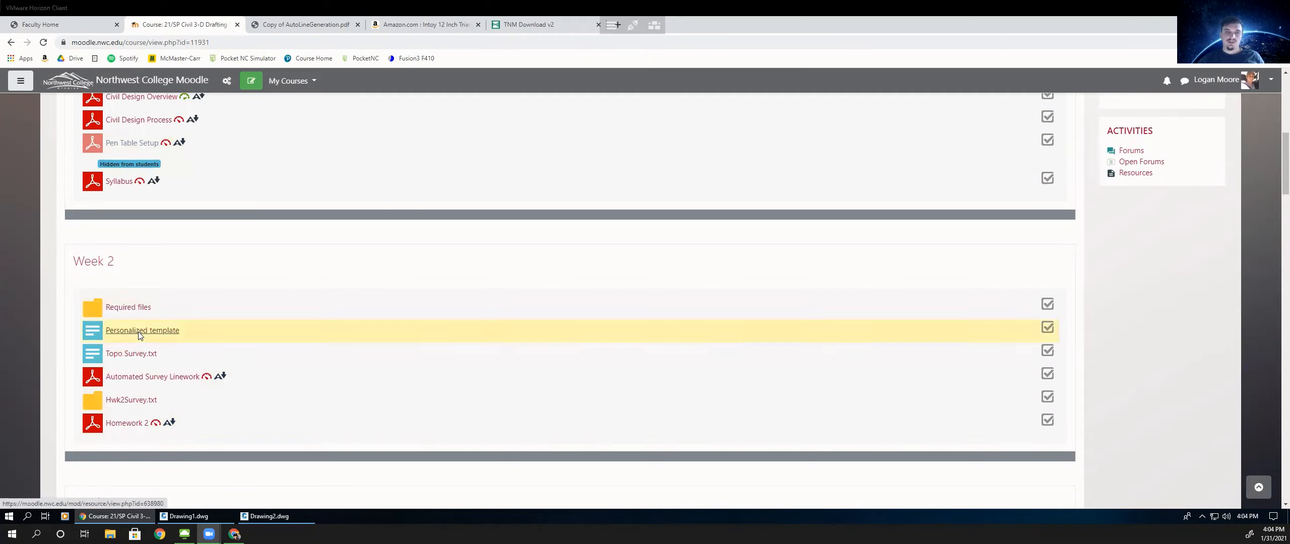
- Download the Personalized template file from the Week 2 section, and review the template instructions in the AutoLineGeneration PDF
{"action": "left_click", "coordinate": [138, 331]}
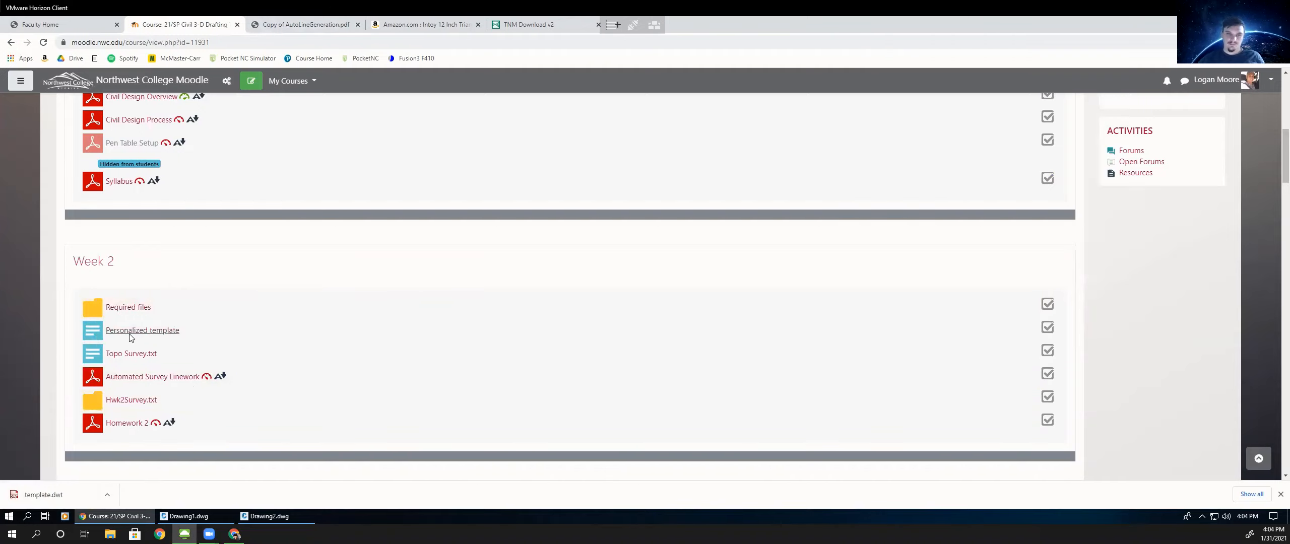
{"action": "left_click", "coordinate": [292, 26]}
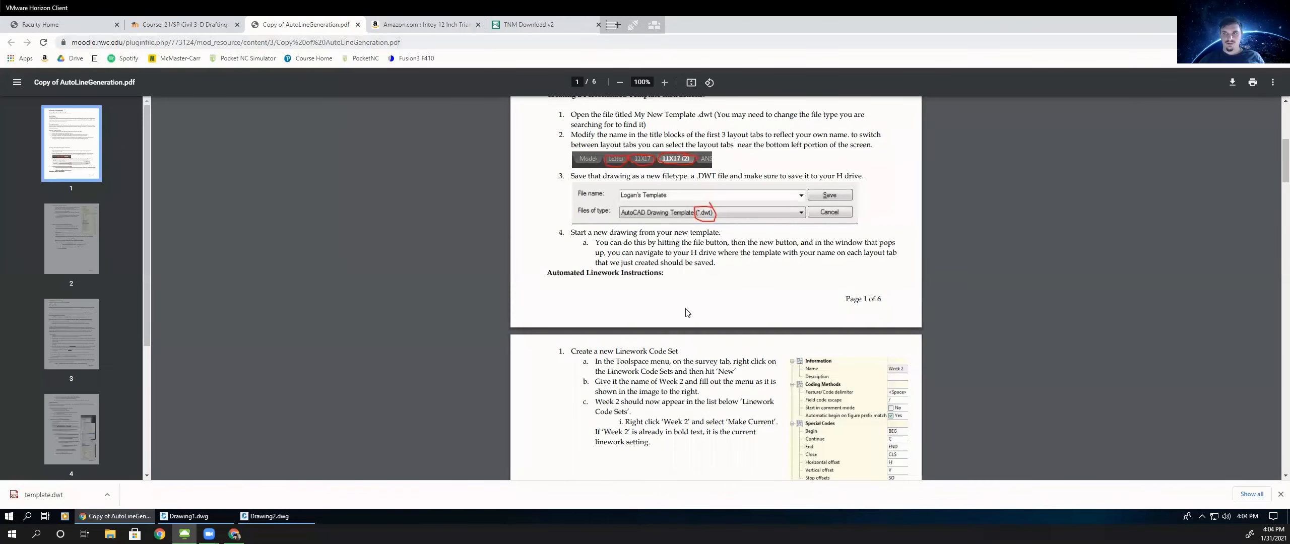
{"action": "scroll", "coordinate": [686, 312], "scroll_direction": "up", "scroll_amount": 4}
{"action": "scroll", "coordinate": [685, 306], "scroll_direction": "up", "scroll_amount": 1}
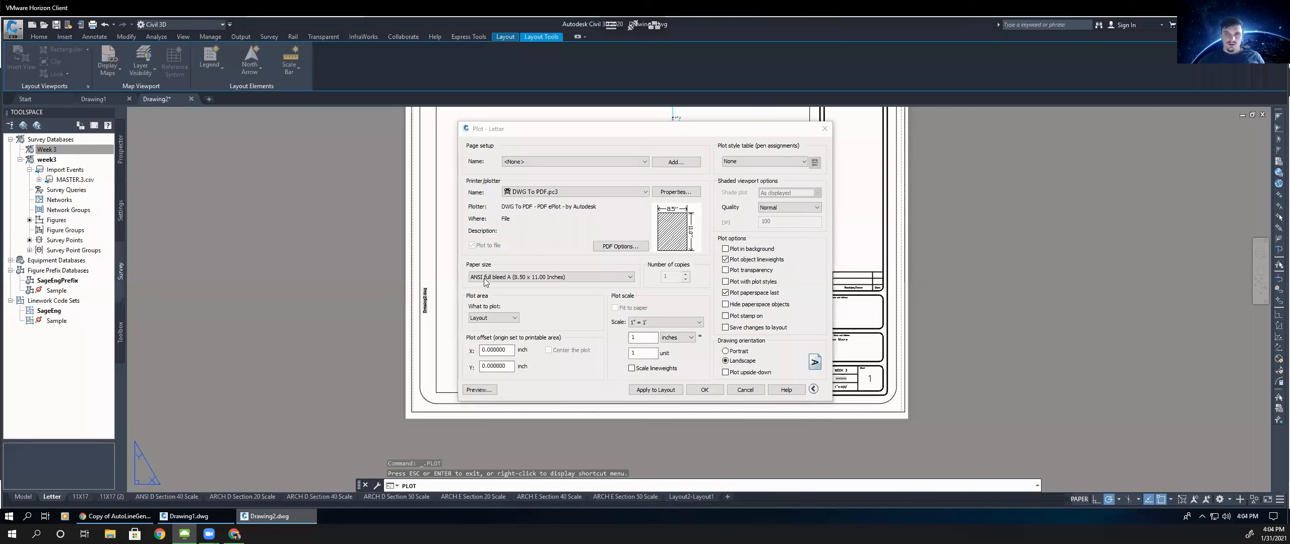
- Switch to Drawing2 in Civil 3D, dismiss the Plot dialog and bring up the file selection dialog for opening a drawing
{"action": "left_click", "coordinate": [267, 516]}
{"action": "left_click", "coordinate": [824, 128]}
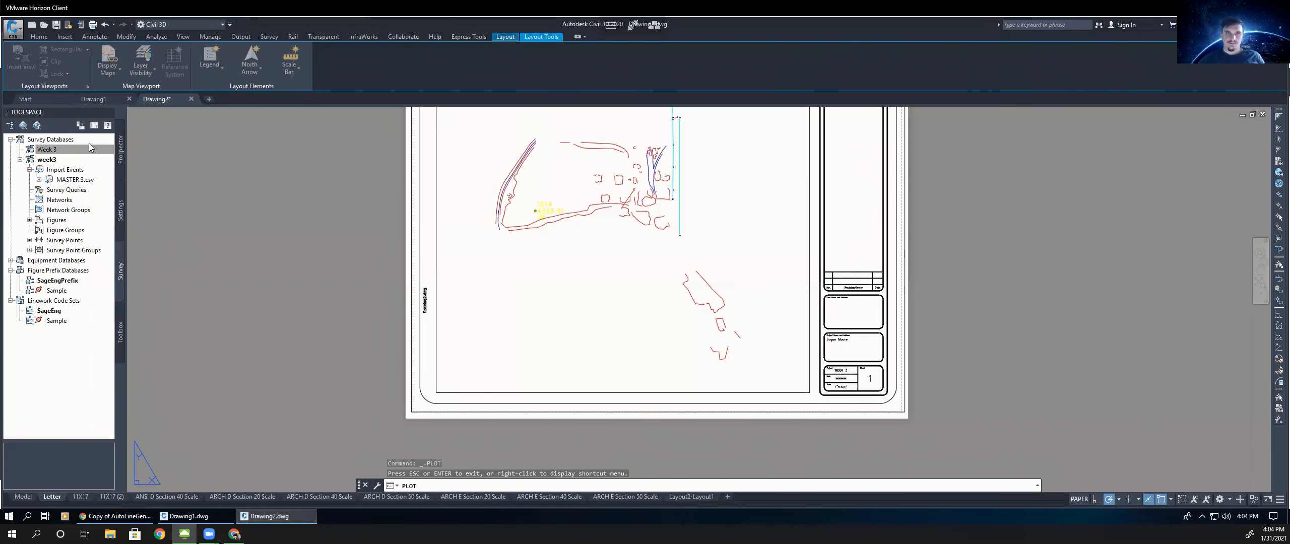
{"action": "left_click", "coordinate": [17, 34]}
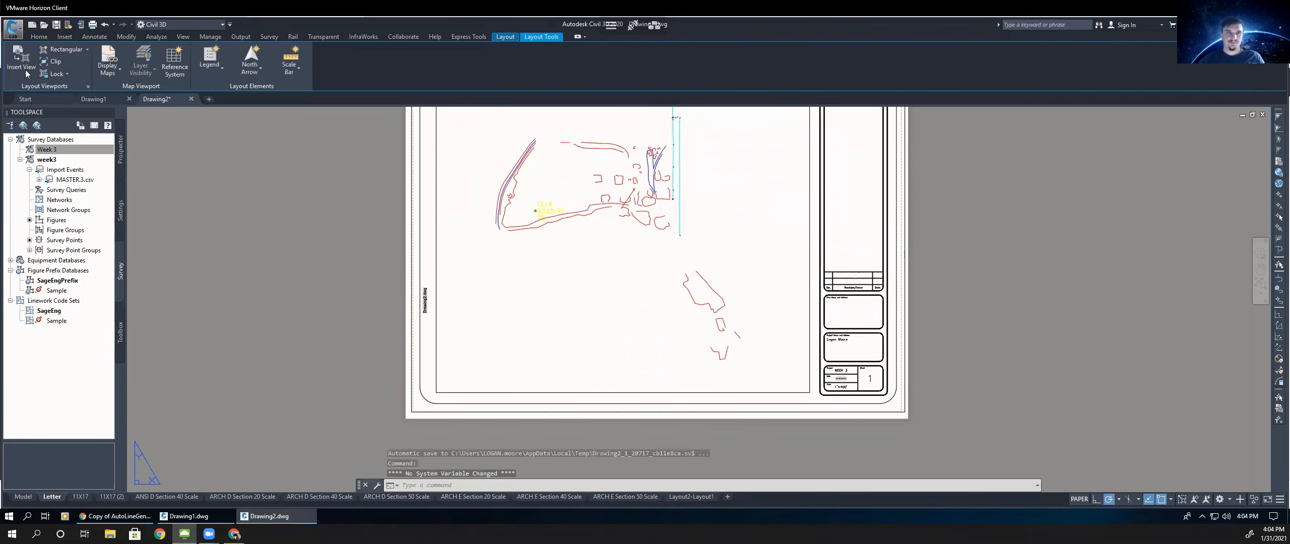
{"action": "left_click", "coordinate": [388, 198]}
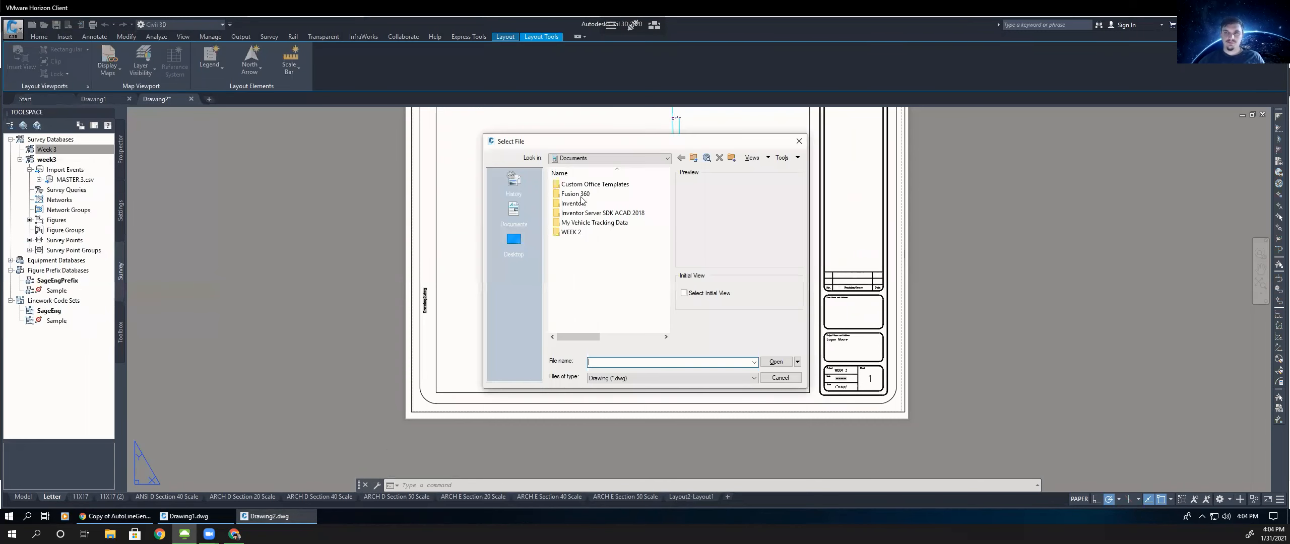
- Open template.dwt from the Downloads folder on This PC, with the file type set to Drawing Template (*.dwt)
{"action": "left_click", "coordinate": [514, 241]}
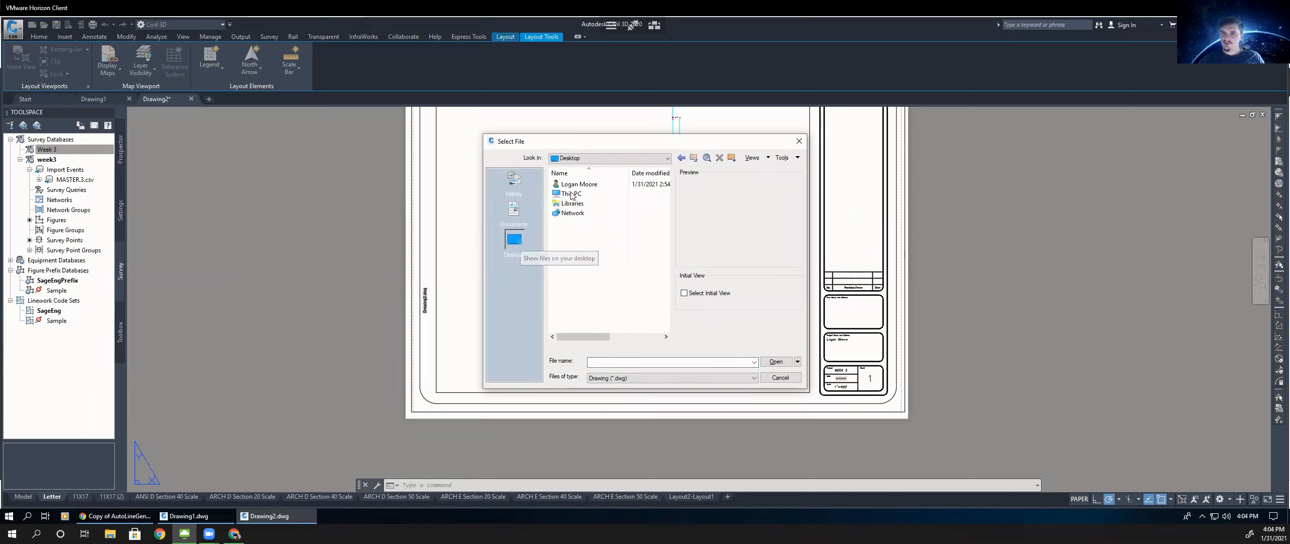
{"action": "double_click", "coordinate": [572, 195]}
{"action": "double_click", "coordinate": [575, 226]}
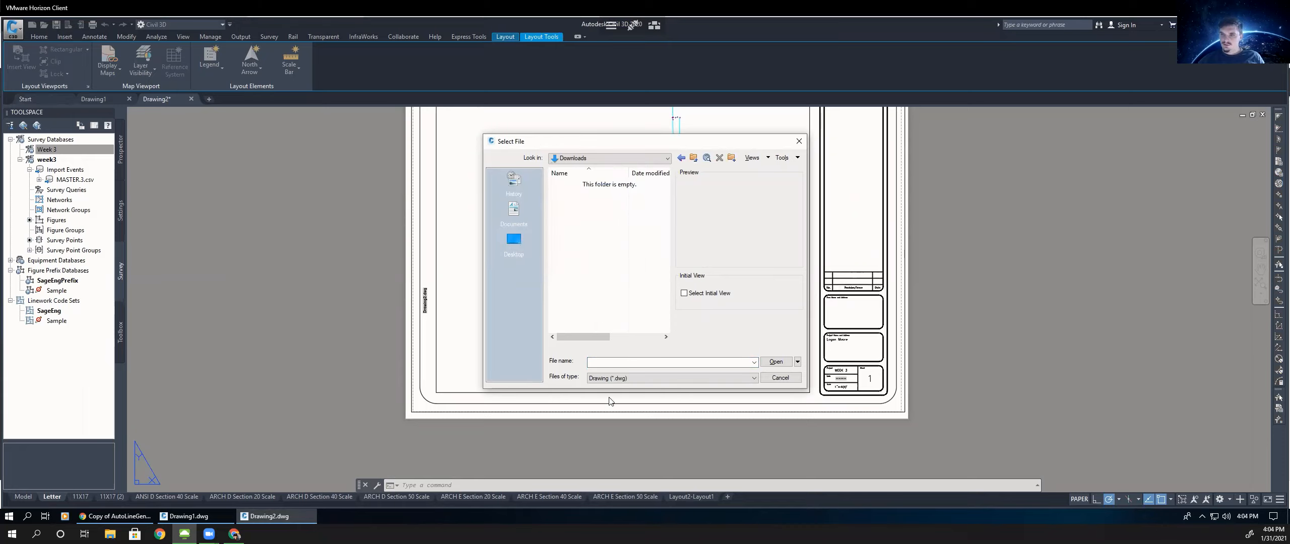
{"action": "left_click", "coordinate": [620, 378]}
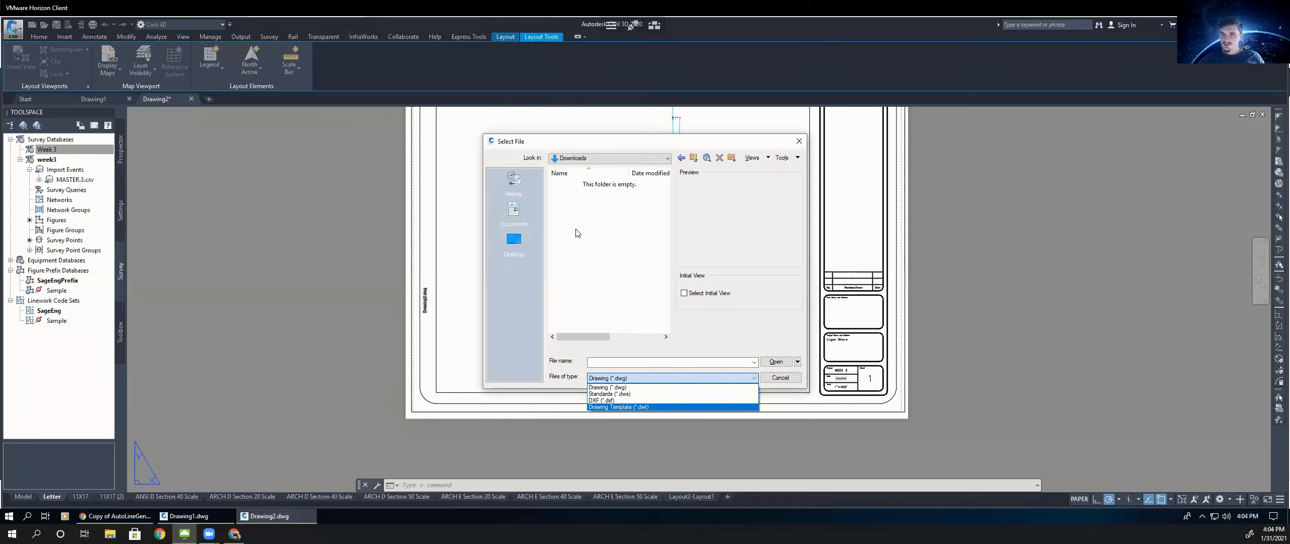
{"action": "key", "text": "Return"}
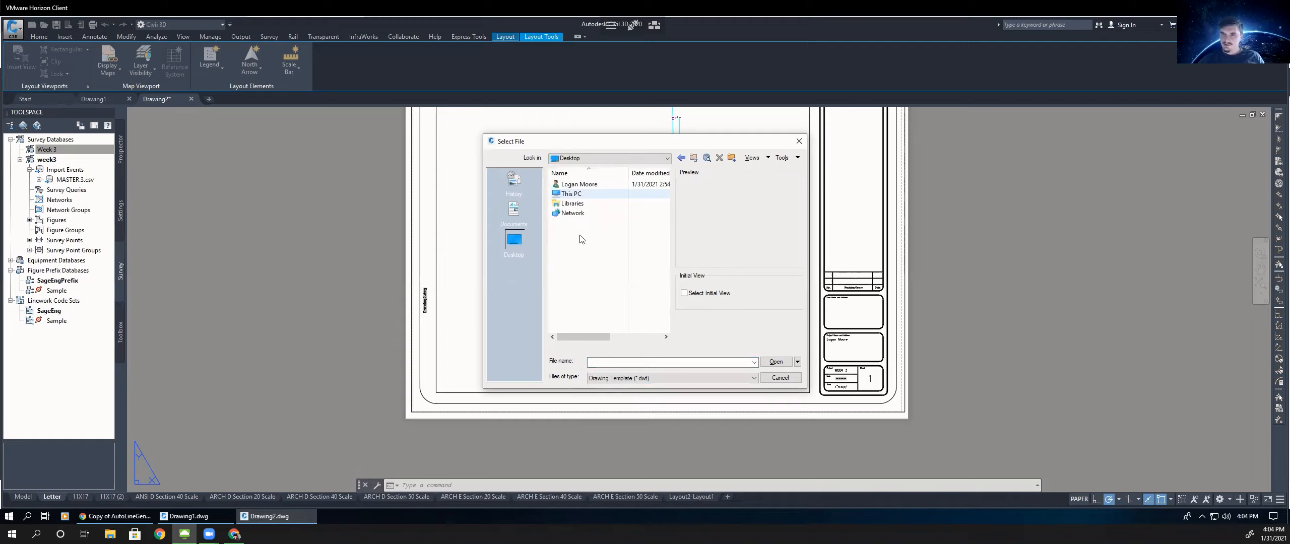
{"action": "double_click", "coordinate": [580, 237]}
{"action": "double_click", "coordinate": [576, 225]}
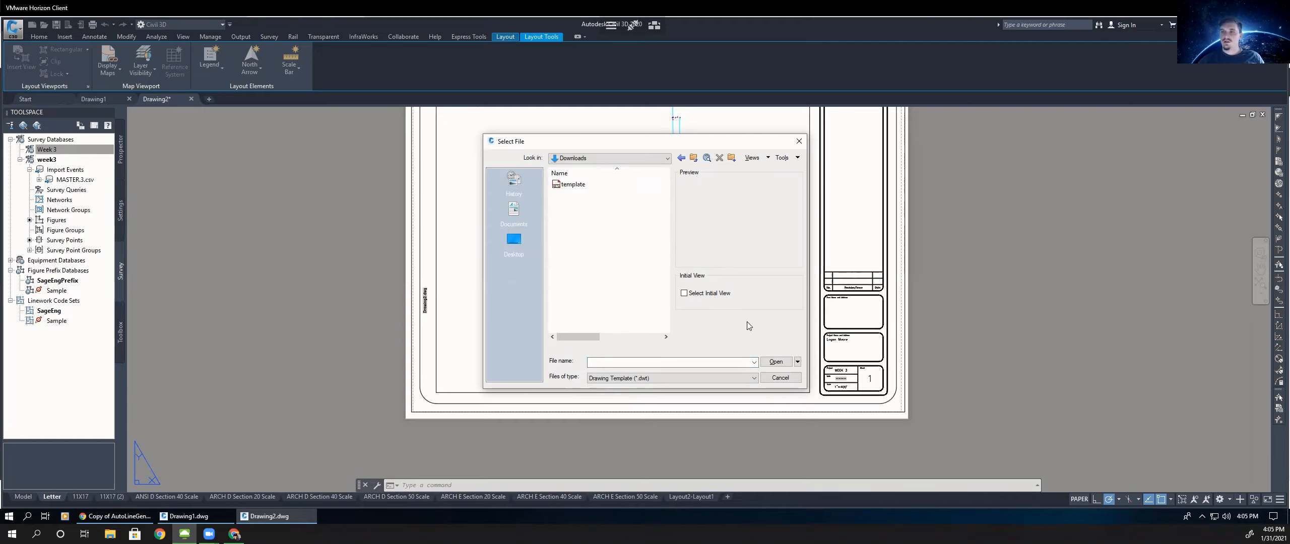
{"action": "left_click", "coordinate": [573, 186]}
{"action": "key", "text": "Return"}
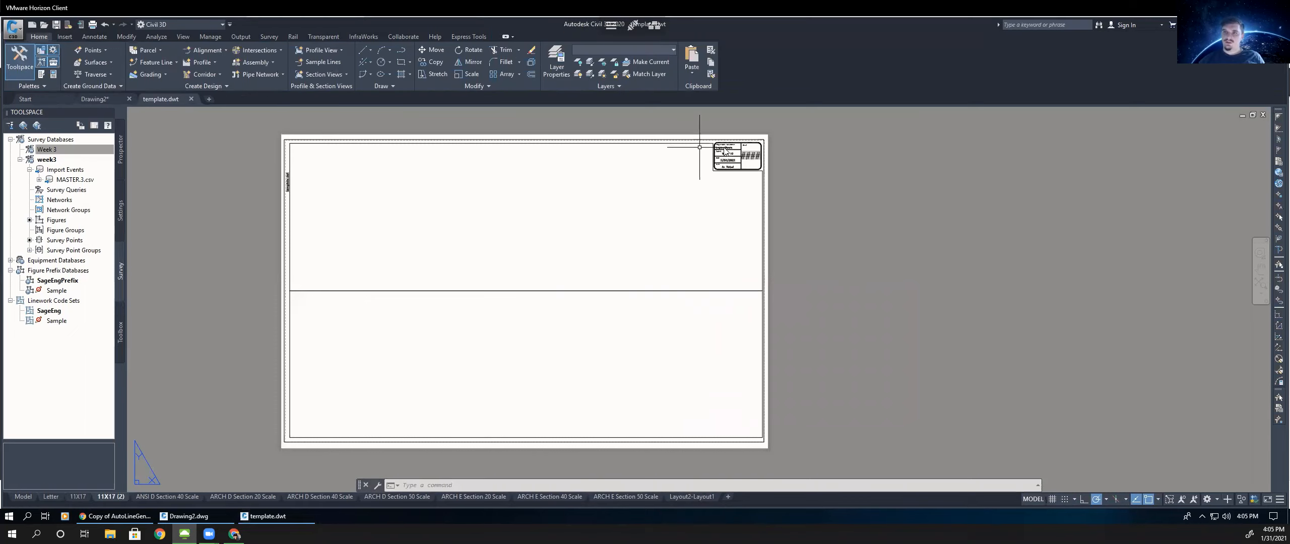
- Examine the title blocks on the Letter, 11X17 and 11X17 (2) layouts for the name entries
{"action": "scroll", "coordinate": [724, 147], "scroll_direction": "up", "scroll_amount": 4}
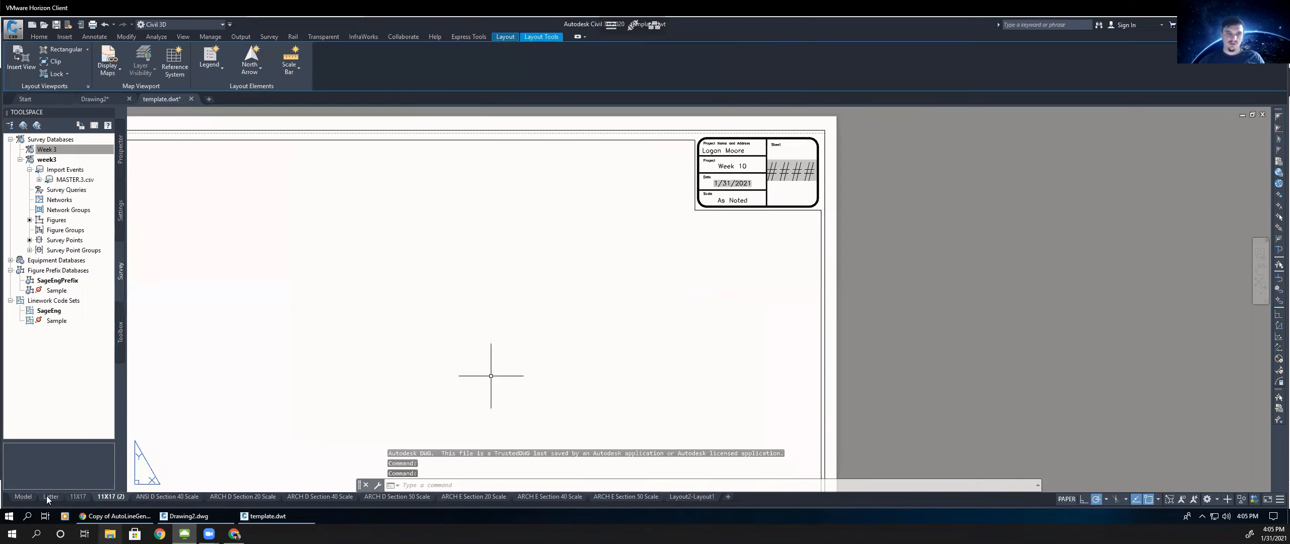
{"action": "left_click", "coordinate": [84, 498]}
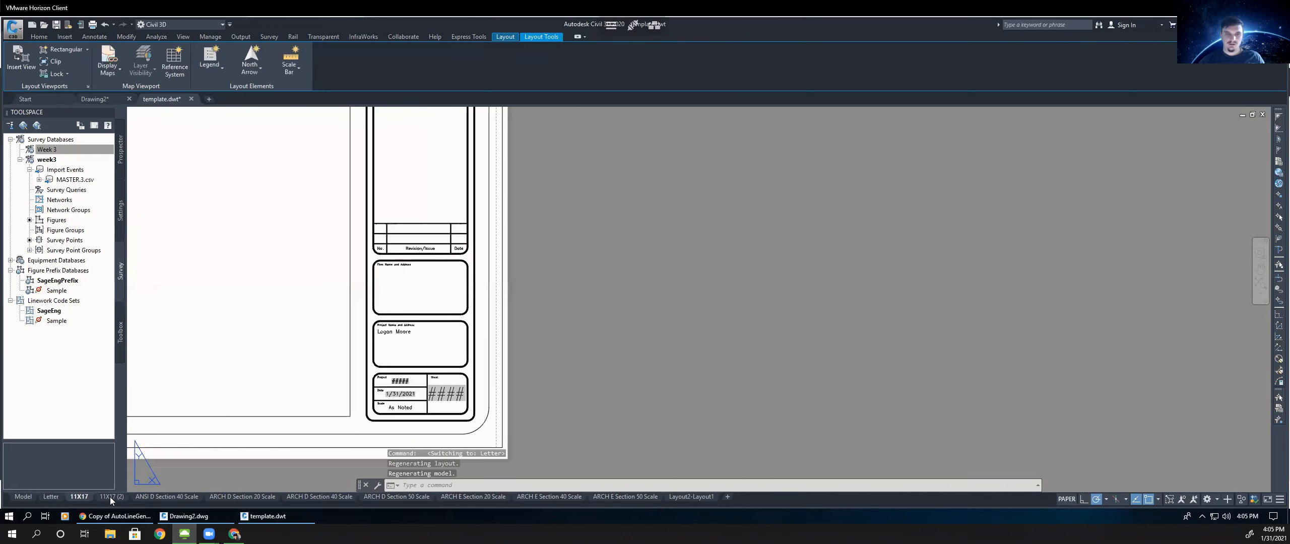
{"action": "key", "text": "ctrl+Page_Down"}
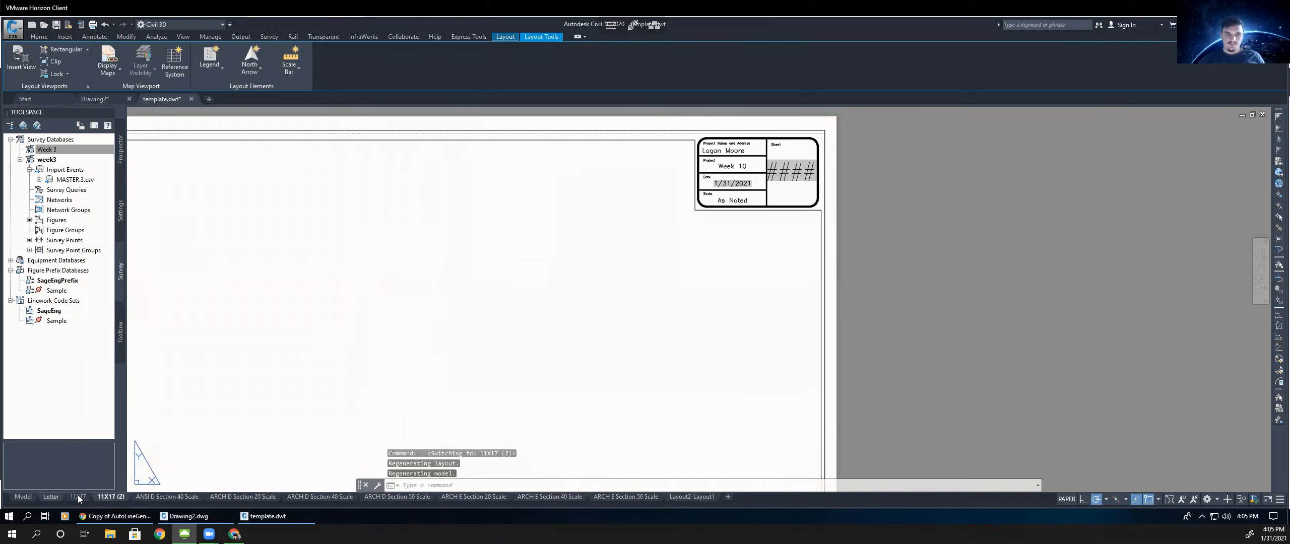
{"action": "left_click", "coordinate": [78, 497]}
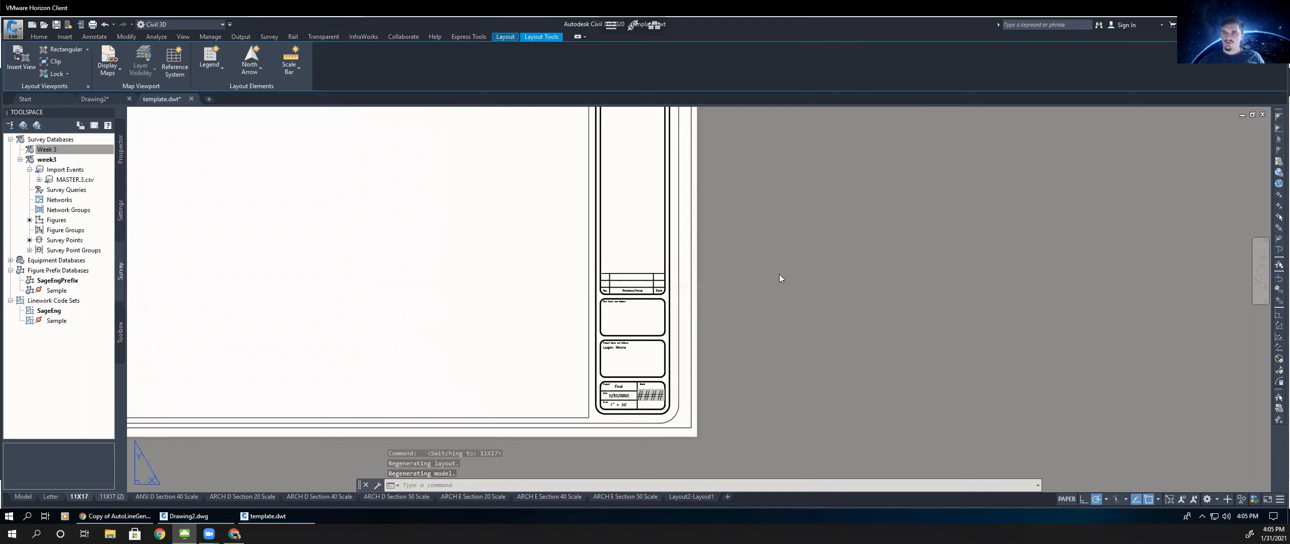
- On the 11X17 (2) layout, set the title block's project name attribute to "Your Name"
{"action": "key", "text": "ctrl+Page_Down"}
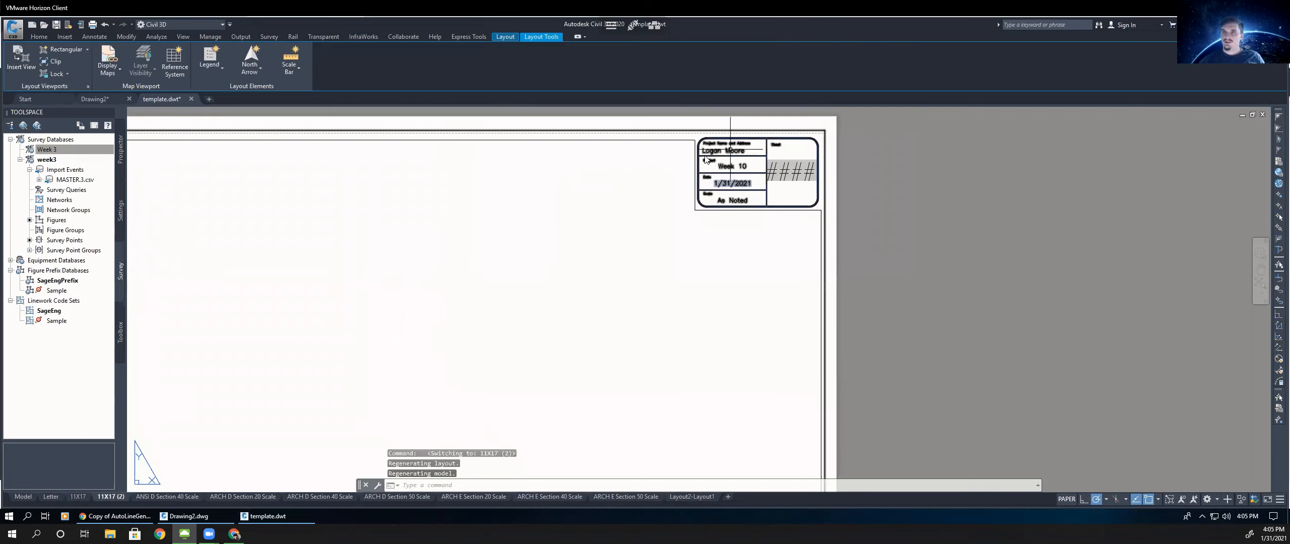
{"action": "scroll", "coordinate": [728, 150], "scroll_direction": "up", "scroll_amount": 4}
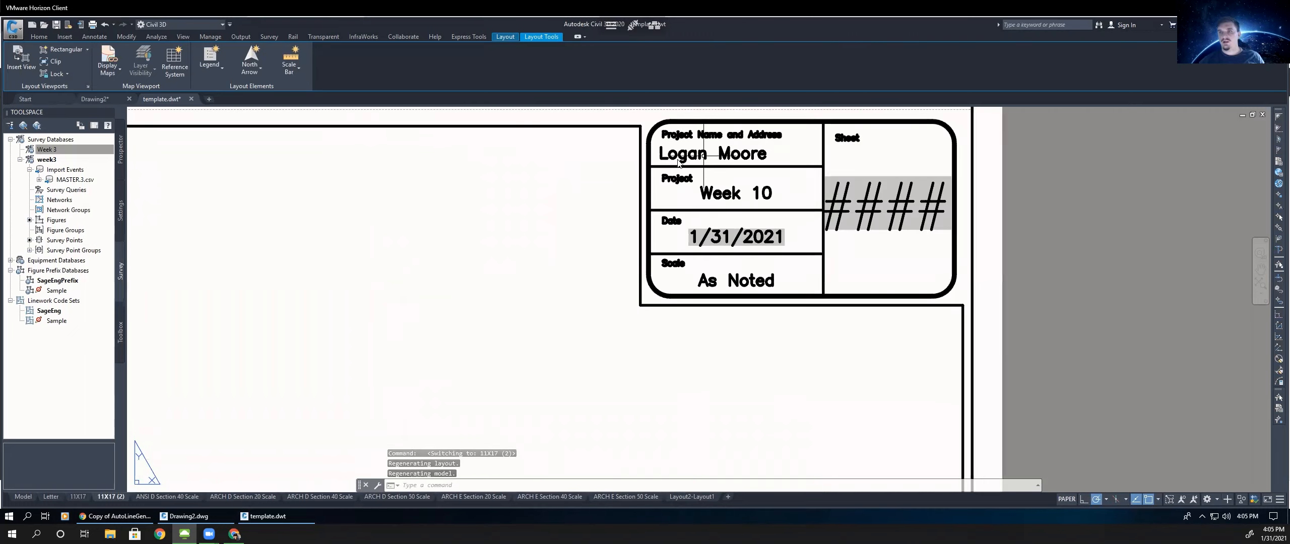
{"action": "scroll", "coordinate": [679, 163], "scroll_direction": "up", "scroll_amount": 2}
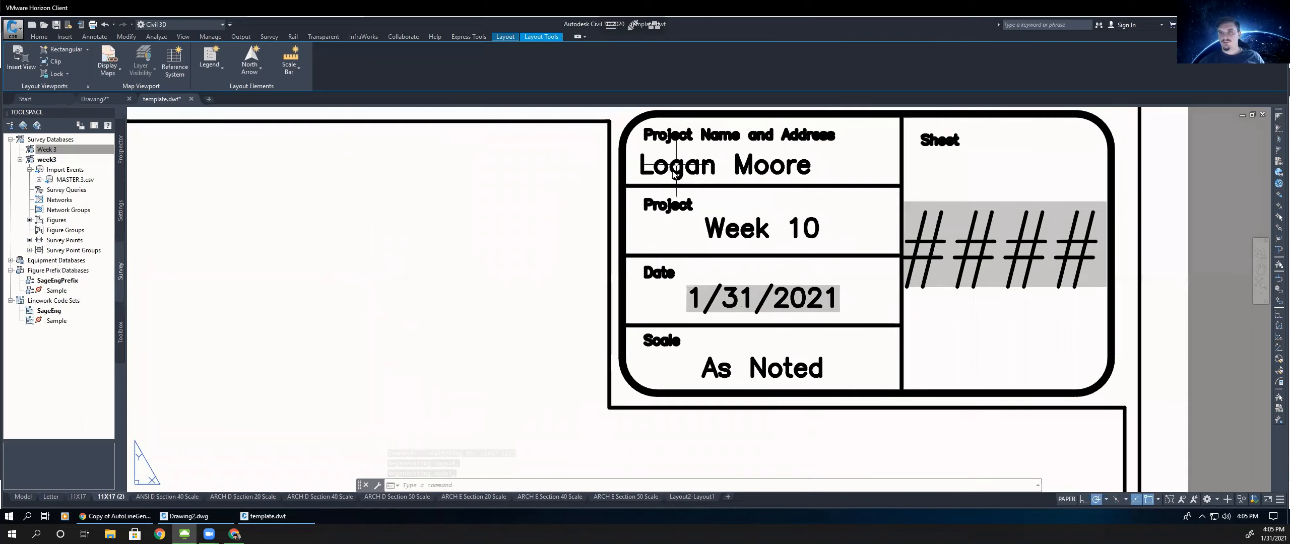
{"action": "left_click", "coordinate": [676, 173]}
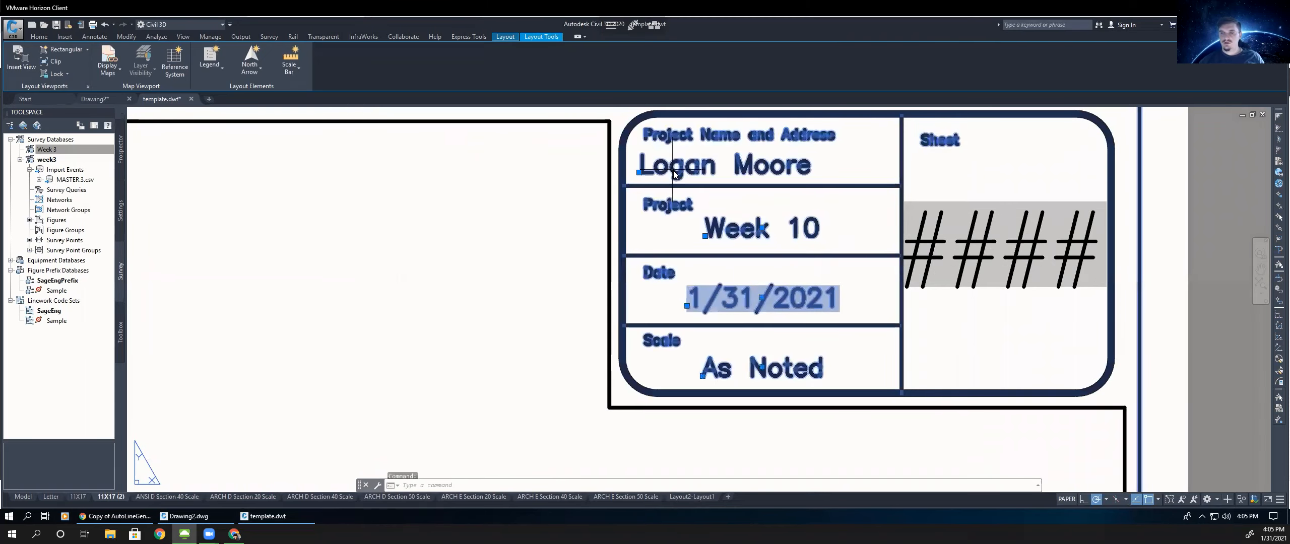
{"action": "key", "text": "Escape"}
{"action": "left_click", "coordinate": [676, 173]}
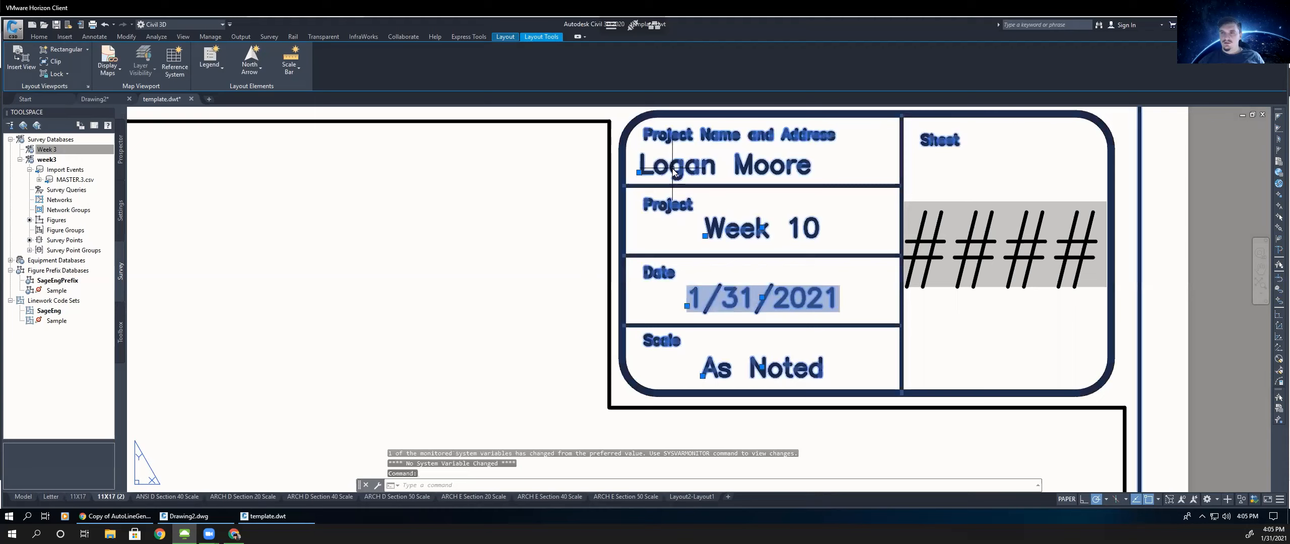
{"action": "double_click", "coordinate": [635, 241]}
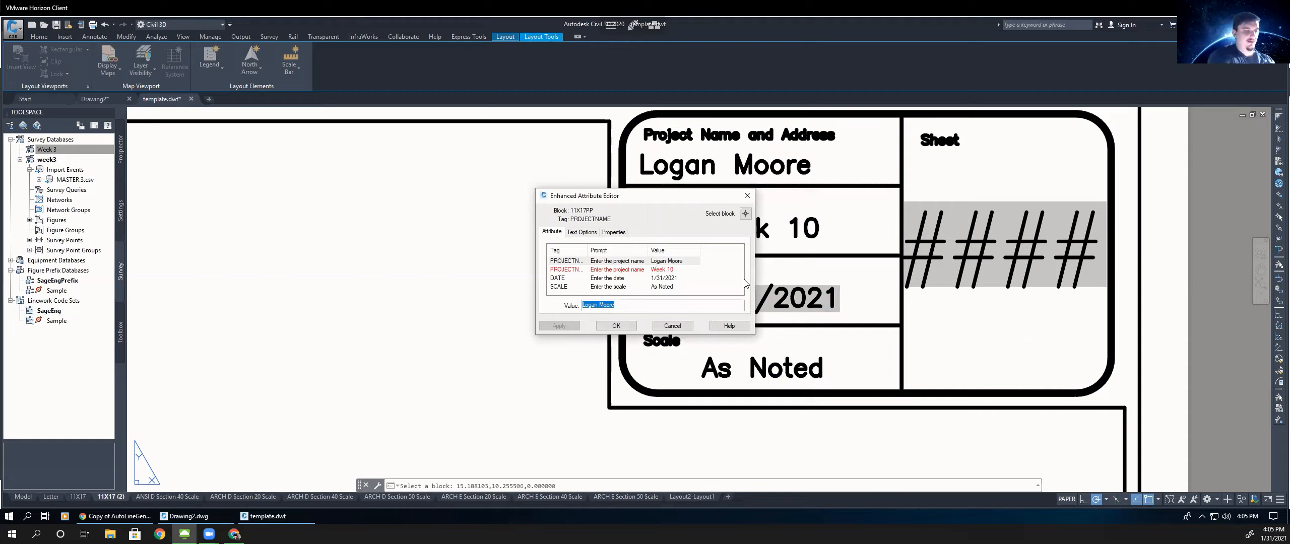
{"action": "key", "text": "BackSpace"}
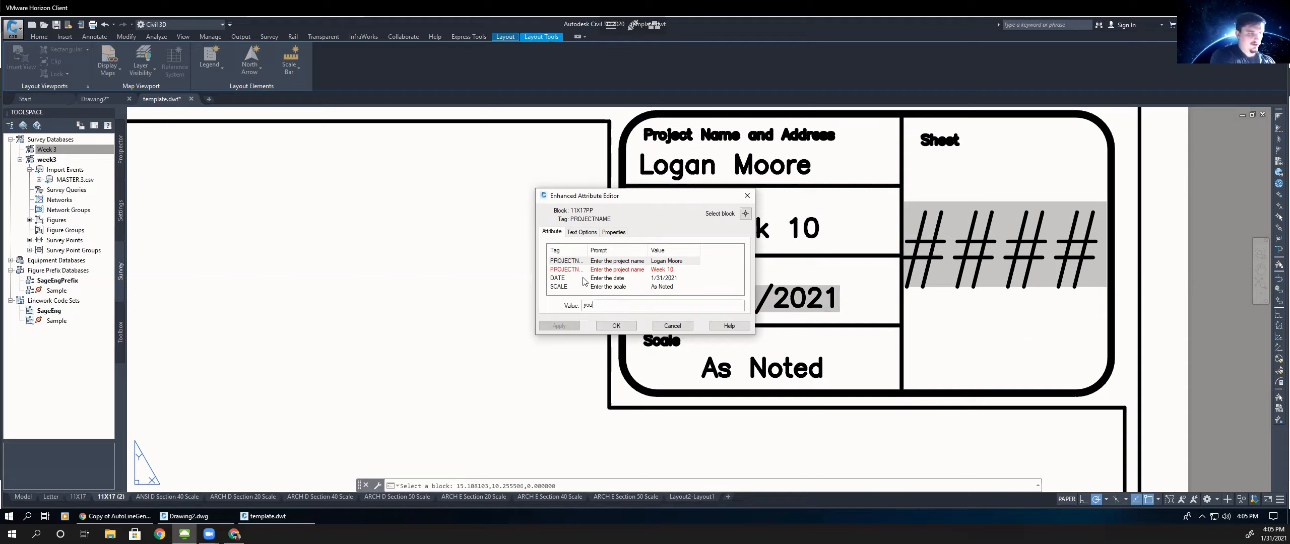
{"action": "type", "text": "Your NAme"}
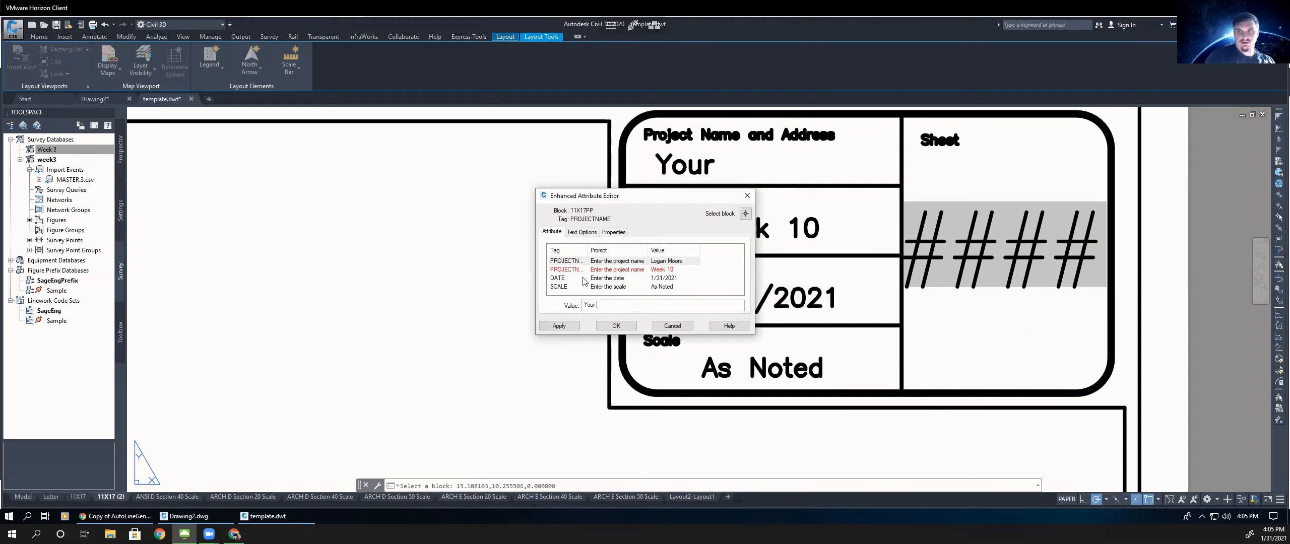
{"action": "key", "text": "BackSpace"}
{"action": "key", "text": "BackSpace"}
{"action": "key", "text": "BackSpace"}
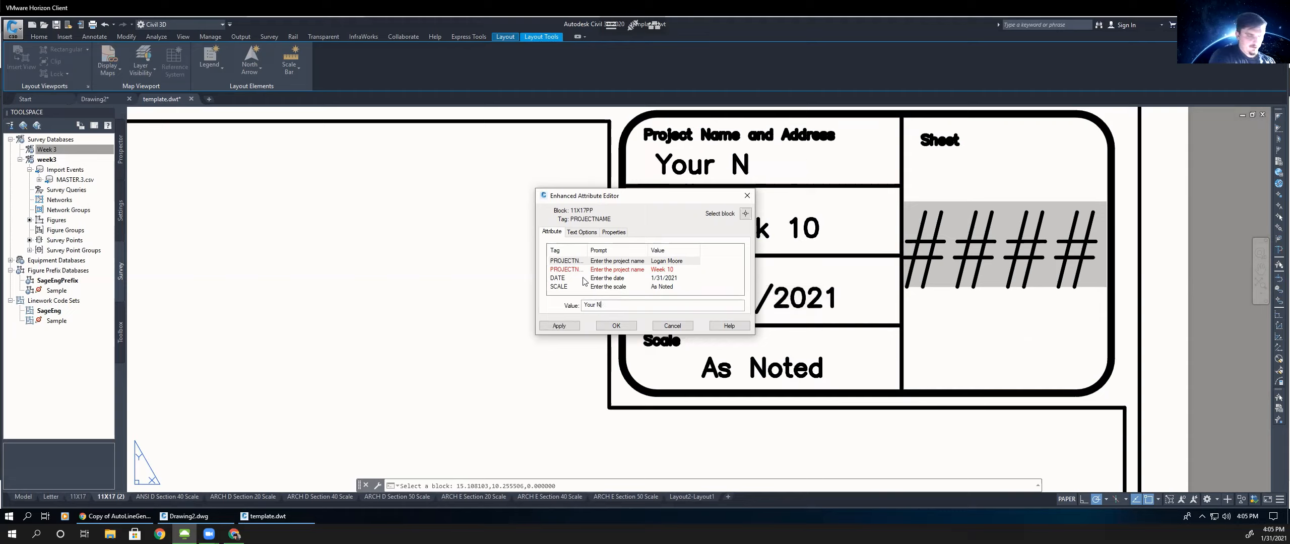
{"action": "type", "text": "ame"}
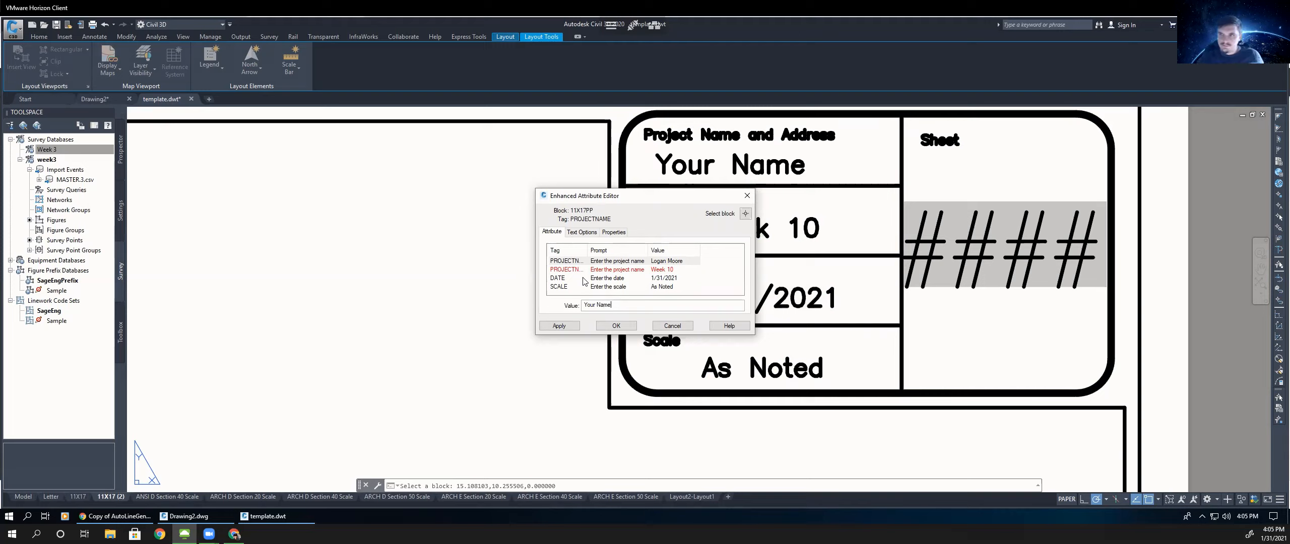
{"action": "left_click", "coordinate": [616, 326]}
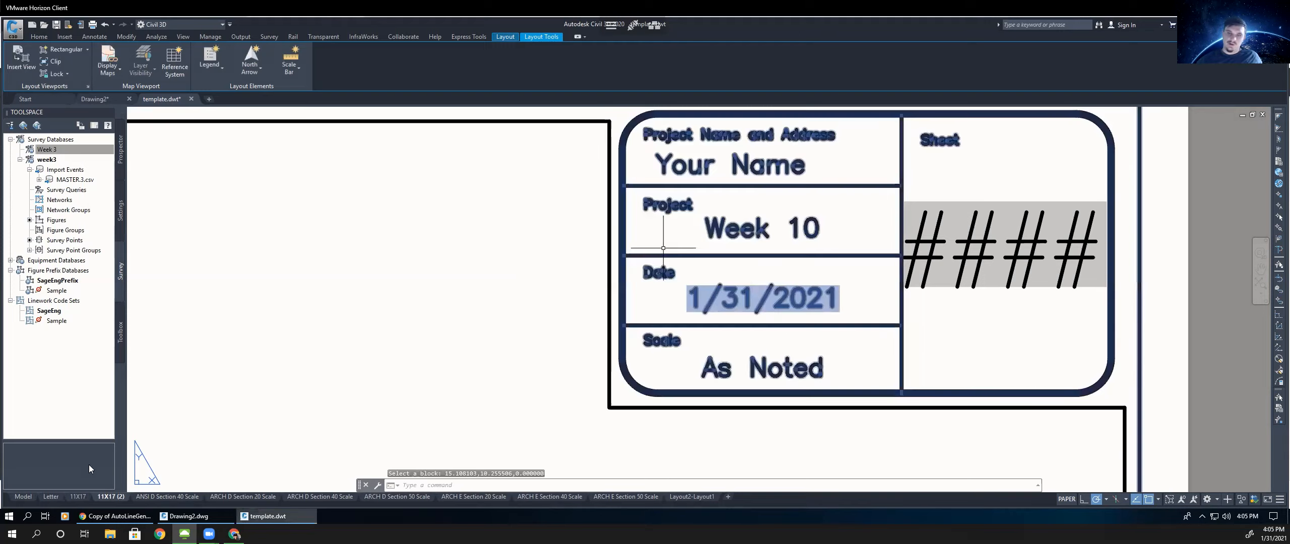
- Examine the project name entry in the title blocks of the 11X17 and Letter layouts
{"action": "left_click", "coordinate": [82, 497]}
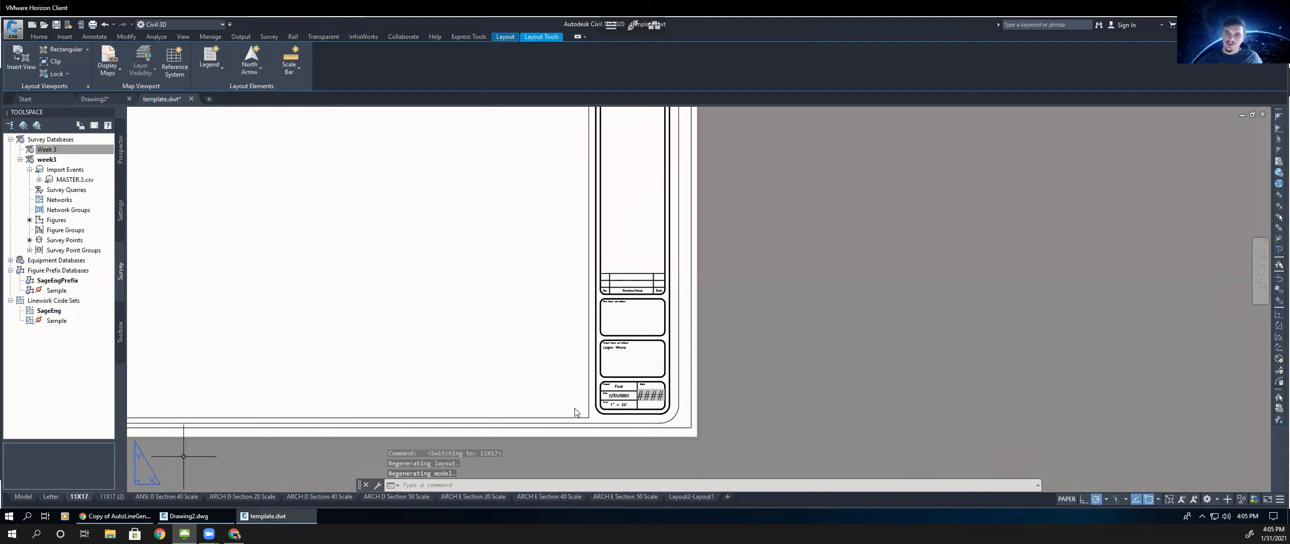
{"action": "scroll", "coordinate": [619, 361], "scroll_direction": "up", "scroll_amount": 4}
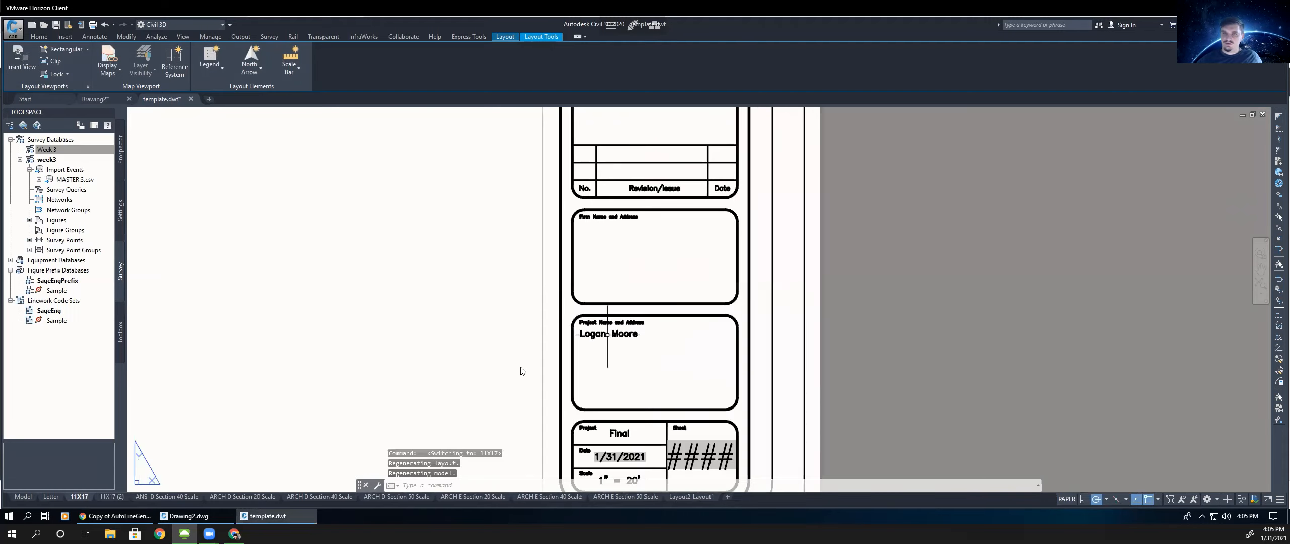
{"action": "left_click", "coordinate": [51, 497]}
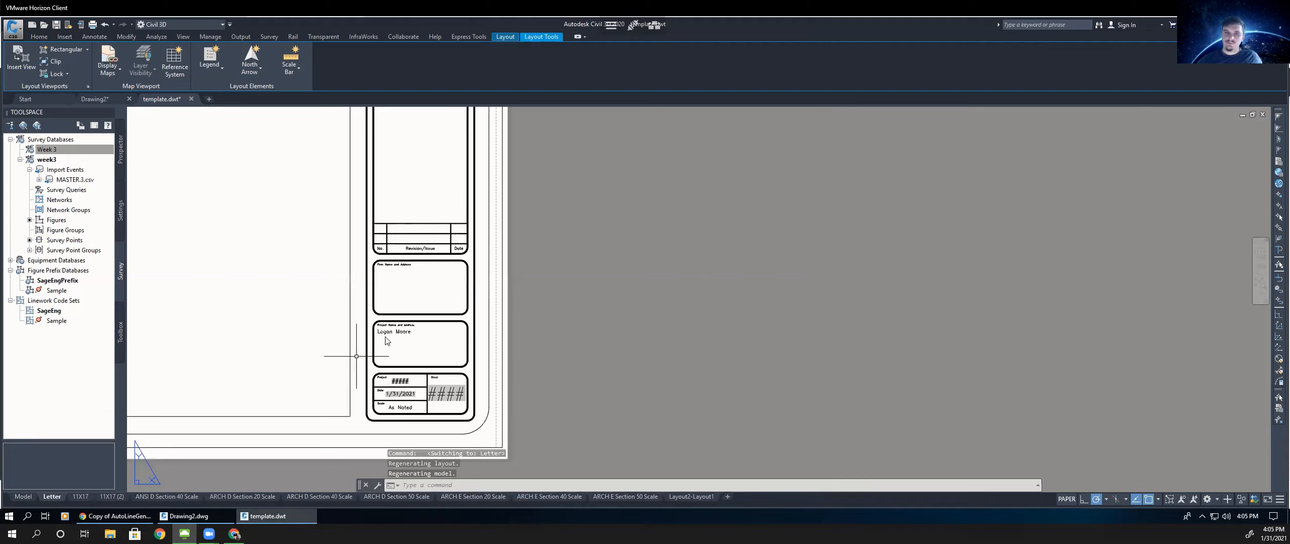
{"action": "middle_click_drag", "start_coordinate": [491, 334], "coordinate": [514, 323]}
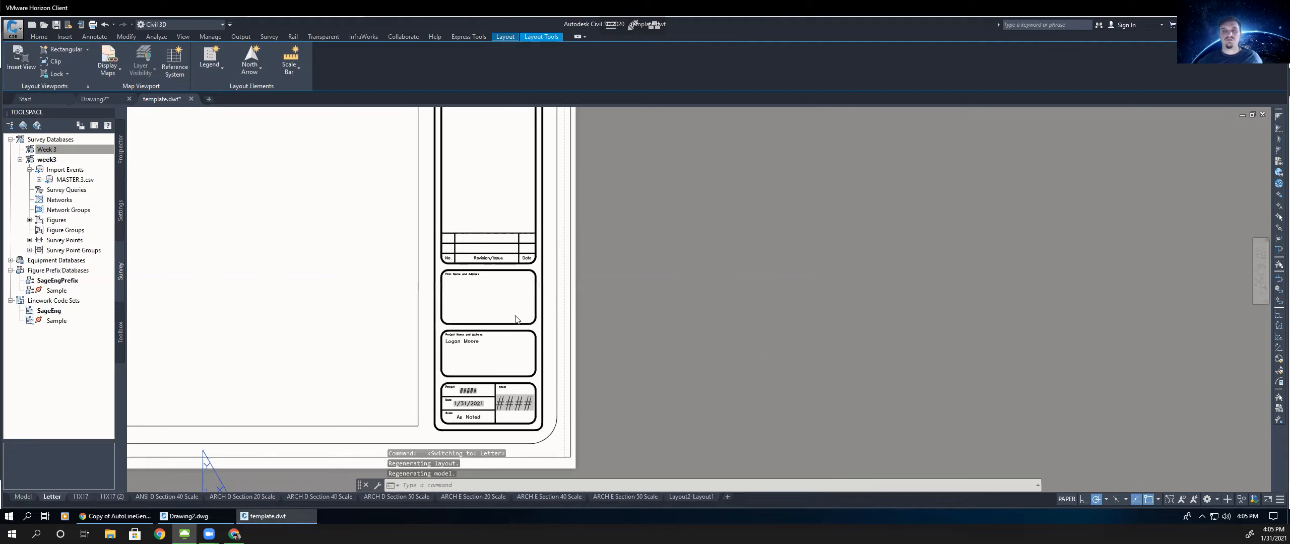
{"action": "middle_click_drag", "start_coordinate": [469, 290], "coordinate": [664, 314]}
{"action": "scroll", "coordinate": [700, 350], "scroll_direction": "down", "scroll_amount": 2}
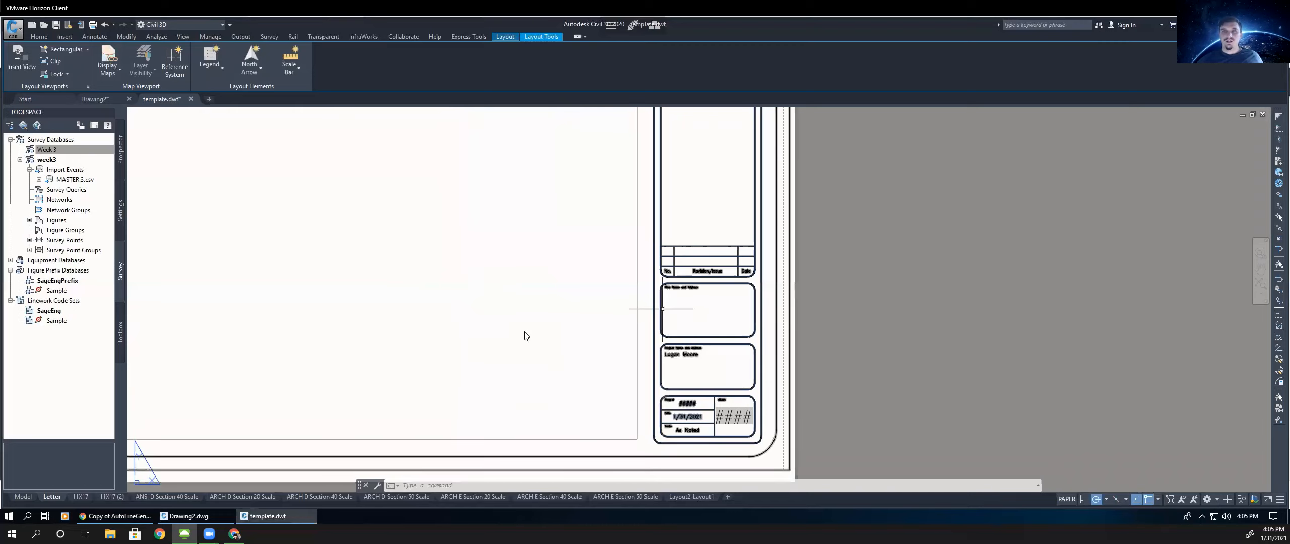
{"action": "middle_click_drag", "start_coordinate": [555, 236], "coordinate": [513, 298]}
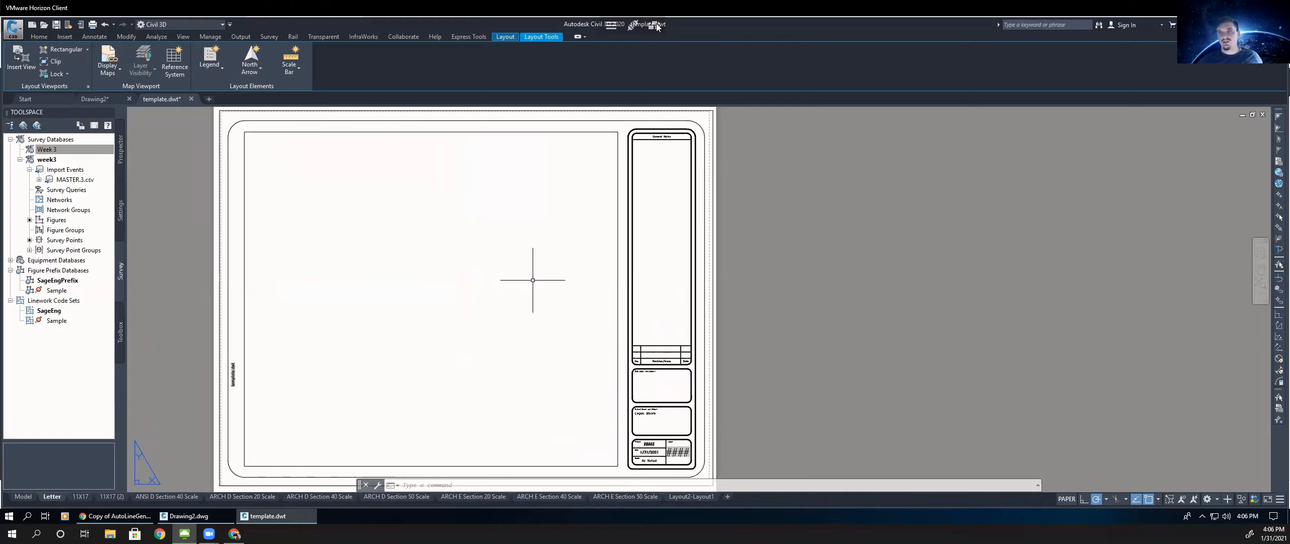
{"action": "middle_click_drag", "start_coordinate": [536, 277], "coordinate": [529, 293]}
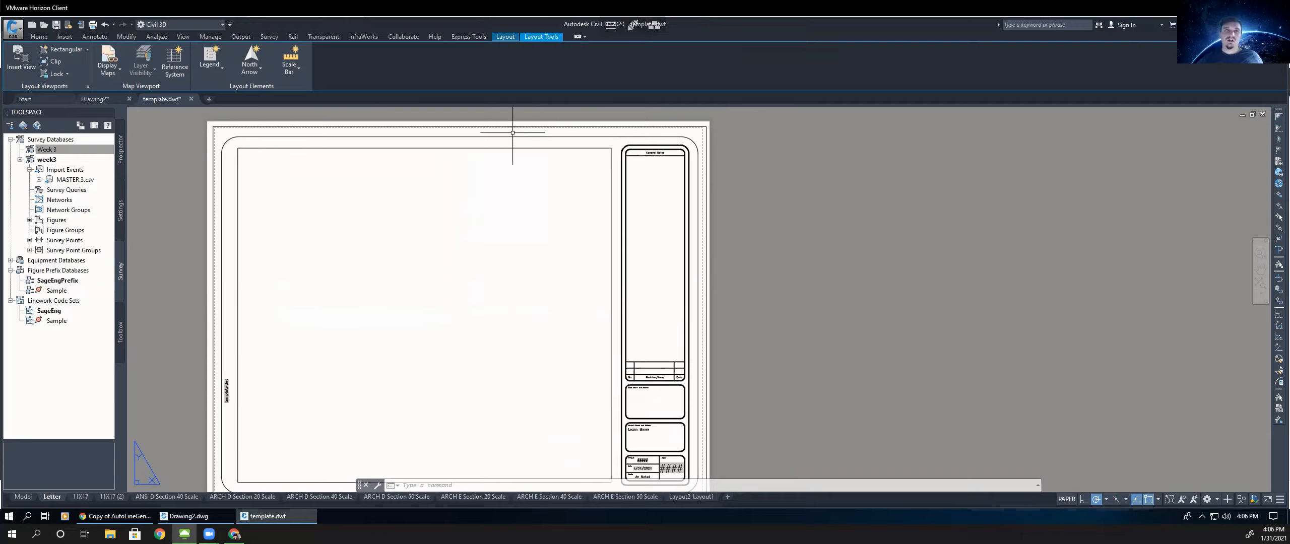
- Save the drawing as "your name template", type AutoCAD Drawing Template (*.dwt), in the personal network drive's Civil3D2021 > Week 2 folder, and close it
{"action": "left_click", "coordinate": [13, 29]}
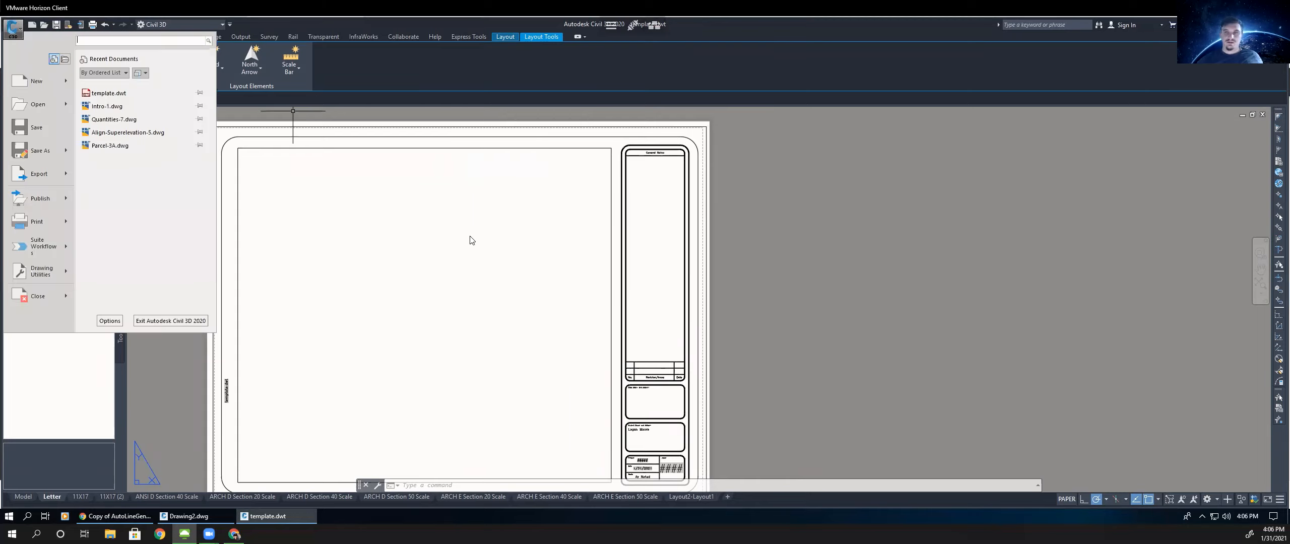
{"action": "left_click", "coordinate": [634, 379]}
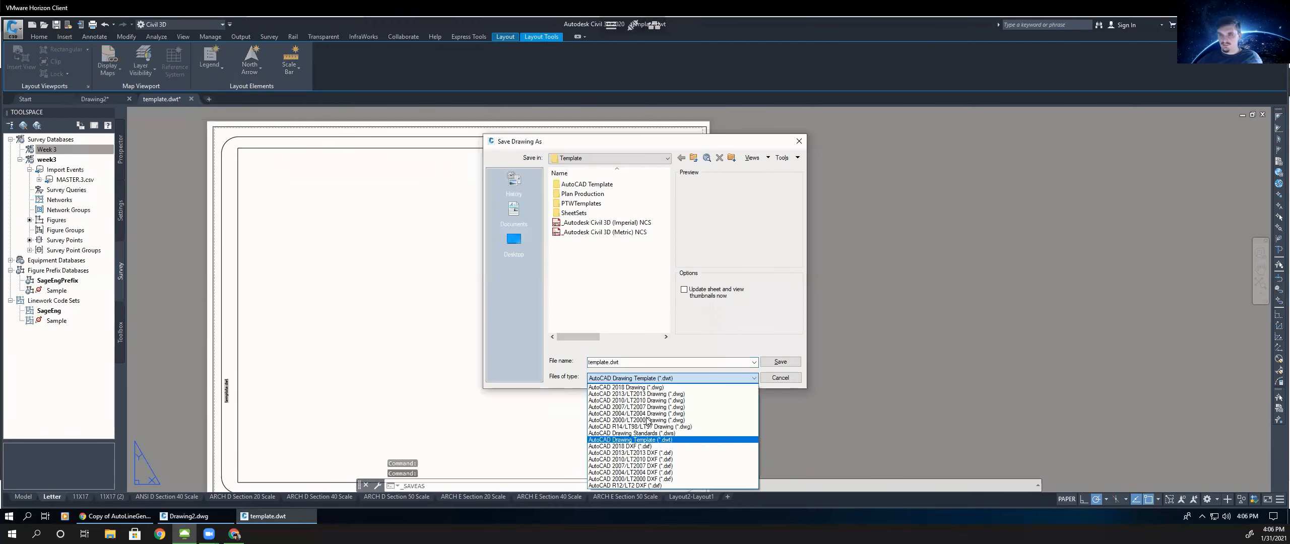
{"action": "left_click", "coordinate": [572, 155]}
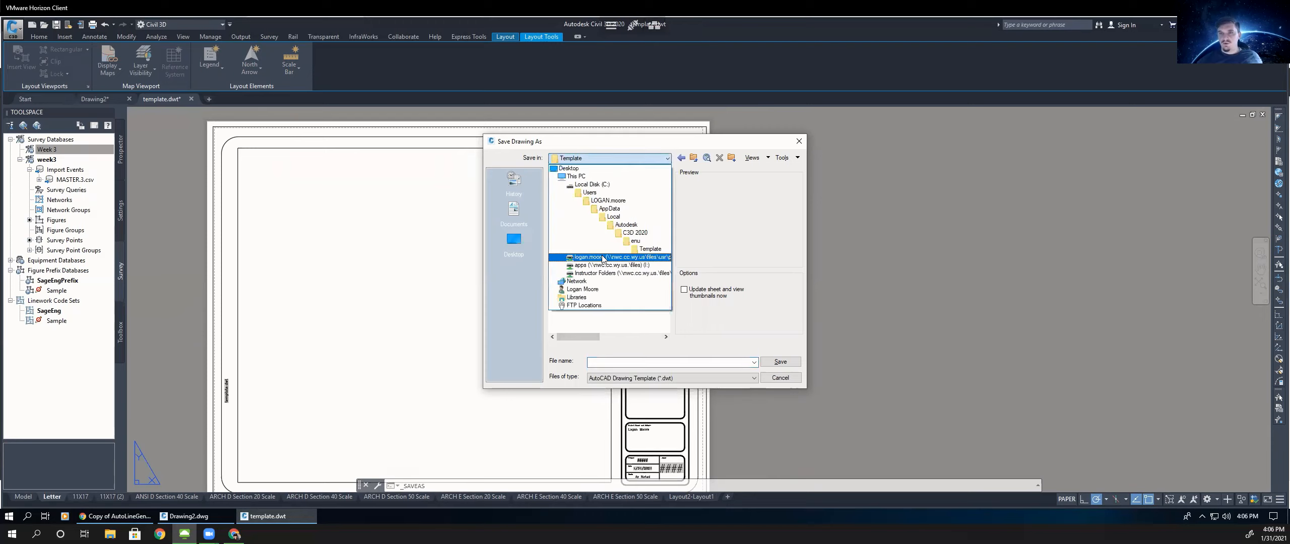
{"action": "left_click", "coordinate": [602, 257]}
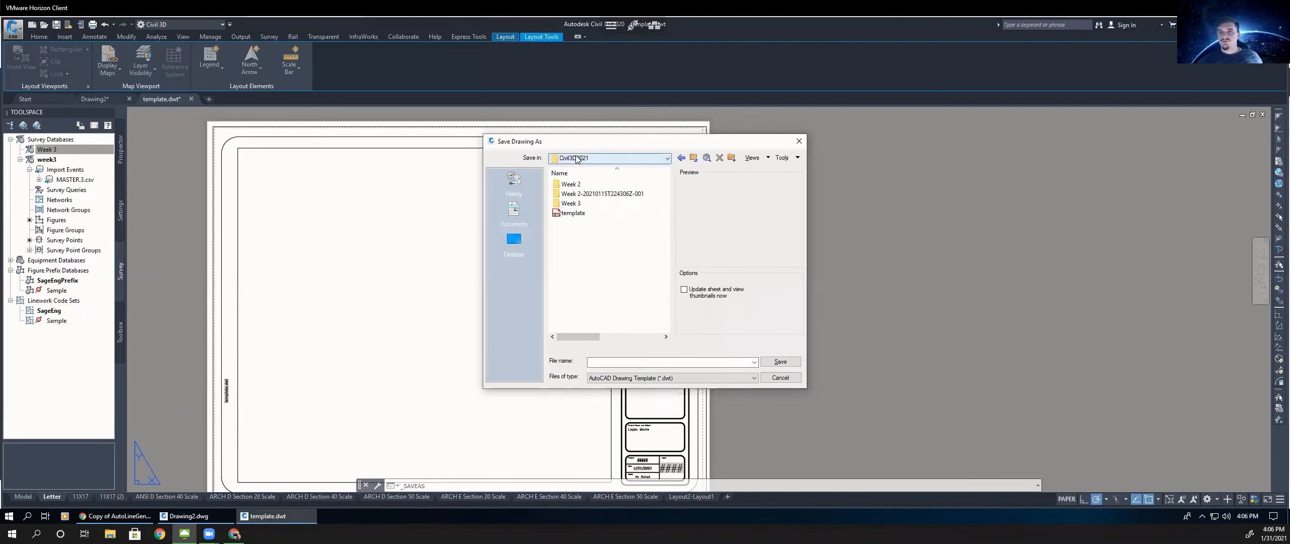
{"action": "double_click", "coordinate": [573, 185]}
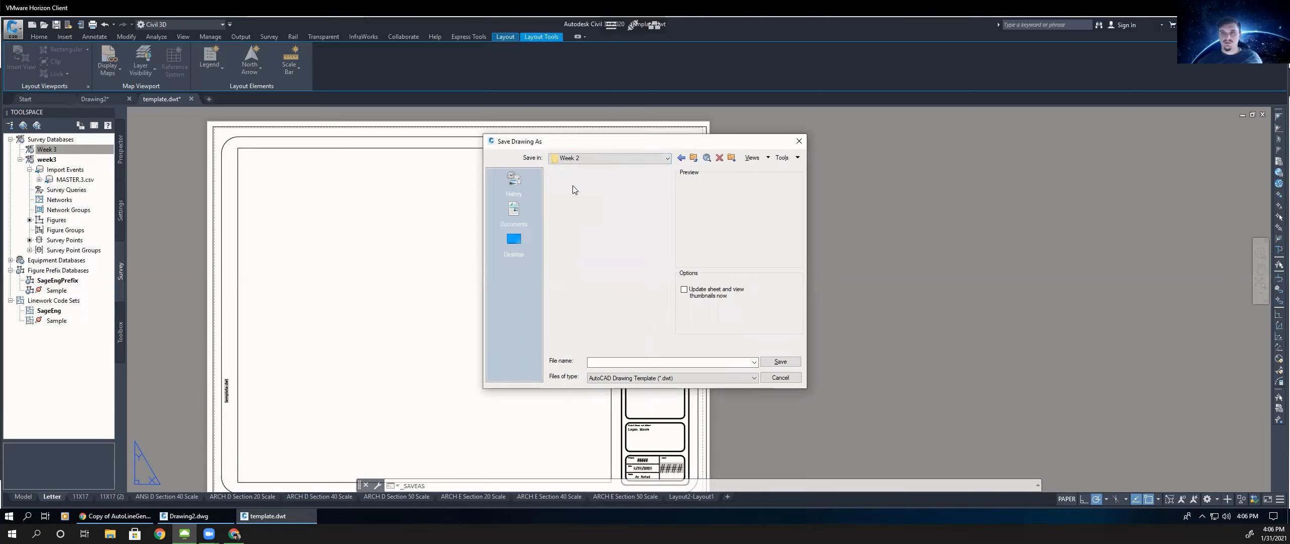
{"action": "left_click", "coordinate": [603, 363]}
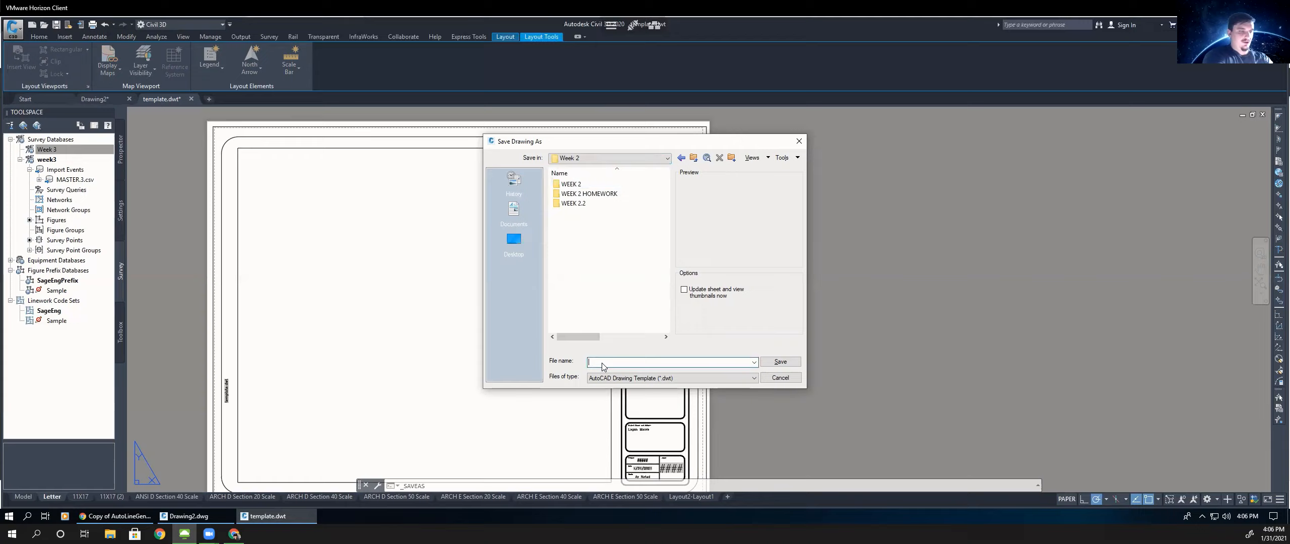
{"action": "type", "text": "your name te"}
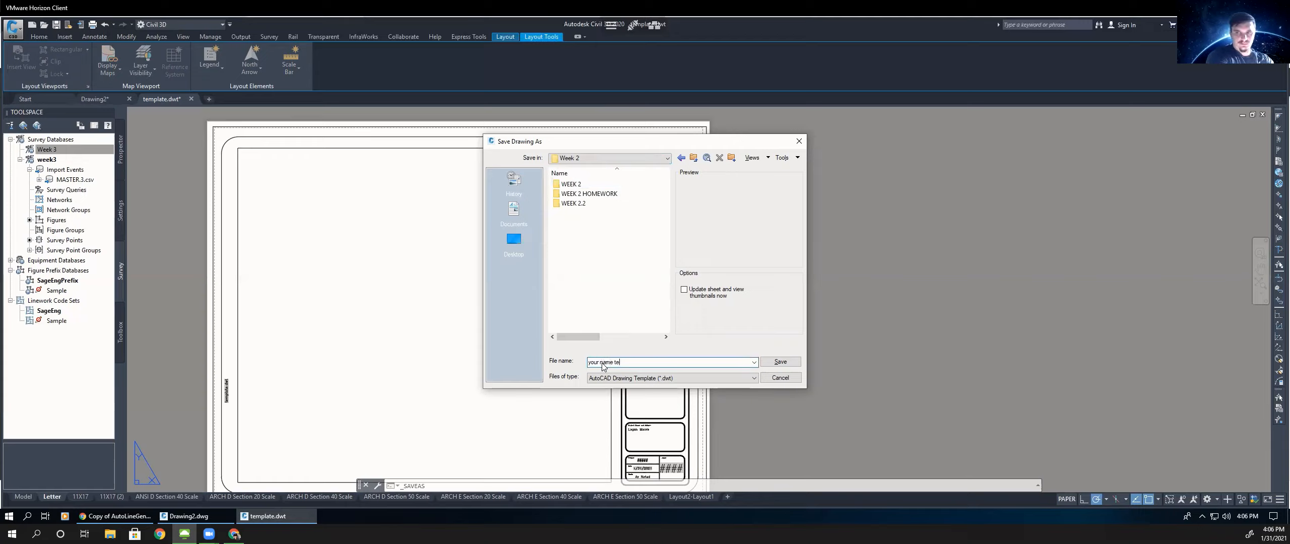
{"action": "type", "text": "mplate"}
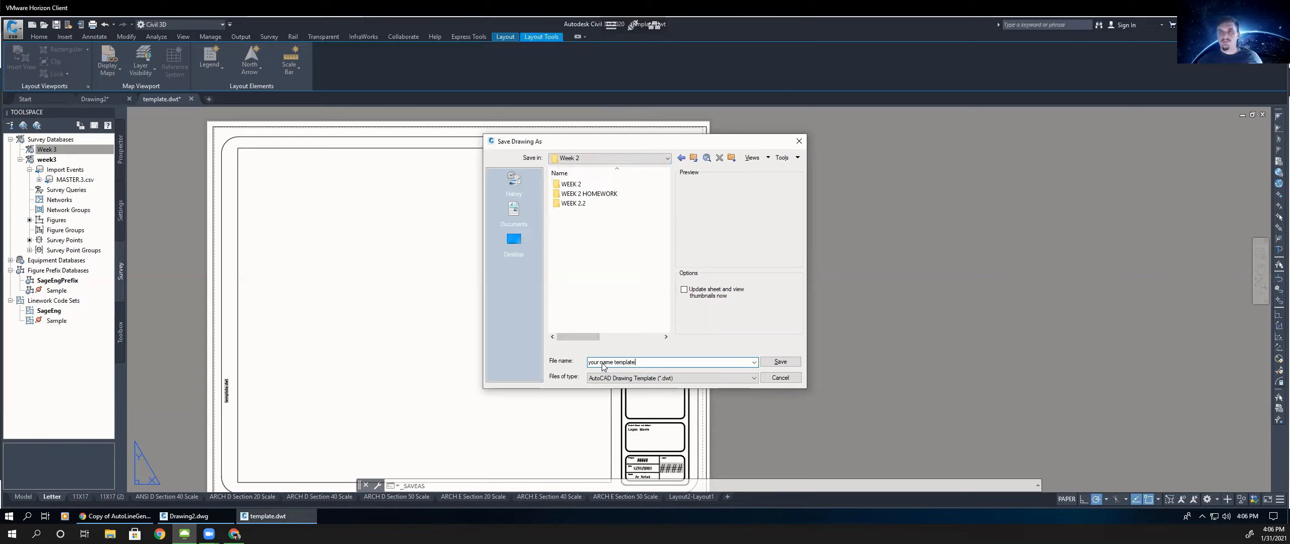
{"action": "left_click", "coordinate": [780, 361]}
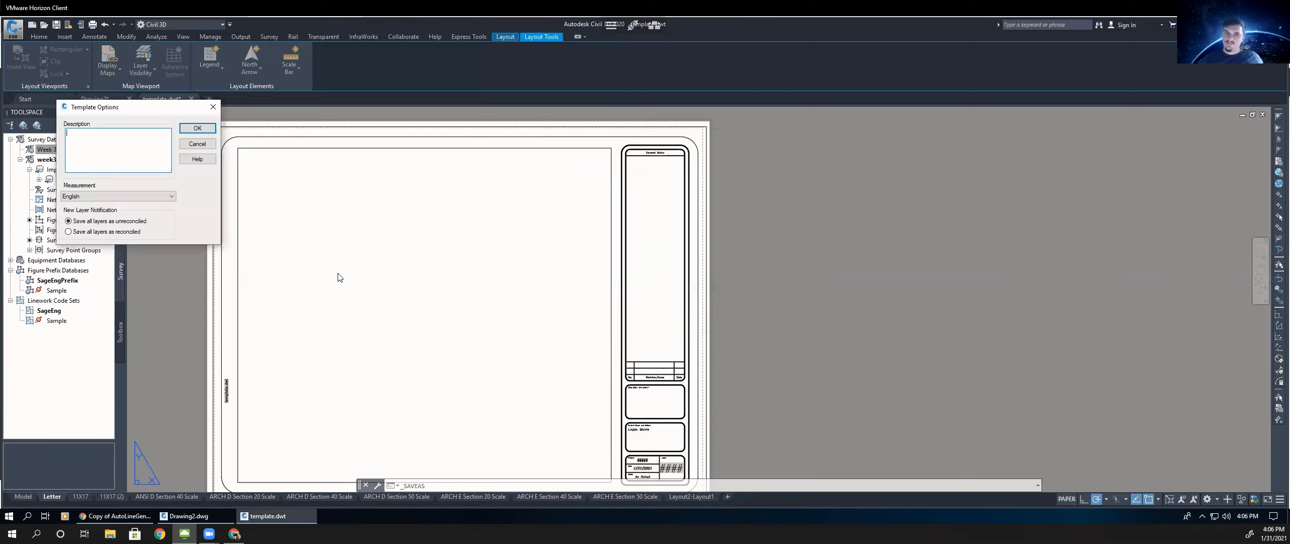
{"action": "left_click", "coordinate": [197, 128]}
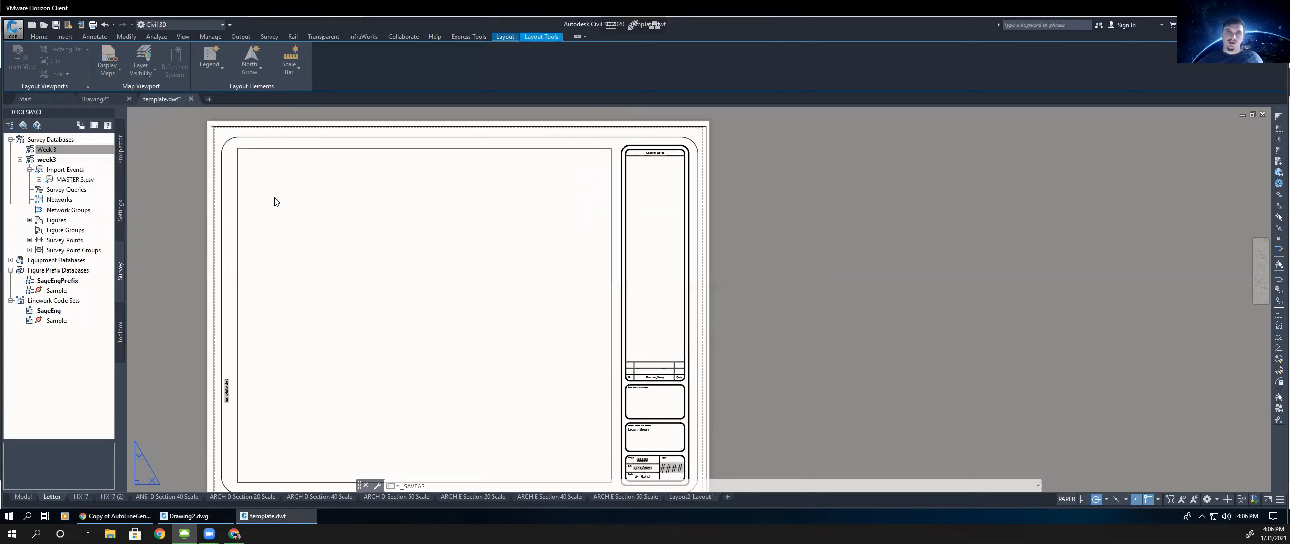
{"action": "left_click", "coordinate": [166, 215]}
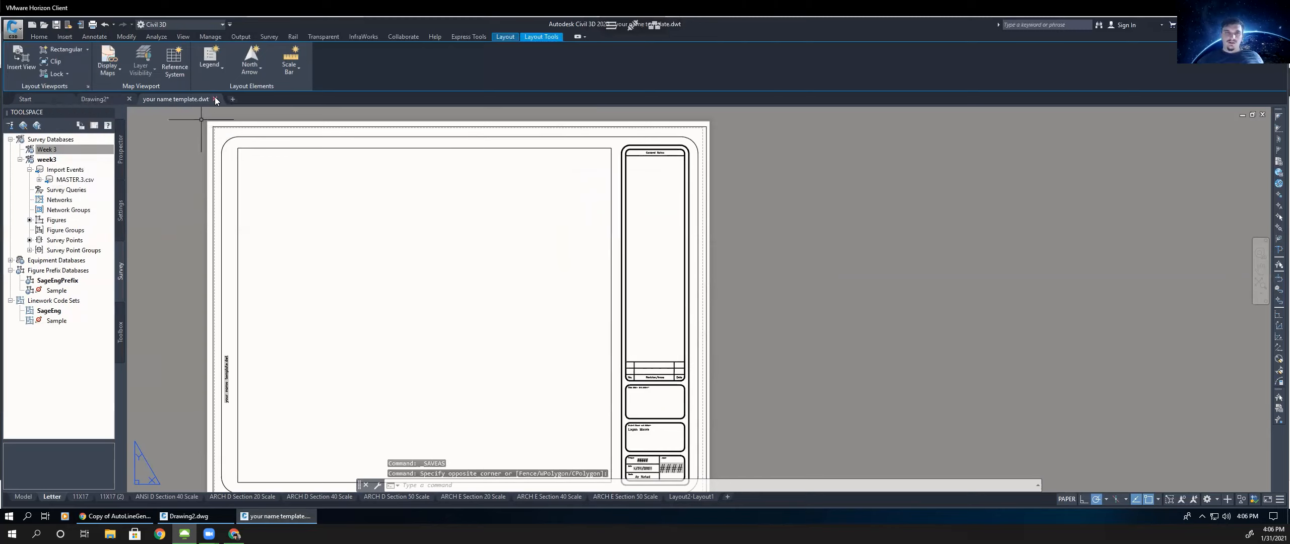
{"action": "left_click", "coordinate": [214, 100]}
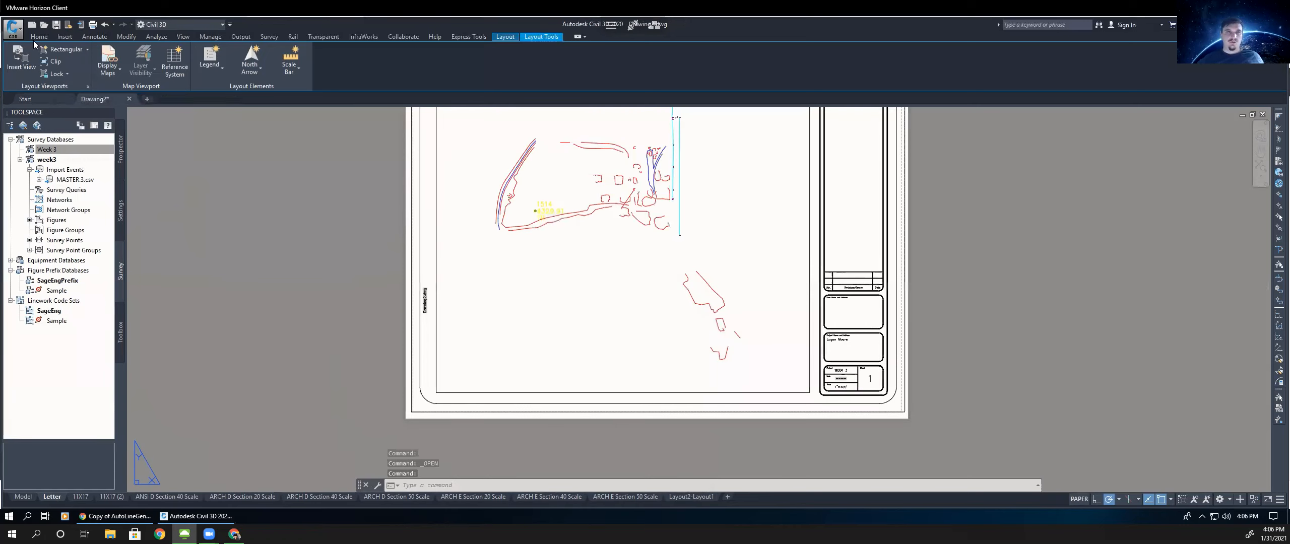
- Start a new drawing from "your name template" in the network drive's Civil3D2021 > Week 2 folder and switch to model space
{"action": "left_click", "coordinate": [14, 29]}
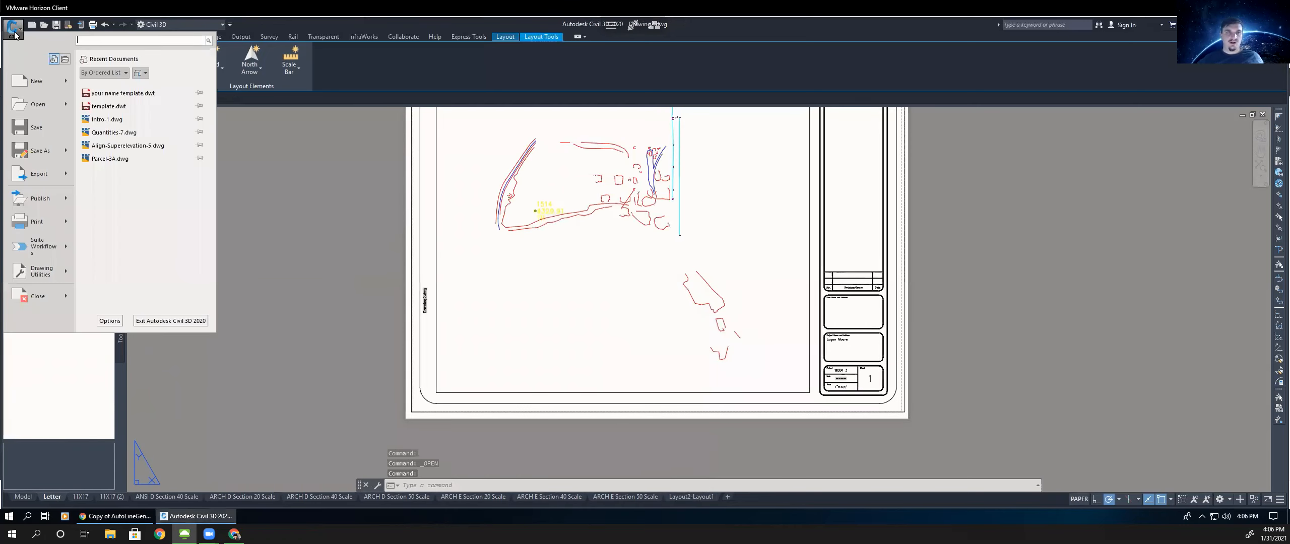
{"action": "left_click", "coordinate": [31, 84]}
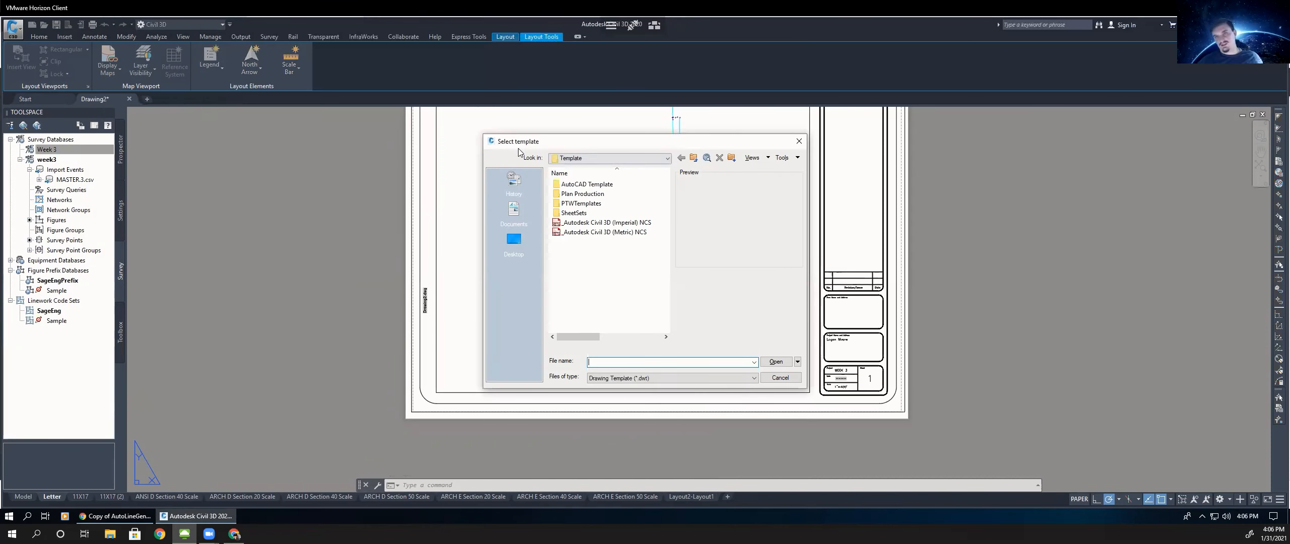
{"action": "left_click", "coordinate": [580, 158]}
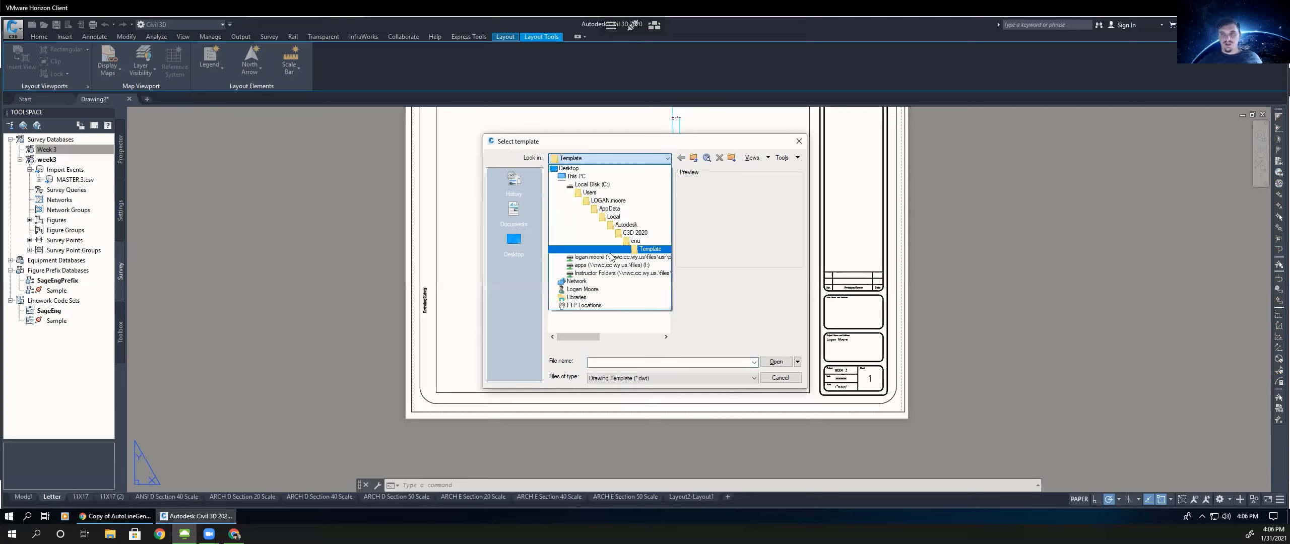
{"action": "left_click", "coordinate": [606, 258]}
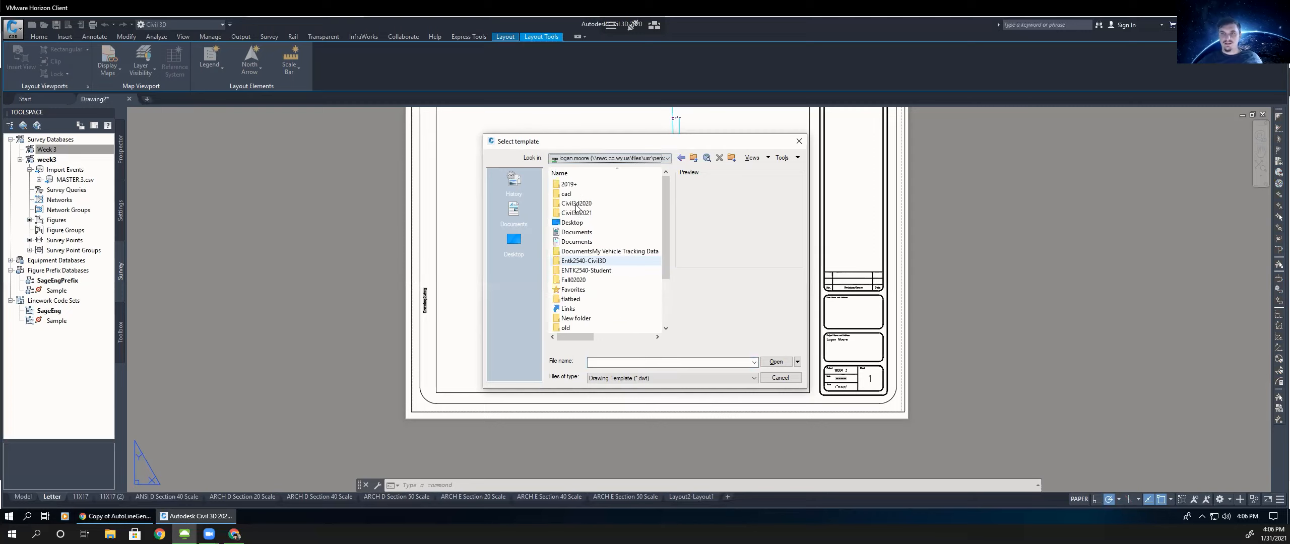
{"action": "double_click", "coordinate": [573, 213]}
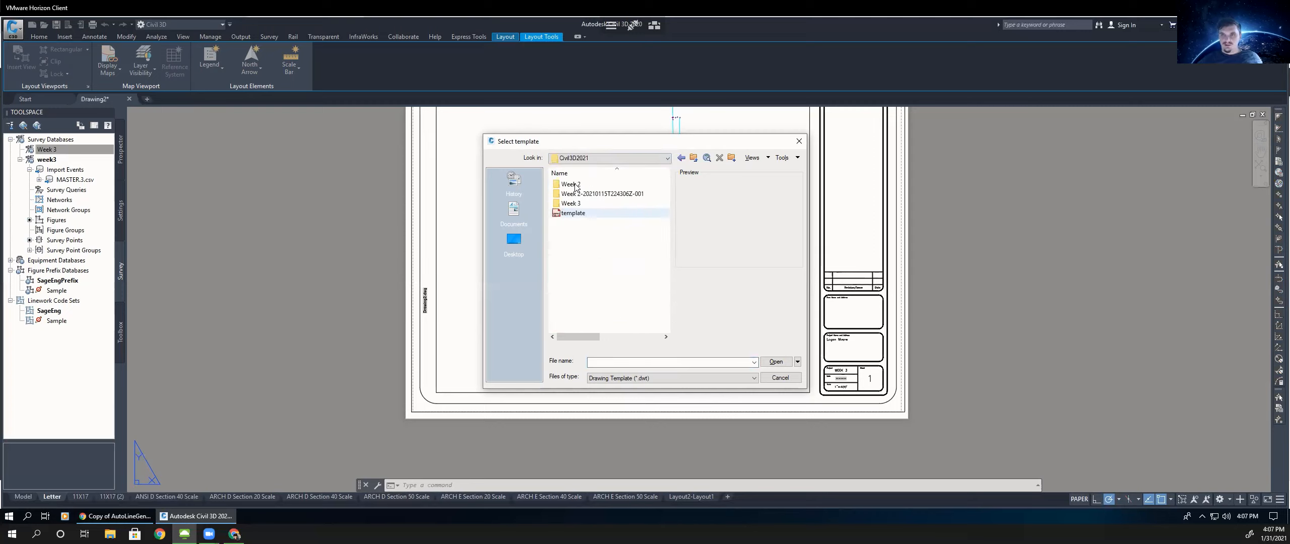
{"action": "double_click", "coordinate": [575, 185]}
{"action": "left_click", "coordinate": [584, 213]}
{"action": "left_click", "coordinate": [787, 362]}
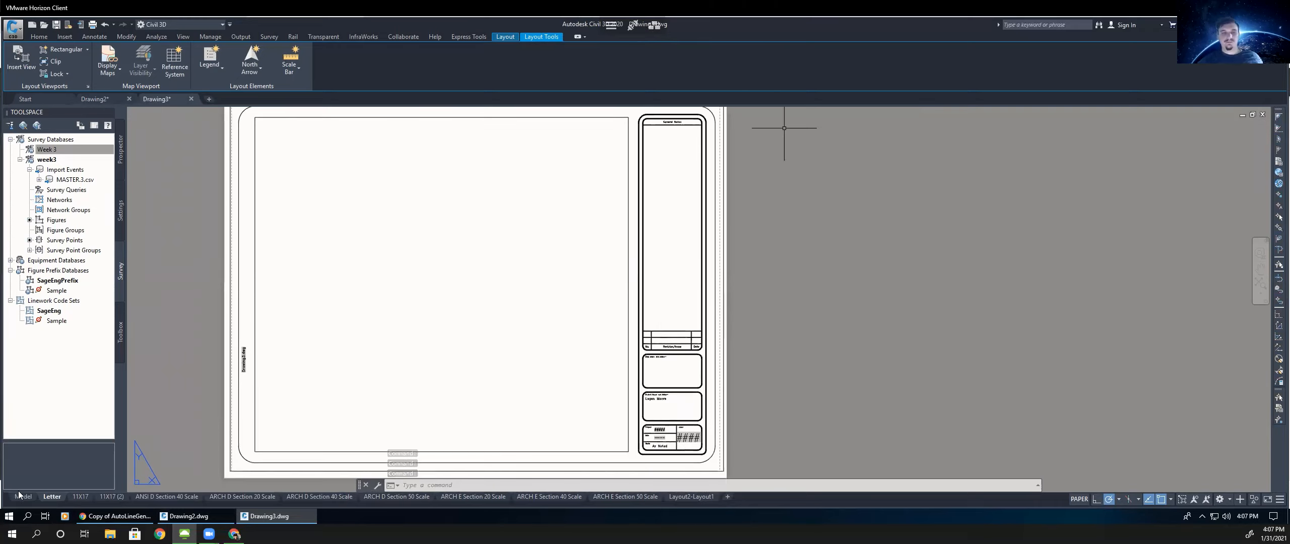
{"action": "key", "text": "ctrl+Page_Up"}
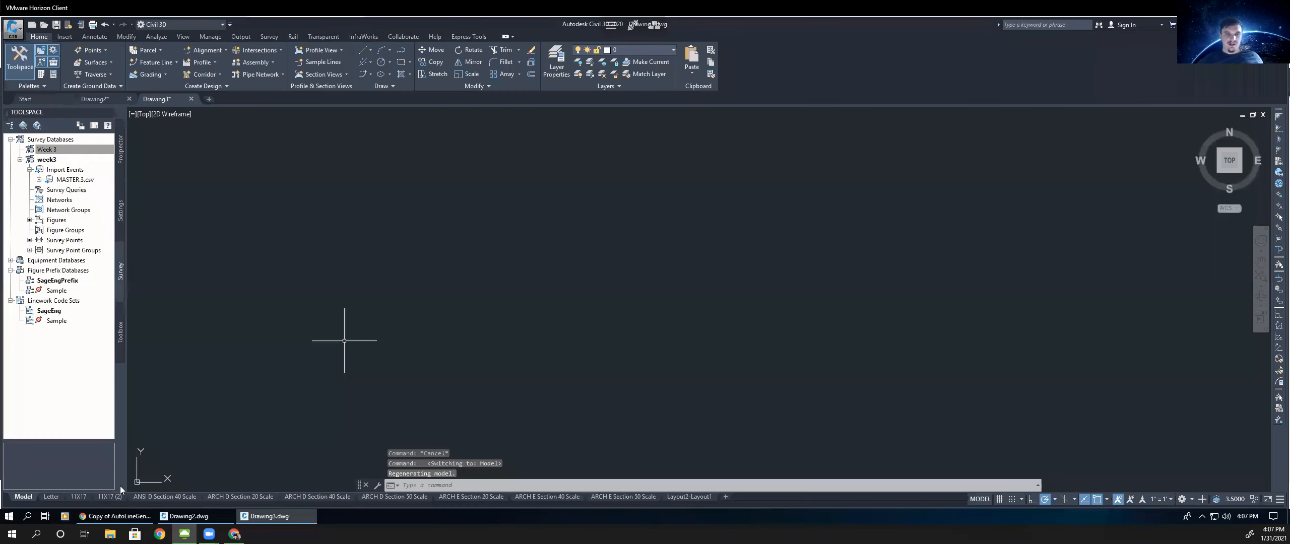
- Switch to the Copy of AutoLineGeneration PDF in Chrome and review the personalized template instructions
{"action": "left_click", "coordinate": [123, 516]}
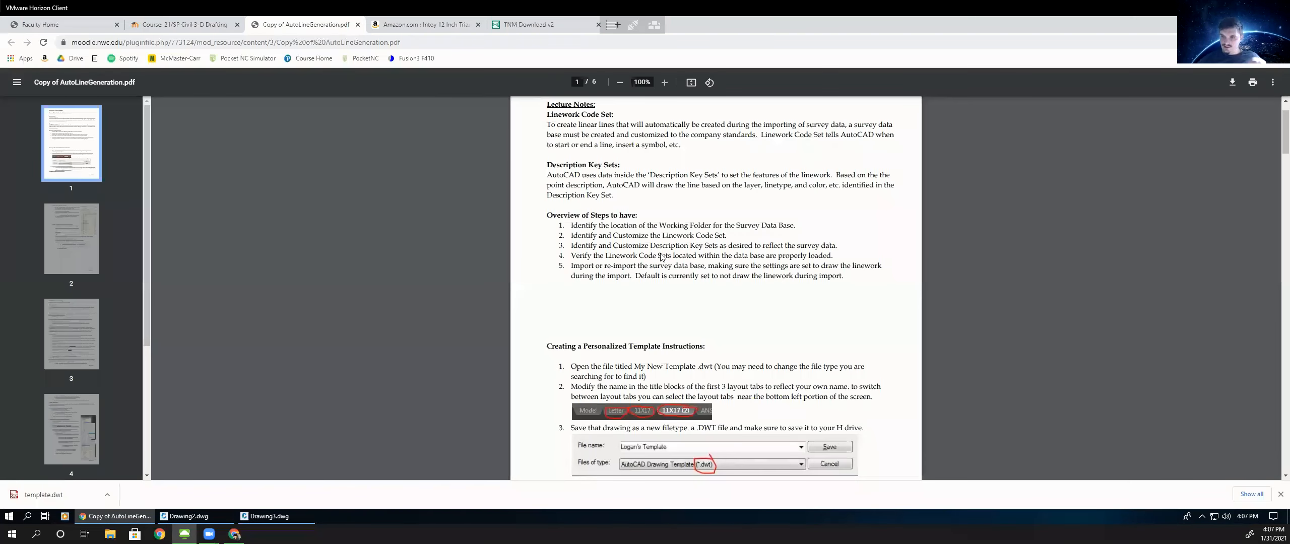
{"action": "scroll", "coordinate": [668, 288], "scroll_direction": "down", "scroll_amount": 6}
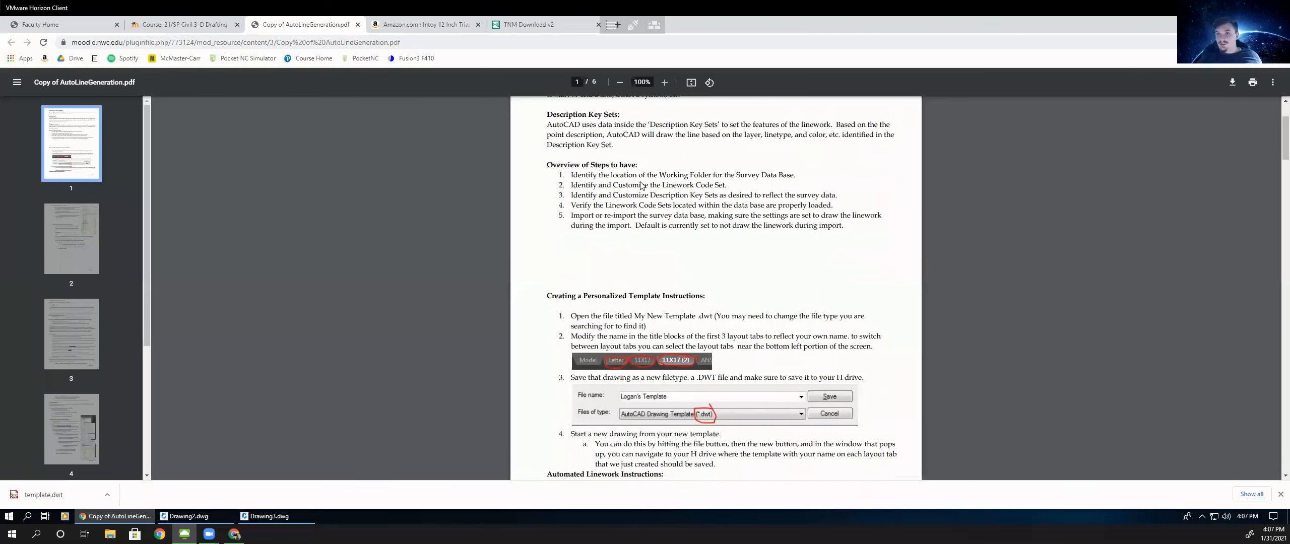
{"action": "scroll", "coordinate": [717, 271], "scroll_direction": "down", "scroll_amount": 1}
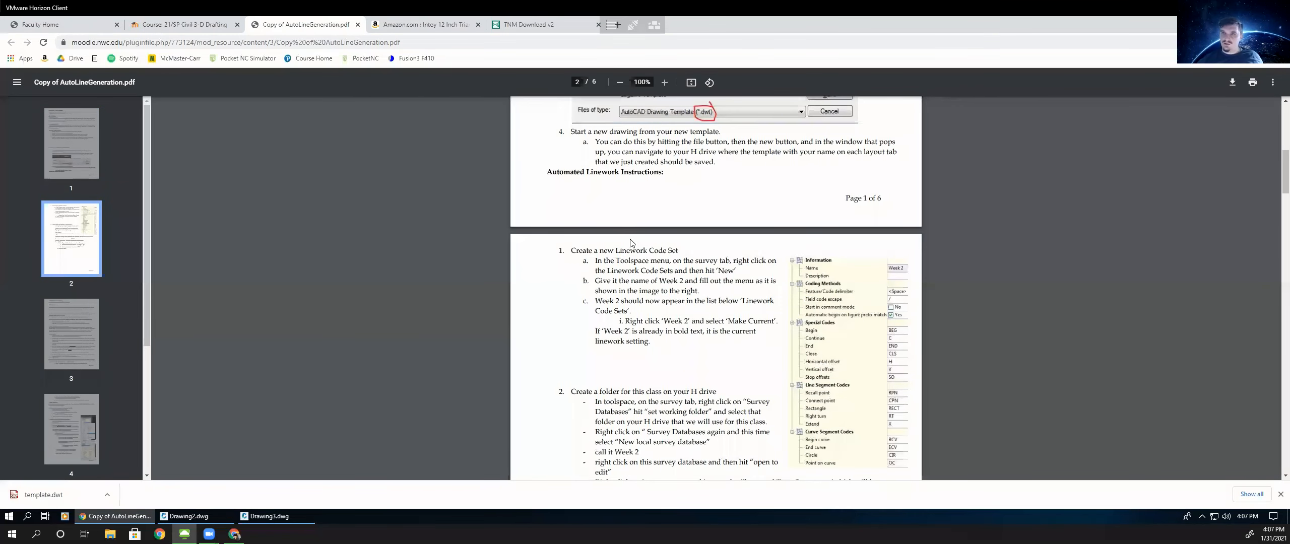
{"action": "scroll", "coordinate": [698, 304], "scroll_direction": "up", "scroll_amount": 4}
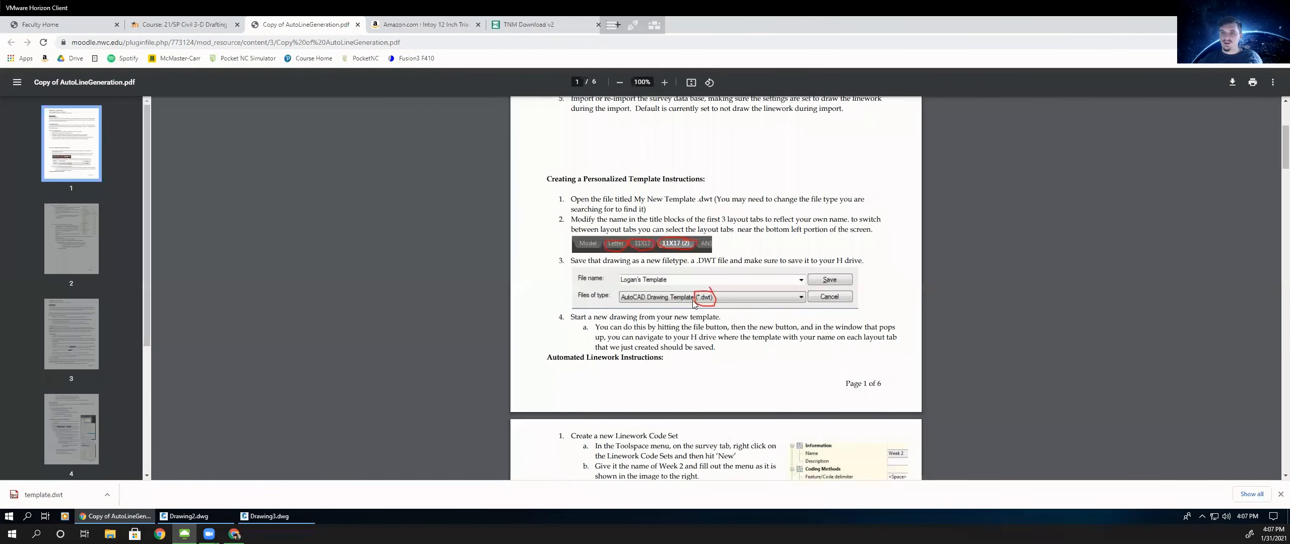
{"action": "scroll", "coordinate": [693, 302], "scroll_direction": "up", "scroll_amount": 4}
{"action": "scroll", "coordinate": [645, 323], "scroll_direction": "down", "scroll_amount": 4}
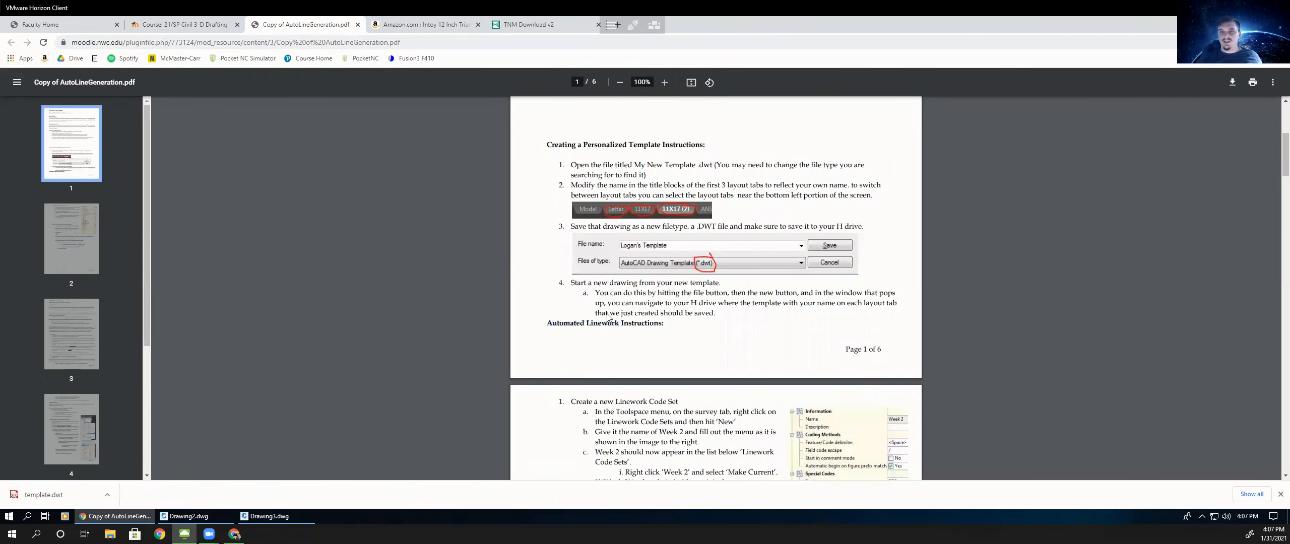
{"action": "scroll", "coordinate": [647, 353], "scroll_direction": "down", "scroll_amount": 1}
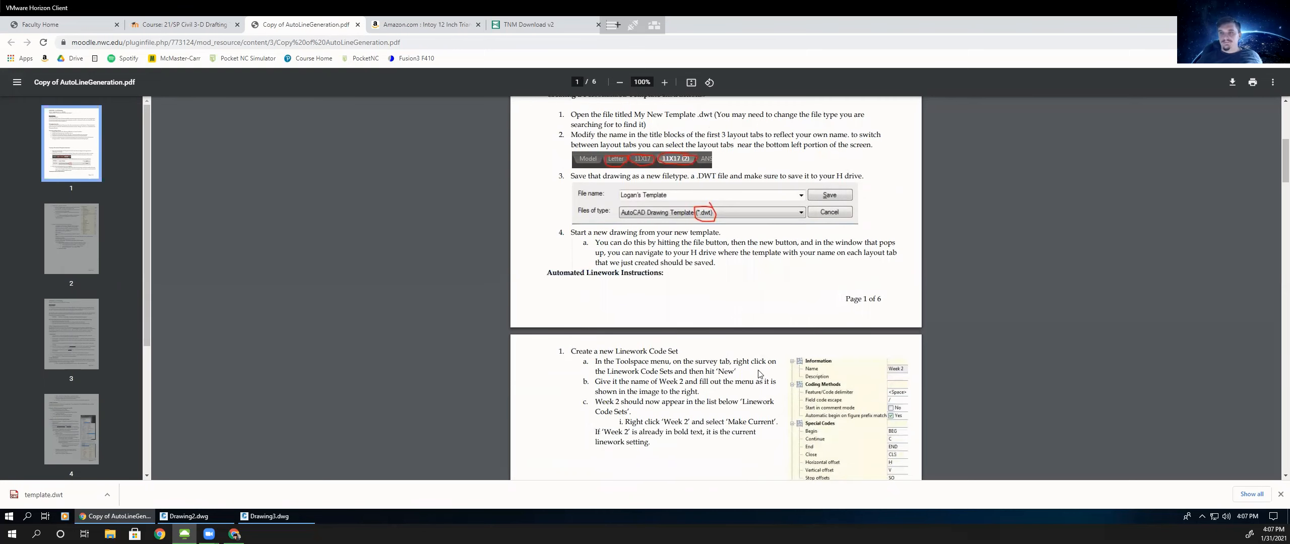
{"action": "scroll", "coordinate": [713, 392], "scroll_direction": "down", "scroll_amount": 2}
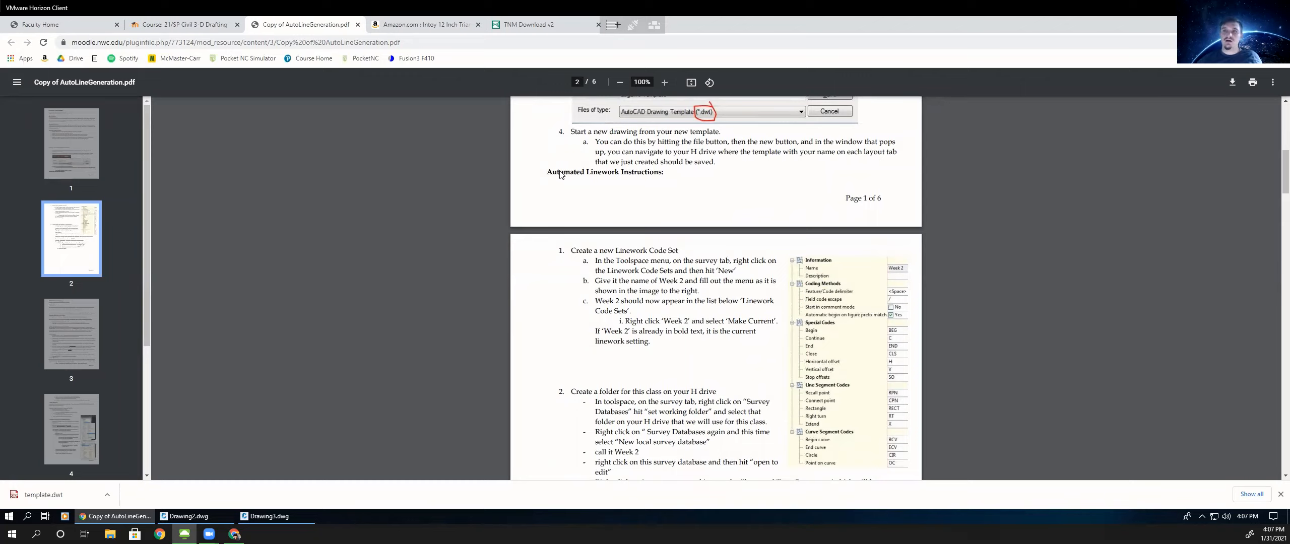
- Read the Automated Linework Instructions in the PDF, starting with how to create a new Linework Code Set
{"action": "left_click_drag", "start_coordinate": [548, 174], "coordinate": [625, 175]}
{"action": "left_click", "coordinate": [651, 178]}
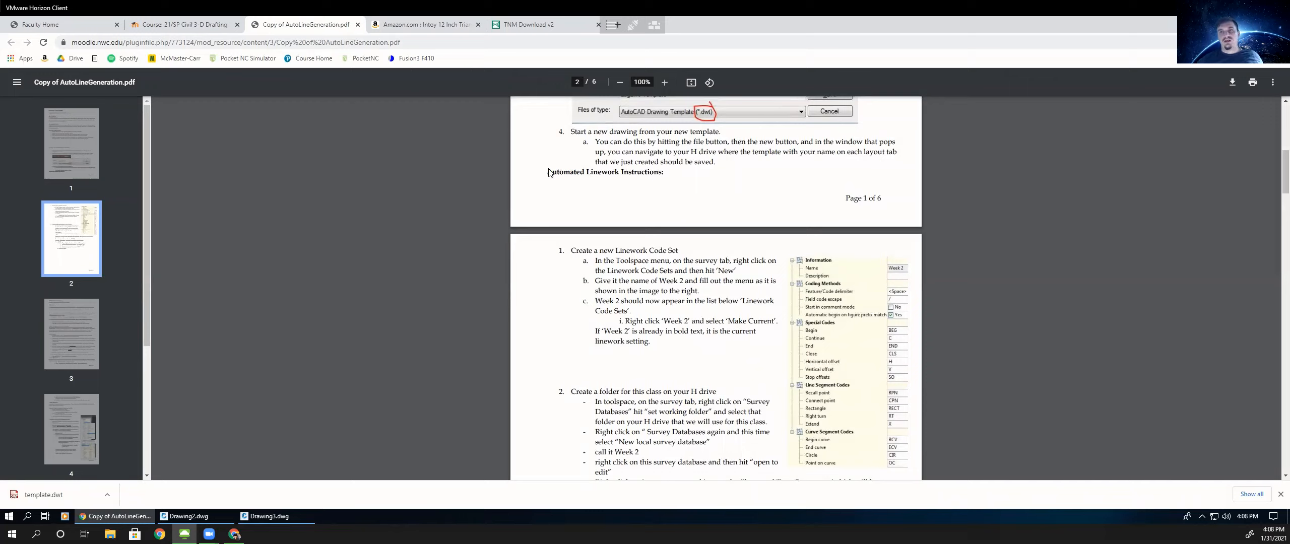
{"action": "left_click_drag", "start_coordinate": [548, 172], "coordinate": [656, 174]}
{"action": "left_click", "coordinate": [665, 174]}
{"action": "left_click_drag", "start_coordinate": [546, 175], "coordinate": [662, 174]}
{"action": "left_click", "coordinate": [662, 174]}
{"action": "scroll", "coordinate": [756, 205], "scroll_direction": "down", "scroll_amount": 1}
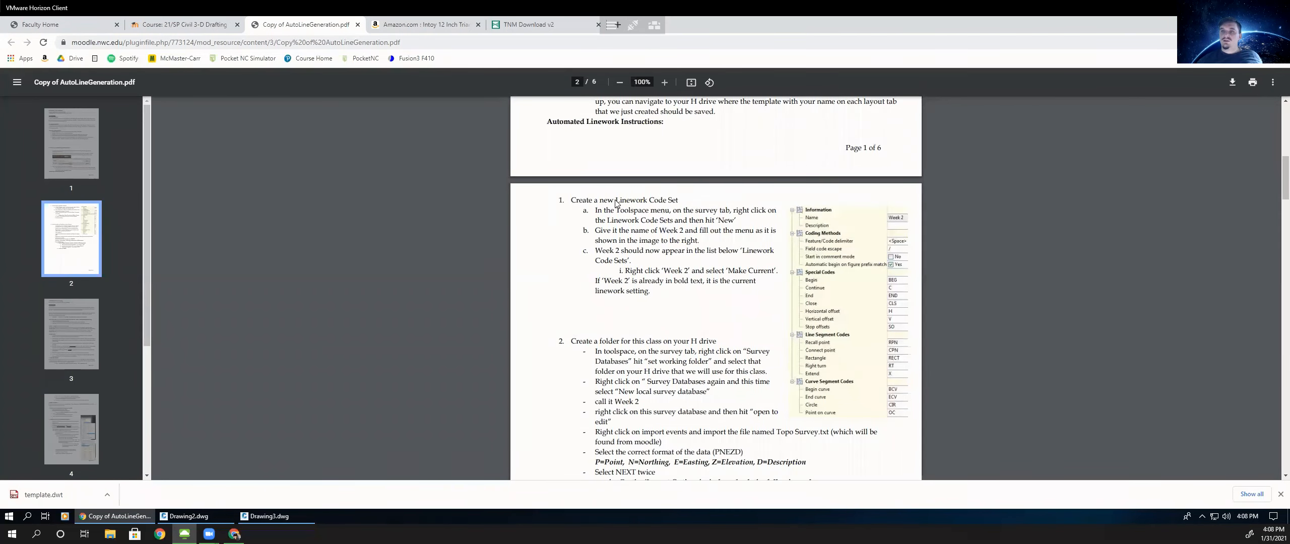
{"action": "left_click_drag", "start_coordinate": [607, 201], "coordinate": [672, 204]}
{"action": "left_click", "coordinate": [673, 202]}
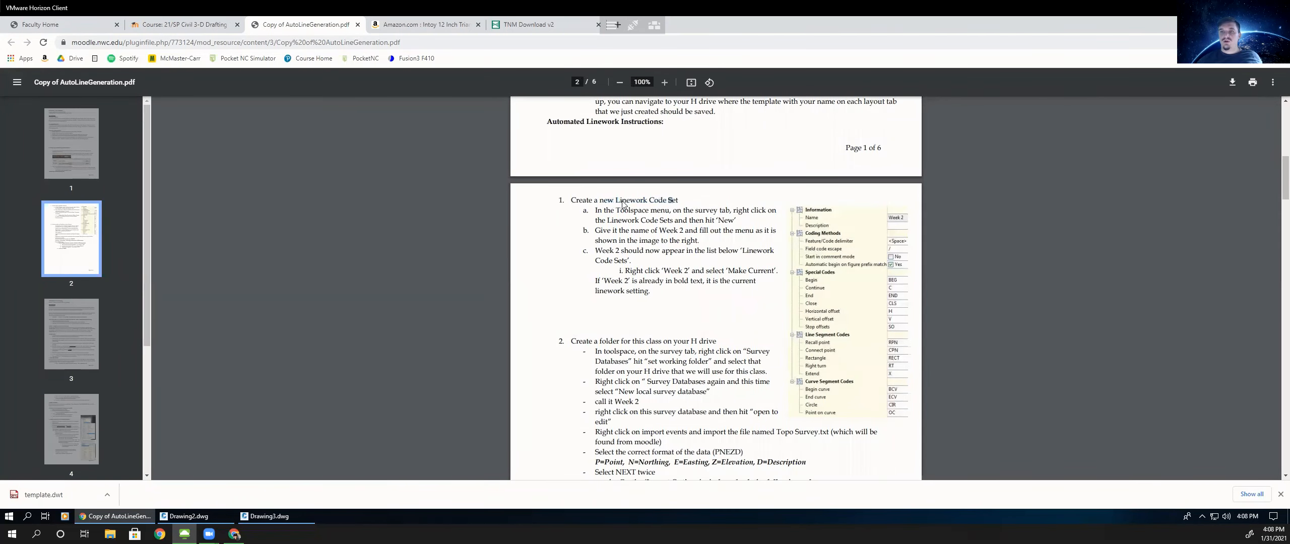
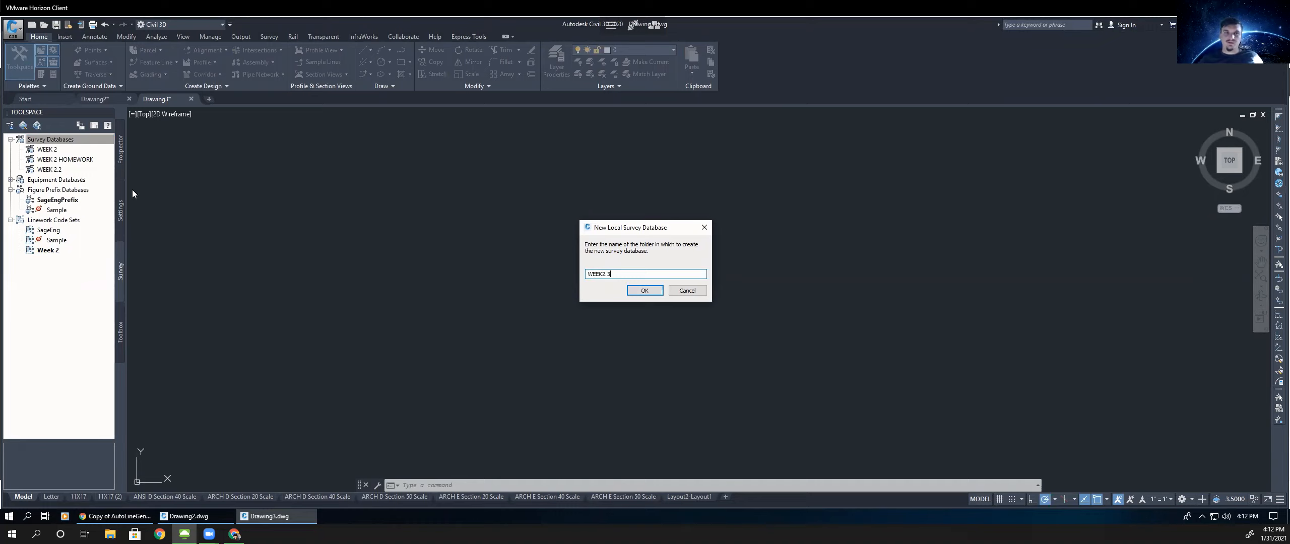
- Create the new local survey database under the name WEEK2.3 and open it for editing
{"action": "left_click", "coordinate": [645, 290]}
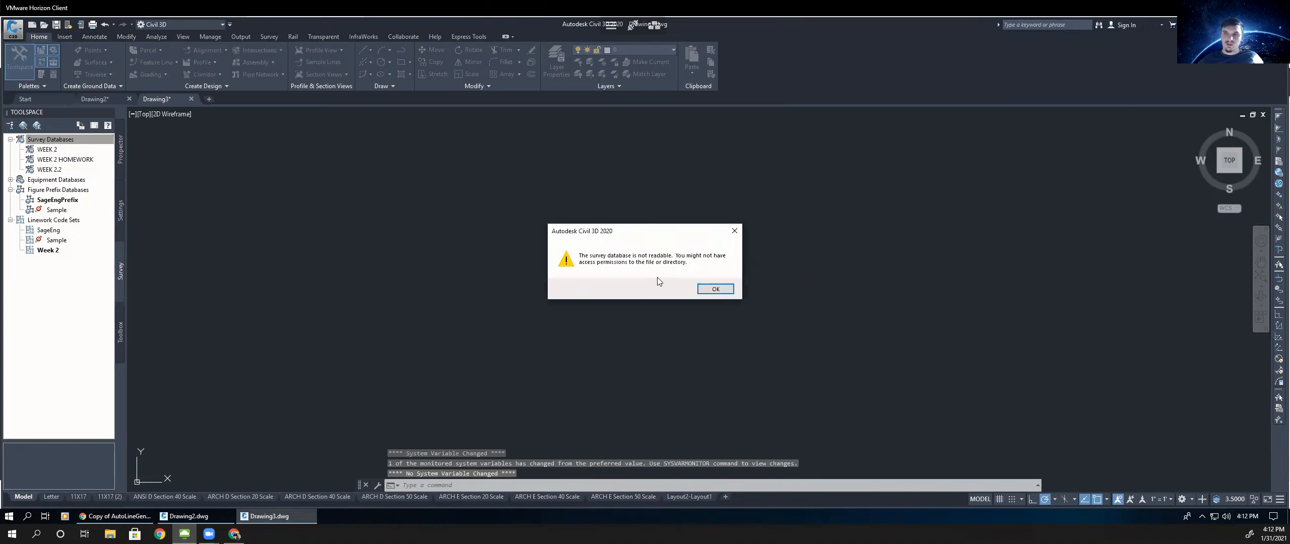
{"action": "left_click", "coordinate": [716, 289]}
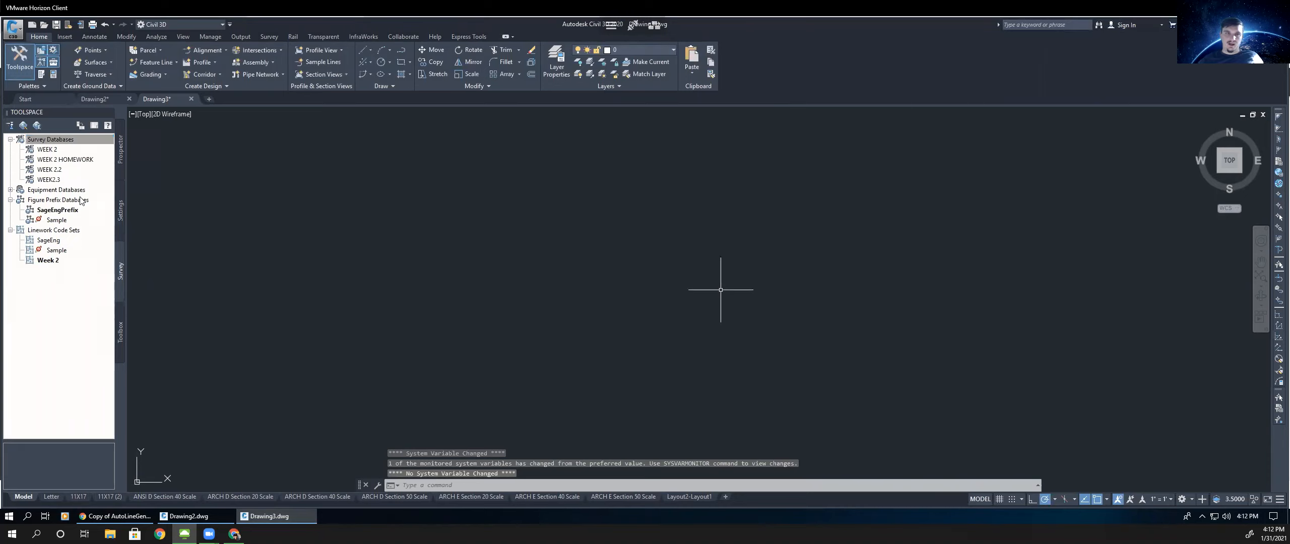
{"action": "right_click", "coordinate": [51, 181]}
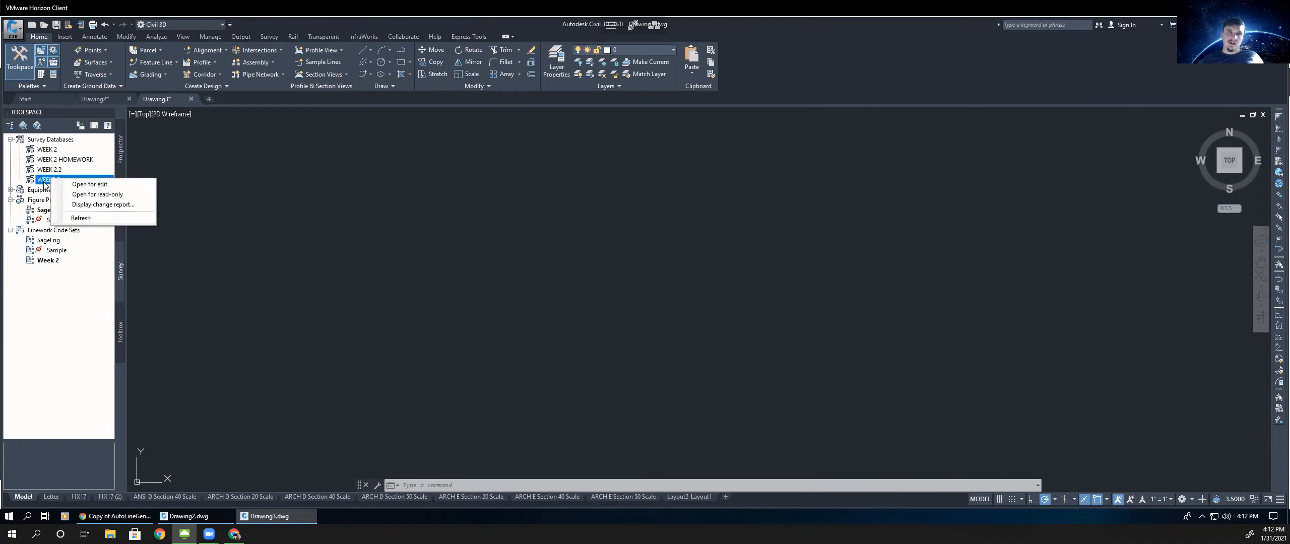
{"action": "left_click", "coordinate": [52, 182]}
{"action": "left_click", "coordinate": [50, 170]}
{"action": "left_click", "coordinate": [51, 182]}
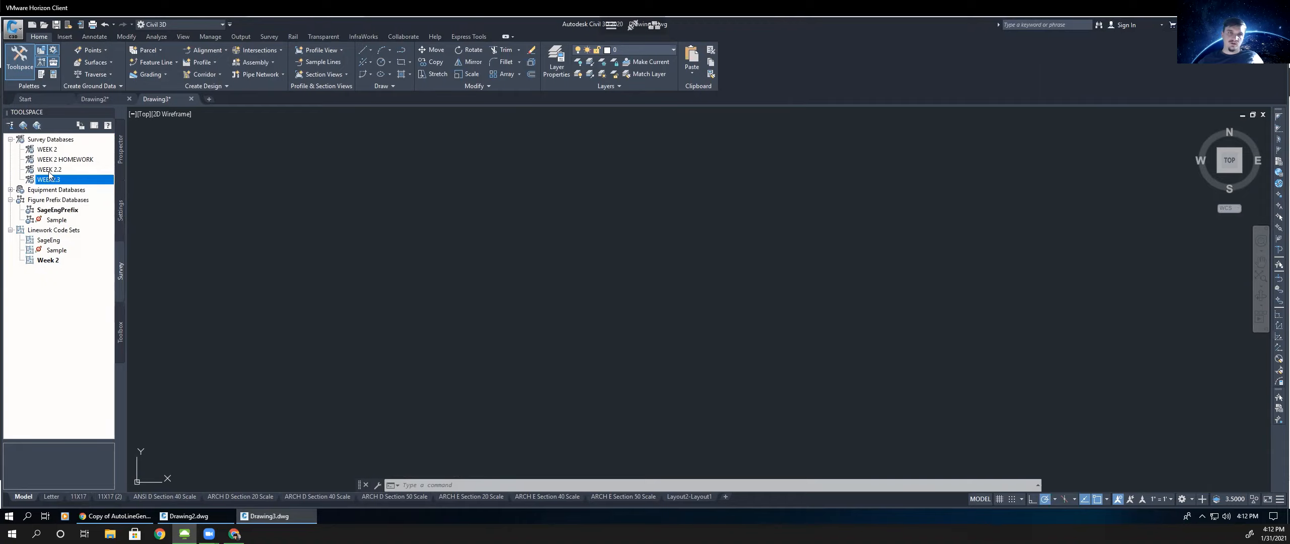
{"action": "right_click", "coordinate": [51, 181]}
{"action": "left_click", "coordinate": [75, 187]}
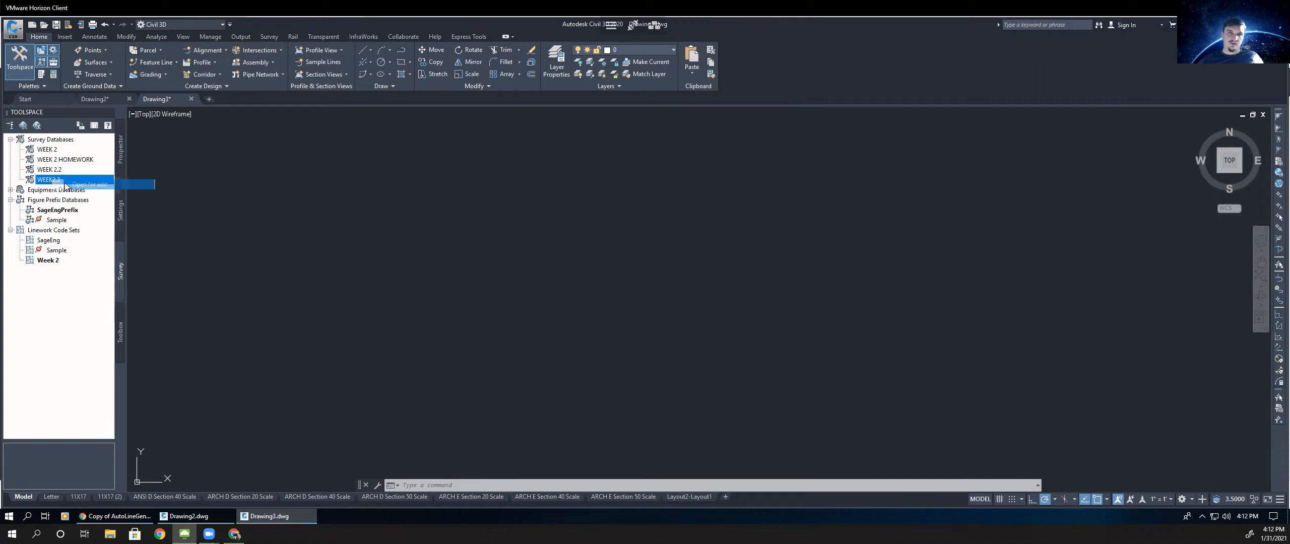
- Open the WEEK2.3 survey database for editing and select its Import Events collection
{"action": "left_click", "coordinate": [63, 191]}
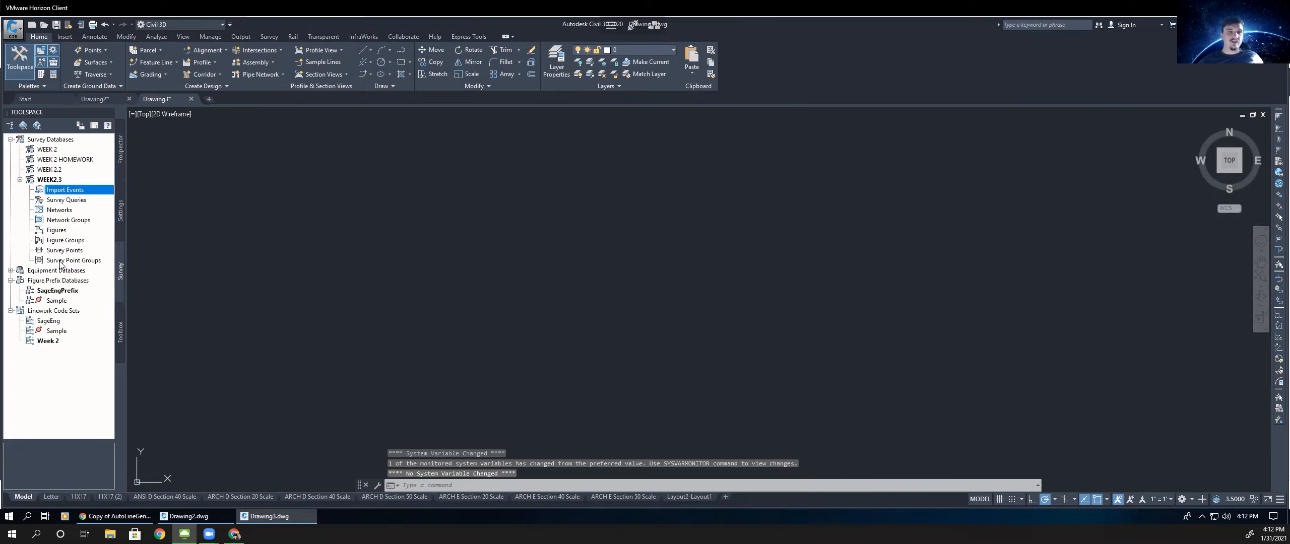
{"action": "left_click", "coordinate": [66, 260]}
{"action": "left_click", "coordinate": [76, 190]}
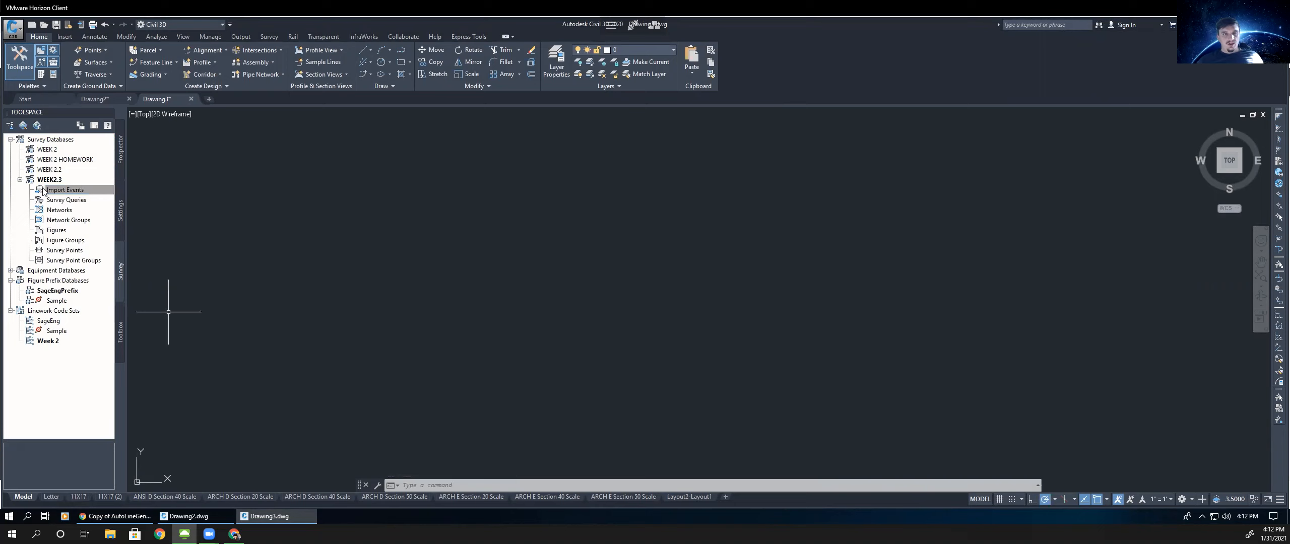
- Switch to the AutoLineGeneration PDF in Chrome and read the instructions on importing Topo Survey.txt, the PNEZD point format and the import options
{"action": "left_click", "coordinate": [132, 519]}
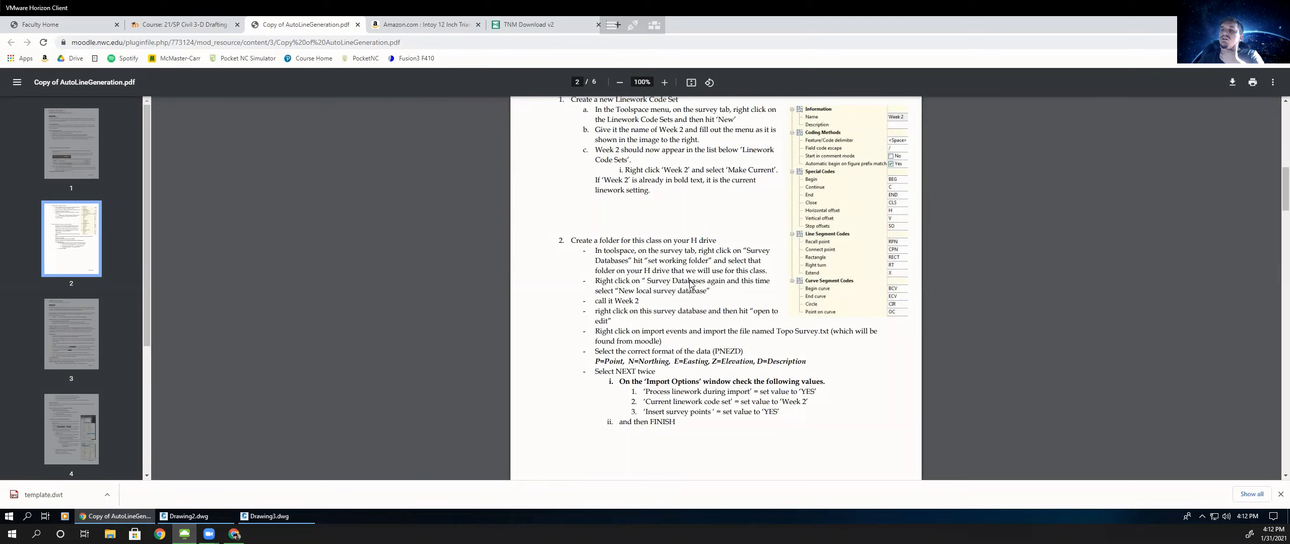
{"action": "scroll", "coordinate": [644, 312], "scroll_direction": "down", "scroll_amount": 1}
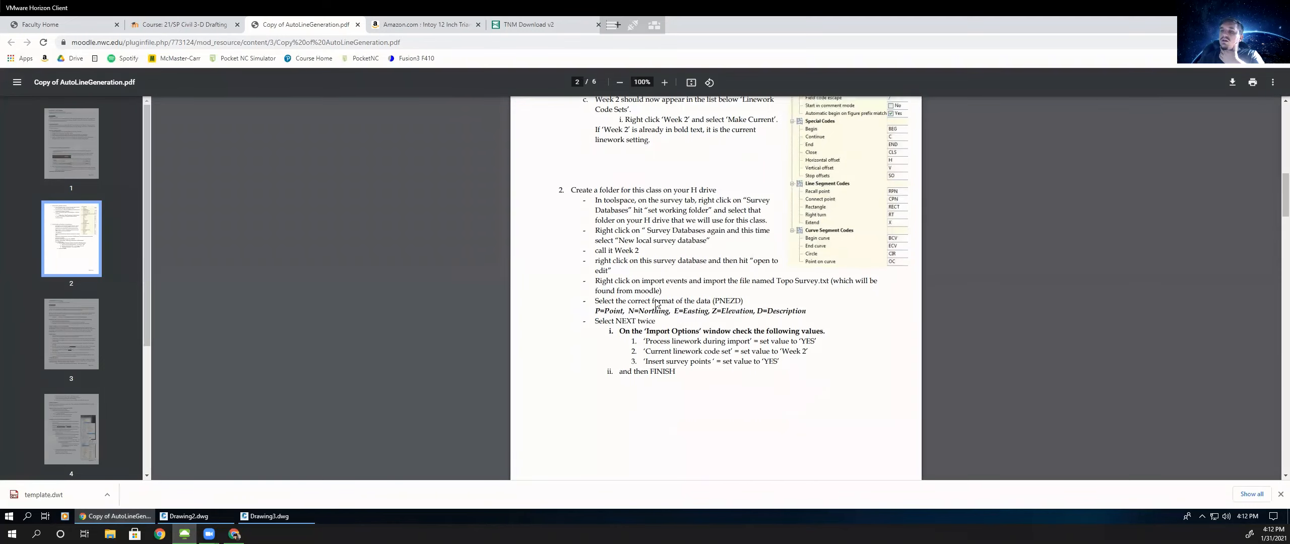
{"action": "scroll", "coordinate": [681, 283], "scroll_direction": "down", "scroll_amount": 1}
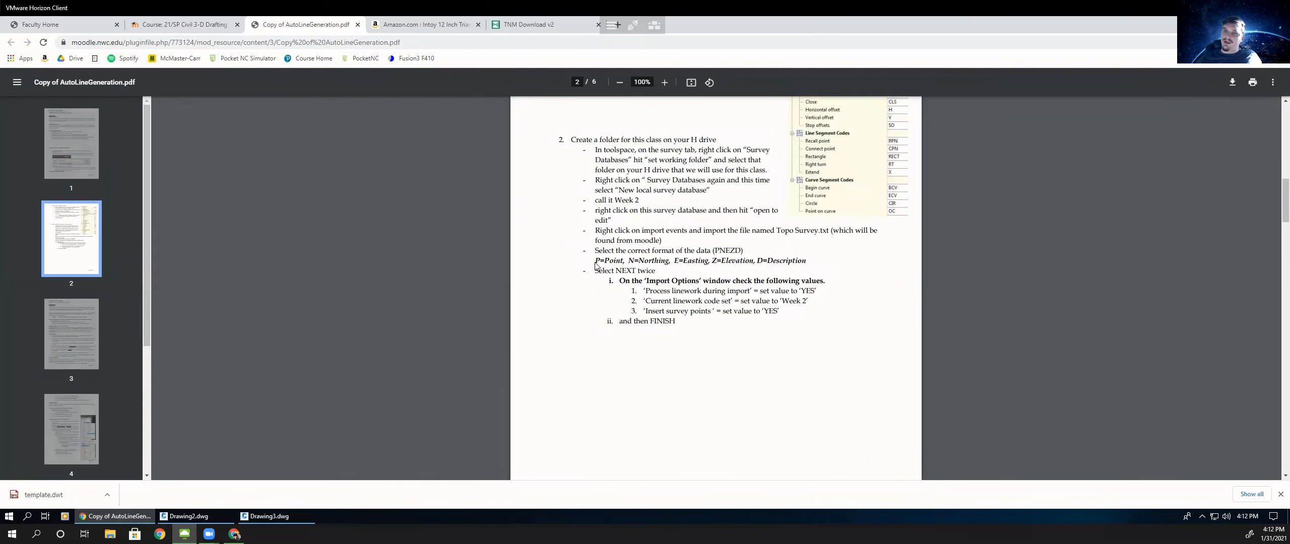
{"action": "left_click_drag", "start_coordinate": [627, 261], "coordinate": [805, 263]}
{"action": "left_click_drag", "start_coordinate": [598, 263], "coordinate": [629, 263]}
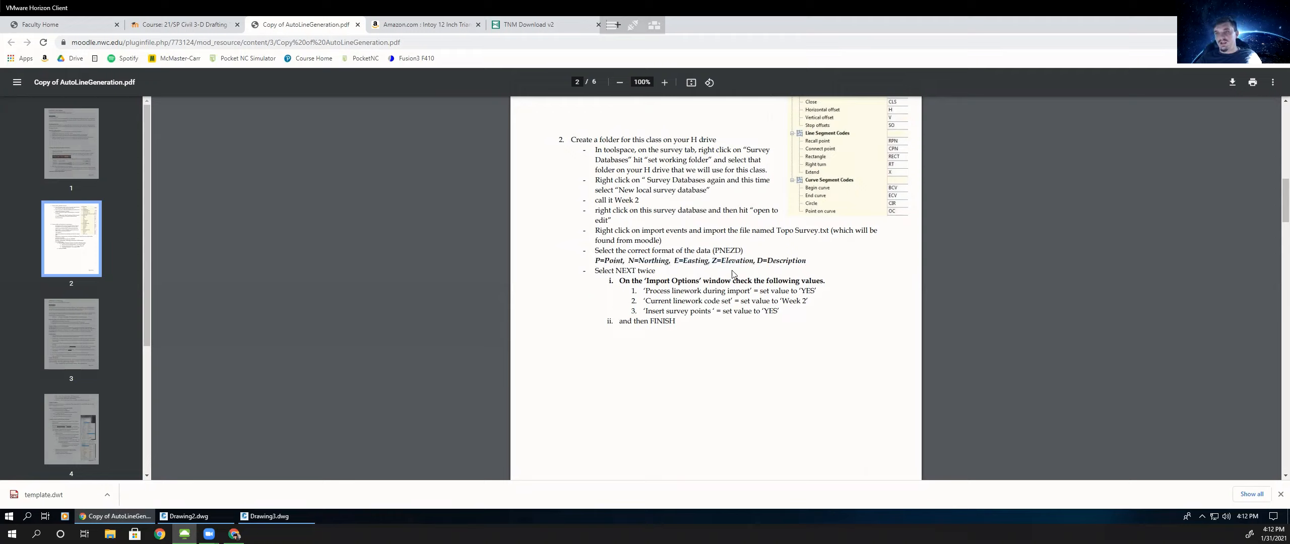
{"action": "left_click_drag", "start_coordinate": [596, 260], "coordinate": [669, 267]}
{"action": "left_click", "coordinate": [662, 264]}
{"action": "left_click", "coordinate": [664, 263]}
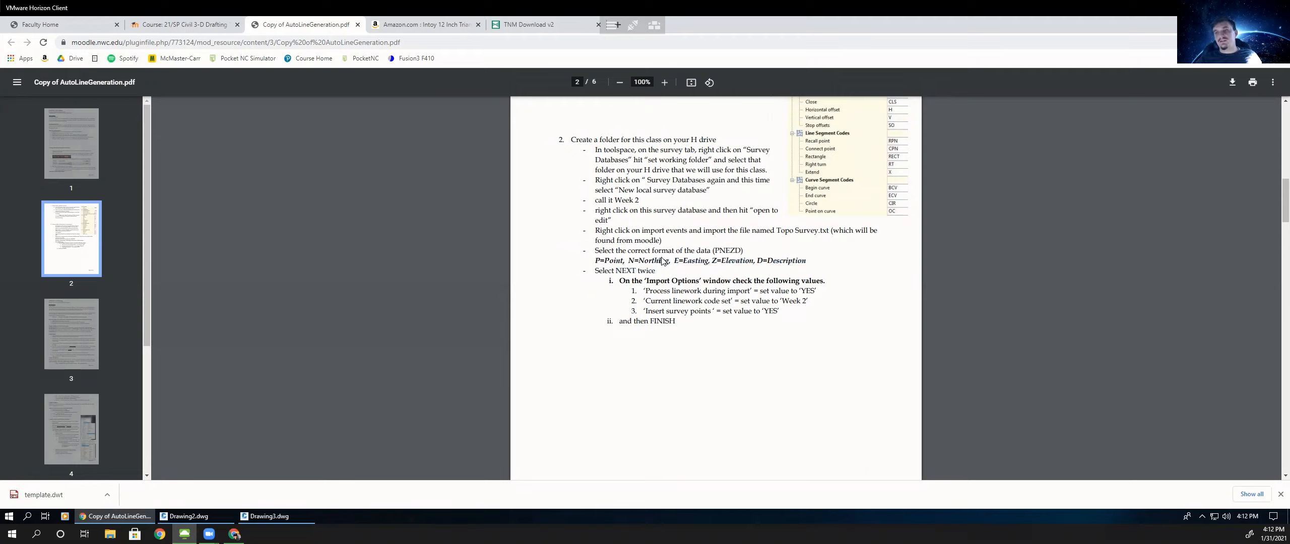
{"action": "left_click_drag", "start_coordinate": [676, 262], "coordinate": [702, 263]}
{"action": "left_click", "coordinate": [694, 262]}
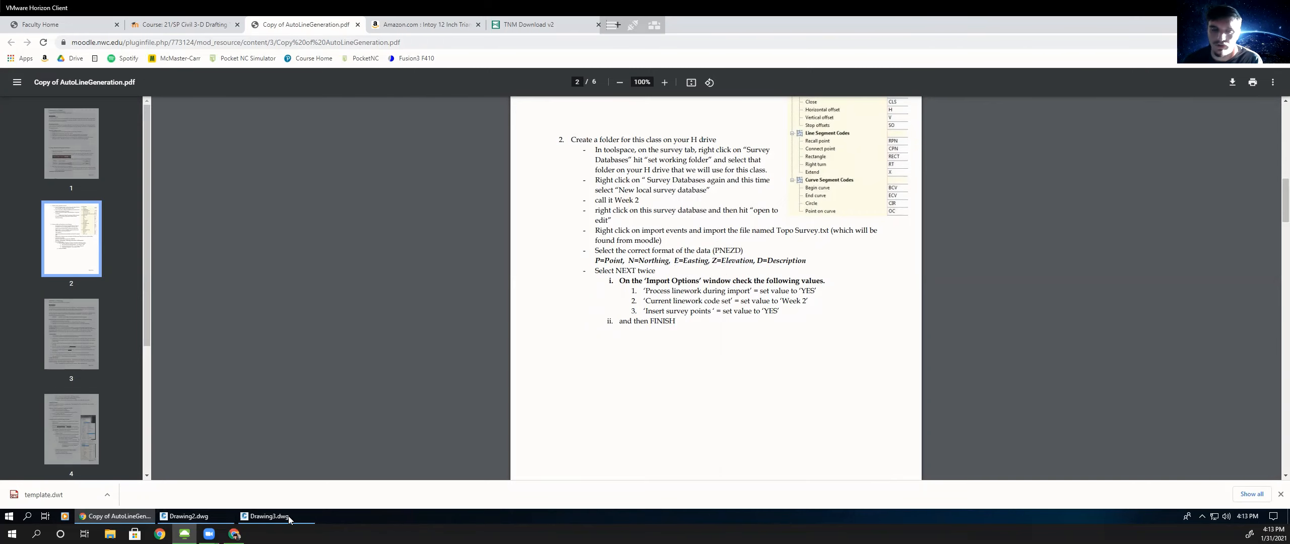
- Switch back to Drawing3 in Civil 3D, start importing survey data into the WEEK2.3 database and proceed to specifying the data source
{"action": "left_click", "coordinate": [270, 516]}
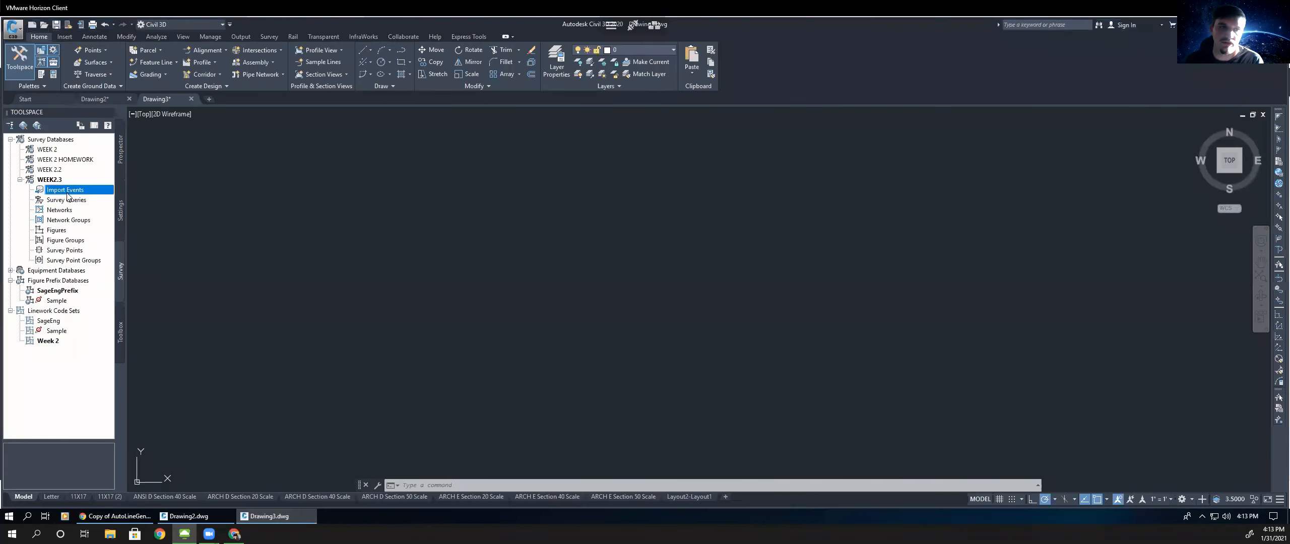
{"action": "right_click", "coordinate": [66, 193]}
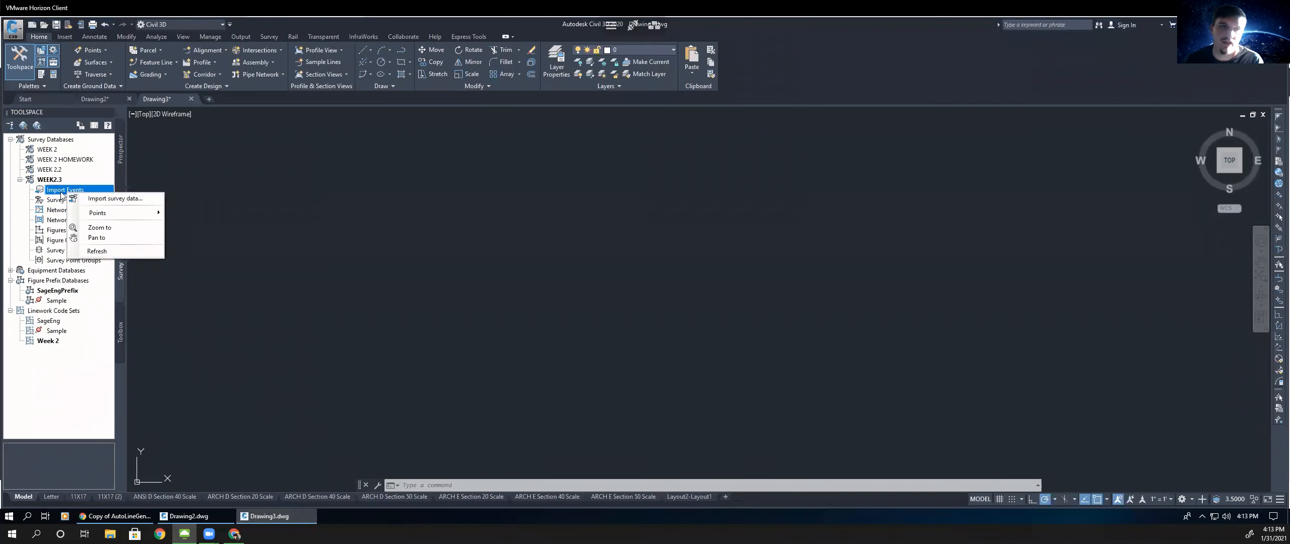
{"action": "left_click", "coordinate": [93, 200]}
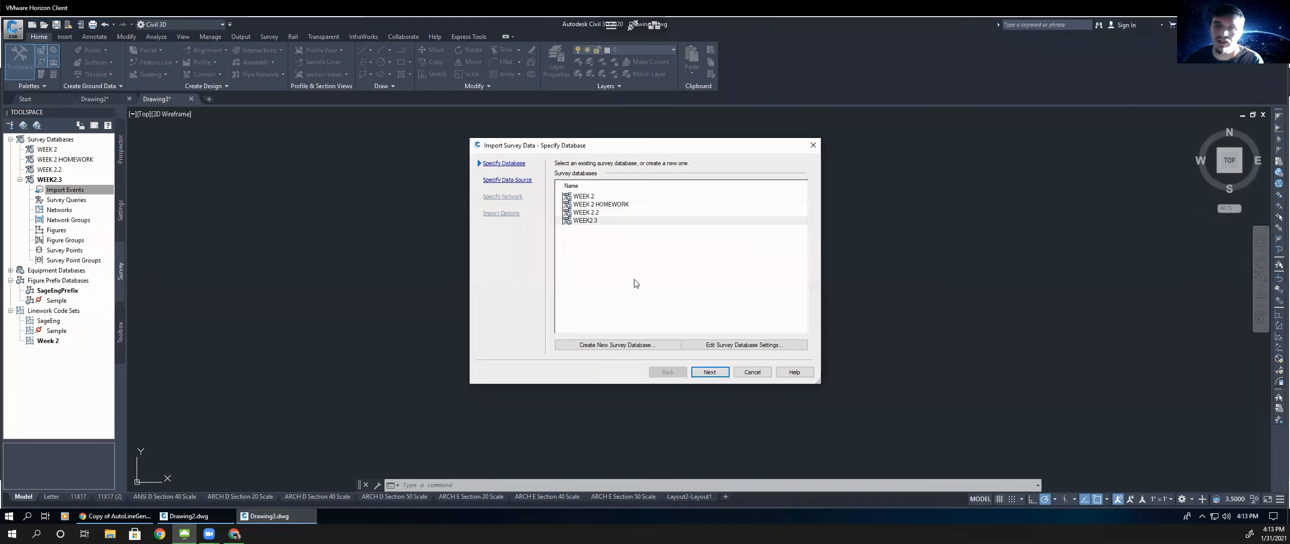
{"action": "left_click", "coordinate": [588, 221]}
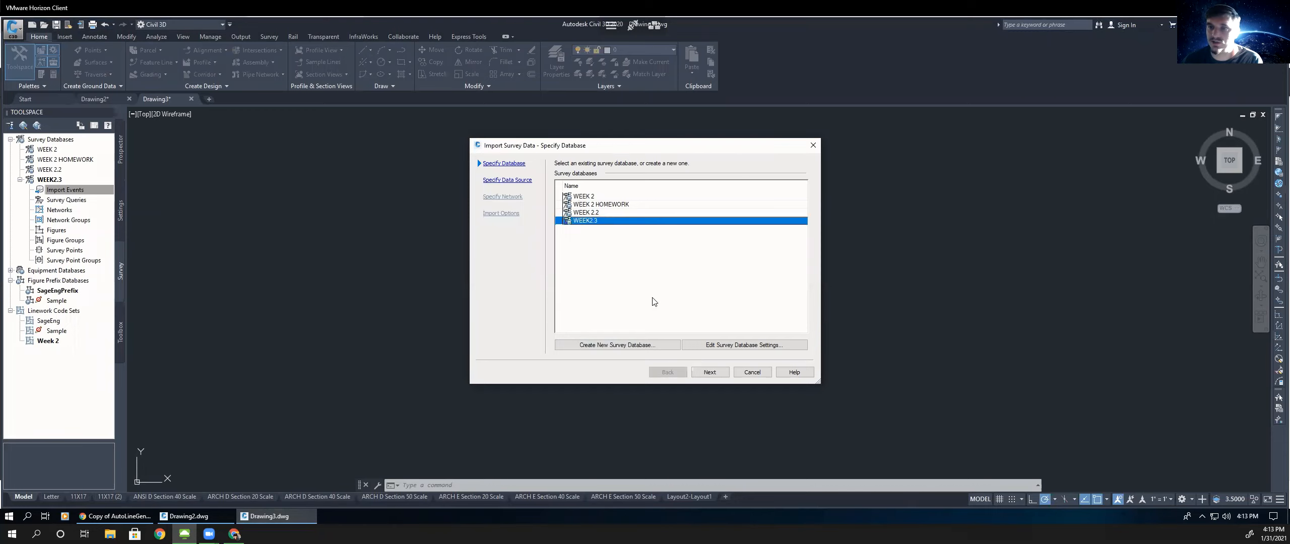
{"action": "left_click", "coordinate": [708, 374]}
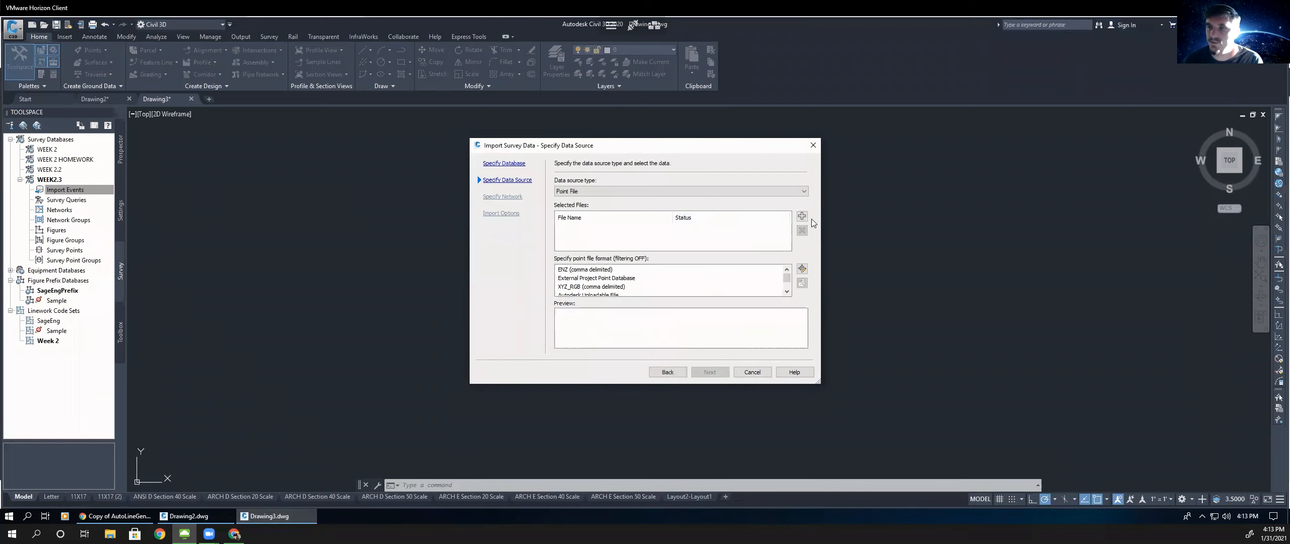
- Switch to the Moodle course page in Chrome, view the Topo Survey.txt file under Week 2 and close it again
{"action": "left_click", "coordinate": [127, 517]}
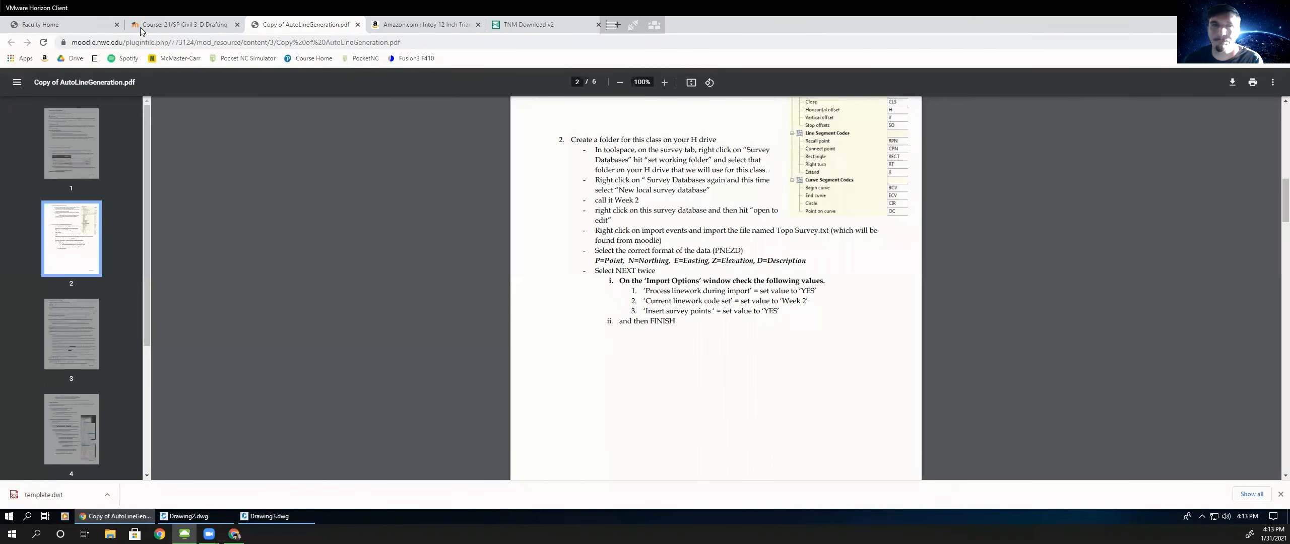
{"action": "left_click", "coordinate": [196, 25]}
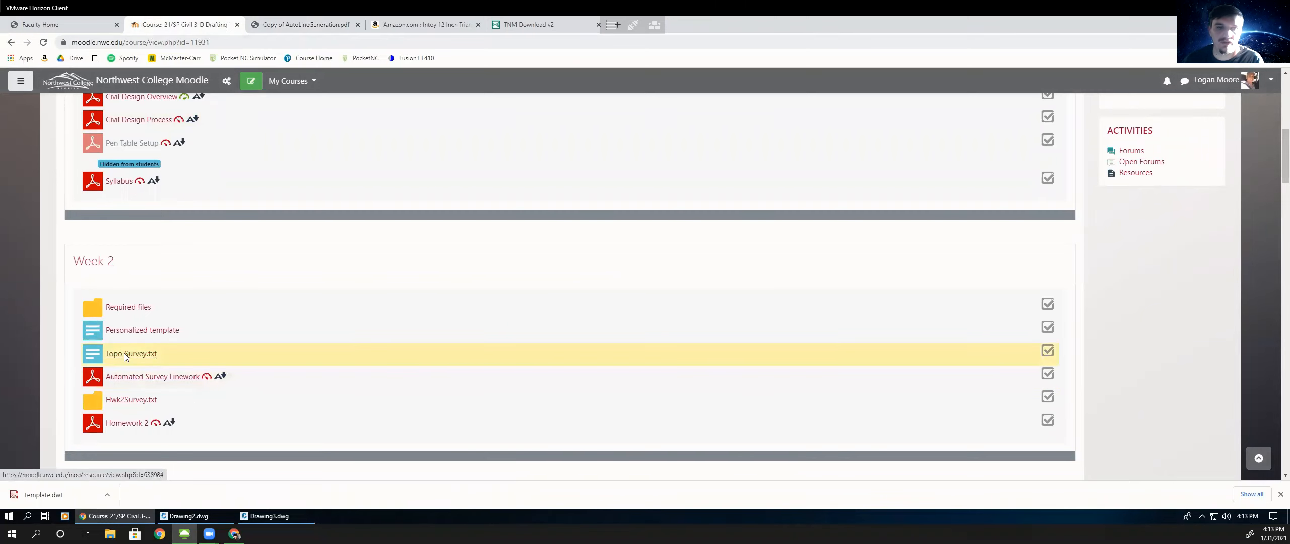
{"action": "left_click", "coordinate": [126, 353]}
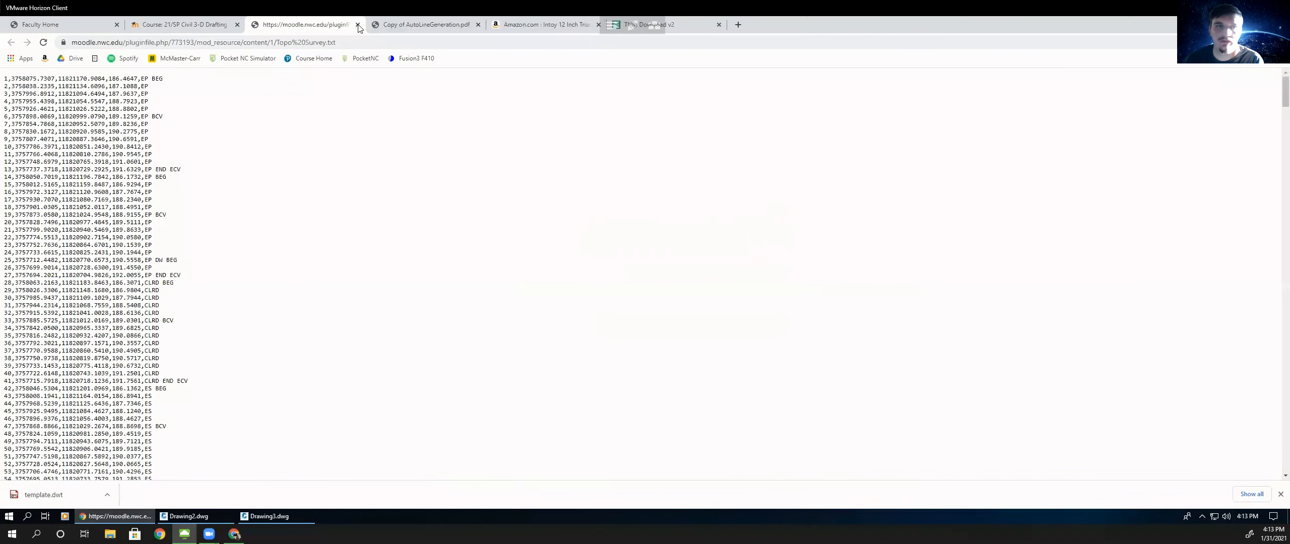
{"action": "left_click", "coordinate": [358, 25]}
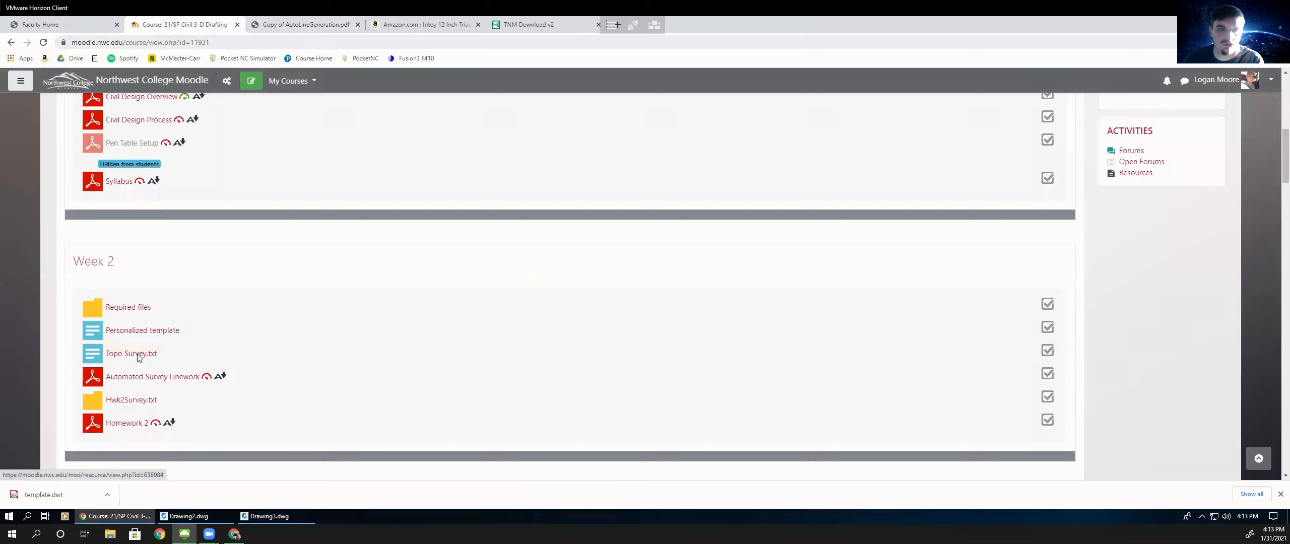
{"action": "right_click", "coordinate": [136, 354]}
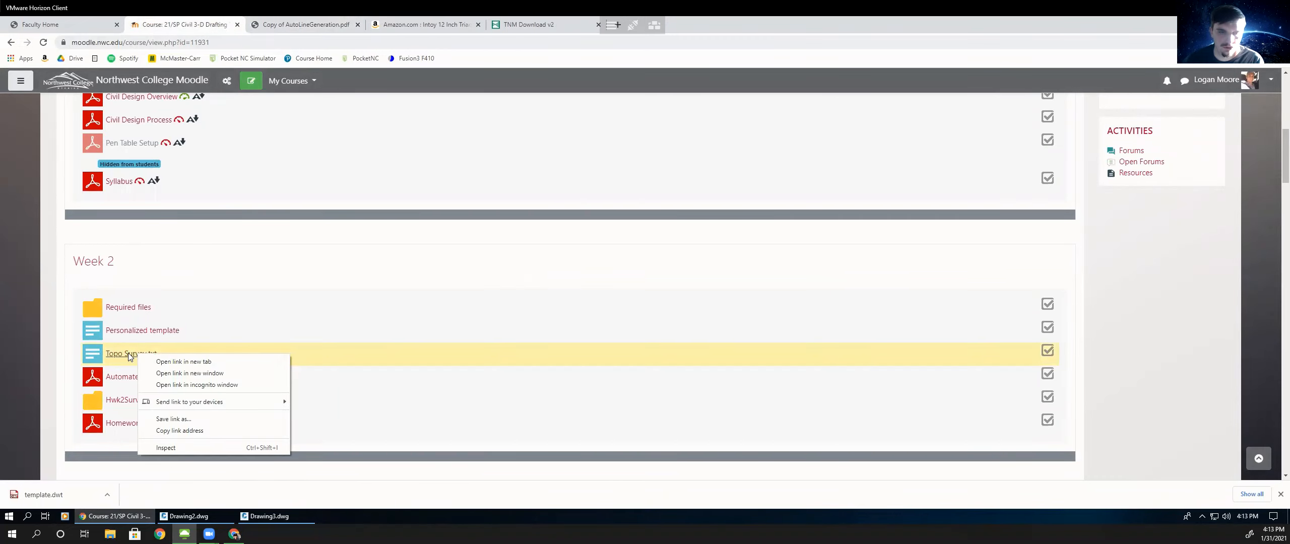
{"action": "left_click", "coordinate": [122, 357]}
{"action": "left_click", "coordinate": [124, 355]}
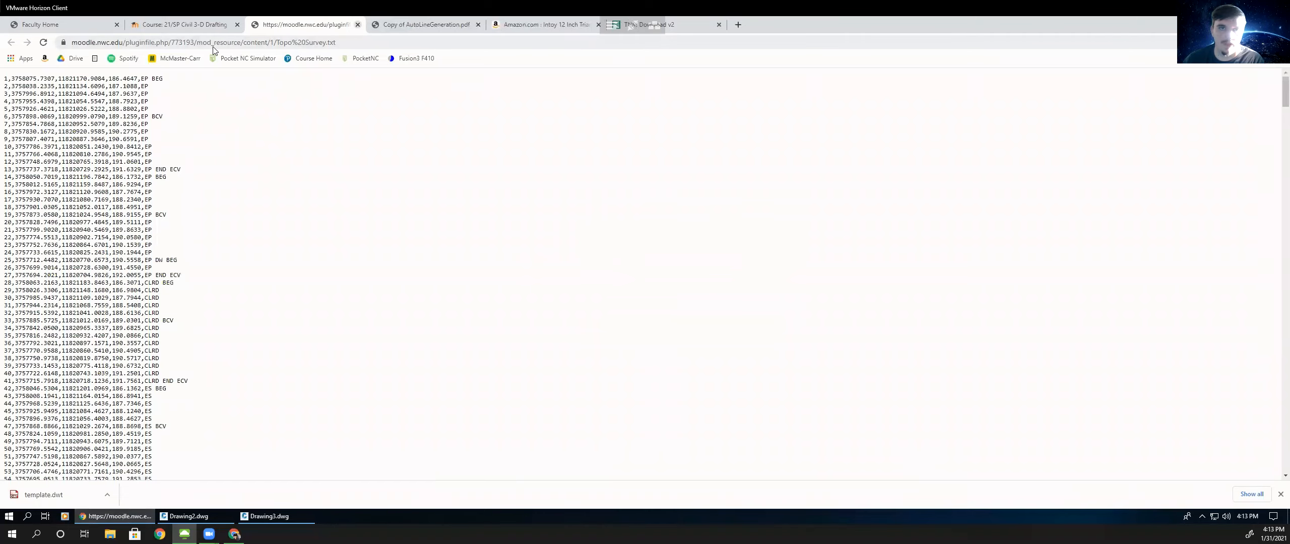
{"action": "key", "text": "ctrl+w"}
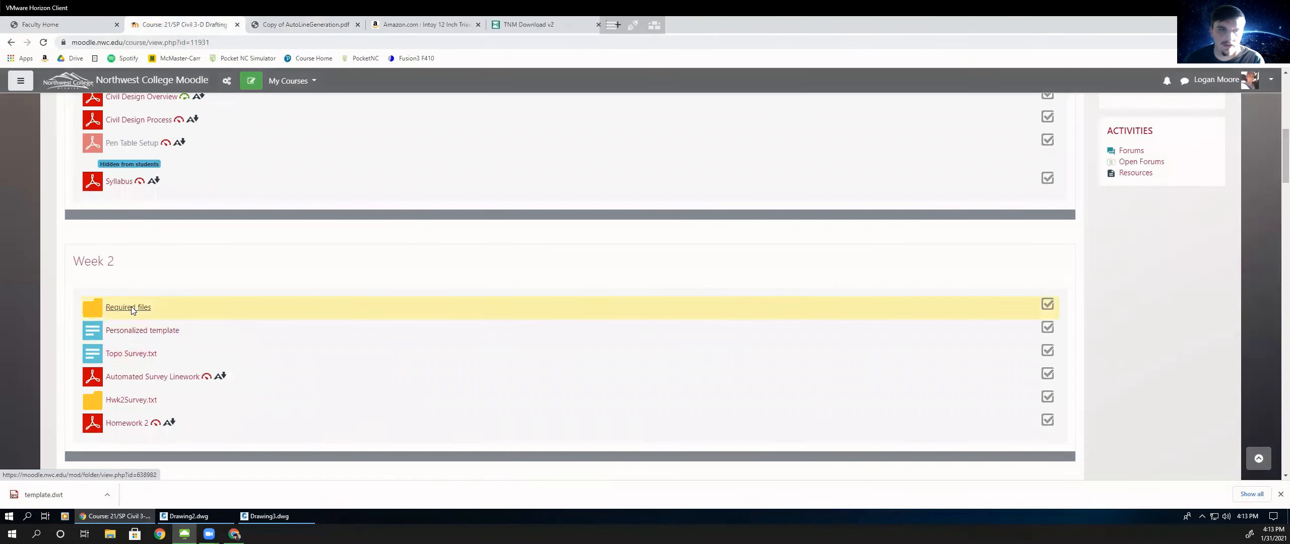
- Download the Week 2-20210115T224306Z-001.zip archive from the Required files folder of the course's Week 2 section
{"action": "left_click", "coordinate": [131, 307]}
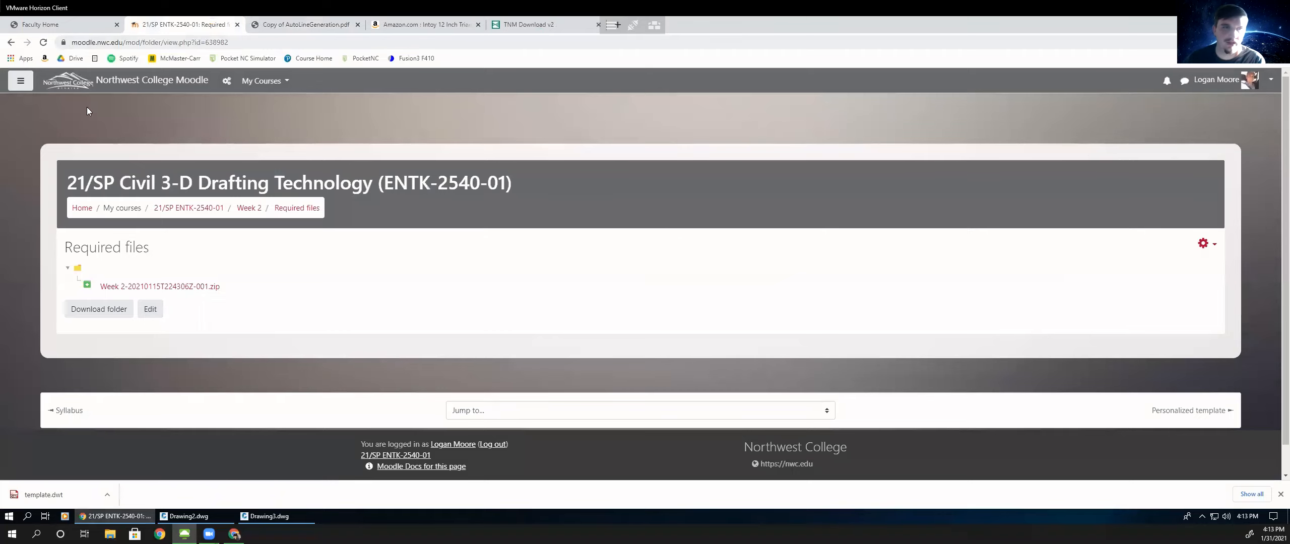
{"action": "right_click", "coordinate": [11, 43]}
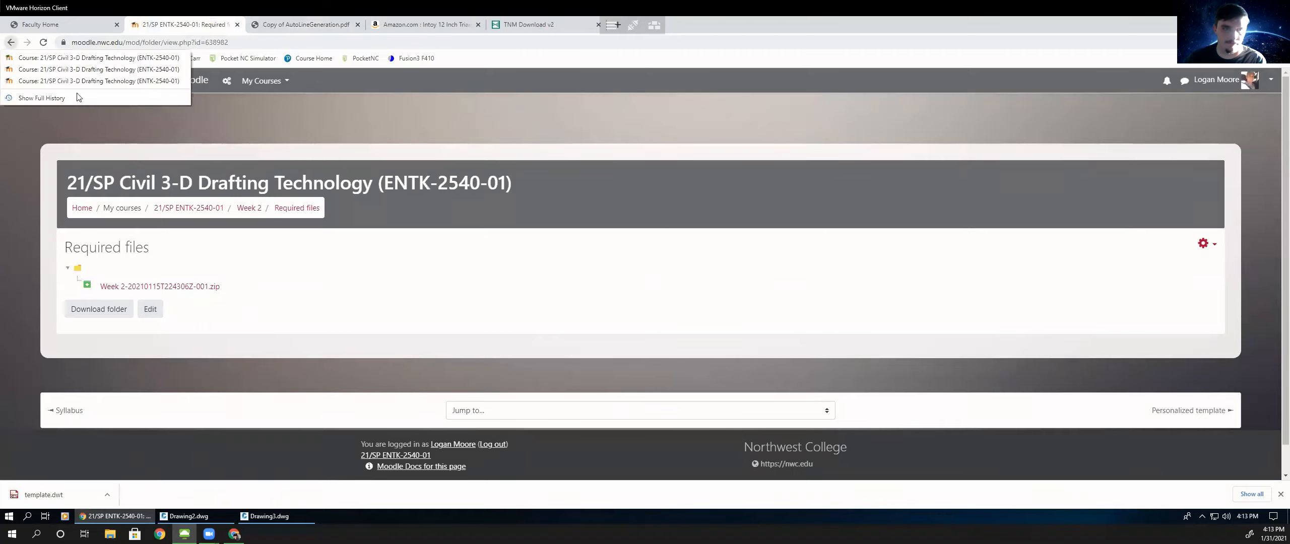
{"action": "left_click", "coordinate": [216, 272]}
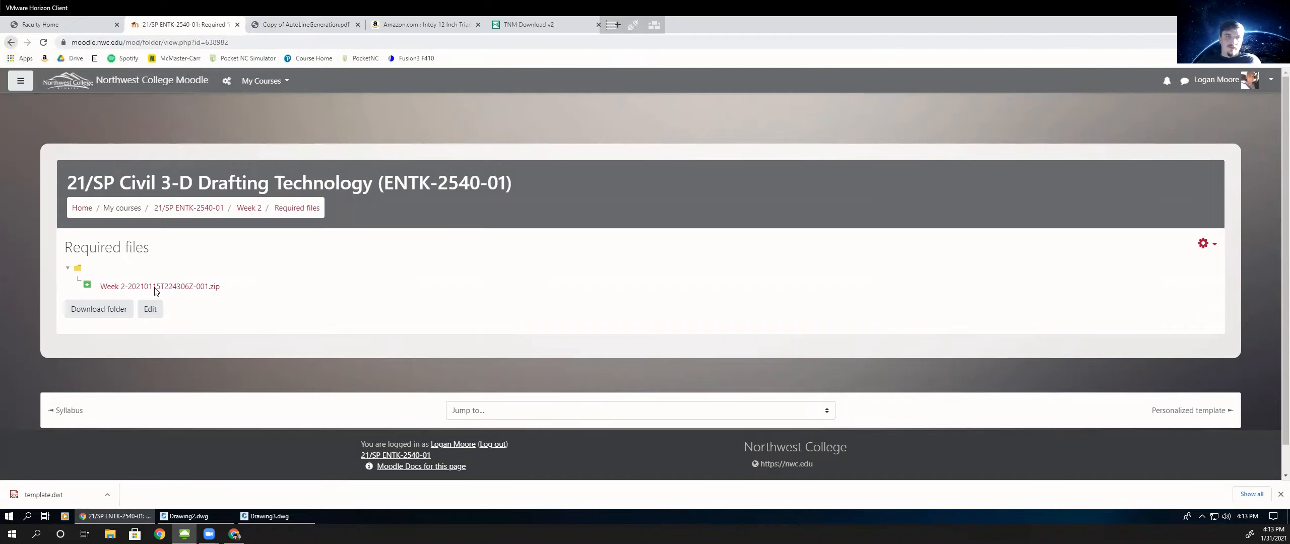
{"action": "key", "text": "alt+Left"}
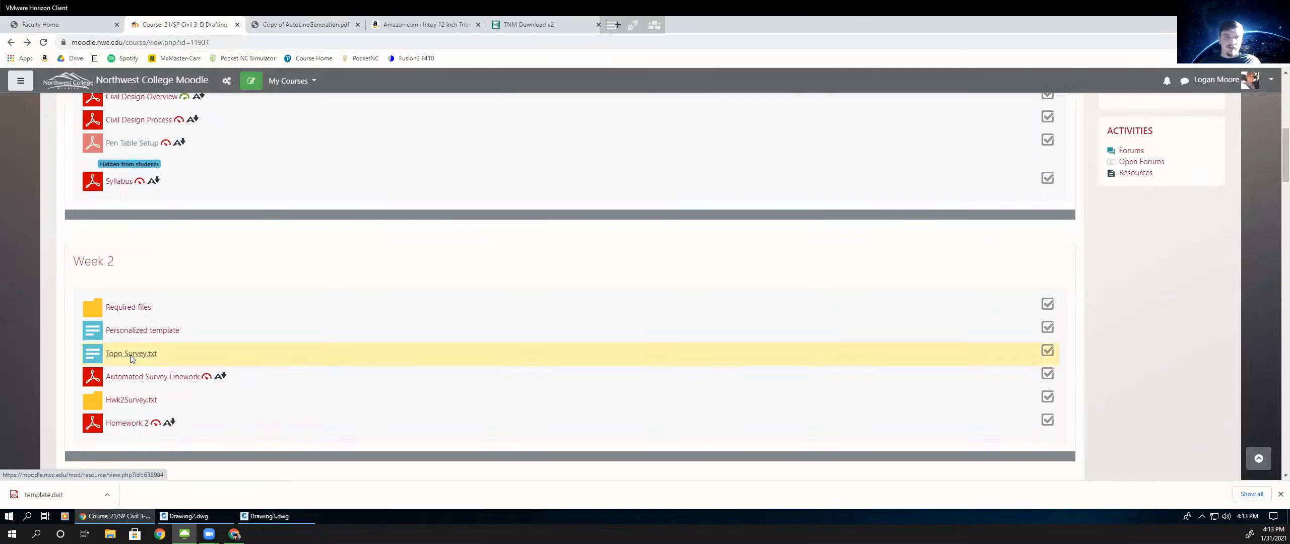
{"action": "left_click", "coordinate": [129, 309]}
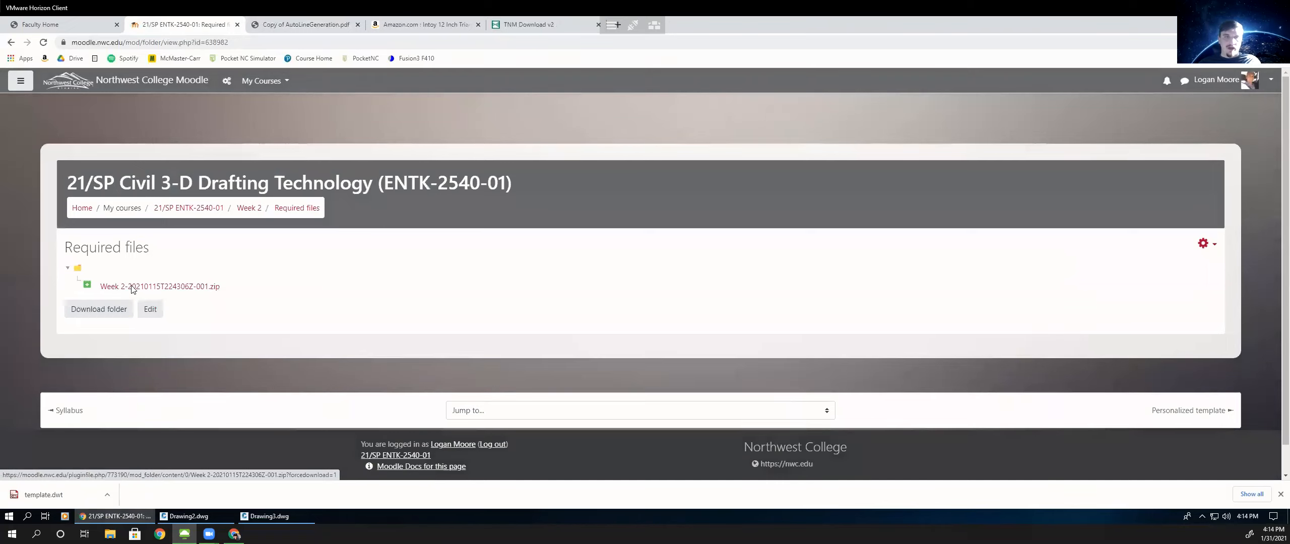
{"action": "left_click", "coordinate": [135, 289]}
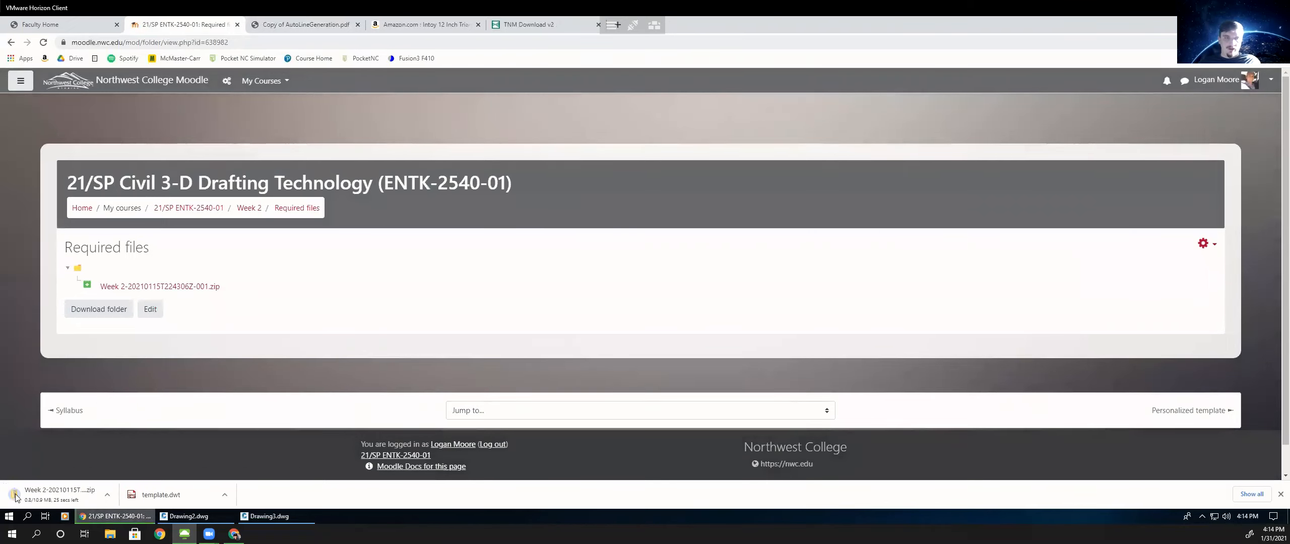
- Show the downloaded Week 2 archive in its Downloads folder and start extracting all of its files
{"action": "left_click", "coordinate": [107, 496]}
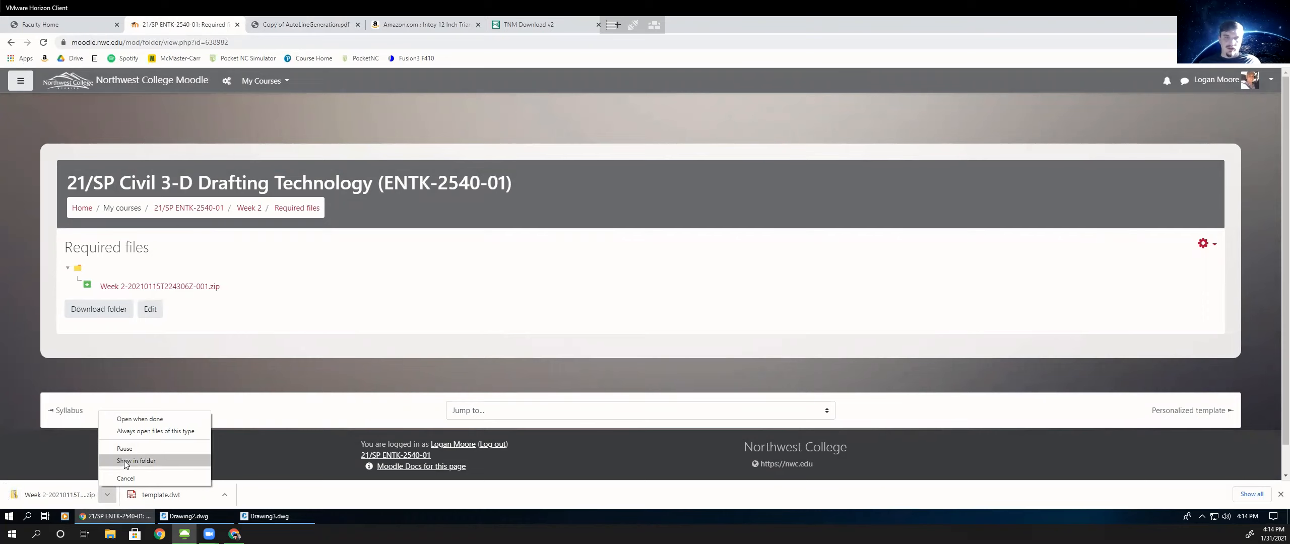
{"action": "left_click", "coordinate": [151, 461]}
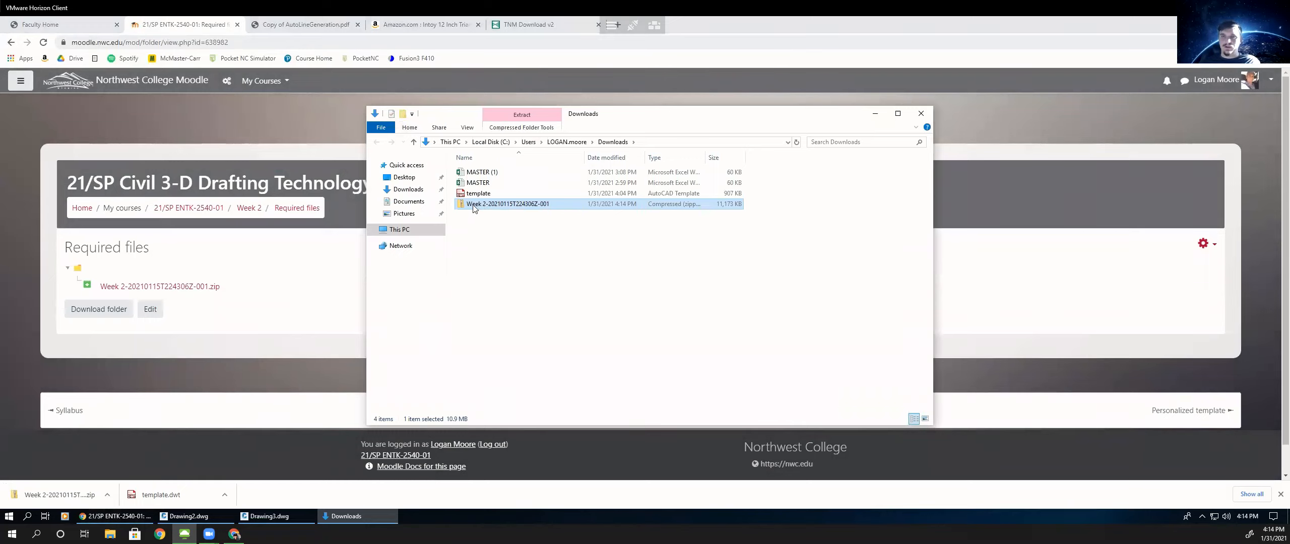
{"action": "right_click", "coordinate": [483, 205]}
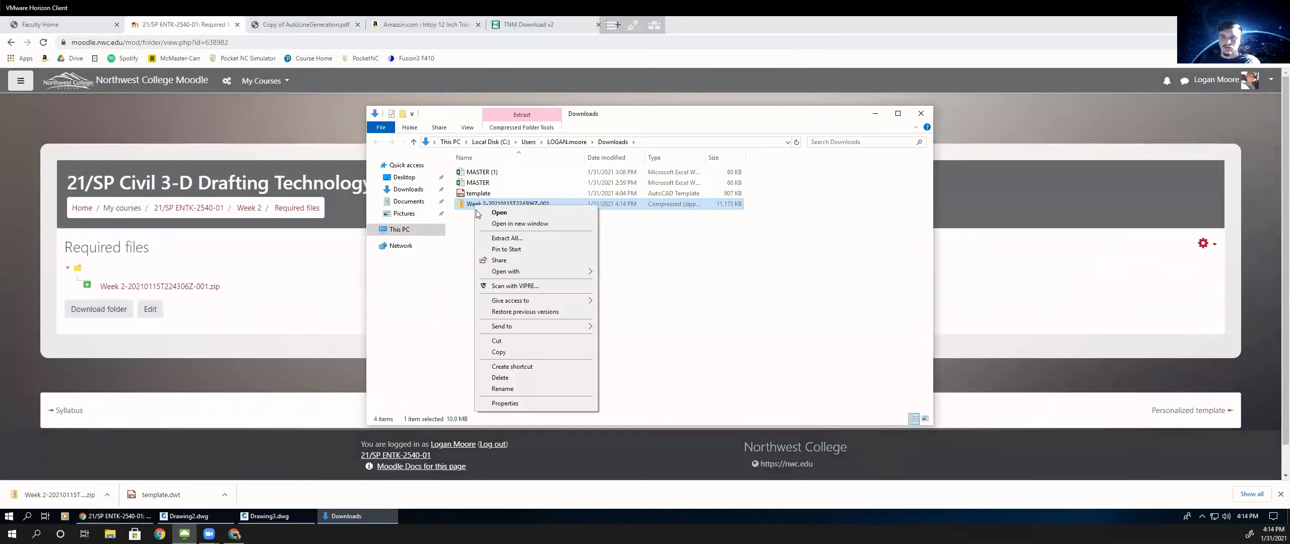
{"action": "left_click", "coordinate": [504, 238]}
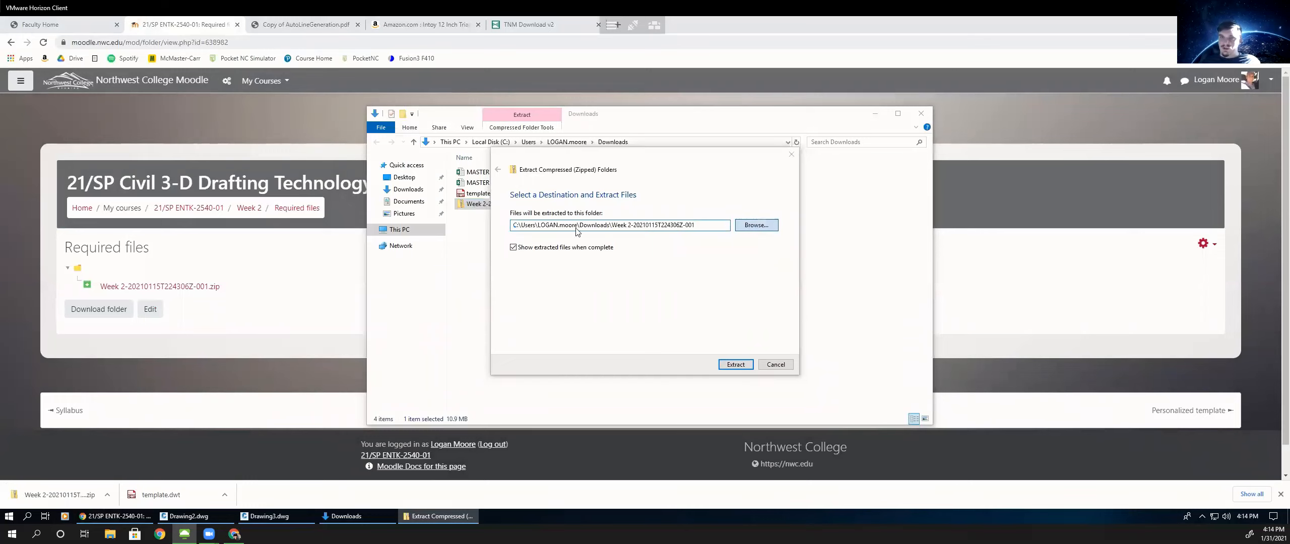
- Extract the archive into the Civil3D2021\Week 2 folder on the personal H: drive, replacing the files in the destination
{"action": "left_click", "coordinate": [533, 291]}
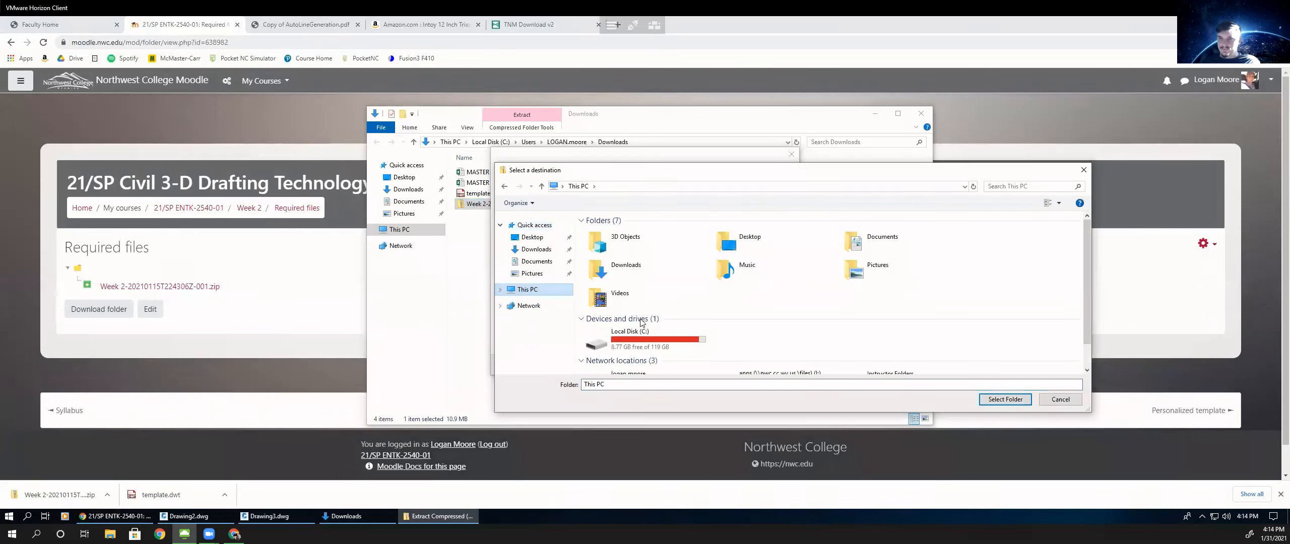
{"action": "scroll", "coordinate": [640, 348], "scroll_direction": "down", "scroll_amount": 1}
{"action": "left_click", "coordinate": [643, 355]}
{"action": "double_click", "coordinate": [642, 355]}
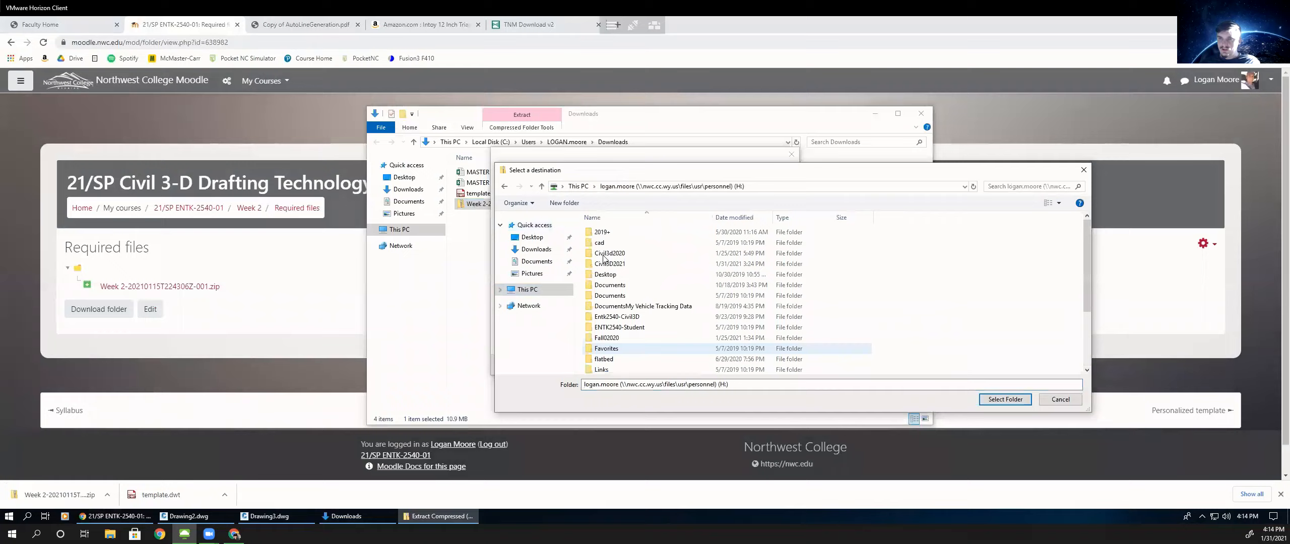
{"action": "double_click", "coordinate": [609, 267]}
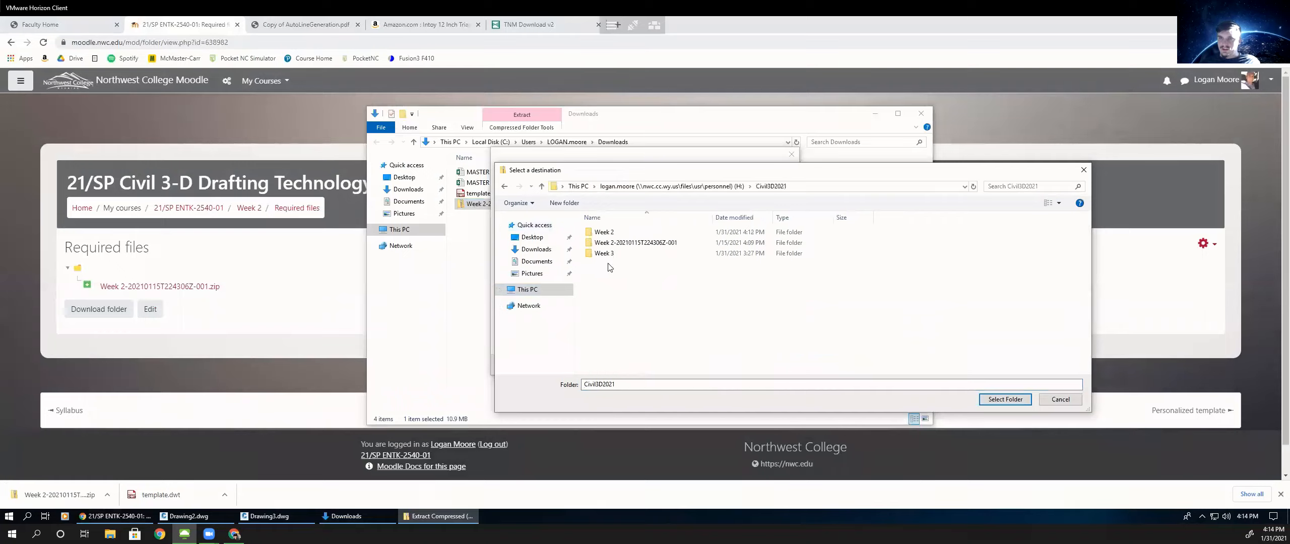
{"action": "double_click", "coordinate": [614, 235]}
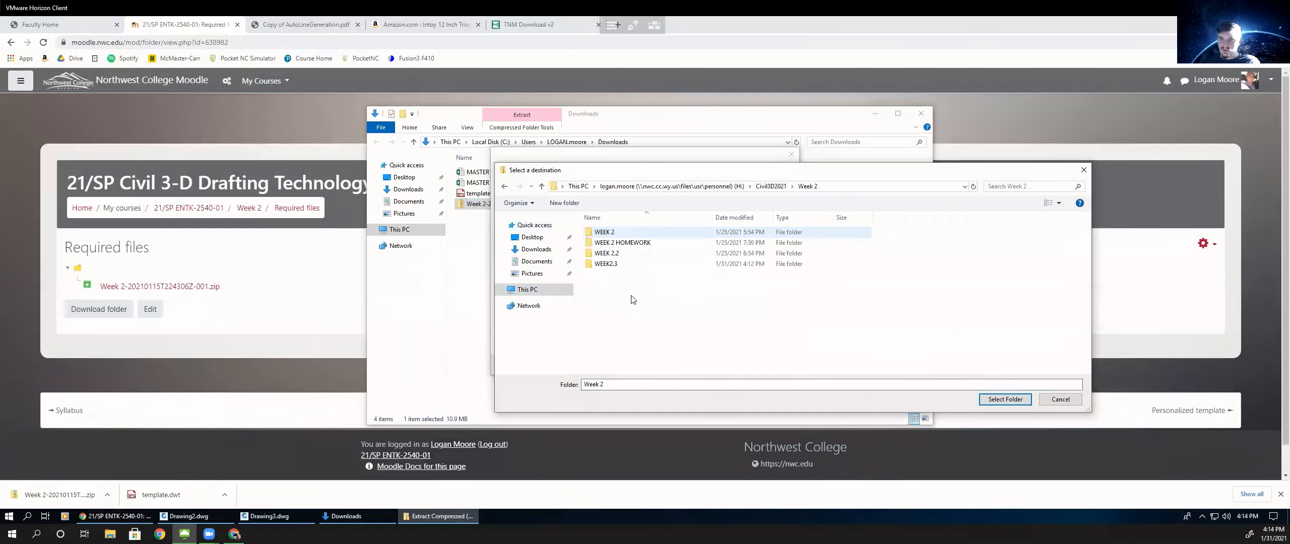
{"action": "right_click", "coordinate": [630, 296]}
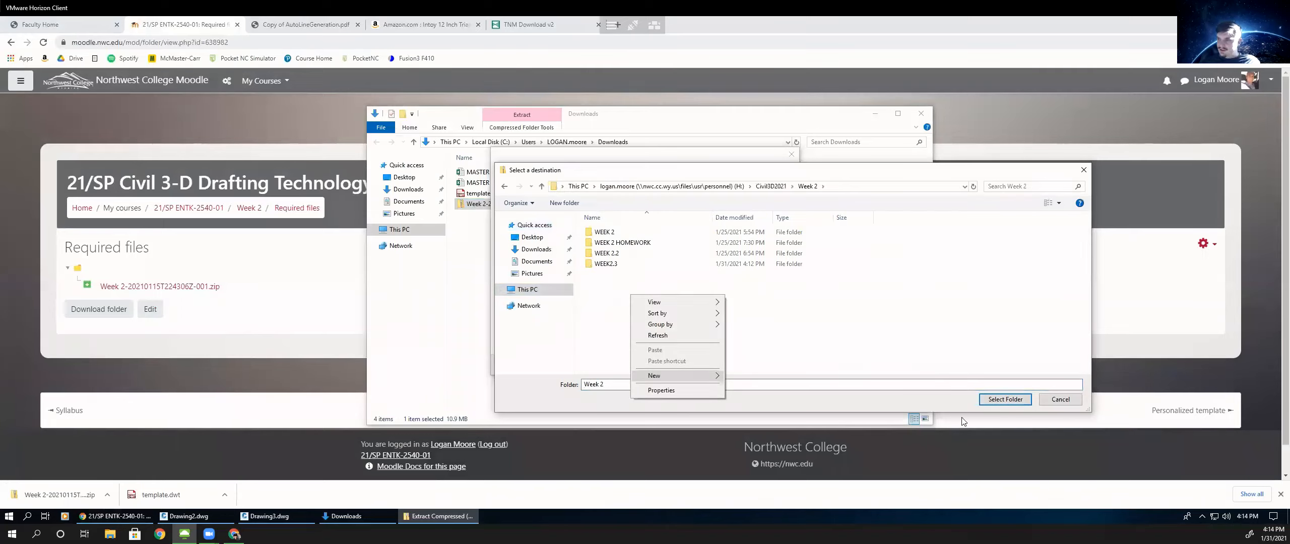
{"action": "left_click", "coordinate": [1005, 399]}
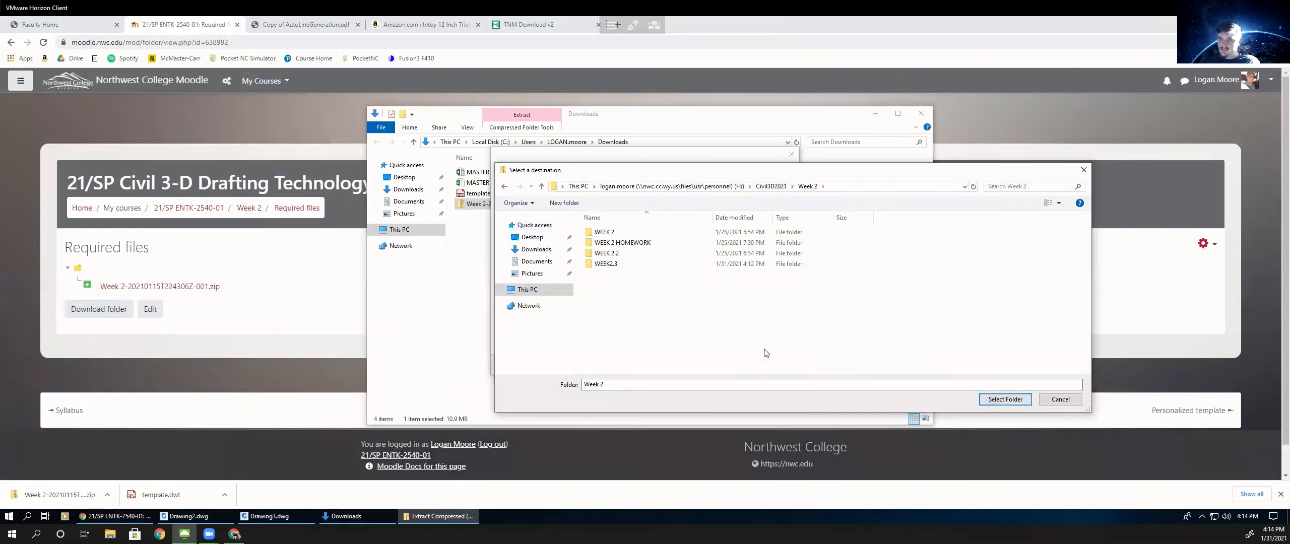
{"action": "left_click", "coordinate": [736, 364]}
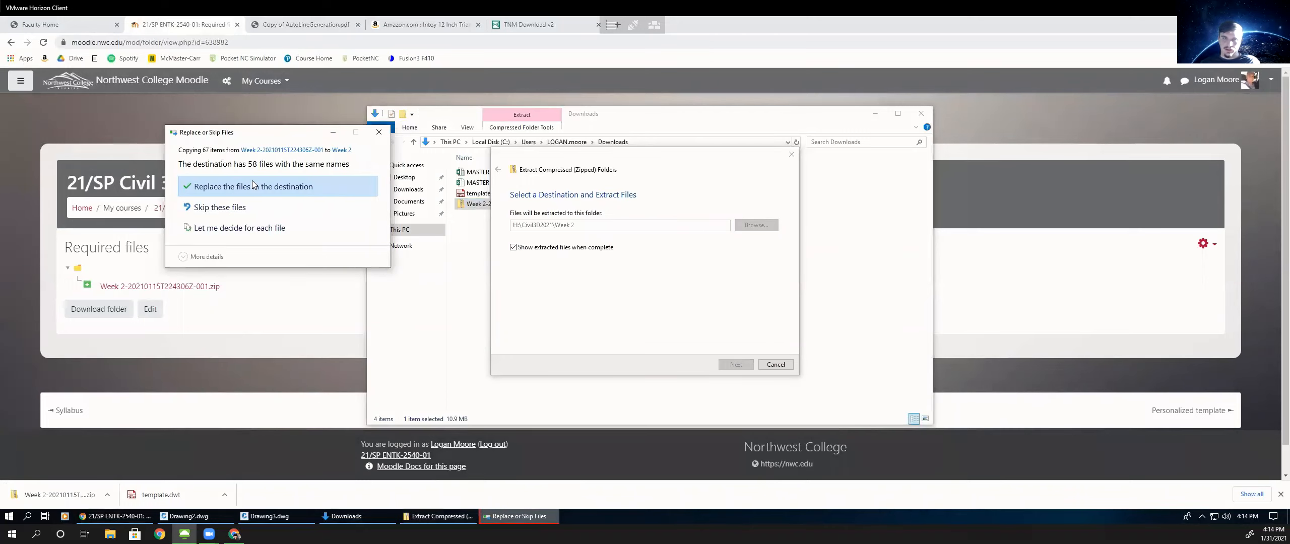
{"action": "left_click", "coordinate": [354, 184]}
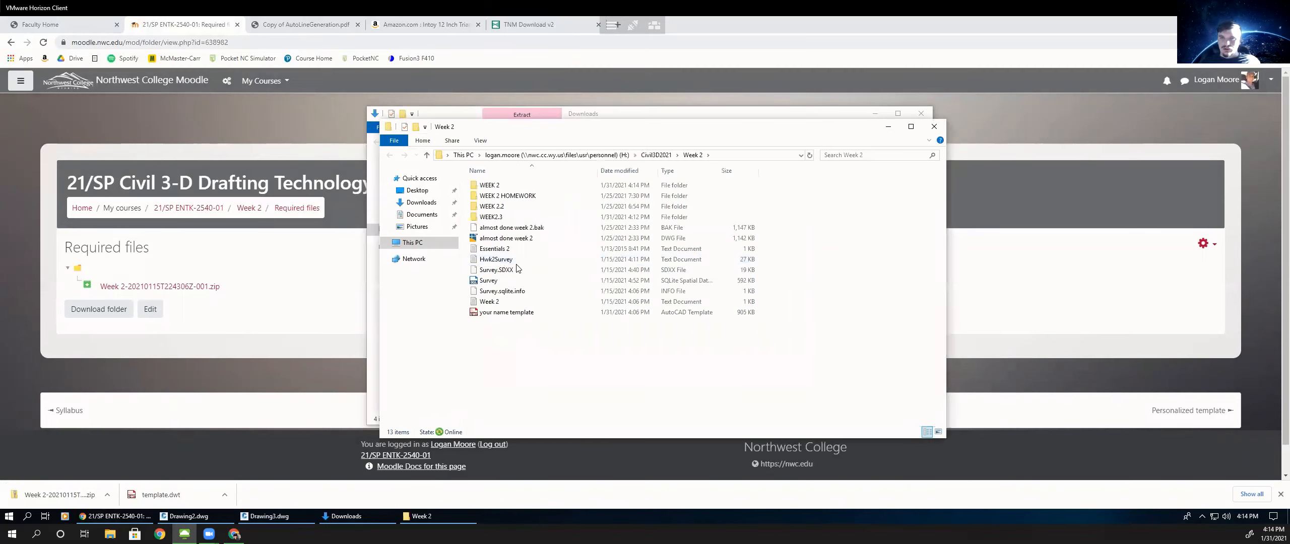
- Look through the extracted WEEK 2 subfolder for the Topo Survey text file and select it
{"action": "double_click", "coordinate": [506, 186]}
{"action": "scroll", "coordinate": [514, 358], "scroll_direction": "down", "scroll_amount": 1}
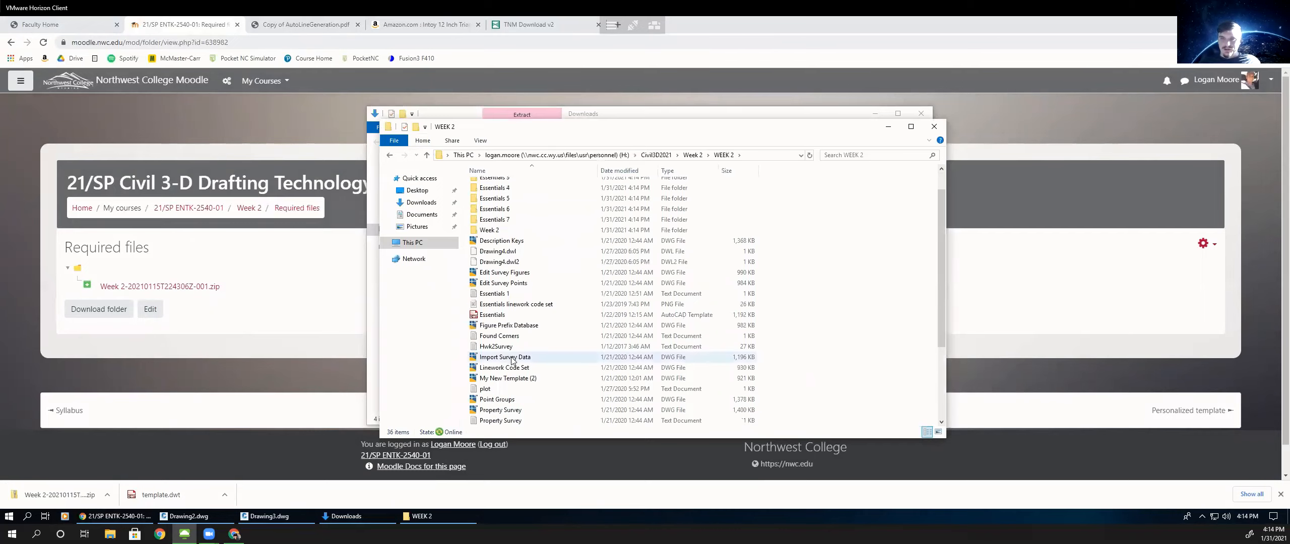
{"action": "scroll", "coordinate": [521, 242], "scroll_direction": "down", "scroll_amount": 3}
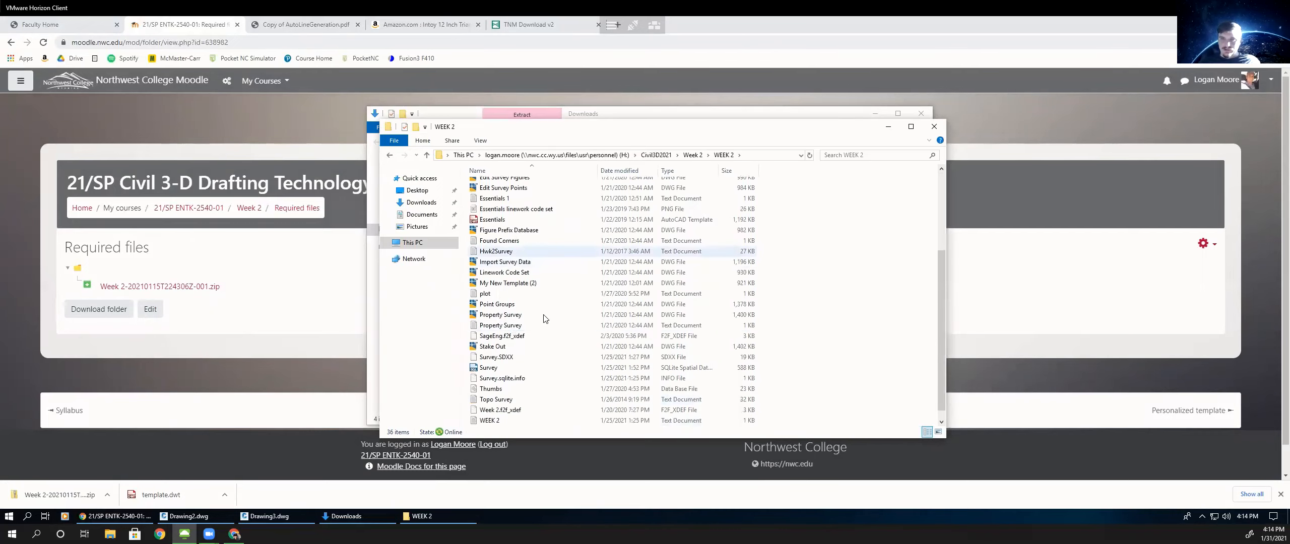
{"action": "scroll", "coordinate": [544, 318], "scroll_direction": "down", "scroll_amount": 1}
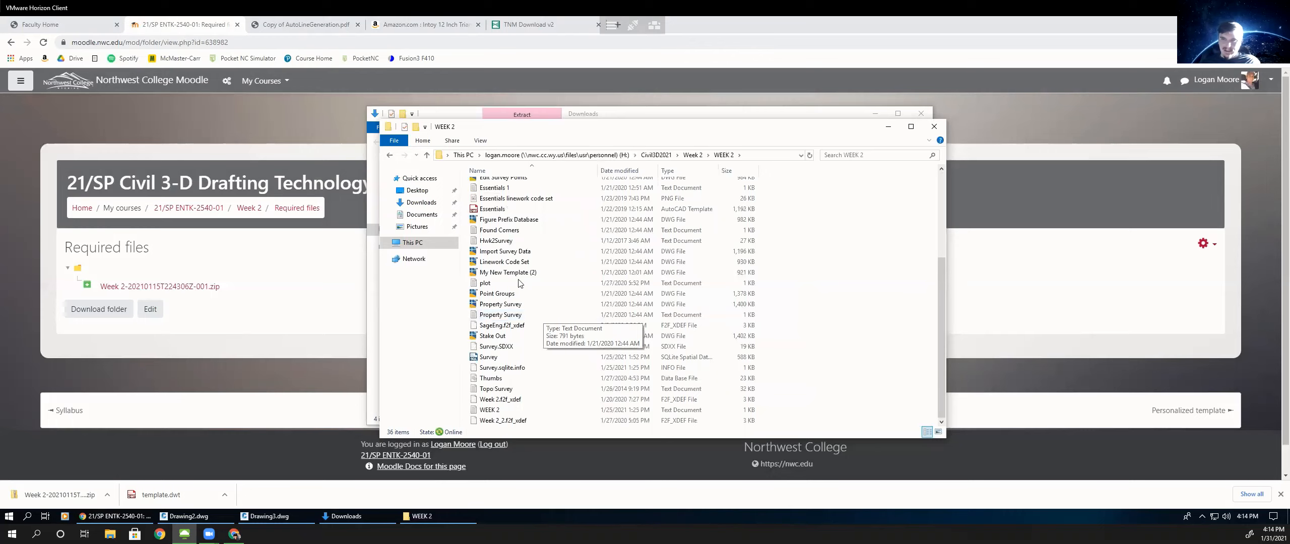
{"action": "scroll", "coordinate": [515, 258], "scroll_direction": "up", "scroll_amount": 2}
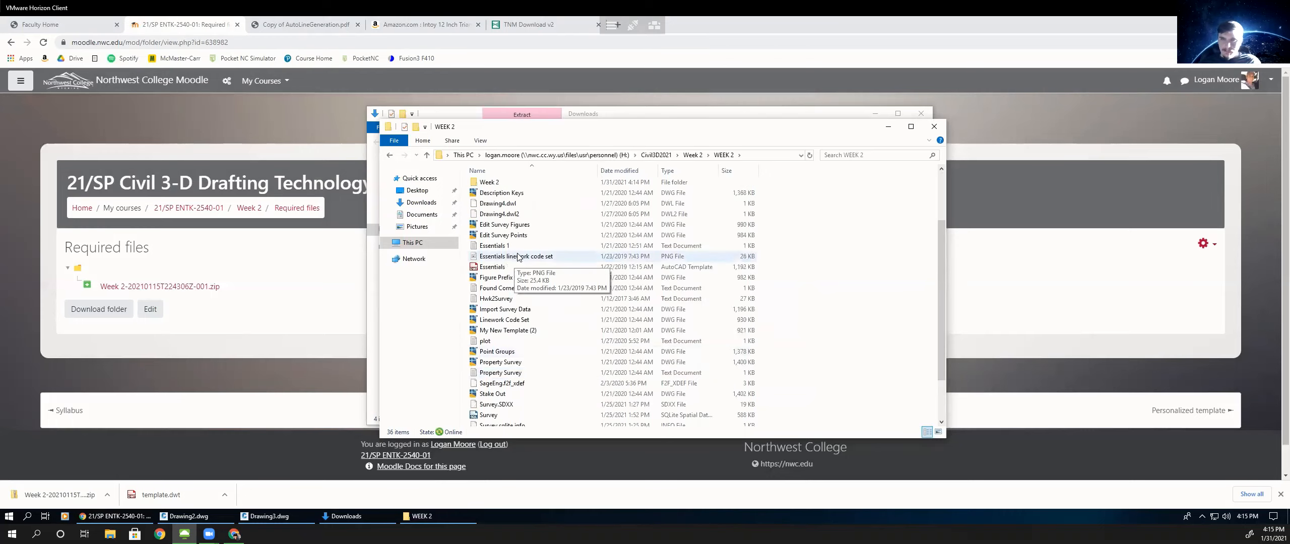
{"action": "scroll", "coordinate": [524, 313], "scroll_direction": "up", "scroll_amount": 3}
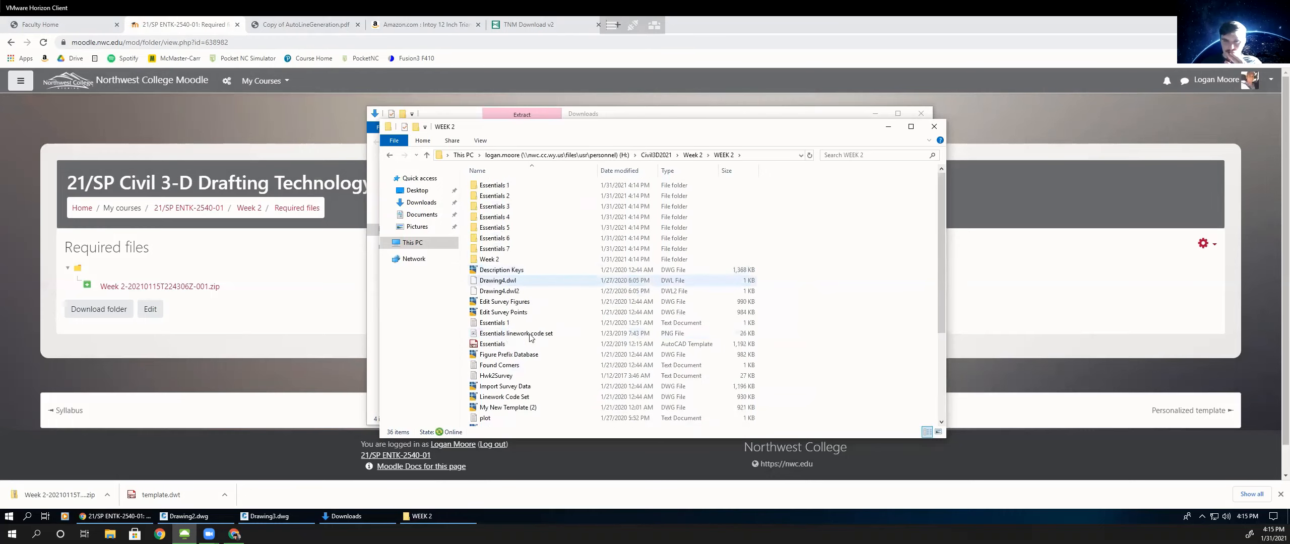
{"action": "scroll", "coordinate": [531, 337], "scroll_direction": "down", "scroll_amount": 1}
{"action": "scroll", "coordinate": [528, 343], "scroll_direction": "down", "scroll_amount": 2}
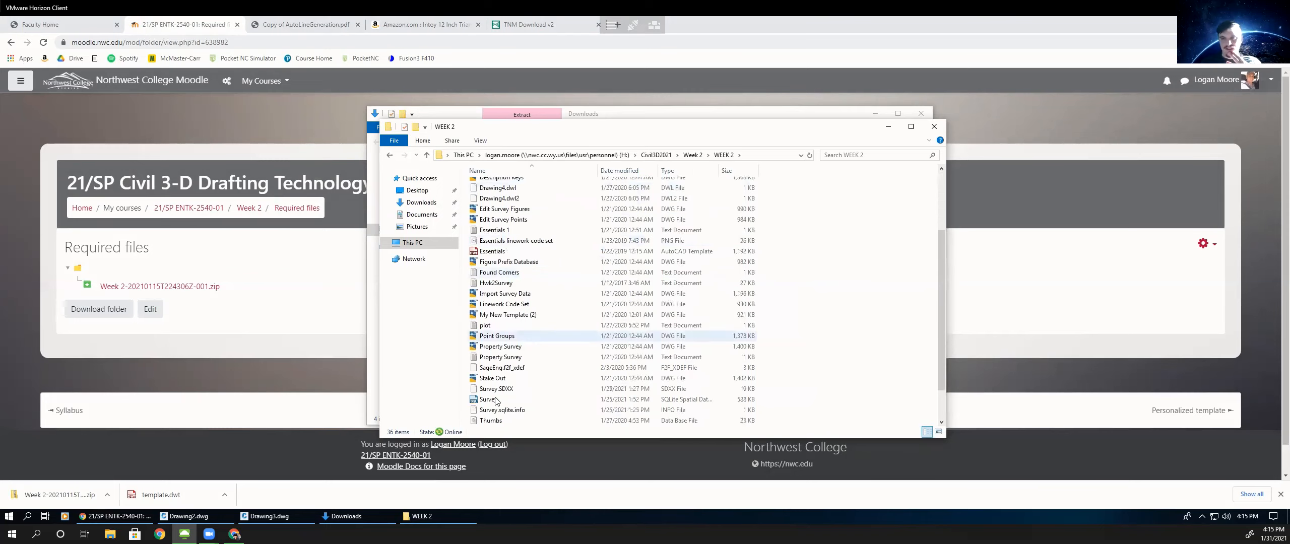
{"action": "scroll", "coordinate": [510, 400], "scroll_direction": "down", "scroll_amount": 1}
{"action": "left_click", "coordinate": [488, 393]}
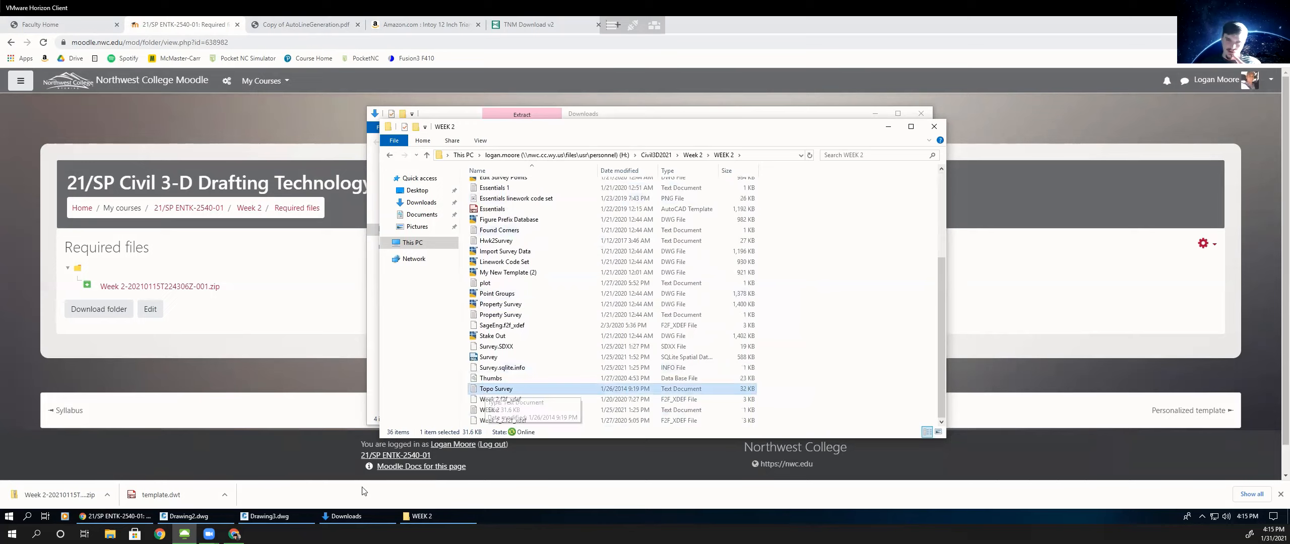
- Switch back to Drawing3 in Civil 3D and add Topo Survey from Civil3D2021\Week 2\WEEK 2 as the import's point file
{"action": "left_click", "coordinate": [278, 517]}
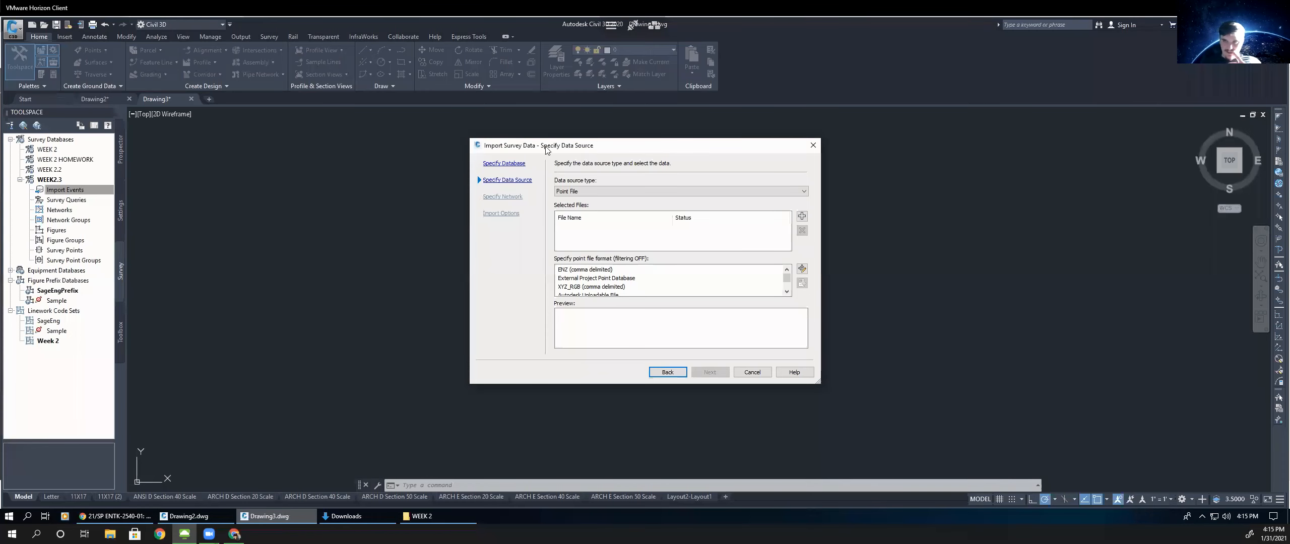
{"action": "left_click_drag", "start_coordinate": [531, 148], "coordinate": [513, 153]}
{"action": "left_click", "coordinate": [783, 221]}
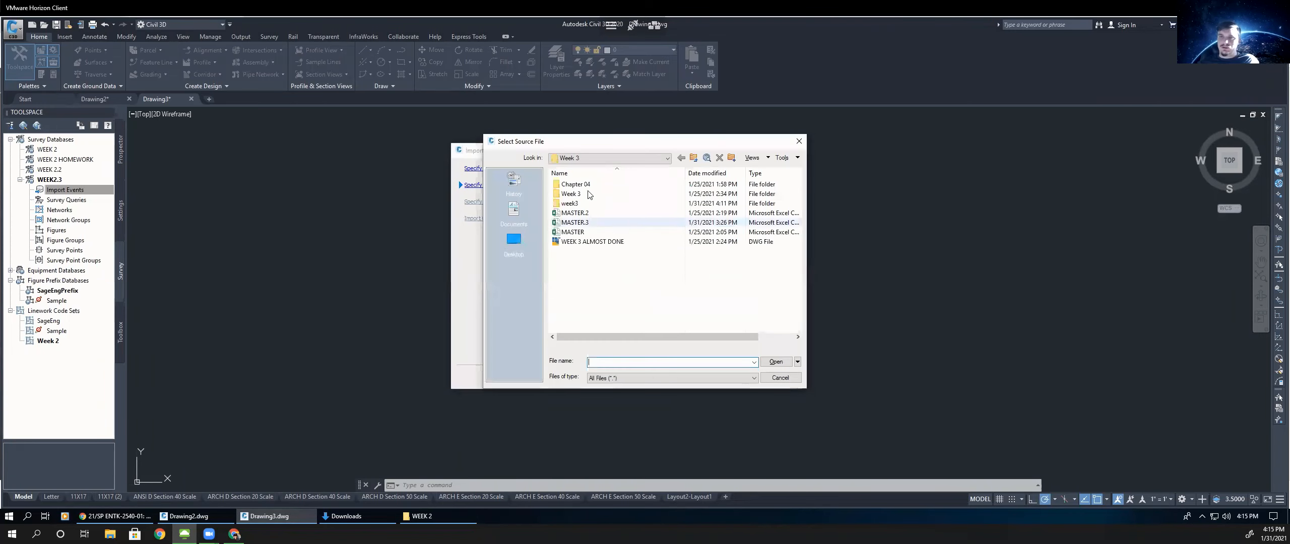
{"action": "left_click", "coordinate": [668, 158]}
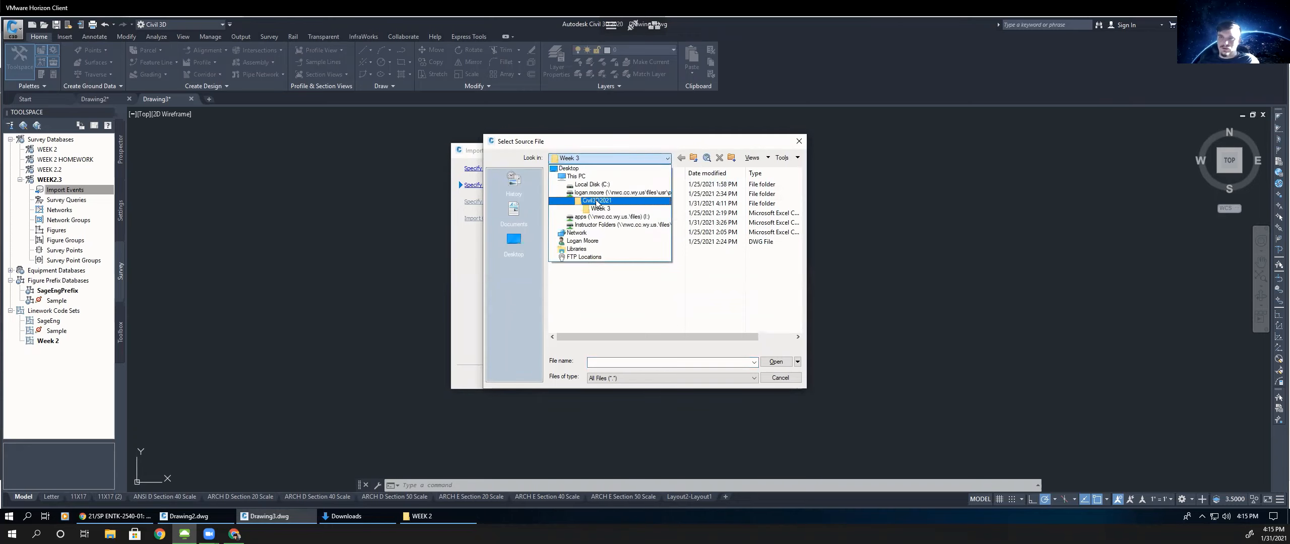
{"action": "left_click", "coordinate": [597, 202]}
{"action": "double_click", "coordinate": [582, 214]}
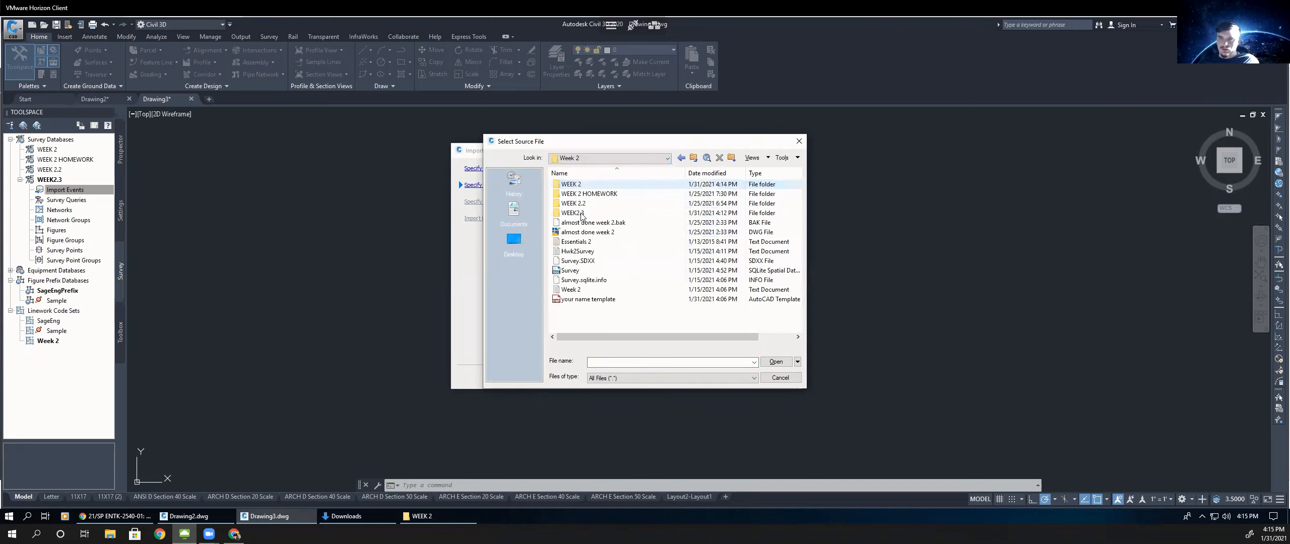
{"action": "double_click", "coordinate": [571, 184]}
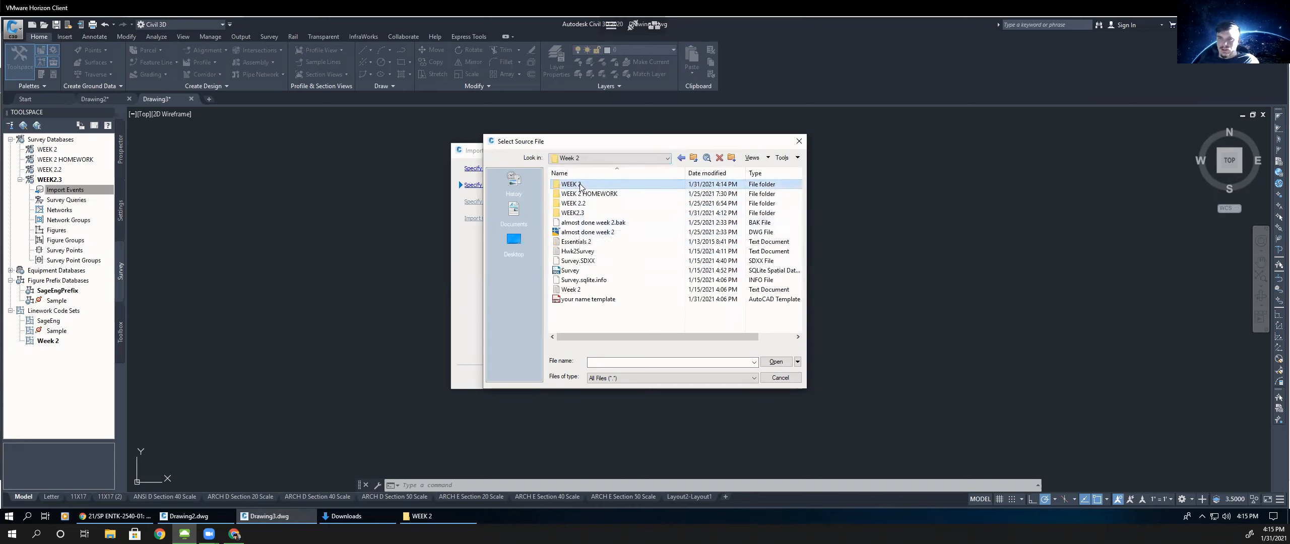
{"action": "scroll", "coordinate": [592, 302], "scroll_direction": "down", "scroll_amount": 5}
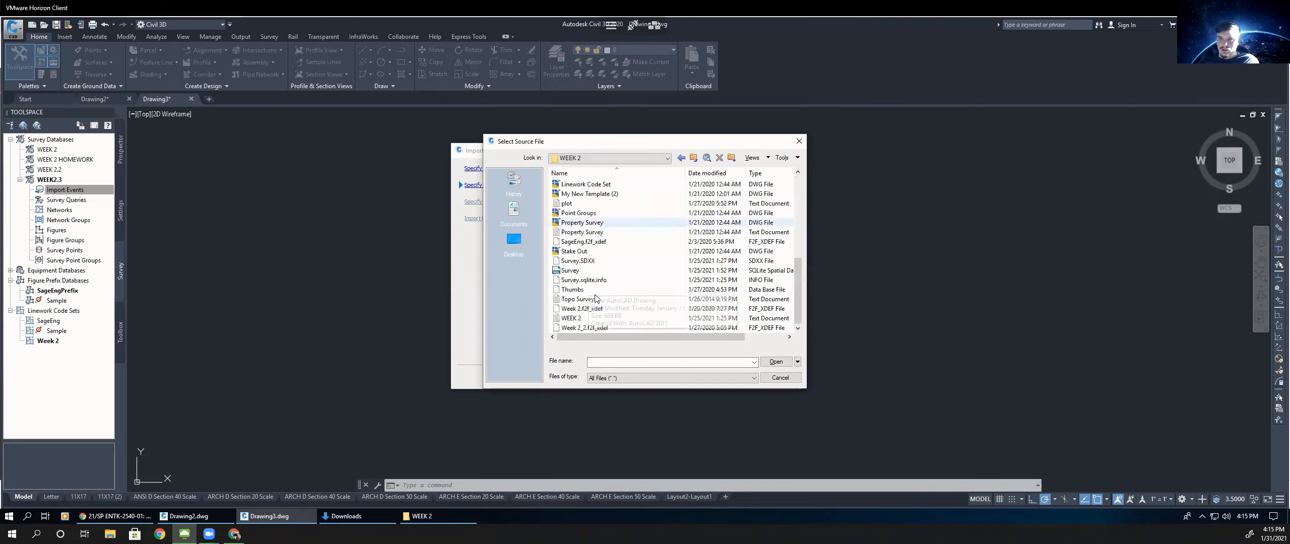
{"action": "left_click", "coordinate": [577, 298]}
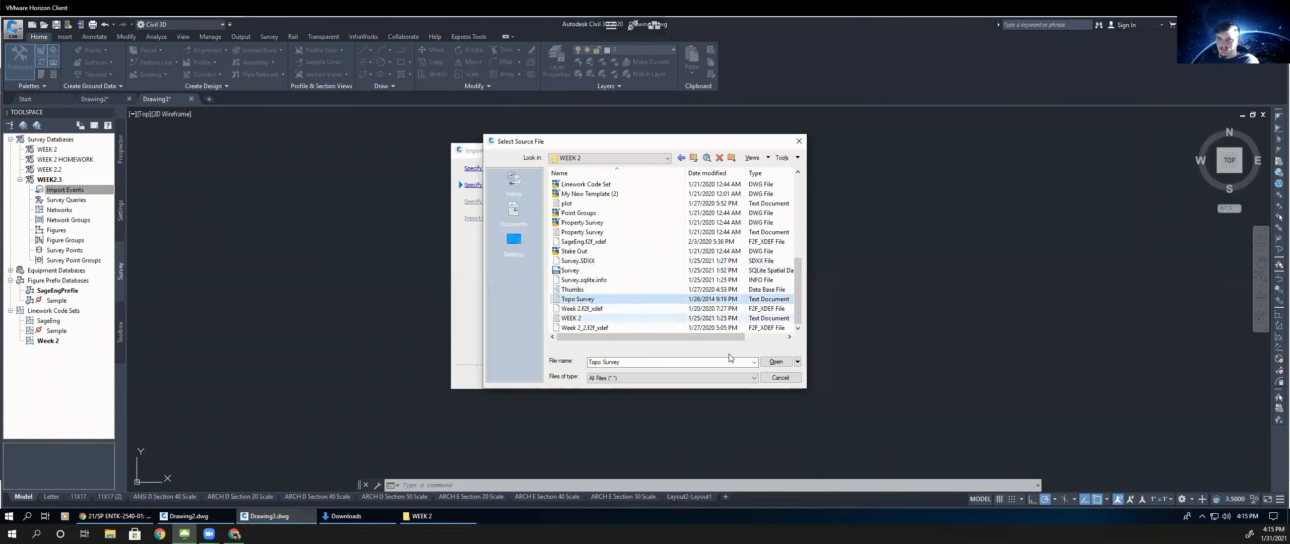
{"action": "left_click", "coordinate": [775, 363]}
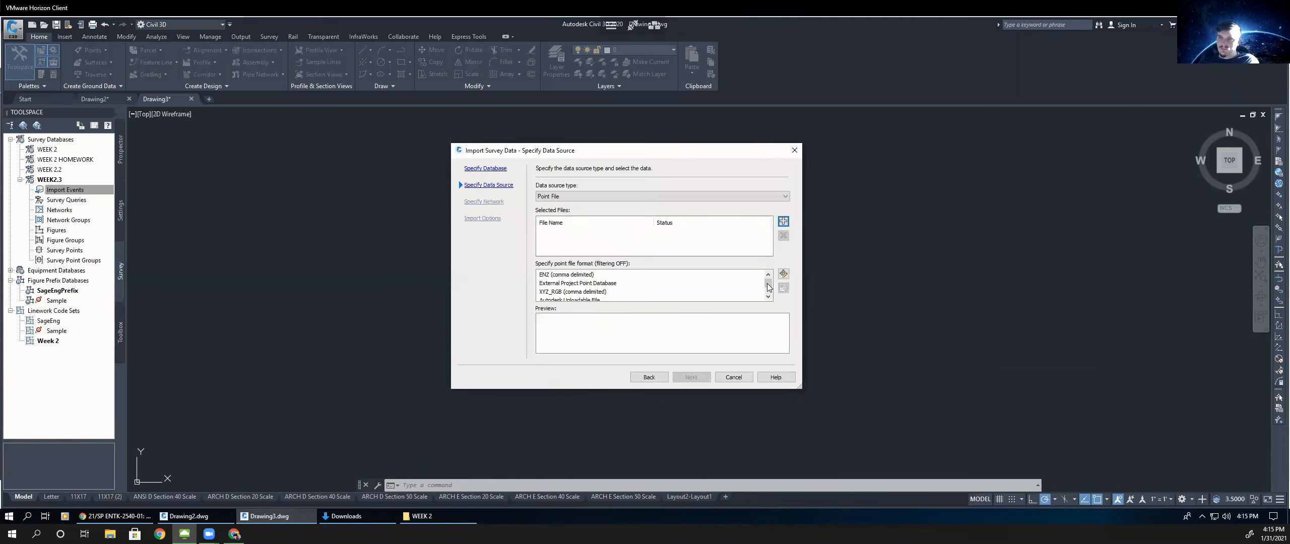
- Set the point file format to PNEZD (comma delimited) and proceed through the network page to the import options
{"action": "scroll", "coordinate": [562, 295], "scroll_direction": "down", "scroll_amount": 1}
{"action": "left_click", "coordinate": [554, 294]}
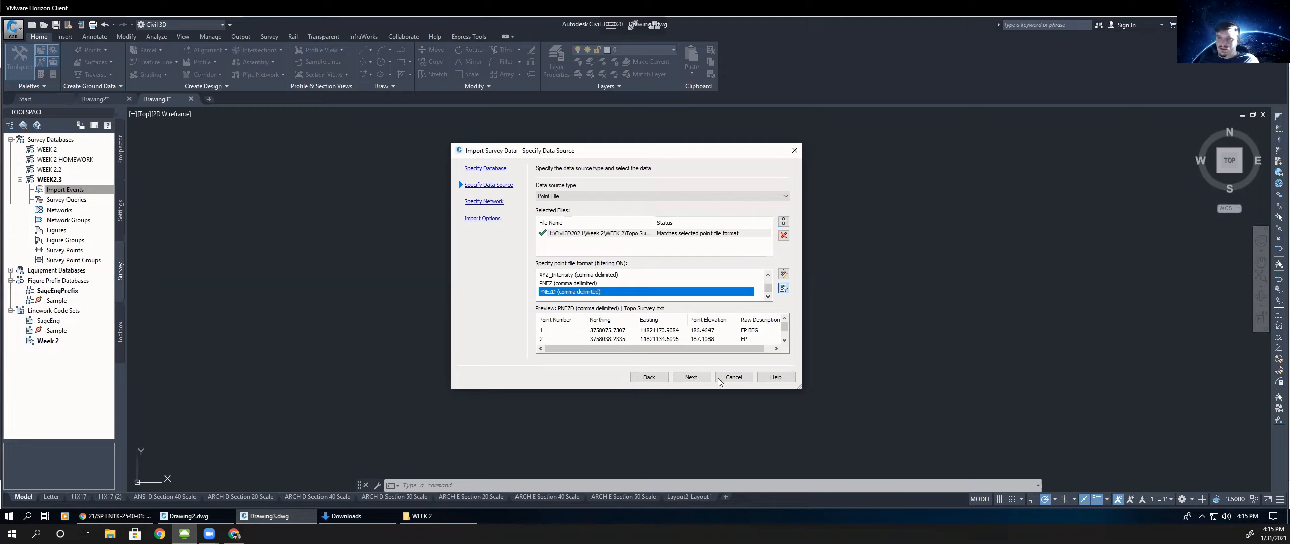
{"action": "left_click", "coordinate": [701, 378]}
{"action": "left_click", "coordinate": [698, 377]}
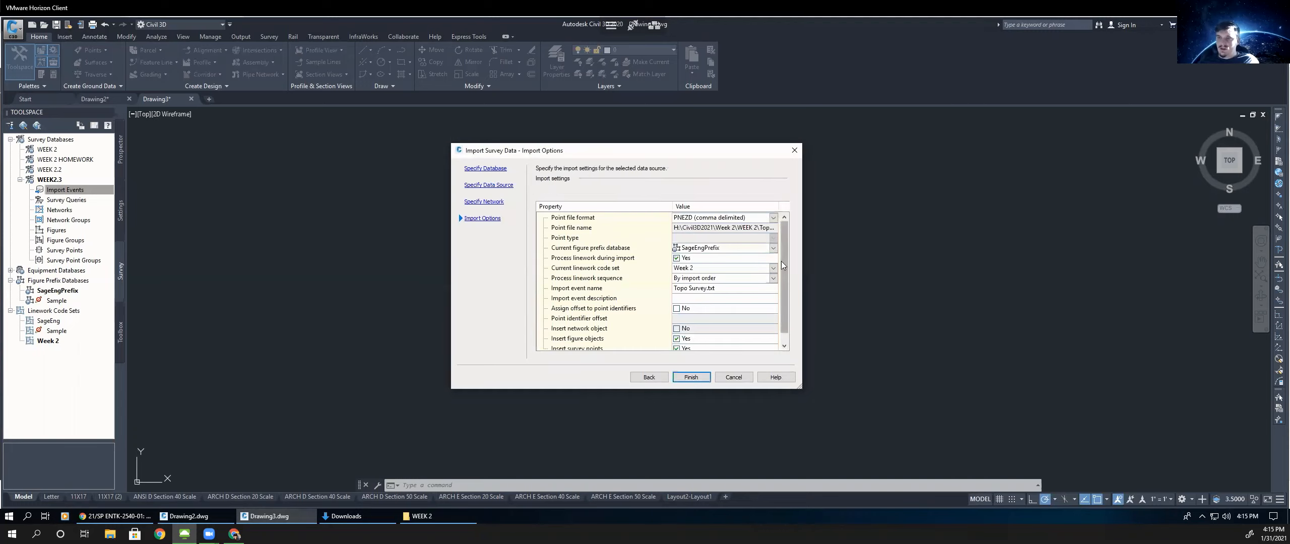
- Set the current figure prefix database to Sample, keep the Week 2 linework code set and finish the survey import
{"action": "scroll", "coordinate": [782, 266], "scroll_direction": "down", "scroll_amount": 1}
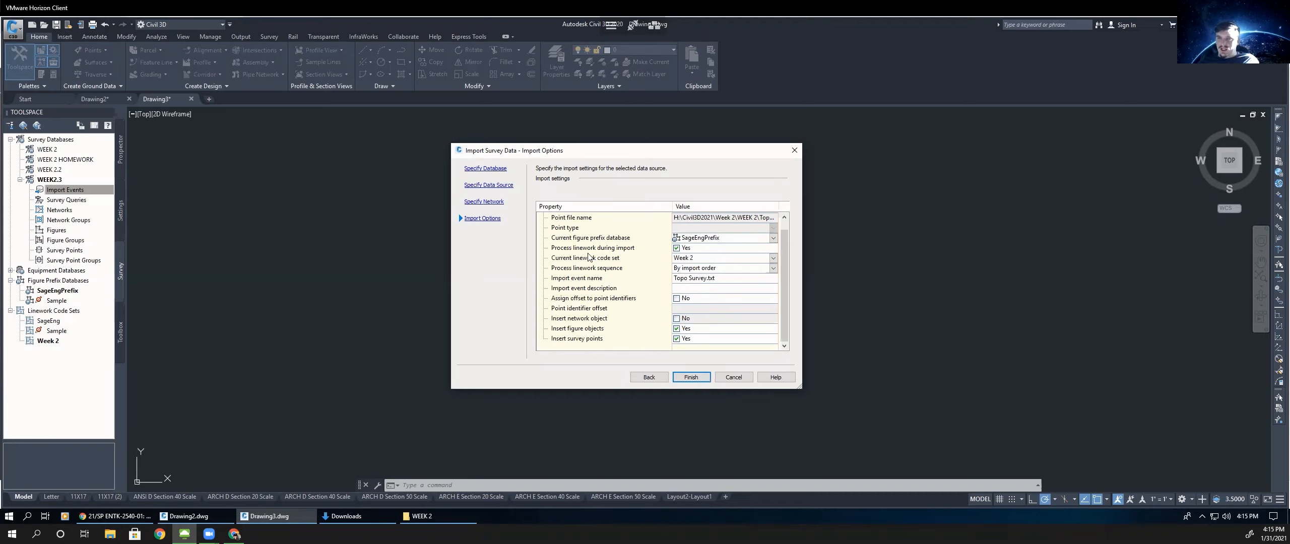
{"action": "left_click", "coordinate": [689, 259]}
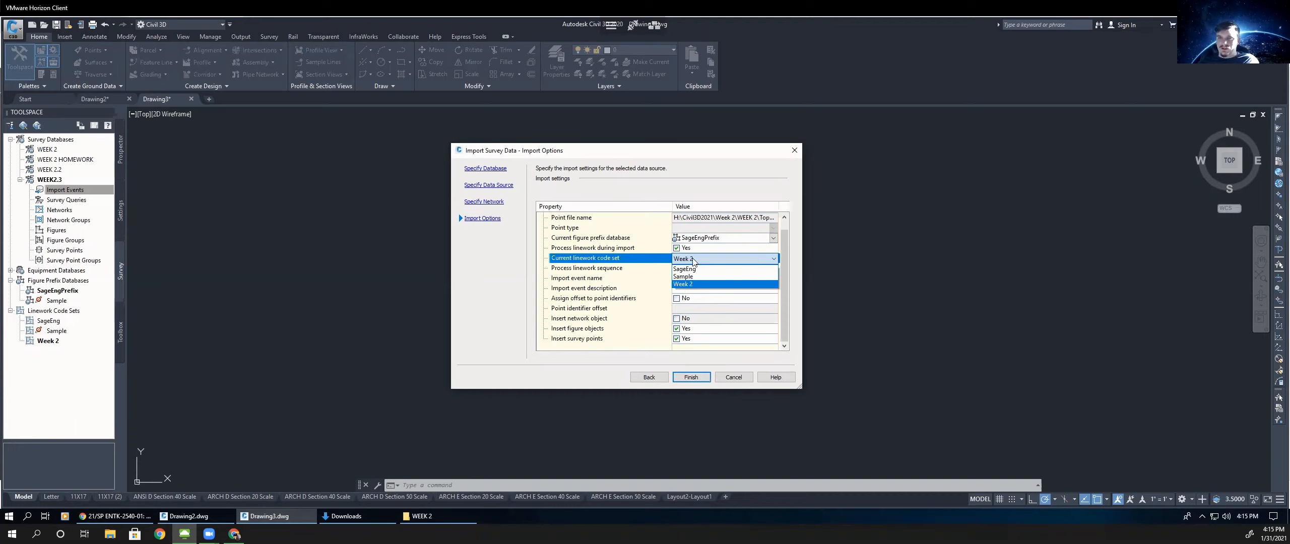
{"action": "left_click", "coordinate": [694, 261]}
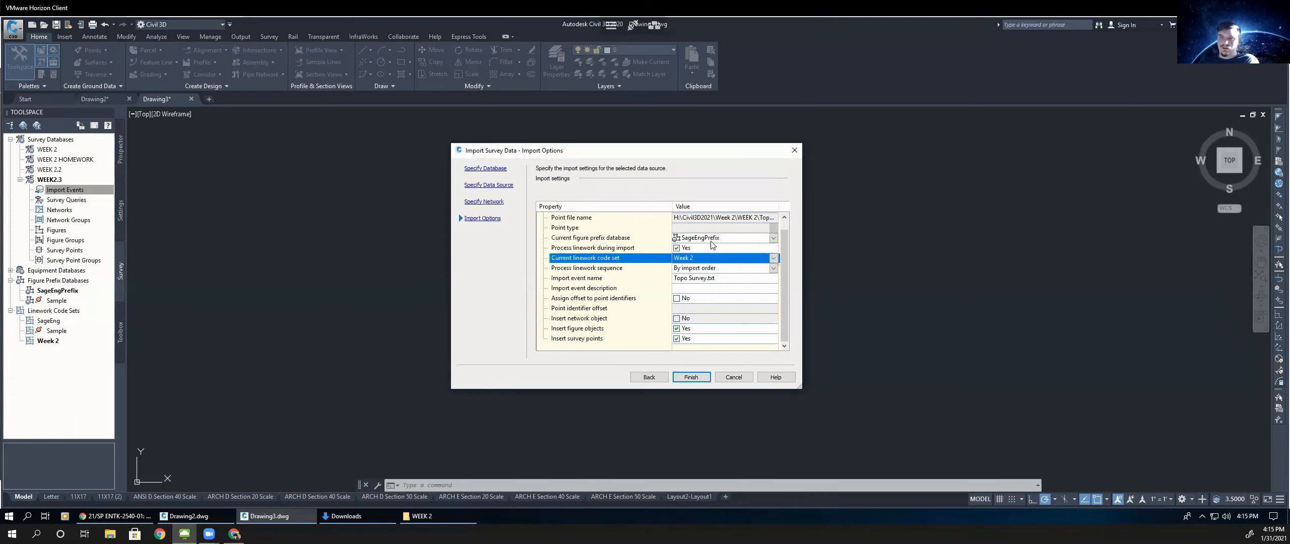
{"action": "left_click", "coordinate": [726, 238]}
{"action": "left_click", "coordinate": [689, 252]}
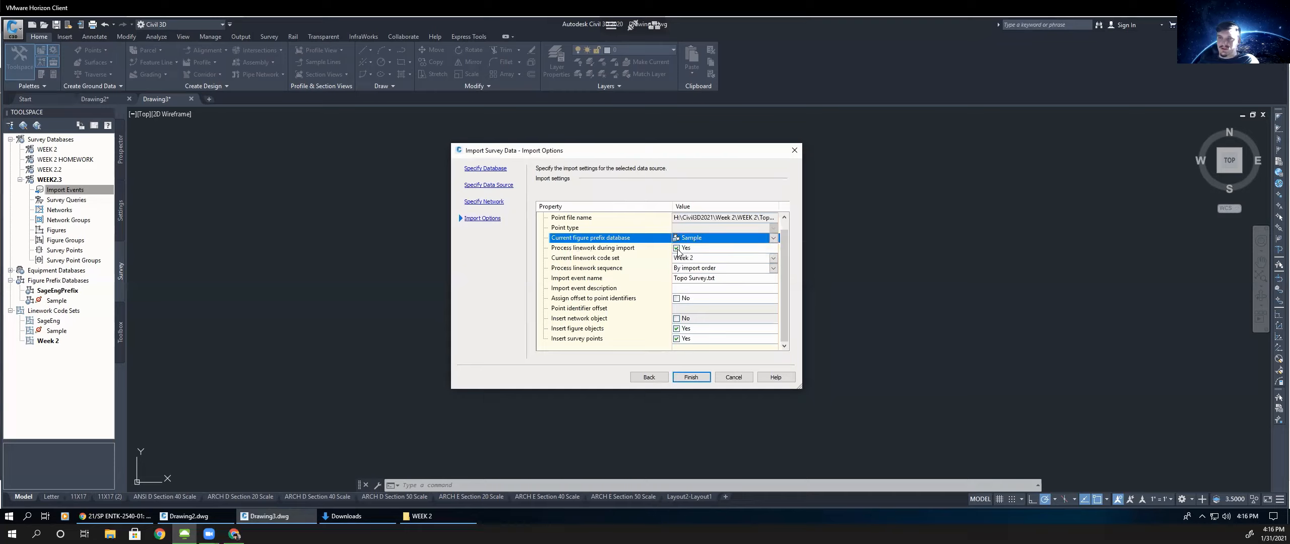
{"action": "left_click", "coordinate": [683, 258]}
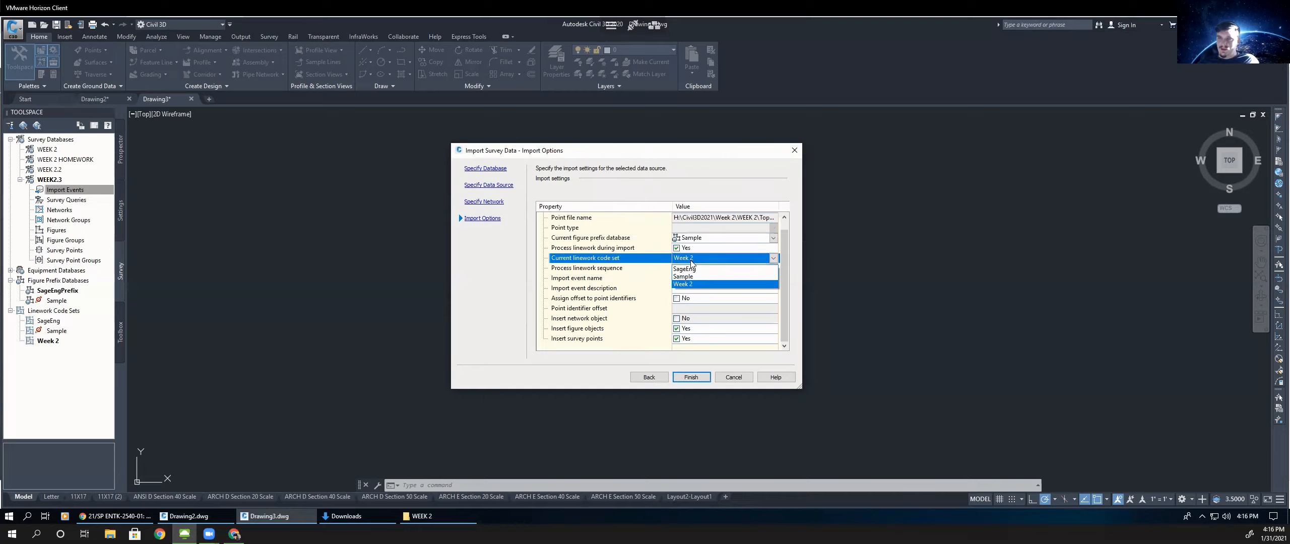
{"action": "left_click", "coordinate": [685, 285]}
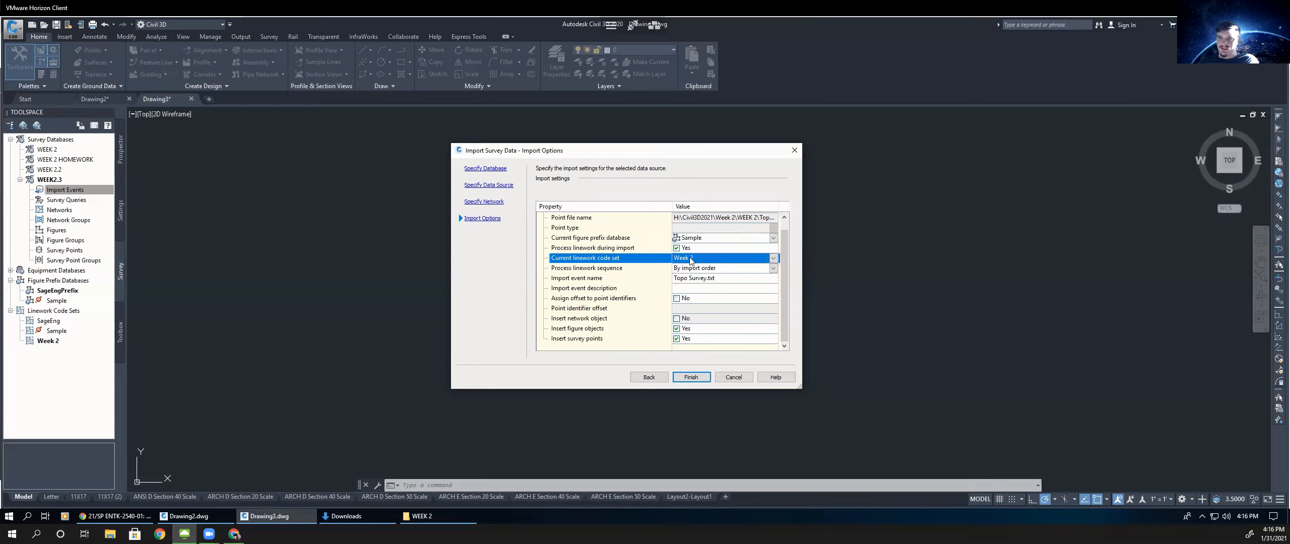
{"action": "left_click", "coordinate": [690, 378]}
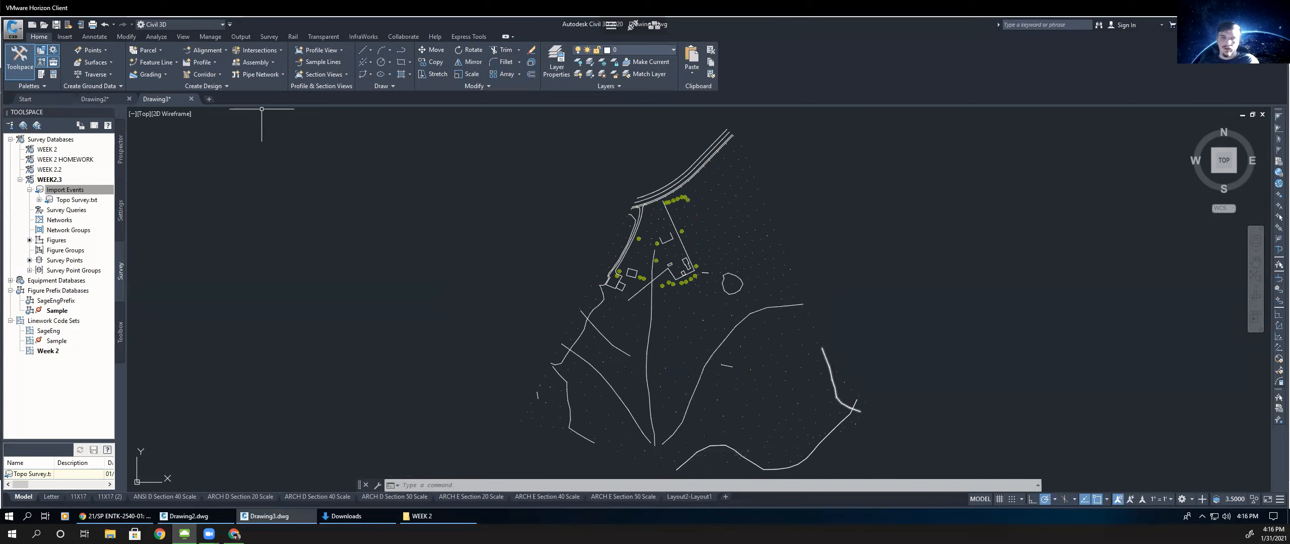
- Switch to the browser, open Topo Survey.txt from the course's Week 2 section and examine the BEG, BCV and END ECV codes on the EP points
{"action": "mouse_move", "coordinate": [114, 516]}
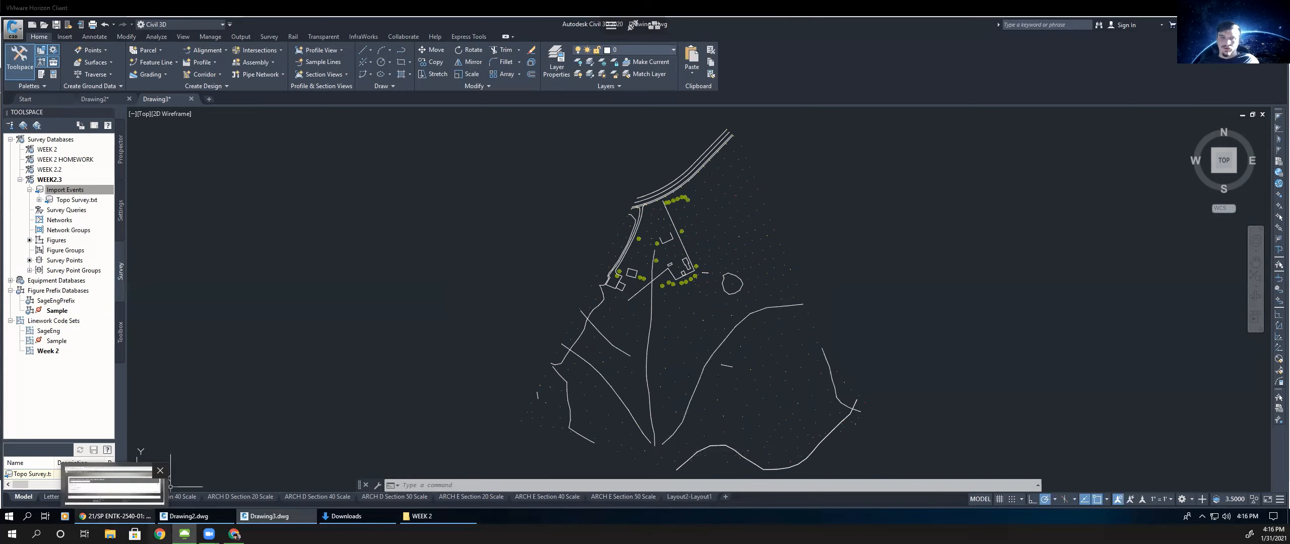
{"action": "left_click", "coordinate": [119, 484]}
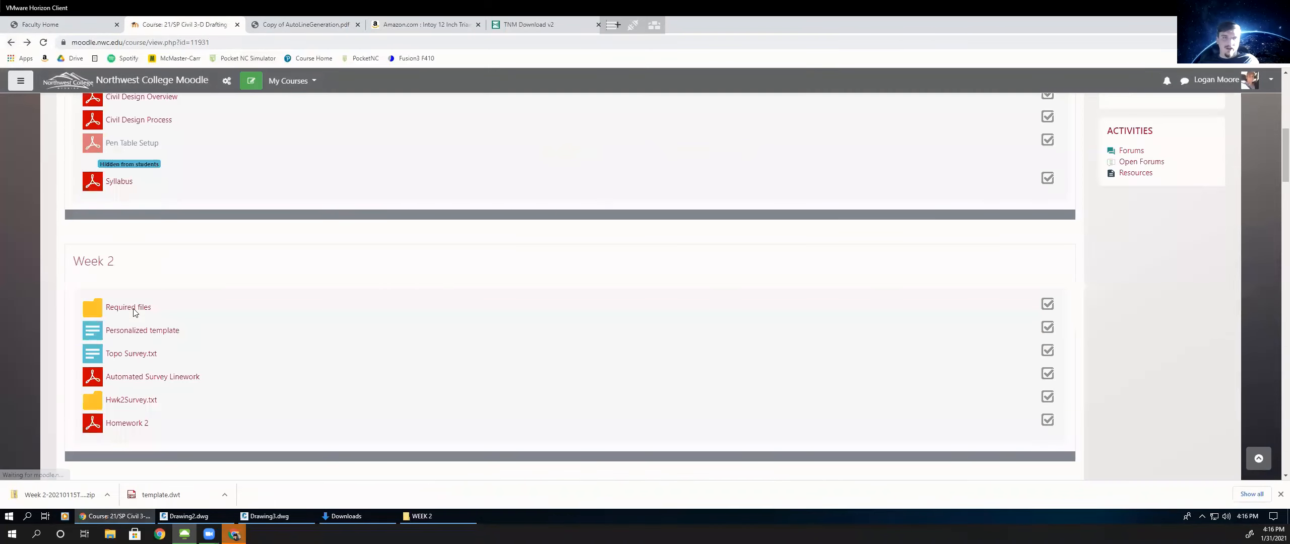
{"action": "left_click", "coordinate": [137, 355]}
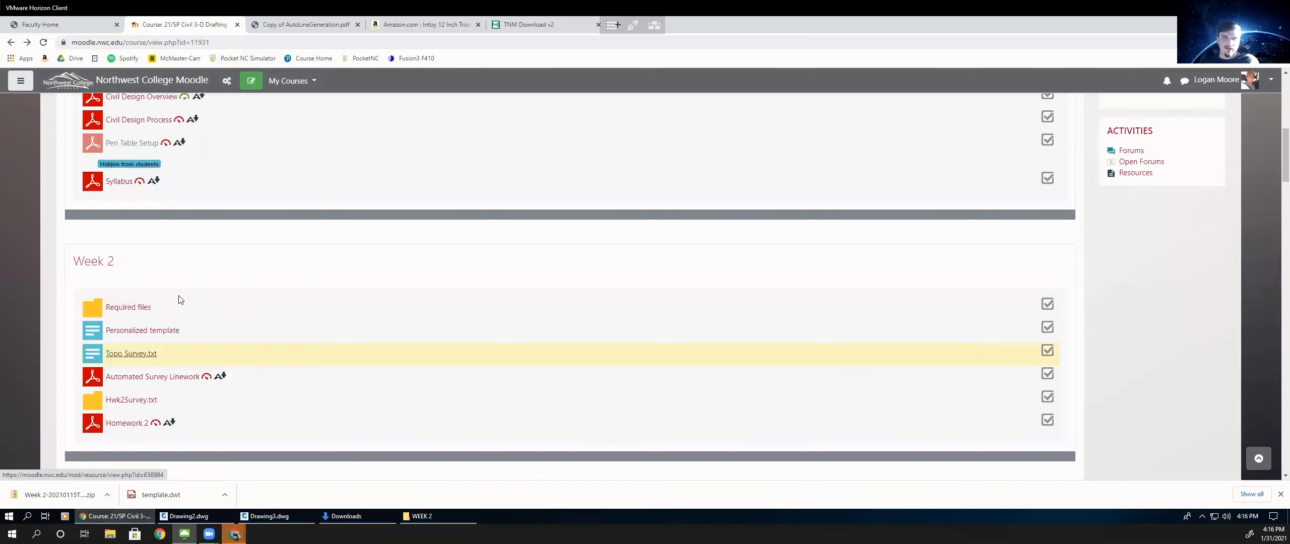
{"action": "left_click_drag", "start_coordinate": [151, 80], "coordinate": [166, 125]}
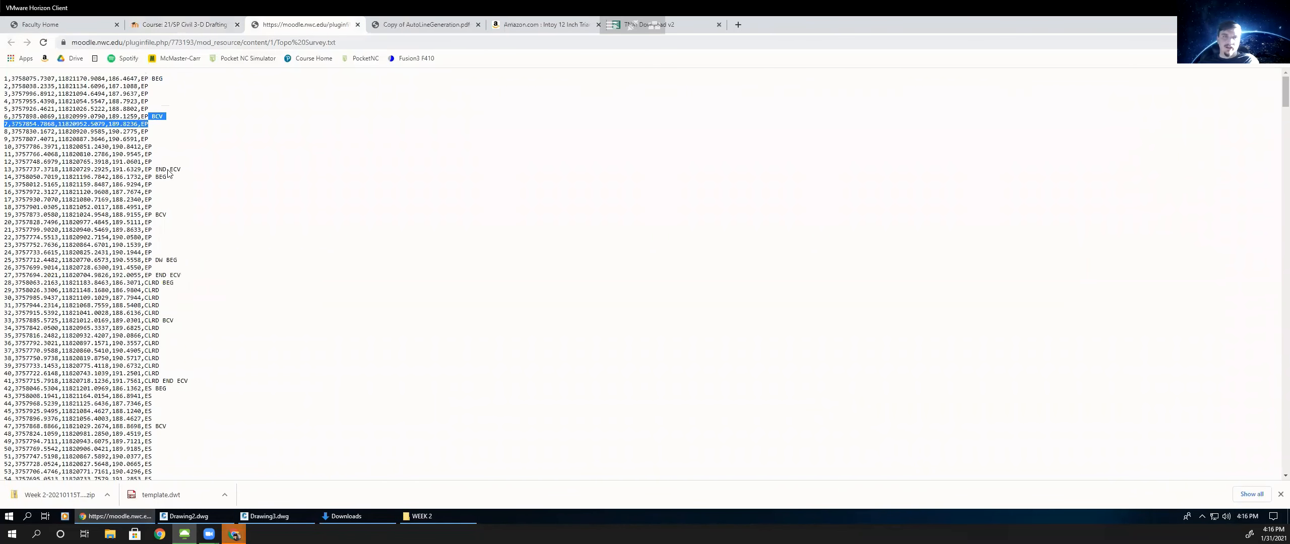
{"action": "left_click_drag", "start_coordinate": [177, 170], "coordinate": [163, 184]}
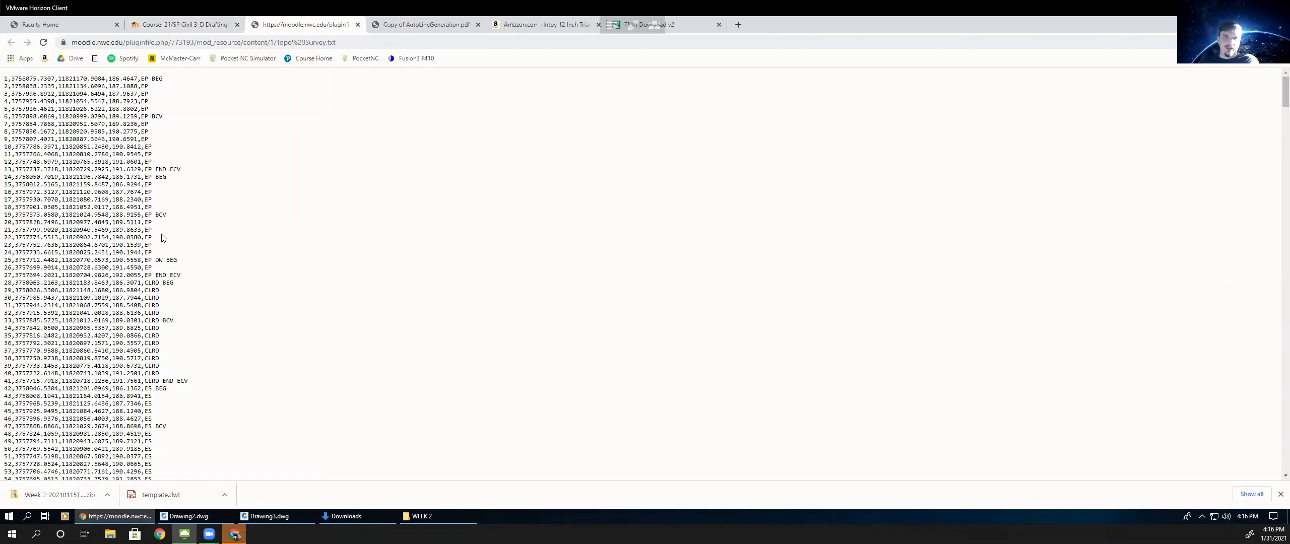
- Read through the survey file's remaining point codes down to the BLD CLS entries, and check the imported linework in Drawing3
{"action": "scroll", "coordinate": [224, 191], "scroll_direction": "down", "scroll_amount": 12}
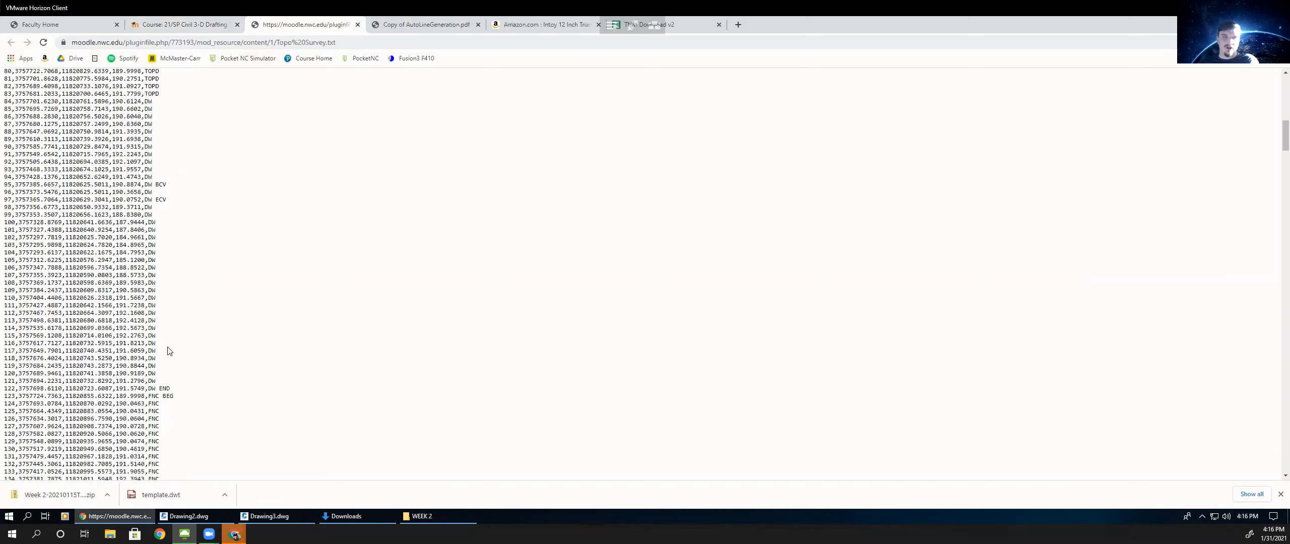
{"action": "scroll", "coordinate": [204, 334], "scroll_direction": "down", "scroll_amount": 8}
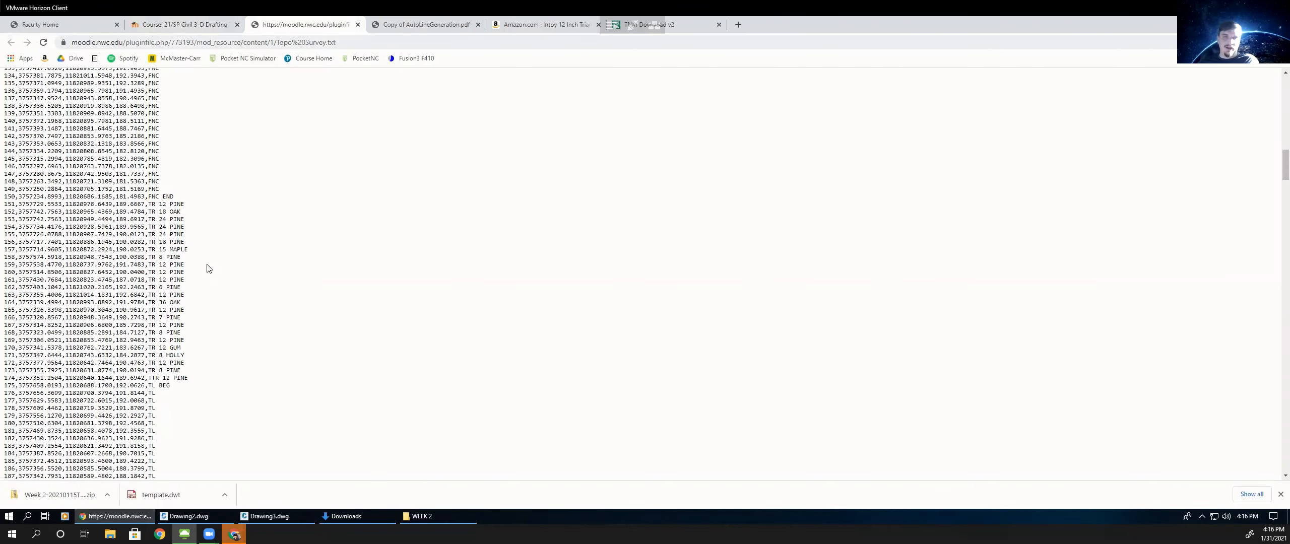
{"action": "scroll", "coordinate": [206, 302], "scroll_direction": "down", "scroll_amount": 8}
{"action": "scroll", "coordinate": [204, 302], "scroll_direction": "down", "scroll_amount": 7}
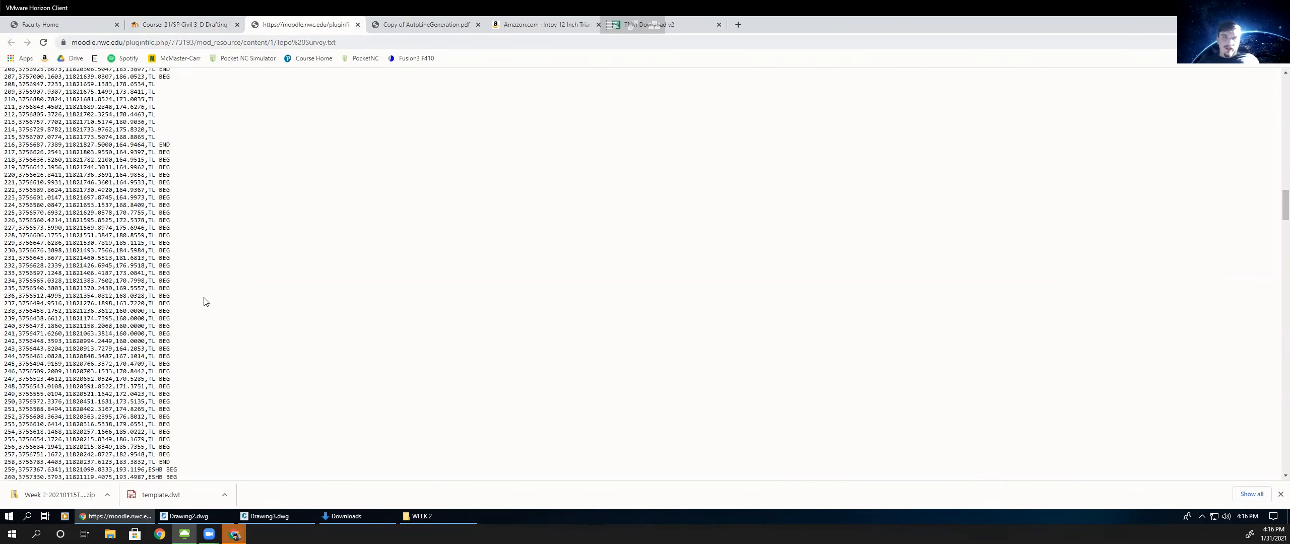
{"action": "scroll", "coordinate": [176, 166], "scroll_direction": "down", "scroll_amount": 8}
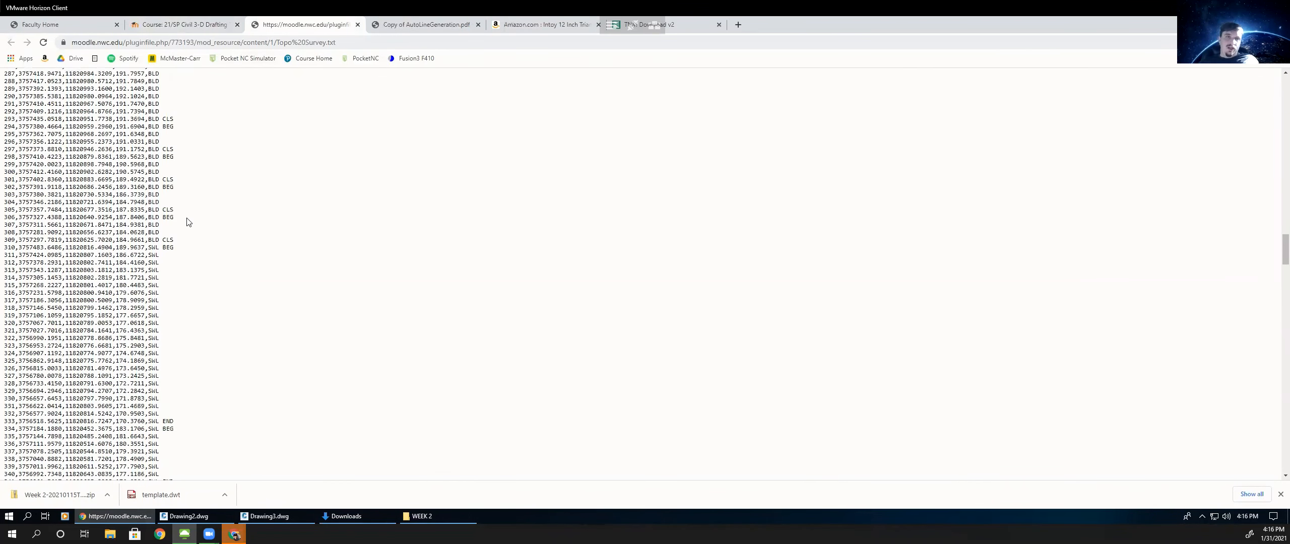
{"action": "double_click", "coordinate": [168, 119]}
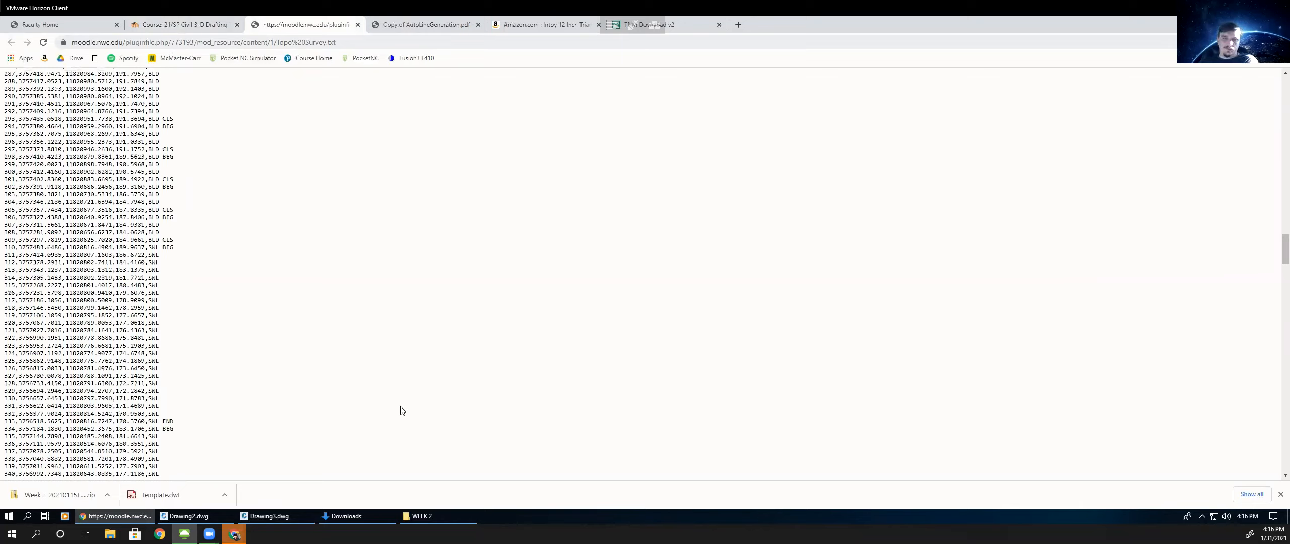
{"action": "left_click", "coordinate": [292, 518]}
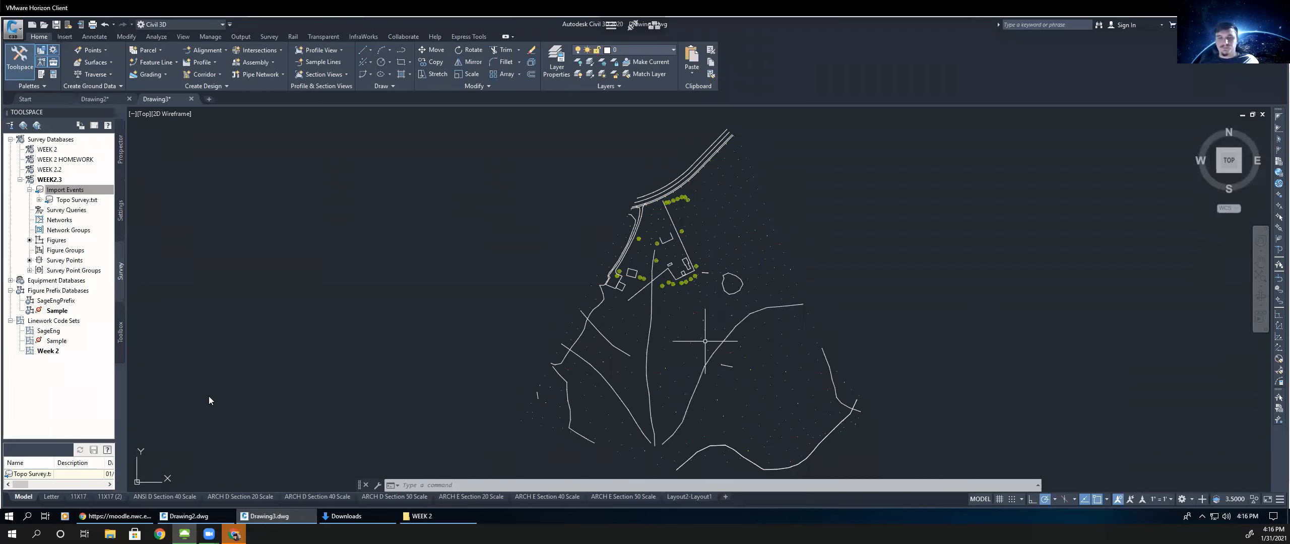
{"action": "middle_click_drag", "start_coordinate": [705, 341], "coordinate": [687, 323]}
- Return to the browser and read the survey data notes and contour rules on page 3 of Copy of AutoLineGeneration.pdf
{"action": "key", "text": "alt+Tab"}
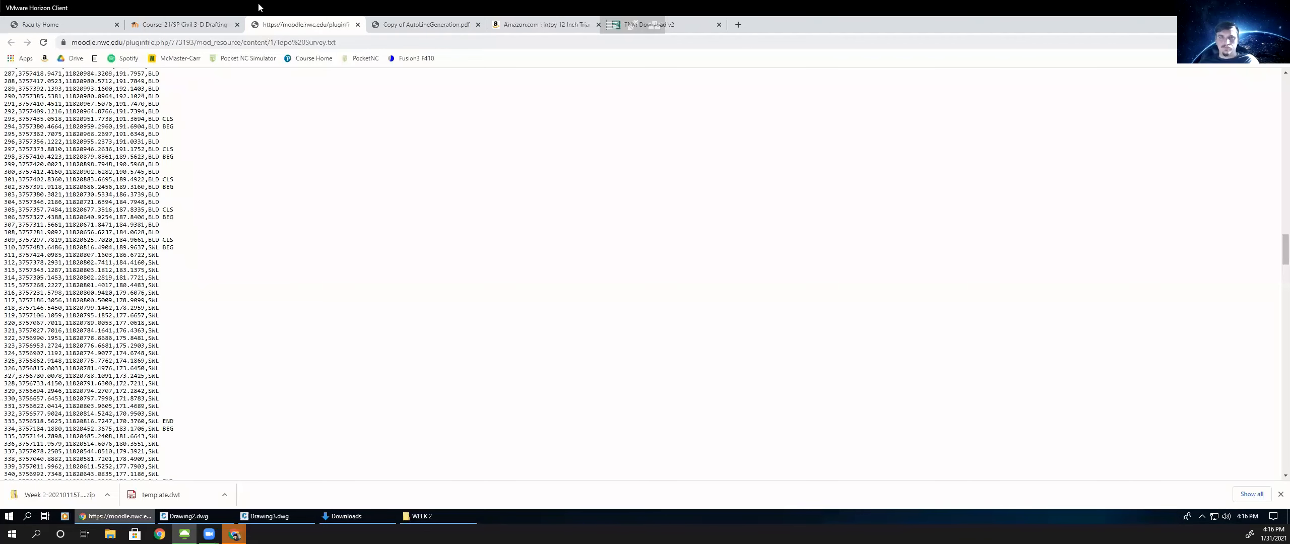
{"action": "left_click", "coordinate": [408, 25]}
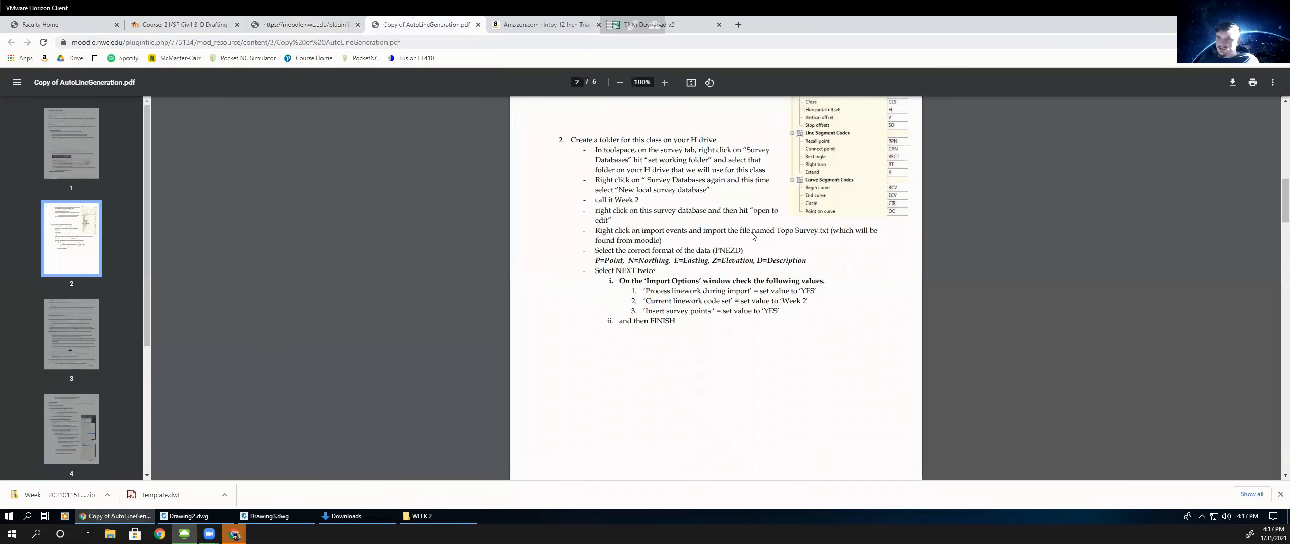
{"action": "scroll", "coordinate": [738, 250], "scroll_direction": "down", "scroll_amount": 3}
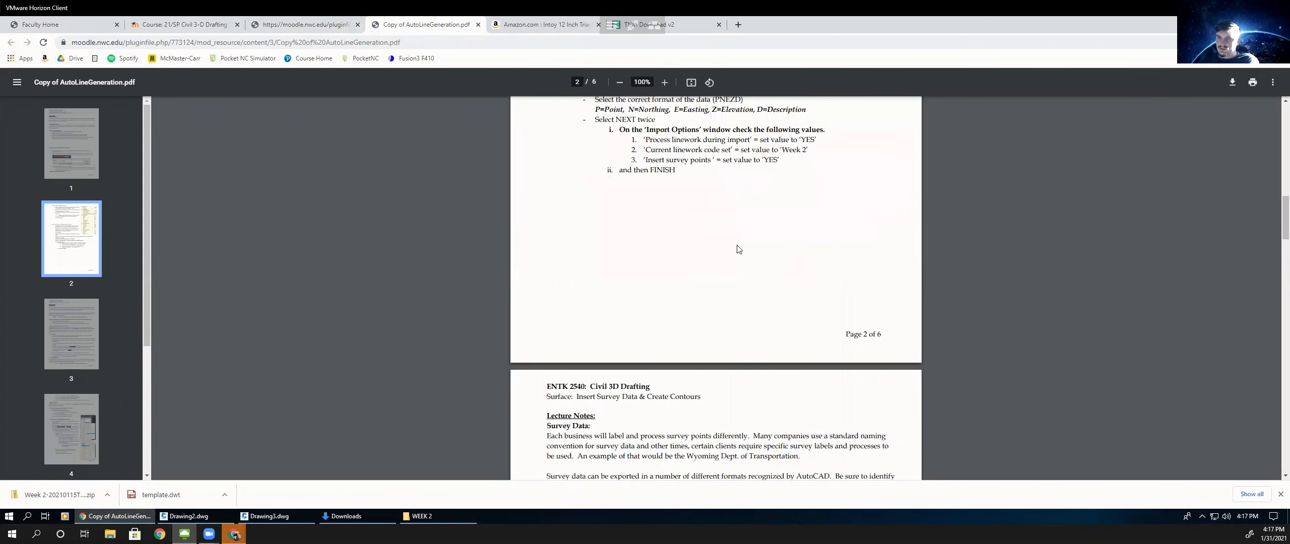
{"action": "scroll", "coordinate": [728, 239], "scroll_direction": "down", "scroll_amount": 4}
{"action": "scroll", "coordinate": [764, 237], "scroll_direction": "down", "scroll_amount": 2}
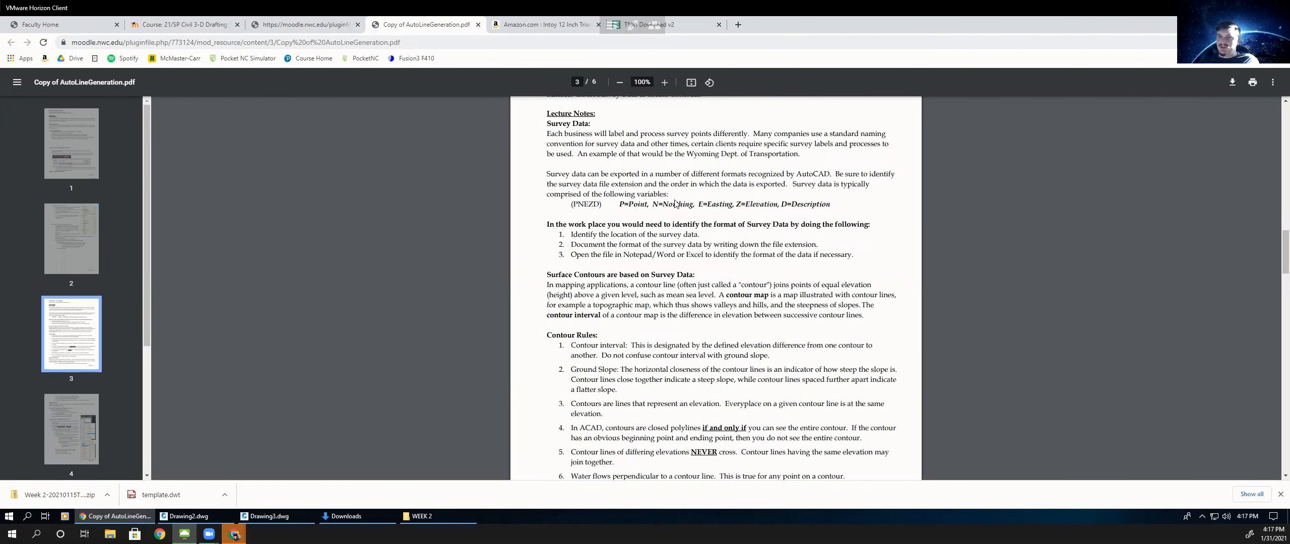
{"action": "scroll", "coordinate": [670, 189], "scroll_direction": "up", "scroll_amount": 1}
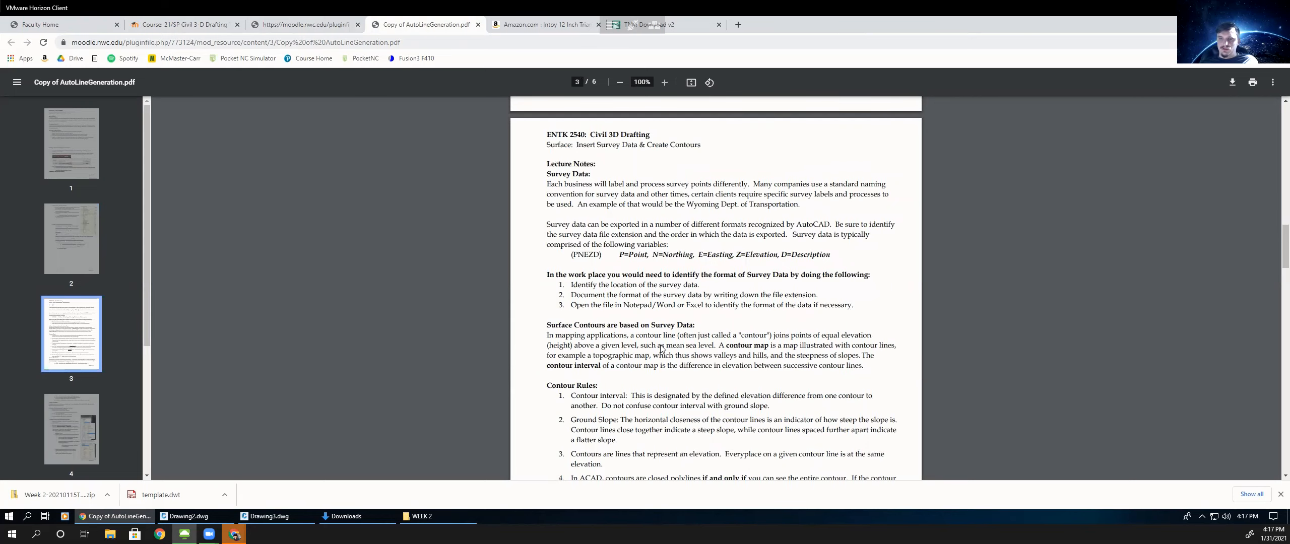
{"action": "scroll", "coordinate": [662, 348], "scroll_direction": "down", "scroll_amount": 2}
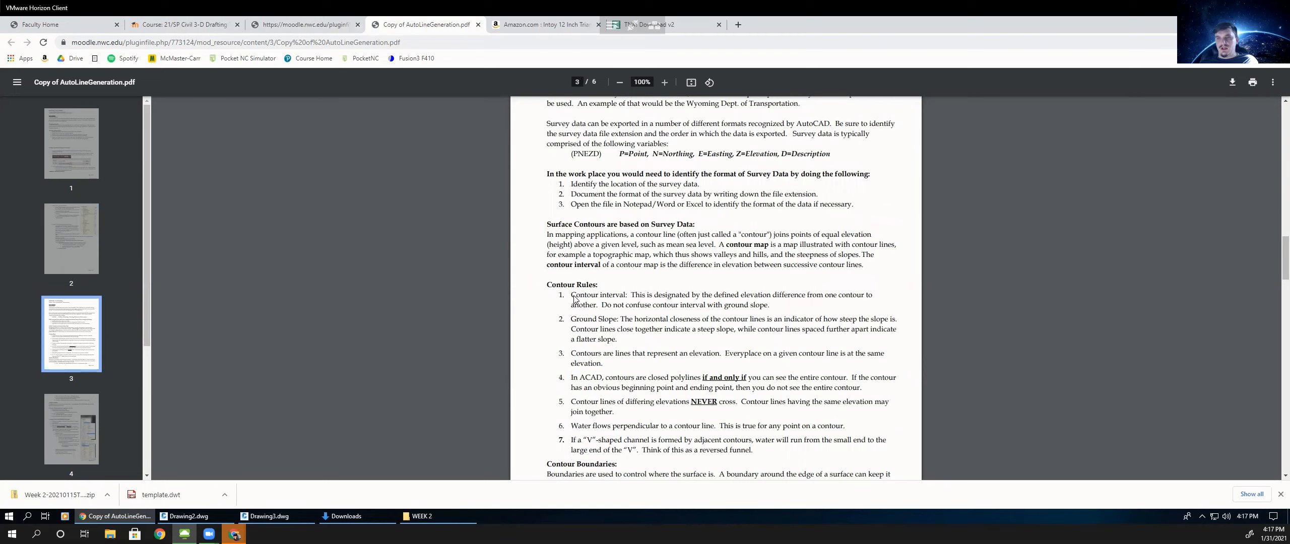
- Open the USGS TNM Download map and examine the contour spacing and elevation labels along the steep ridge northwest of Canal Rd
{"action": "left_click", "coordinate": [691, 29]}
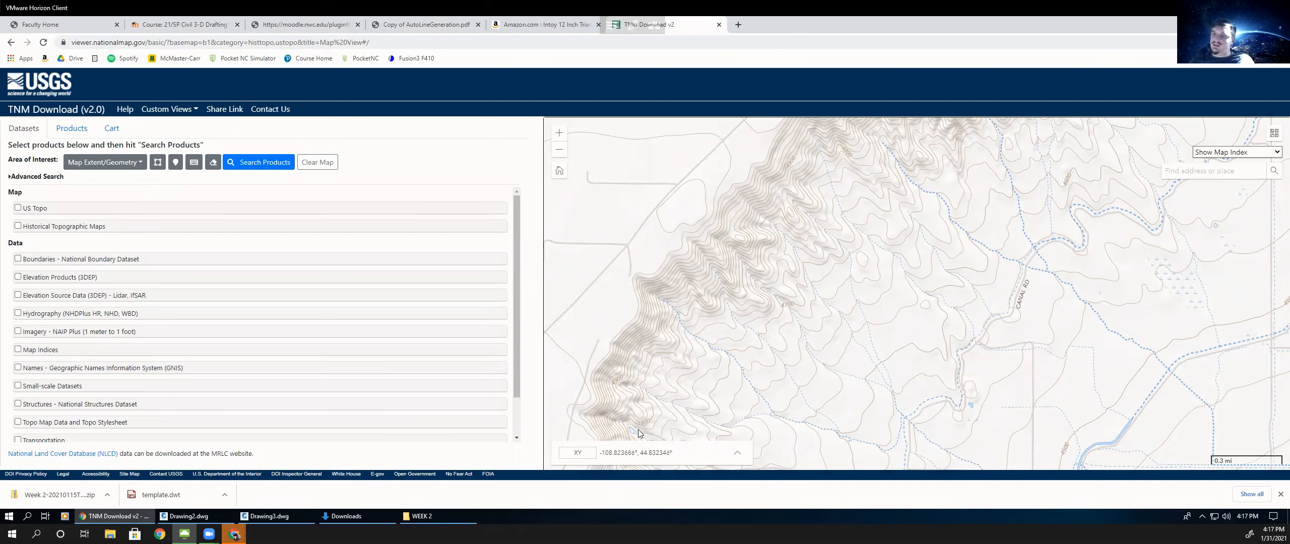
{"action": "left_click_drag", "start_coordinate": [840, 276], "coordinate": [720, 321]}
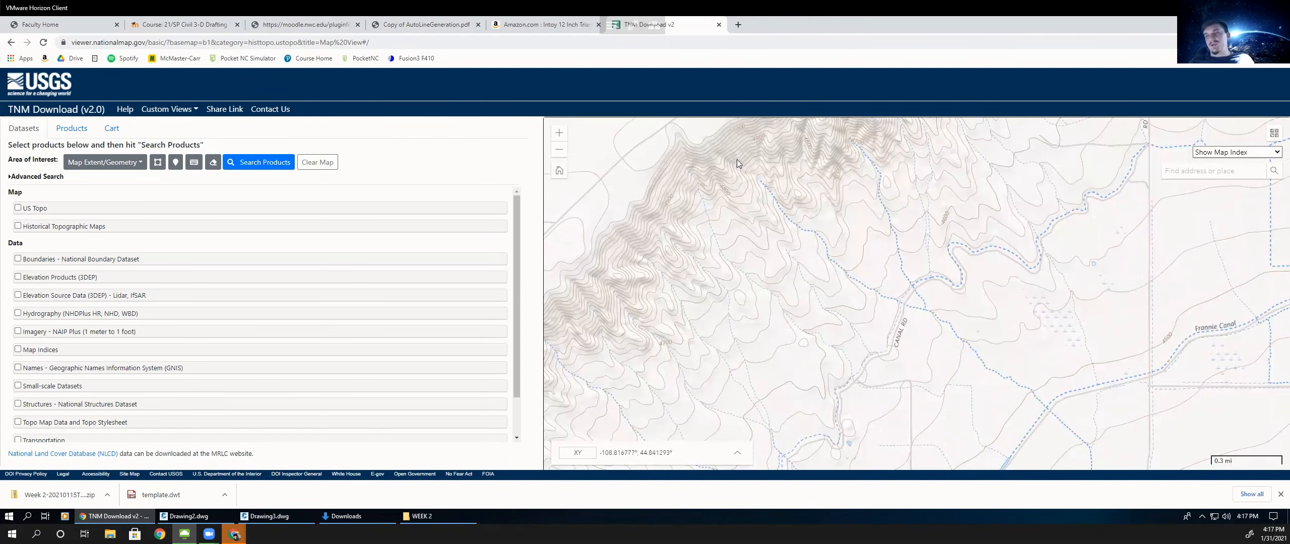
{"action": "scroll", "coordinate": [821, 264], "scroll_direction": "down", "scroll_amount": 1}
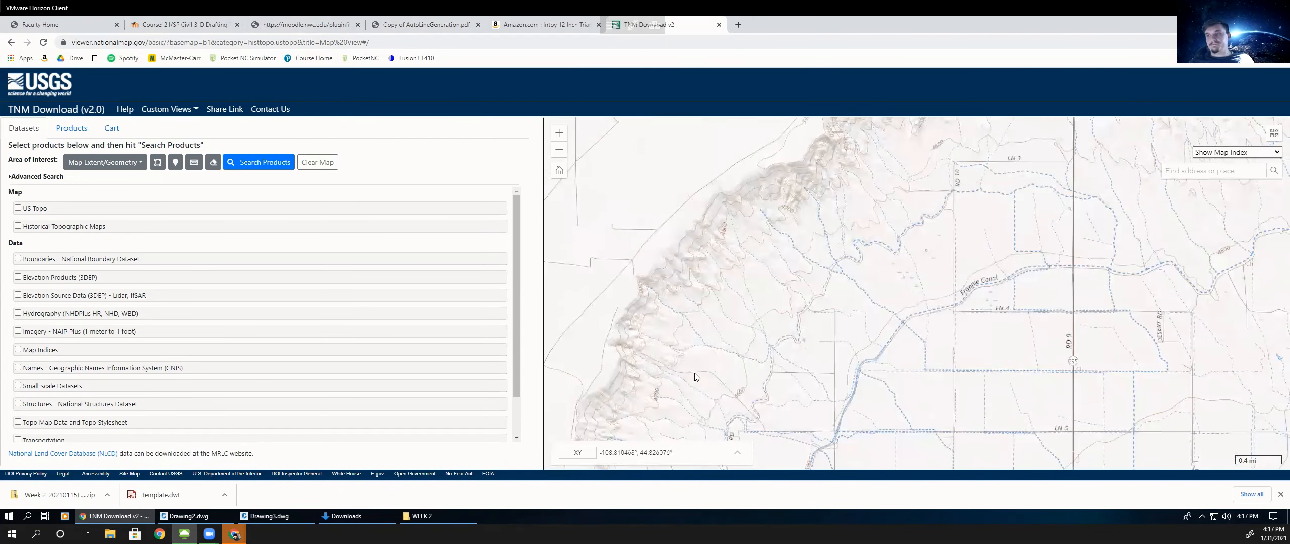
{"action": "left_click_drag", "start_coordinate": [761, 183], "coordinate": [748, 199]}
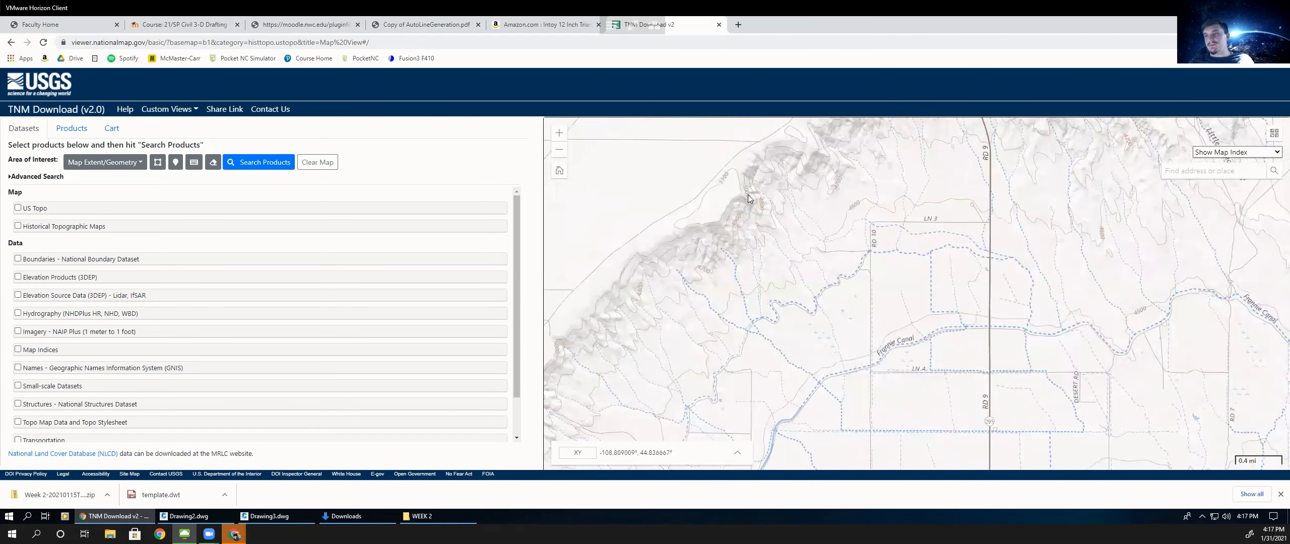
{"action": "scroll", "coordinate": [748, 198], "scroll_direction": "up", "scroll_amount": 1}
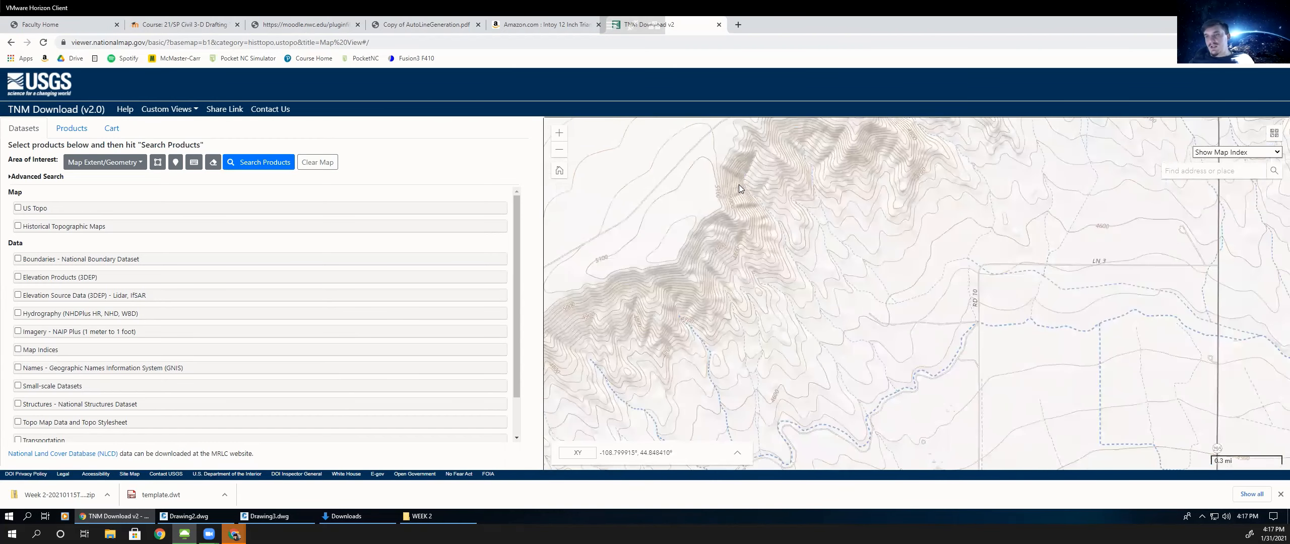
{"action": "scroll", "coordinate": [840, 279], "scroll_direction": "up", "scroll_amount": 1}
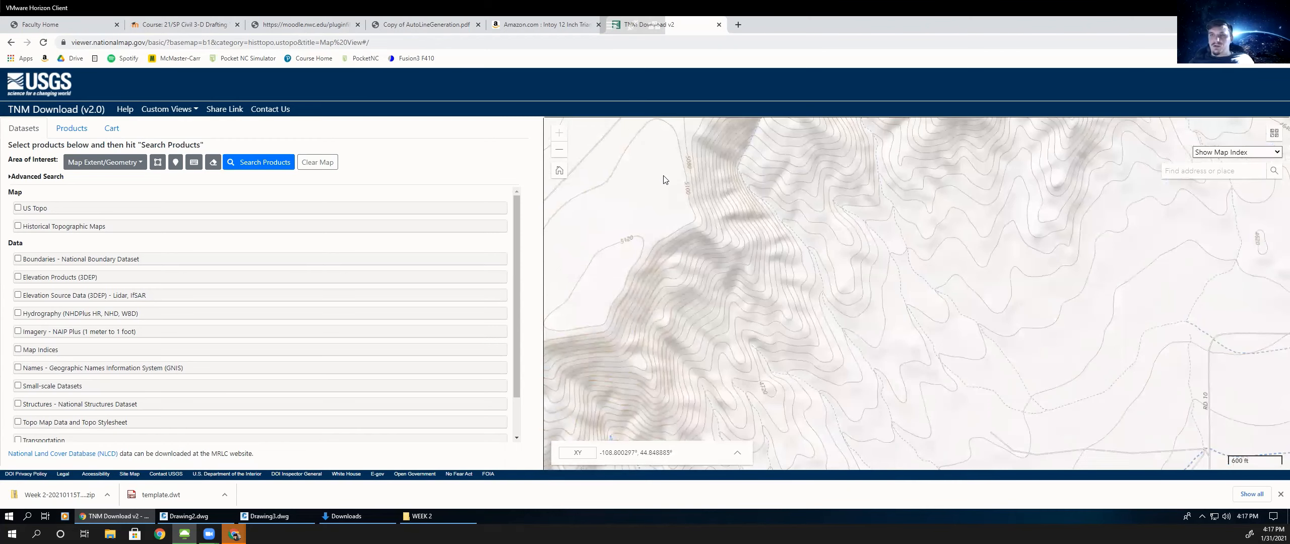
{"action": "left_click_drag", "start_coordinate": [712, 222], "coordinate": [729, 229]}
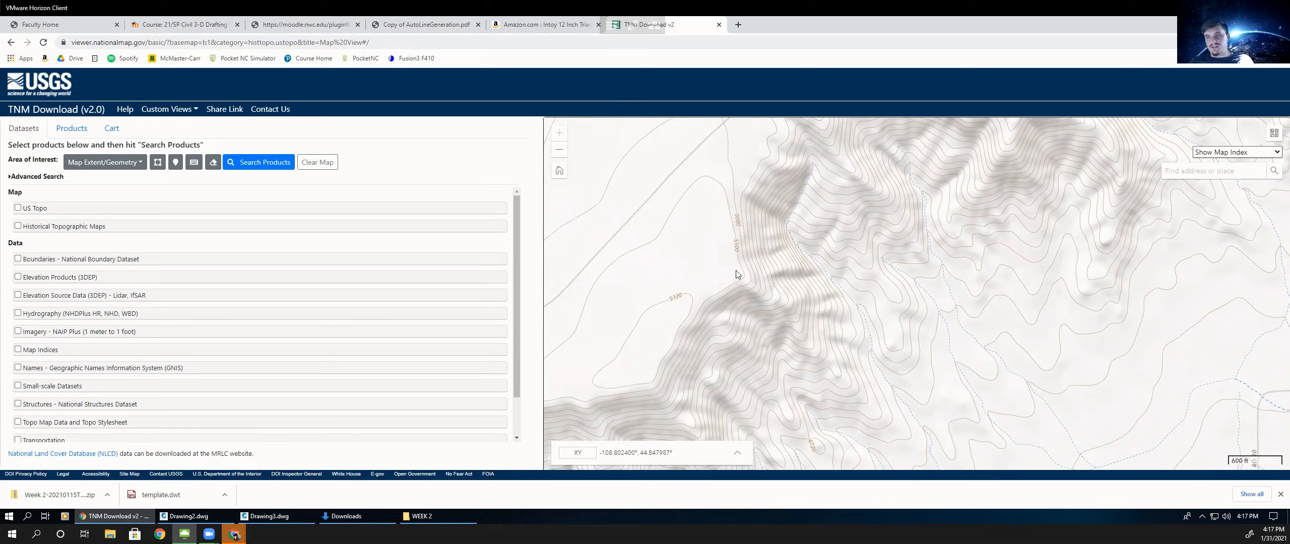
{"action": "left_click_drag", "start_coordinate": [735, 278], "coordinate": [732, 268]}
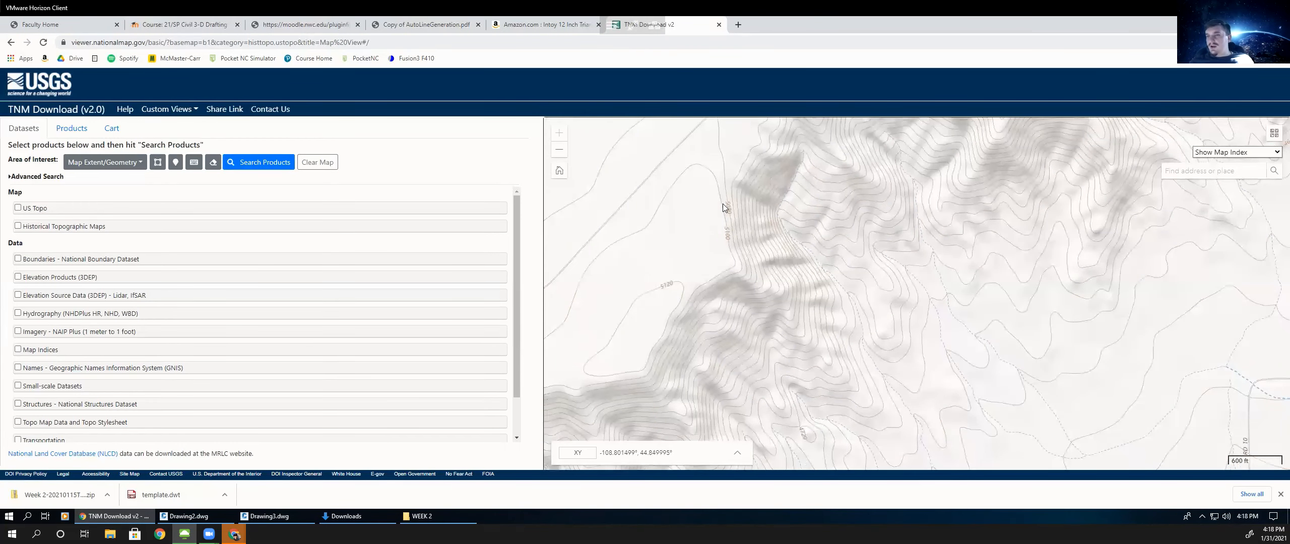
{"action": "left_click_drag", "start_coordinate": [734, 171], "coordinate": [721, 191]}
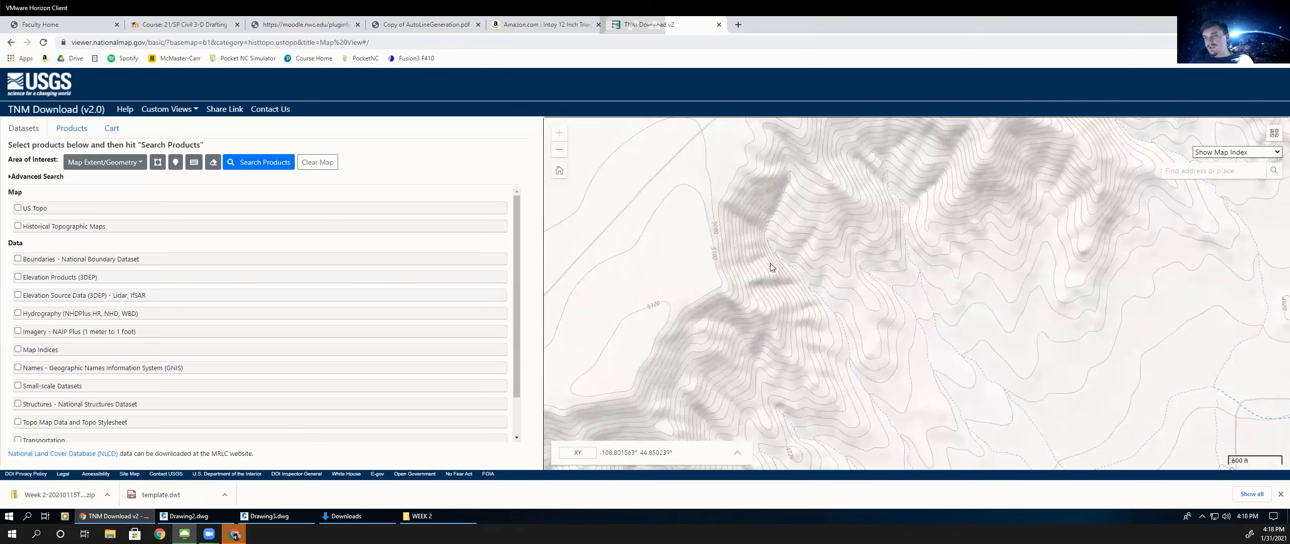
{"action": "left_click_drag", "start_coordinate": [691, 339], "coordinate": [657, 297]}
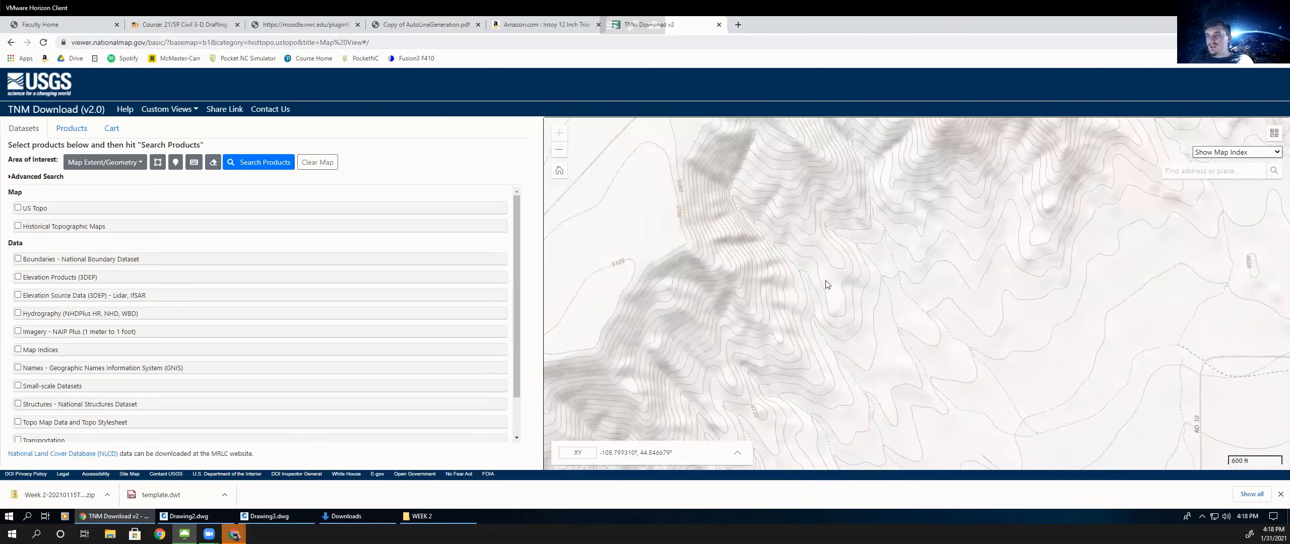
- Follow the topographic map from the ridge to the town of Powell and examine the contours on the flatter ground there
{"action": "scroll", "coordinate": [827, 285], "scroll_direction": "down", "scroll_amount": 1}
{"action": "scroll", "coordinate": [701, 126], "scroll_direction": "down", "scroll_amount": 1}
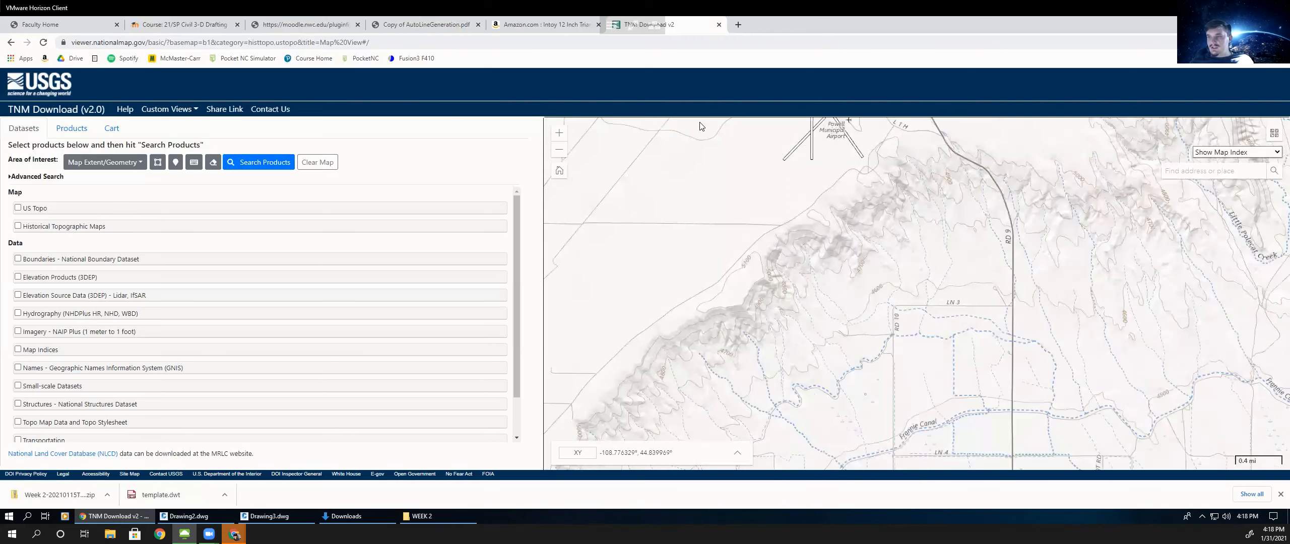
{"action": "left_click_drag", "start_coordinate": [882, 291], "coordinate": [759, 150]}
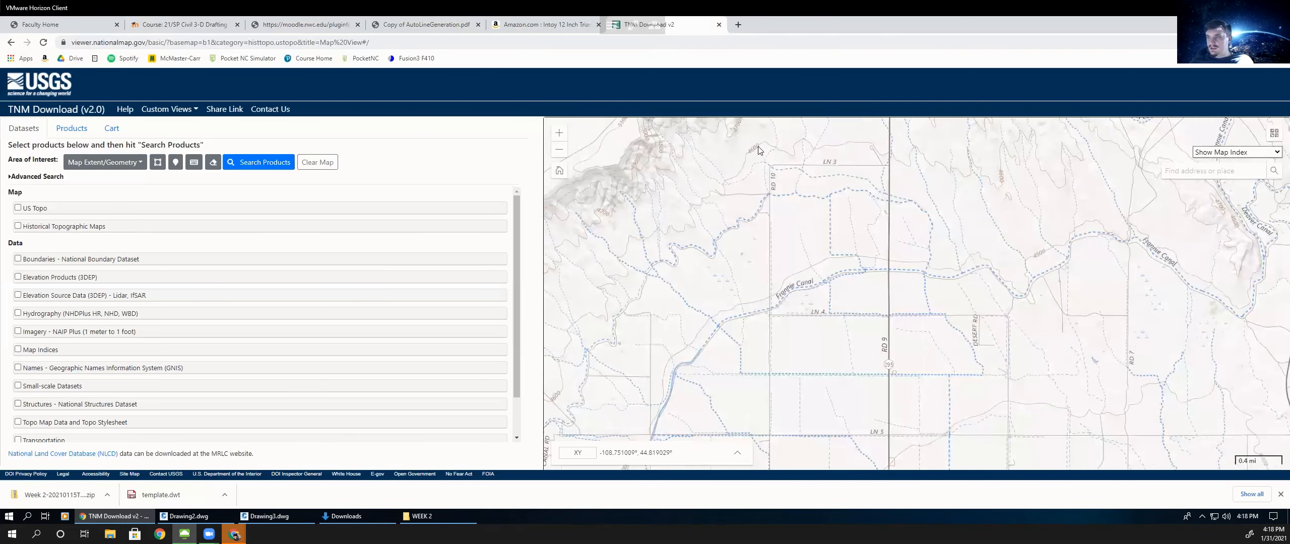
{"action": "left_click_drag", "start_coordinate": [824, 437], "coordinate": [743, 295]}
{"action": "left_click_drag", "start_coordinate": [882, 337], "coordinate": [816, 197]}
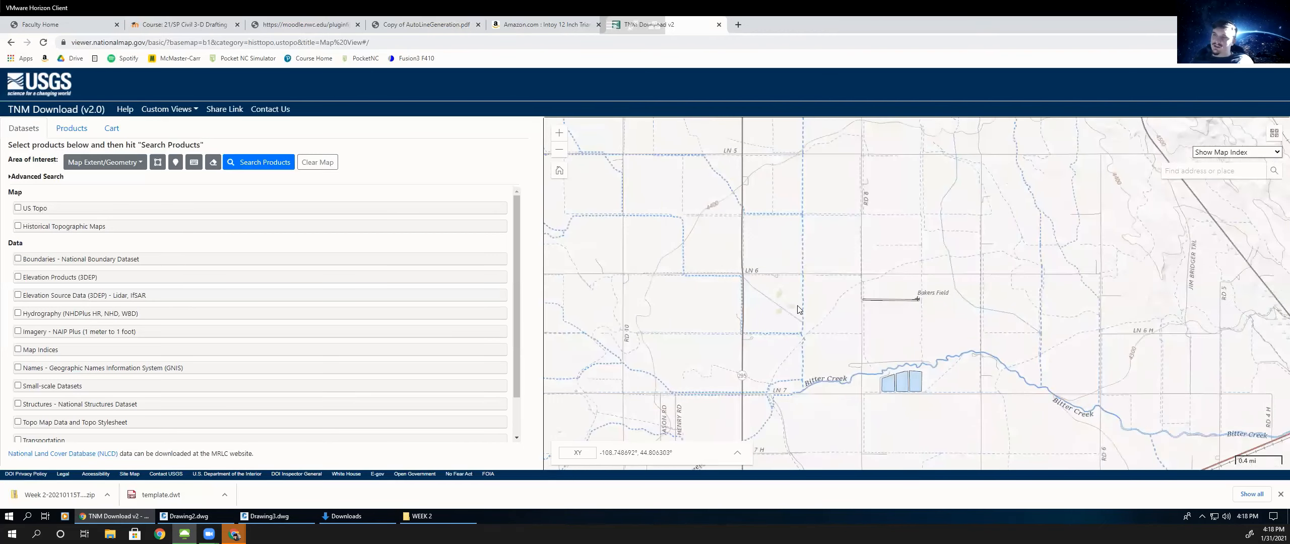
{"action": "left_click_drag", "start_coordinate": [873, 286], "coordinate": [1013, 190]}
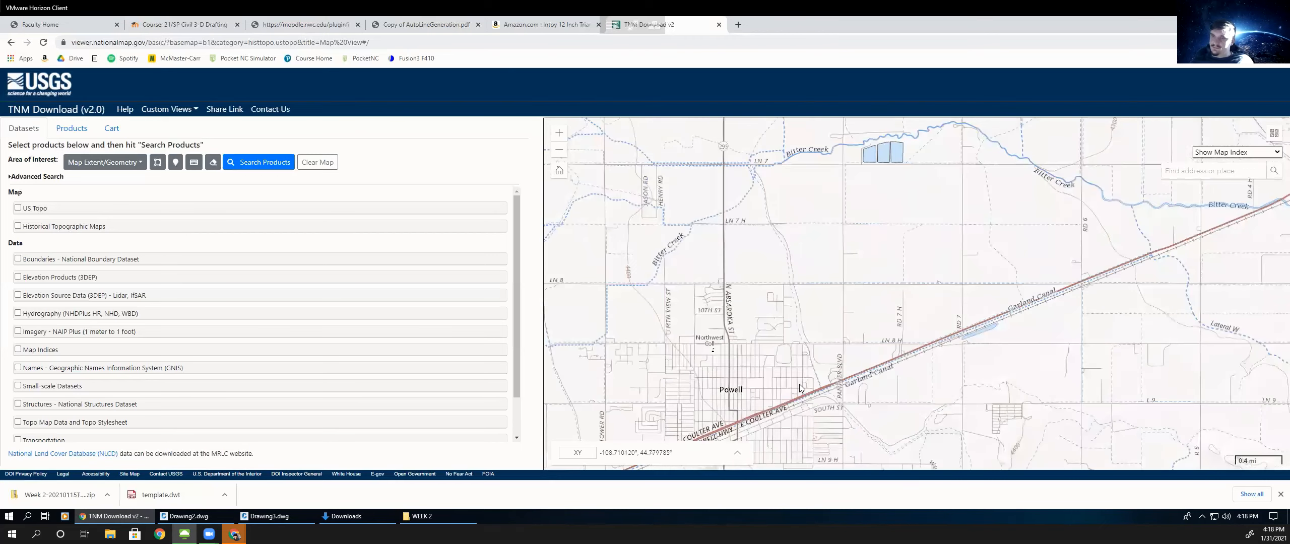
{"action": "left_click_drag", "start_coordinate": [808, 308], "coordinate": [833, 213]}
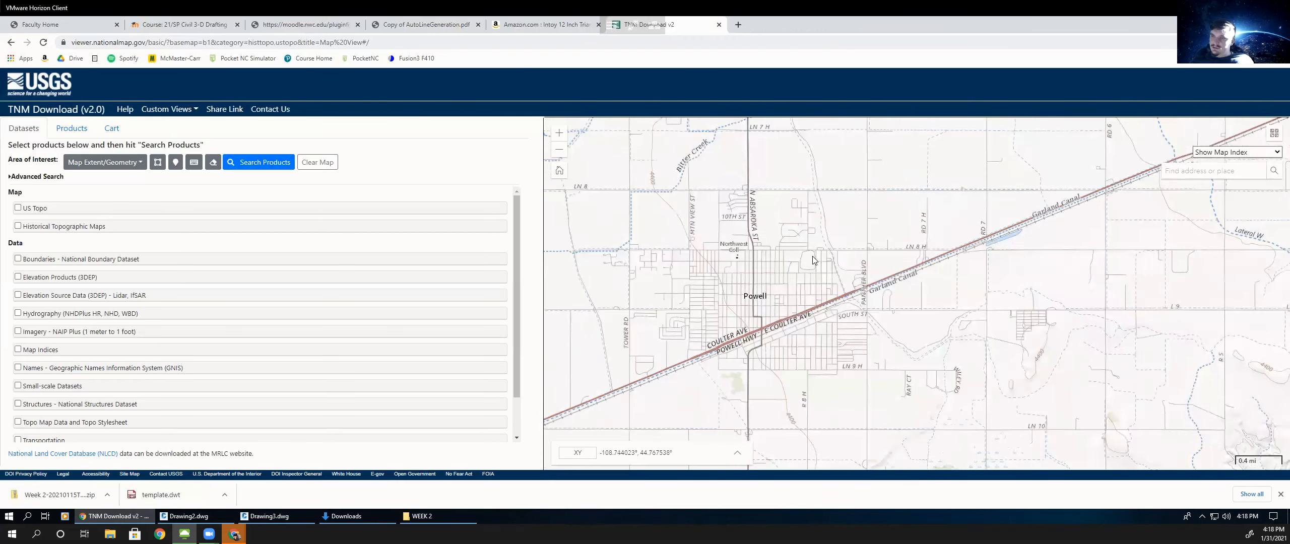
{"action": "scroll", "coordinate": [793, 248], "scroll_direction": "up", "scroll_amount": 1}
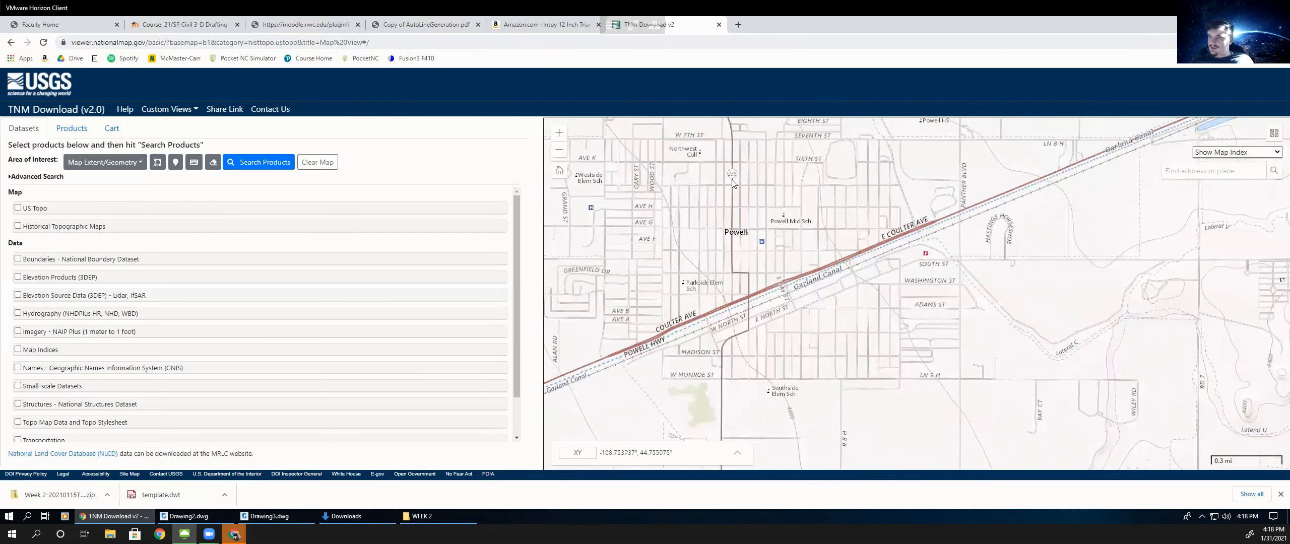
{"action": "left_click_drag", "start_coordinate": [732, 184], "coordinate": [713, 139]}
{"action": "left_click_drag", "start_coordinate": [887, 419], "coordinate": [784, 412]}
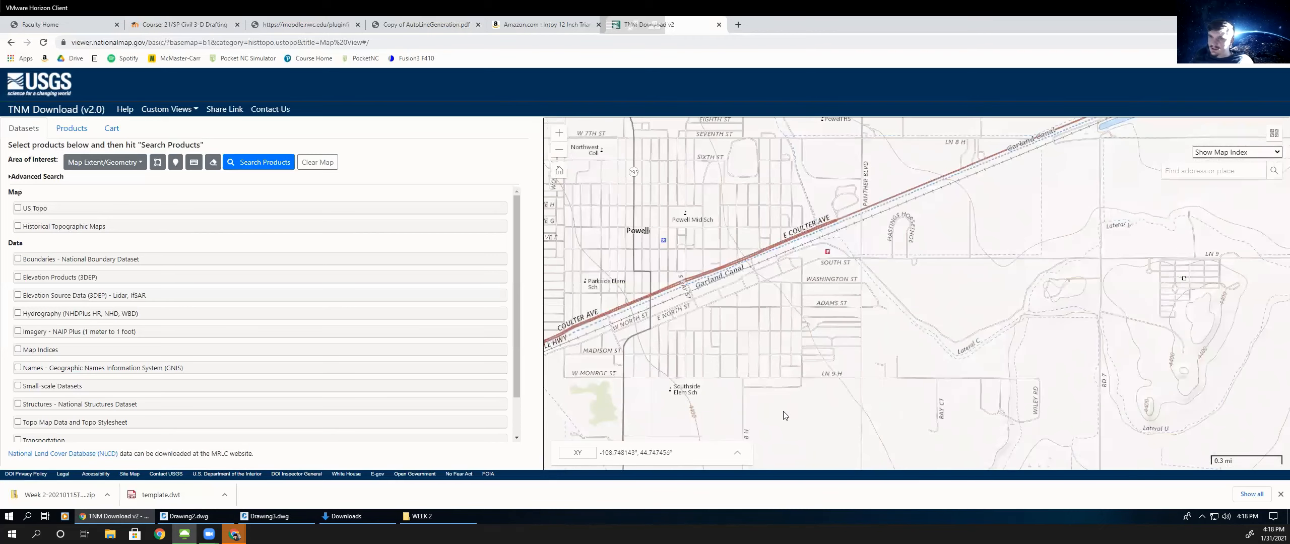
{"action": "left_click_drag", "start_coordinate": [716, 213], "coordinate": [778, 403]}
{"action": "left_click_drag", "start_coordinate": [695, 225], "coordinate": [752, 150]}
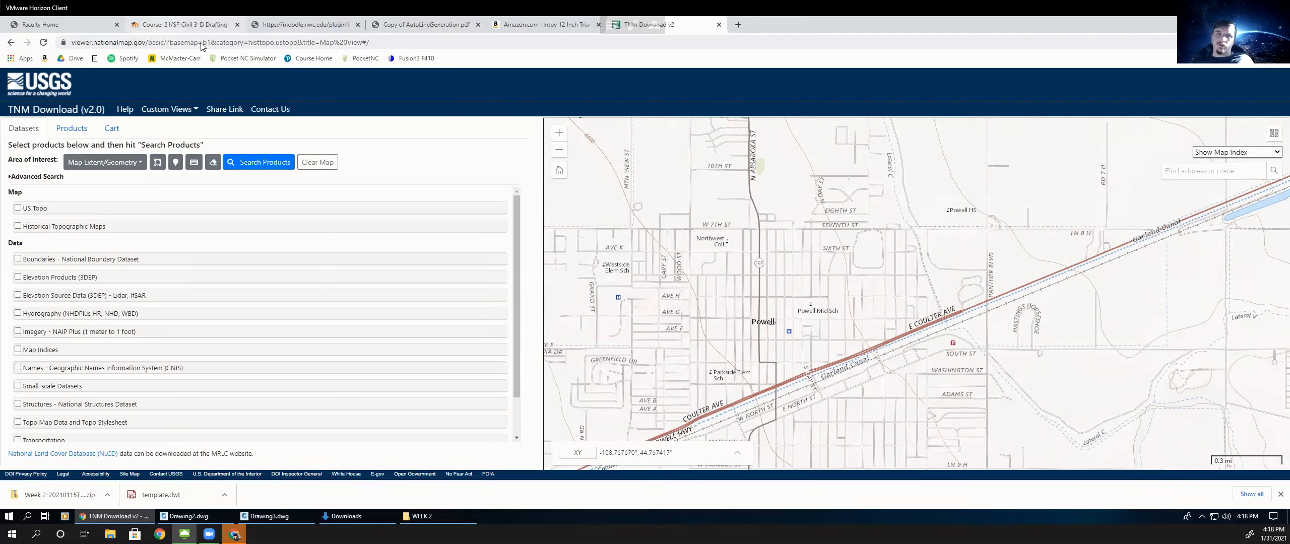
- Return to Copy of AutoLineGeneration.pdf and read the contour rules on page 3, including the rule about contour lines never crossing
{"action": "left_click", "coordinate": [211, 24]}
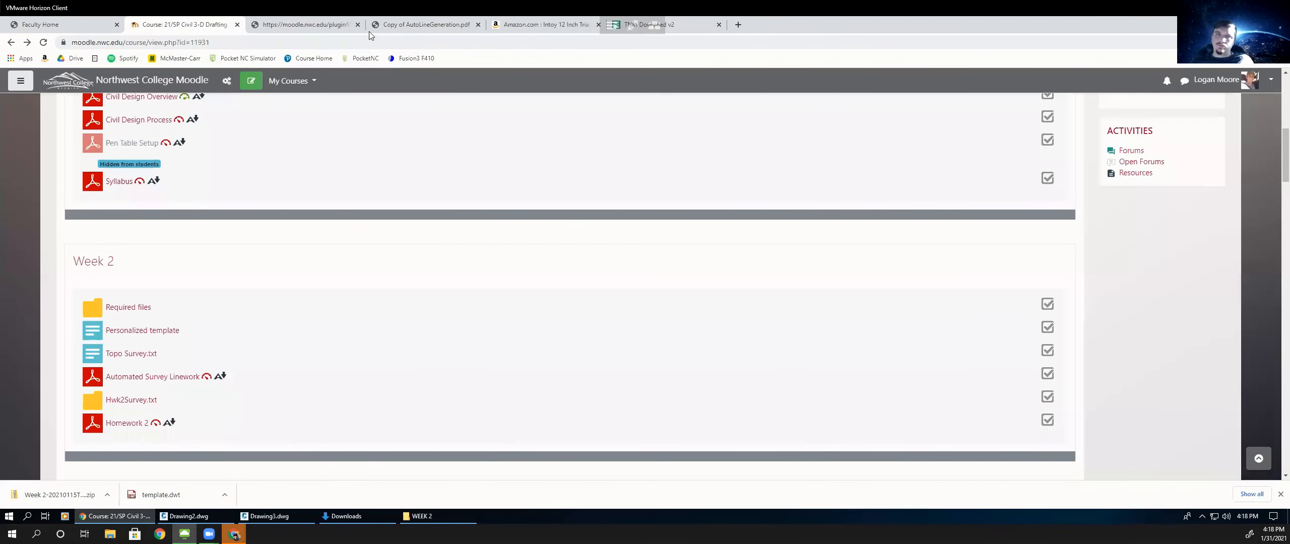
{"action": "left_click", "coordinate": [314, 25]}
{"action": "left_click", "coordinate": [234, 24]}
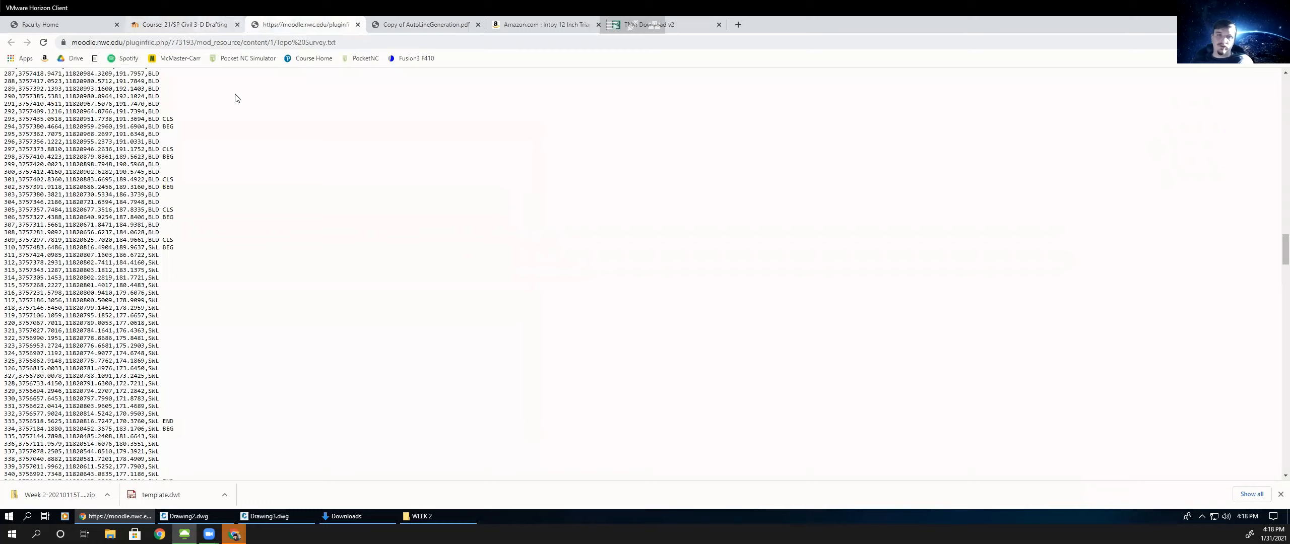
{"action": "left_click", "coordinate": [448, 27]}
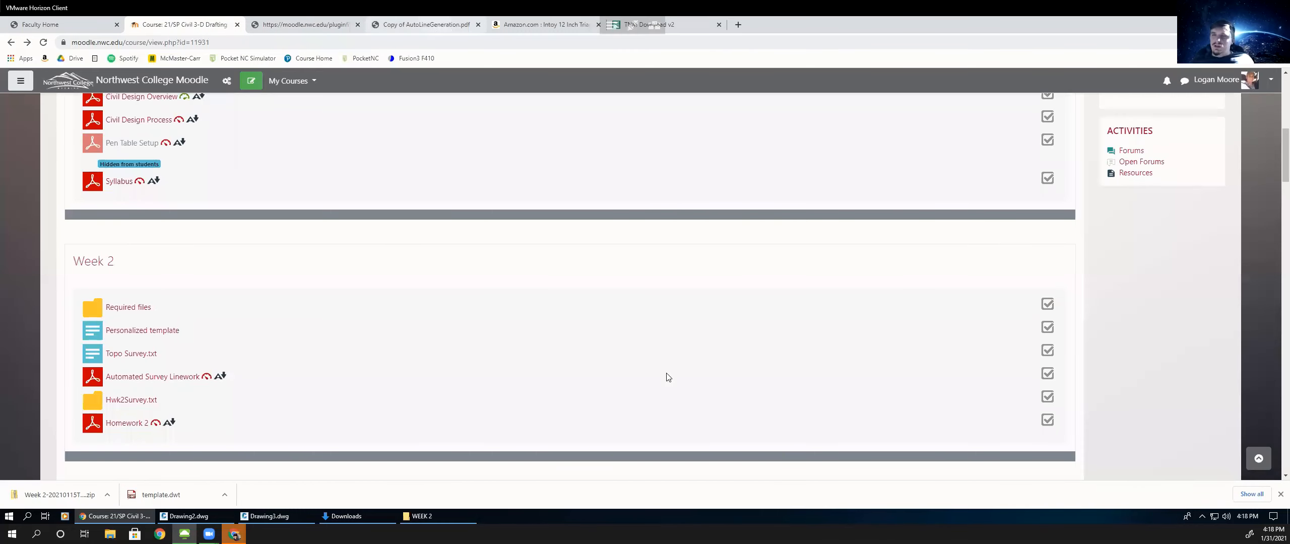
{"action": "scroll", "coordinate": [619, 267], "scroll_direction": "down", "scroll_amount": 2}
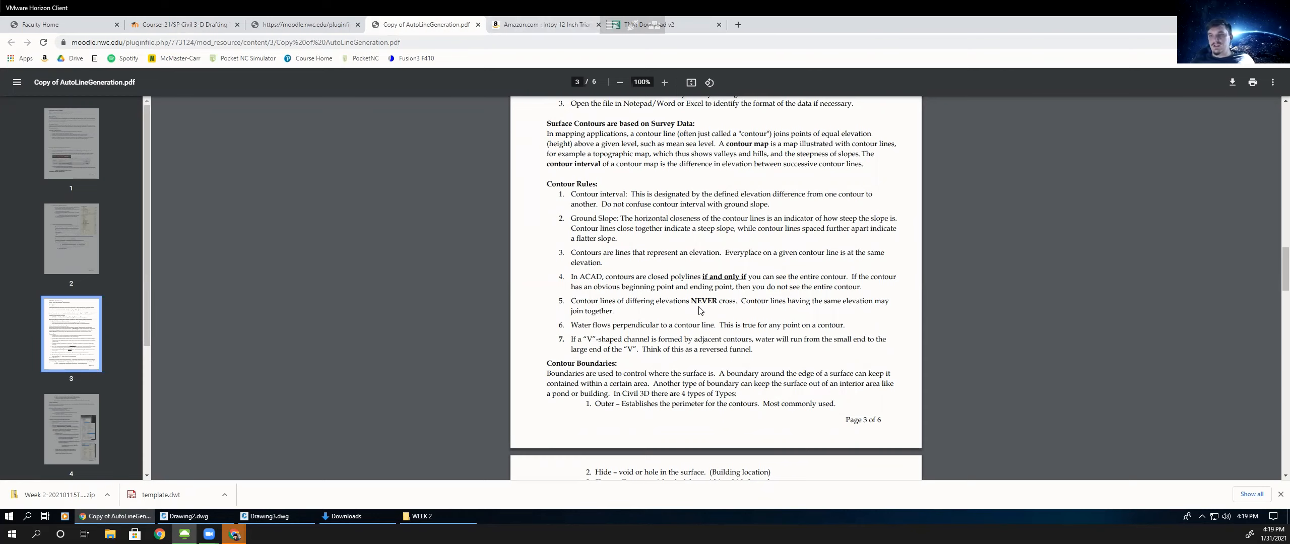
{"action": "left_click_drag", "start_coordinate": [676, 302], "coordinate": [778, 301]}
{"action": "left_click", "coordinate": [778, 302]}
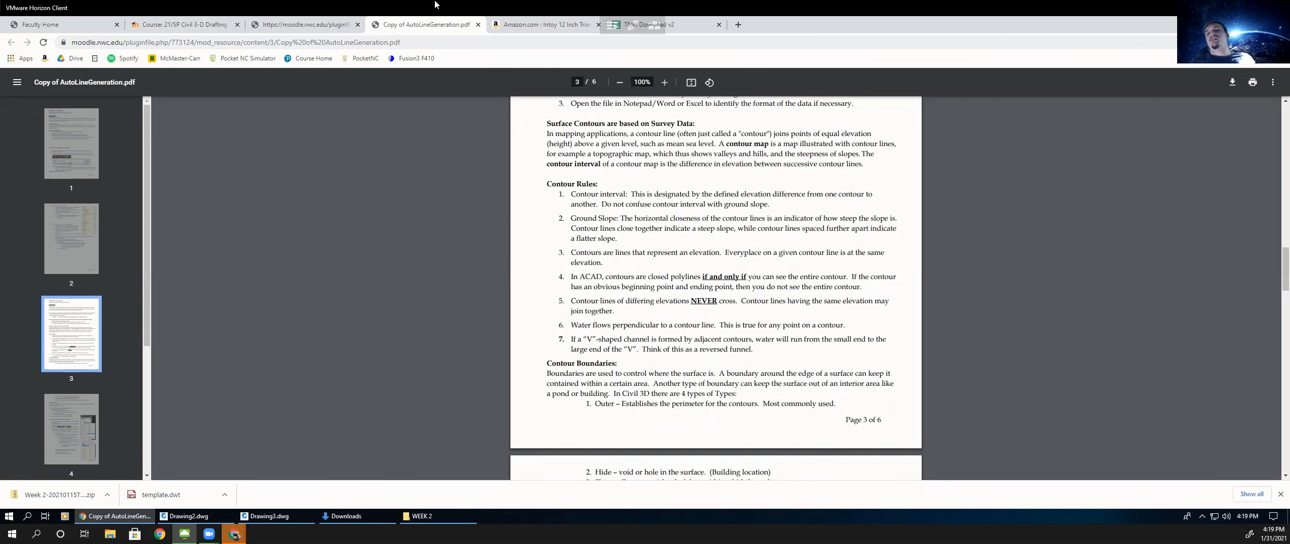
- Switch to the USGS TNM Download map and examine the contours on the steep ridge northwest of Powell
{"action": "left_click", "coordinate": [670, 24]}
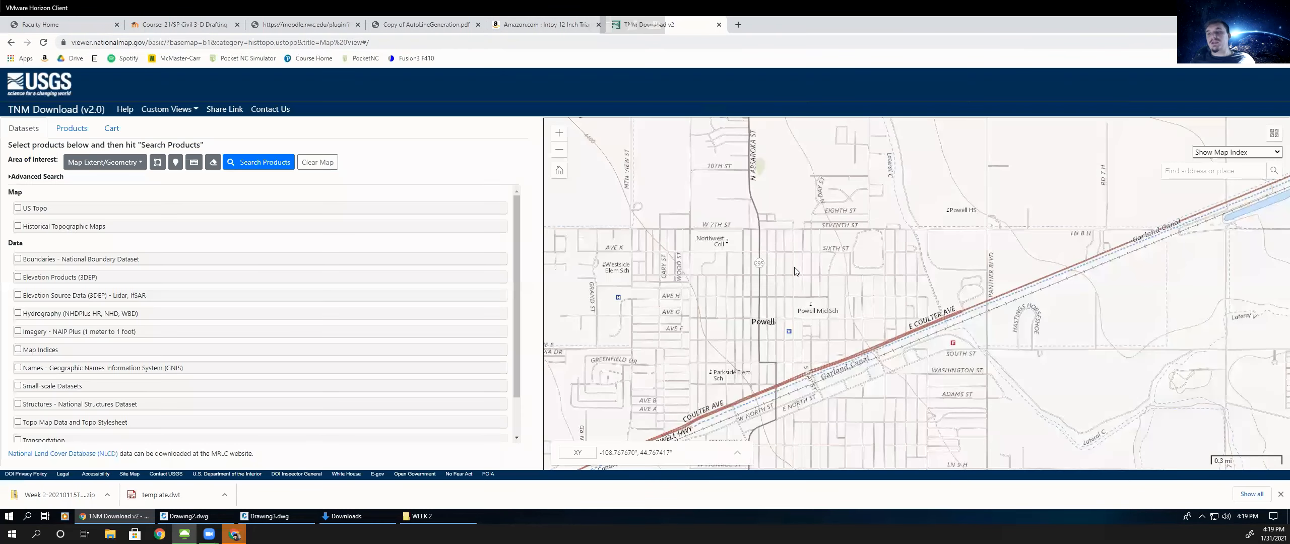
{"action": "scroll", "coordinate": [840, 304], "scroll_direction": "down", "scroll_amount": 1}
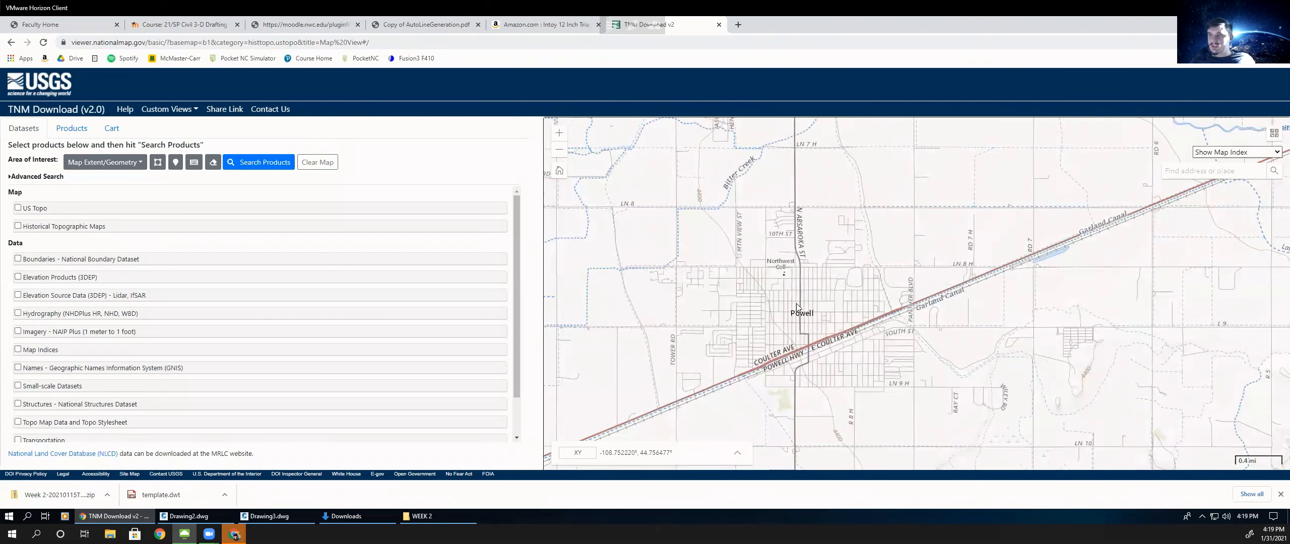
{"action": "scroll", "coordinate": [796, 303], "scroll_direction": "down", "scroll_amount": 2}
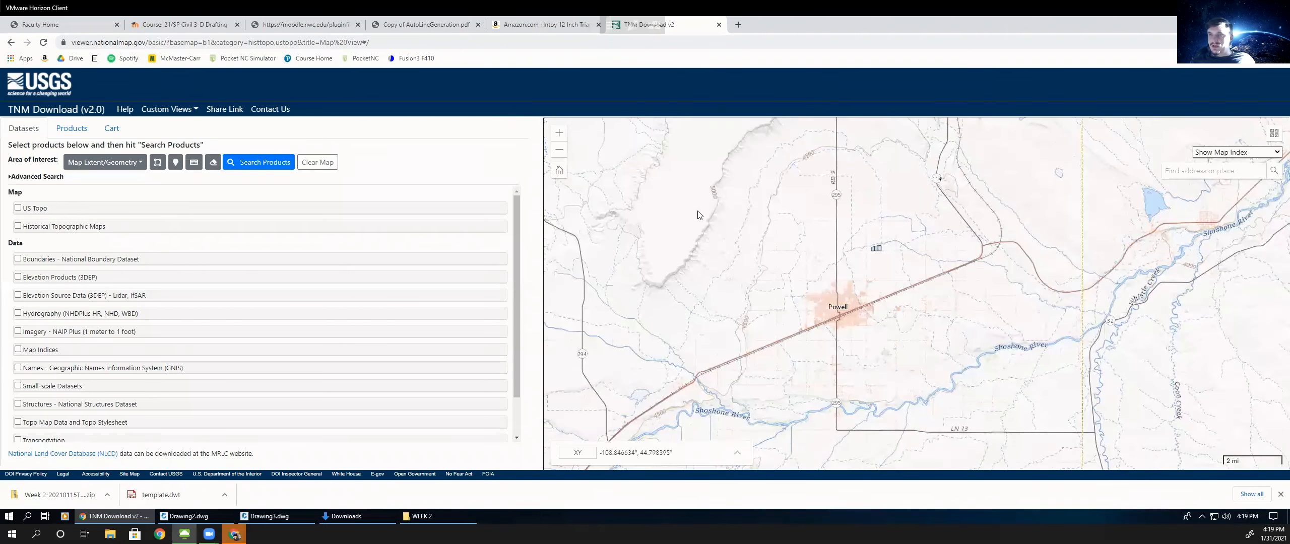
{"action": "scroll", "coordinate": [651, 188], "scroll_direction": "up", "scroll_amount": 4}
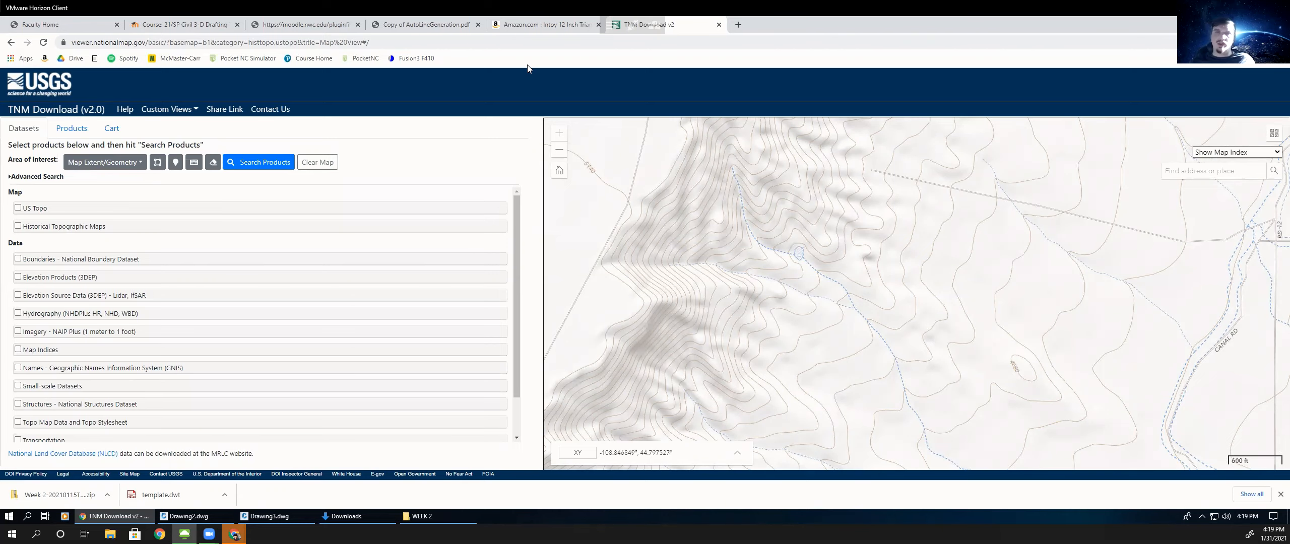
- Read the PDF's contour rules on water flow and V-shaped channels, and compare them with the ridge's drainages on the USGS map
{"action": "left_click", "coordinate": [292, 23]}
{"action": "left_click", "coordinate": [196, 26]}
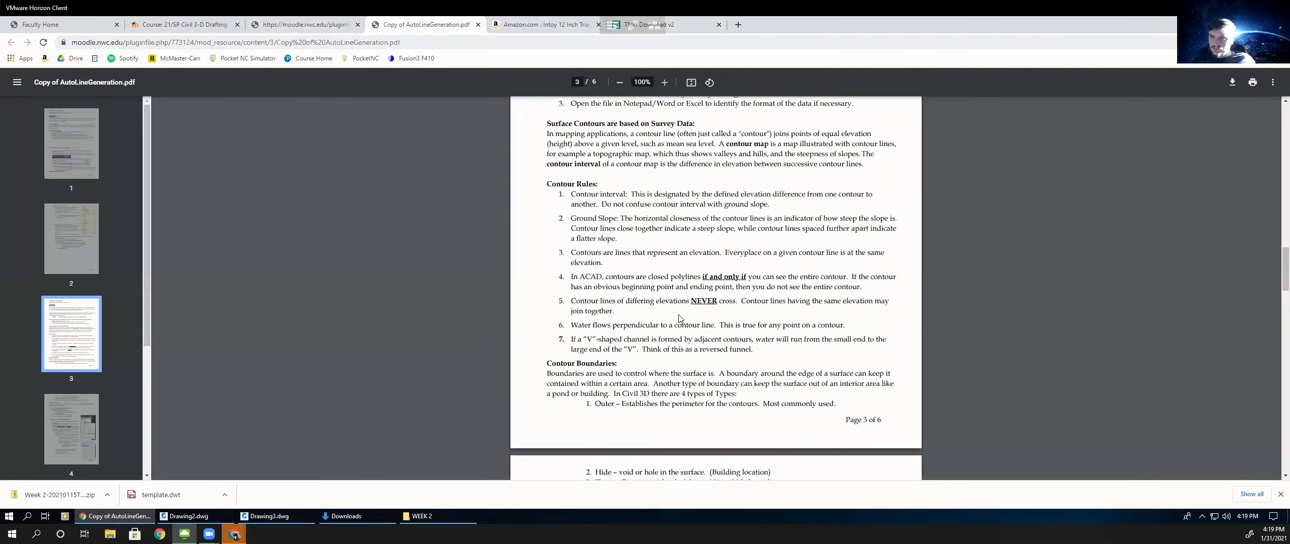
{"action": "scroll", "coordinate": [678, 317], "scroll_direction": "down", "scroll_amount": 1}
{"action": "scroll", "coordinate": [640, 309], "scroll_direction": "down", "scroll_amount": 1}
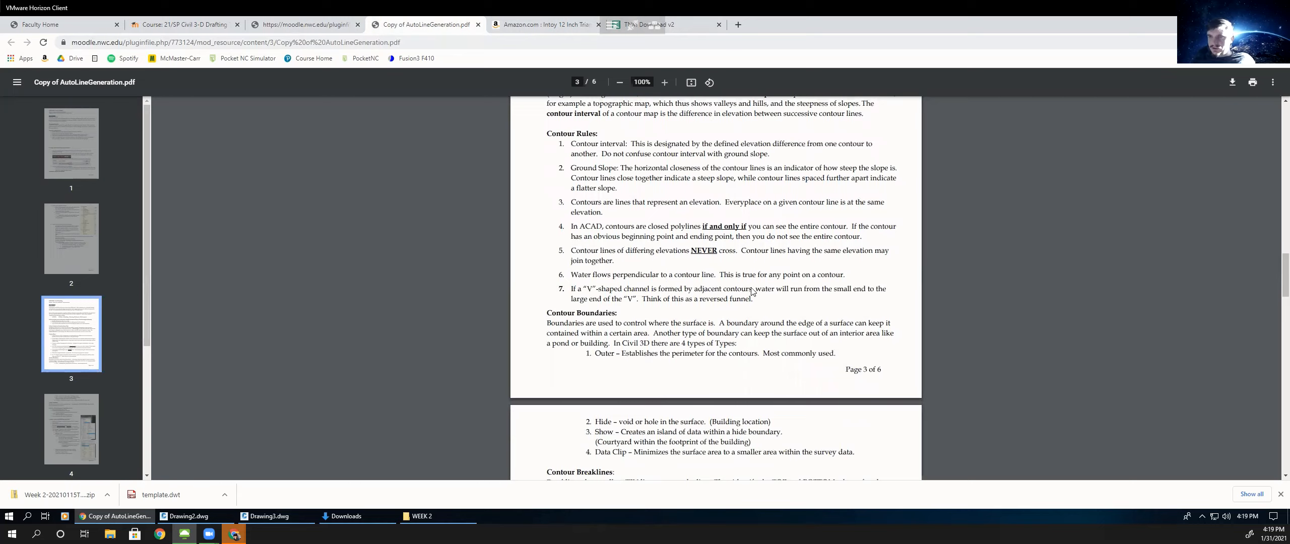
{"action": "left_click_drag", "start_coordinate": [837, 290], "coordinate": [749, 290]}
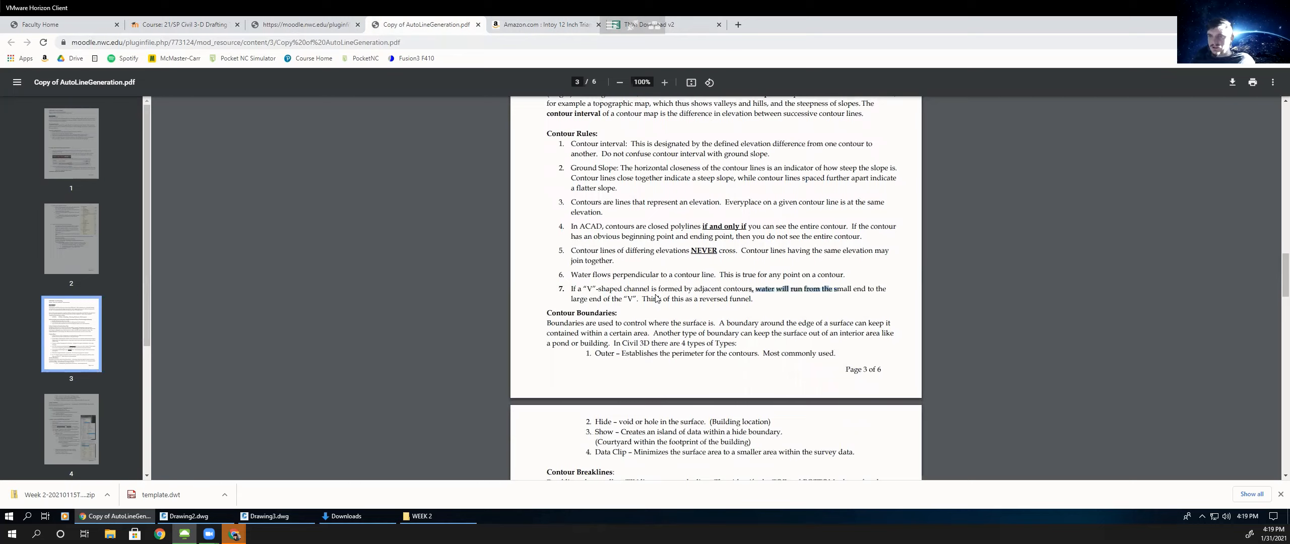
{"action": "left_click", "coordinate": [689, 286]}
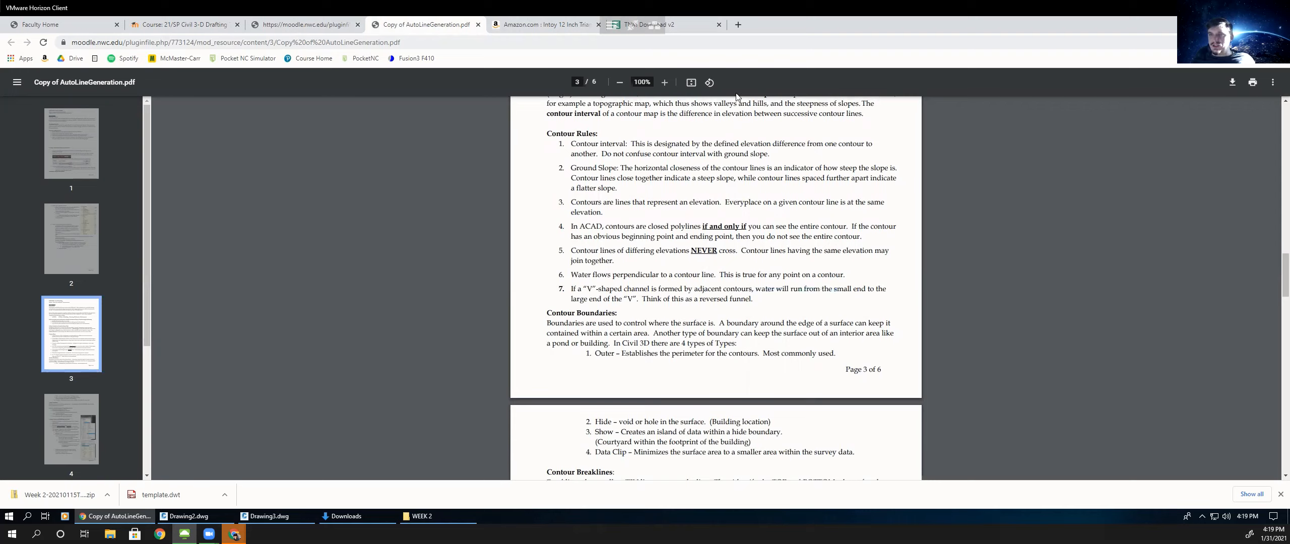
{"action": "scroll", "coordinate": [876, 201], "scroll_direction": "up", "scroll_amount": 2}
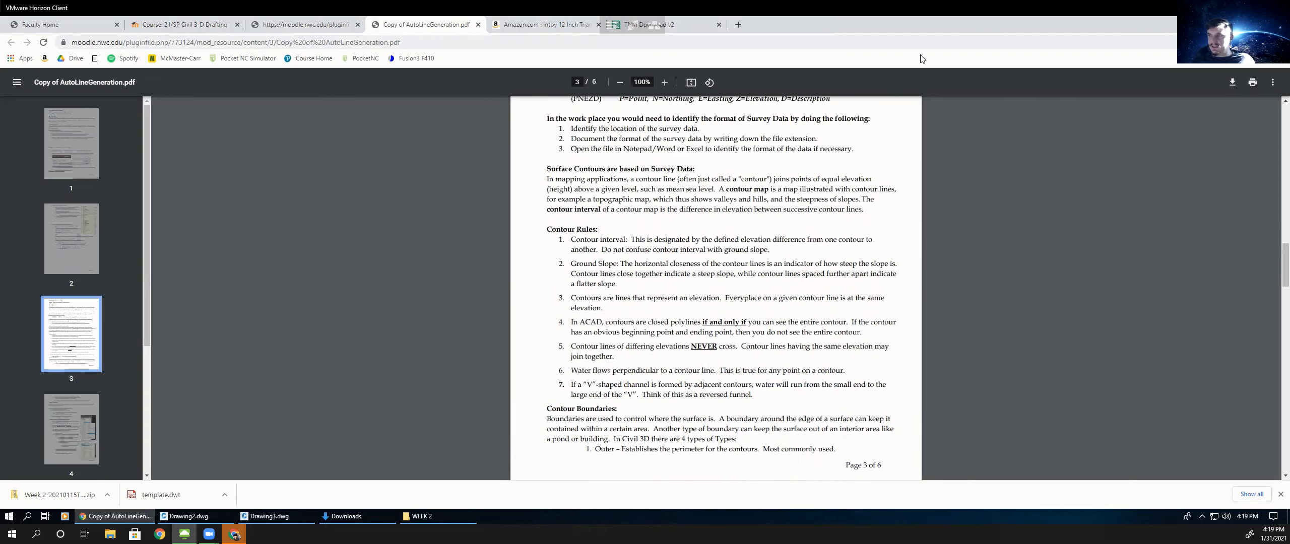
{"action": "scroll", "coordinate": [715, 252], "scroll_direction": "down", "scroll_amount": 2}
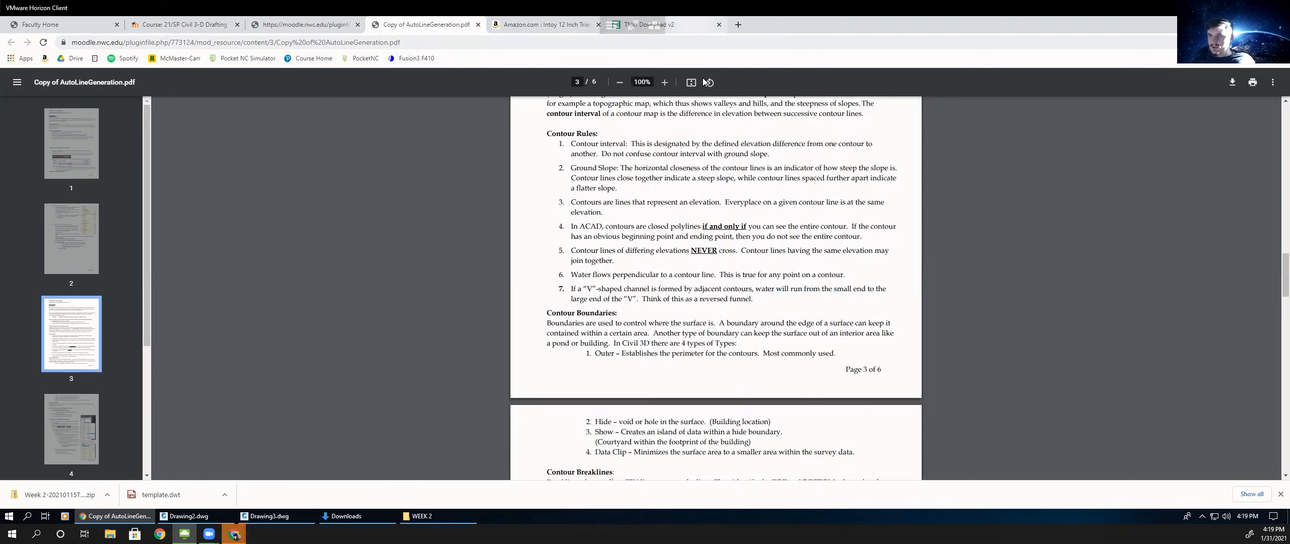
{"action": "left_click", "coordinate": [655, 24]}
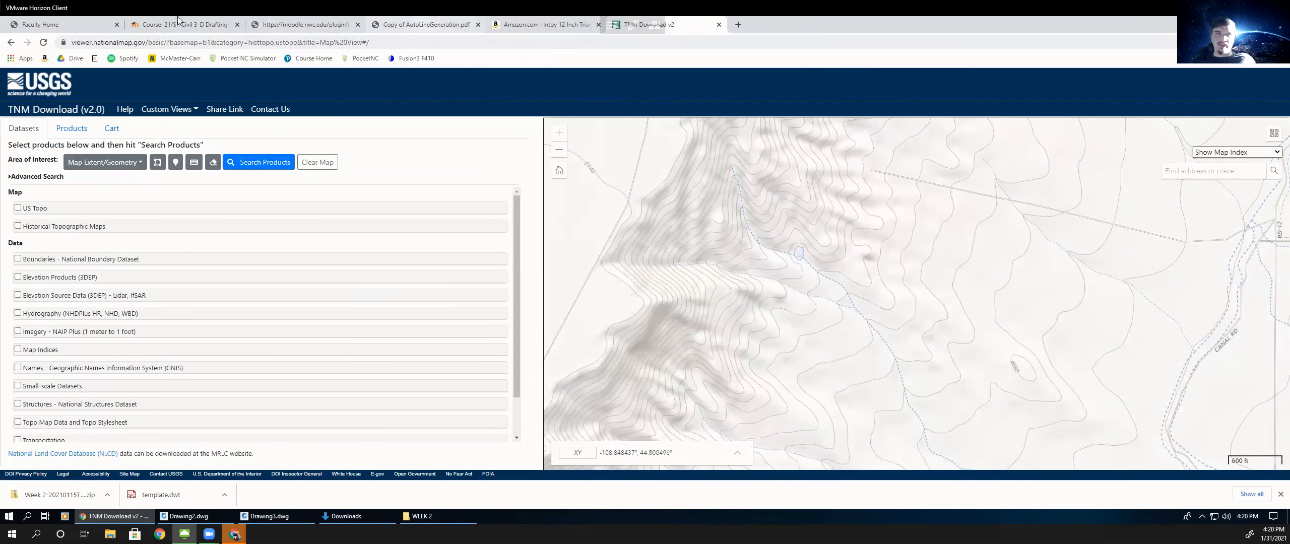
- Return to Copy of AutoLineGeneration.pdf and read the Contour Boundaries section covering the Outer, Hide, Show and Data Clip types
{"action": "left_click", "coordinate": [430, 26]}
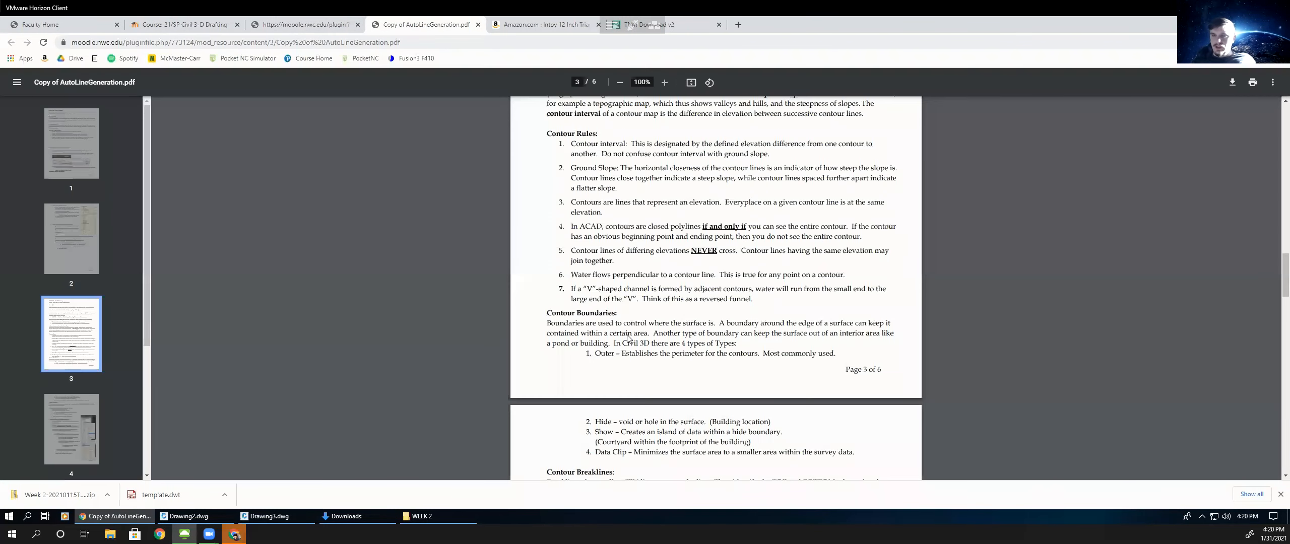
{"action": "scroll", "coordinate": [627, 337], "scroll_direction": "down", "scroll_amount": 2}
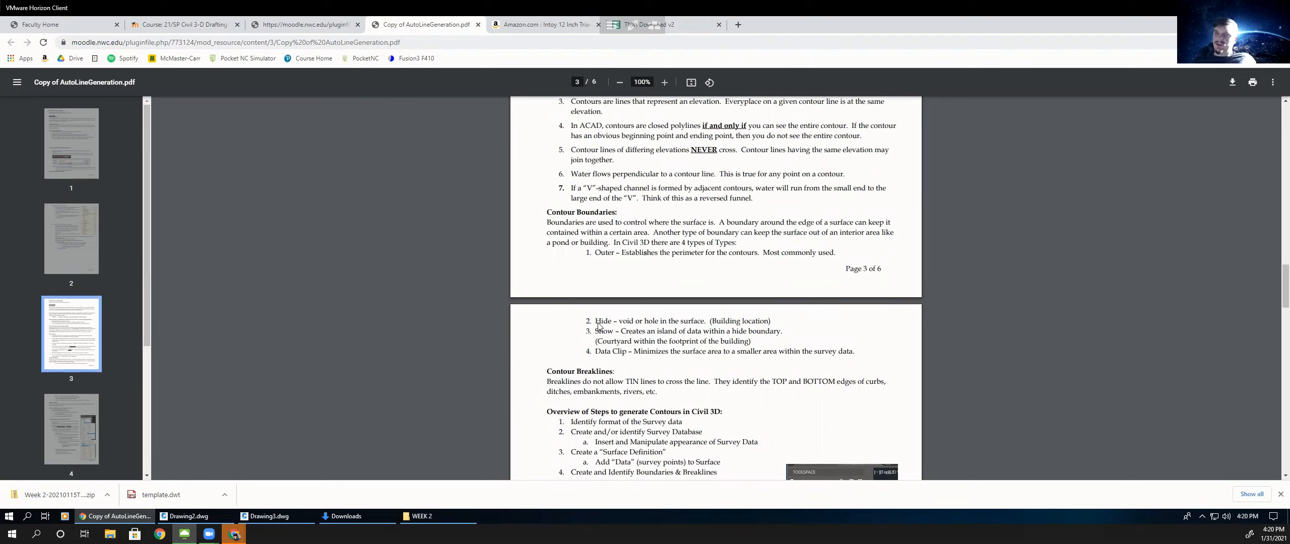
{"action": "left_click_drag", "start_coordinate": [589, 326], "coordinate": [598, 348]}
{"action": "left_click", "coordinate": [599, 352]}
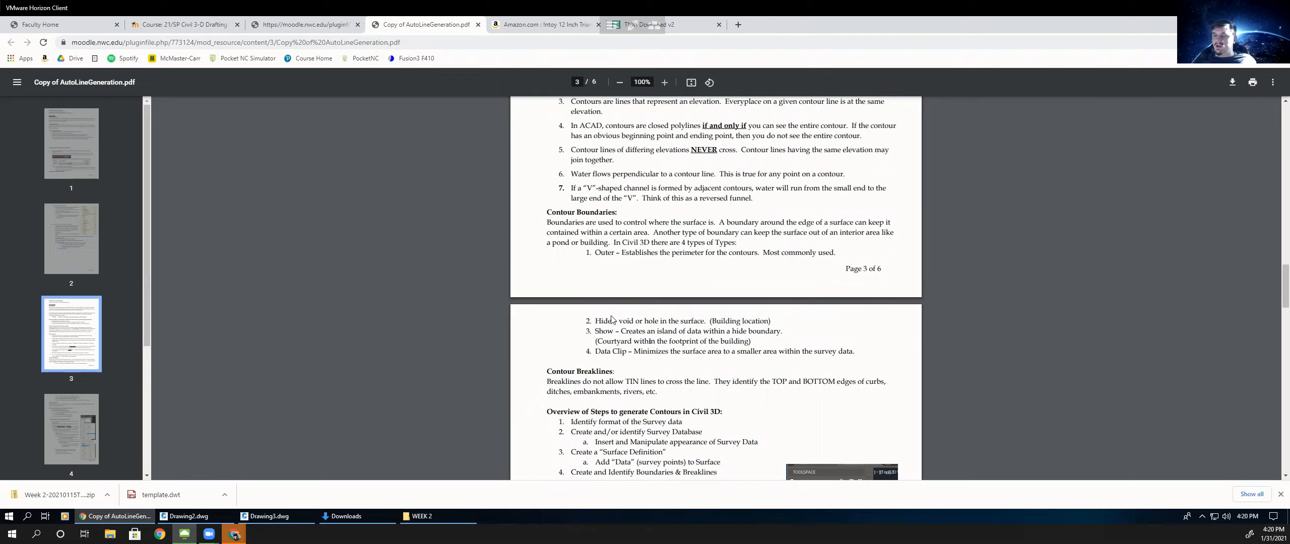
{"action": "left_click_drag", "start_coordinate": [710, 321], "coordinate": [768, 320]}
{"action": "left_click", "coordinate": [768, 320]}
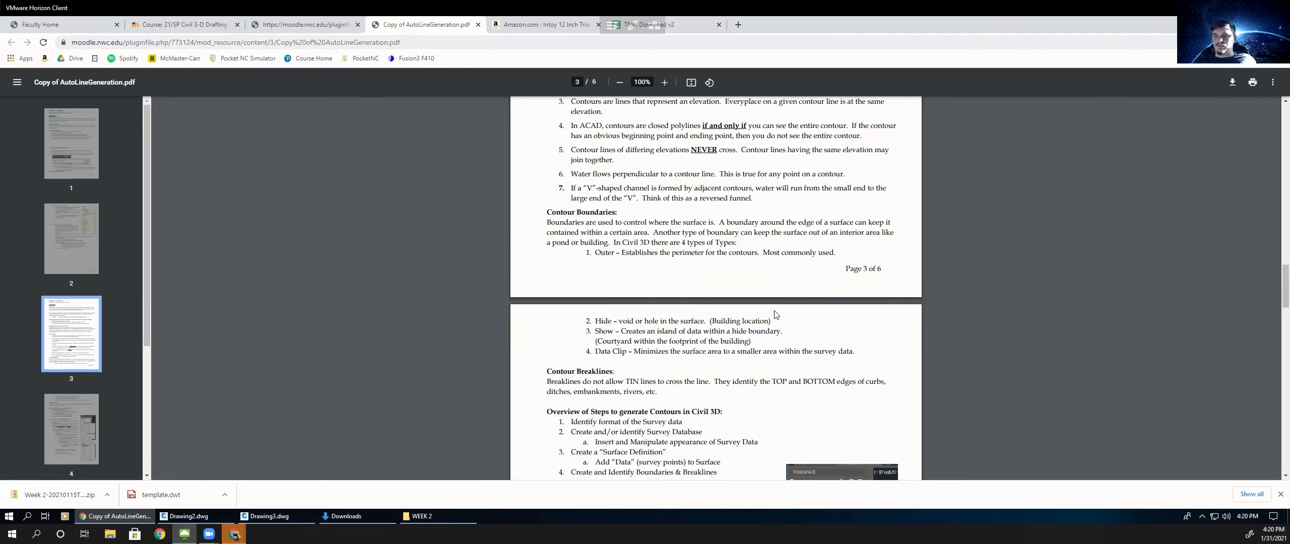
- Read page 4's sections on contour breaklines, the steps to generate contours, and creating a surface and modifying point styles
{"action": "scroll", "coordinate": [688, 318], "scroll_direction": "down", "scroll_amount": 1}
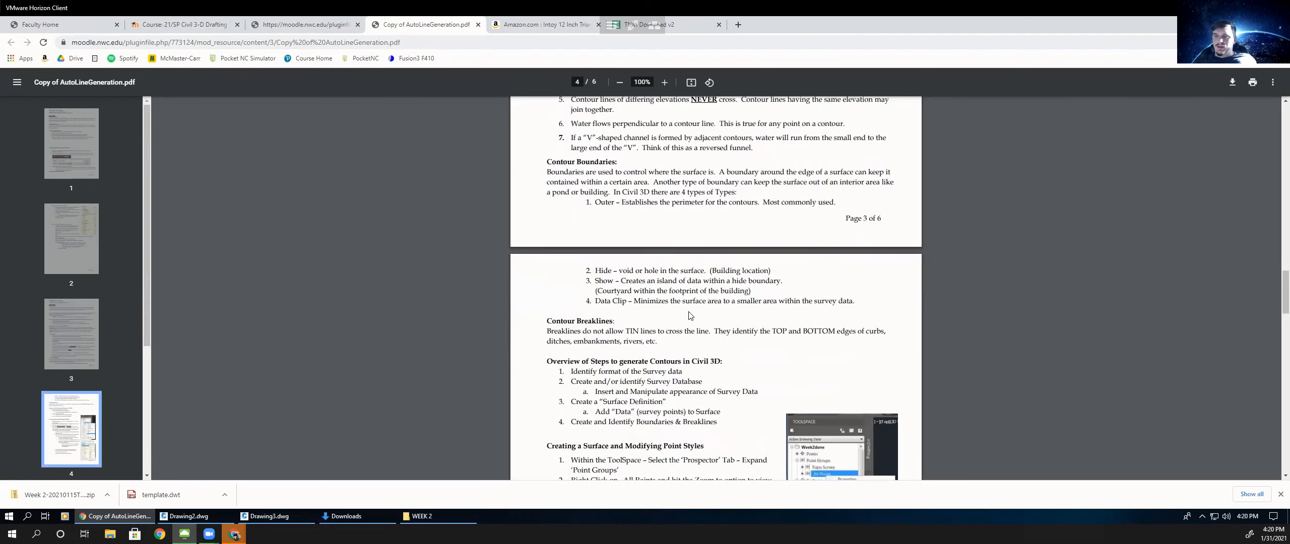
{"action": "scroll", "coordinate": [690, 313], "scroll_direction": "down", "scroll_amount": 1}
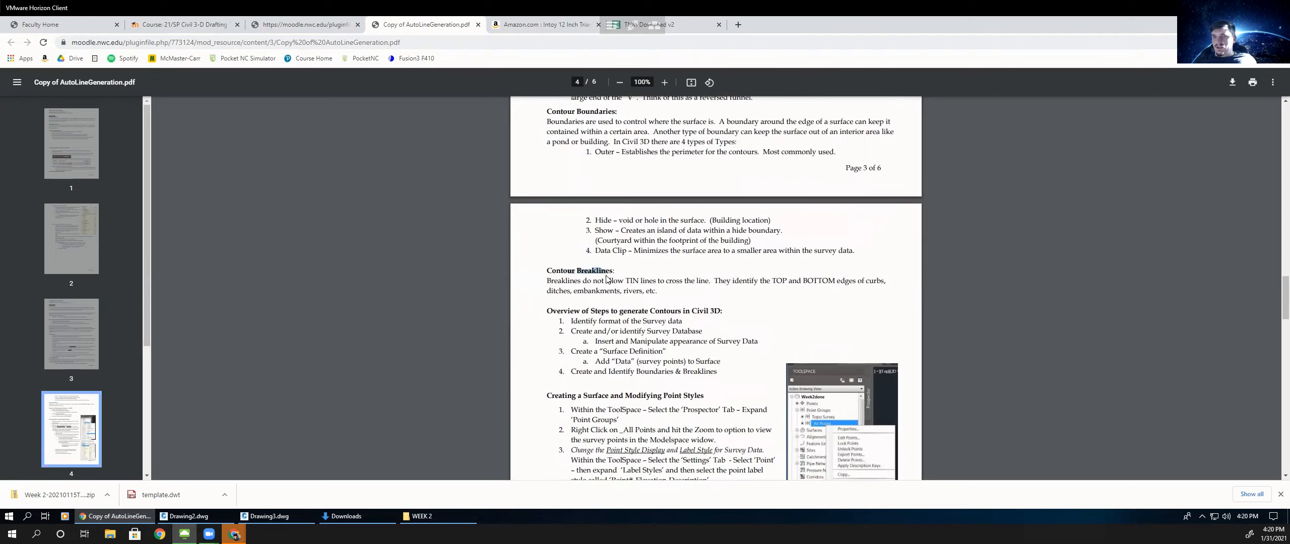
{"action": "left_click_drag", "start_coordinate": [592, 281], "coordinate": [589, 271]}
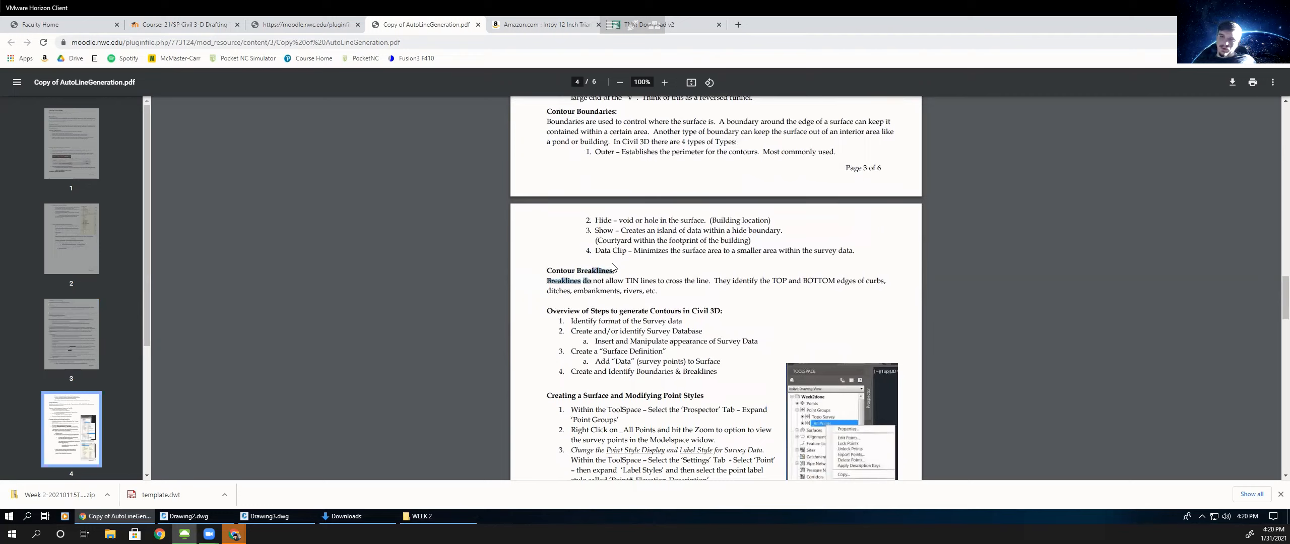
{"action": "left_click", "coordinate": [606, 281]}
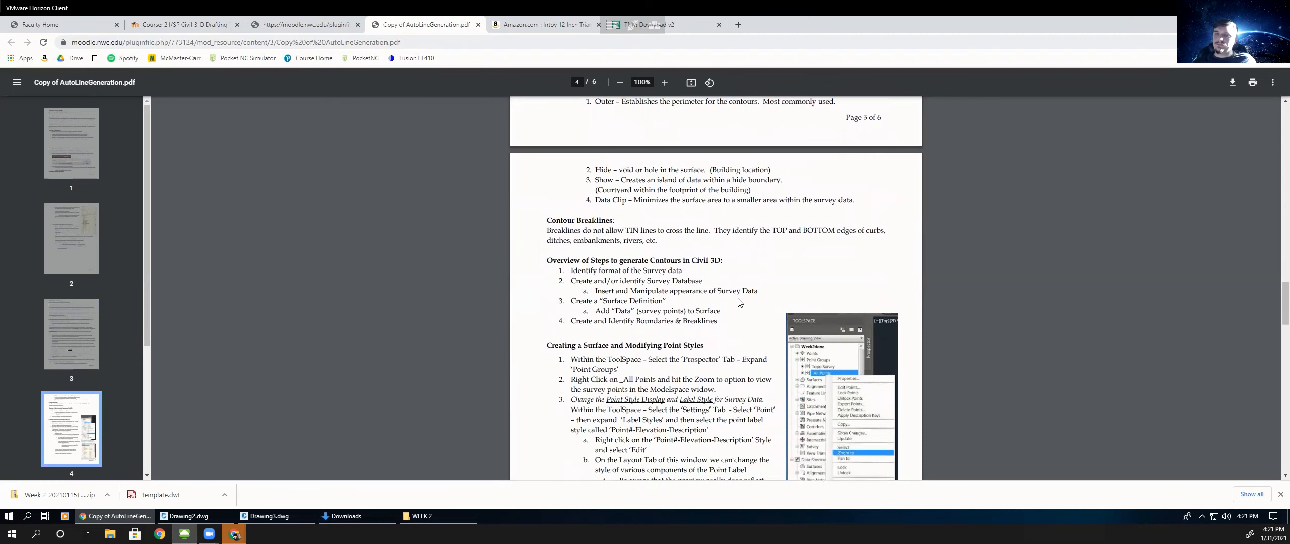
{"action": "scroll", "coordinate": [739, 289], "scroll_direction": "down", "scroll_amount": 2}
{"action": "scroll", "coordinate": [738, 289], "scroll_direction": "down", "scroll_amount": 1}
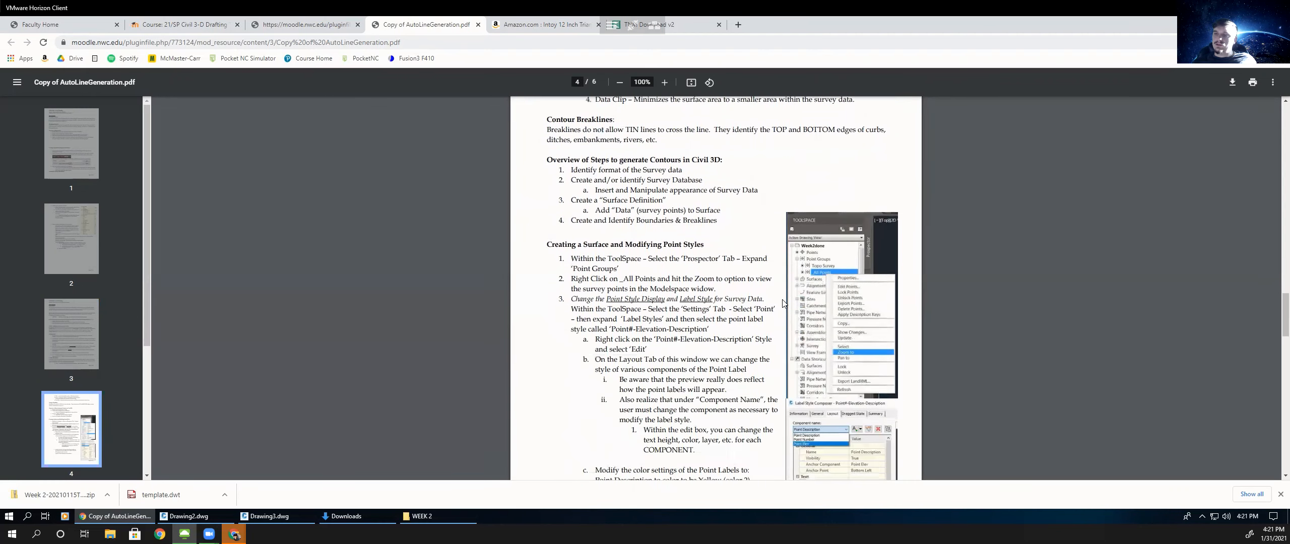
{"action": "scroll", "coordinate": [776, 294], "scroll_direction": "down", "scroll_amount": 1}
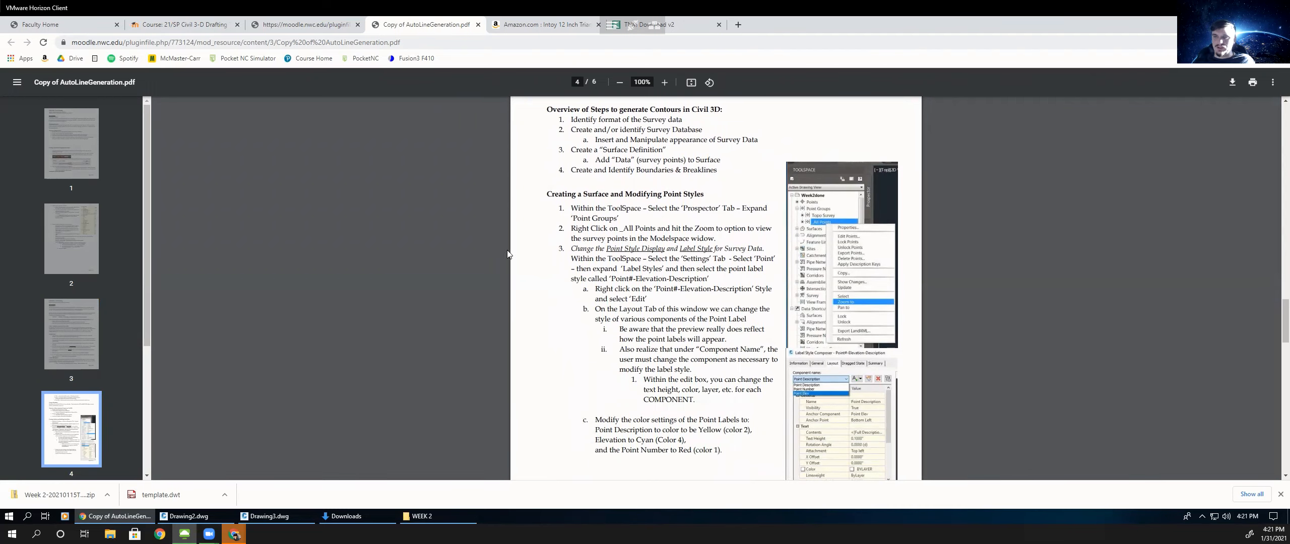
- Switch to Drawing3 in Civil 3D, start creating a TIN surface, name it EG, and select its style setting
{"action": "left_click", "coordinate": [268, 516]}
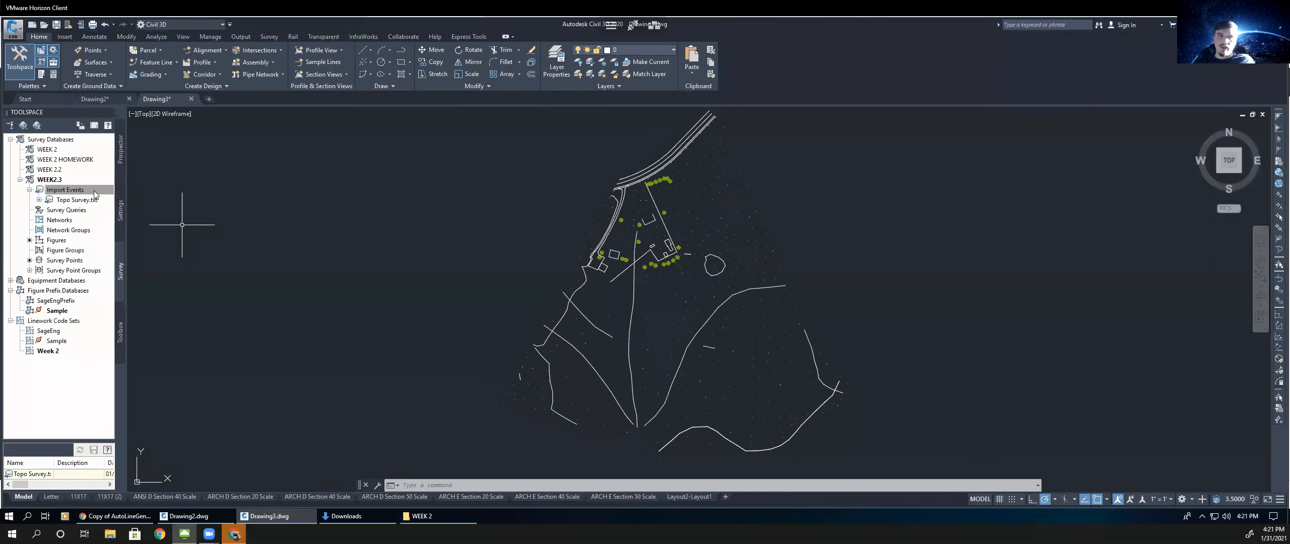
{"action": "left_click", "coordinate": [78, 191]}
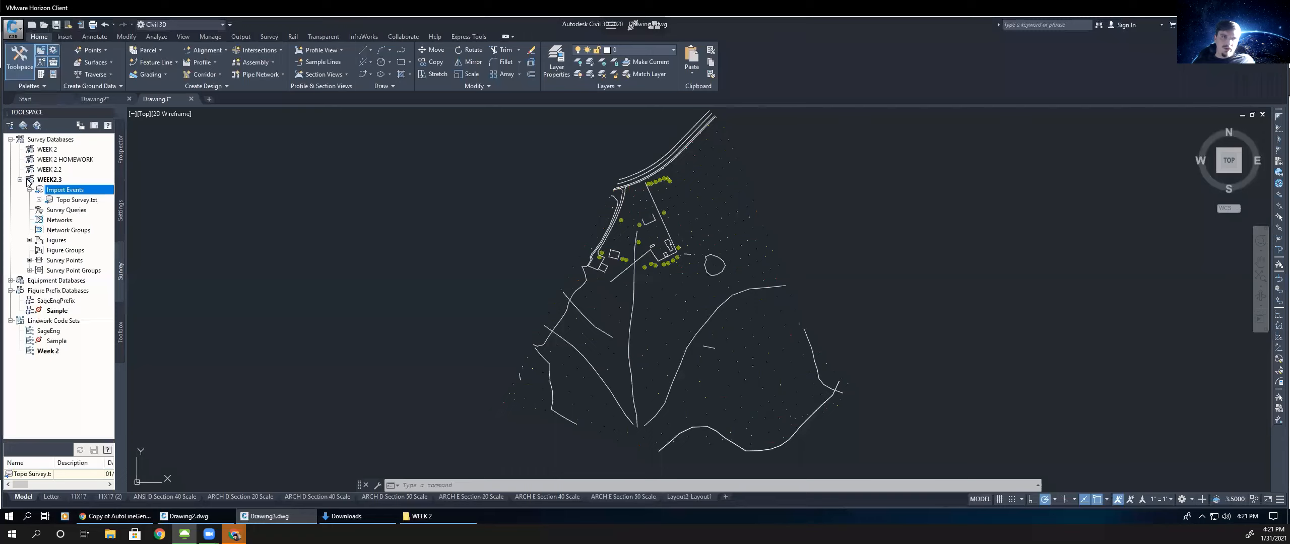
{"action": "left_click", "coordinate": [121, 154]}
{"action": "left_click", "coordinate": [40, 181]}
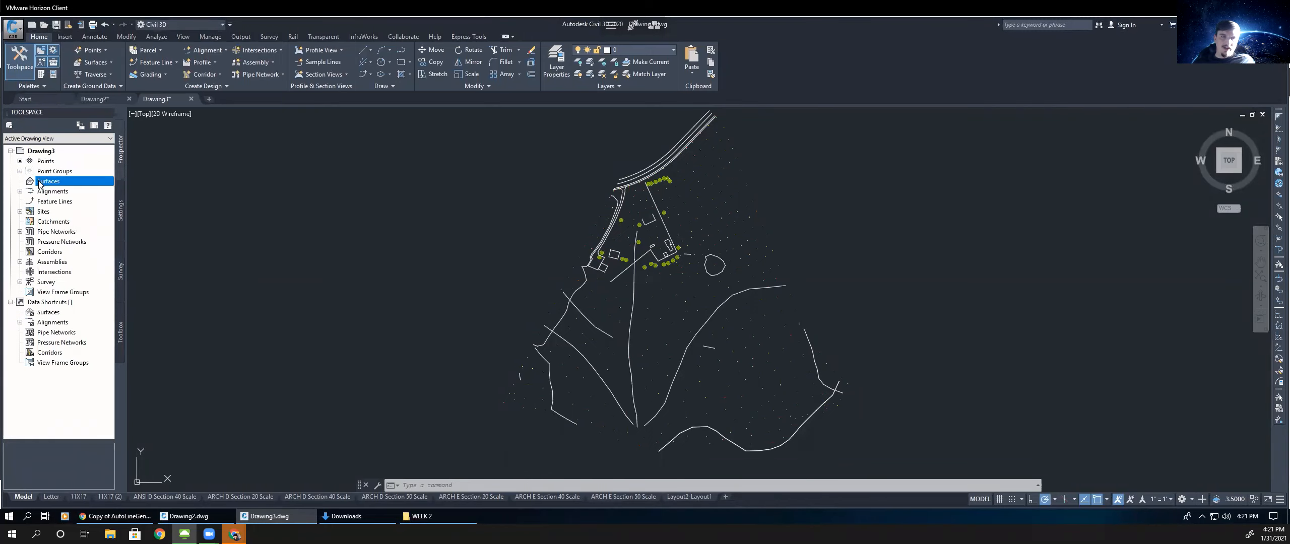
{"action": "right_click", "coordinate": [40, 183]}
{"action": "left_click", "coordinate": [63, 188]}
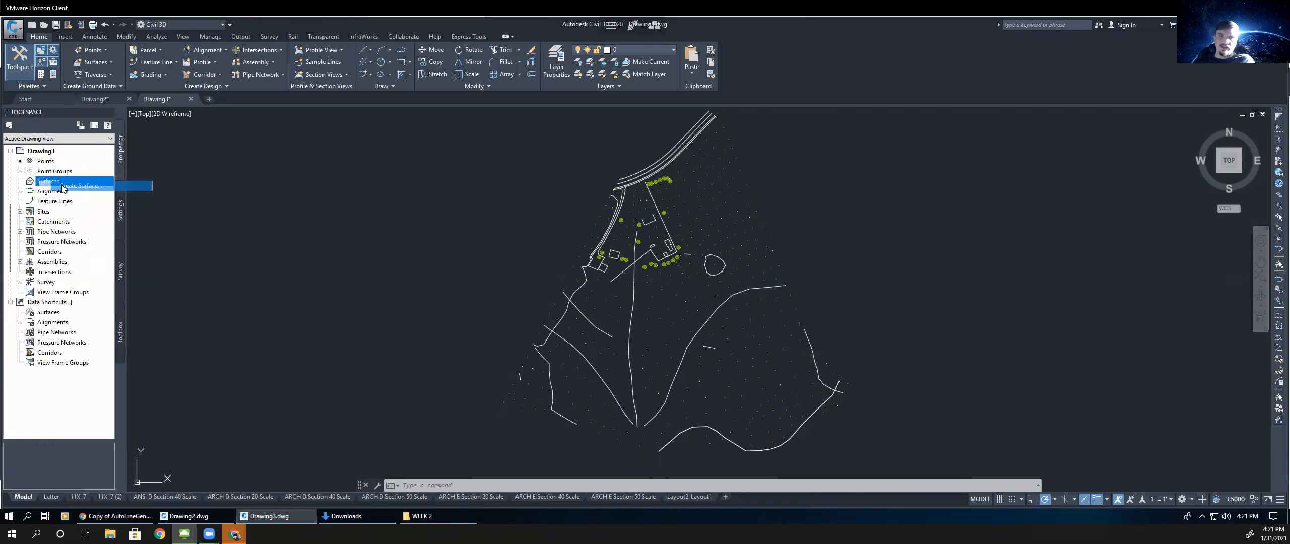
{"action": "left_click", "coordinate": [693, 236]}
{"action": "type", "text": "EG"}
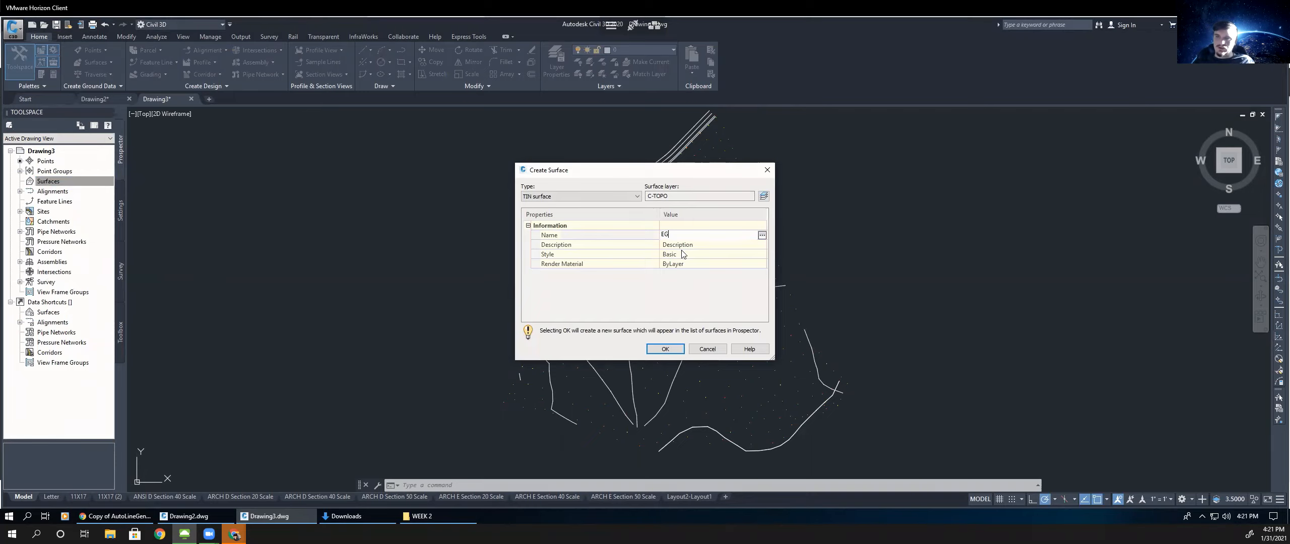
{"action": "key", "text": "Return"}
{"action": "left_click", "coordinate": [722, 253]}
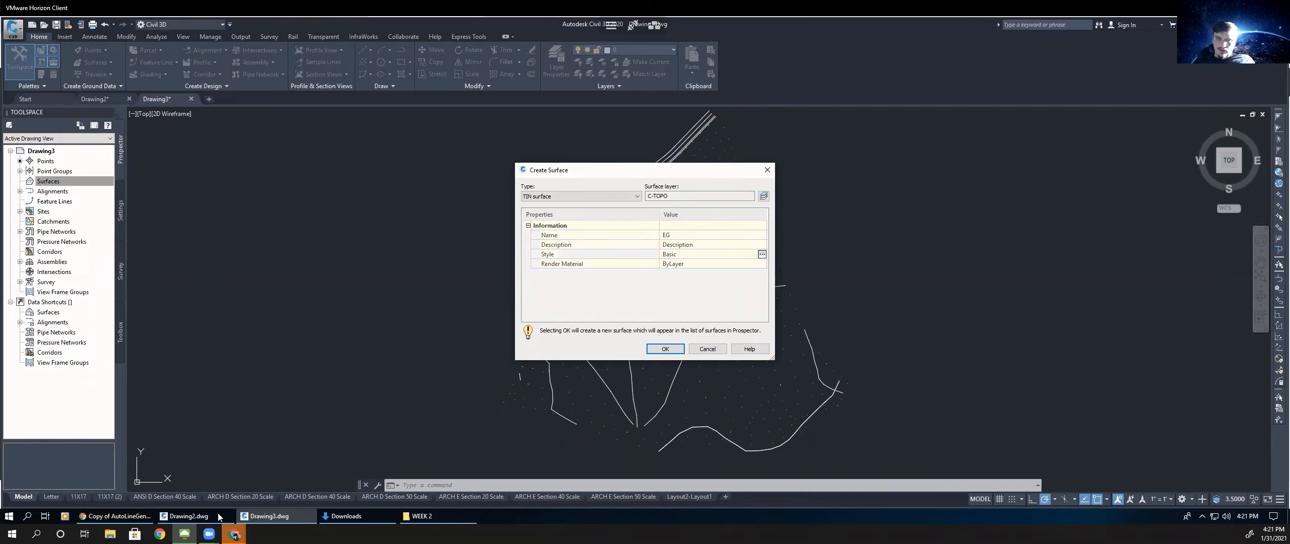
- Return to Copy of AutoLineGeneration.pdf and read the surface definition instructions on page 5 for the required surface style
{"action": "left_click", "coordinate": [115, 516]}
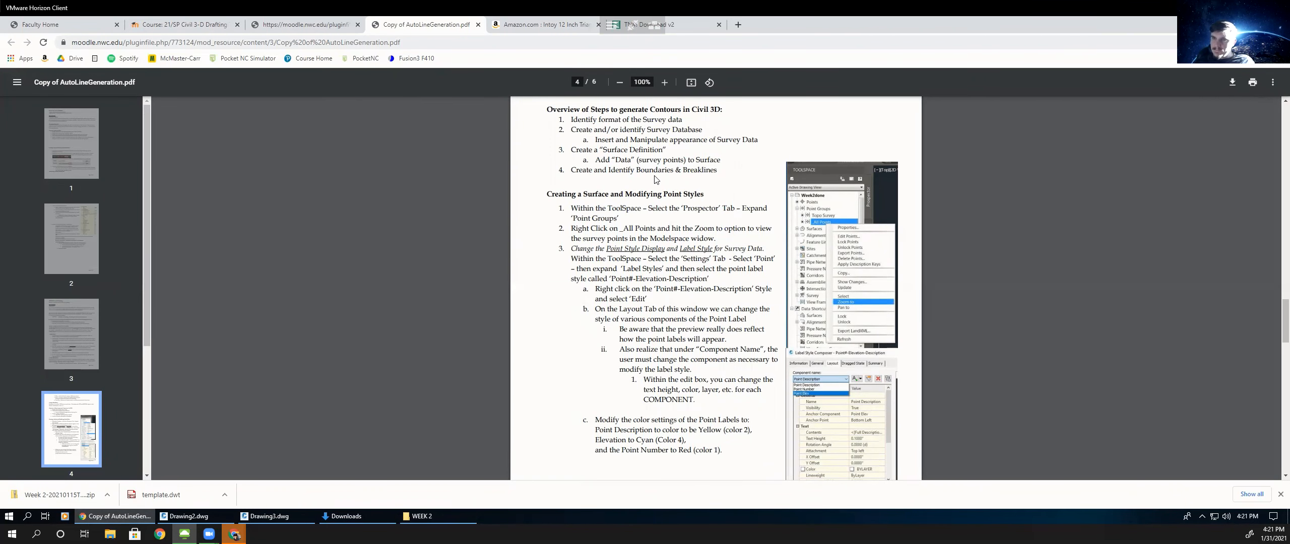
{"action": "scroll", "coordinate": [656, 180], "scroll_direction": "up", "scroll_amount": 1}
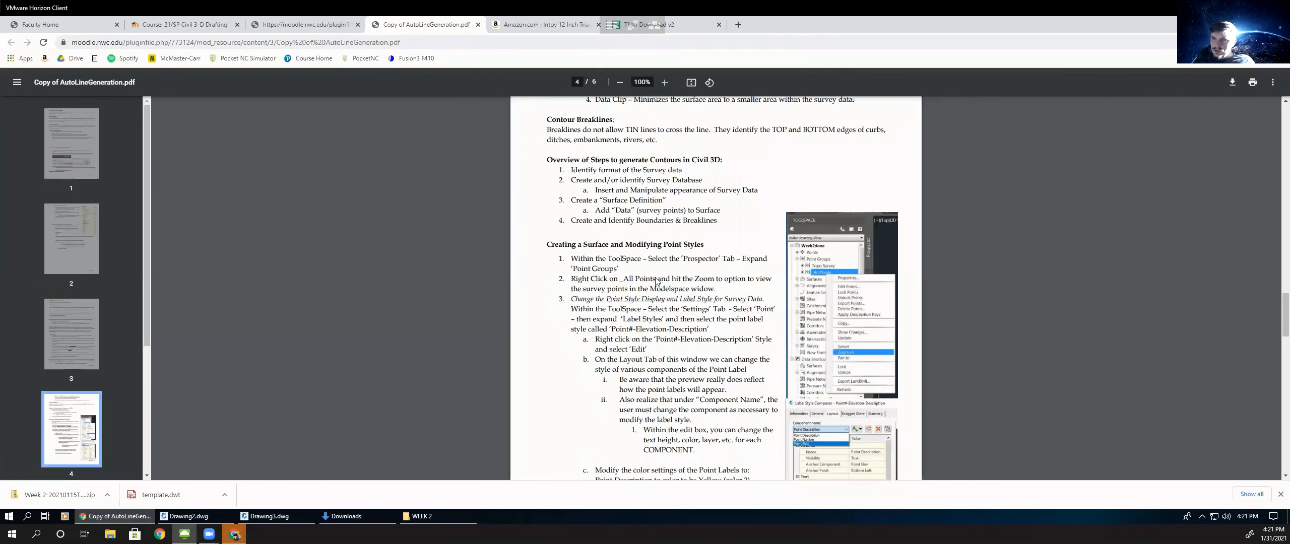
{"action": "scroll", "coordinate": [656, 279], "scroll_direction": "up", "scroll_amount": 2}
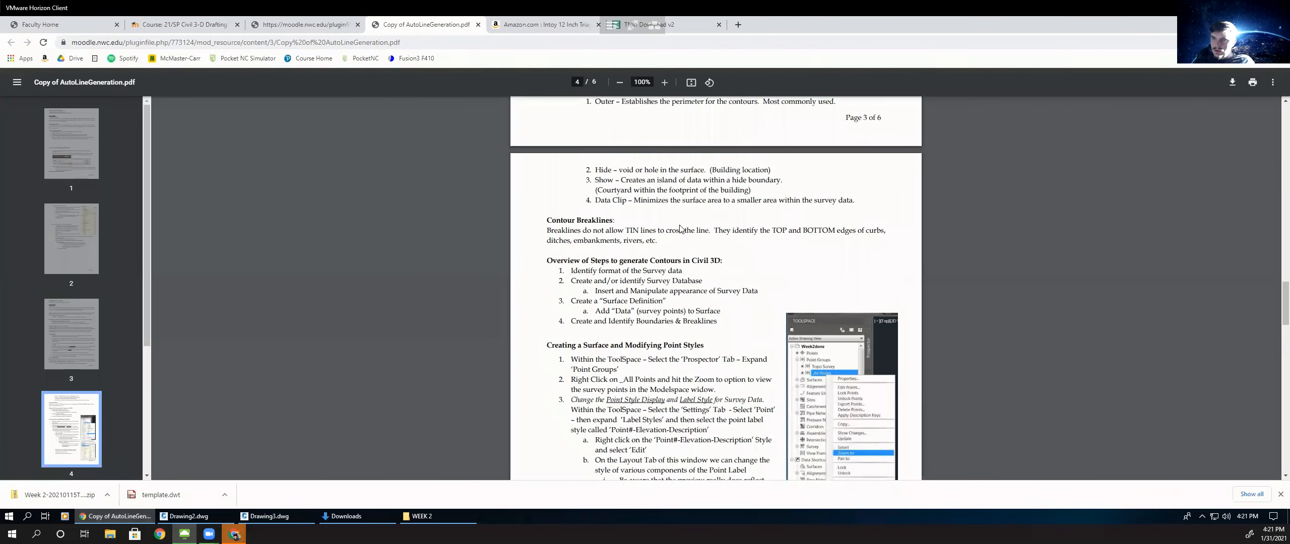
{"action": "scroll", "coordinate": [669, 262], "scroll_direction": "down", "scroll_amount": 1}
{"action": "scroll", "coordinate": [666, 266], "scroll_direction": "down", "scroll_amount": 1}
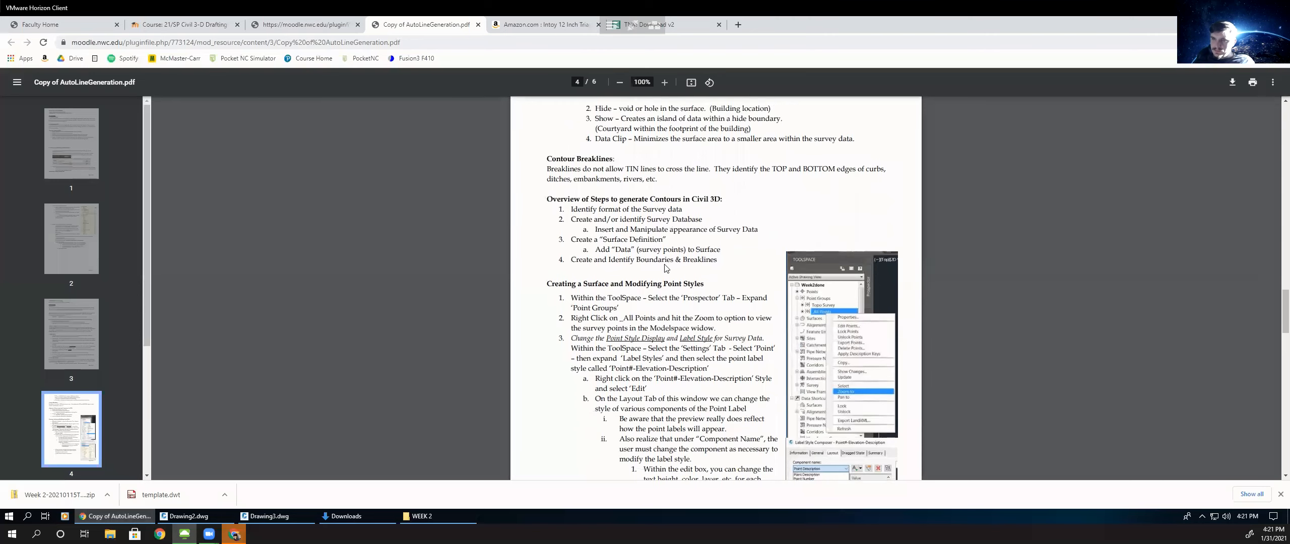
{"action": "scroll", "coordinate": [665, 268], "scroll_direction": "down", "scroll_amount": 3}
{"action": "scroll", "coordinate": [665, 267], "scroll_direction": "down", "scroll_amount": 1}
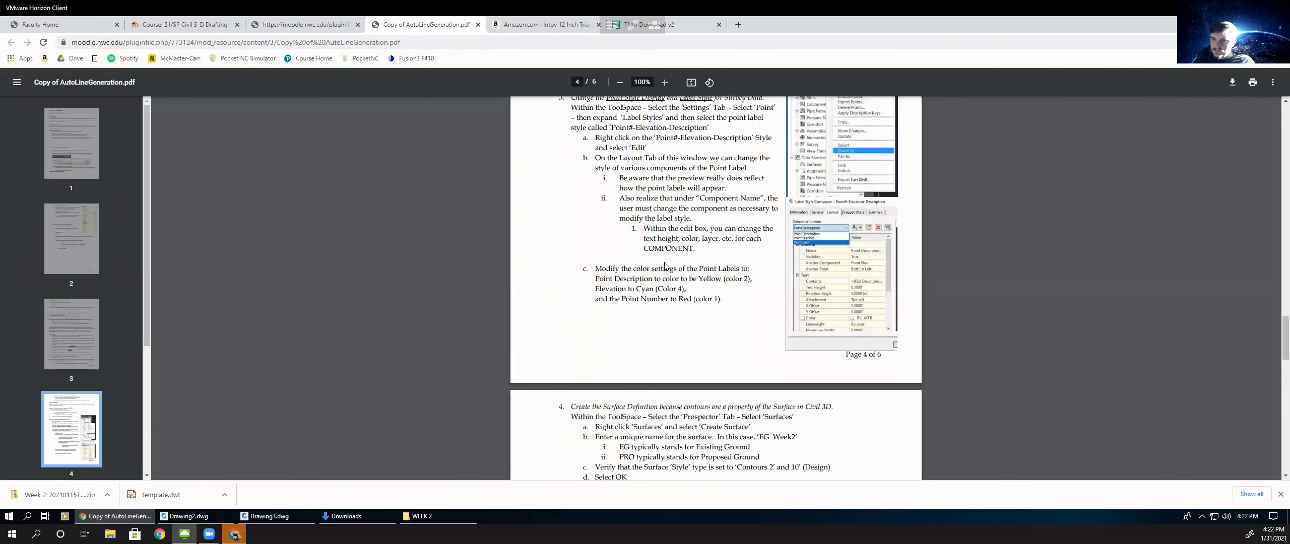
{"action": "scroll", "coordinate": [664, 267], "scroll_direction": "down", "scroll_amount": 1}
{"action": "scroll", "coordinate": [665, 268], "scroll_direction": "down", "scroll_amount": 1}
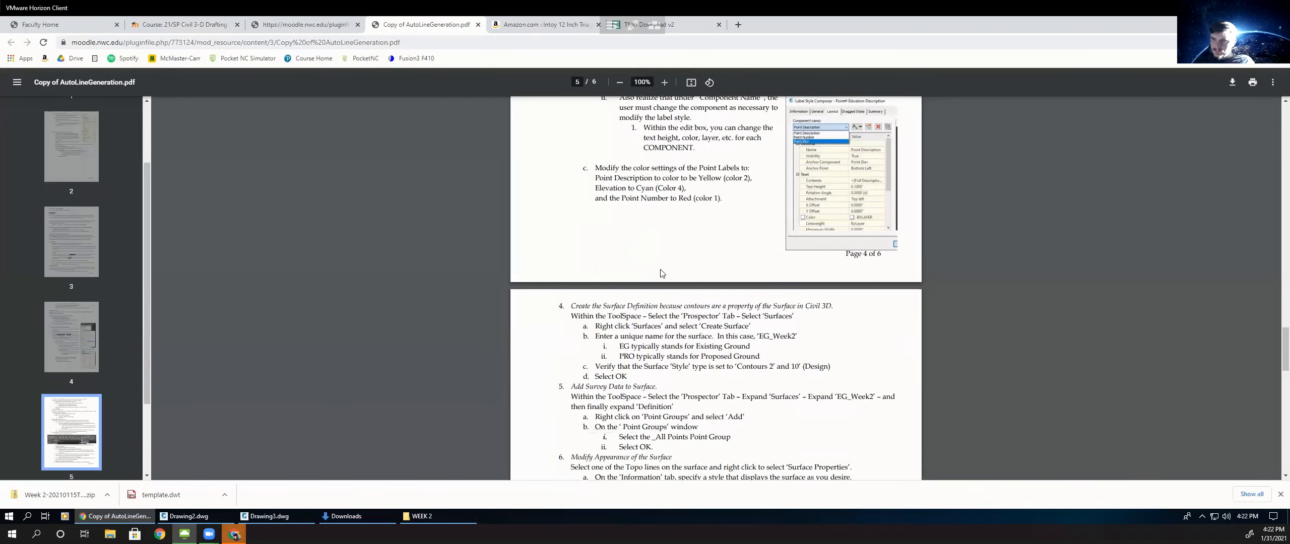
{"action": "scroll", "coordinate": [666, 272], "scroll_direction": "down", "scroll_amount": 1}
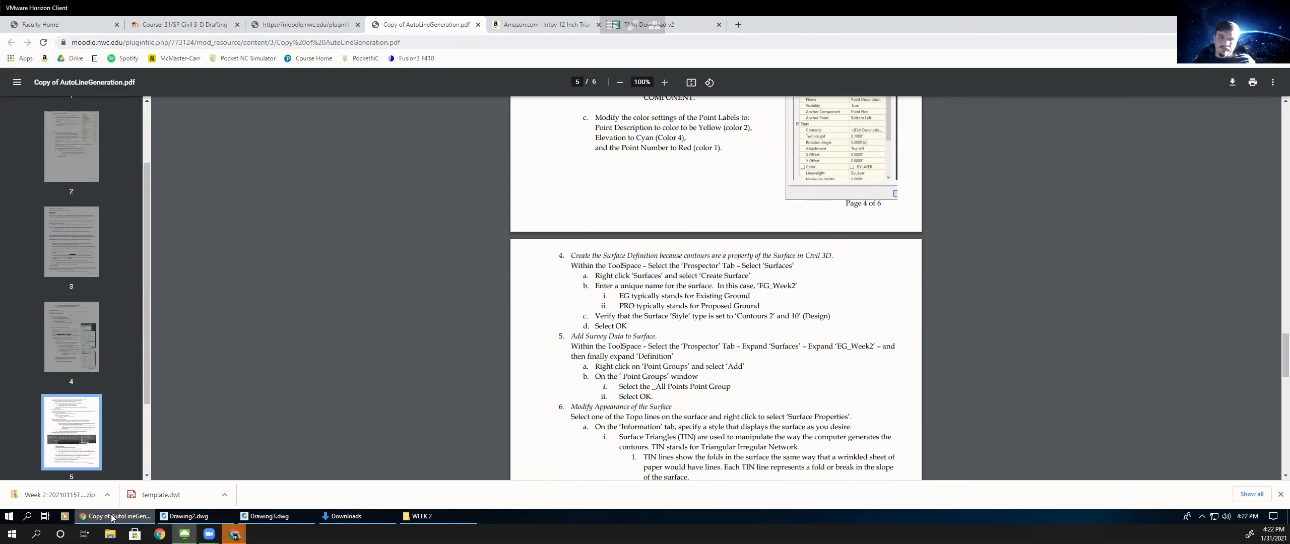
- Switch back to Drawing3, set the EG surface's style to Contours 2' and 10' (Design), and create the surface
{"action": "key", "text": "alt+Tab"}
{"action": "left_click", "coordinate": [756, 255]}
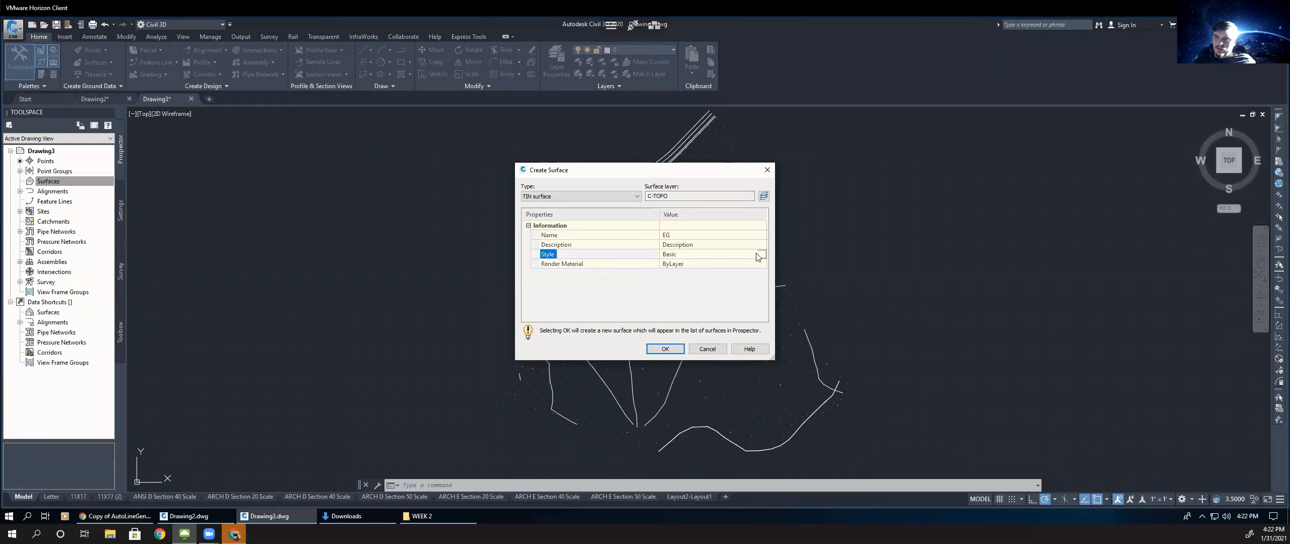
{"action": "left_click", "coordinate": [762, 254]}
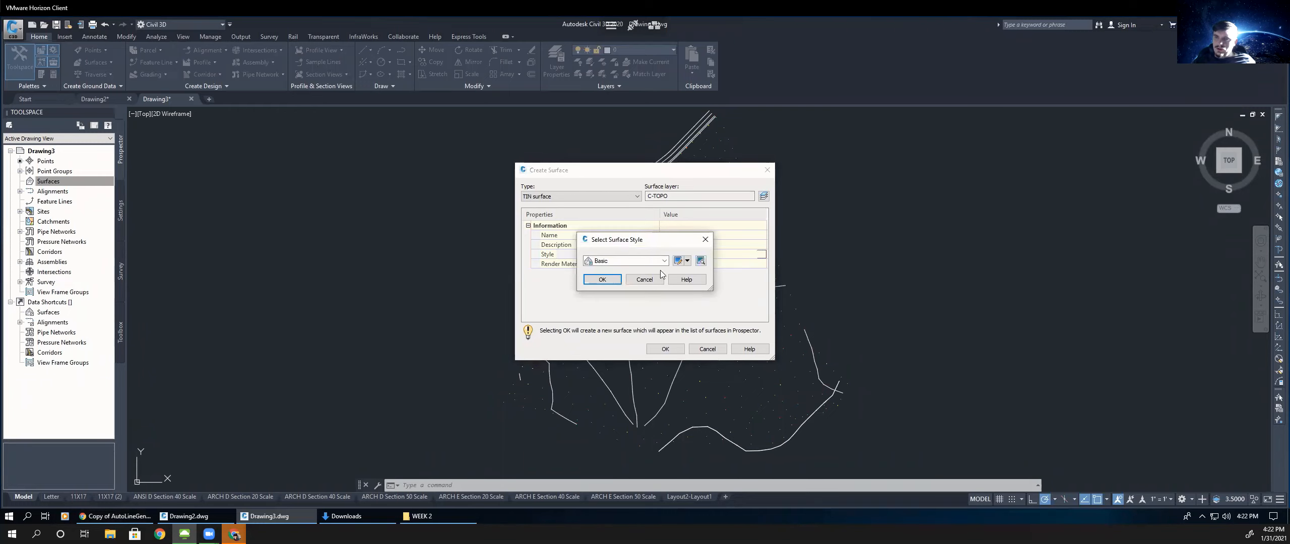
{"action": "left_click", "coordinate": [664, 261]}
{"action": "key", "text": "Down"}
{"action": "key", "text": "Down"}
{"action": "key", "text": "Down"}
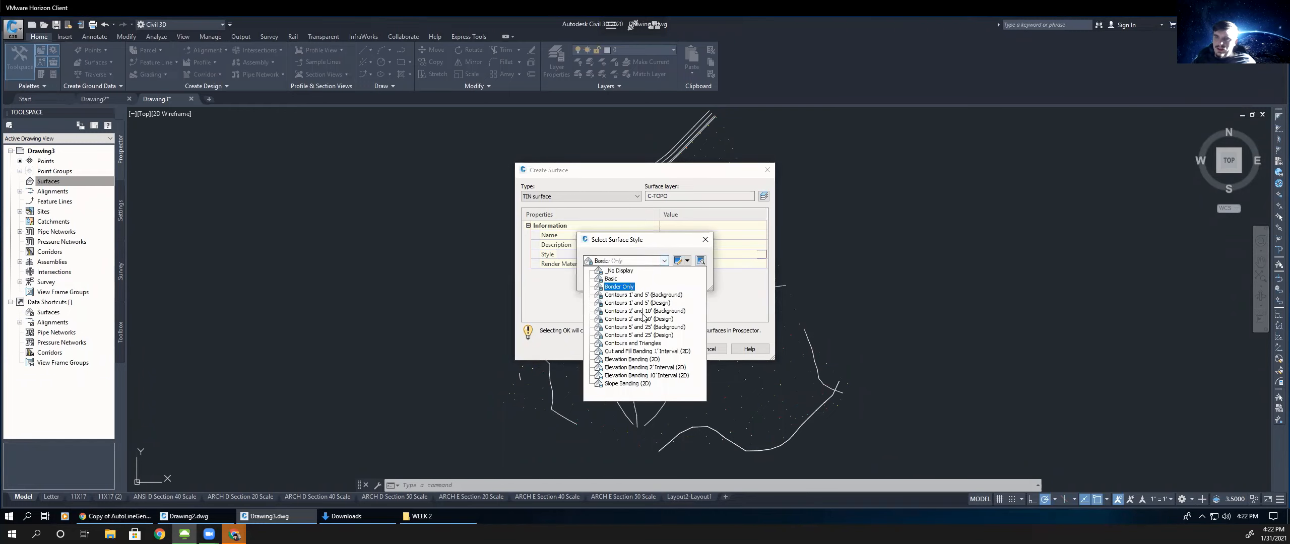
{"action": "key", "text": "Down"}
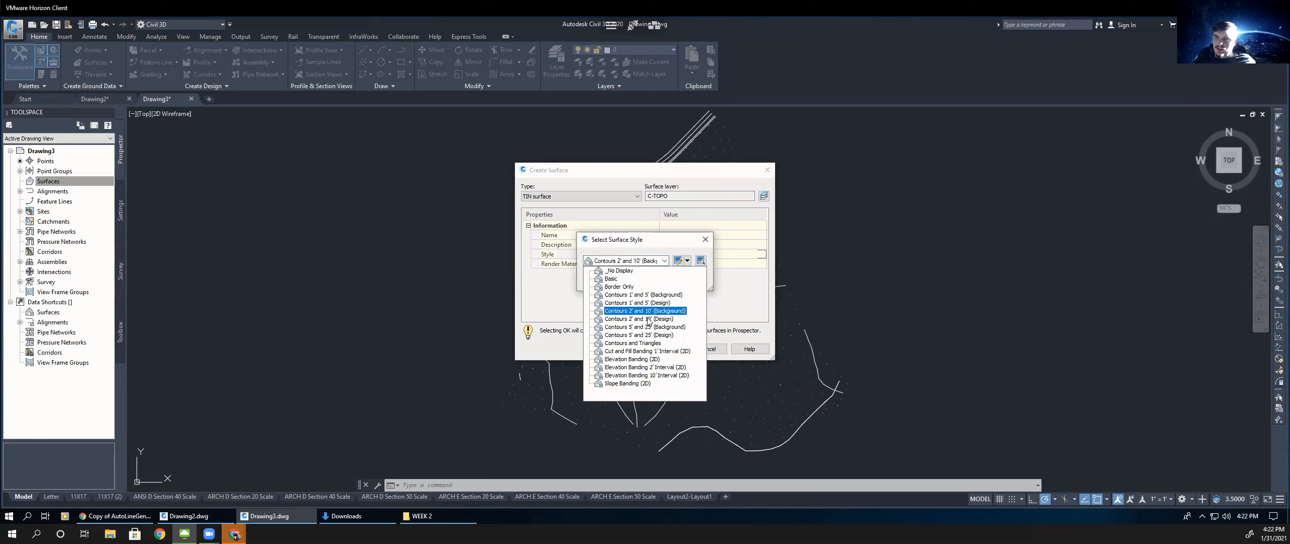
{"action": "left_click", "coordinate": [648, 319]}
{"action": "left_click", "coordinate": [609, 281]}
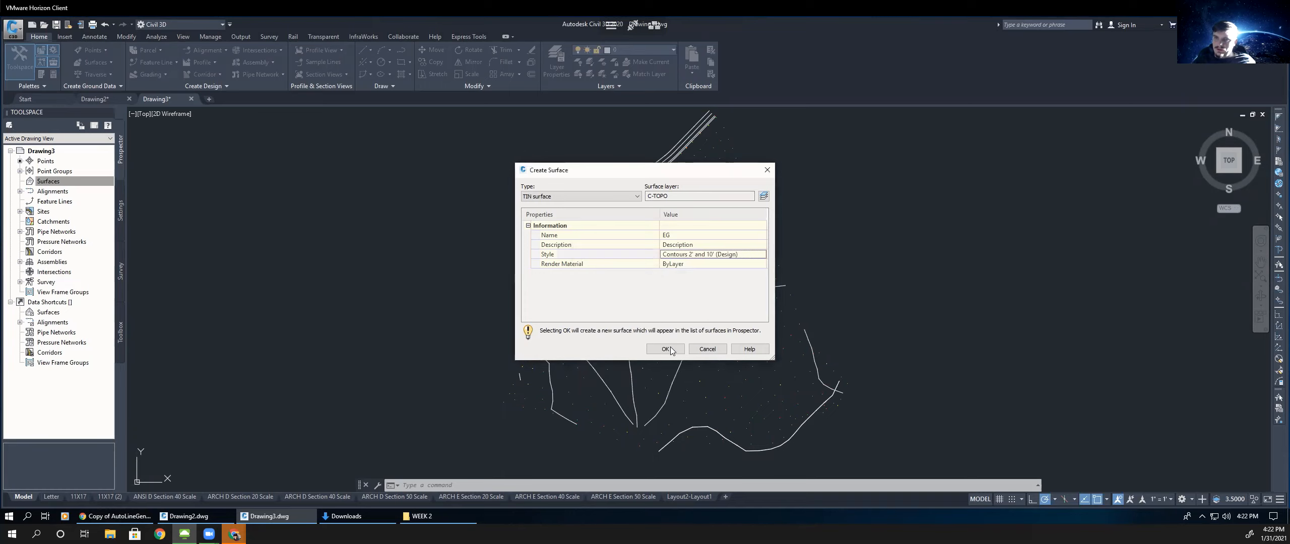
{"action": "left_click", "coordinate": [665, 349]}
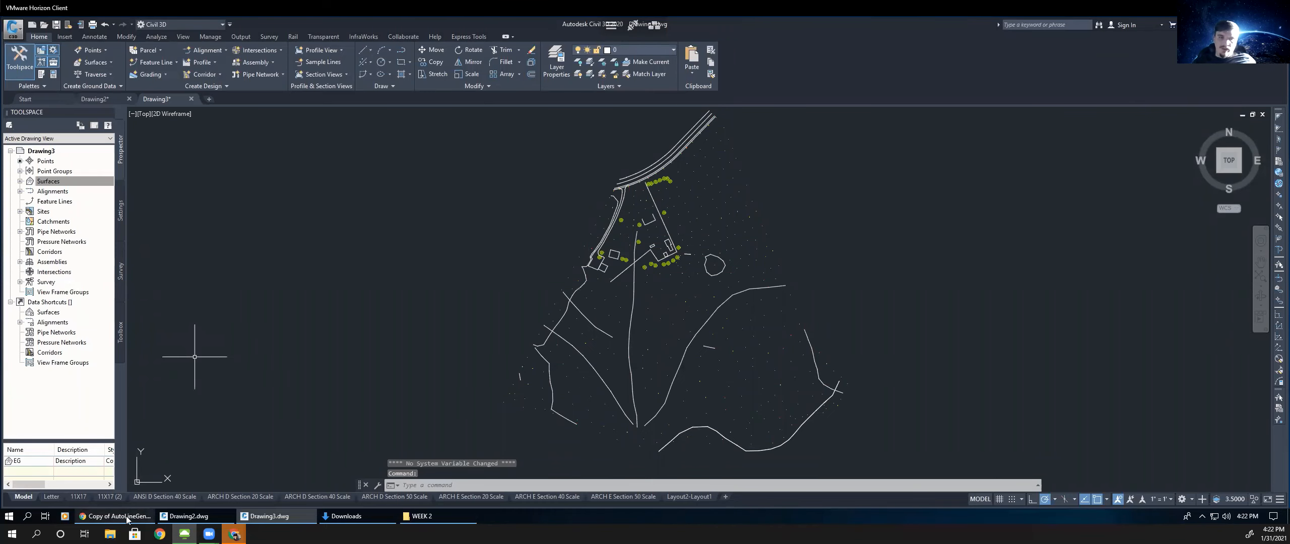
- Go back to page 4 of the PDF and read the instructions for changing the point style display and label style
{"action": "key", "text": "alt+Tab"}
{"action": "scroll", "coordinate": [657, 320], "scroll_direction": "up", "scroll_amount": 6}
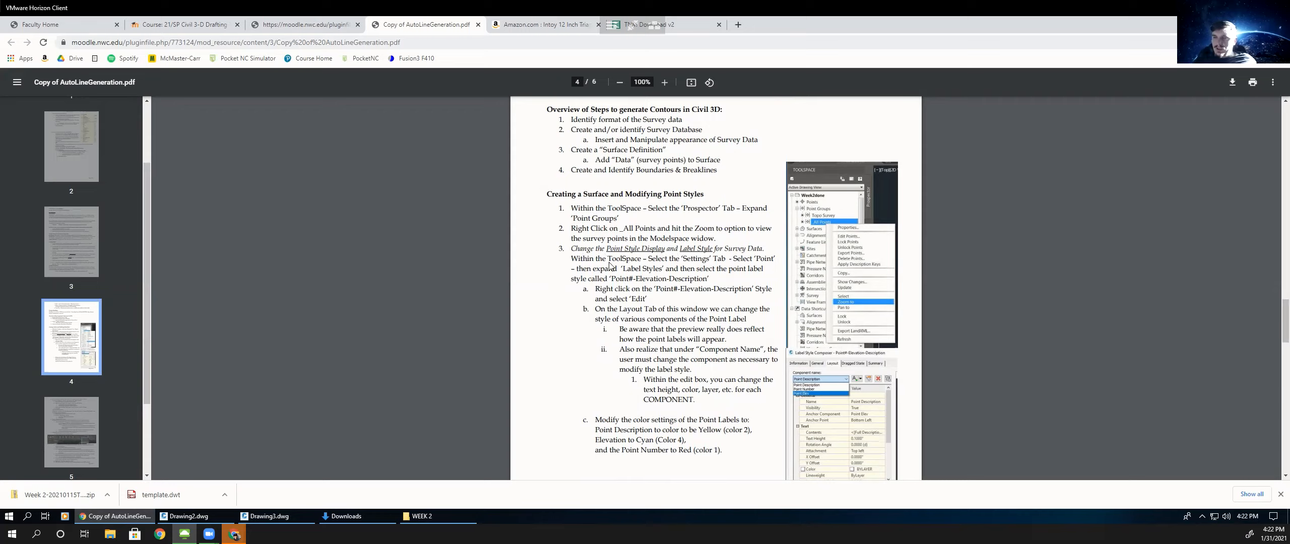
{"action": "left_click_drag", "start_coordinate": [608, 258], "coordinate": [761, 264]}
{"action": "left_click", "coordinate": [739, 268]}
{"action": "left_click_drag", "start_coordinate": [624, 272], "coordinate": [706, 283]}
{"action": "left_click", "coordinate": [611, 283]}
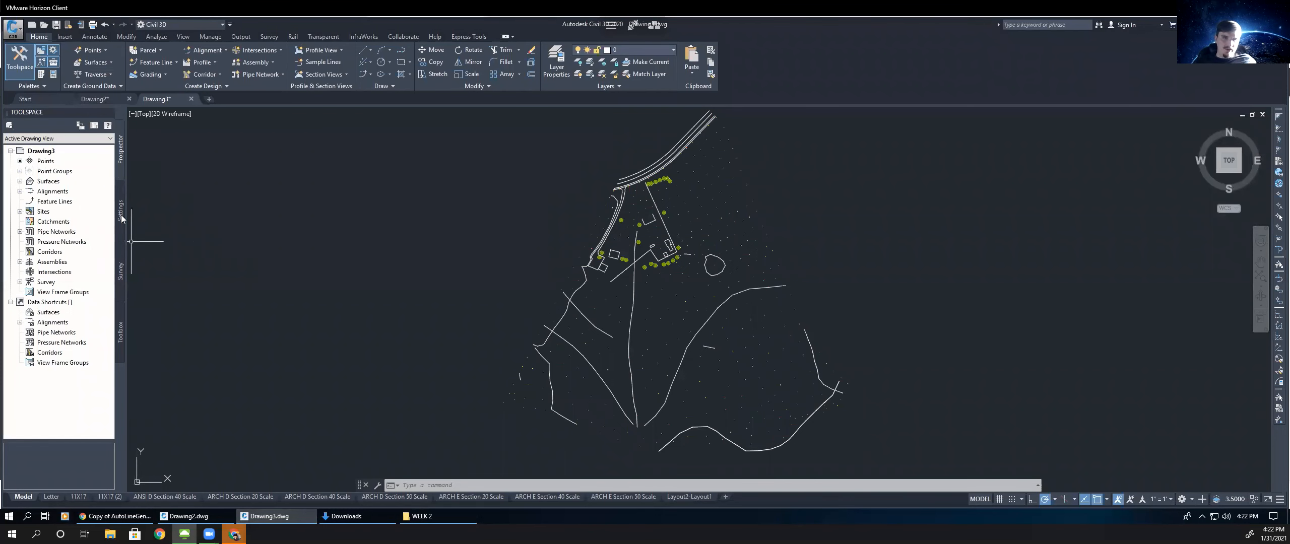
- In Drawing3, open the Point#-Elevation-Description point label style for editing and show its layout settings
{"action": "left_click", "coordinate": [121, 215]}
{"action": "left_click", "coordinate": [19, 172]}
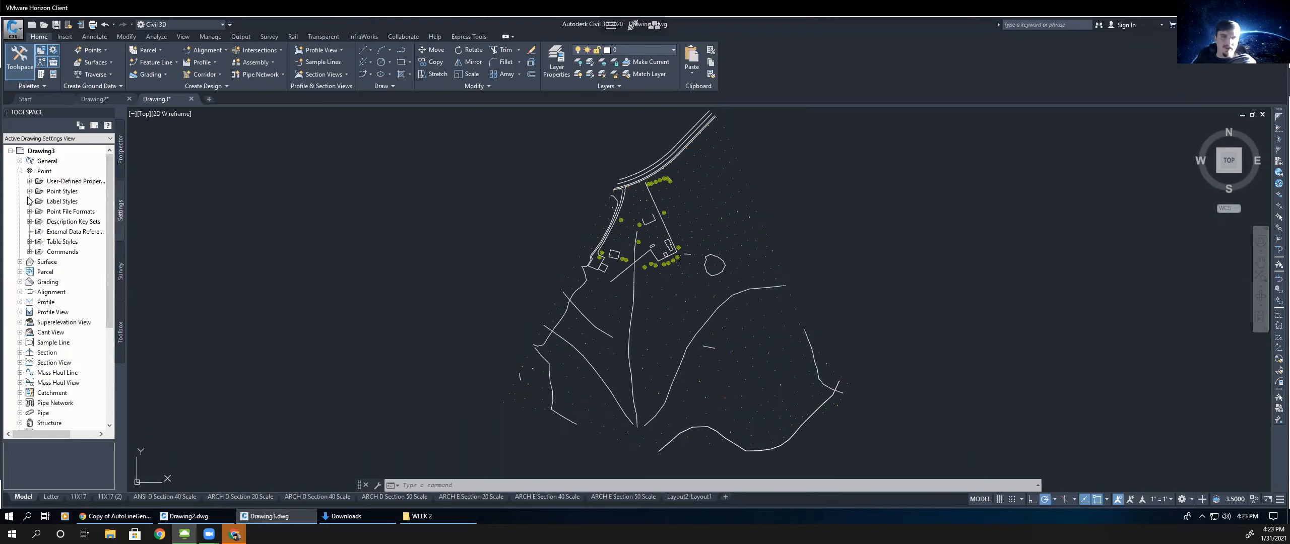
{"action": "left_click", "coordinate": [30, 202]}
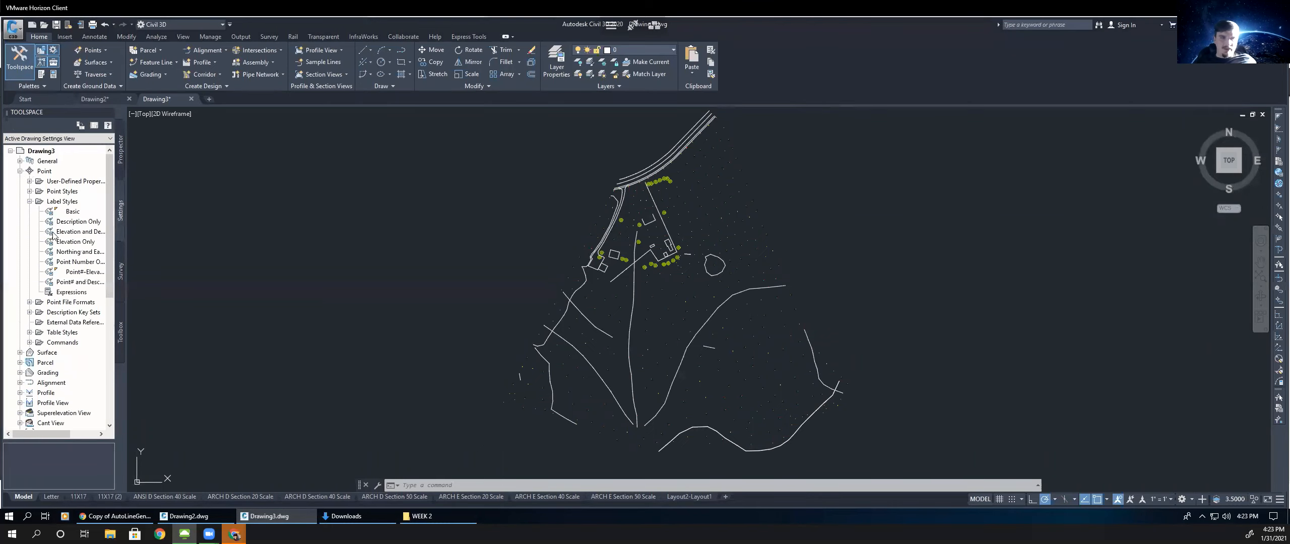
{"action": "left_click", "coordinate": [76, 273]}
{"action": "right_click", "coordinate": [77, 274]}
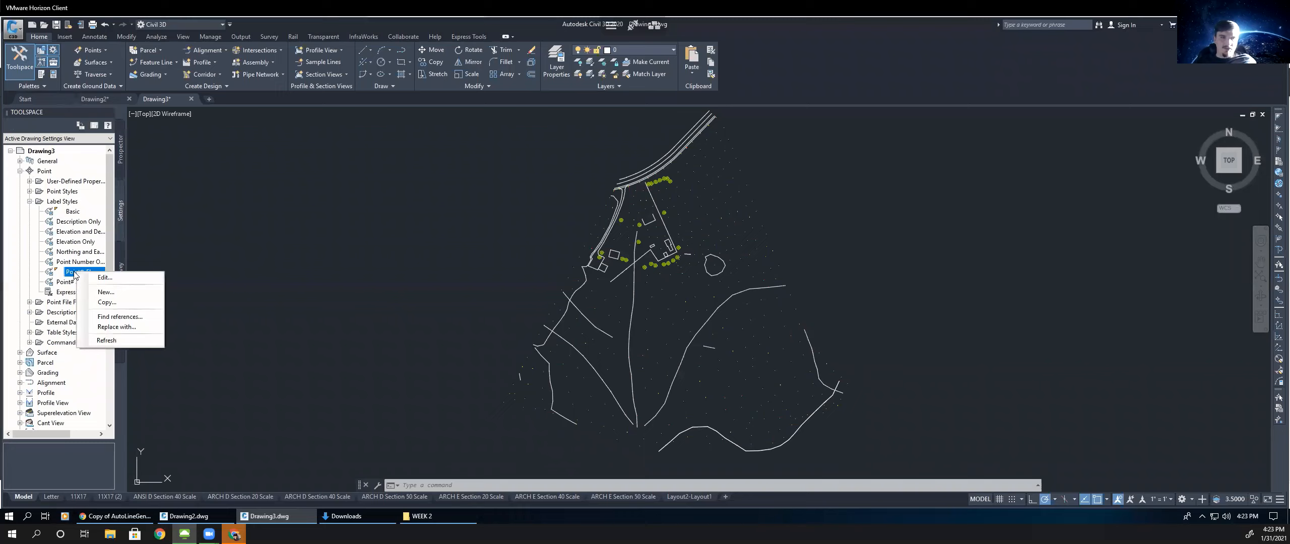
{"action": "left_click", "coordinate": [104, 278]}
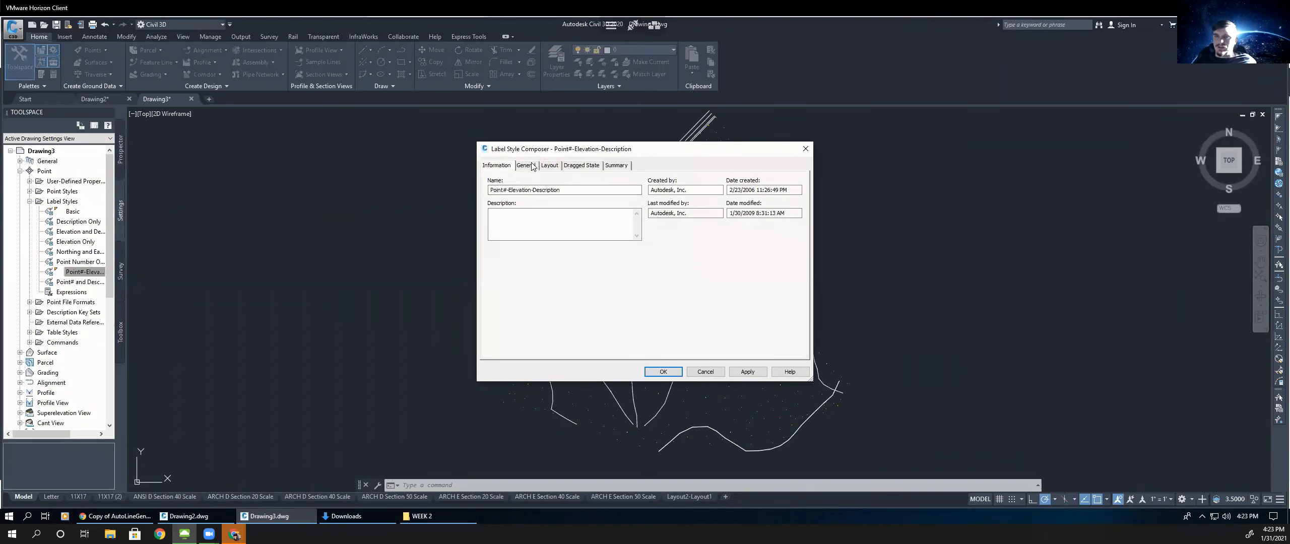
{"action": "left_click", "coordinate": [527, 166]}
{"action": "left_click", "coordinate": [549, 165]}
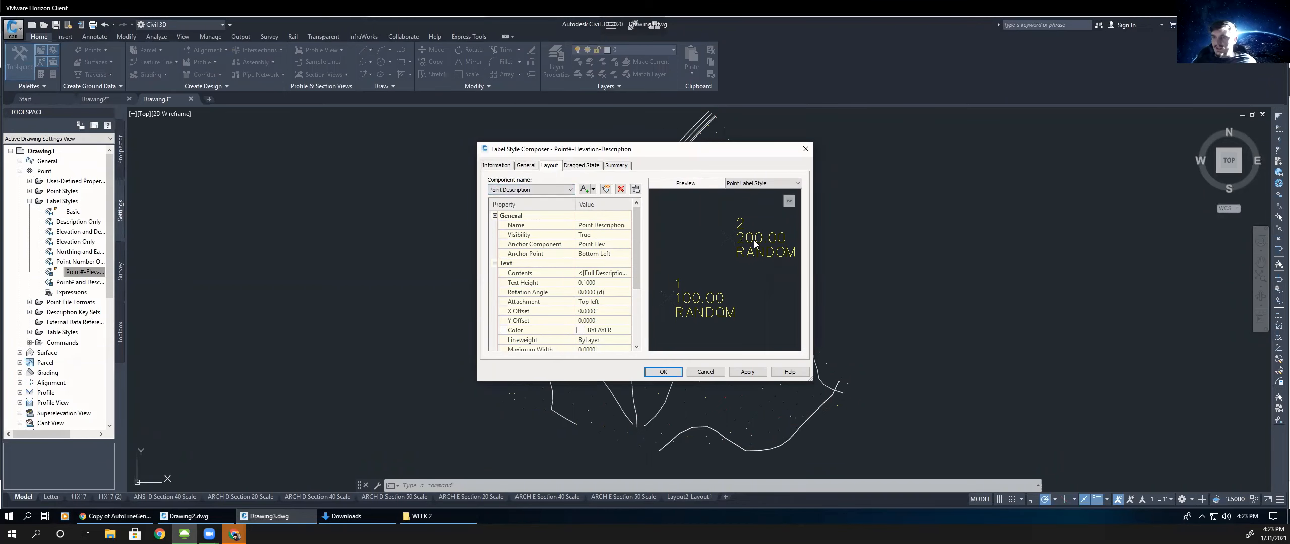
- Review the label style's Point Number and Point Elev components, and read the PDF's color settings for the point labels
{"action": "left_click", "coordinate": [524, 190]}
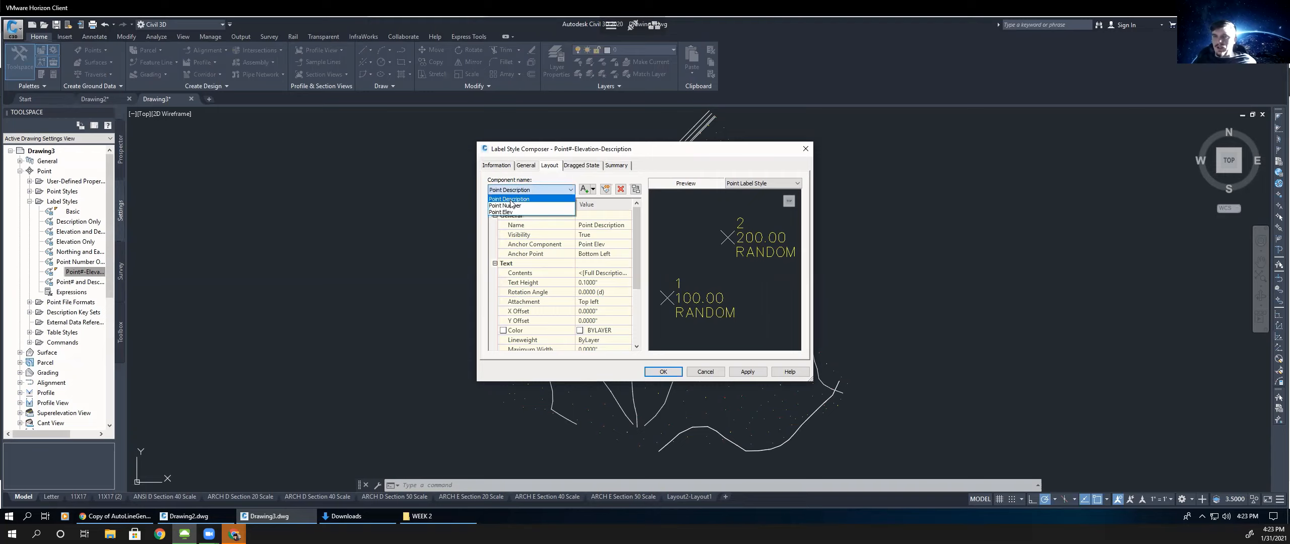
{"action": "left_click", "coordinate": [509, 206]}
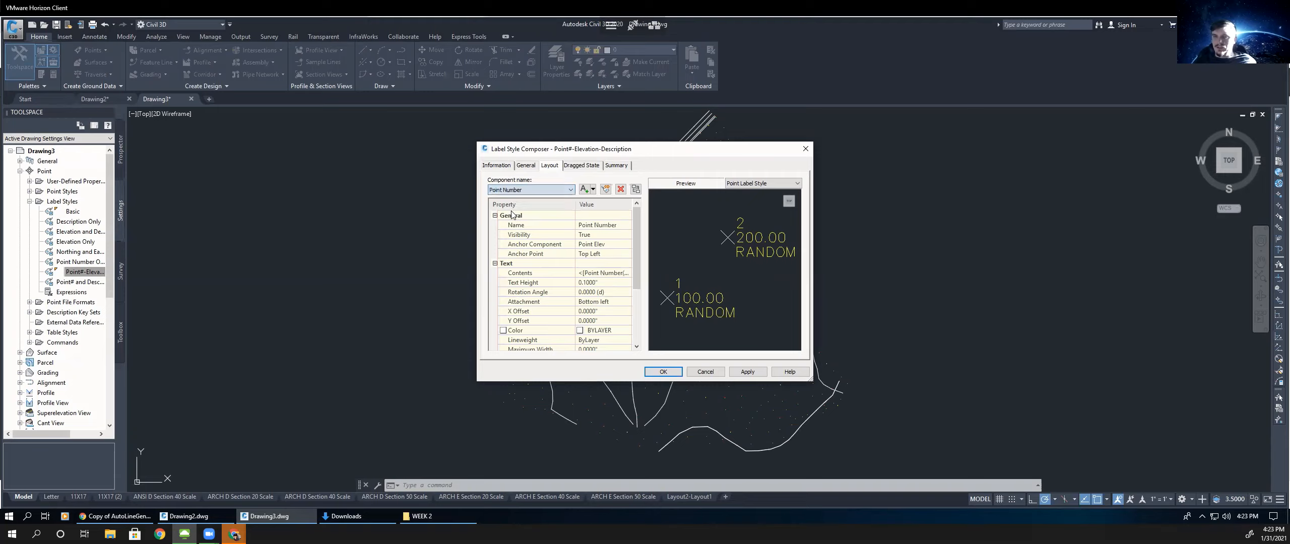
{"action": "left_click", "coordinate": [513, 192]}
{"action": "left_click", "coordinate": [512, 214]}
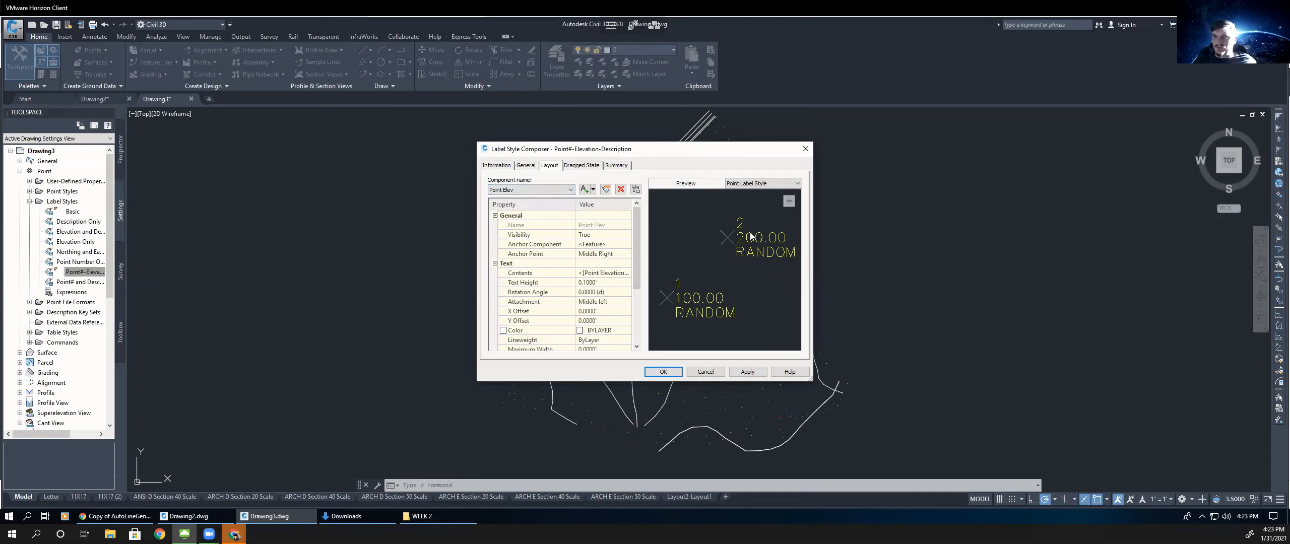
{"action": "left_click", "coordinate": [116, 516]}
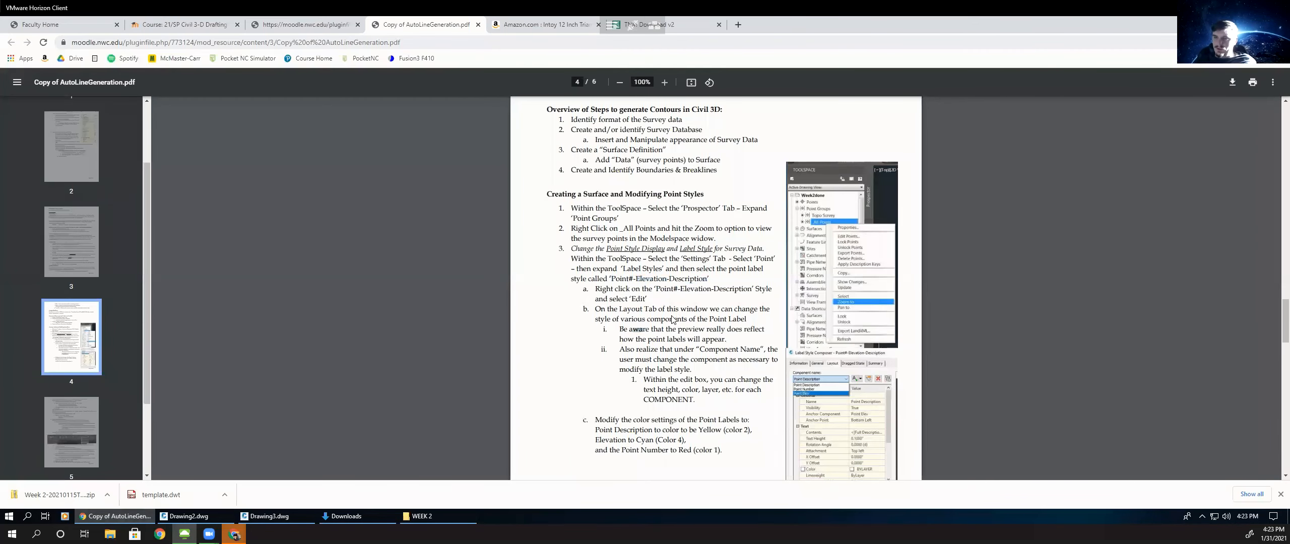
{"action": "scroll", "coordinate": [675, 309], "scroll_direction": "down", "scroll_amount": 1}
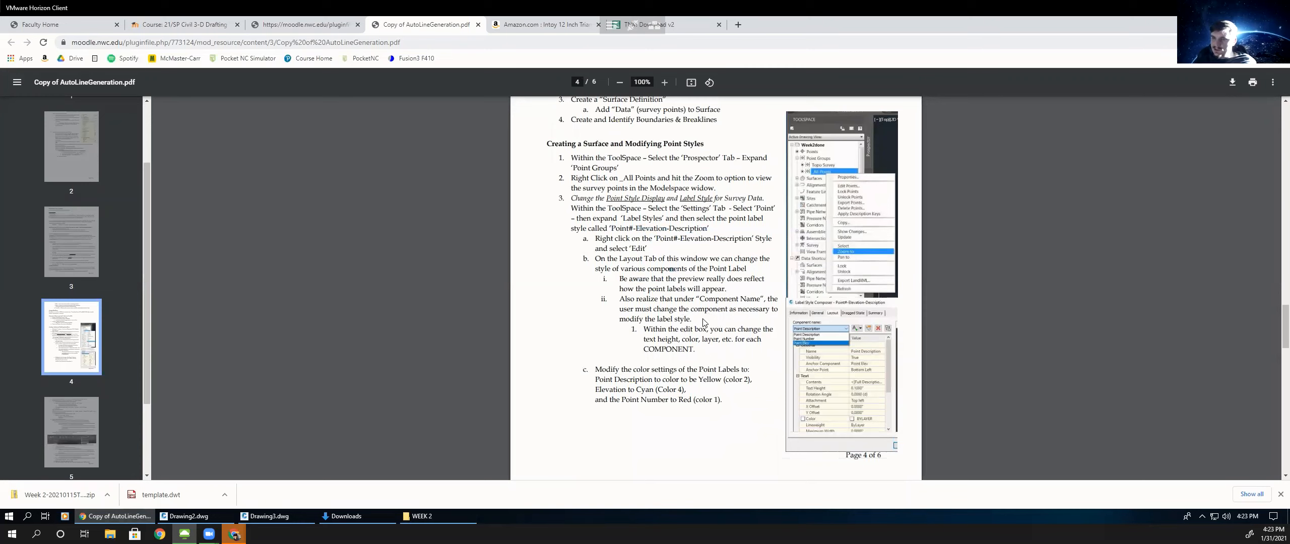
{"action": "scroll", "coordinate": [709, 319], "scroll_direction": "down", "scroll_amount": 1}
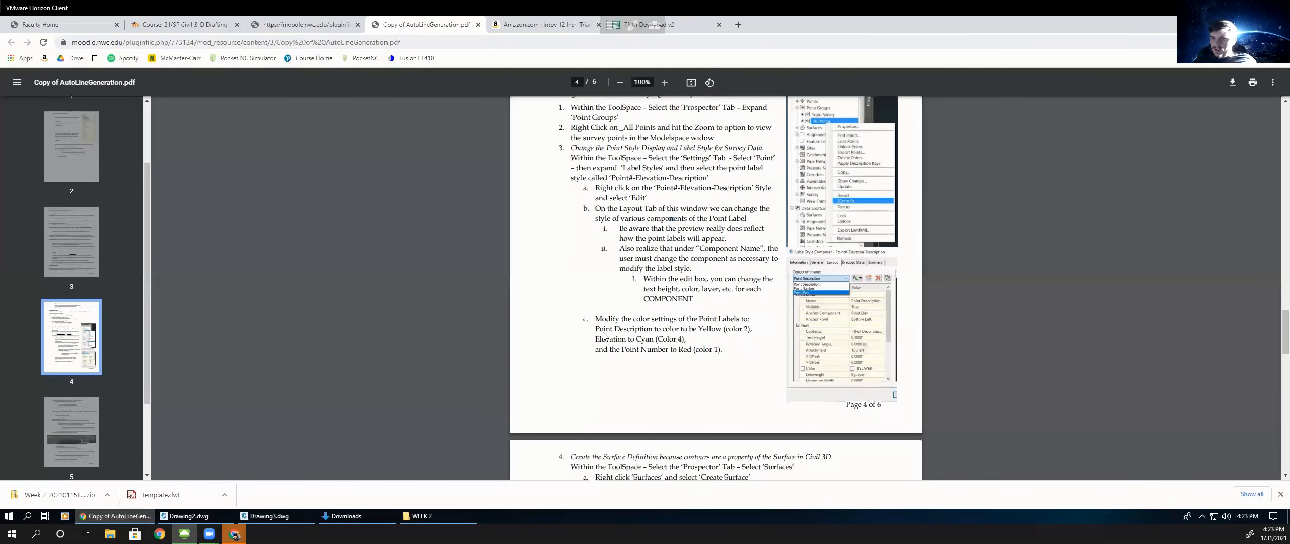
{"action": "left_click_drag", "start_coordinate": [599, 333], "coordinate": [746, 335]}
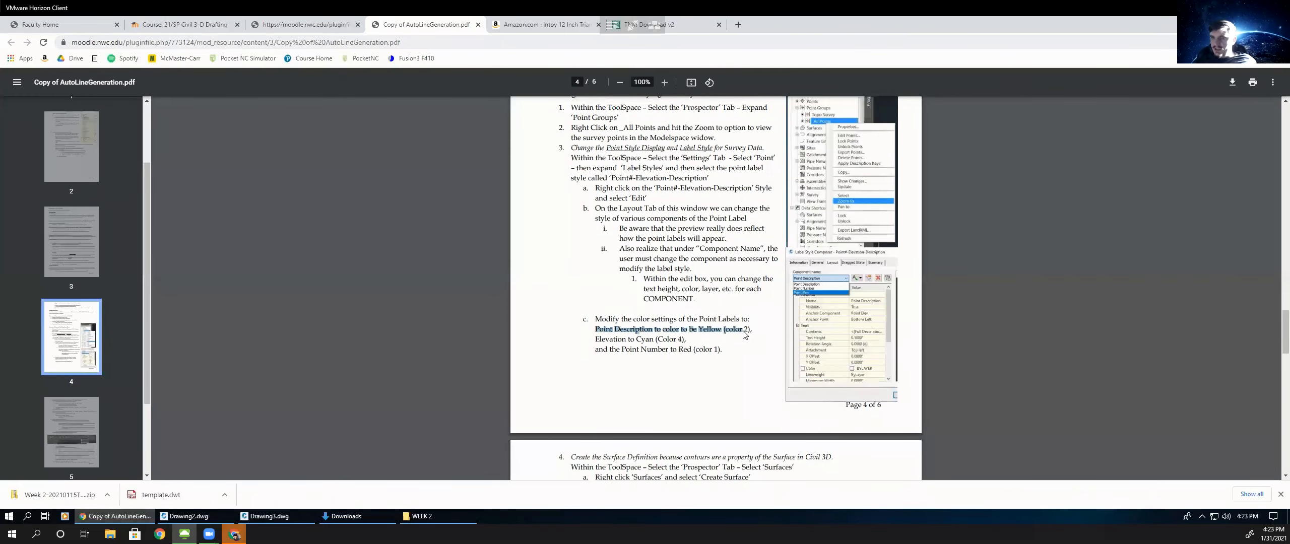
{"action": "left_click", "coordinate": [708, 332]}
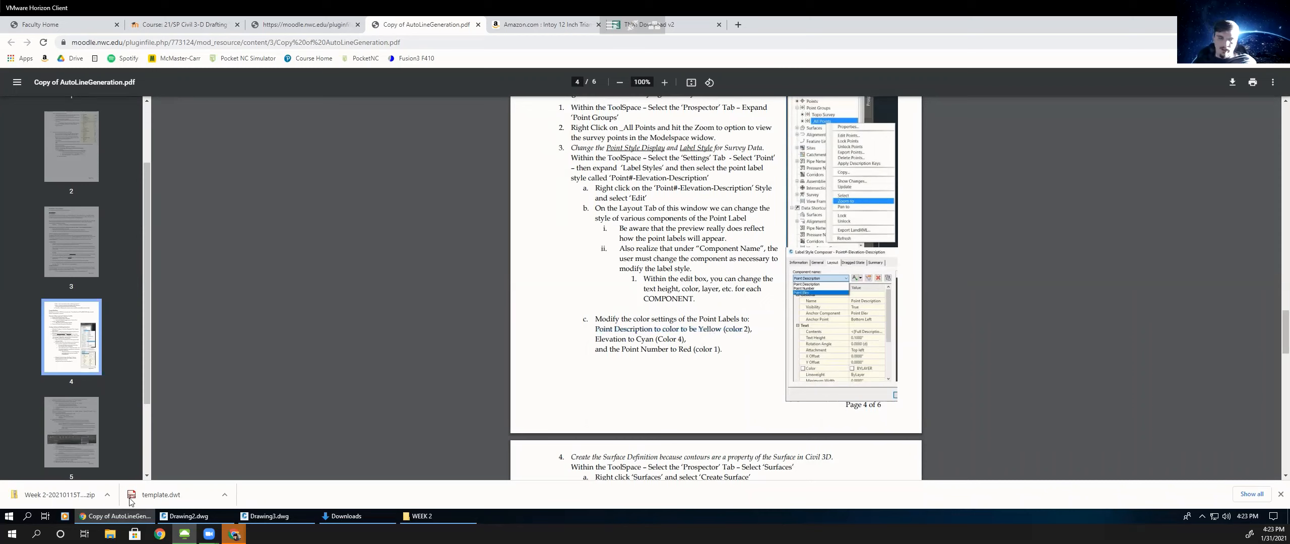
- Return to the label style in Drawing3, choose the Point Description component, and accept BYLAYER as its text color
{"action": "left_click", "coordinate": [270, 516]}
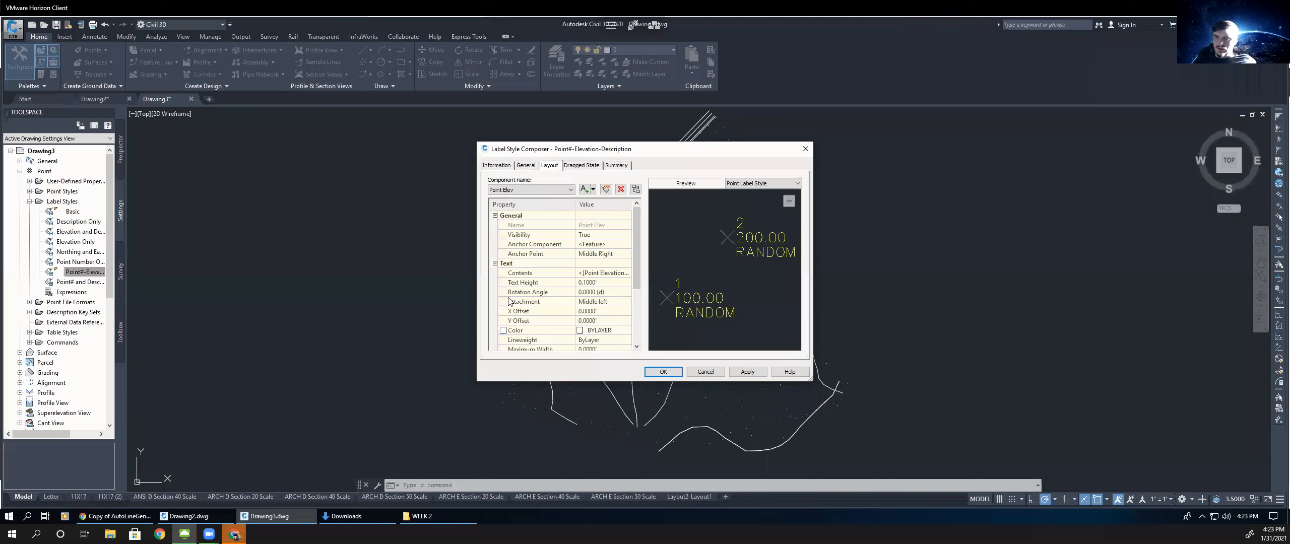
{"action": "left_click", "coordinate": [517, 190]}
{"action": "left_click", "coordinate": [524, 213]}
{"action": "left_click", "coordinate": [627, 331]}
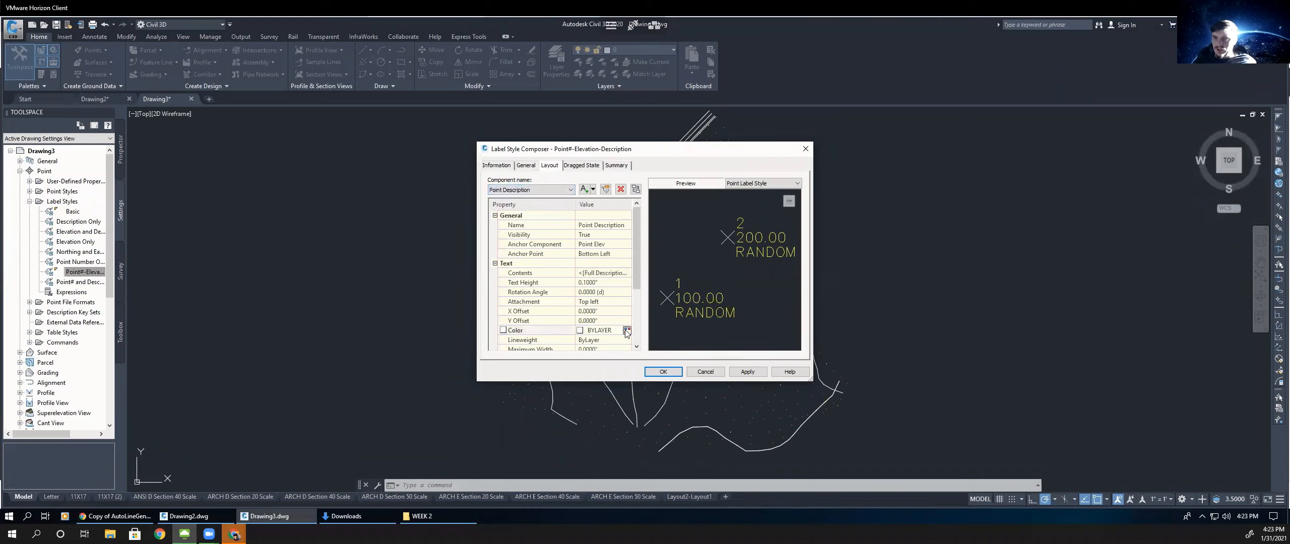
{"action": "left_click", "coordinate": [627, 330]}
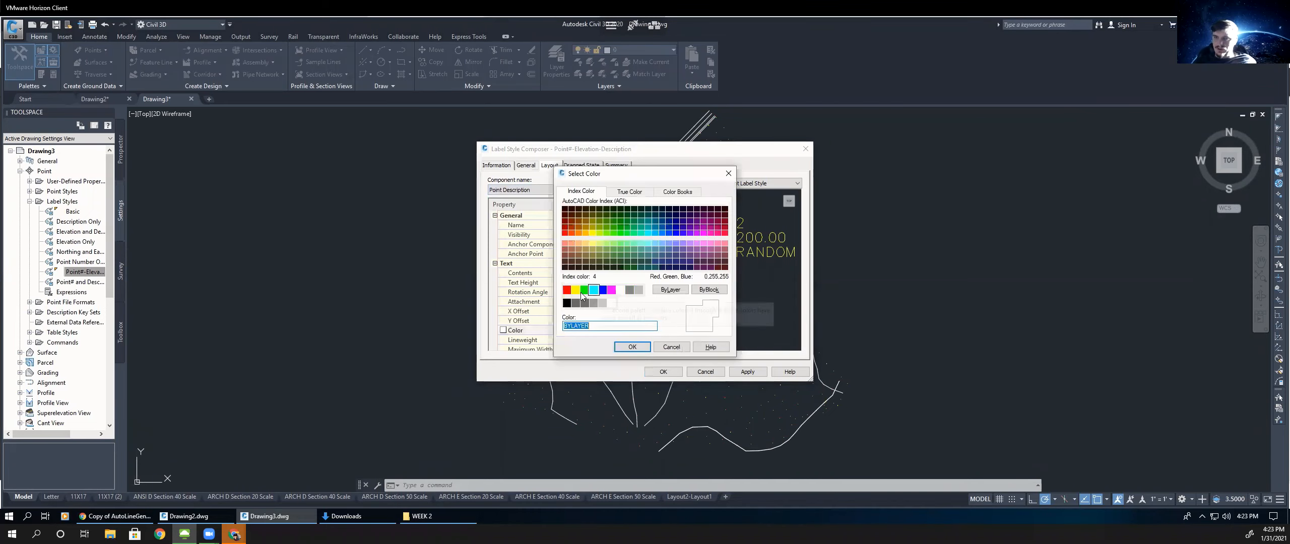
{"action": "left_click", "coordinate": [632, 347]}
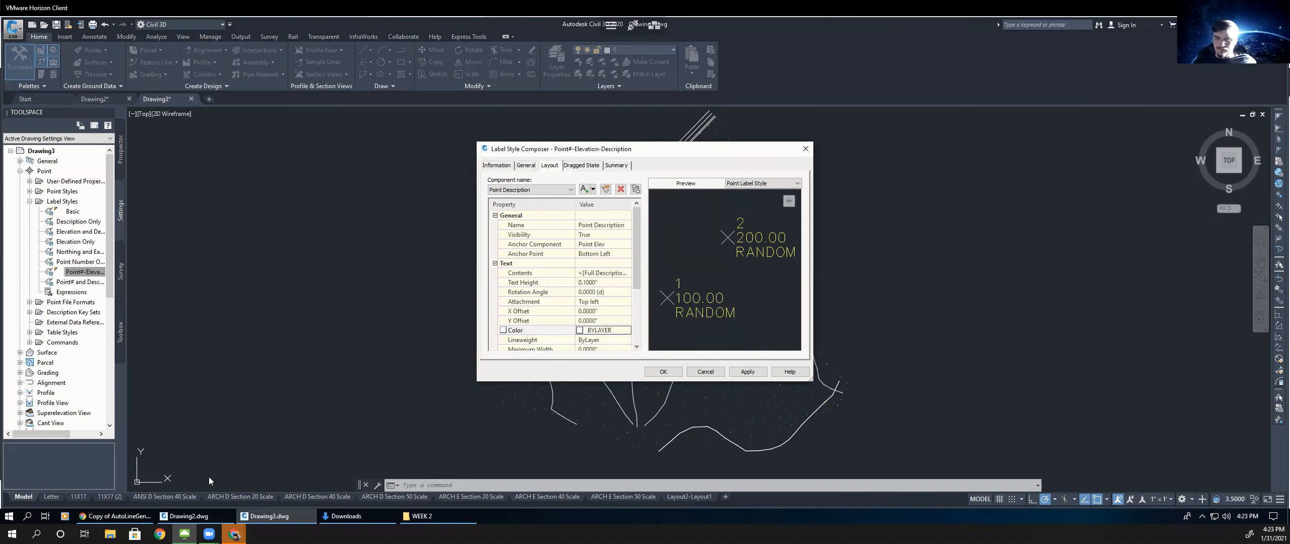
- Check the elevation color in the PDF, and set the Point Elev component's text color to cyan in Drawing3's label style
{"action": "left_click", "coordinate": [120, 517]}
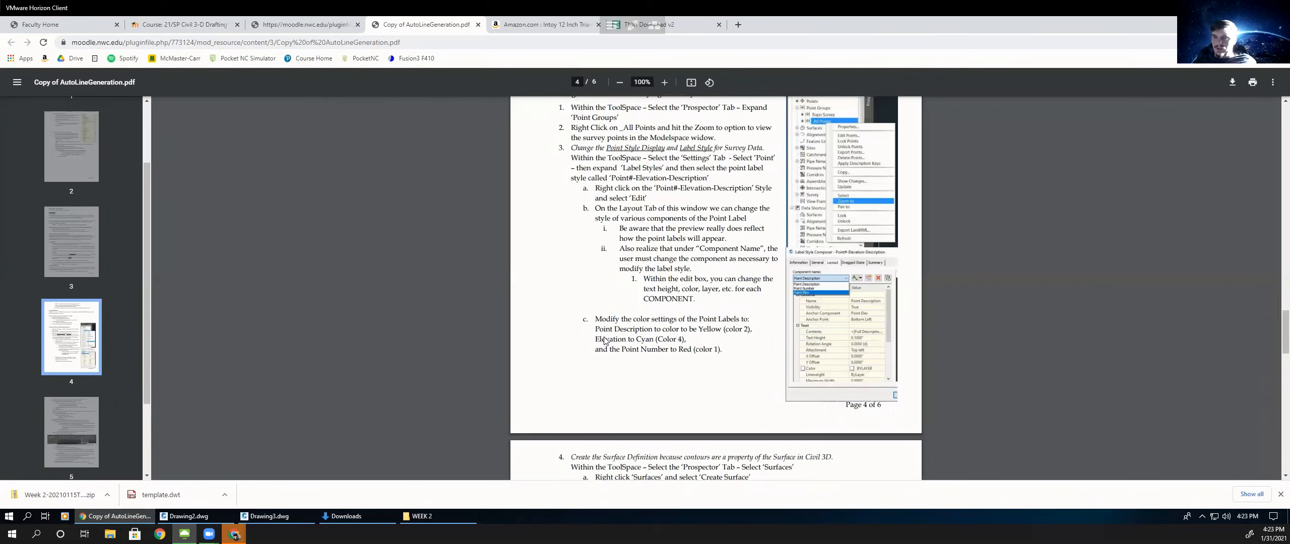
{"action": "left_click", "coordinate": [287, 524]}
{"action": "left_click", "coordinate": [545, 190]}
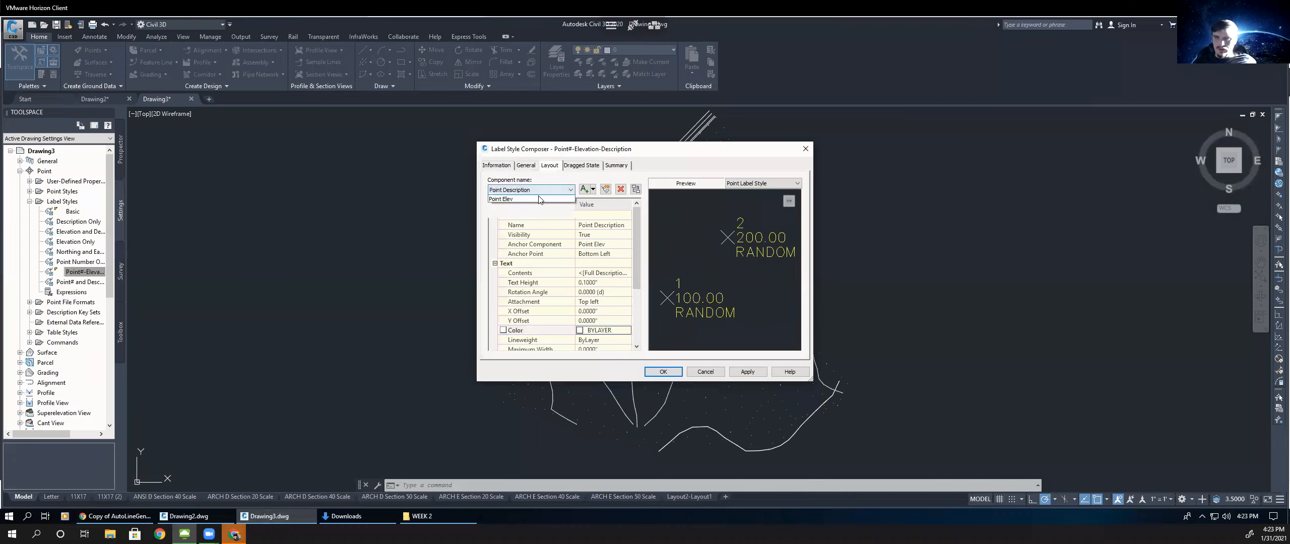
{"action": "left_click", "coordinate": [510, 207]}
{"action": "left_click", "coordinate": [628, 331]}
{"action": "left_click", "coordinate": [627, 331]}
{"action": "left_click", "coordinate": [594, 290]}
{"action": "left_click", "coordinate": [630, 348]}
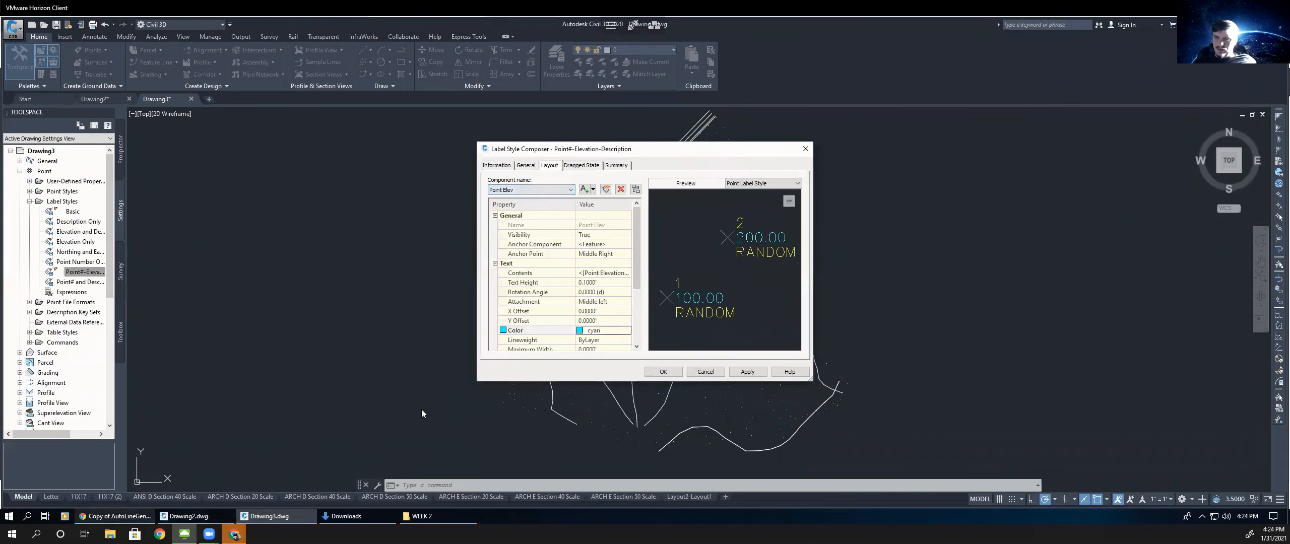
- Check the point number color in the PDF, set Drawing3's Point Number component to red, and accept the label style changes
{"action": "left_click", "coordinate": [115, 516]}
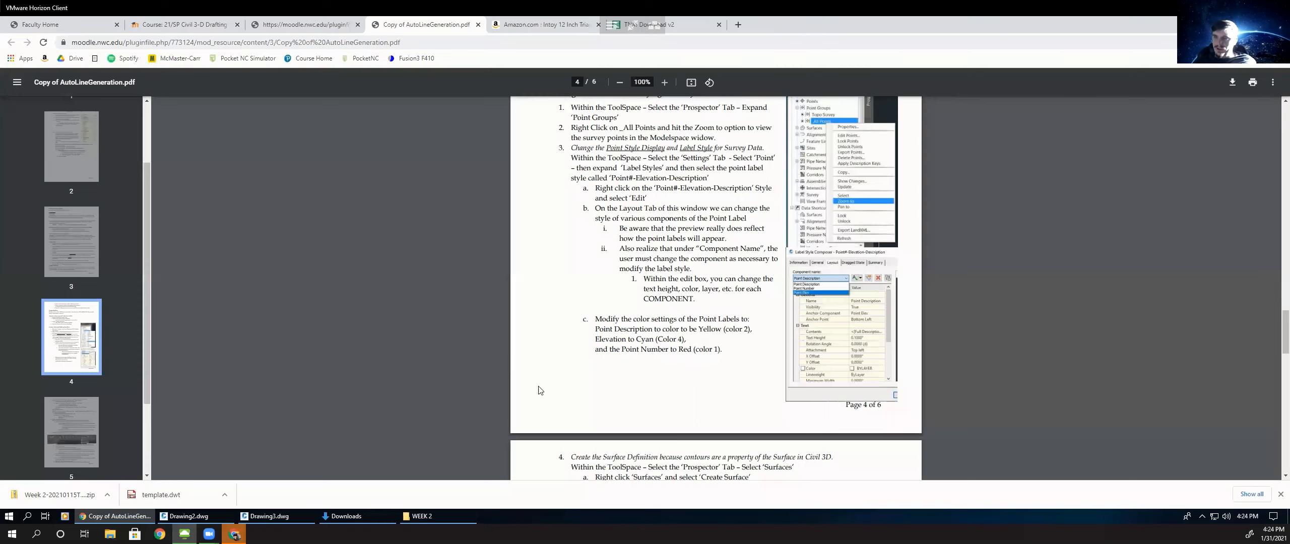
{"action": "left_click", "coordinate": [282, 518]}
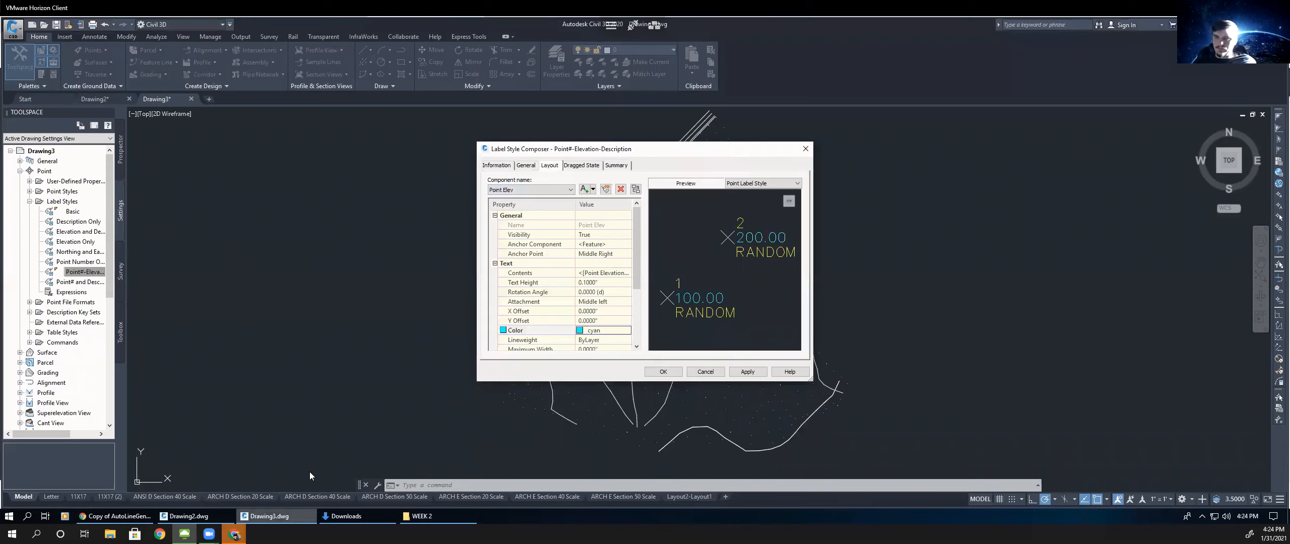
{"action": "left_click", "coordinate": [520, 190]}
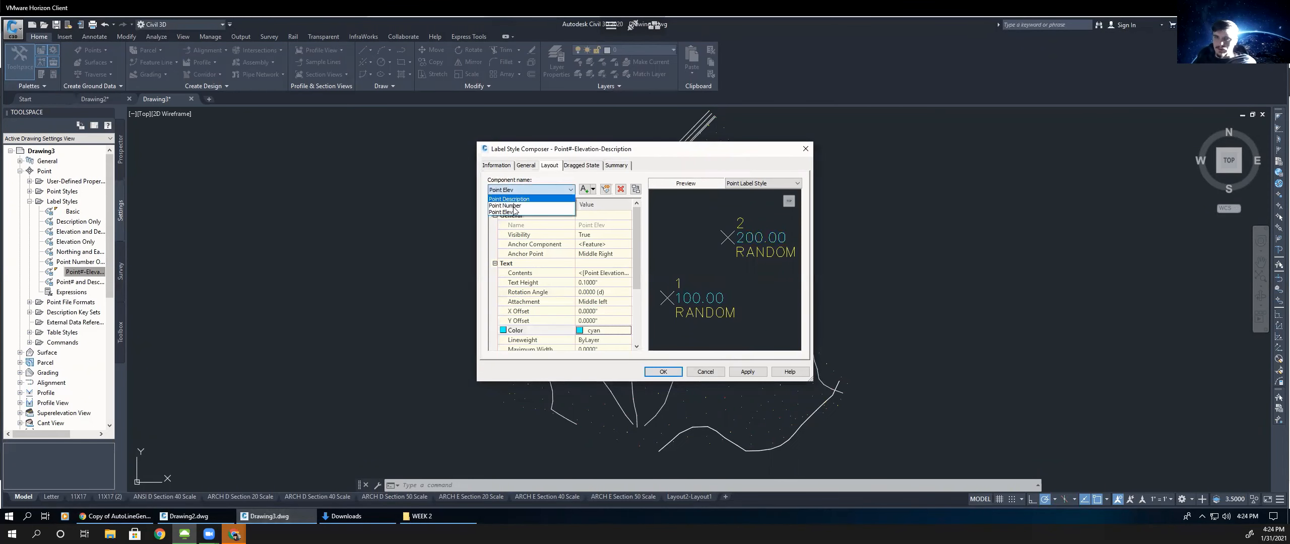
{"action": "left_click", "coordinate": [516, 199]}
{"action": "left_click", "coordinate": [602, 332]}
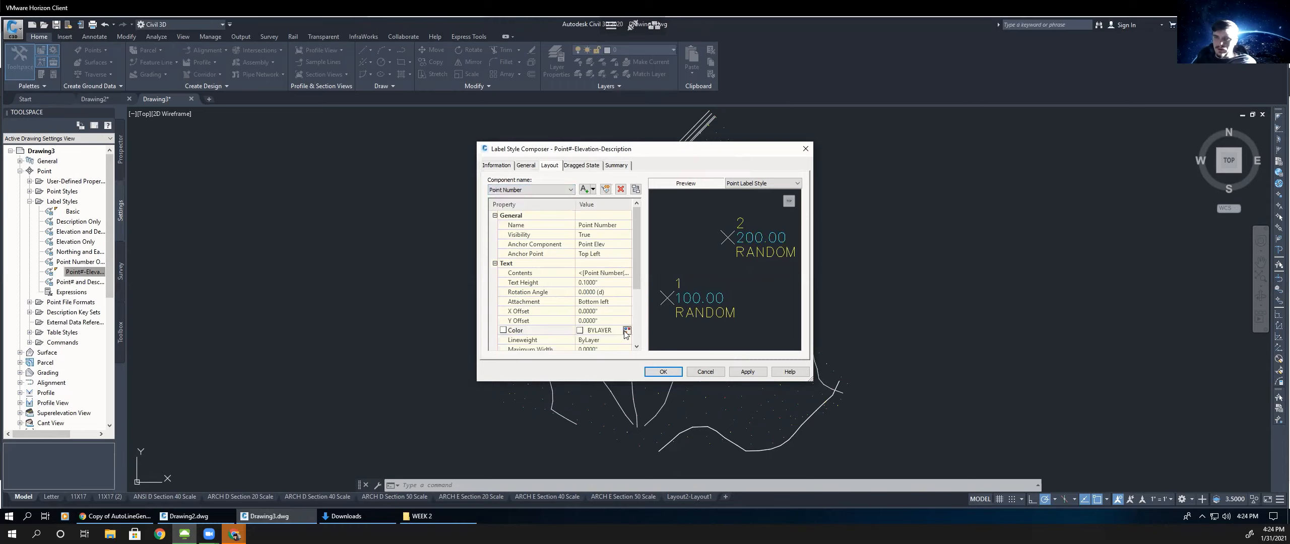
{"action": "left_click", "coordinate": [626, 330]}
{"action": "left_click", "coordinate": [566, 290]}
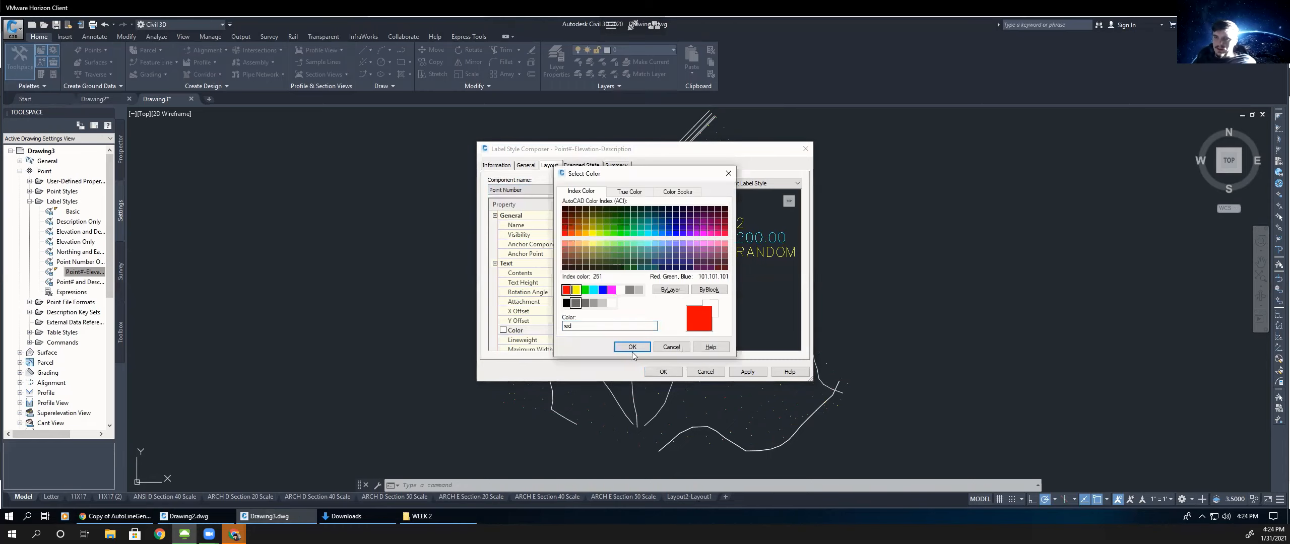
{"action": "left_click", "coordinate": [632, 347]}
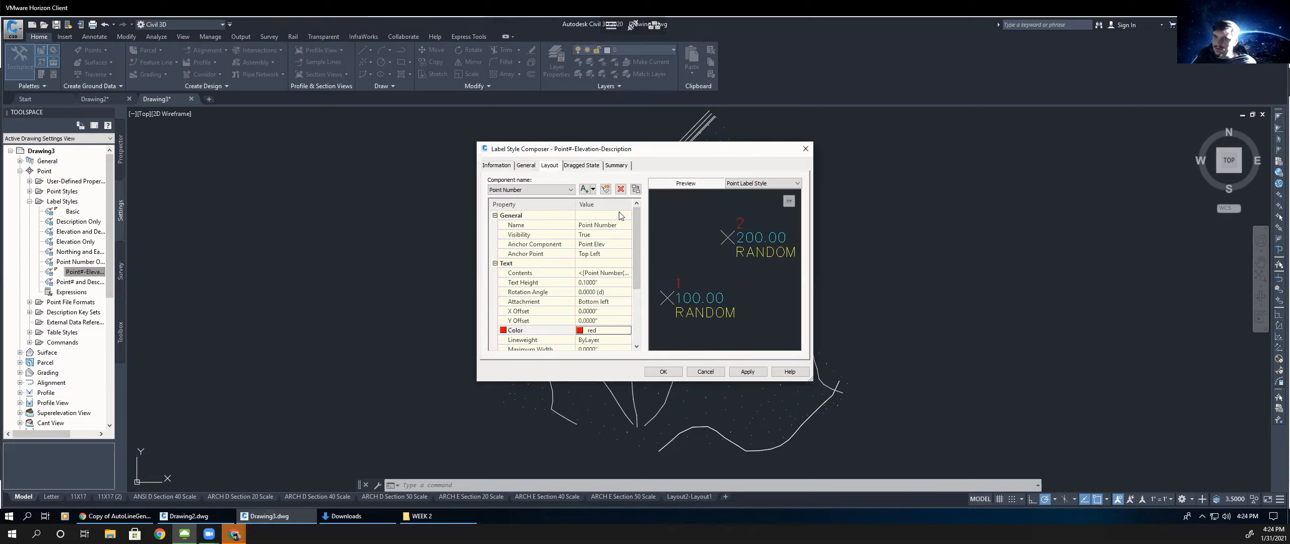
{"action": "left_click", "coordinate": [663, 370]}
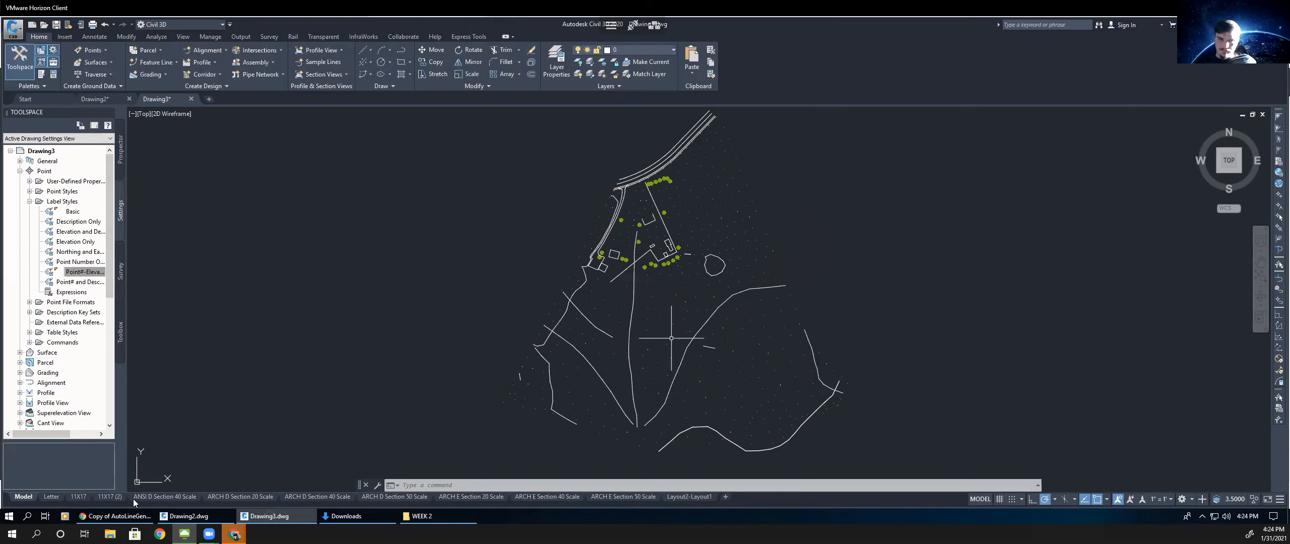
- Read the PDF's instructions for creating the surface definition and adding survey data to the surface
{"action": "key", "text": "alt+Tab"}
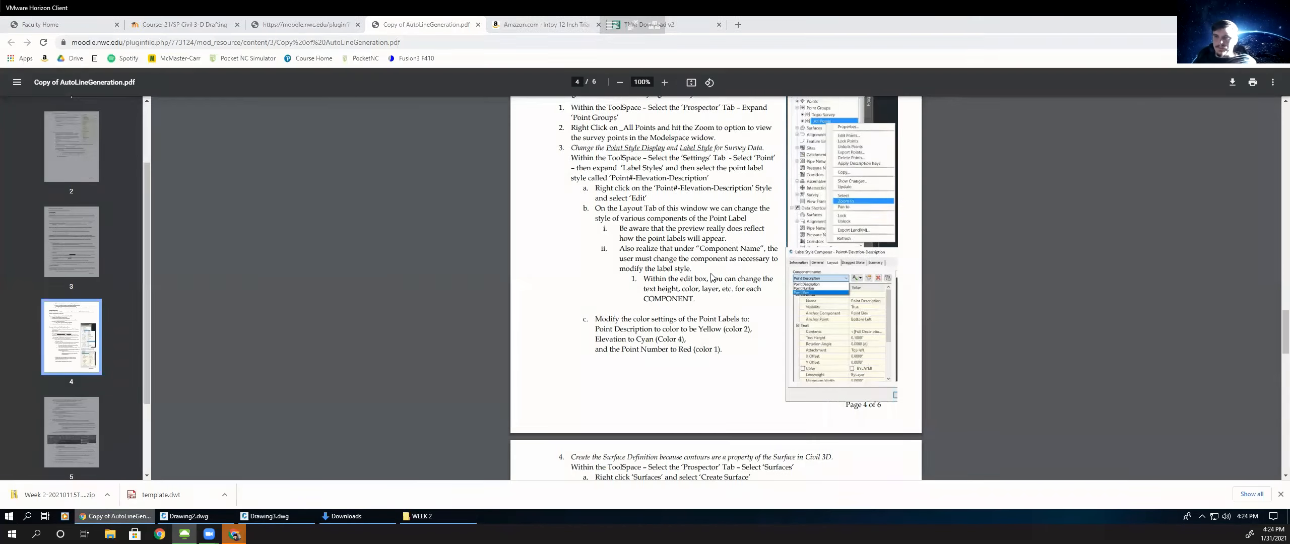
{"action": "scroll", "coordinate": [684, 294], "scroll_direction": "down", "scroll_amount": 3}
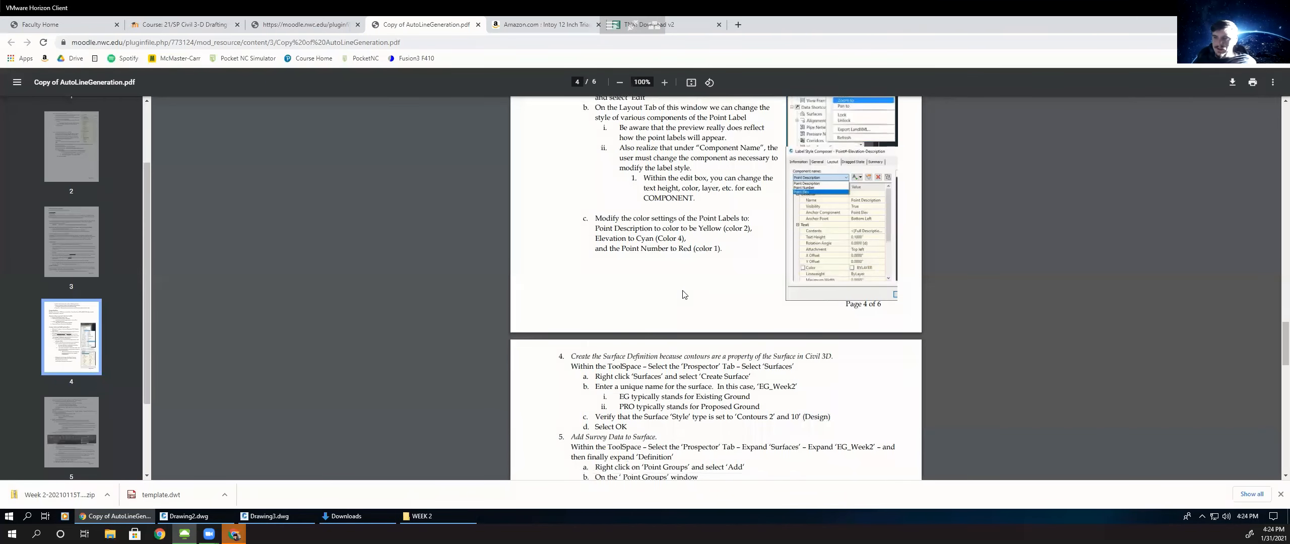
{"action": "scroll", "coordinate": [706, 323], "scroll_direction": "down", "scroll_amount": 1}
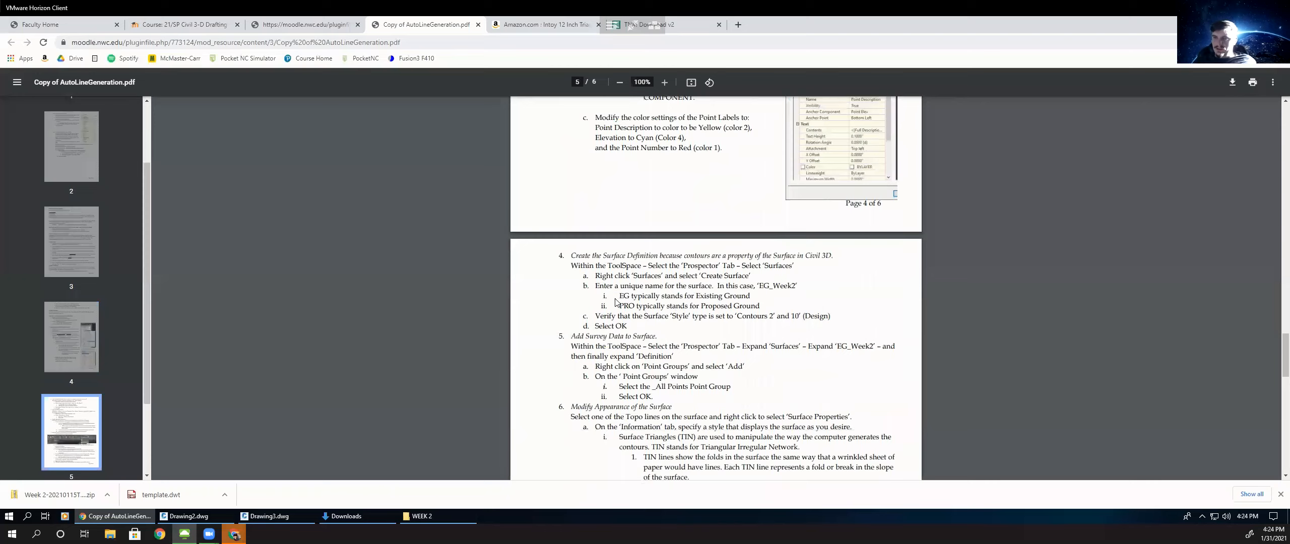
{"action": "left_click_drag", "start_coordinate": [618, 288], "coordinate": [751, 296]}
{"action": "left_click", "coordinate": [684, 311]}
{"action": "scroll", "coordinate": [634, 322], "scroll_direction": "down", "scroll_amount": 1}
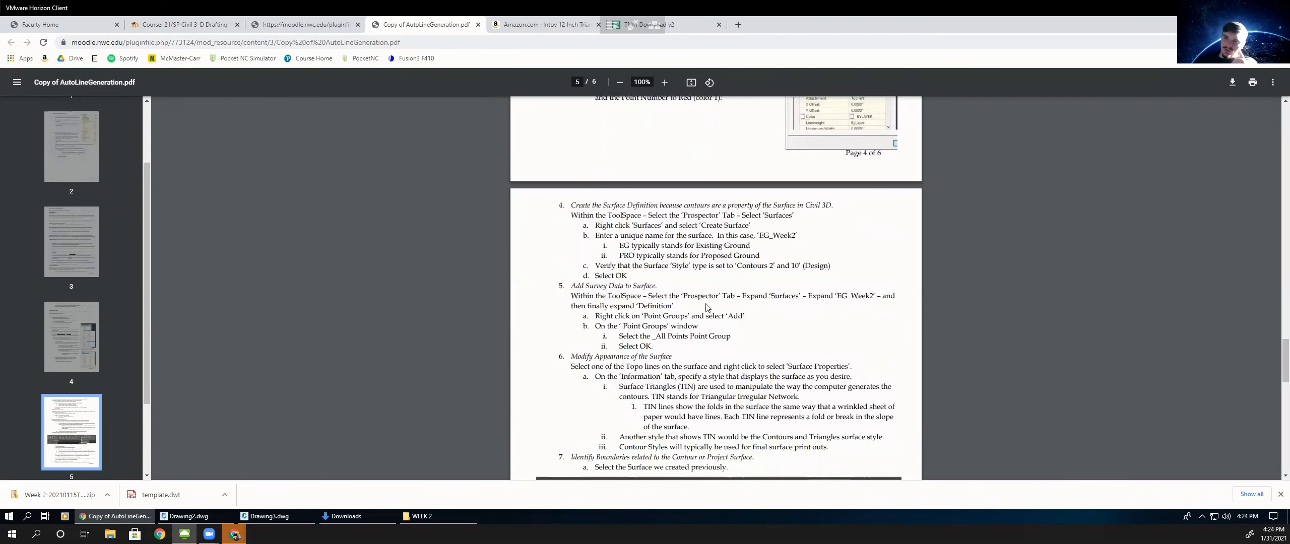
- Return to Drawing3, expand the EG surface's definition, and start adding a point group to it
{"action": "left_click", "coordinate": [282, 517]}
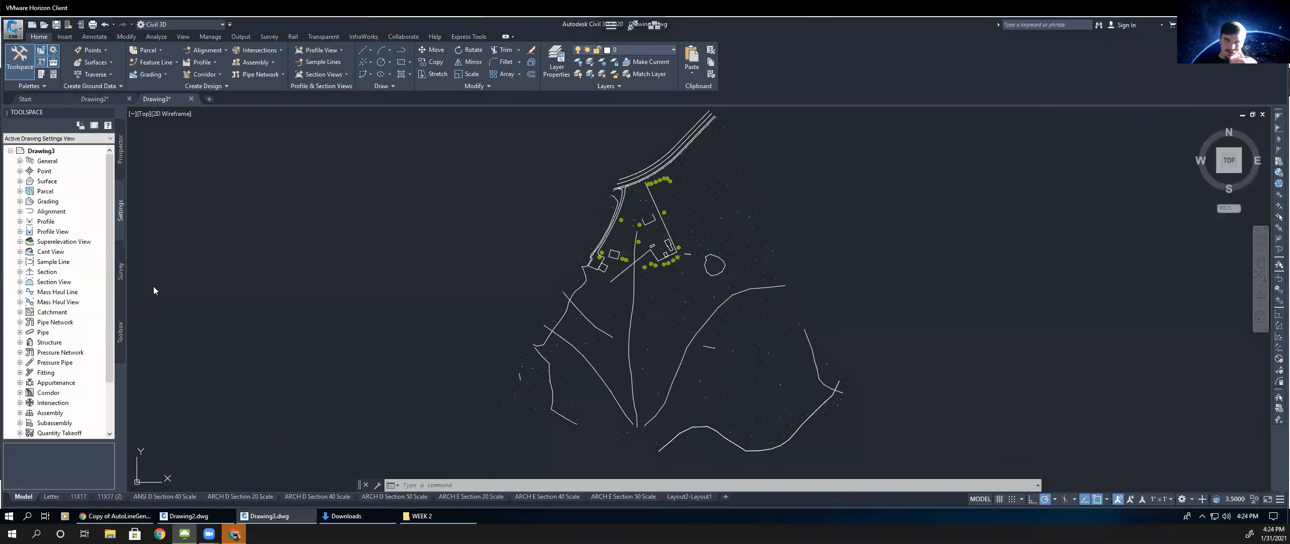
{"action": "left_click", "coordinate": [121, 157]}
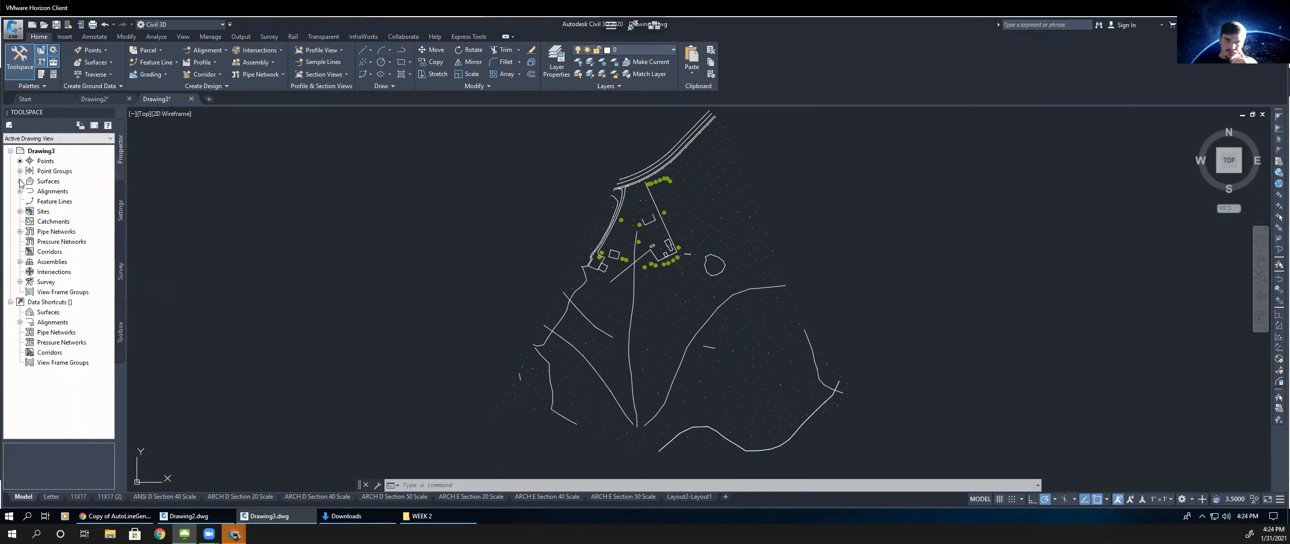
{"action": "left_click", "coordinate": [20, 182]}
{"action": "left_click", "coordinate": [49, 192]}
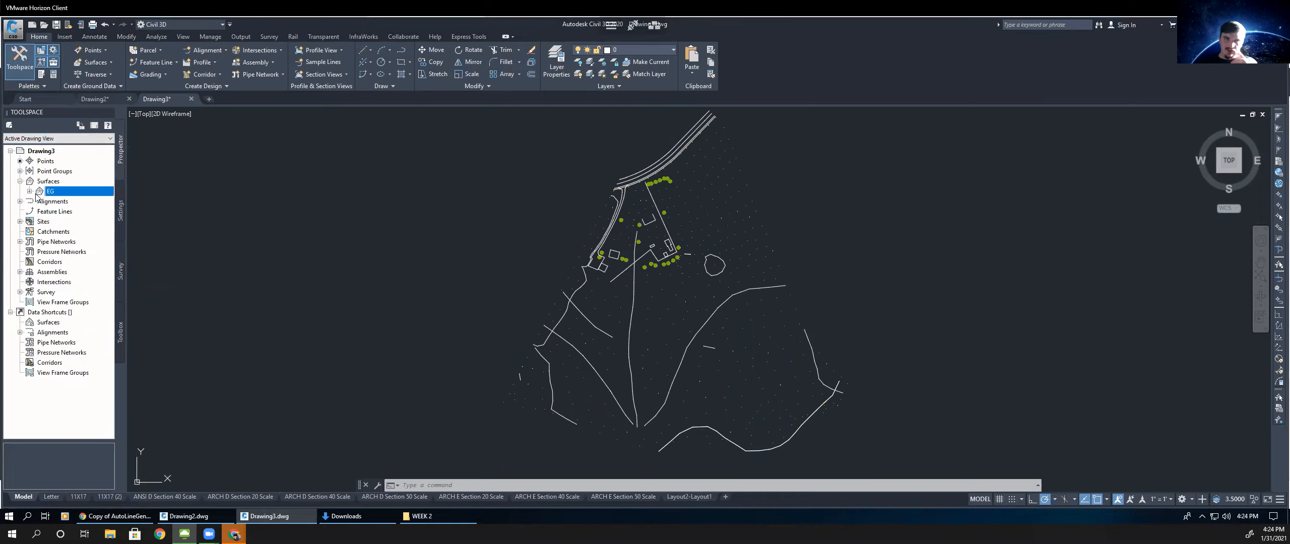
{"action": "left_click", "coordinate": [30, 192]}
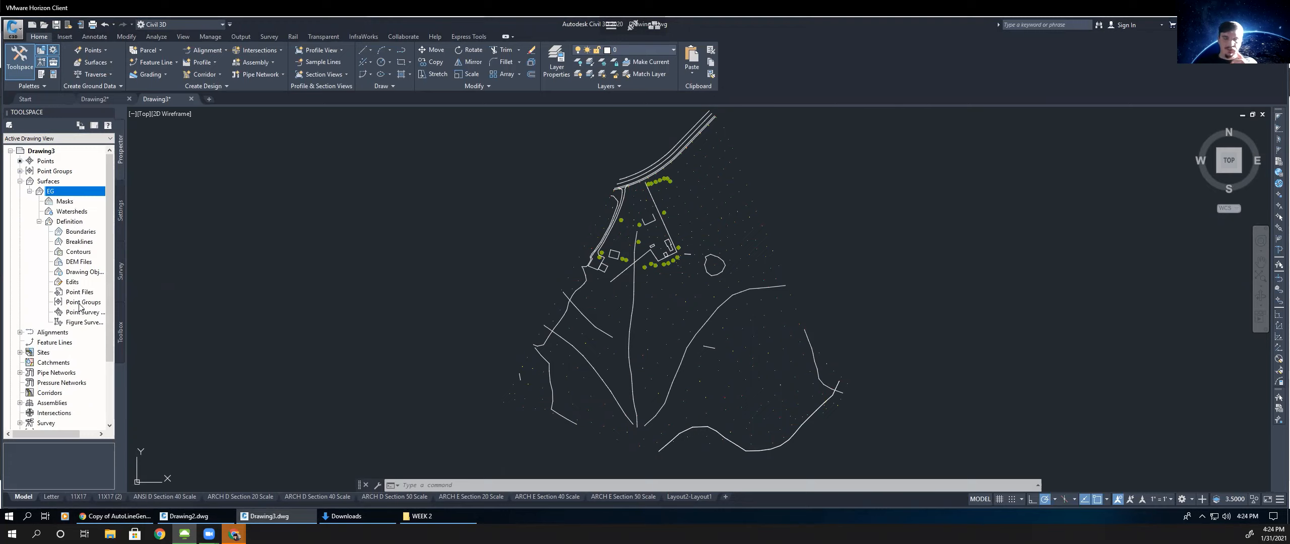
{"action": "right_click", "coordinate": [79, 304]}
{"action": "left_click", "coordinate": [108, 310]}
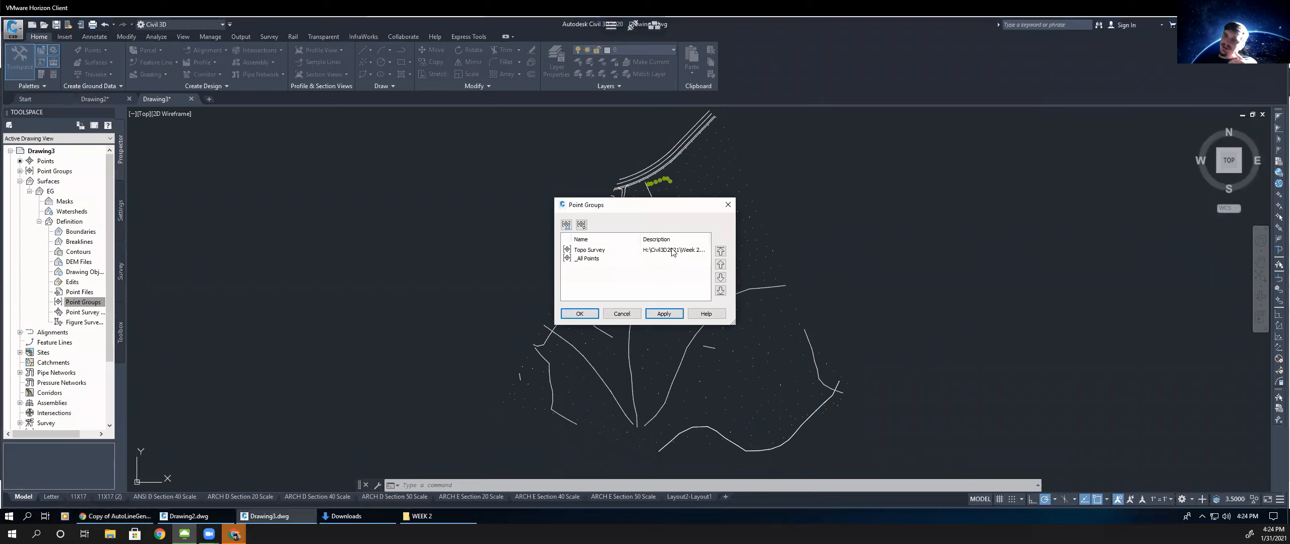
- Choose the _All Points point group and add it to the EG surface definition
{"action": "left_click", "coordinate": [670, 250]}
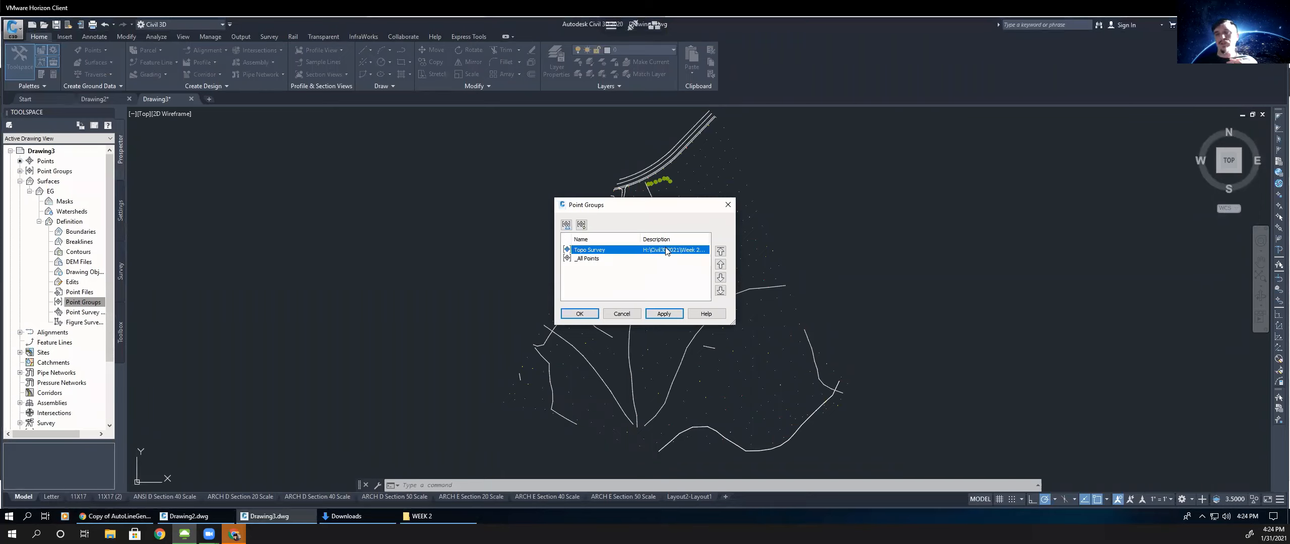
{"action": "left_click", "coordinate": [587, 259]}
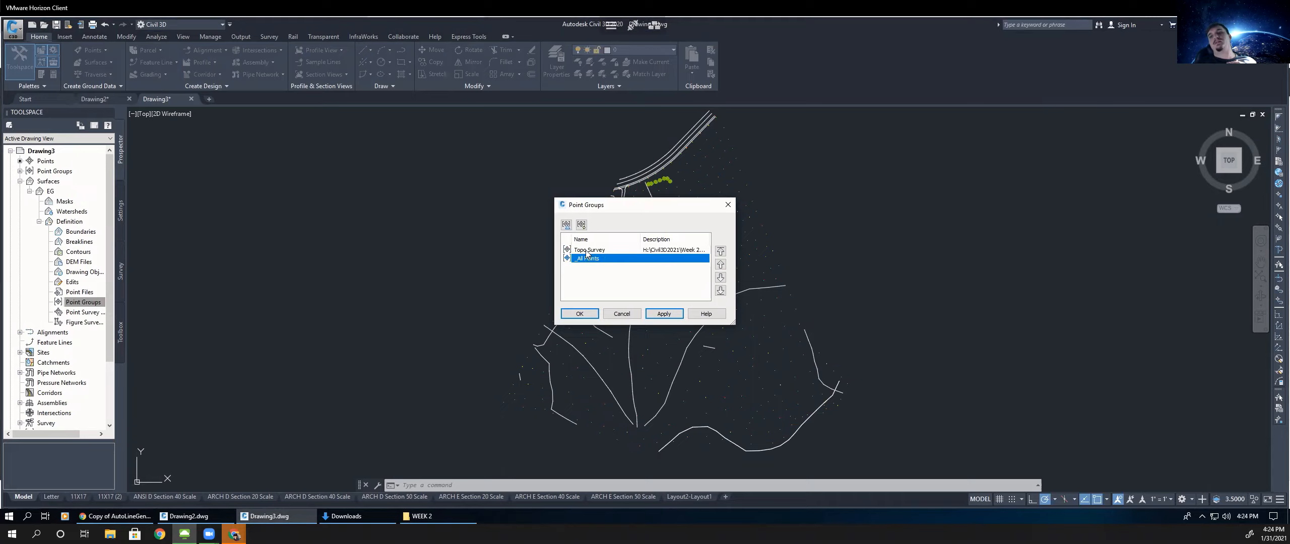
{"action": "left_click", "coordinate": [588, 251]}
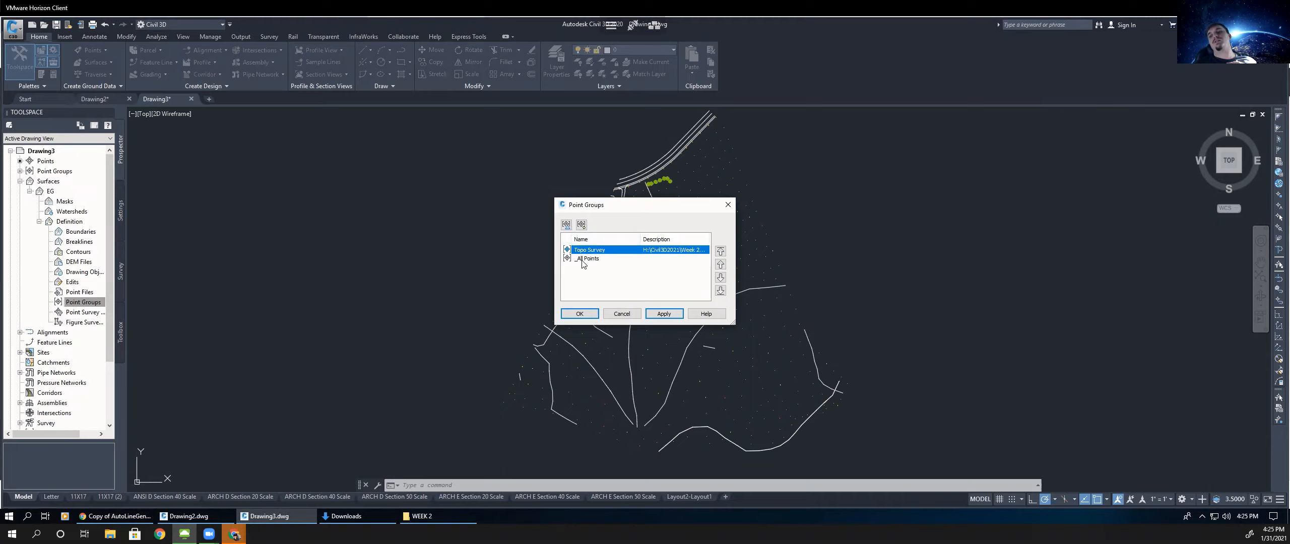
{"action": "left_click", "coordinate": [582, 258]}
{"action": "left_click", "coordinate": [585, 252]}
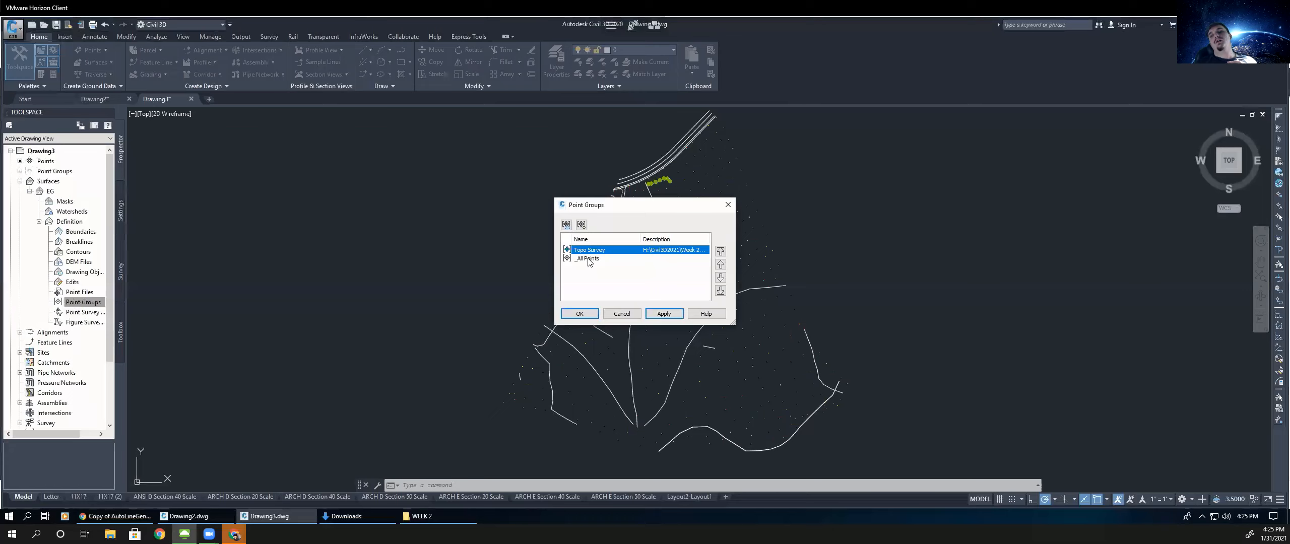
{"action": "left_click", "coordinate": [588, 259]}
{"action": "left_click", "coordinate": [579, 314]}
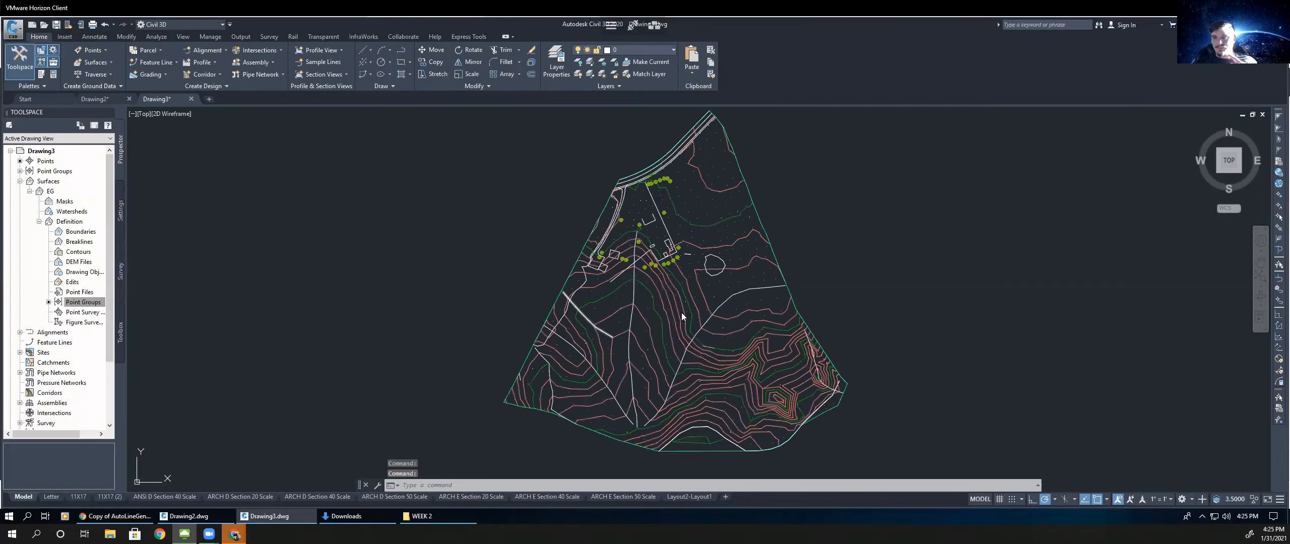
- Look over the generated contours, and read the PDF's section on modifying the surface's appearance with surface triangles
{"action": "middle_click_drag", "start_coordinate": [719, 331], "coordinate": [643, 315]}
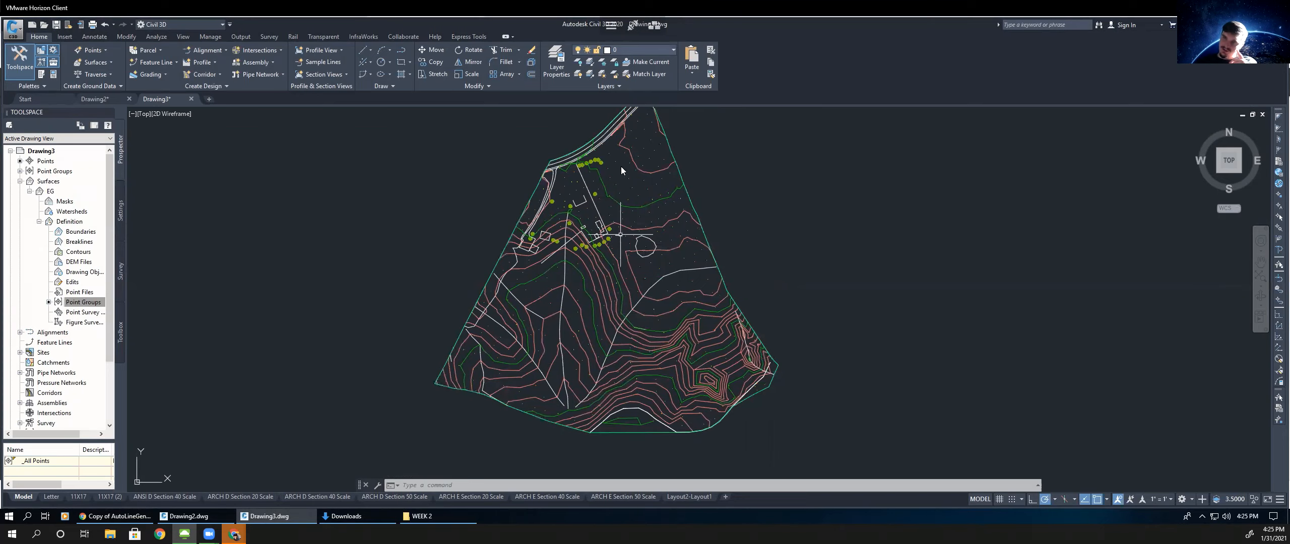
{"action": "middle_click_drag", "start_coordinate": [609, 192], "coordinate": [604, 201]}
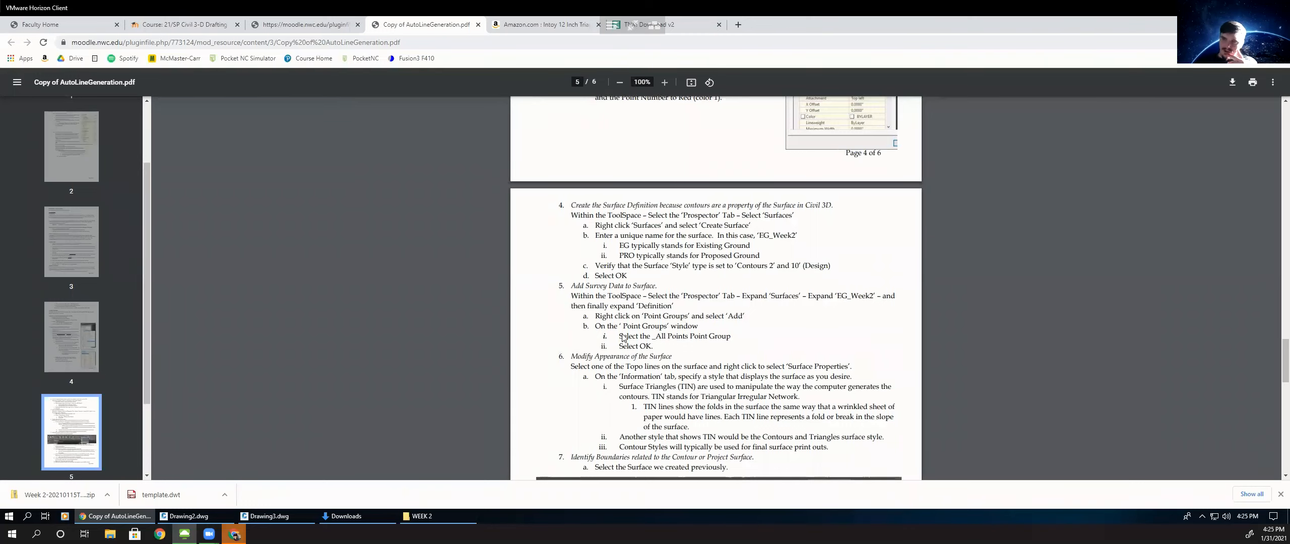
{"action": "scroll", "coordinate": [623, 336], "scroll_direction": "down", "scroll_amount": 1}
{"action": "left_click_drag", "start_coordinate": [618, 336], "coordinate": [677, 338]}
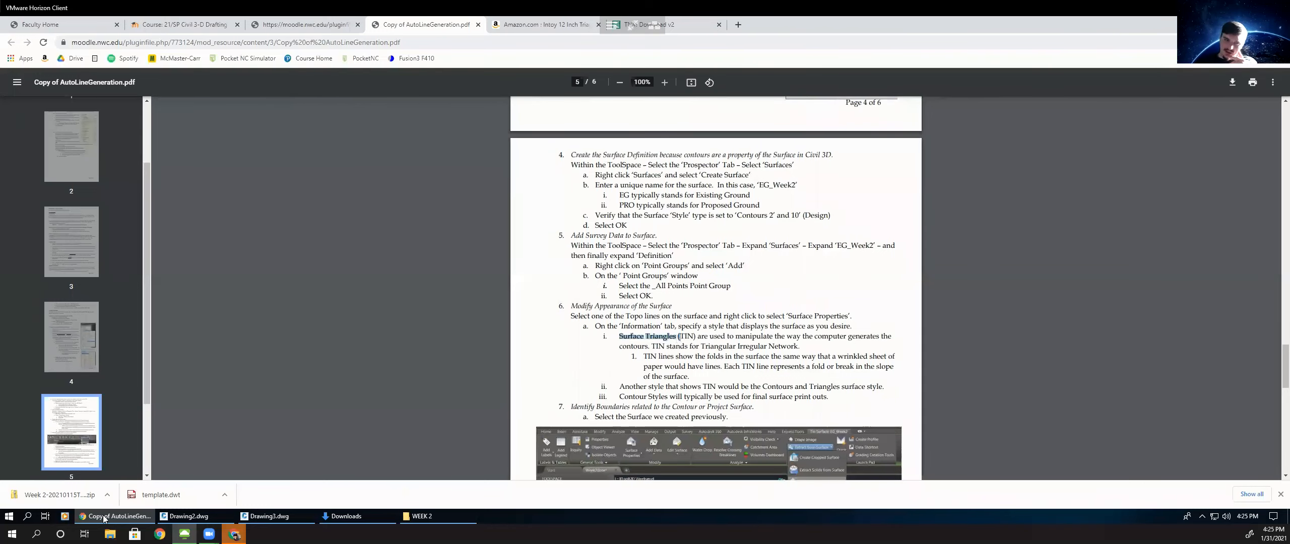
- Return to Drawing3 and change the EG surface's style to Contours and Triangles in its surface properties
{"action": "left_click", "coordinate": [269, 516]}
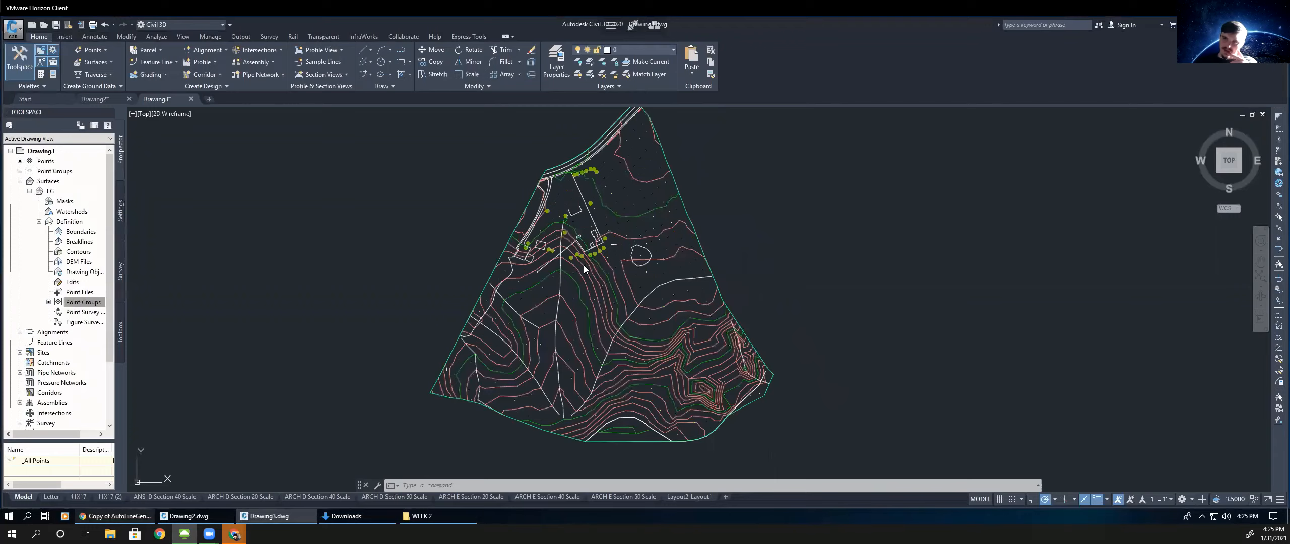
{"action": "scroll", "coordinate": [592, 264], "scroll_direction": "up", "scroll_amount": 4}
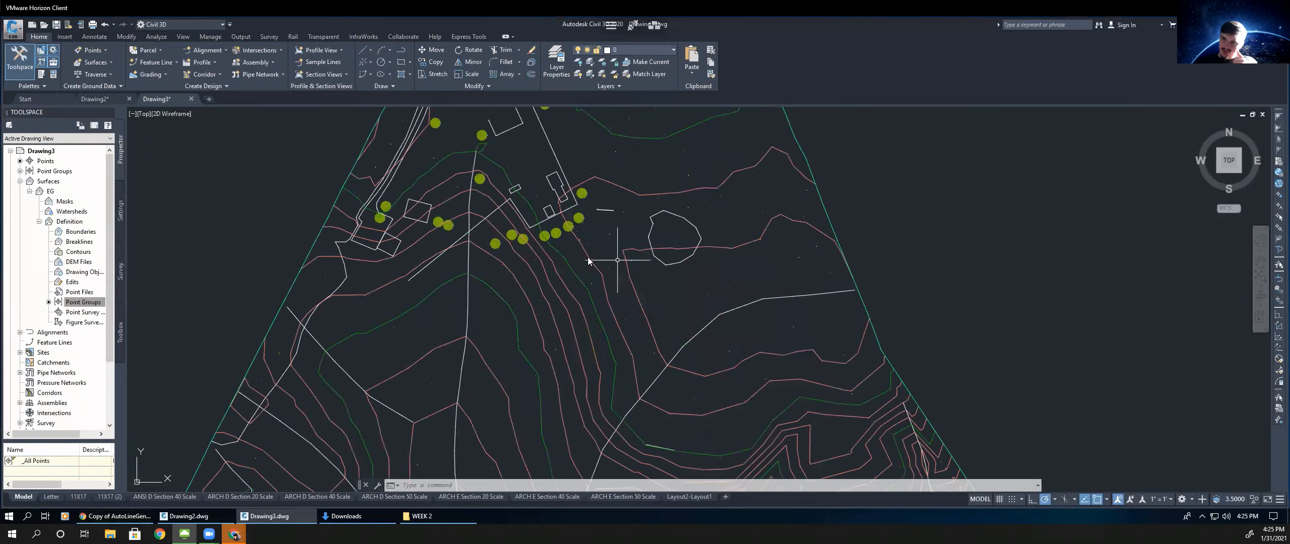
{"action": "left_click", "coordinate": [588, 256]}
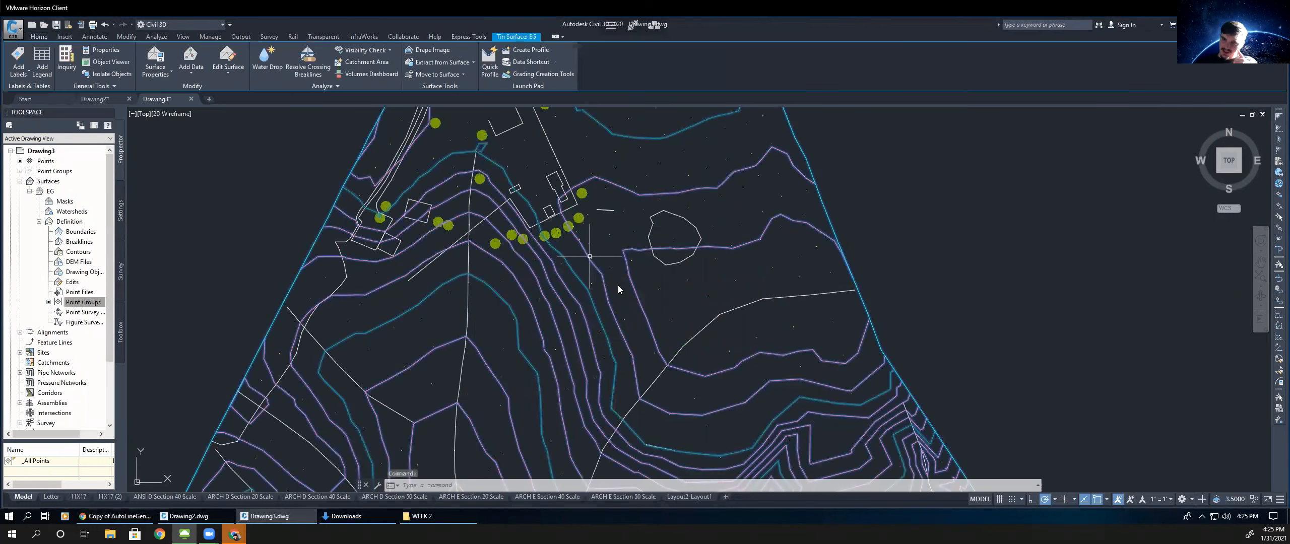
{"action": "right_click", "coordinate": [636, 338]}
{"action": "key", "text": "Return"}
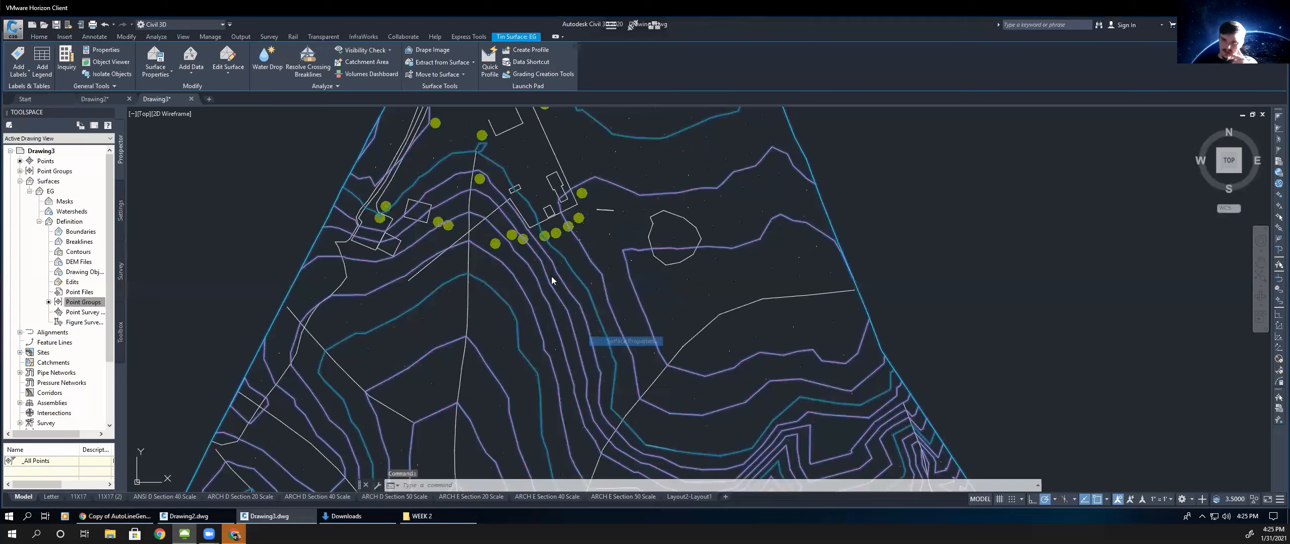
{"action": "left_click", "coordinate": [554, 269]}
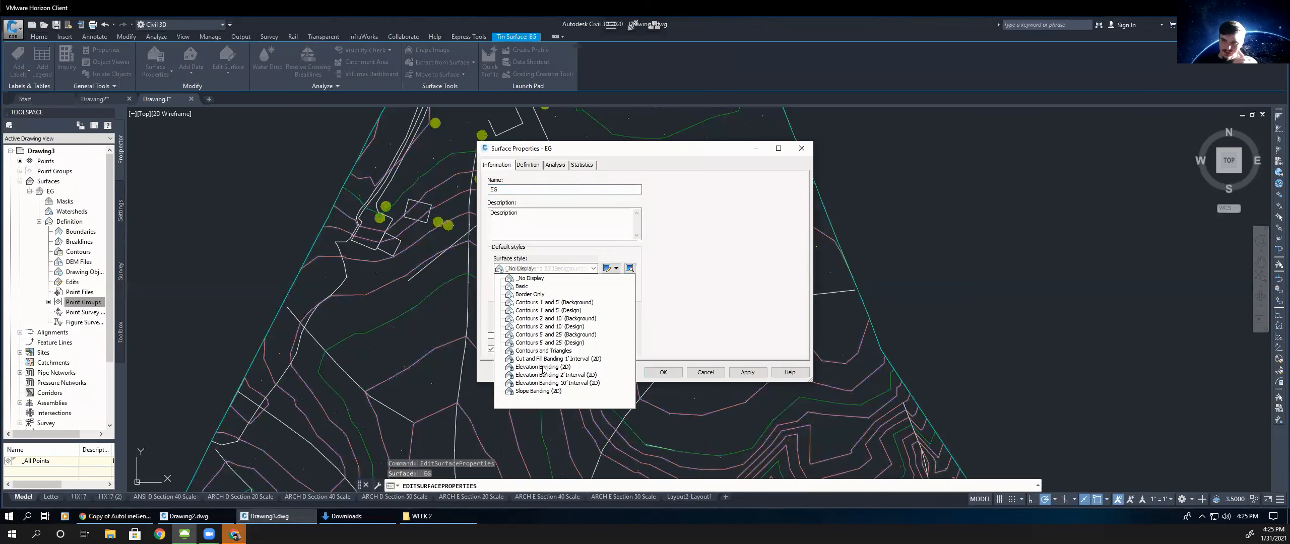
{"action": "left_click", "coordinate": [545, 351]}
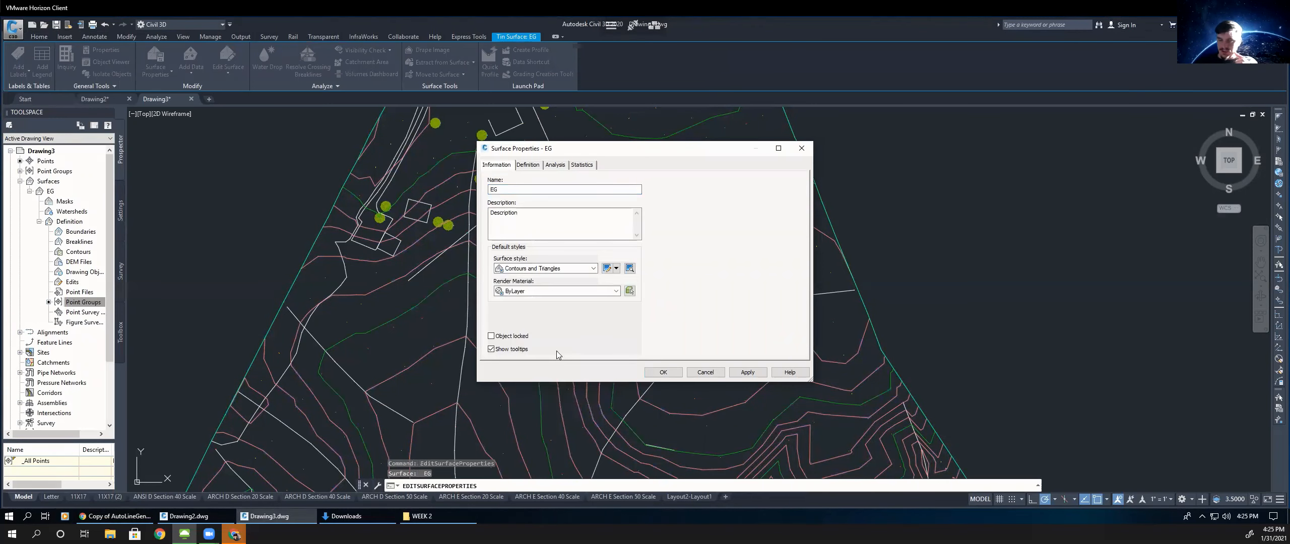
{"action": "left_click", "coordinate": [664, 372]}
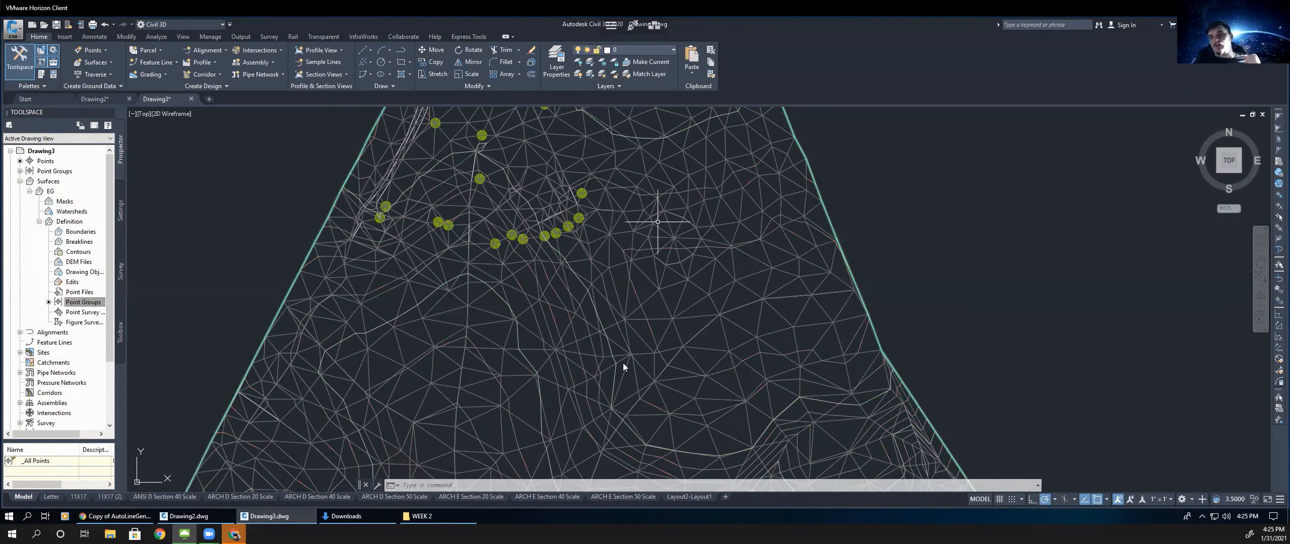
- Change the EG surface's style to Contours 2' and 10' (Design) in its surface properties
{"action": "middle_click_drag", "start_coordinate": [623, 363], "coordinate": [628, 355]}
{"action": "middle_click_drag", "start_coordinate": [572, 259], "coordinate": [561, 287]}
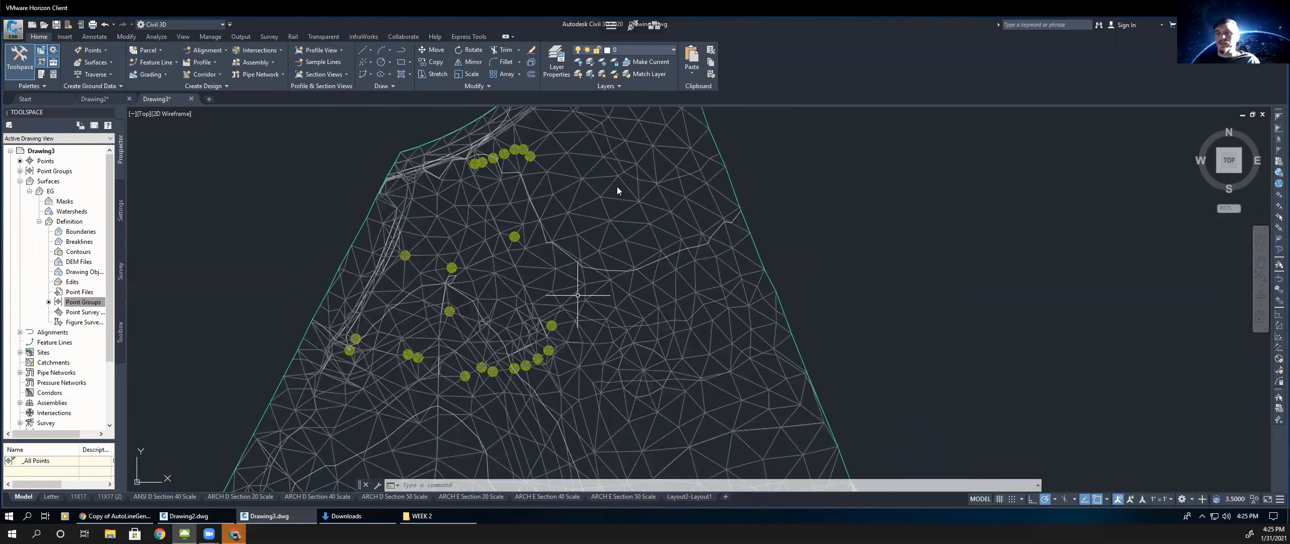
{"action": "middle_click_drag", "start_coordinate": [590, 296], "coordinate": [616, 188]}
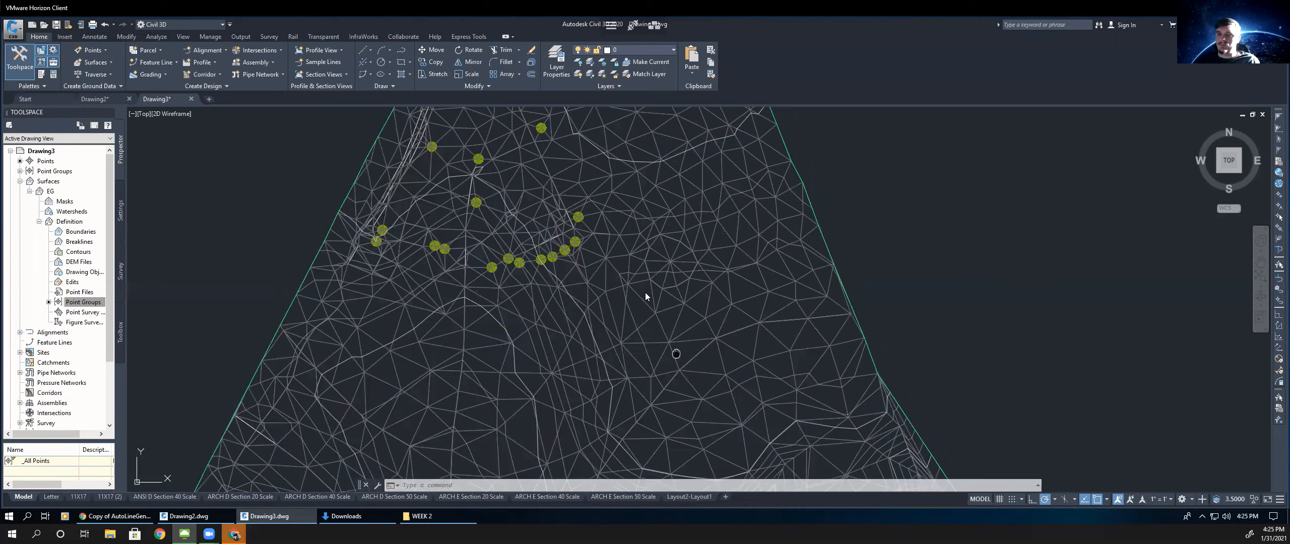
{"action": "middle_click_drag", "start_coordinate": [645, 292], "coordinate": [674, 260]}
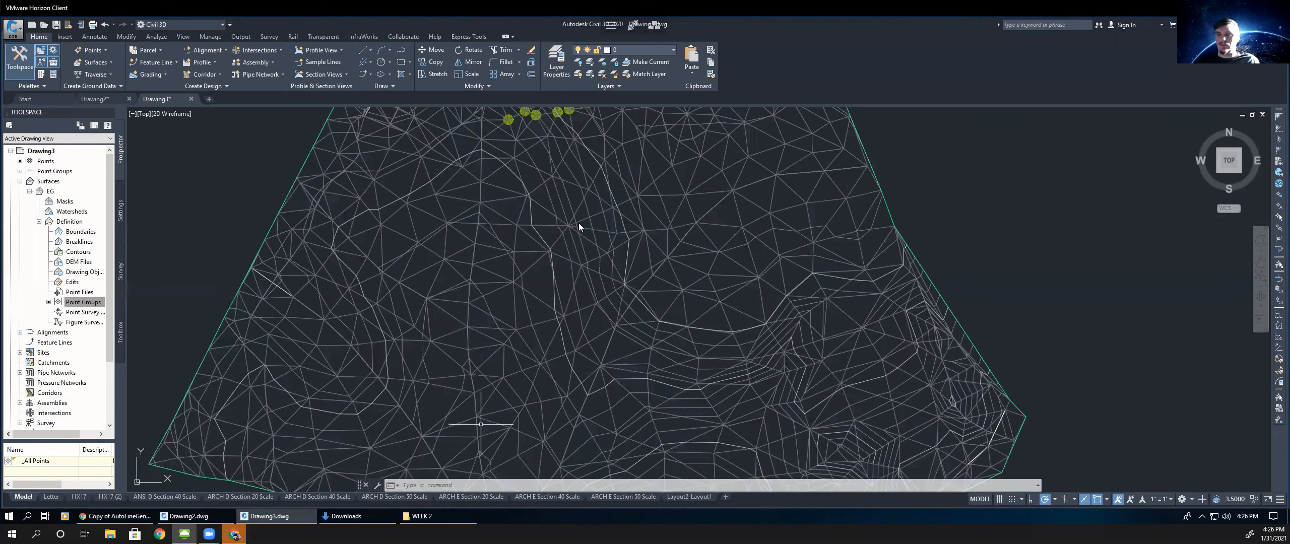
{"action": "left_click", "coordinate": [675, 194]}
{"action": "right_click", "coordinate": [675, 183]}
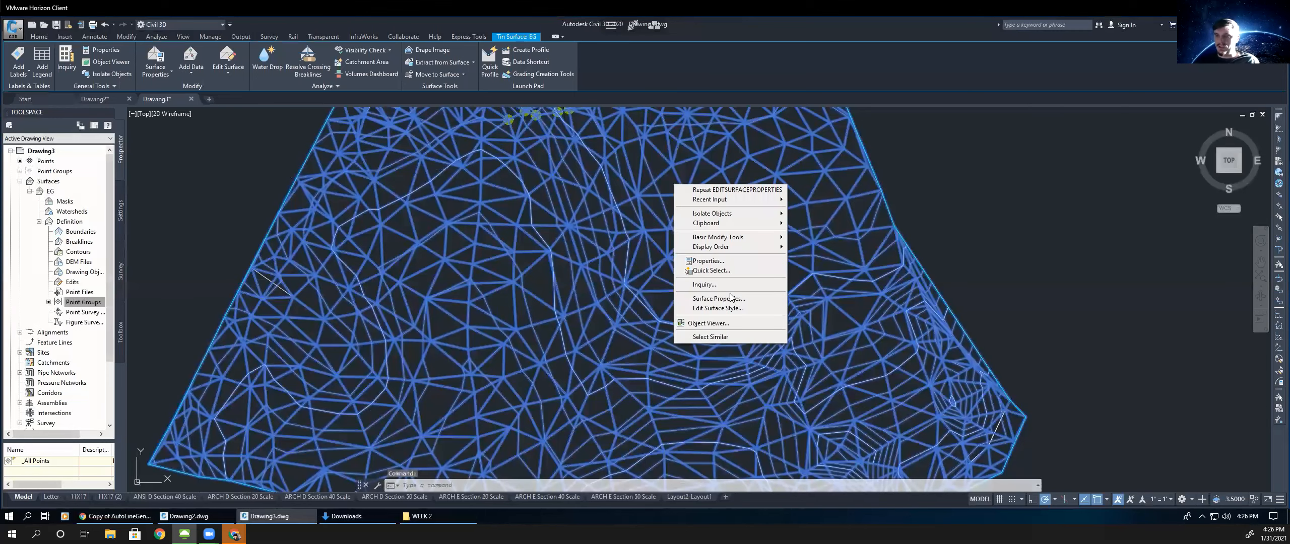
{"action": "left_click", "coordinate": [731, 298]}
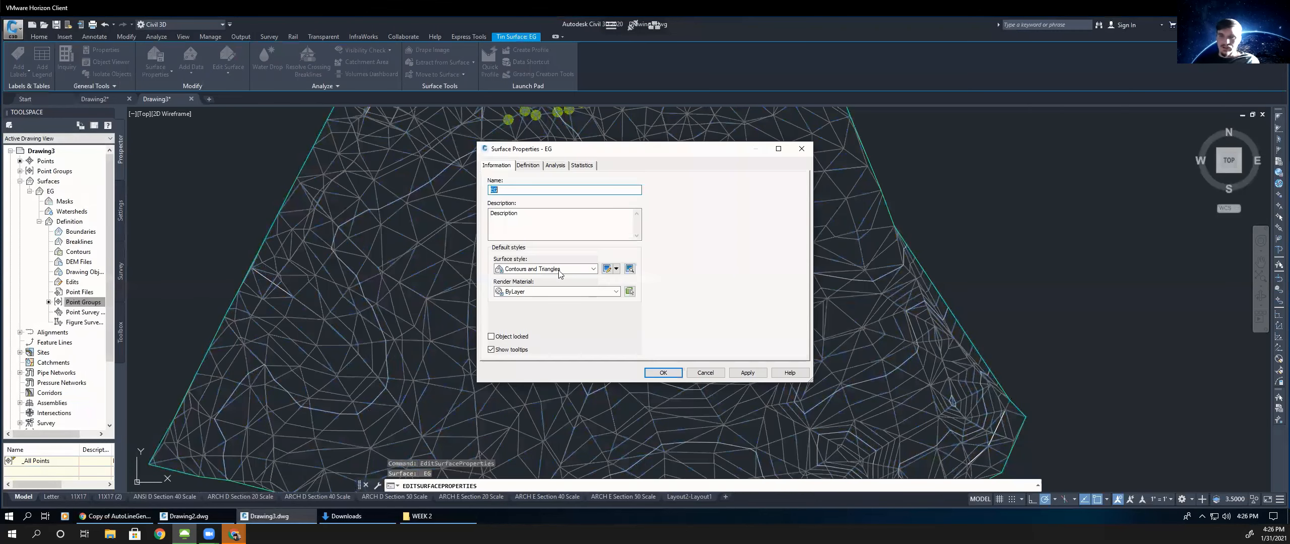
{"action": "left_click", "coordinate": [560, 270]}
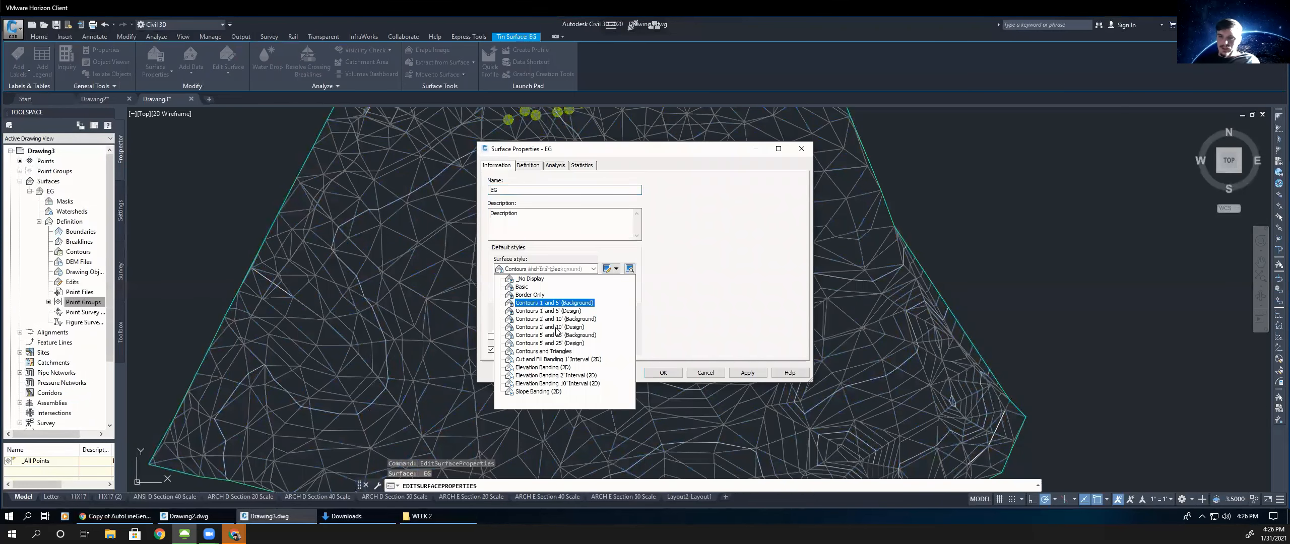
{"action": "left_click", "coordinate": [557, 328]}
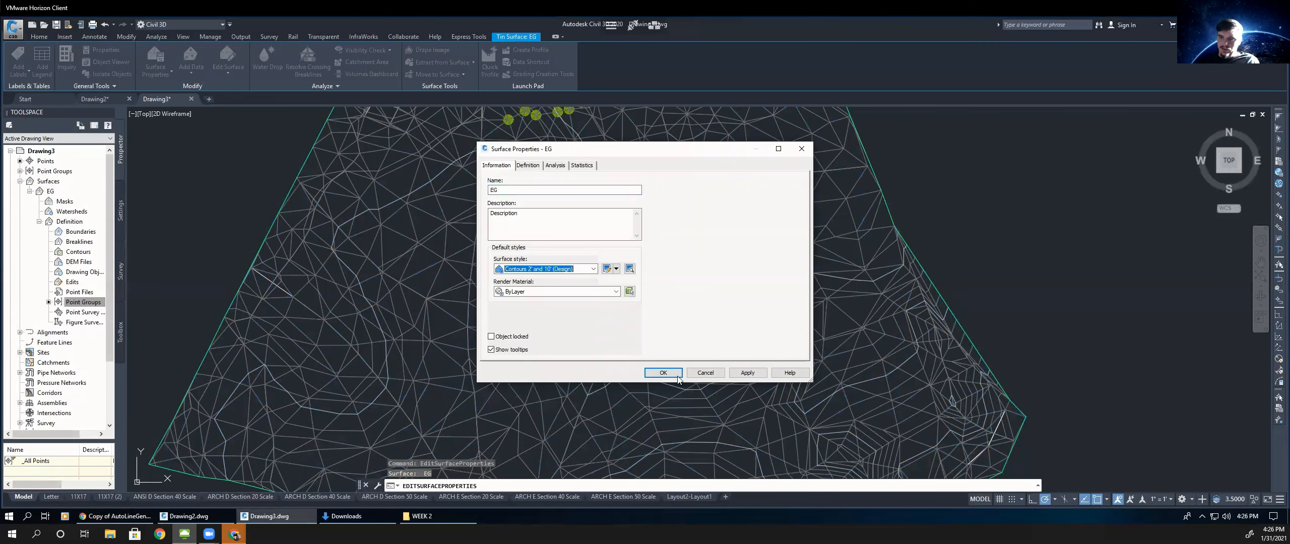
{"action": "left_click", "coordinate": [675, 375]}
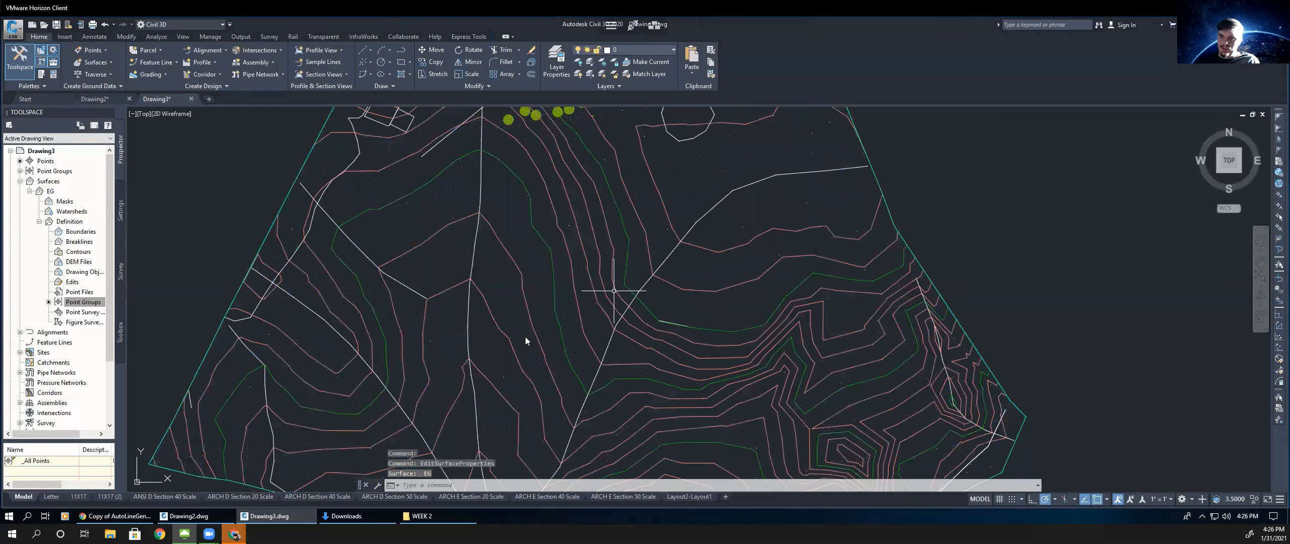
{"action": "middle_click_drag", "start_coordinate": [383, 377], "coordinate": [325, 462]}
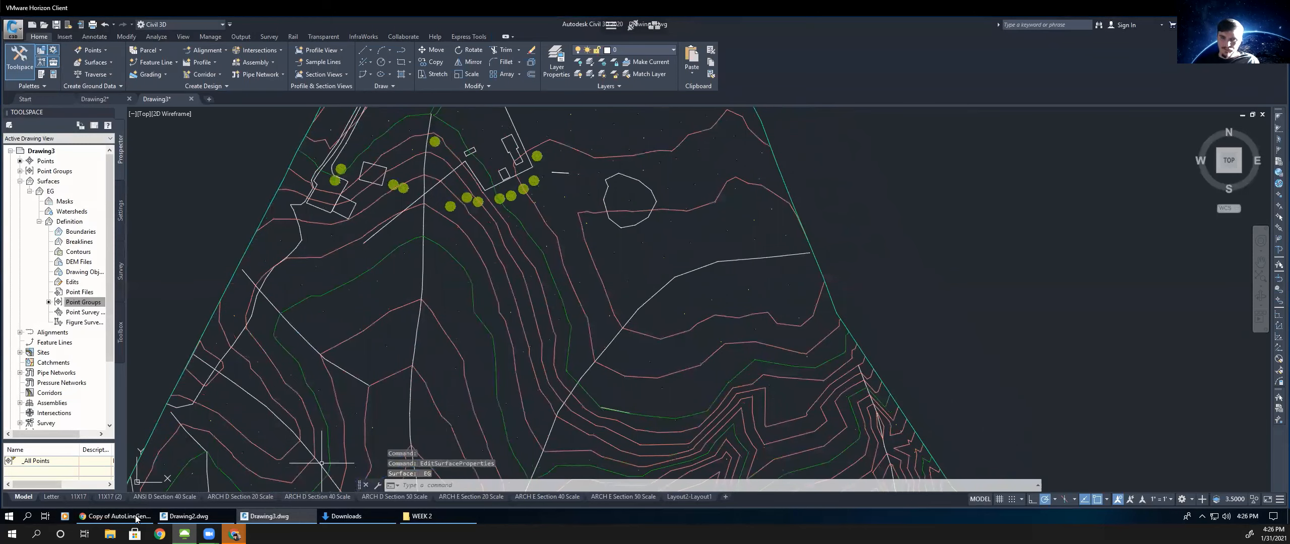
- Switch to the AutoLineGeneration PDF in the browser and read section 7 on identifying boundaries and extracting the surface border
{"action": "key", "text": "alt+Tab"}
{"action": "left_click", "coordinate": [736, 368]}
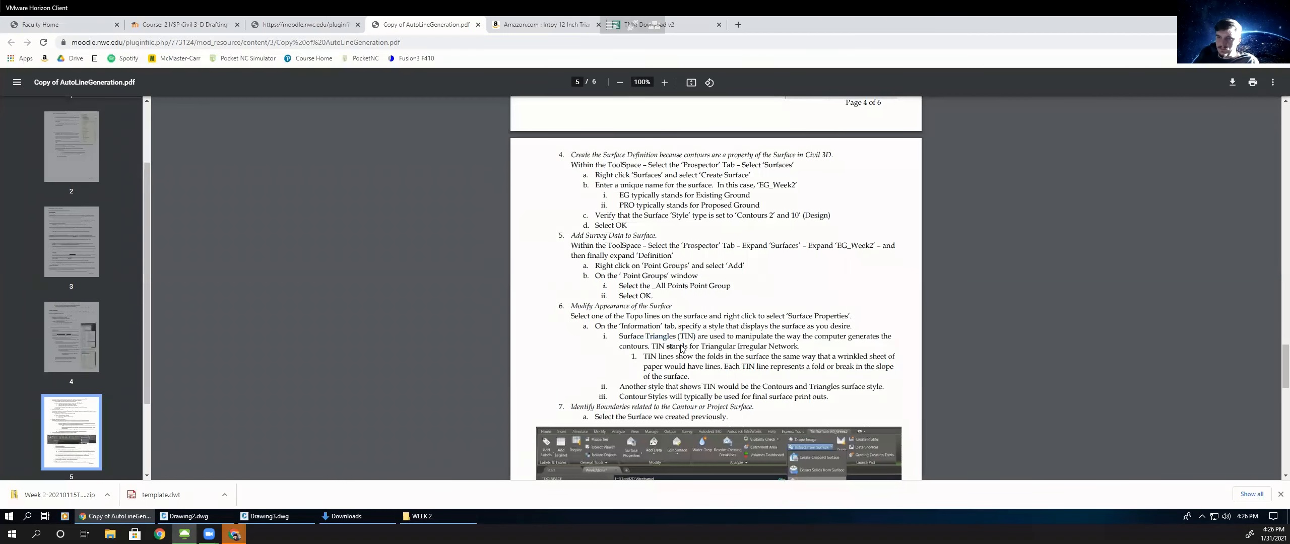
{"action": "scroll", "coordinate": [681, 349], "scroll_direction": "down", "scroll_amount": 2}
{"action": "scroll", "coordinate": [702, 339], "scroll_direction": "down", "scroll_amount": 1}
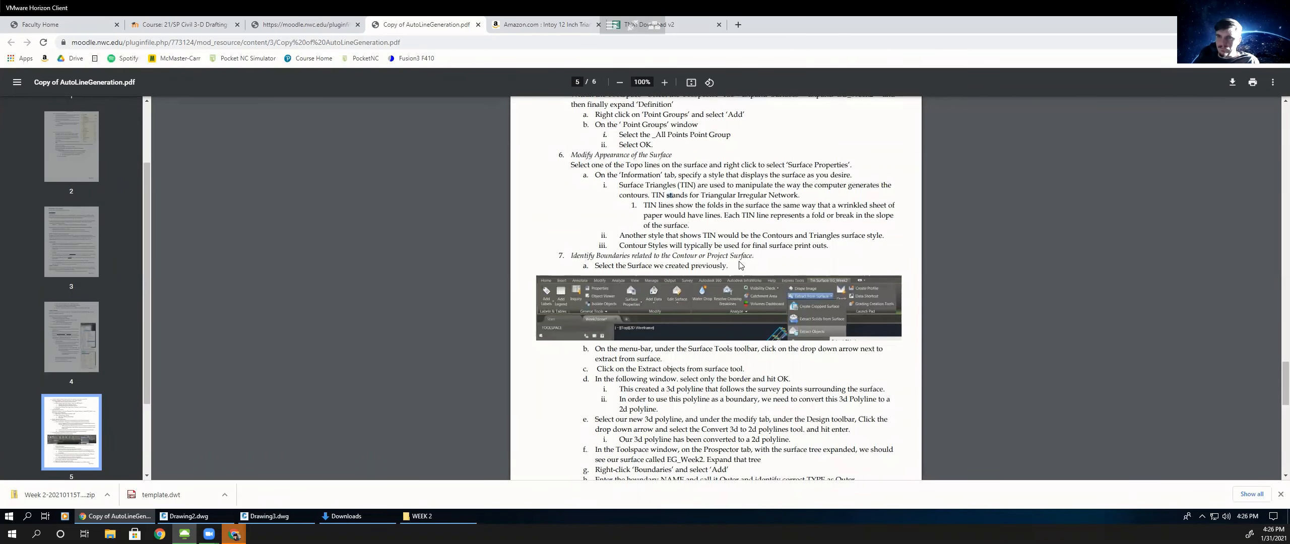
{"action": "scroll", "coordinate": [742, 267], "scroll_direction": "up", "scroll_amount": 3}
{"action": "scroll", "coordinate": [805, 323], "scroll_direction": "down", "scroll_amount": 5}
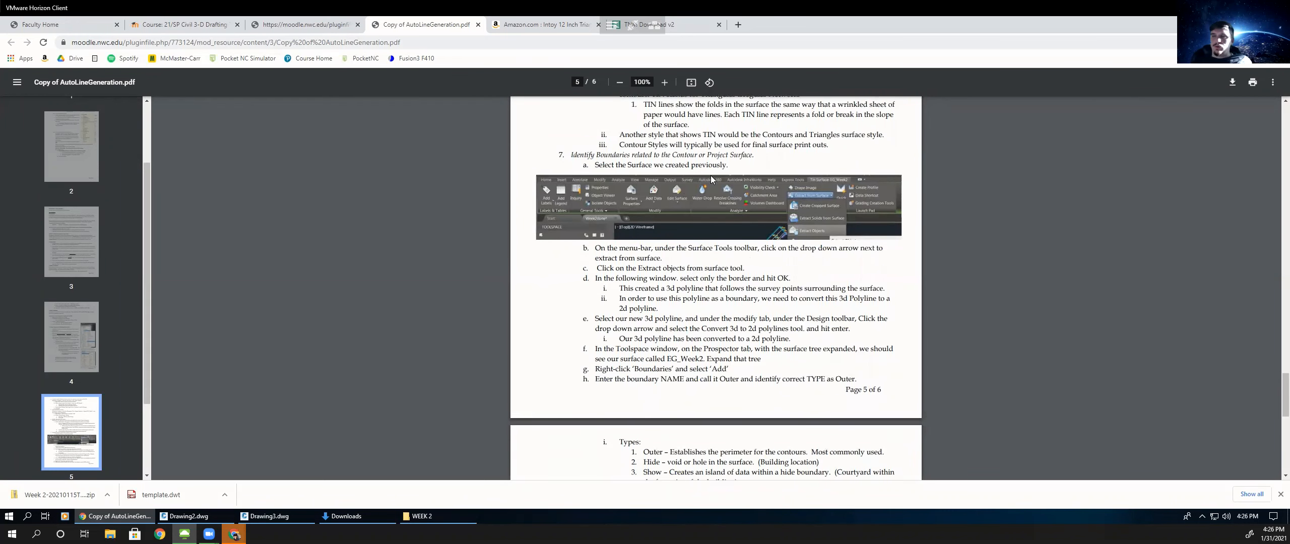
{"action": "scroll", "coordinate": [797, 325], "scroll_direction": "up", "scroll_amount": 2}
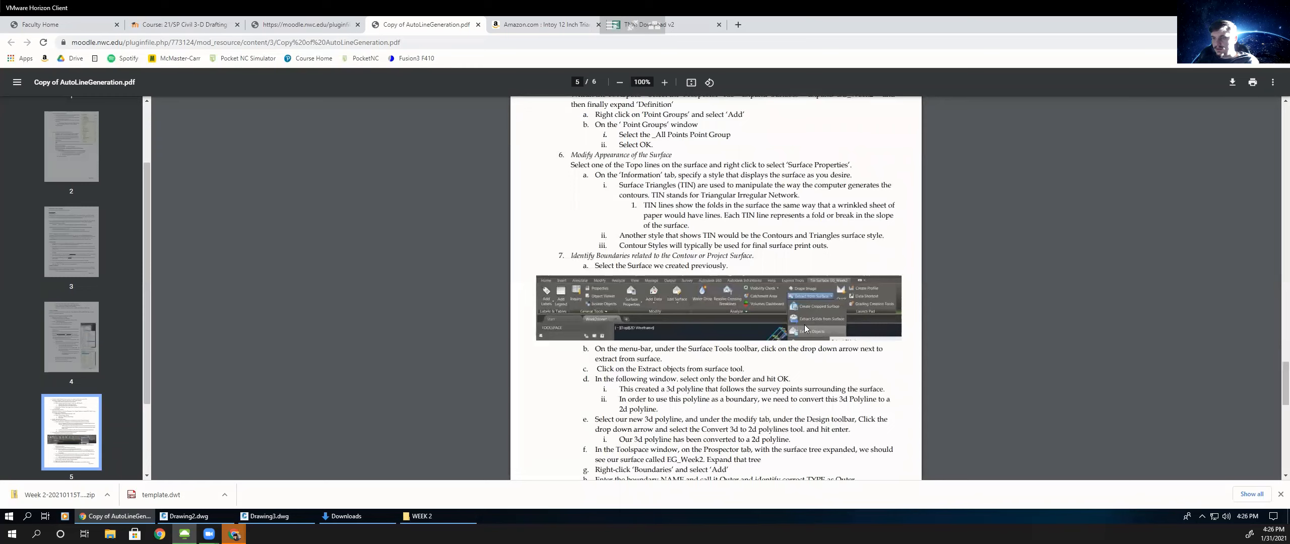
- Return to Drawing3 and extract only the border from the EG surface, excluding the major and minor contours
{"action": "left_click", "coordinate": [278, 515]}
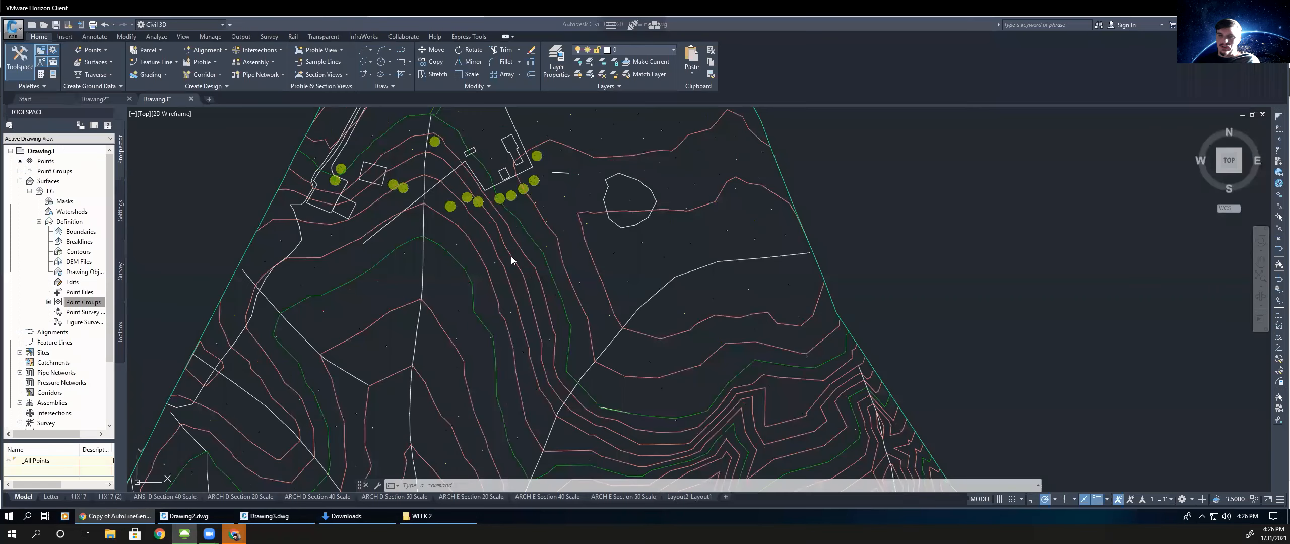
{"action": "left_click", "coordinate": [522, 227]}
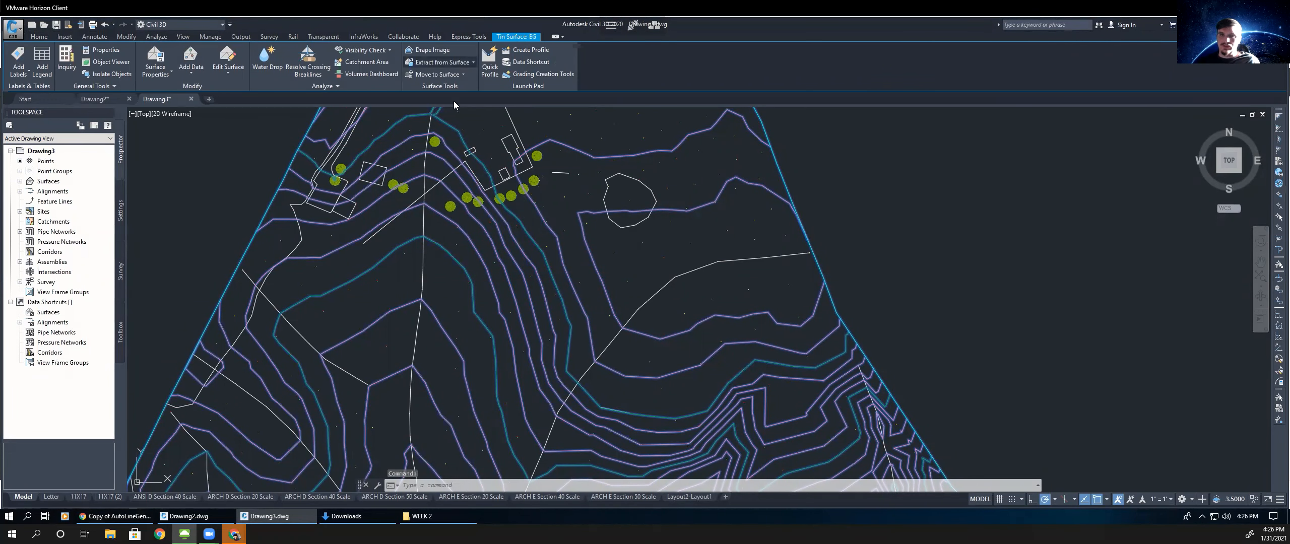
{"action": "left_click", "coordinate": [460, 63]}
{"action": "left_click", "coordinate": [436, 119]}
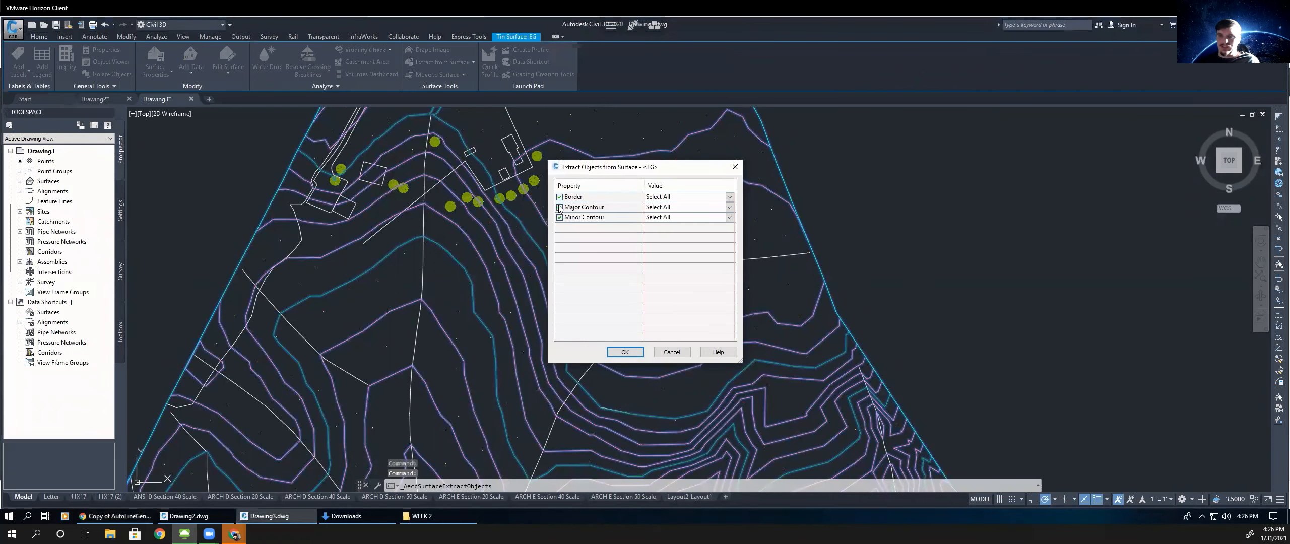
{"action": "left_click", "coordinate": [559, 217]}
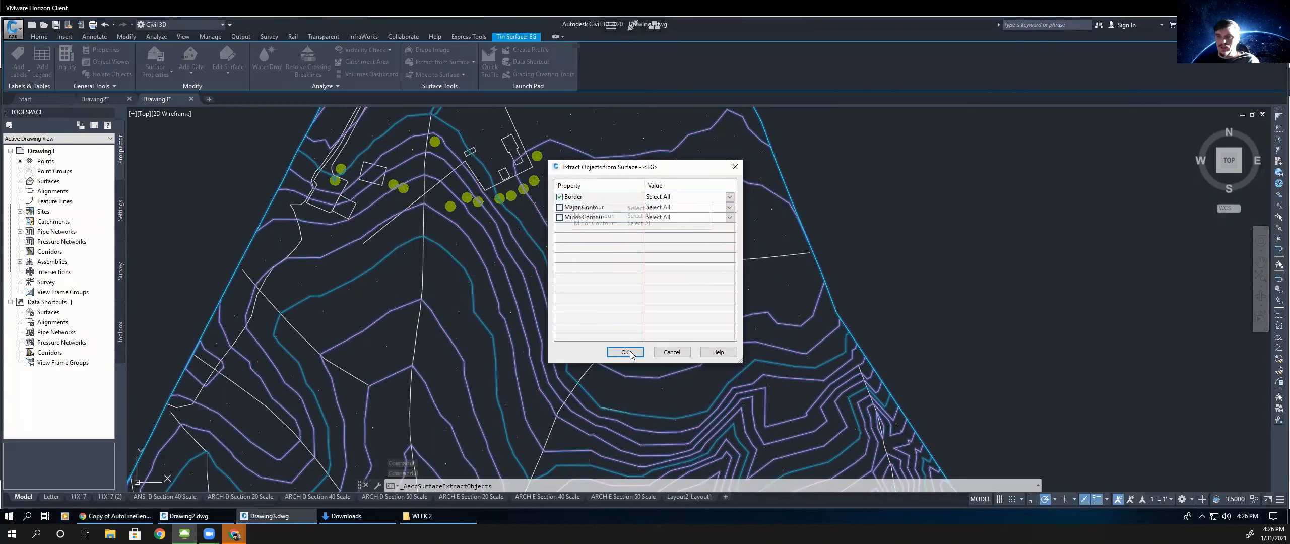
{"action": "key", "text": "Return"}
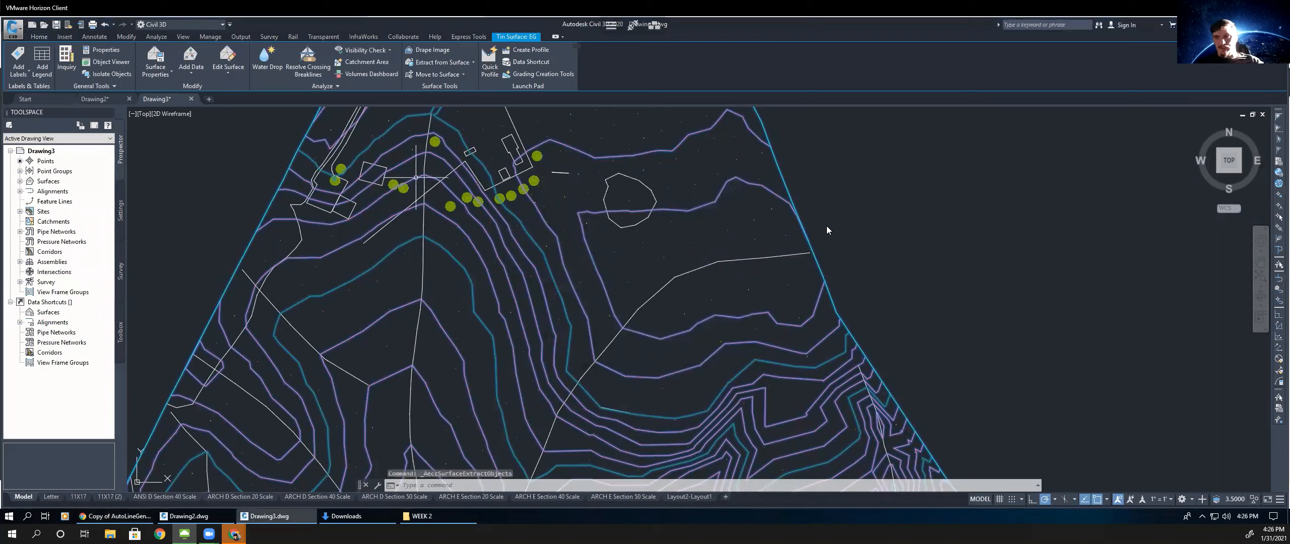
{"action": "key", "text": "Escape"}
{"action": "key", "text": "Escape"}
- Select the extracted border polyline and check its outline around the surface, leaving it deselected
{"action": "left_click", "coordinate": [800, 225]}
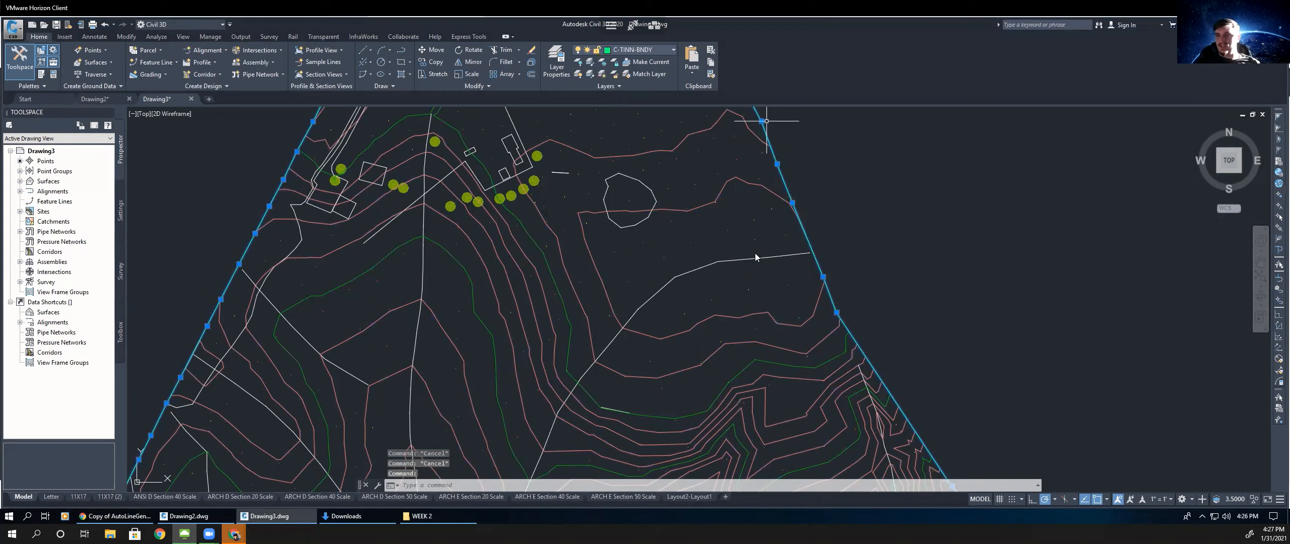
{"action": "scroll", "coordinate": [755, 254], "scroll_direction": "down", "scroll_amount": 3}
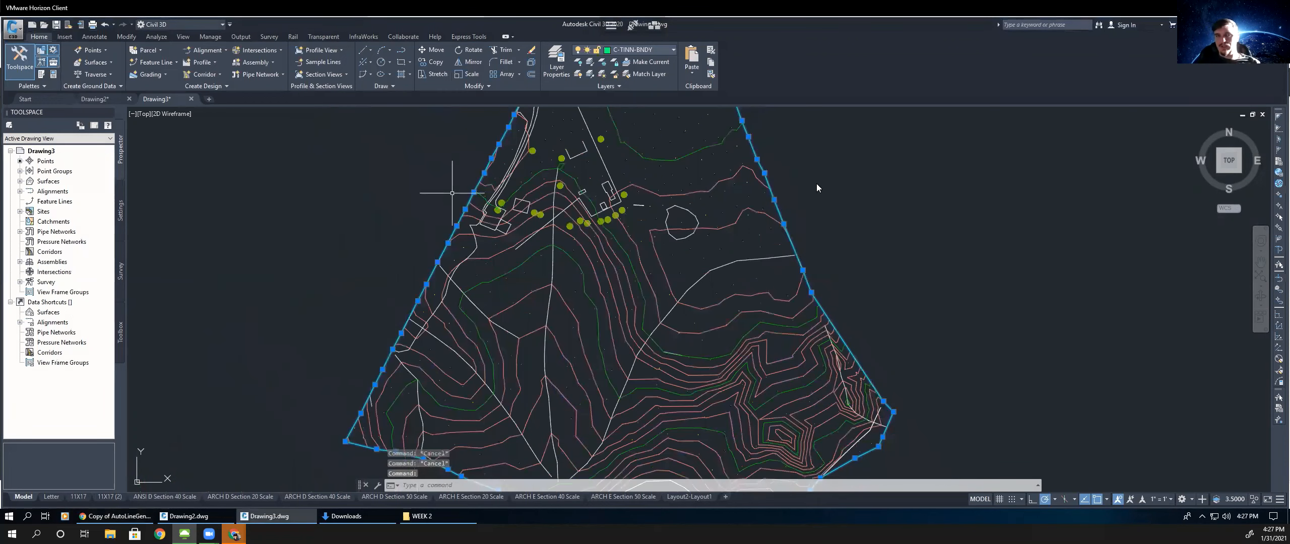
{"action": "key", "text": "Escape"}
{"action": "right_click", "coordinate": [843, 270]}
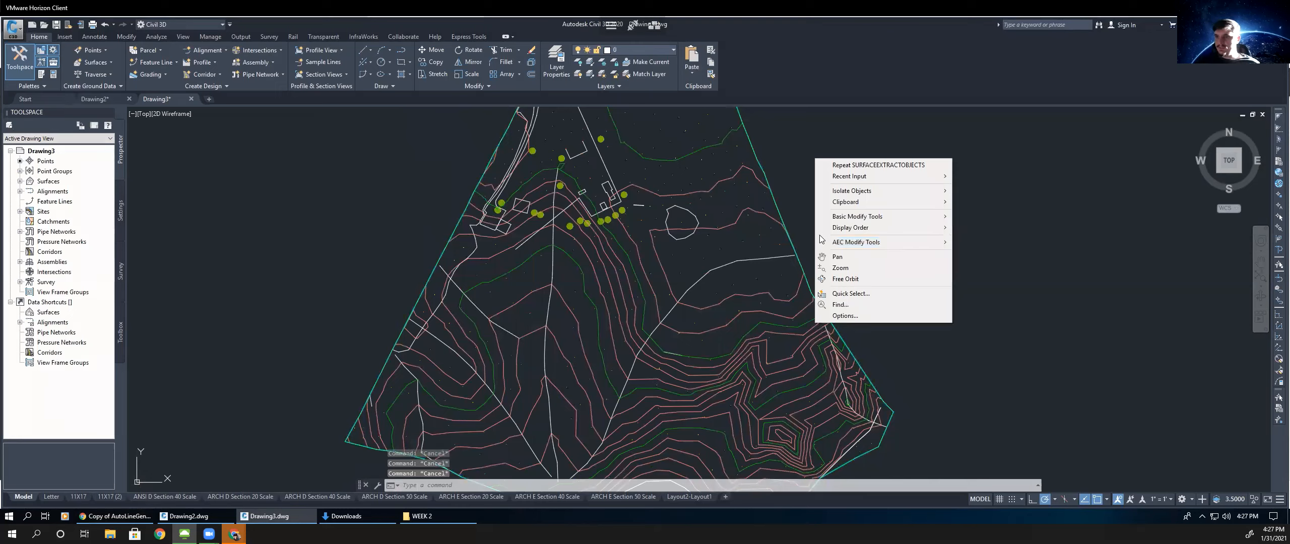
{"action": "left_click", "coordinate": [803, 159]}
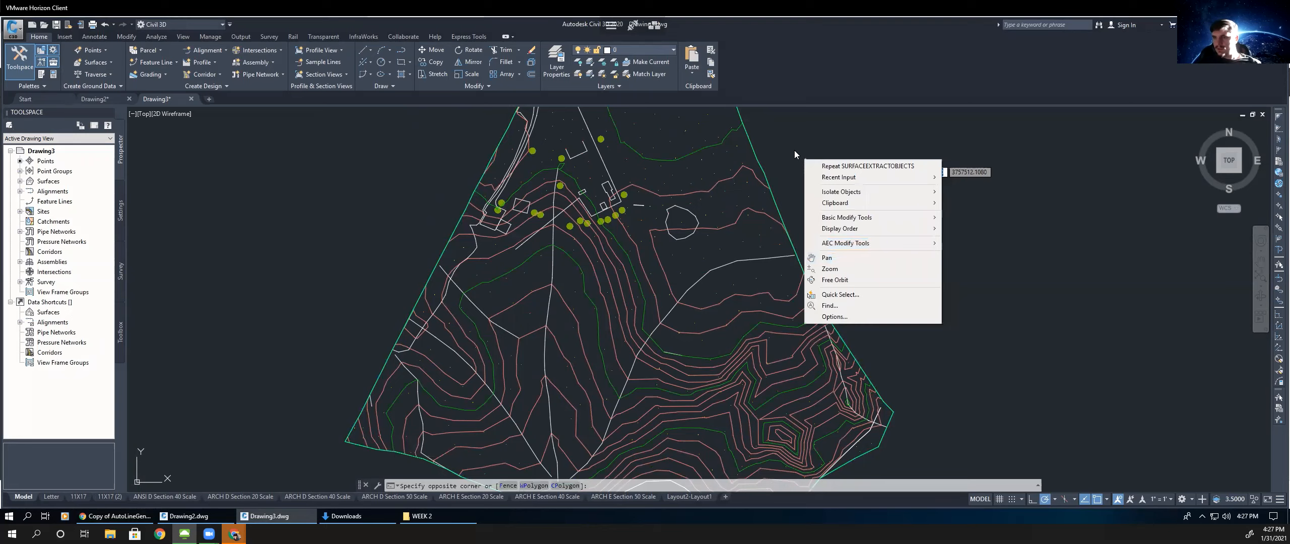
{"action": "right_click", "coordinate": [795, 150]}
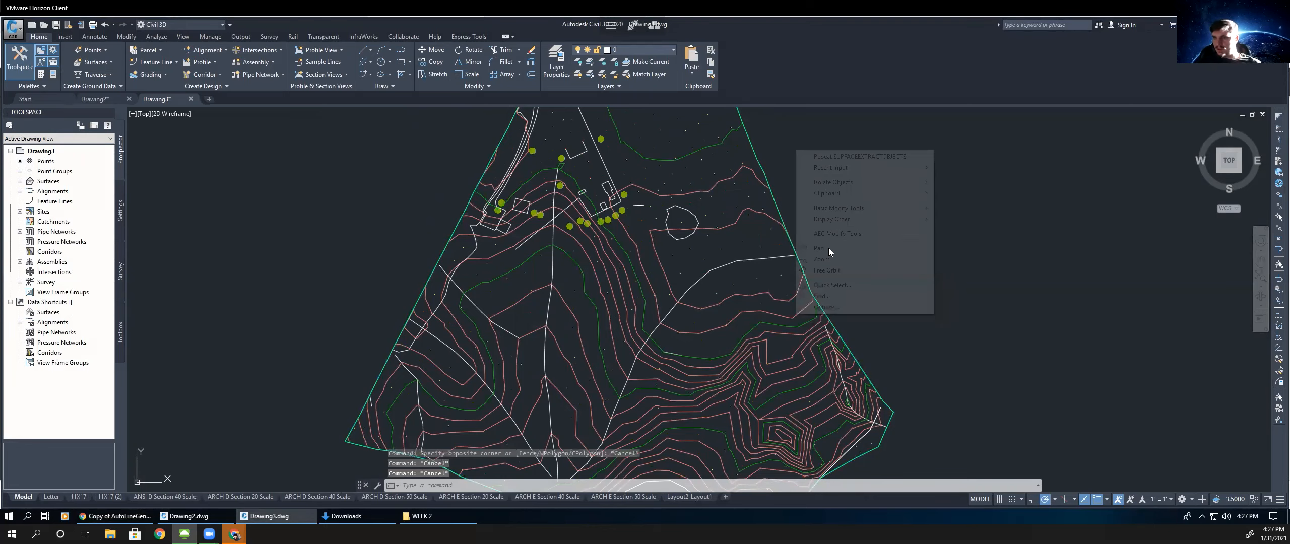
{"action": "left_click", "coordinate": [829, 308]}
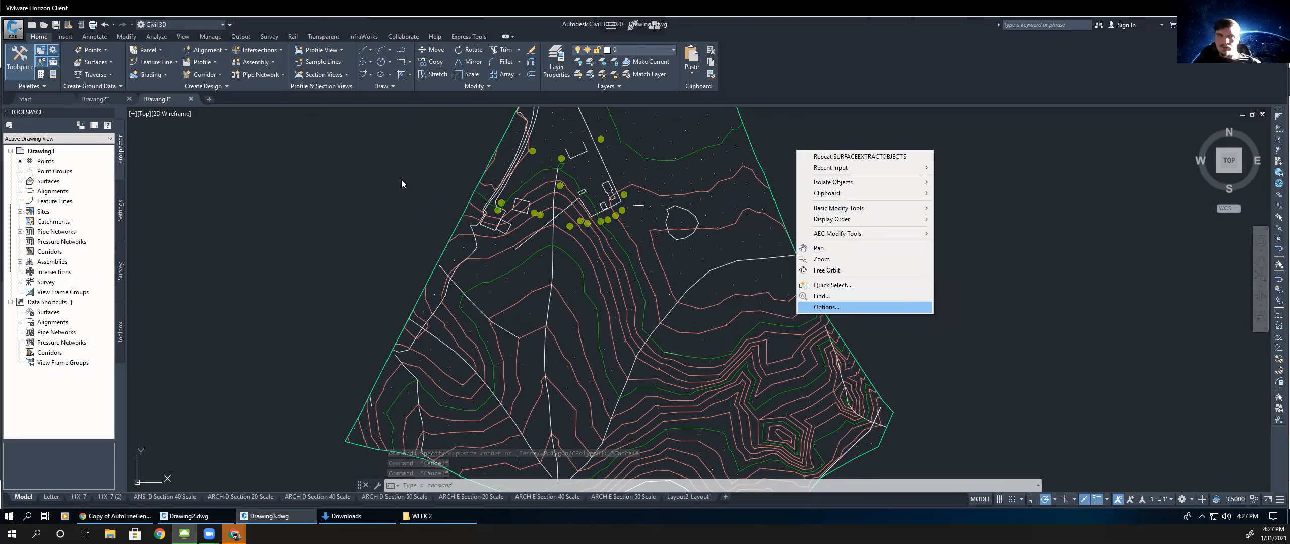
{"action": "key", "text": "Escape"}
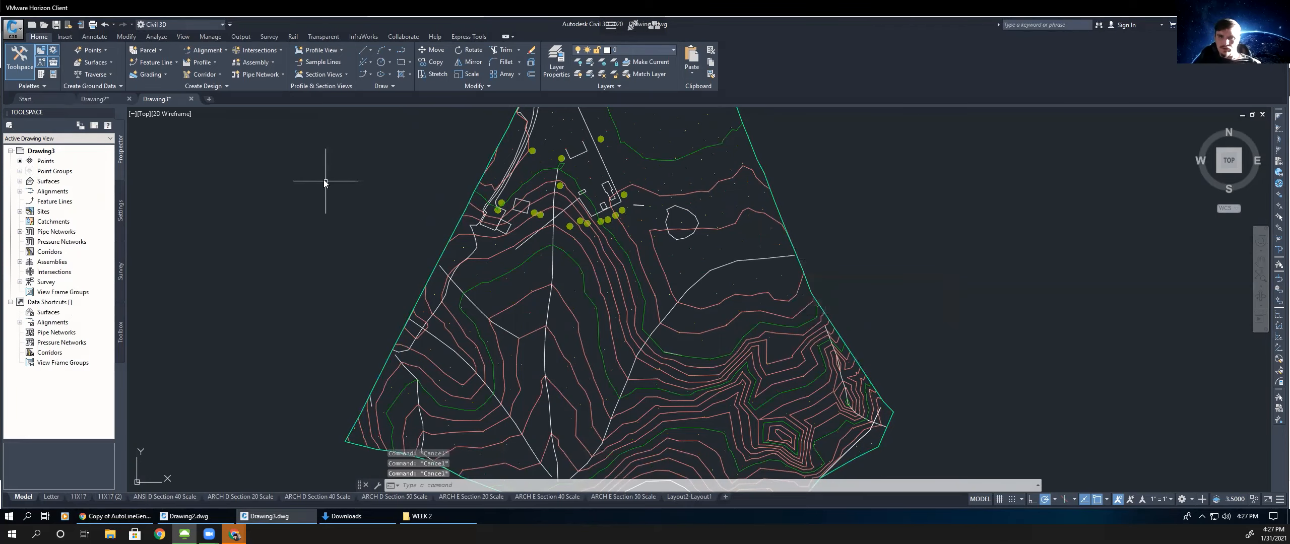
{"action": "right_click", "coordinate": [324, 181]}
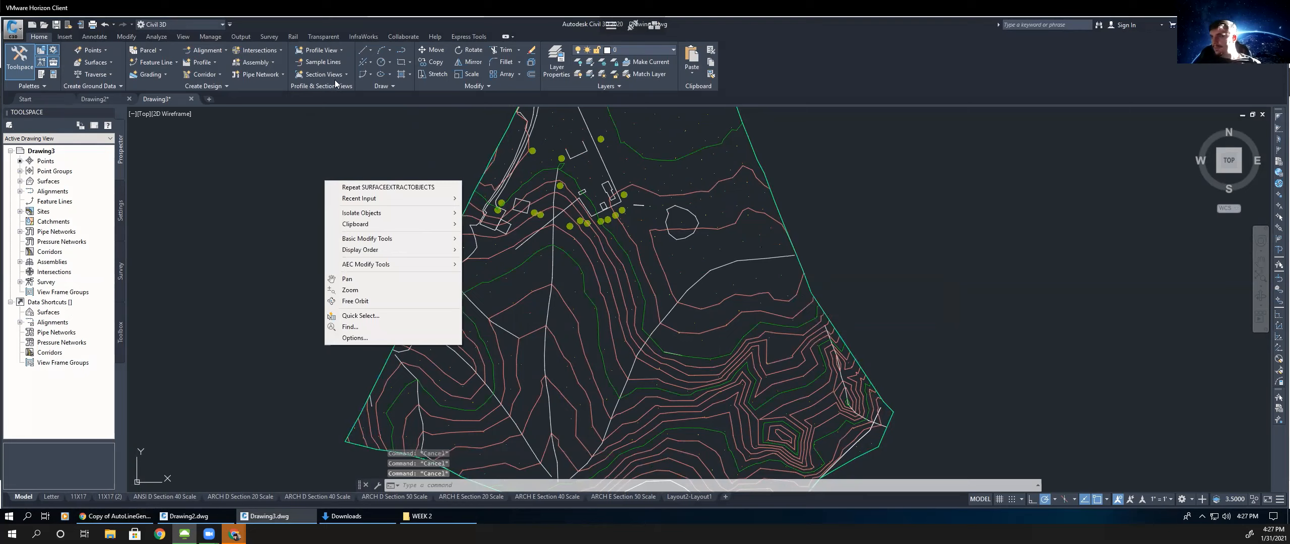
- Display the object properties and check what type of object the extracted surface border is
{"action": "left_click", "coordinate": [318, 169]}
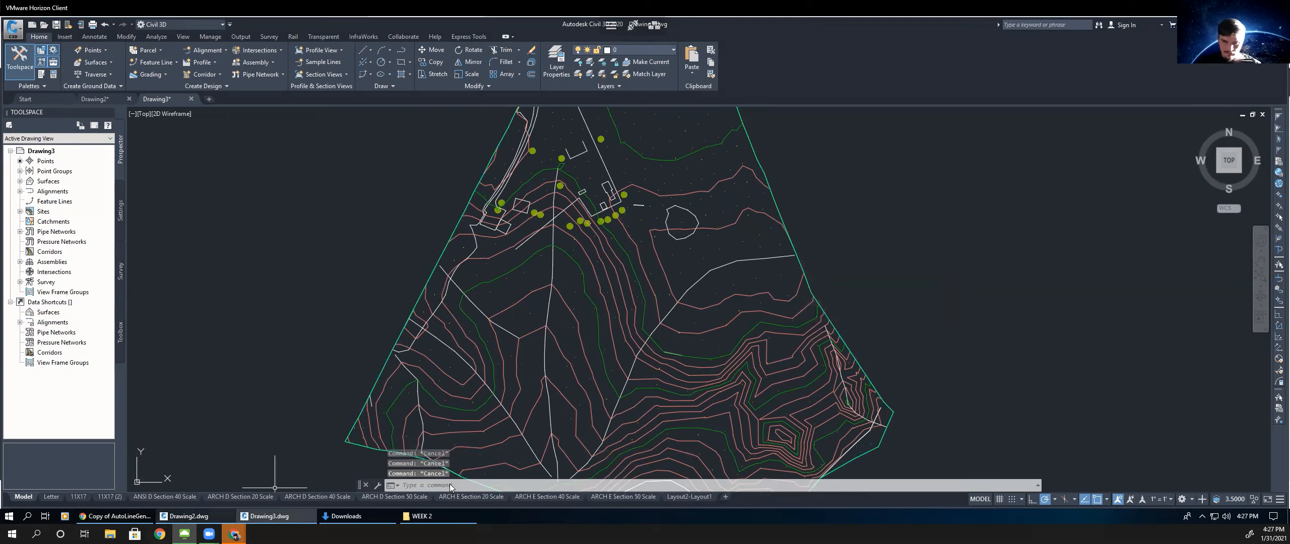
{"action": "mouse_move", "coordinate": [450, 499]}
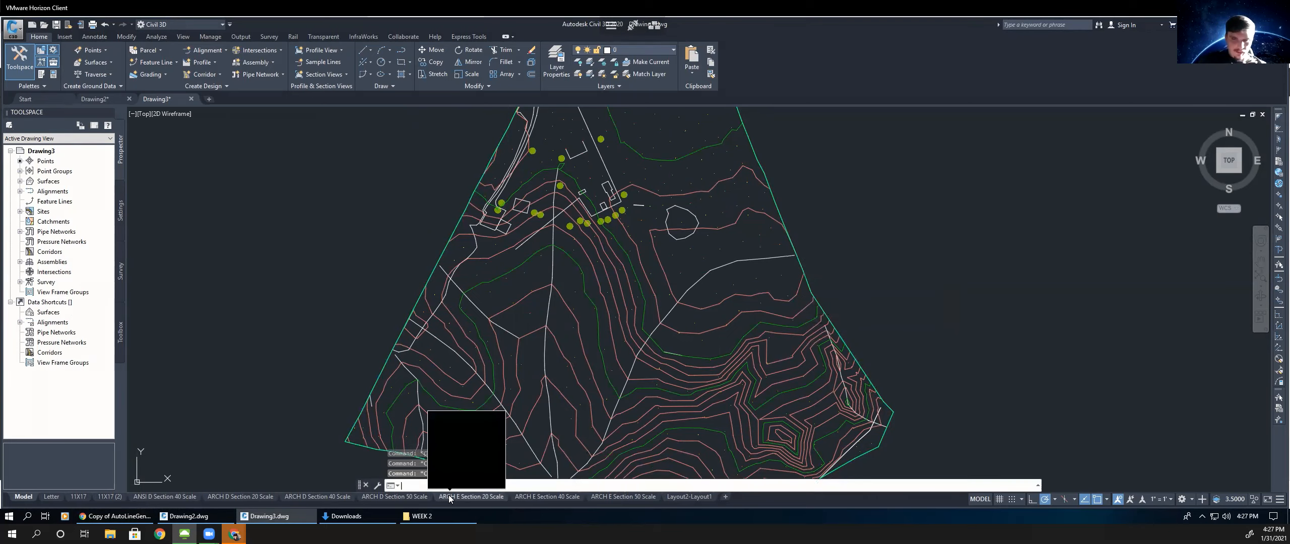
{"action": "type", "text": "PROPERTI"}
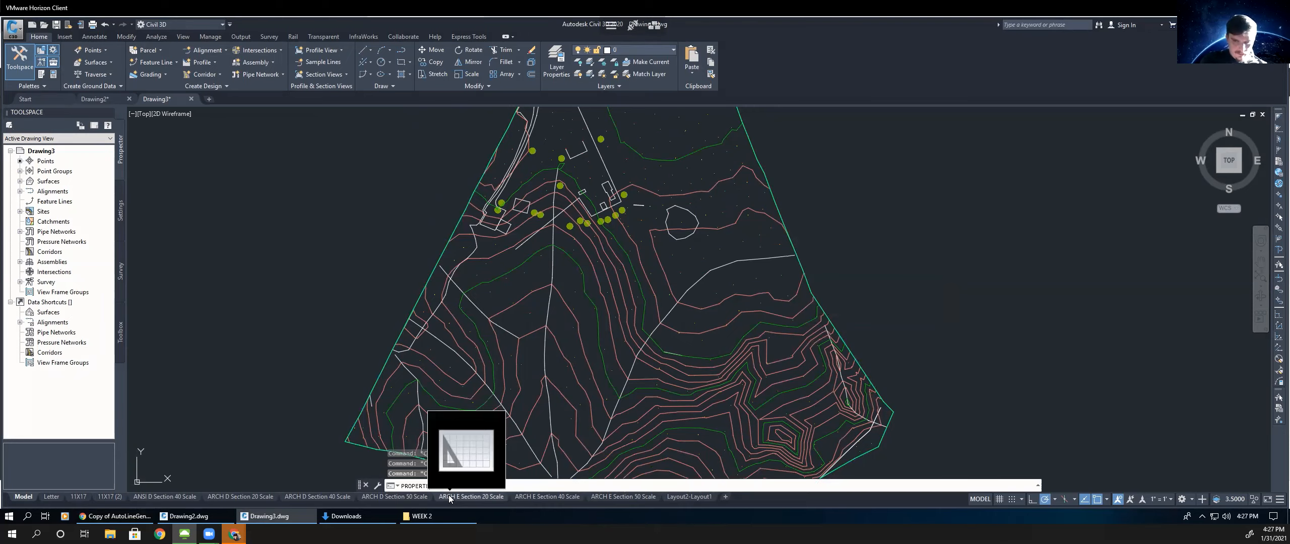
{"action": "key", "text": "Return"}
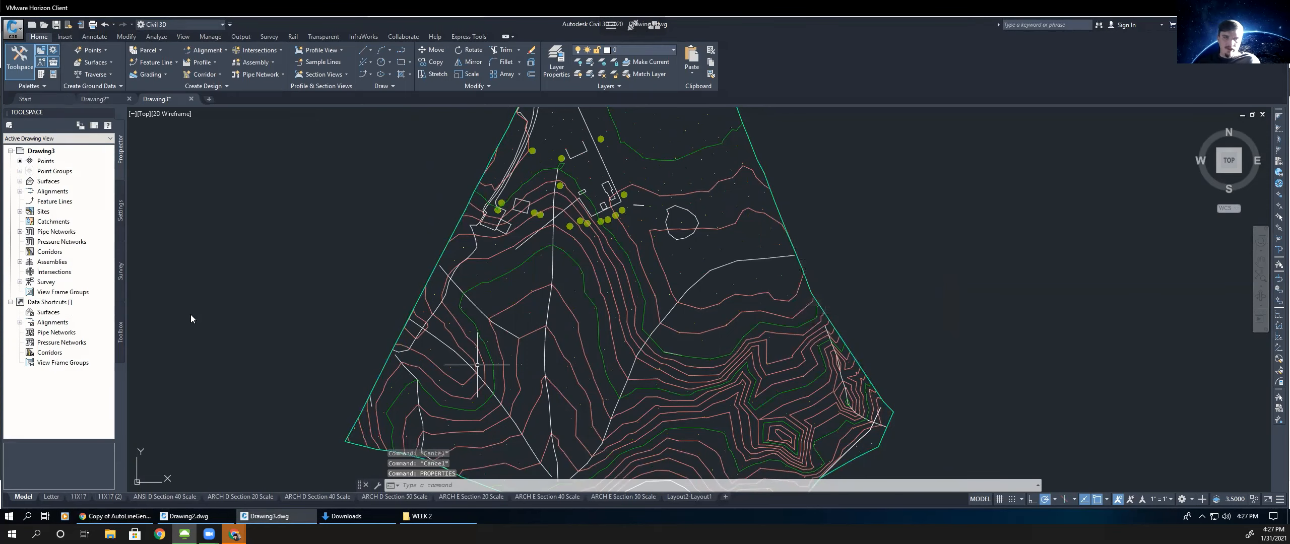
{"action": "mouse_move", "coordinate": [191, 278]}
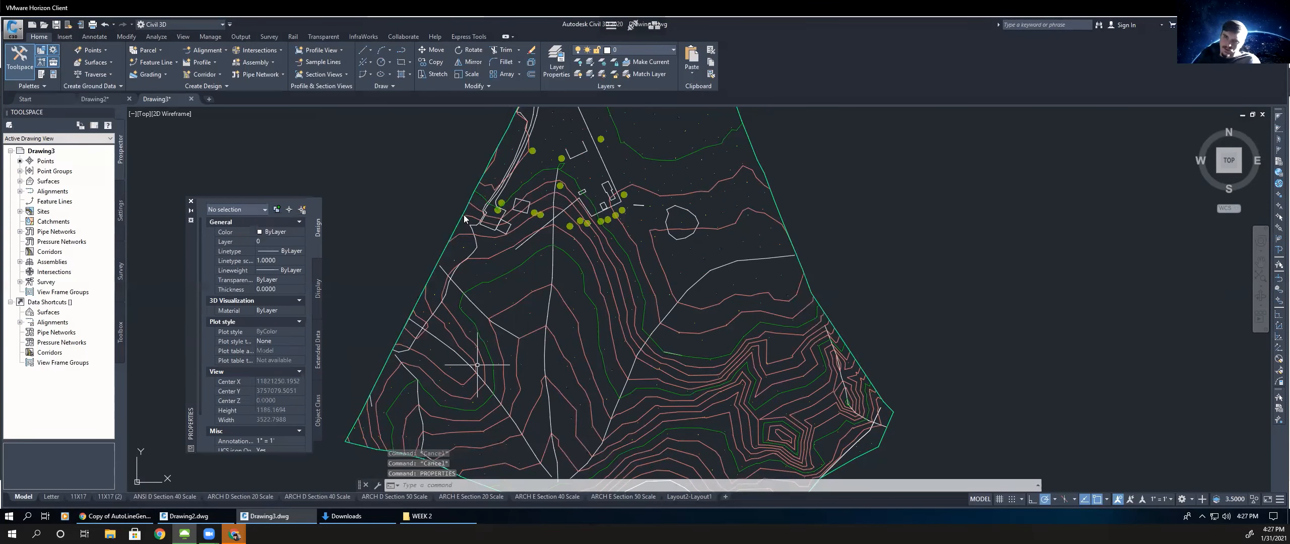
{"action": "left_click", "coordinate": [429, 192]}
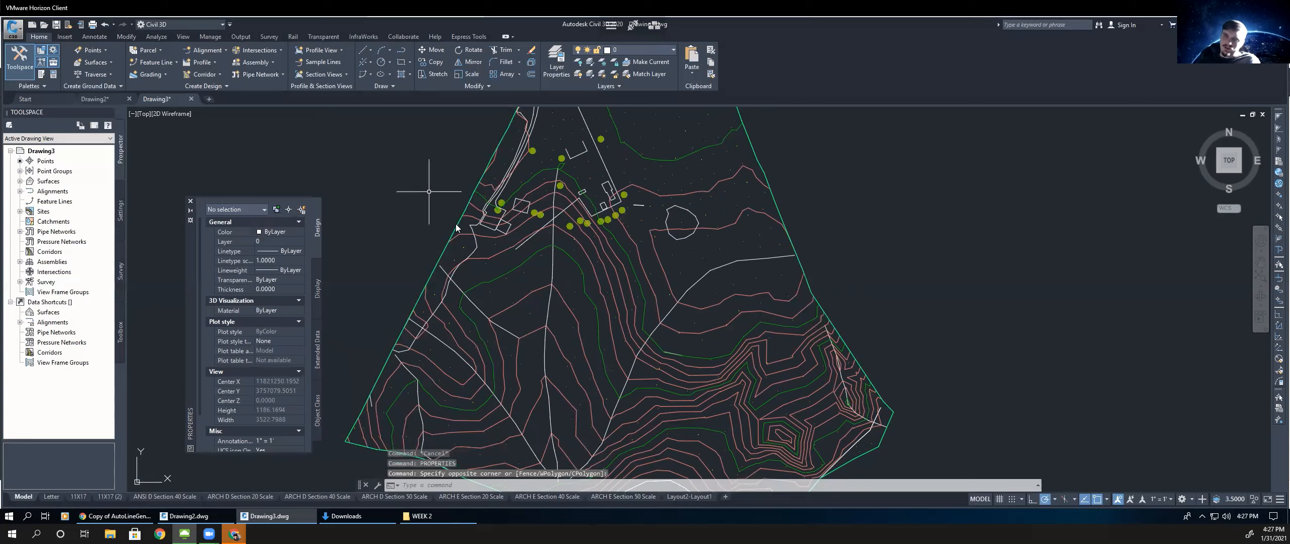
{"action": "left_click", "coordinate": [456, 226]}
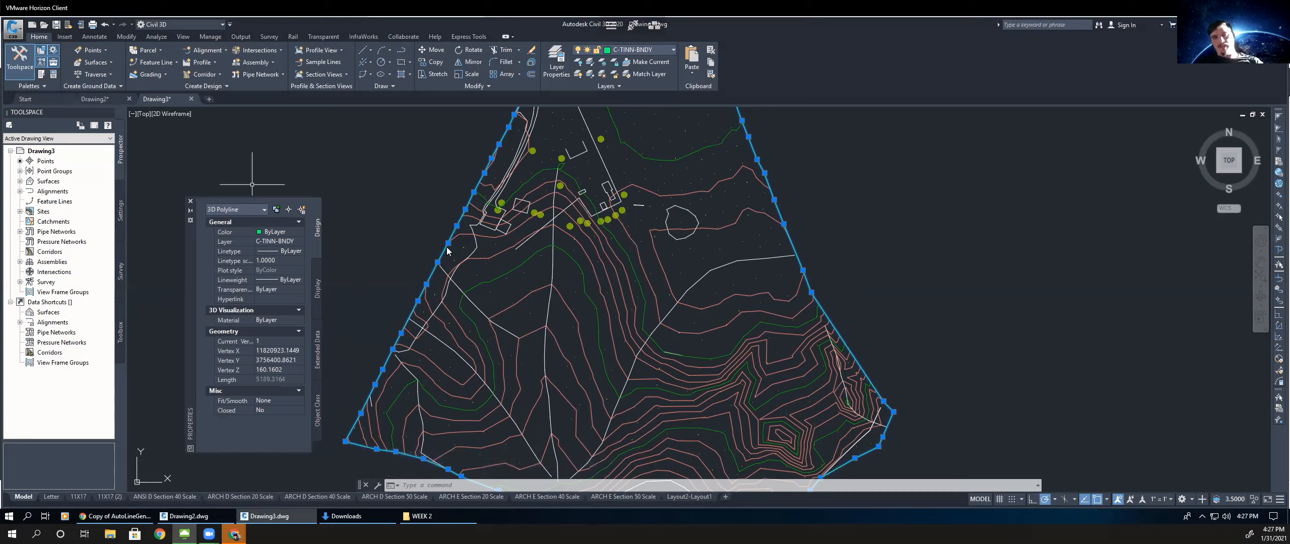
{"action": "key", "text": "Escape"}
{"action": "key", "text": "Escape"}
{"action": "key", "text": "Escape"}
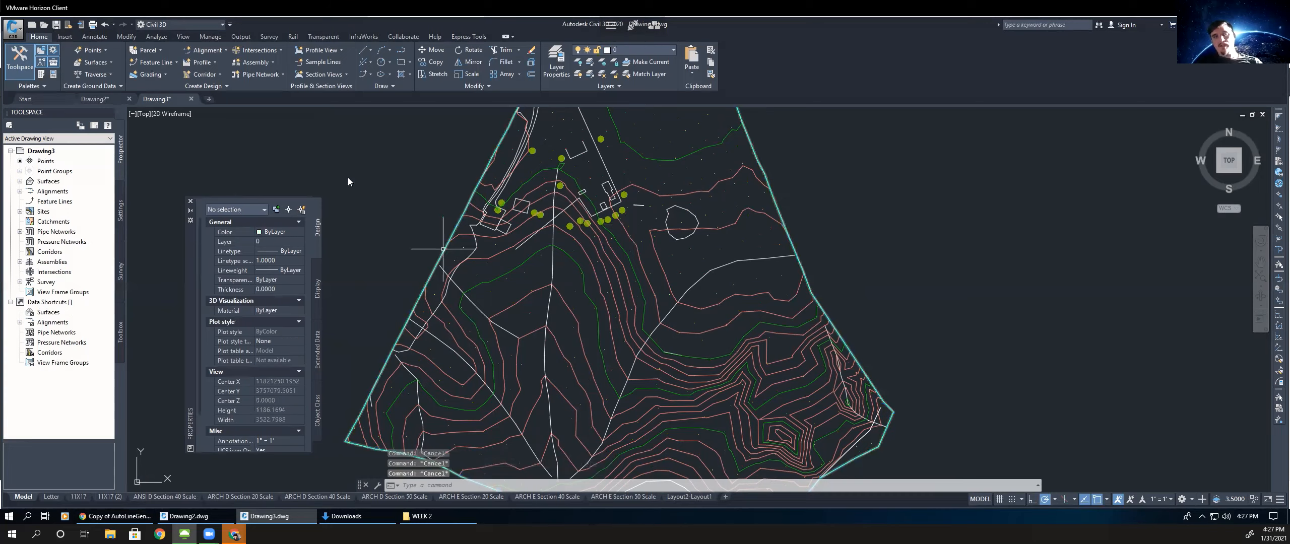
- Convert the surface border from a 3D polyline to a 2D polyline
{"action": "left_click", "coordinate": [123, 37]}
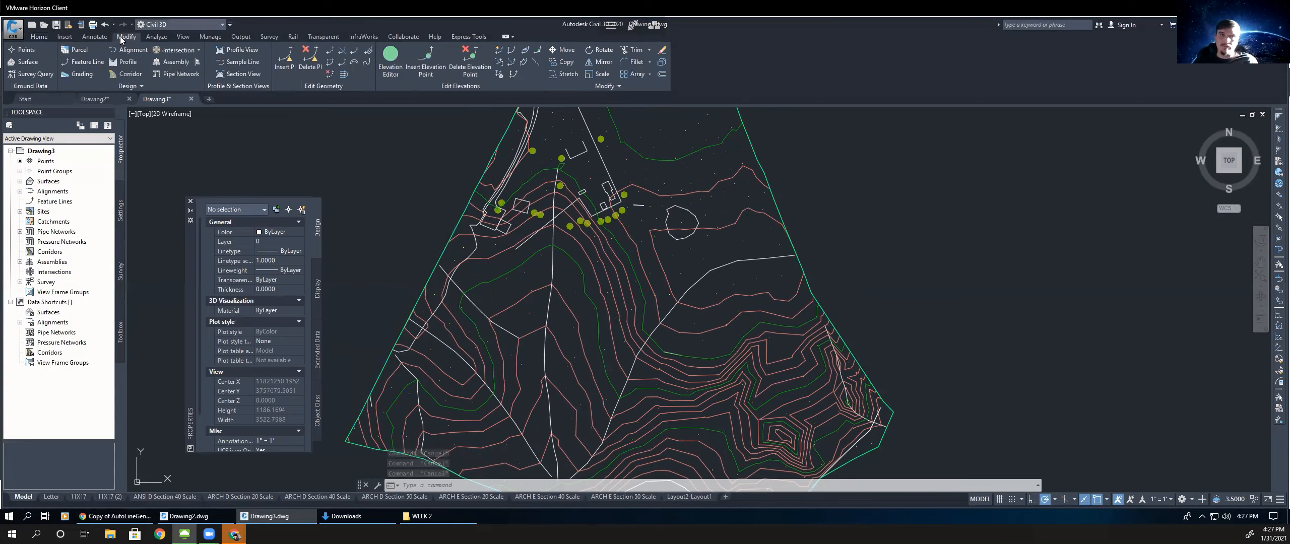
{"action": "left_click", "coordinate": [129, 86]}
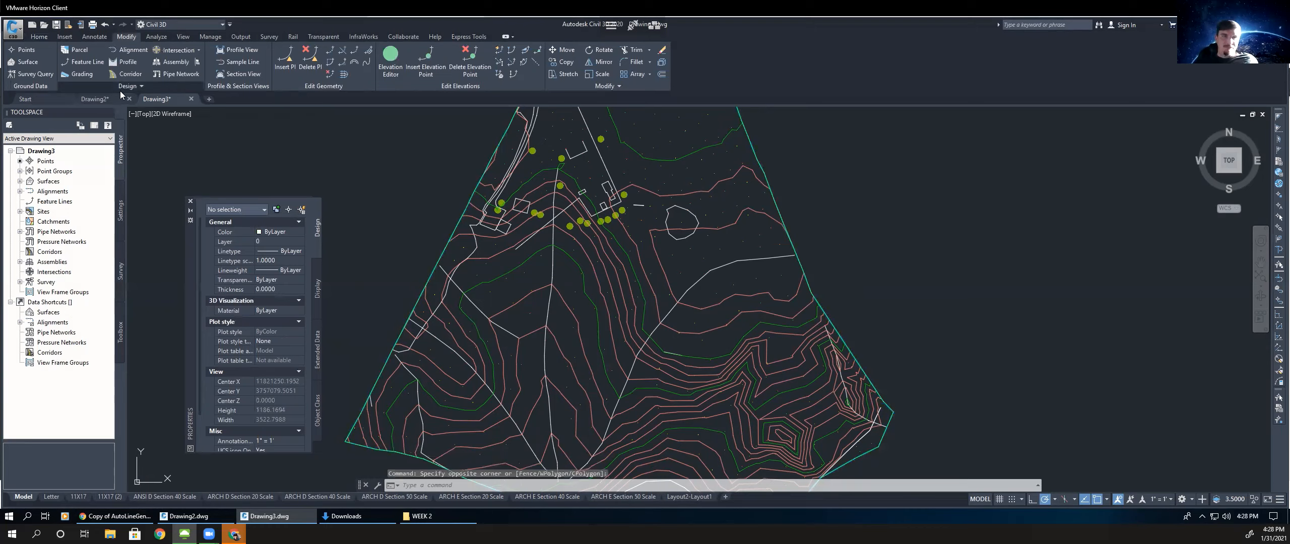
{"action": "left_click", "coordinate": [120, 89]}
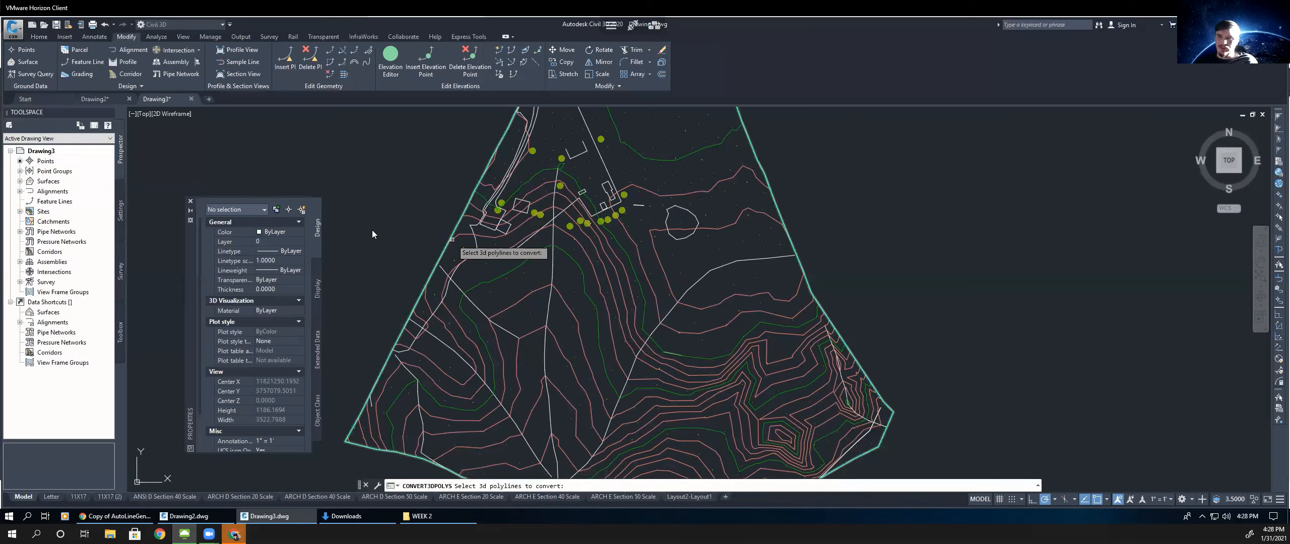
{"action": "left_click", "coordinate": [452, 239]}
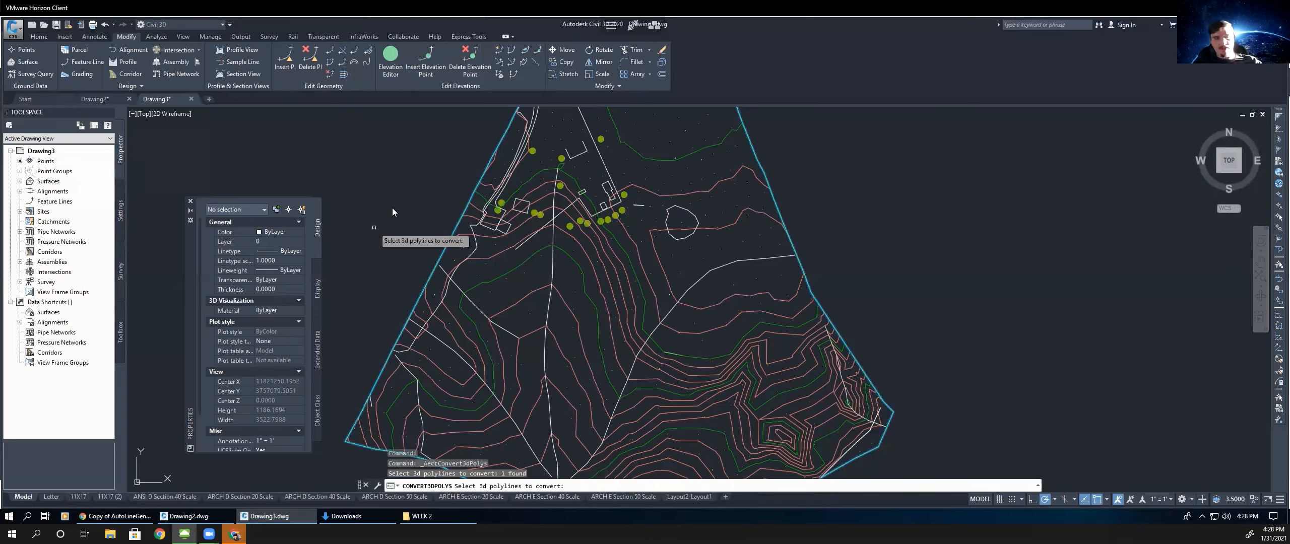
{"action": "key", "text": "Return"}
{"action": "key", "text": "Escape"}
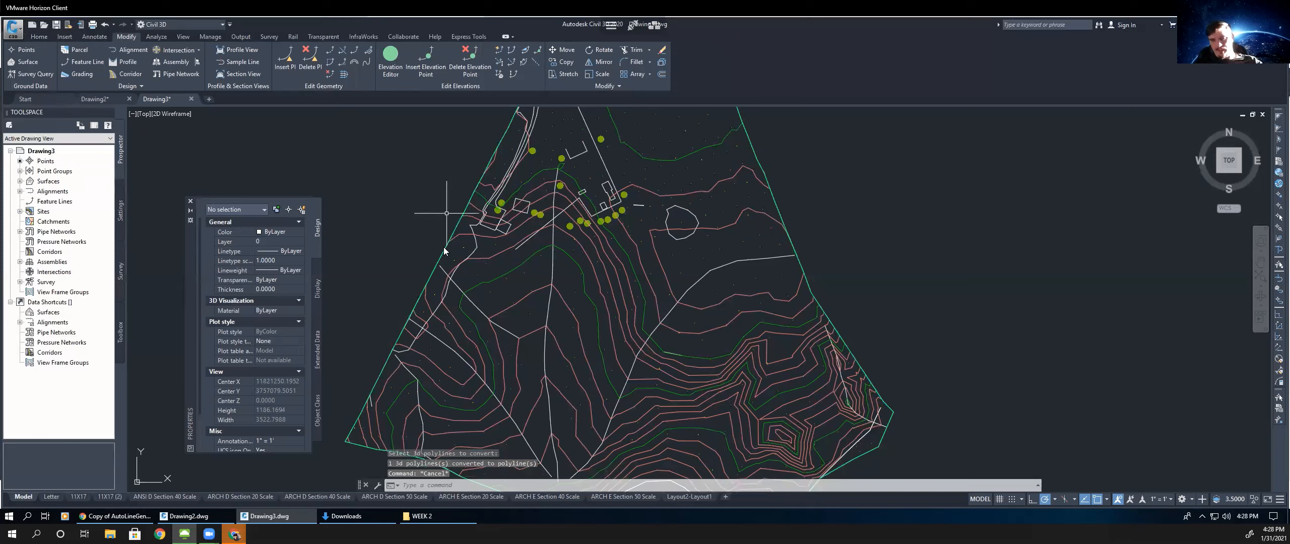
- Check the converted border's object type in its properties, then clear the selection
{"action": "key", "text": "Escape"}
{"action": "key", "text": "Escape"}
{"action": "left_click", "coordinate": [445, 251]}
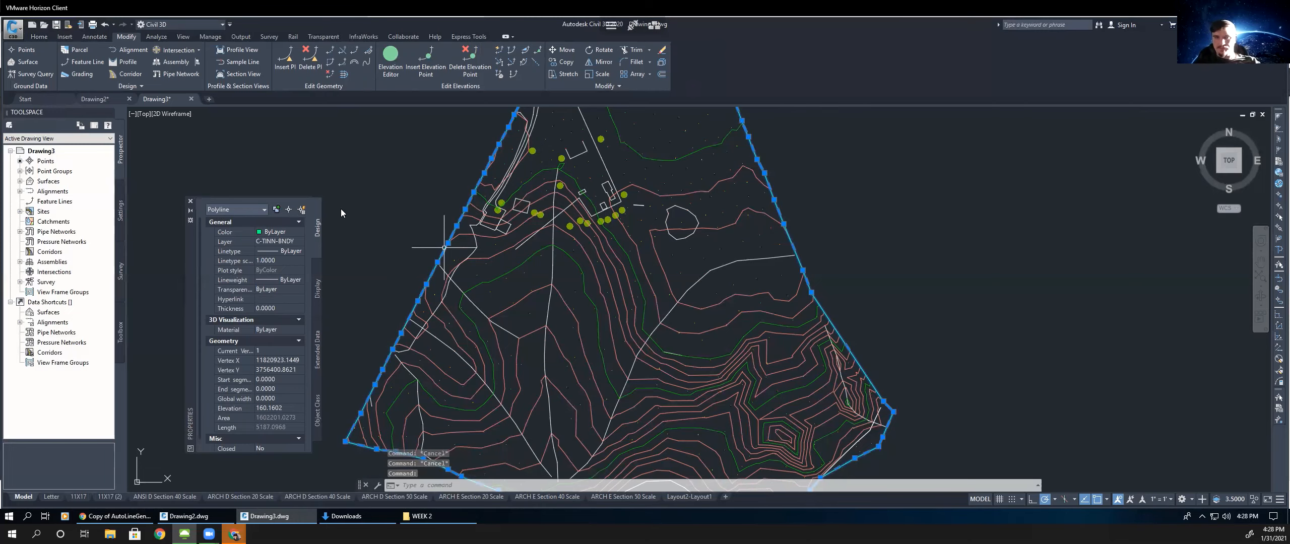
{"action": "key", "text": "Escape"}
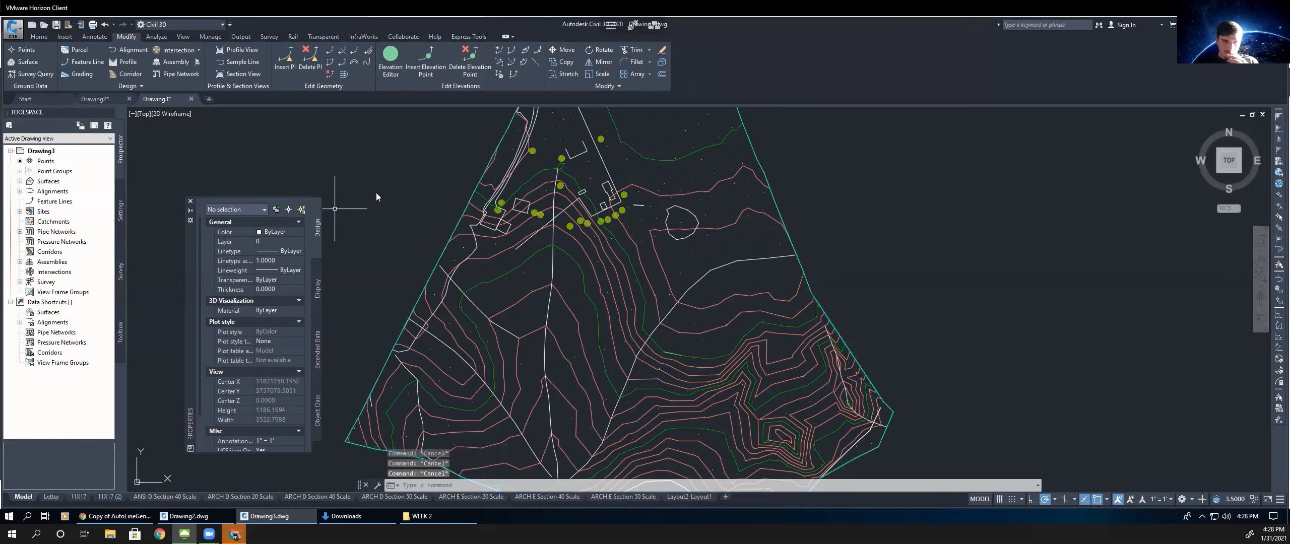
{"action": "left_click", "coordinate": [353, 183]}
{"action": "left_click", "coordinate": [352, 183]}
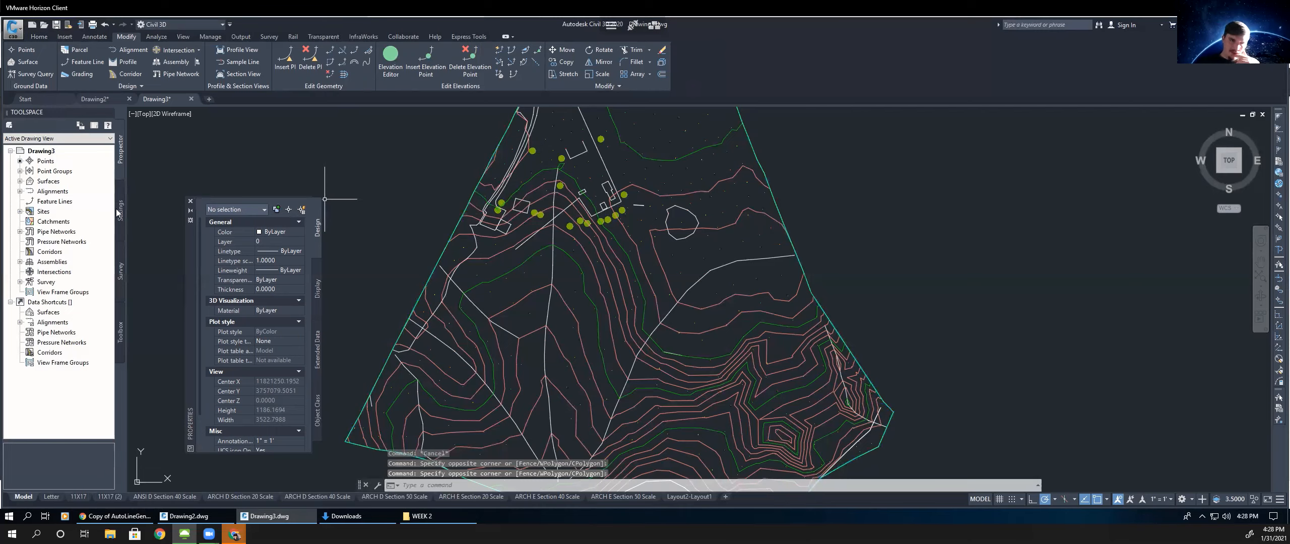
- Expand the EG surface's definition and start adding a boundary to it
{"action": "left_click", "coordinate": [121, 260]}
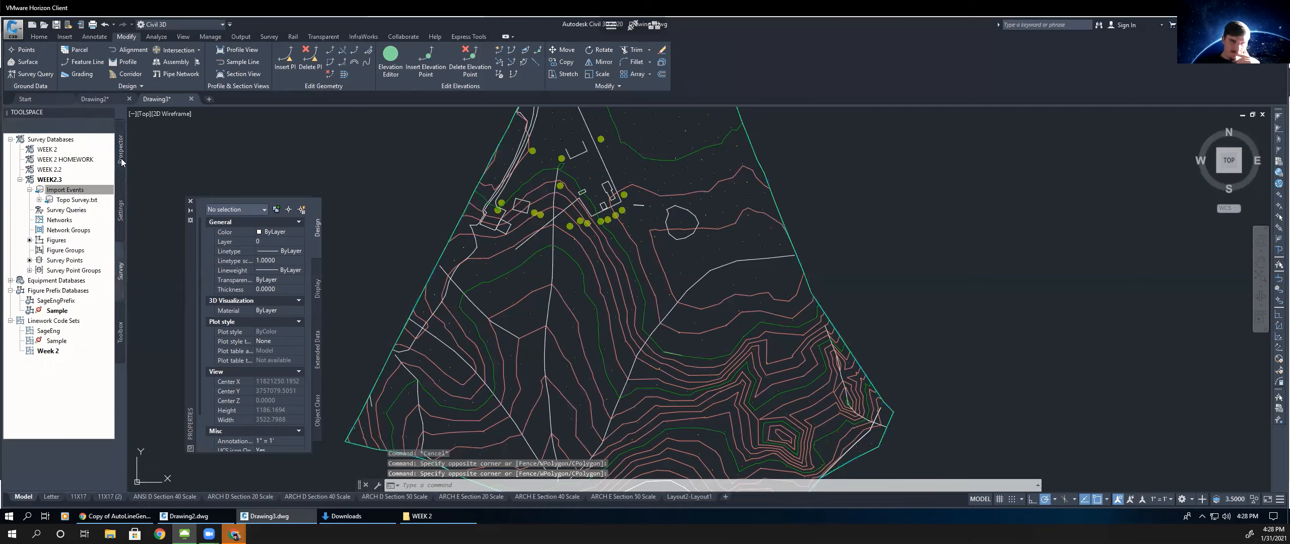
{"action": "left_click", "coordinate": [122, 160]}
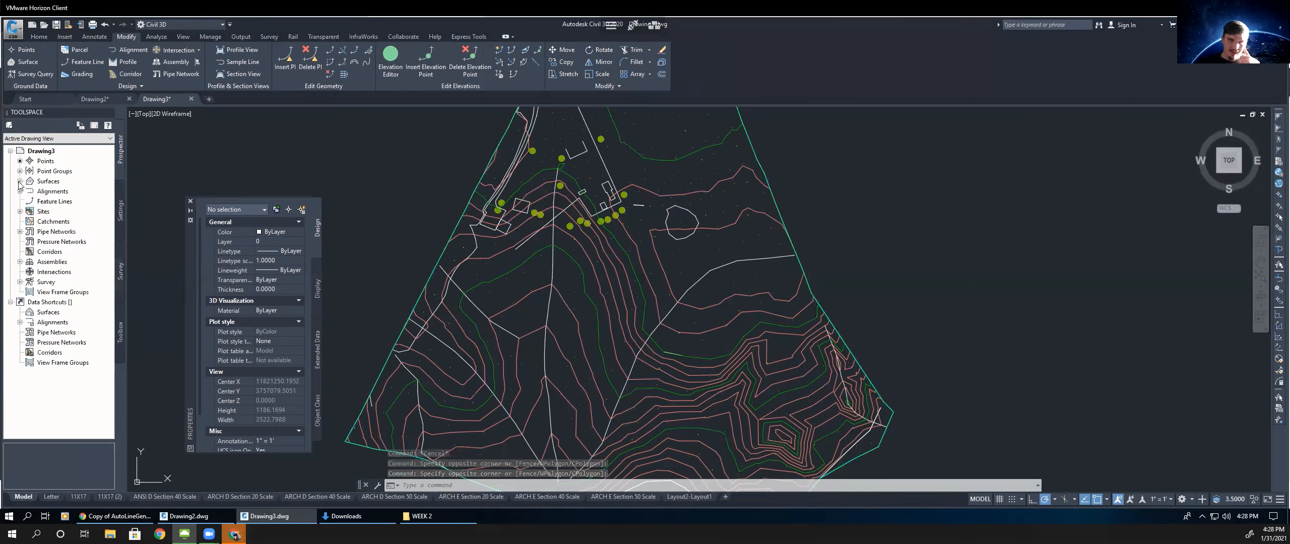
{"action": "left_click", "coordinate": [19, 181]}
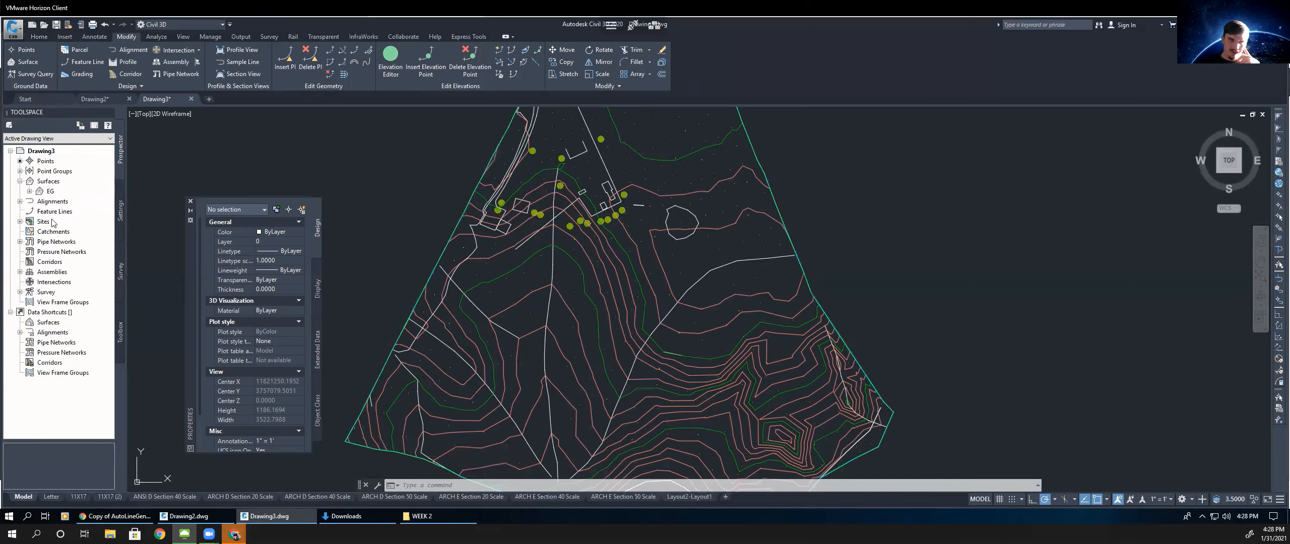
{"action": "left_click", "coordinate": [29, 191]}
{"action": "left_click", "coordinate": [39, 222]}
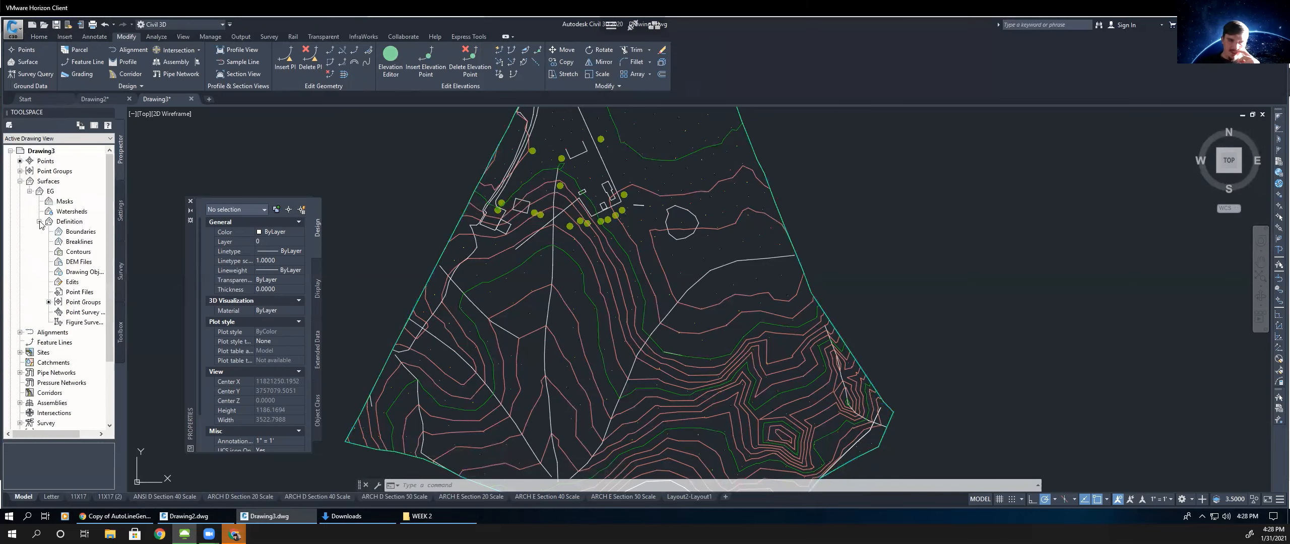
{"action": "left_click", "coordinate": [81, 233]}
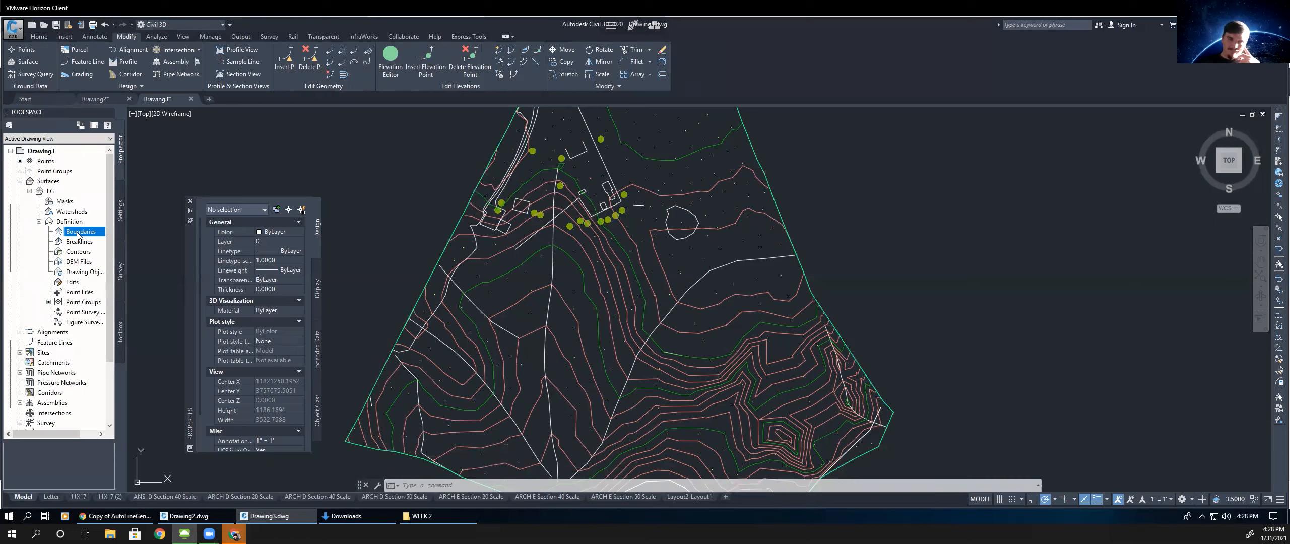
{"action": "right_click", "coordinate": [79, 235]}
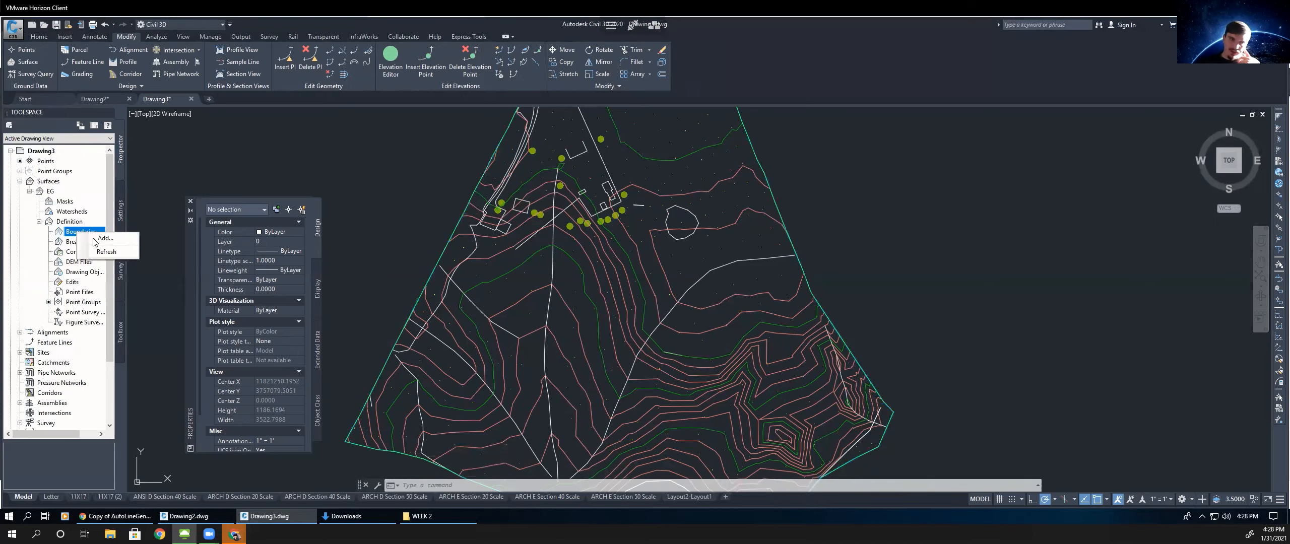
{"action": "left_click", "coordinate": [95, 241]}
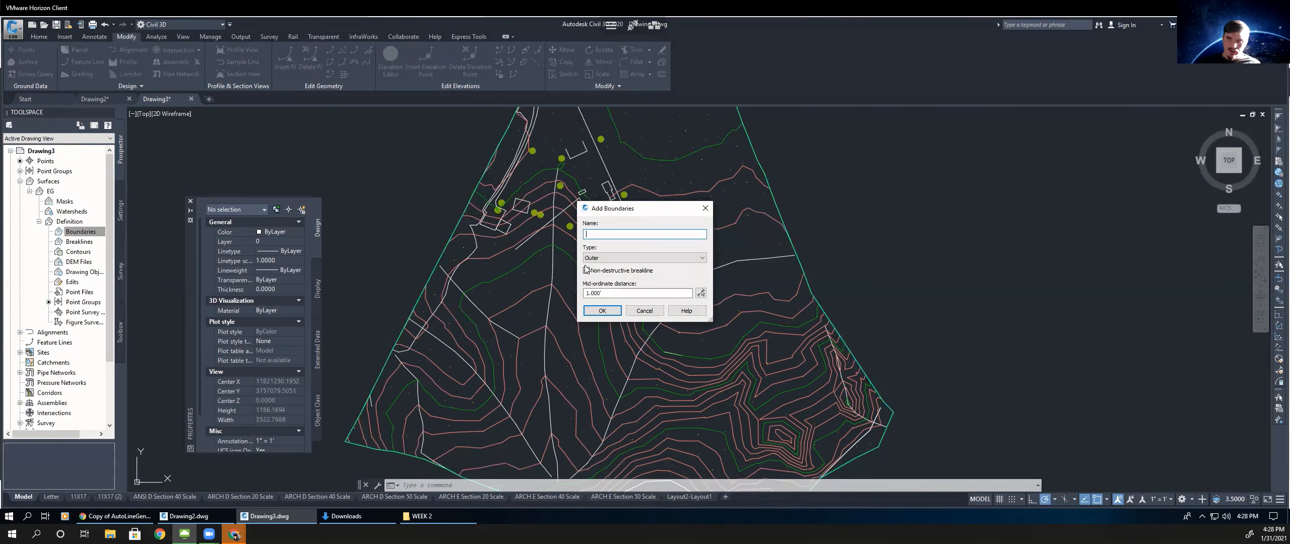
- Define an Outer boundary named OUTER with non-destructive breakline, using the converted border polyline
{"action": "type", "text": "OUTER"}
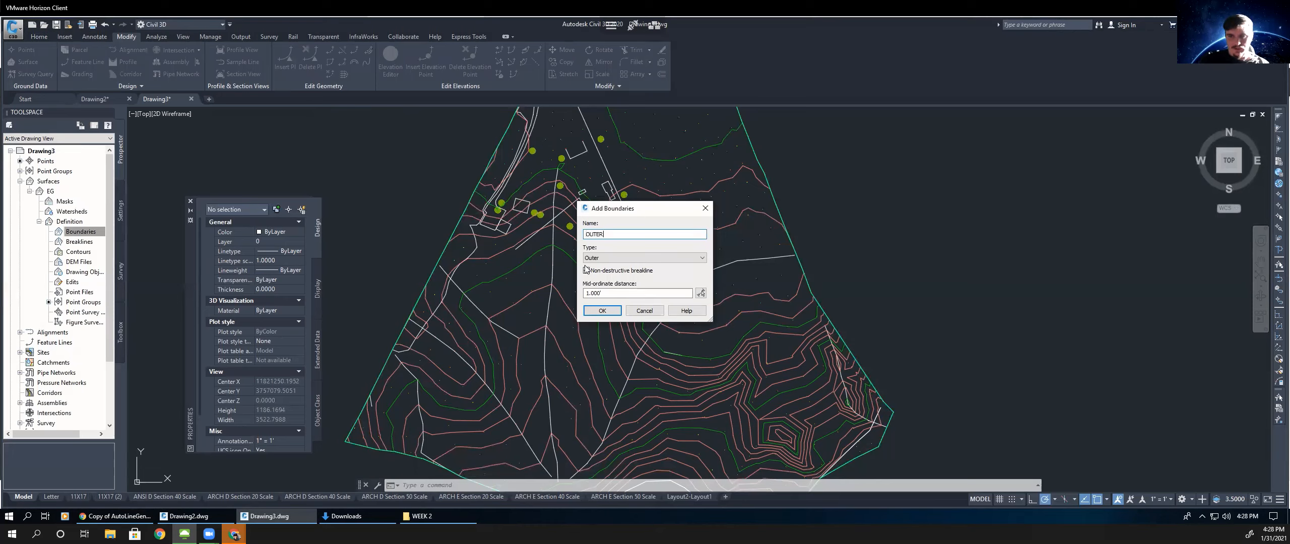
{"action": "left_click", "coordinate": [586, 270]}
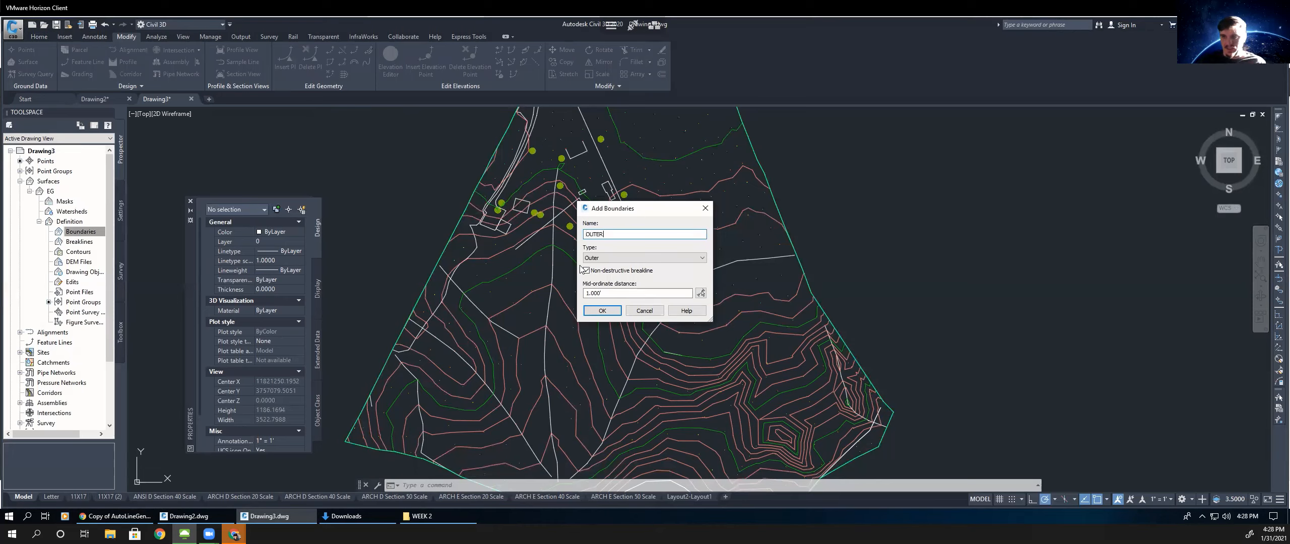
{"action": "left_click", "coordinate": [602, 310]}
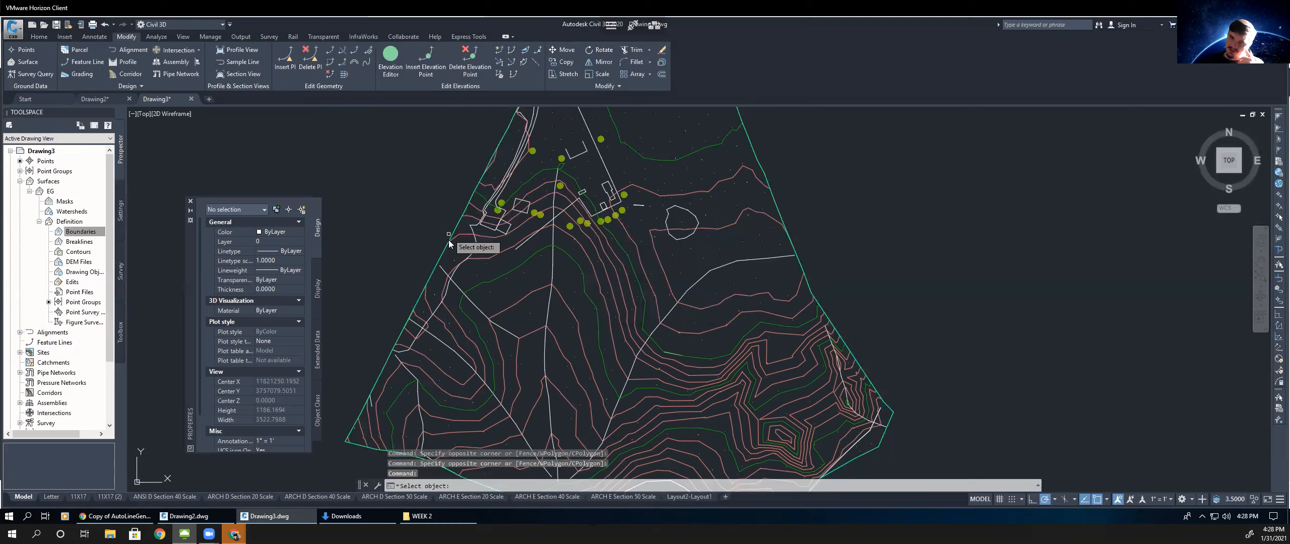
{"action": "left_click", "coordinate": [449, 240]}
{"action": "left_click", "coordinate": [77, 232]}
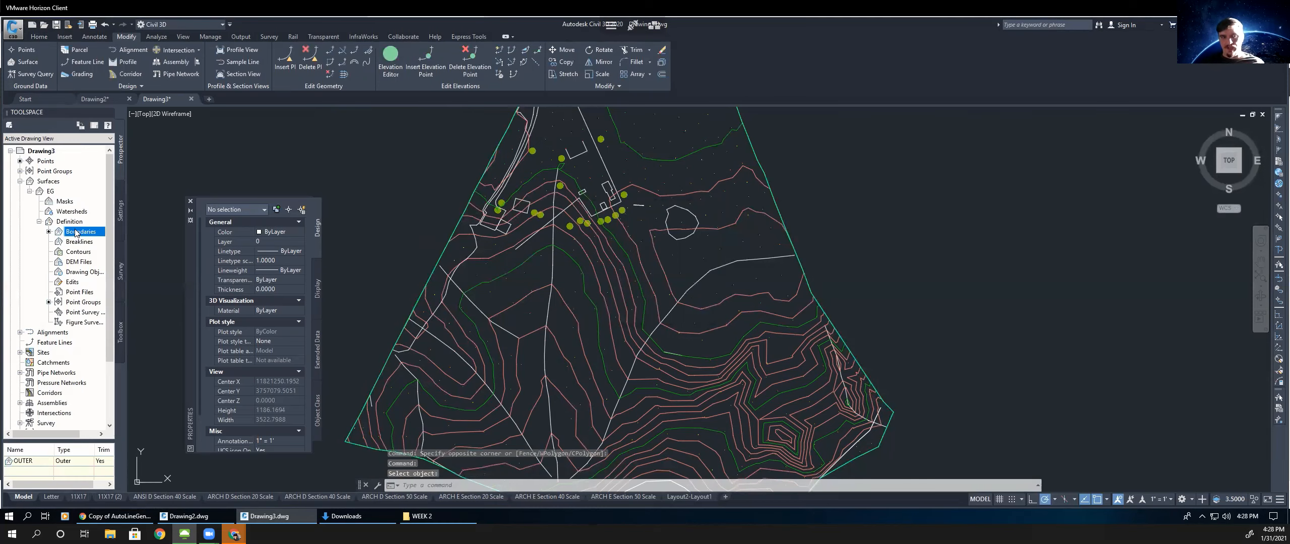
- Trace the four corners of the small square building near the road with a polyline, ending at the starting corner
{"action": "scroll", "coordinate": [560, 256], "scroll_direction": "down", "scroll_amount": 2}
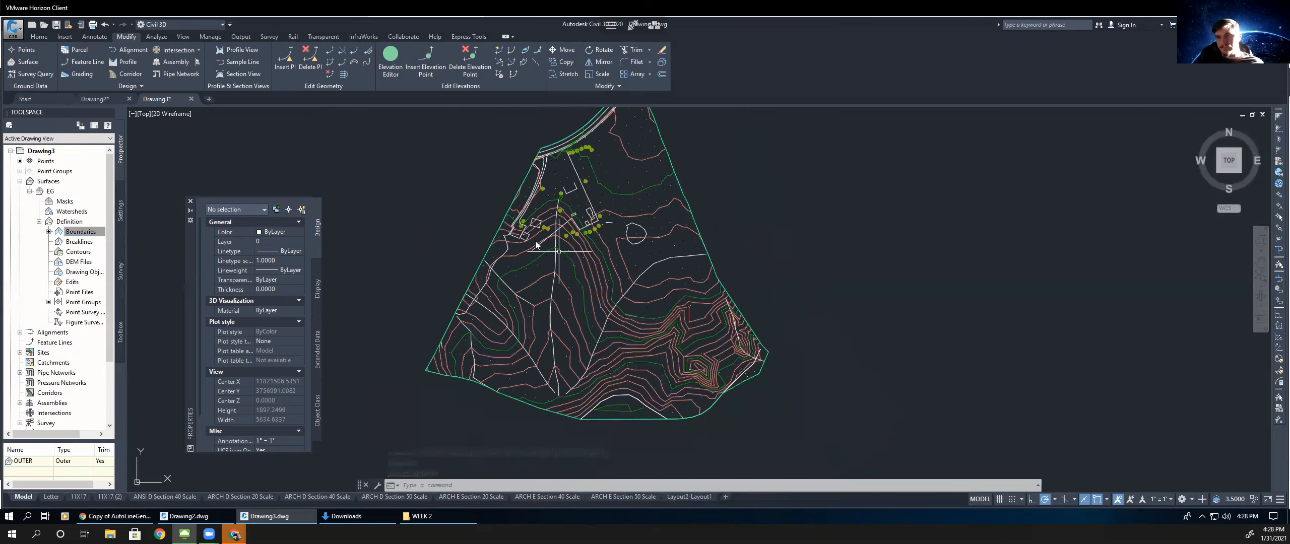
{"action": "scroll", "coordinate": [536, 244], "scroll_direction": "up", "scroll_amount": 4}
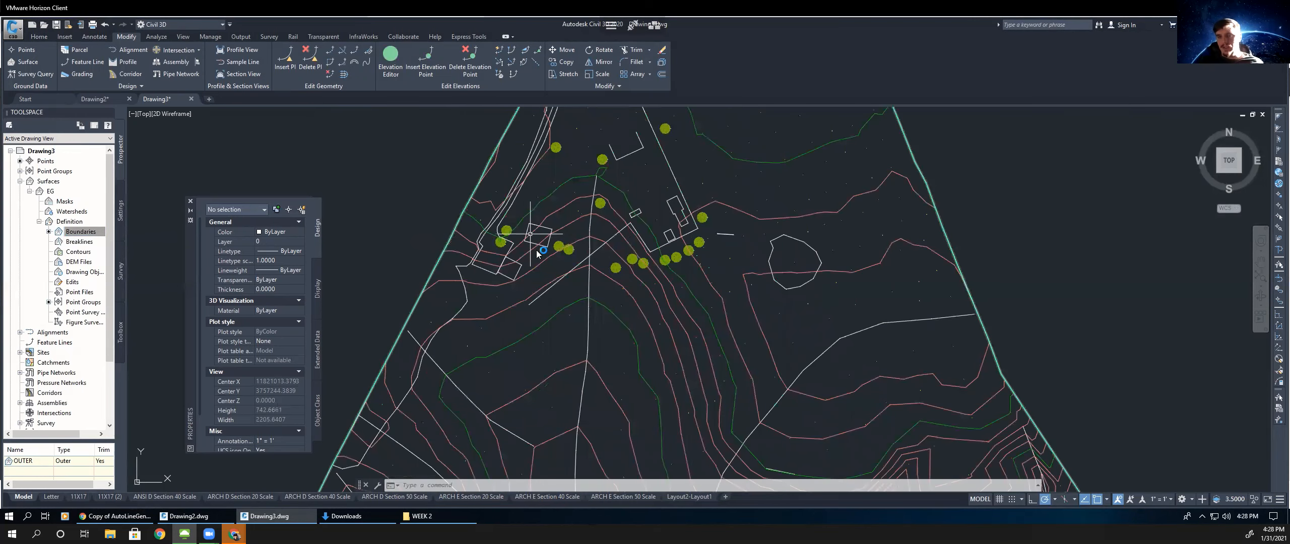
{"action": "scroll", "coordinate": [531, 234], "scroll_direction": "up", "scroll_amount": 2}
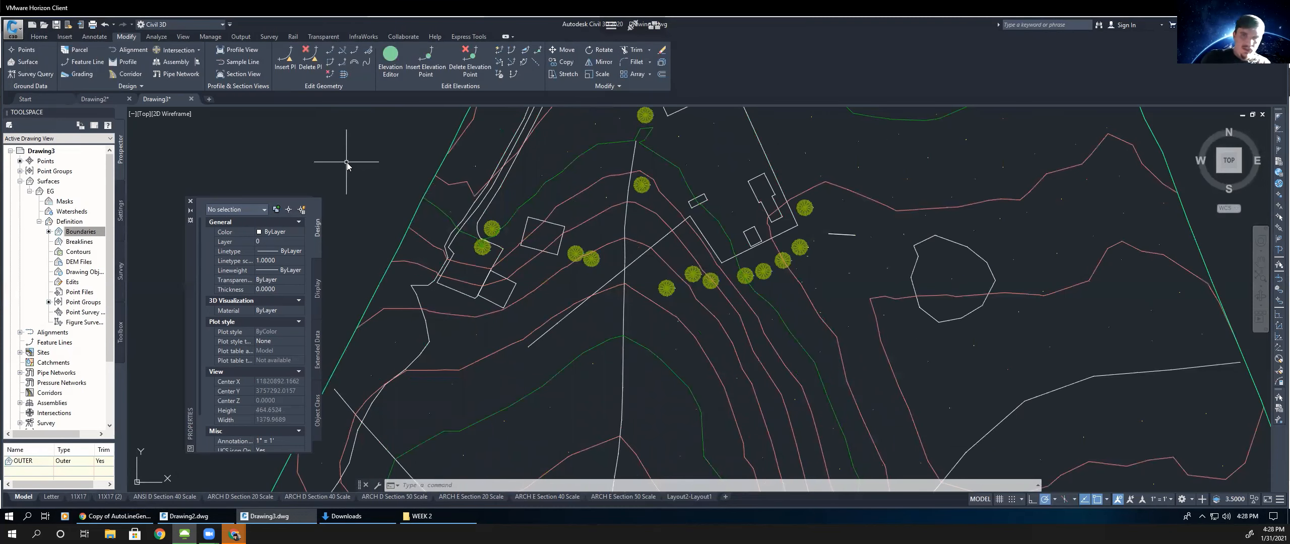
{"action": "type", "text": "pl"}
{"action": "key", "text": "Return"}
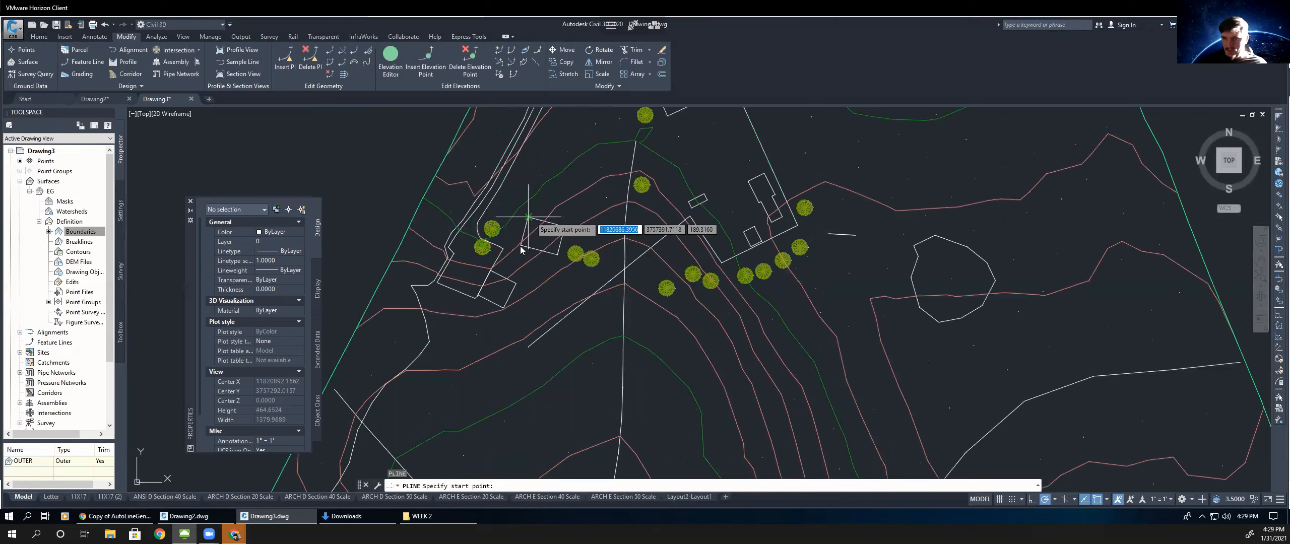
{"action": "left_click", "coordinate": [528, 217]}
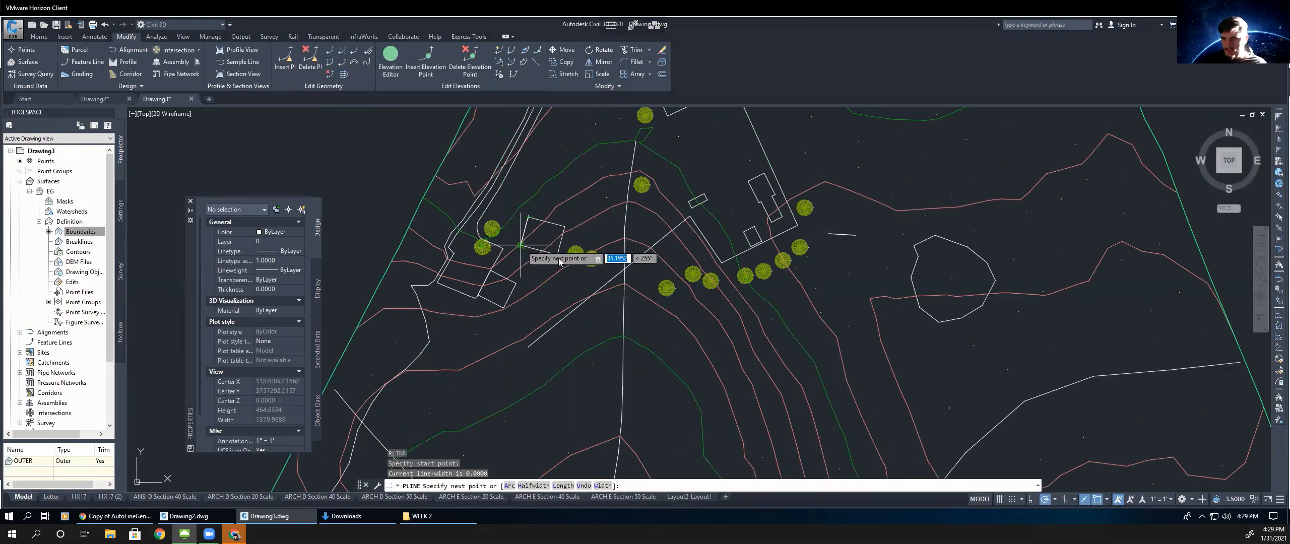
{"action": "left_click", "coordinate": [520, 245]}
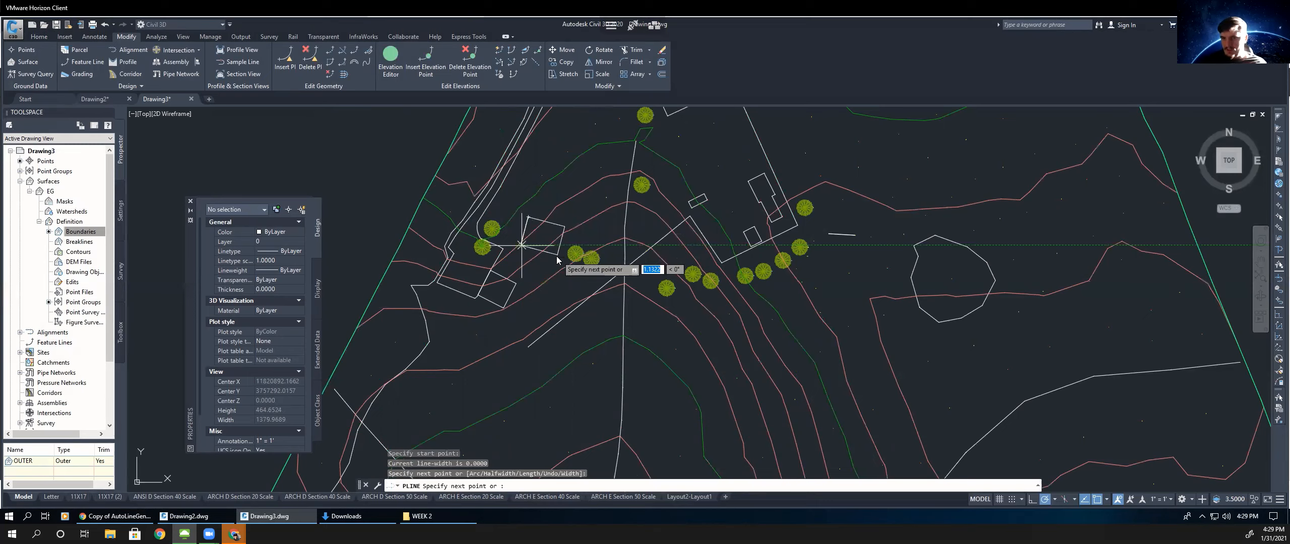
{"action": "left_click", "coordinate": [558, 256]}
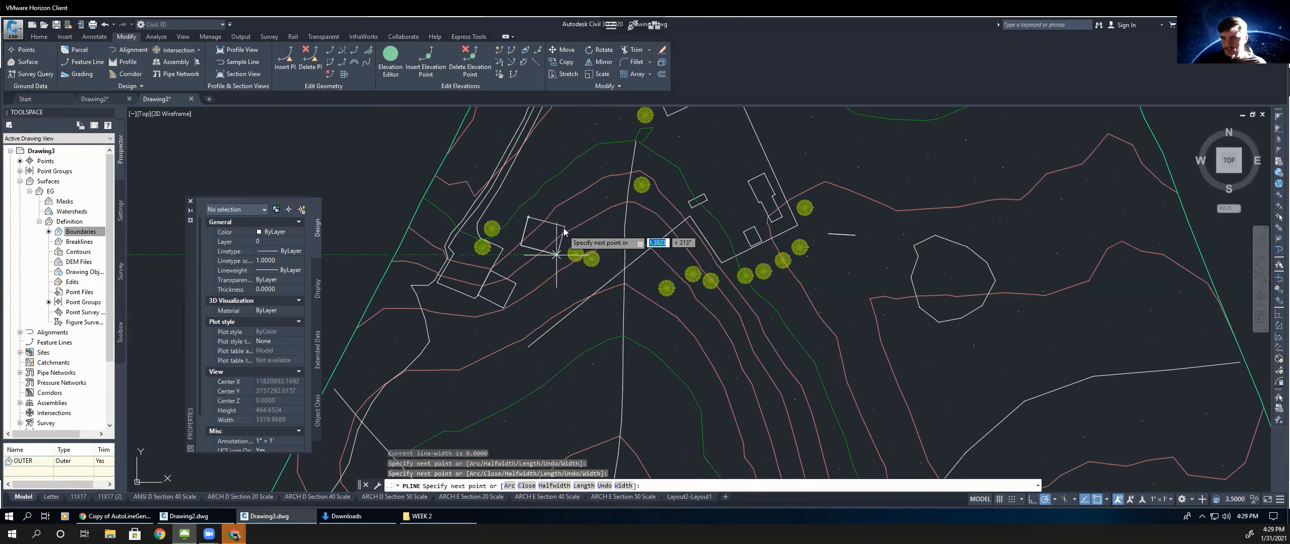
{"action": "left_click", "coordinate": [565, 228]}
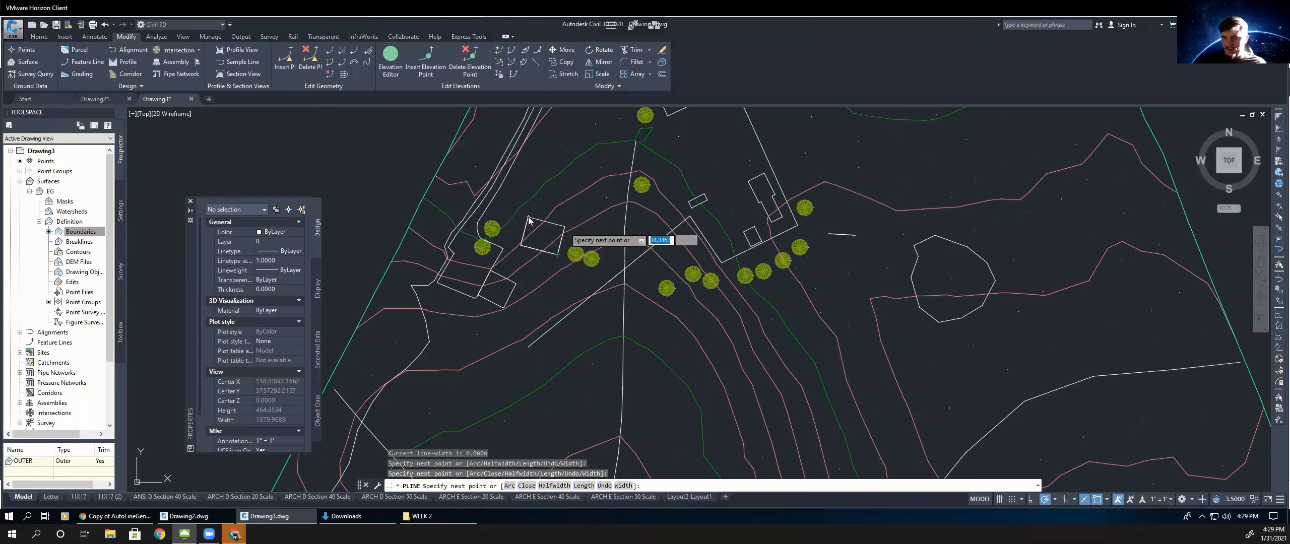
{"action": "left_click", "coordinate": [529, 220]}
{"action": "type", "text": "u"}
{"action": "key", "text": "Return"}
{"action": "left_click", "coordinate": [528, 217]}
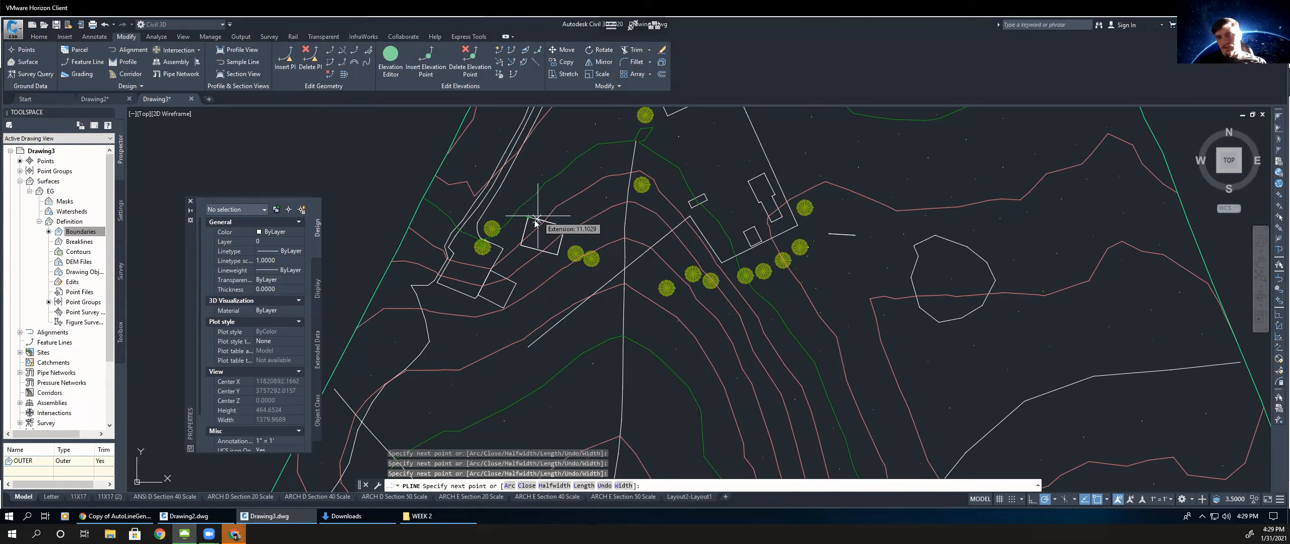
{"action": "key", "text": "Escape"}
- Check the square building outline's object type in its properties, then clear the selection
{"action": "left_click", "coordinate": [536, 218]}
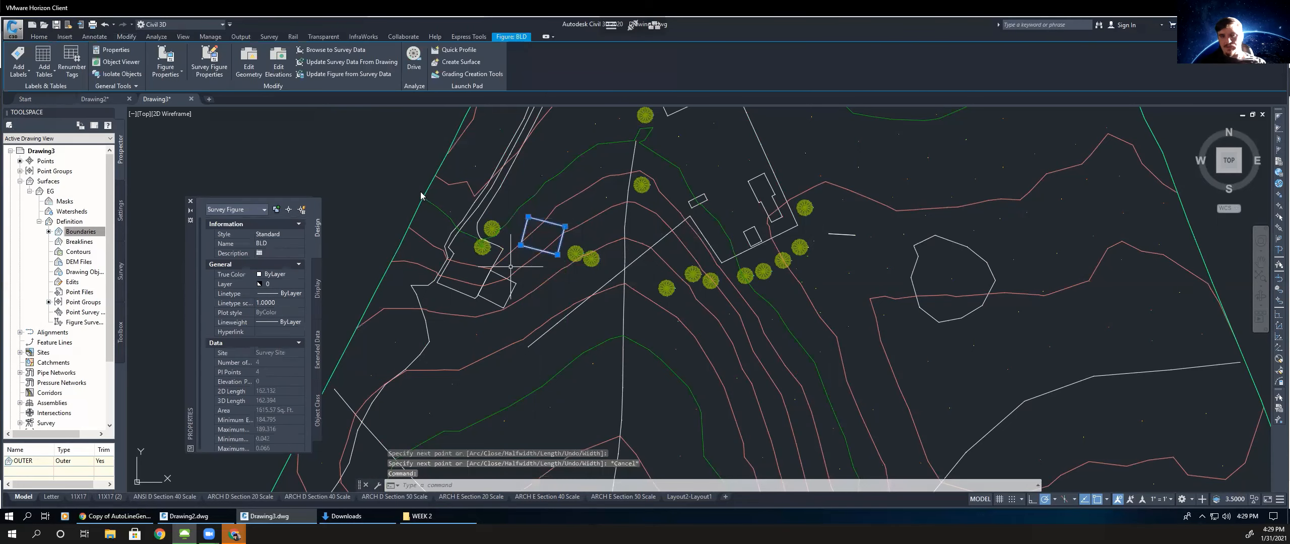
{"action": "key", "text": "Escape"}
{"action": "key", "text": "Escape"}
{"action": "key", "text": "Escape"}
{"action": "scroll", "coordinate": [529, 224], "scroll_direction": "down", "scroll_amount": 2}
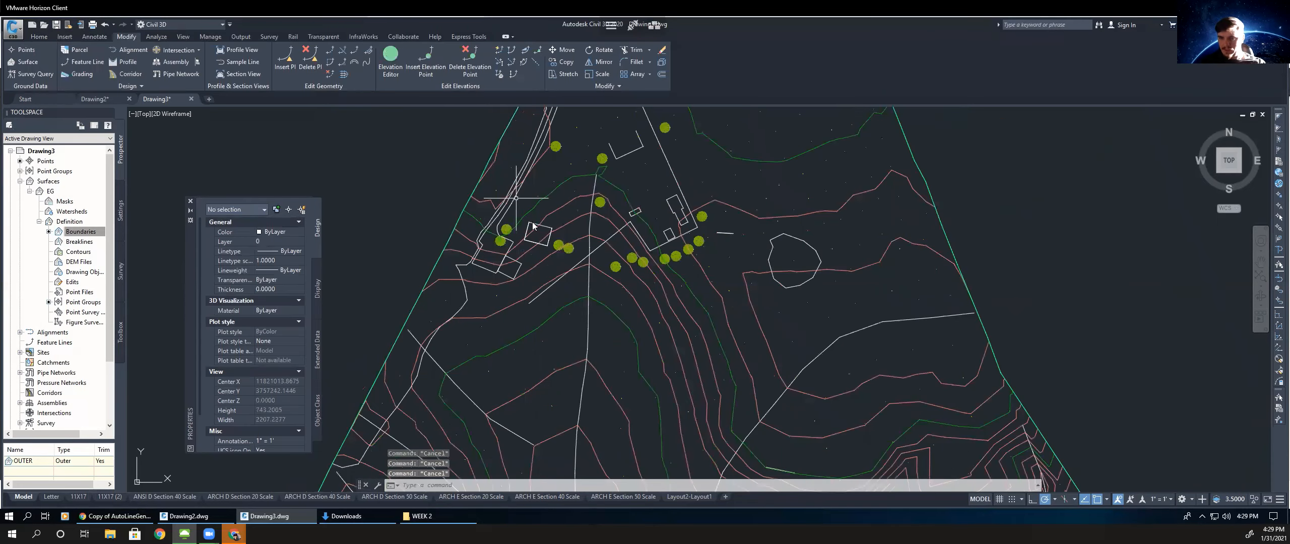
{"action": "scroll", "coordinate": [533, 222], "scroll_direction": "up", "scroll_amount": 6}
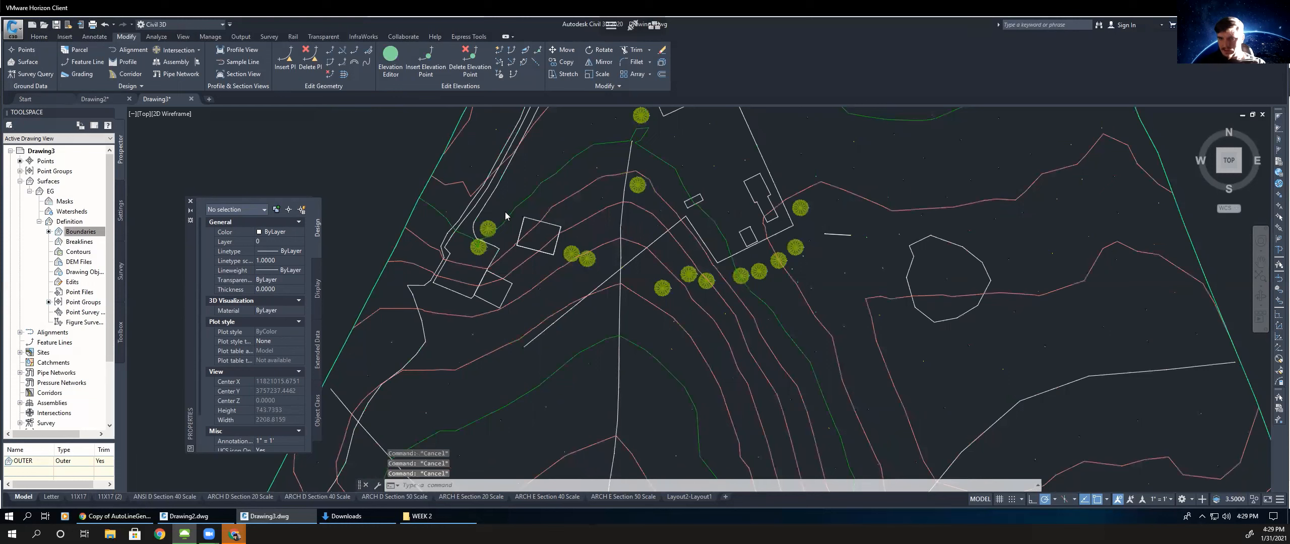
{"action": "mouse_move", "coordinate": [484, 179]}
{"action": "left_mouse_down"}
{"action": "mouse_move", "coordinate": [622, 336]}
{"action": "mouse_move", "coordinate": [537, 272]}
{"action": "left_mouse_up"}
{"action": "key", "text": "Escape"}
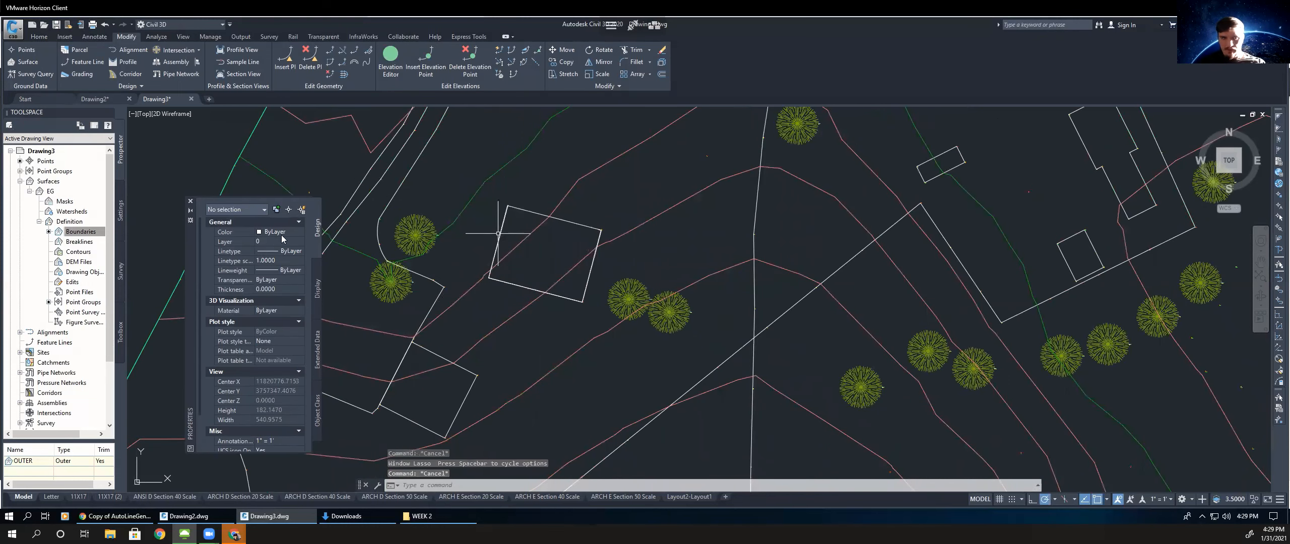
- Start adding another boundary to the EG surface definition and name it INNER
{"action": "right_click", "coordinate": [89, 232]}
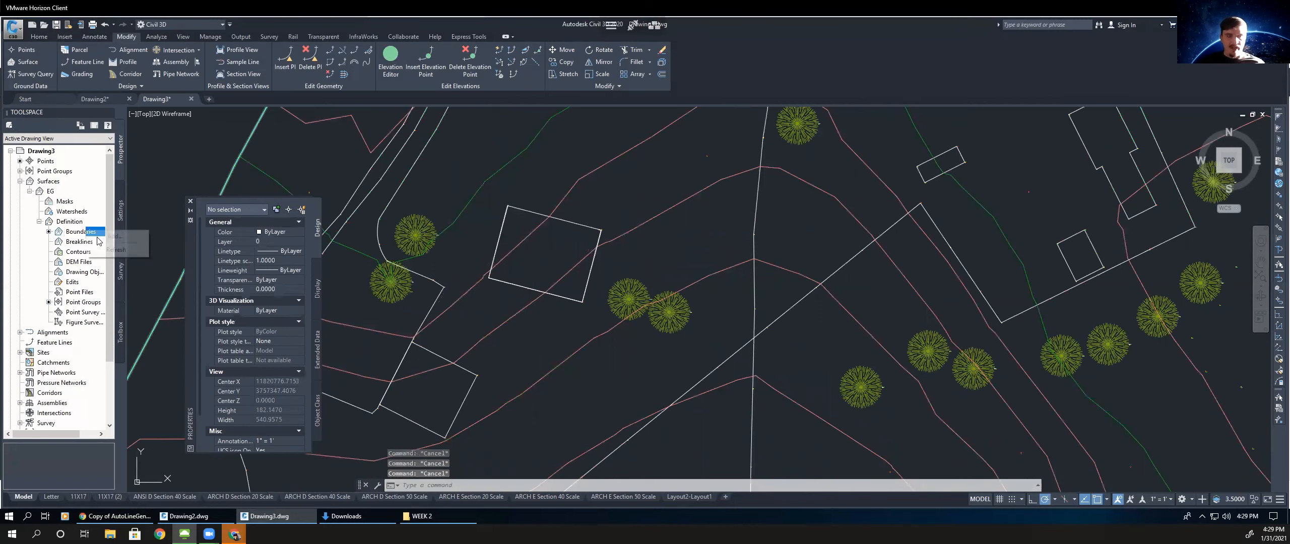
{"action": "left_click", "coordinate": [115, 236]}
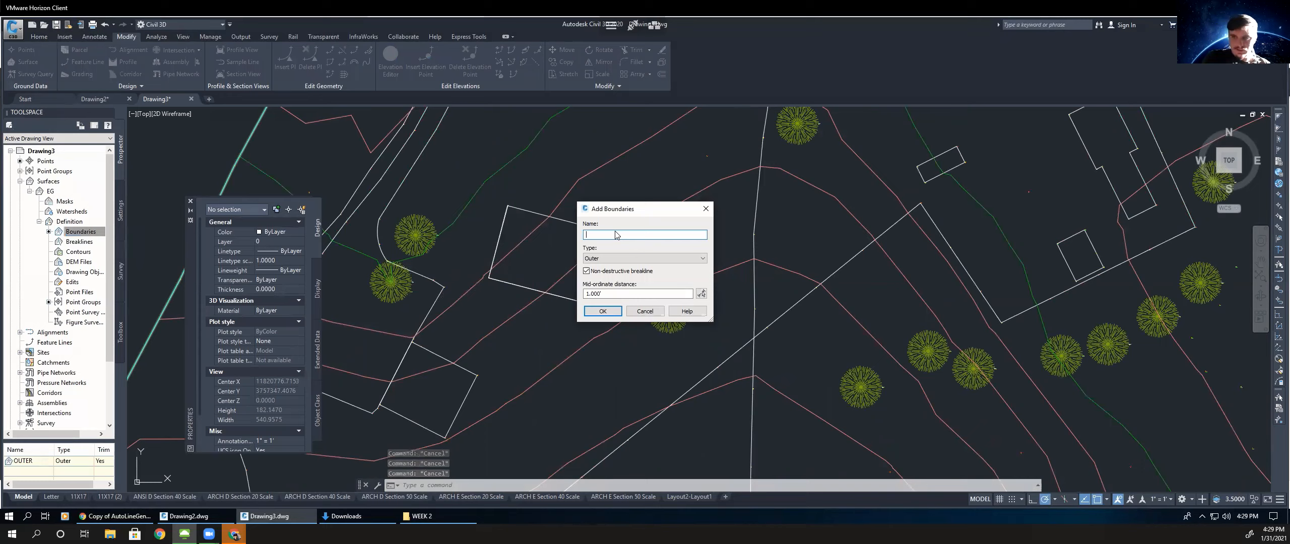
{"action": "type", "text": "INNER"}
{"action": "key", "text": "BackSpace"}
{"action": "key", "text": "BackSpace"}
{"action": "key", "text": "BackSpace"}
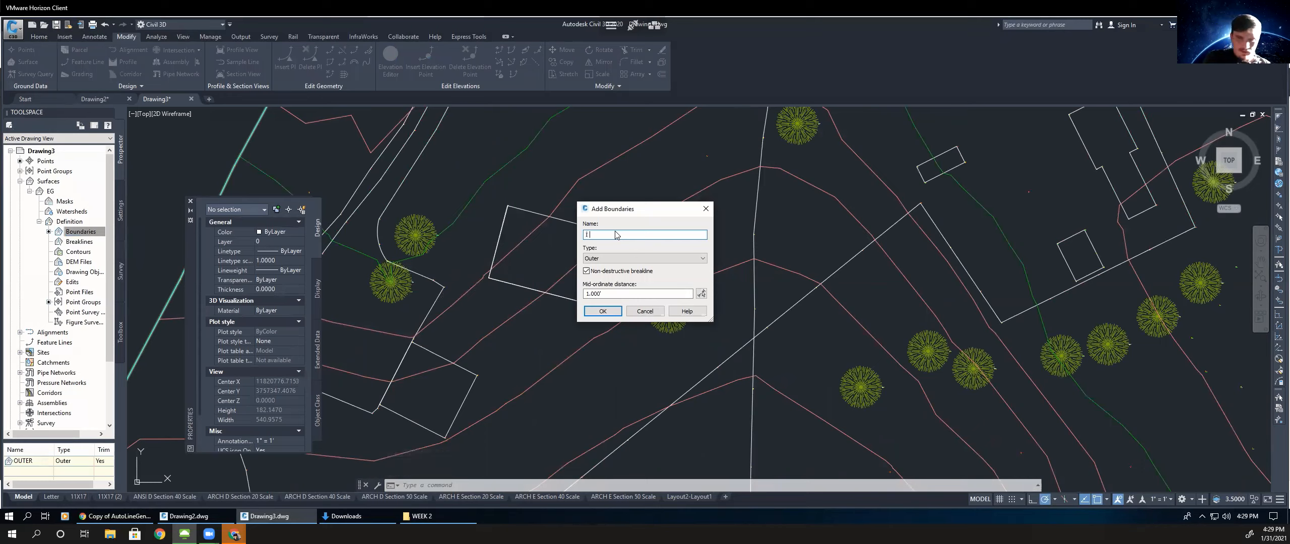
{"action": "type", "text": "NNWE"}
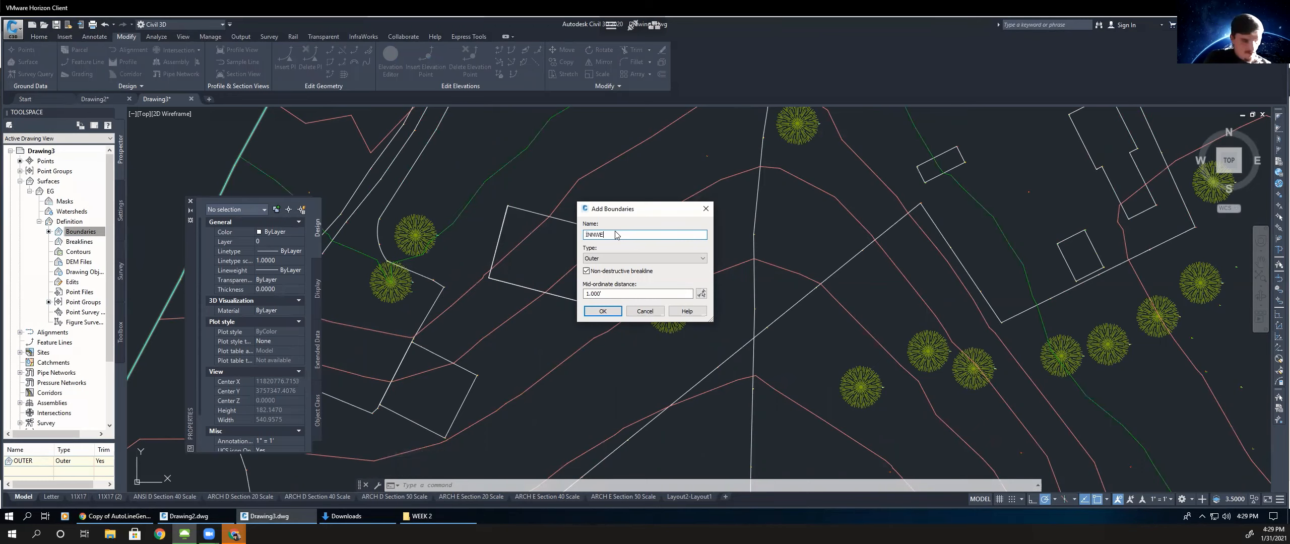
{"action": "type", "text": "WRE"}
{"action": "key", "text": "BackSpace"}
{"action": "key", "text": "BackSpace"}
{"action": "type", "text": "ER"}
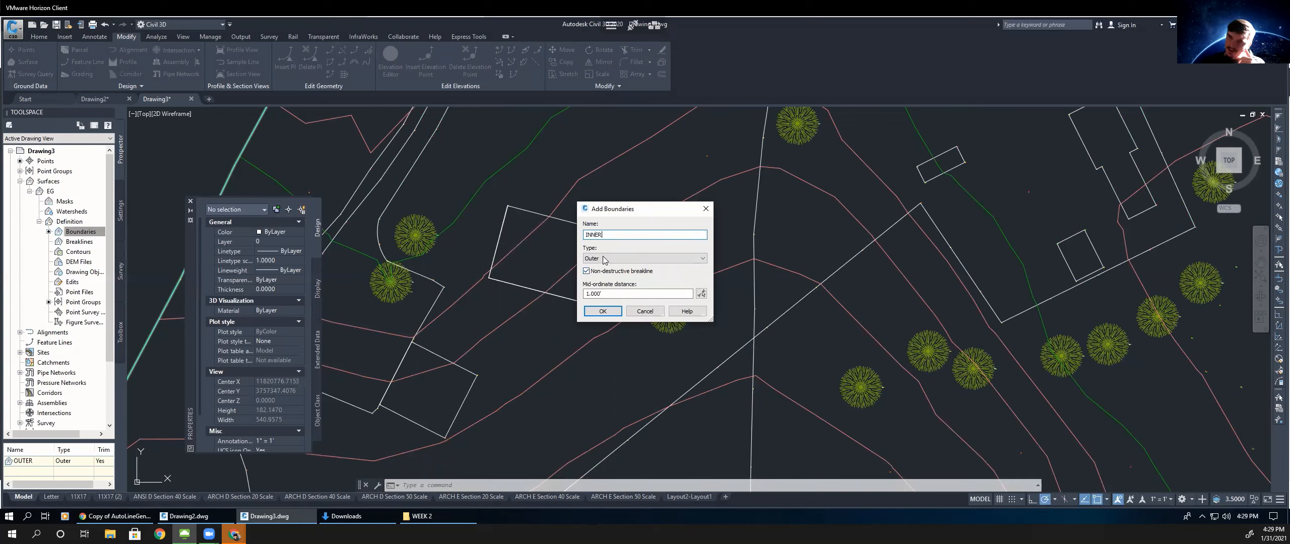
- Set the INNER boundary type to Hide with non-destructive breakline and apply it to the square building outline
{"action": "left_click", "coordinate": [611, 258]}
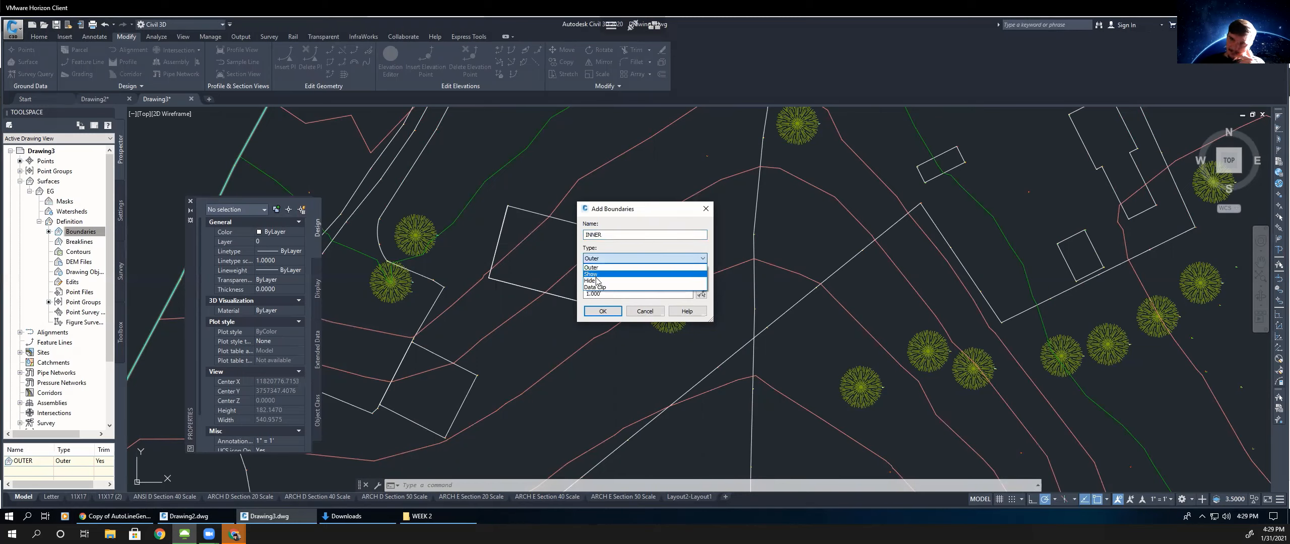
{"action": "left_click", "coordinate": [597, 282]}
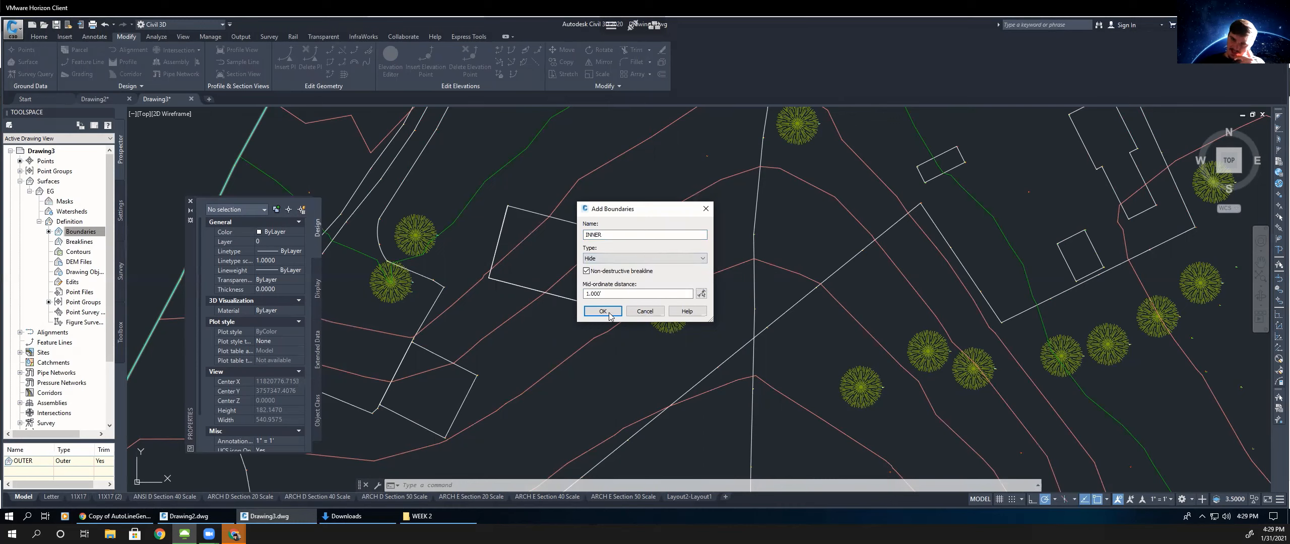
{"action": "key", "text": "Return"}
{"action": "left_click", "coordinate": [527, 210]}
{"action": "key", "text": "Return"}
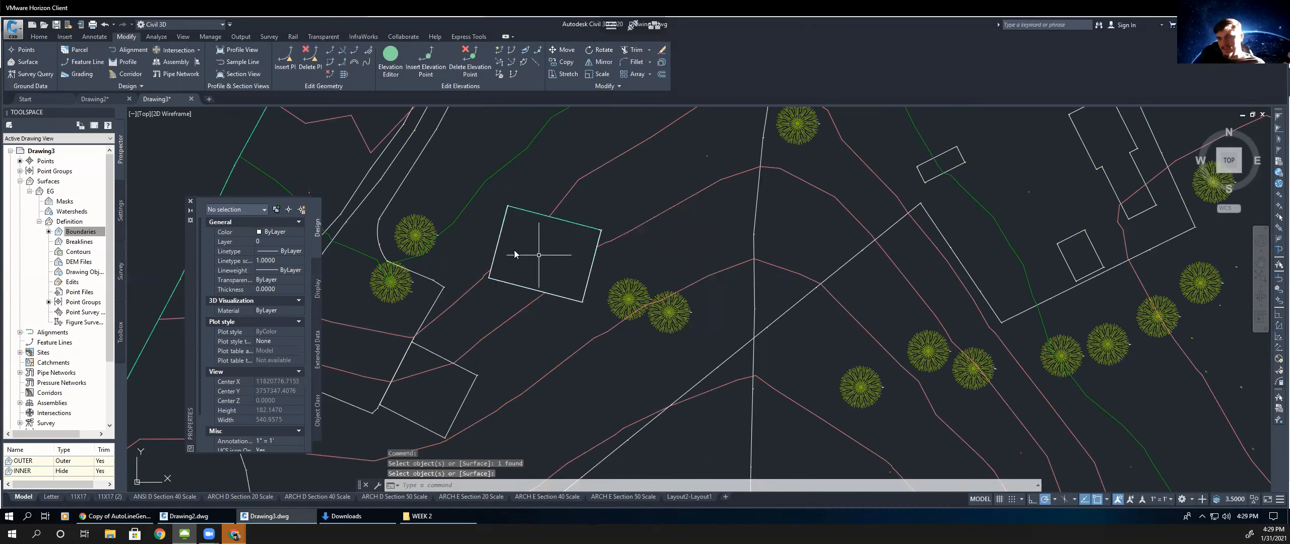
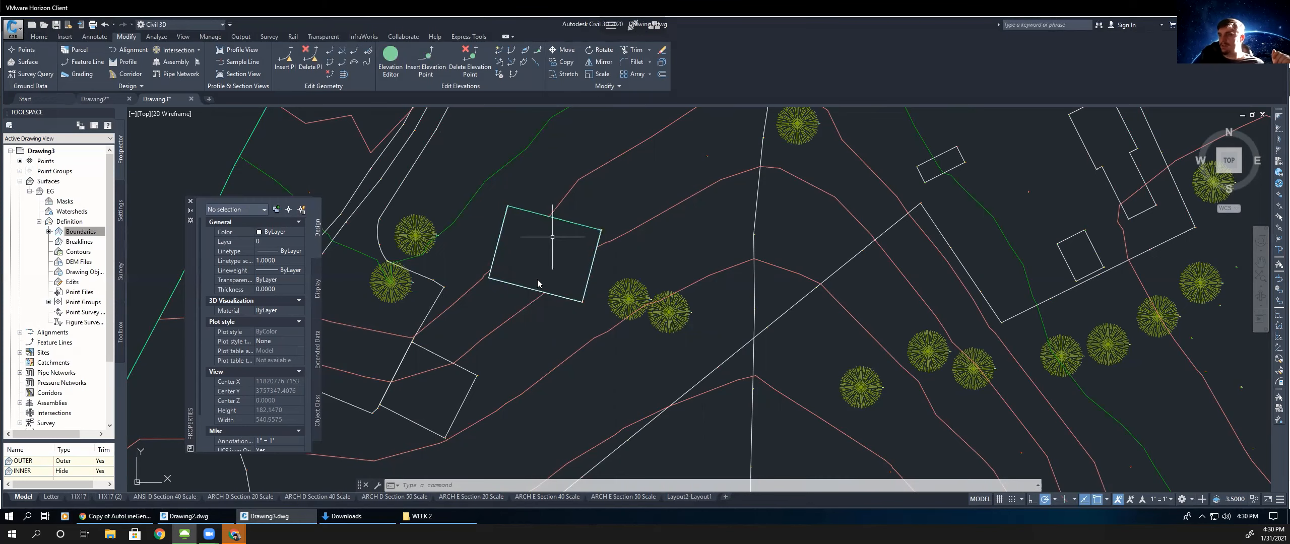
- Switch to the AutoLineGeneration PDF in Chrome and read the boundary types and the viewport setup instructions
{"action": "scroll", "coordinate": [526, 246], "scroll_direction": "down", "scroll_amount": 2}
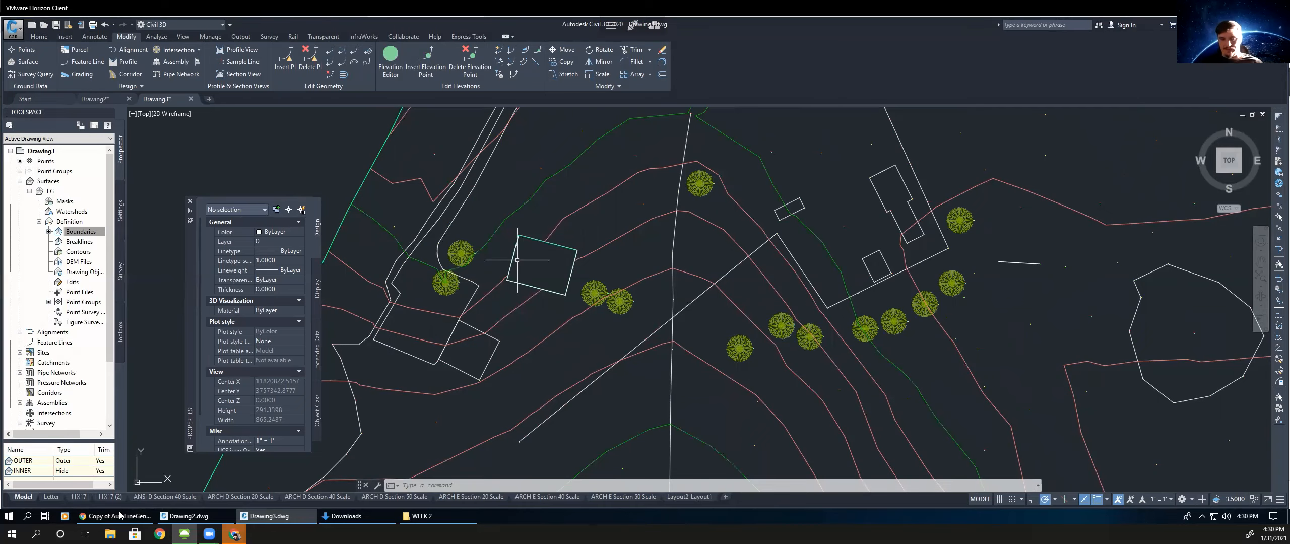
{"action": "key", "text": "alt+Tab"}
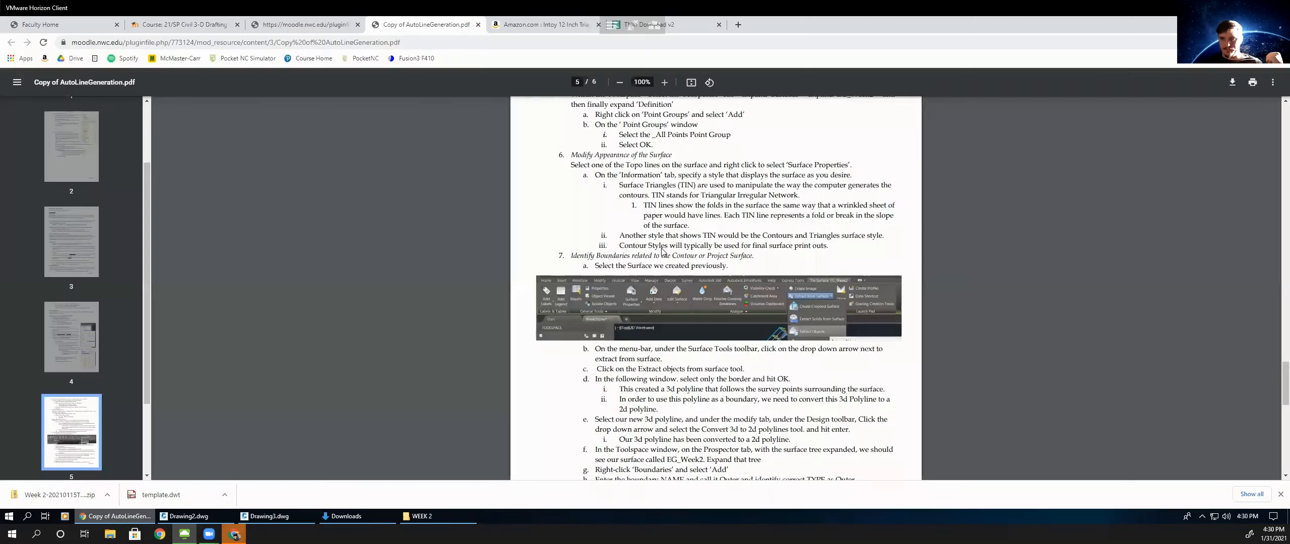
{"action": "scroll", "coordinate": [664, 252], "scroll_direction": "down", "scroll_amount": 3}
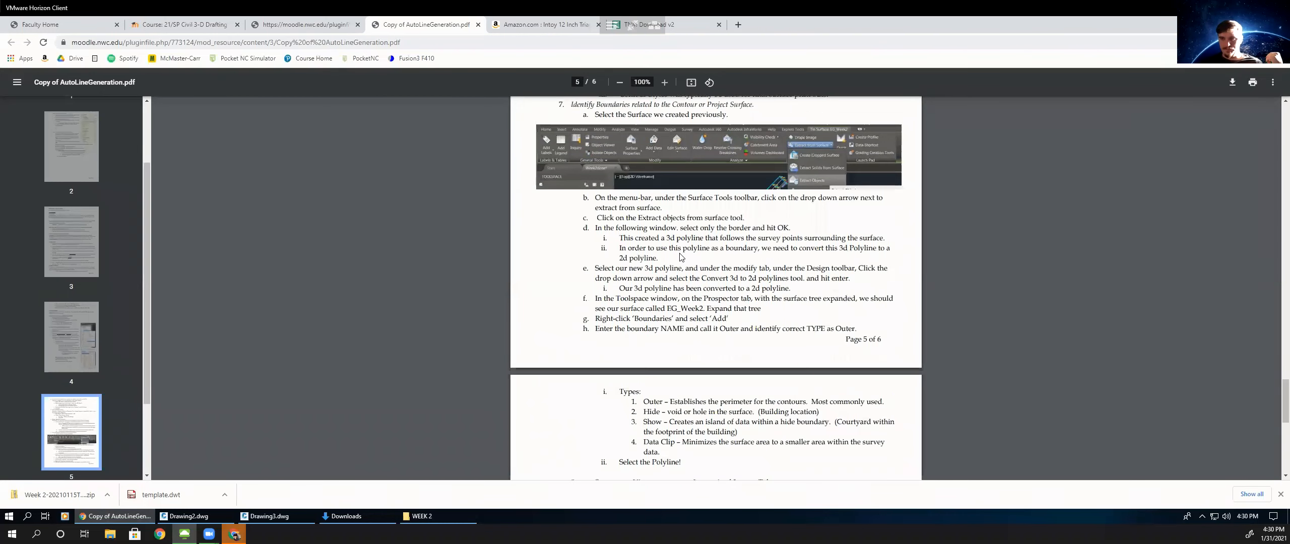
{"action": "scroll", "coordinate": [681, 264], "scroll_direction": "down", "scroll_amount": 4}
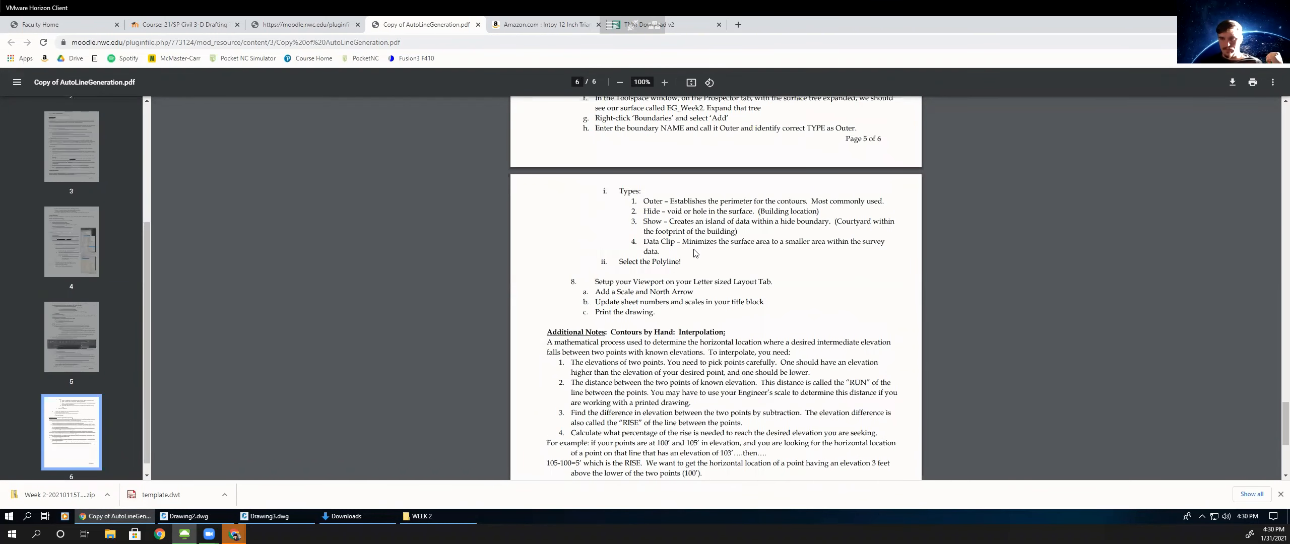
{"action": "scroll", "coordinate": [688, 272], "scroll_direction": "down", "scroll_amount": 2}
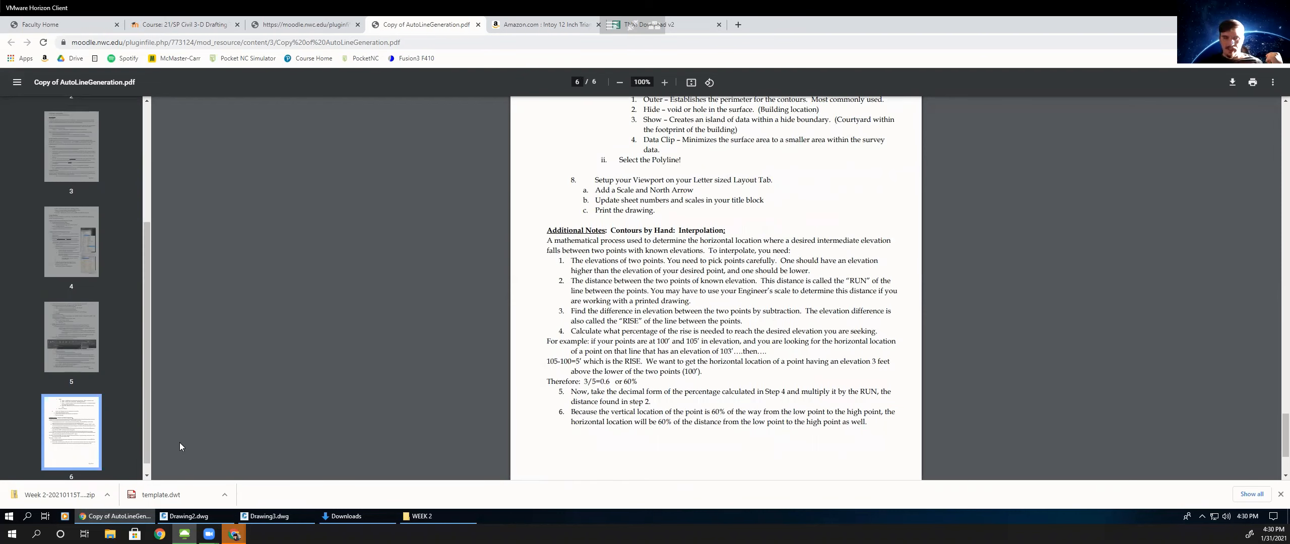
- Switch back to Drawing3 in Civil 3D and open the Letter layout
{"action": "left_click", "coordinate": [285, 519]}
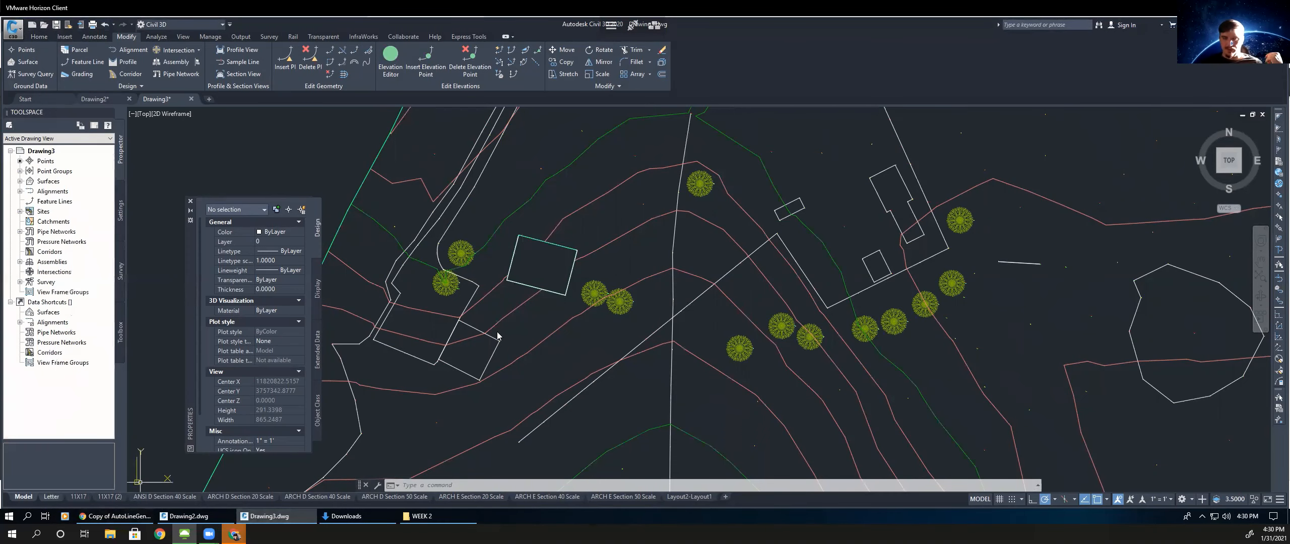
{"action": "key", "text": "ctrl+Page_Down"}
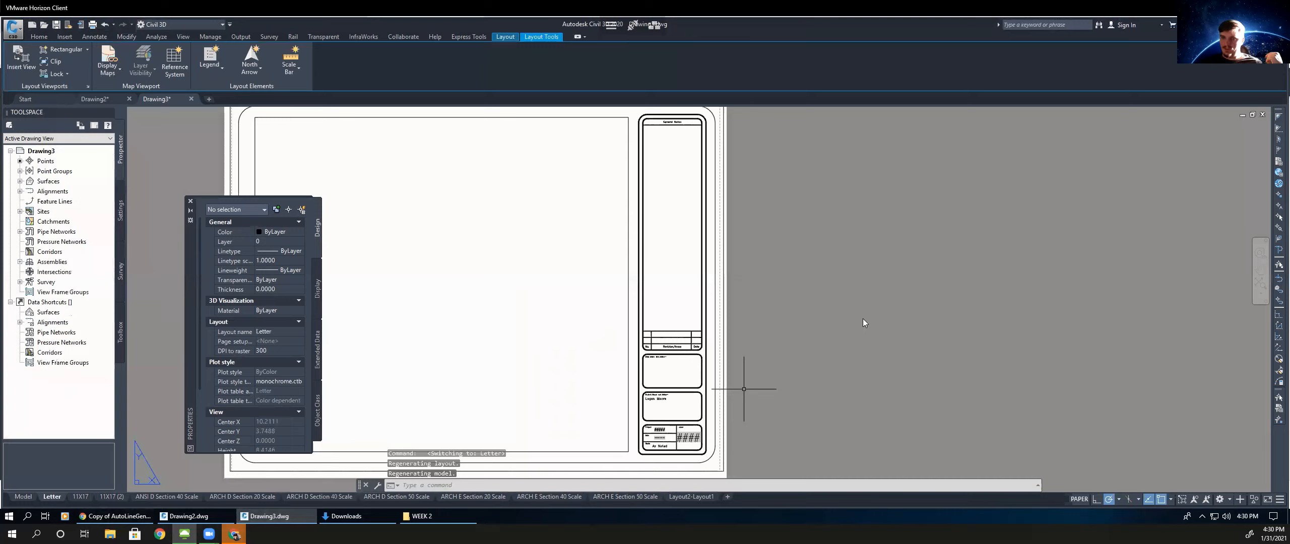
{"action": "left_click", "coordinate": [622, 293]}
{"action": "left_click", "coordinate": [621, 292]}
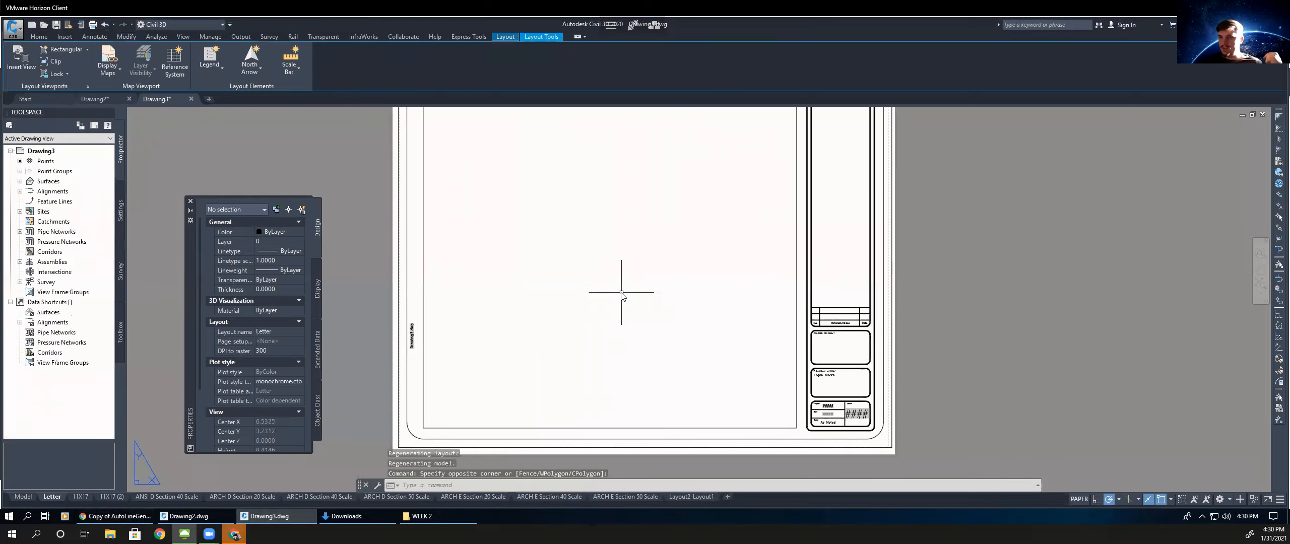
- Activate model space inside the Letter layout's viewport and zoom it to the drawing extents
{"action": "left_click", "coordinate": [1079, 499]}
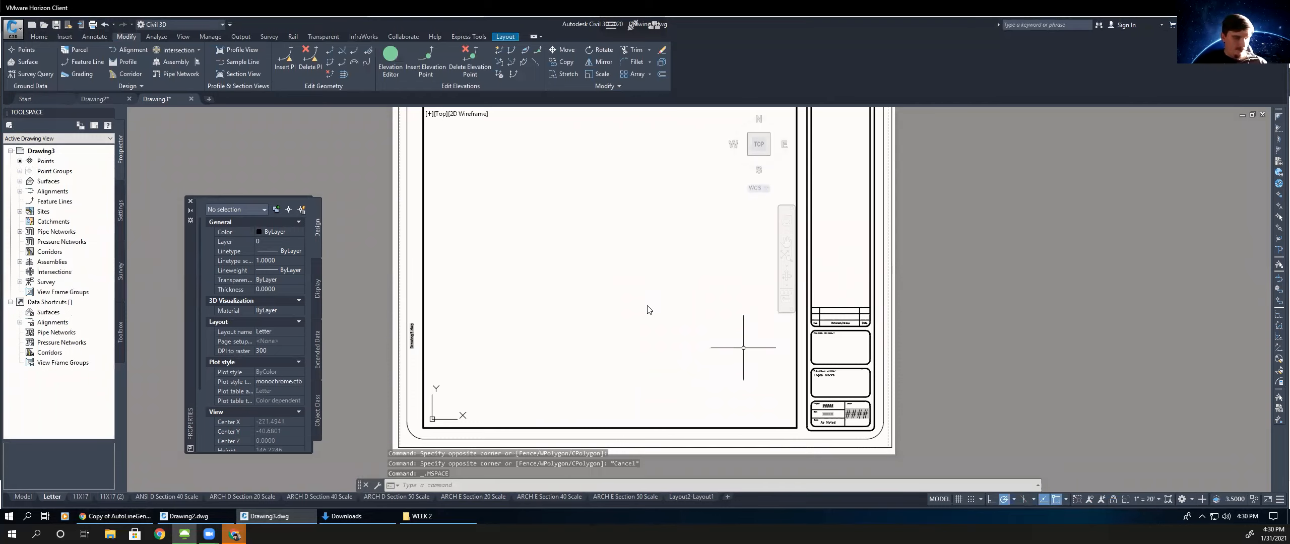
{"action": "type", "text": "z"}
{"action": "key", "text": "Return"}
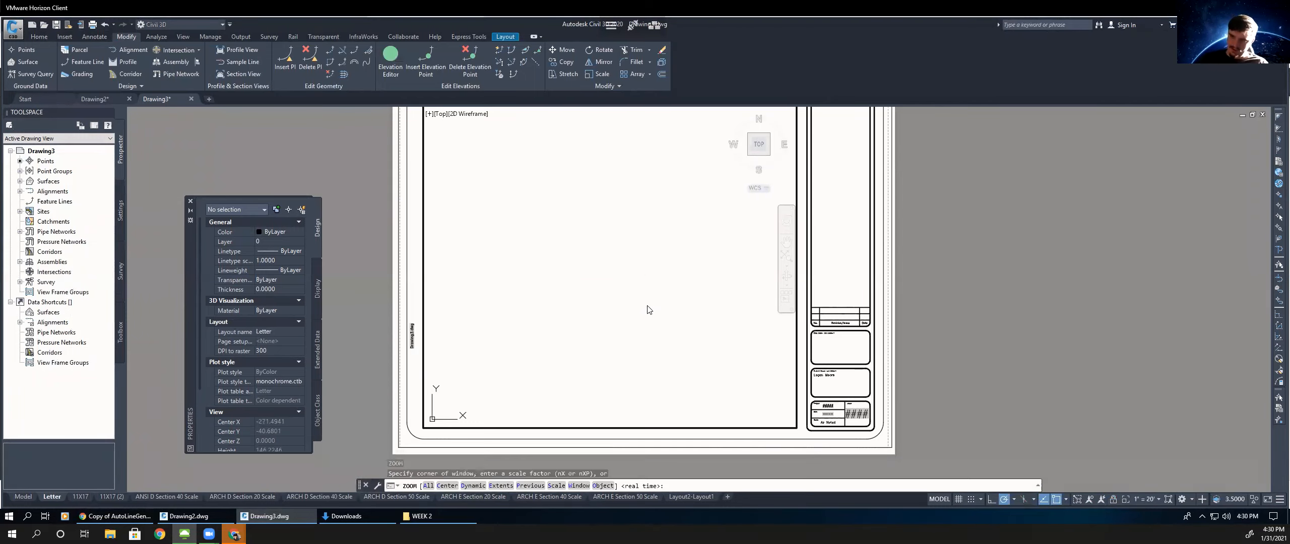
{"action": "type", "text": "E"}
{"action": "key", "text": "Return"}
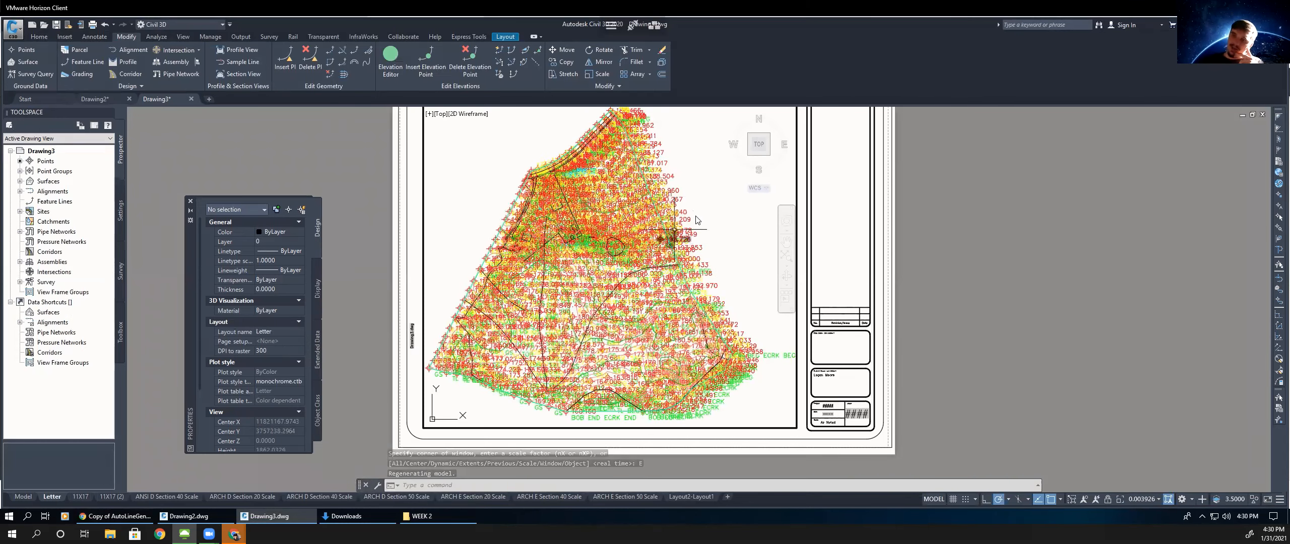
- Set the point label style of the Topo Survey point group to Point#-Elevation-Description
{"action": "scroll", "coordinate": [699, 221], "scroll_direction": "up", "scroll_amount": 3}
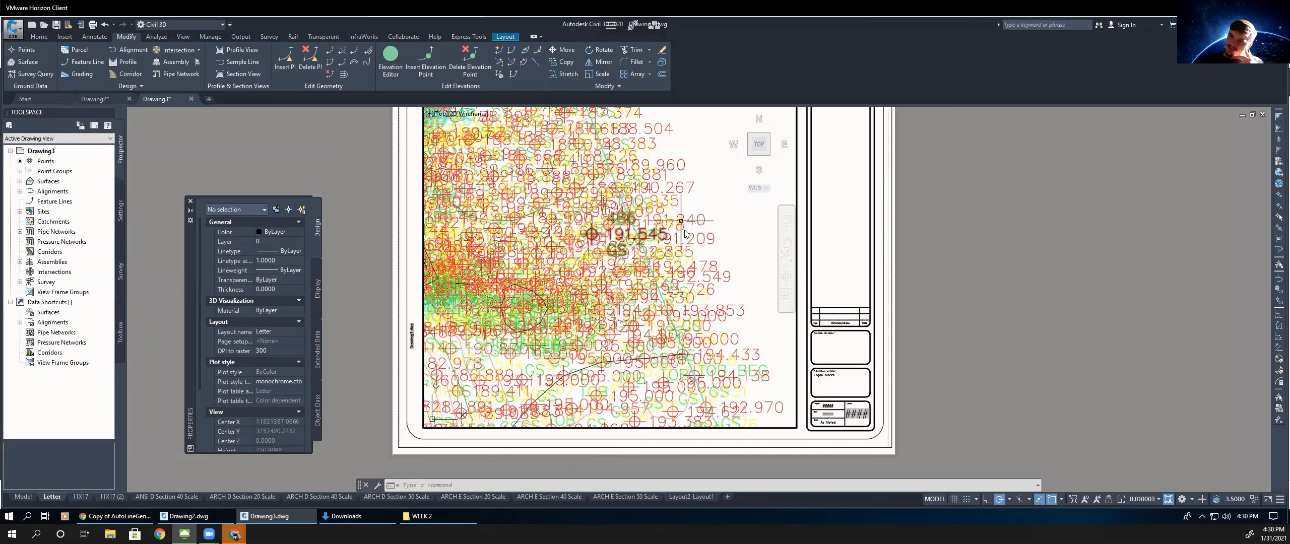
{"action": "scroll", "coordinate": [633, 223], "scroll_direction": "up", "scroll_amount": 6}
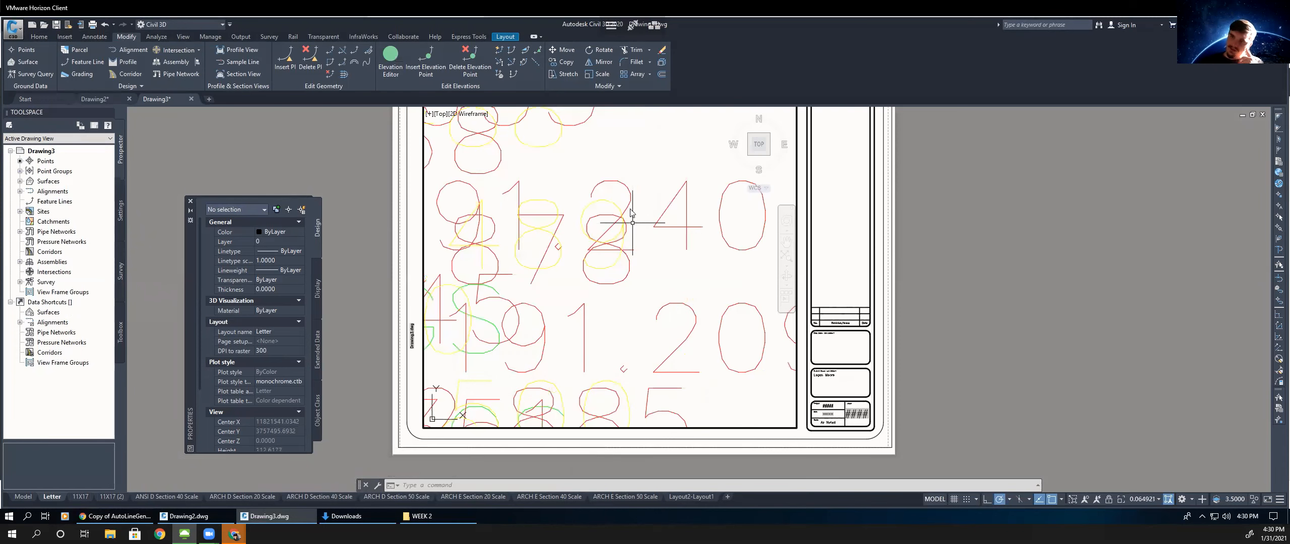
{"action": "scroll", "coordinate": [633, 212], "scroll_direction": "down", "scroll_amount": 2}
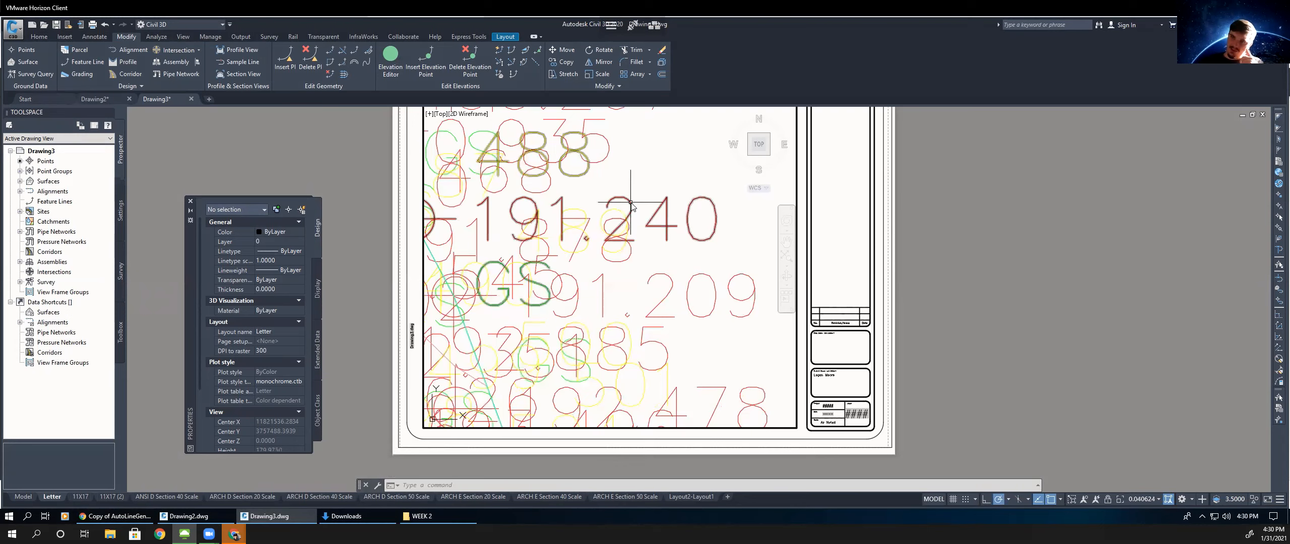
{"action": "left_click", "coordinate": [641, 187]}
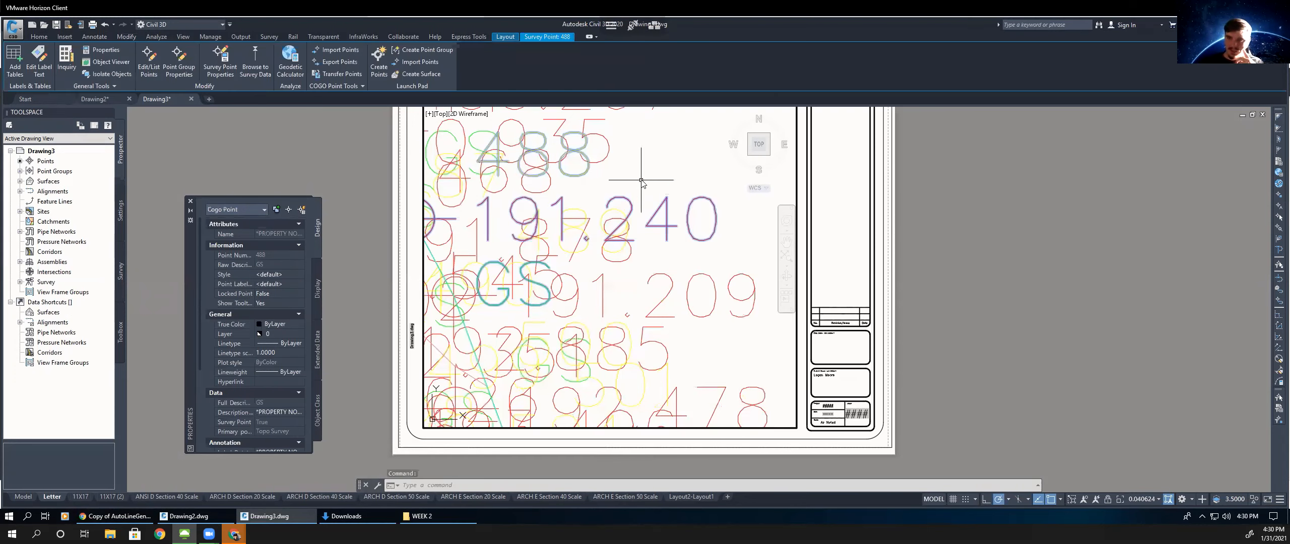
{"action": "right_click", "coordinate": [641, 179]}
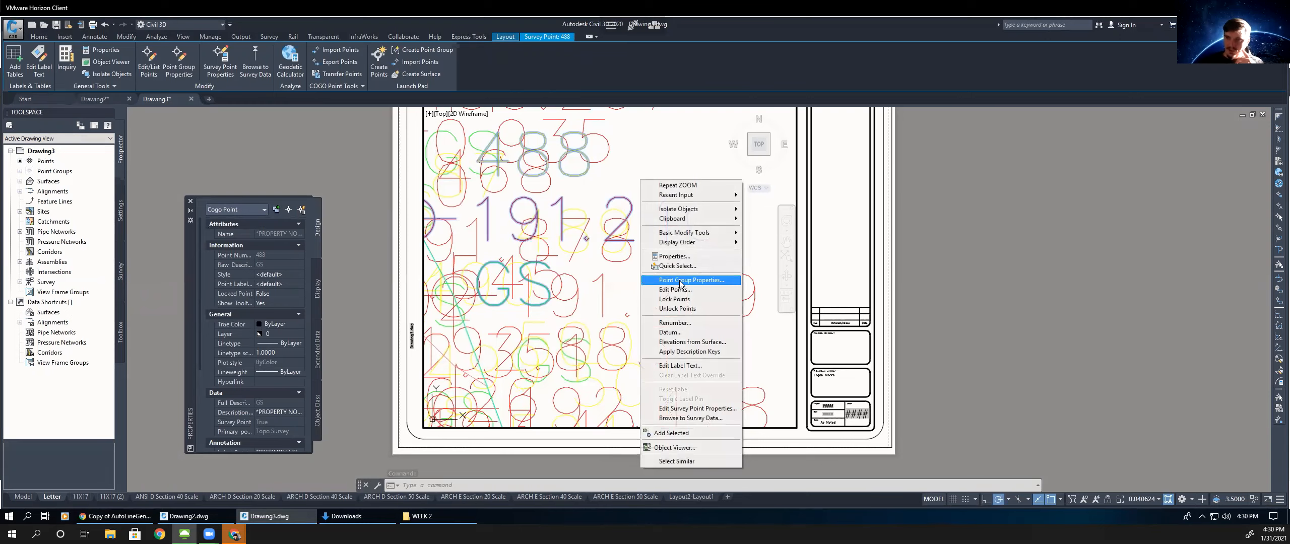
{"action": "left_click", "coordinate": [679, 281]}
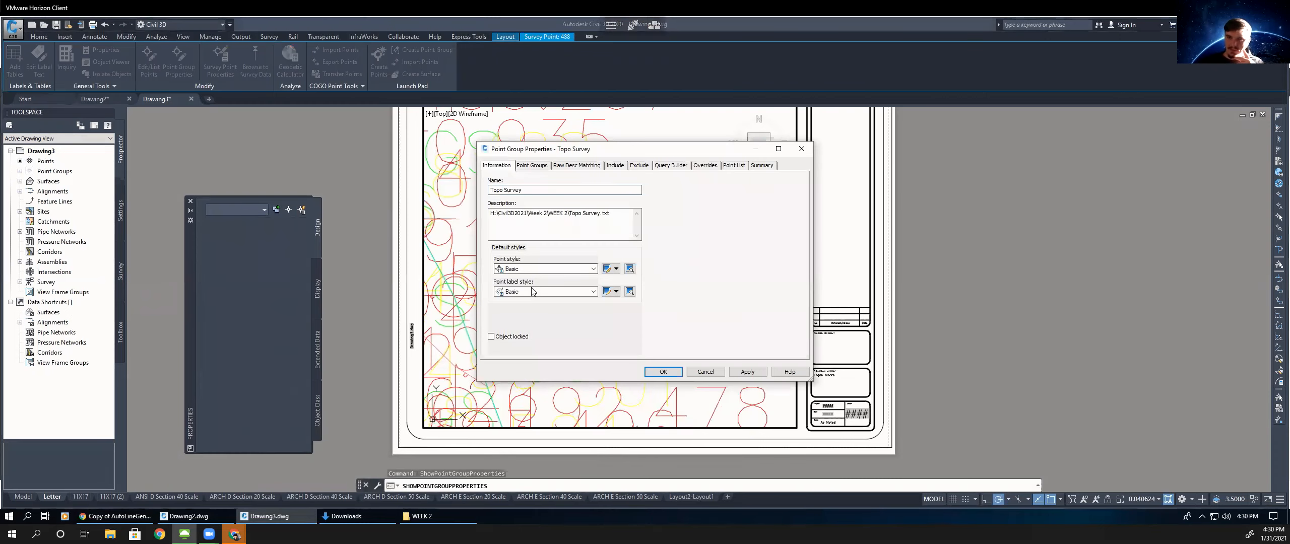
{"action": "left_click", "coordinate": [509, 292]}
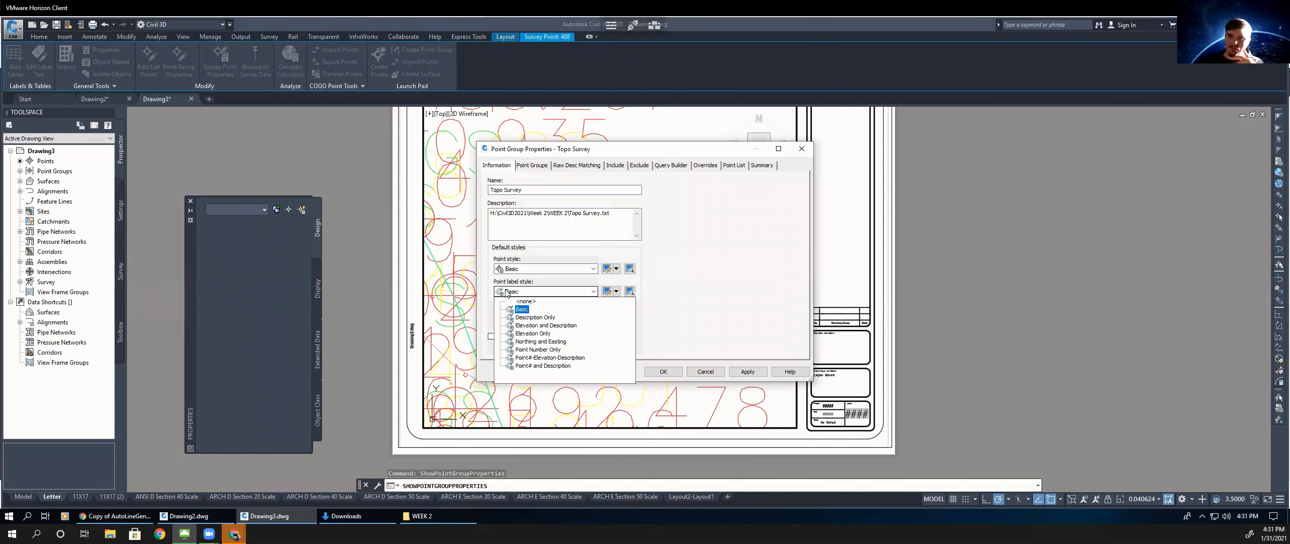
{"action": "left_click", "coordinate": [538, 358]}
{"action": "left_click", "coordinate": [540, 361]}
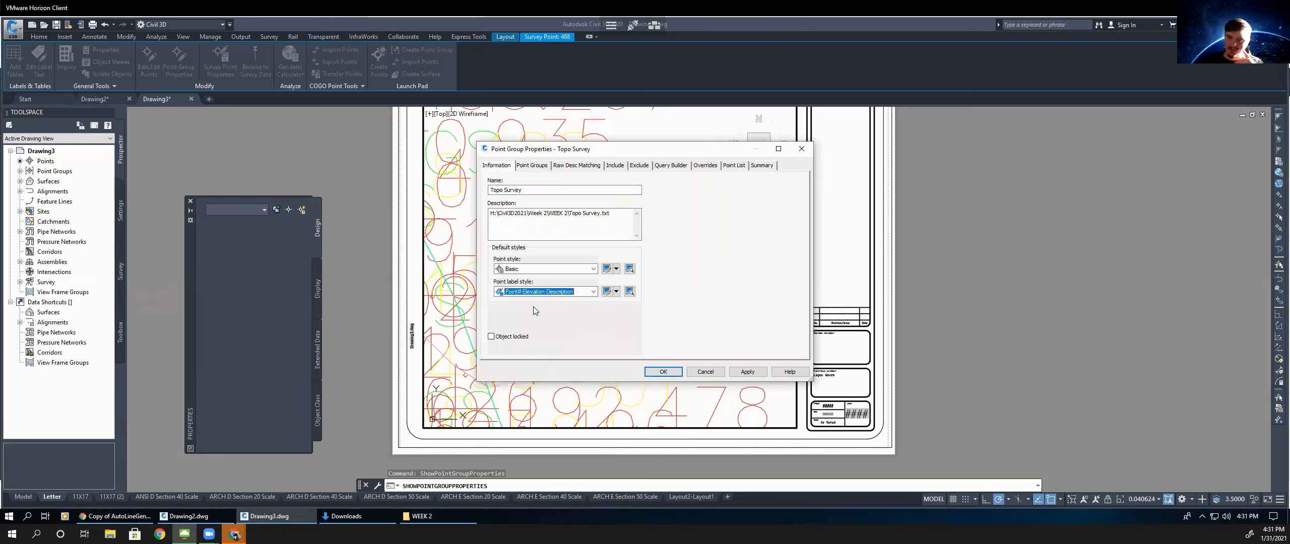
{"action": "left_click", "coordinate": [663, 372]}
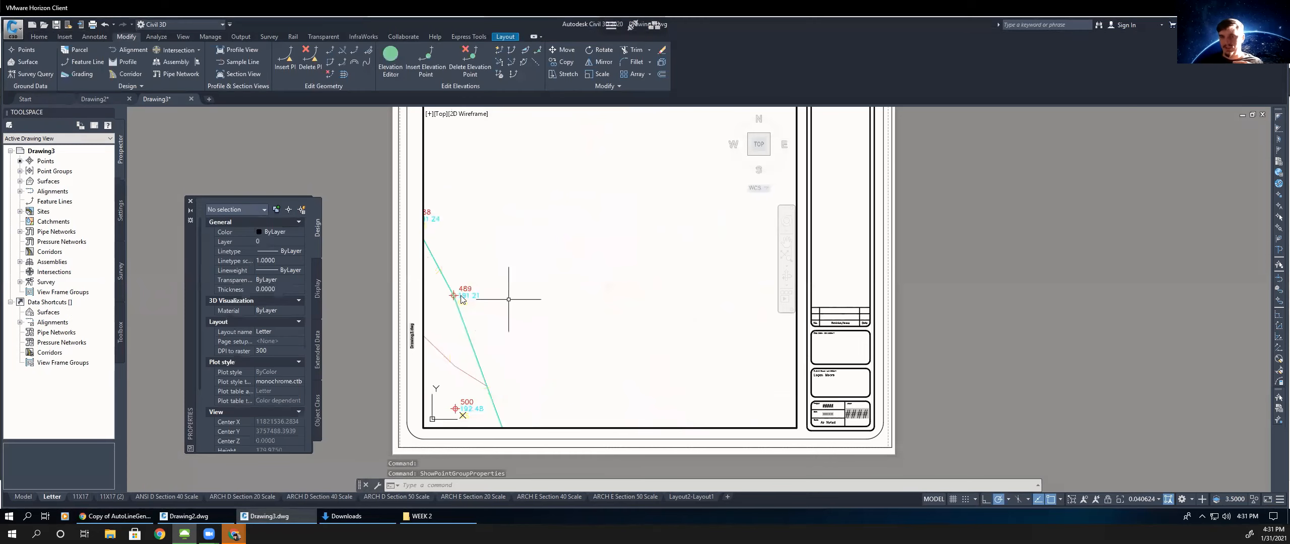
- Add a custom drawing scale named 1=300 with 1 paper unit equal to 300 drawing units
{"action": "scroll", "coordinate": [483, 304], "scroll_direction": "up", "scroll_amount": 2}
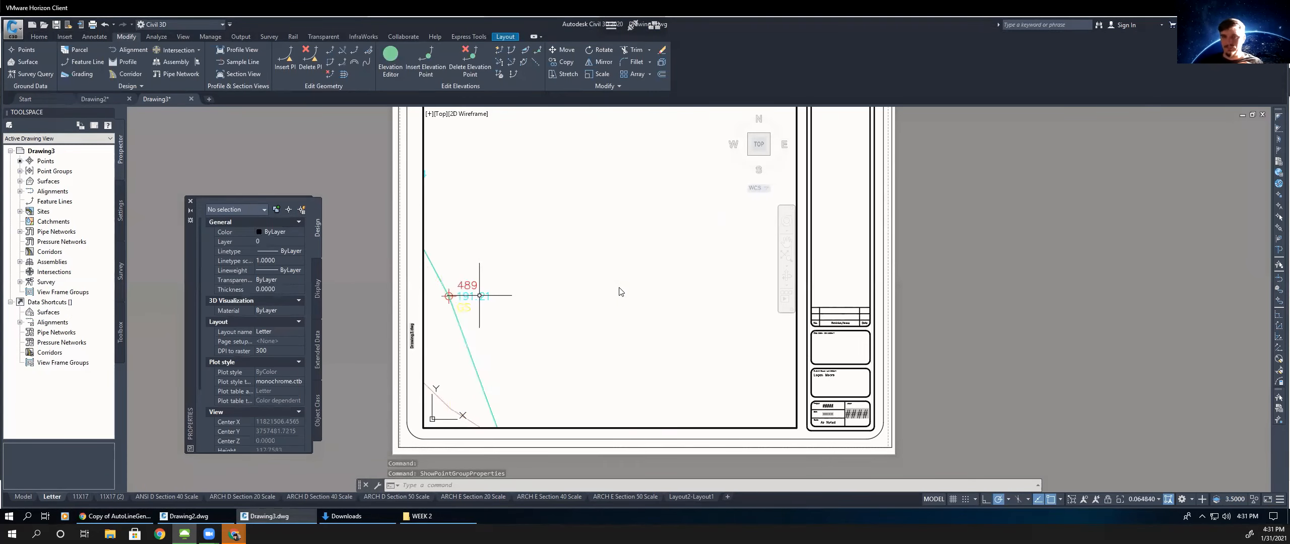
{"action": "scroll", "coordinate": [599, 296], "scroll_direction": "down", "scroll_amount": 6}
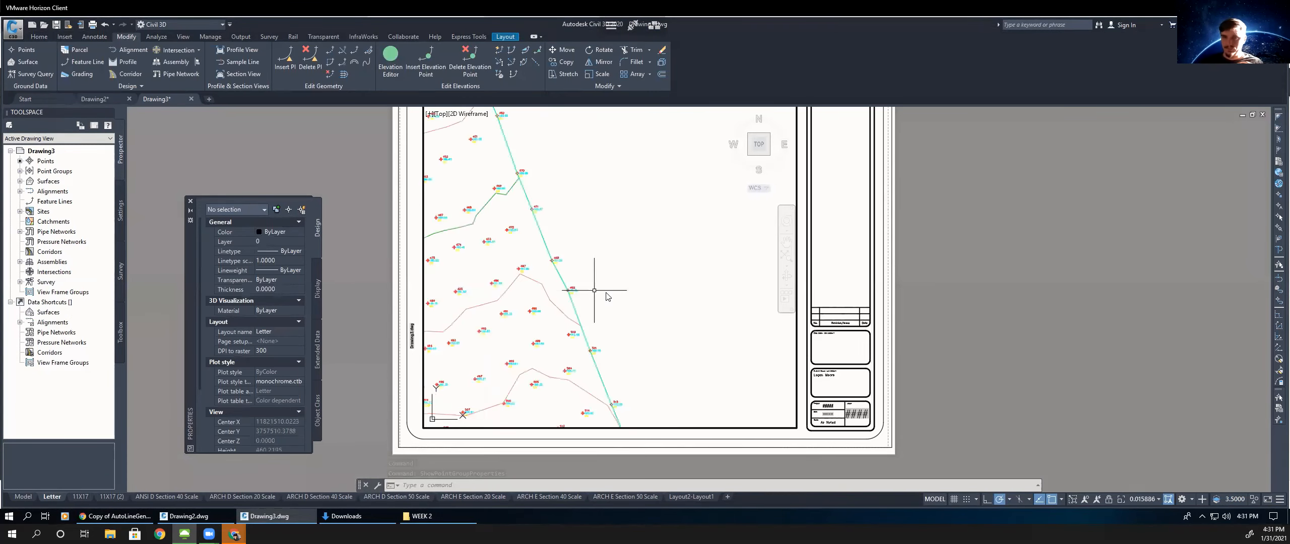
{"action": "scroll", "coordinate": [607, 294], "scroll_direction": "down", "scroll_amount": 4}
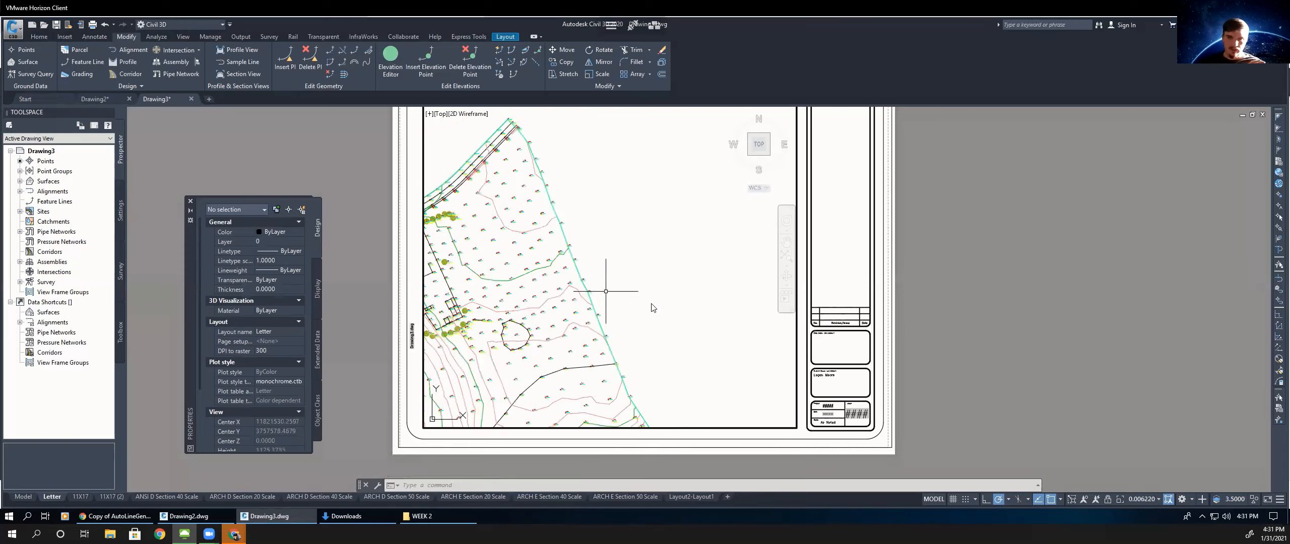
{"action": "left_click", "coordinate": [1158, 498]}
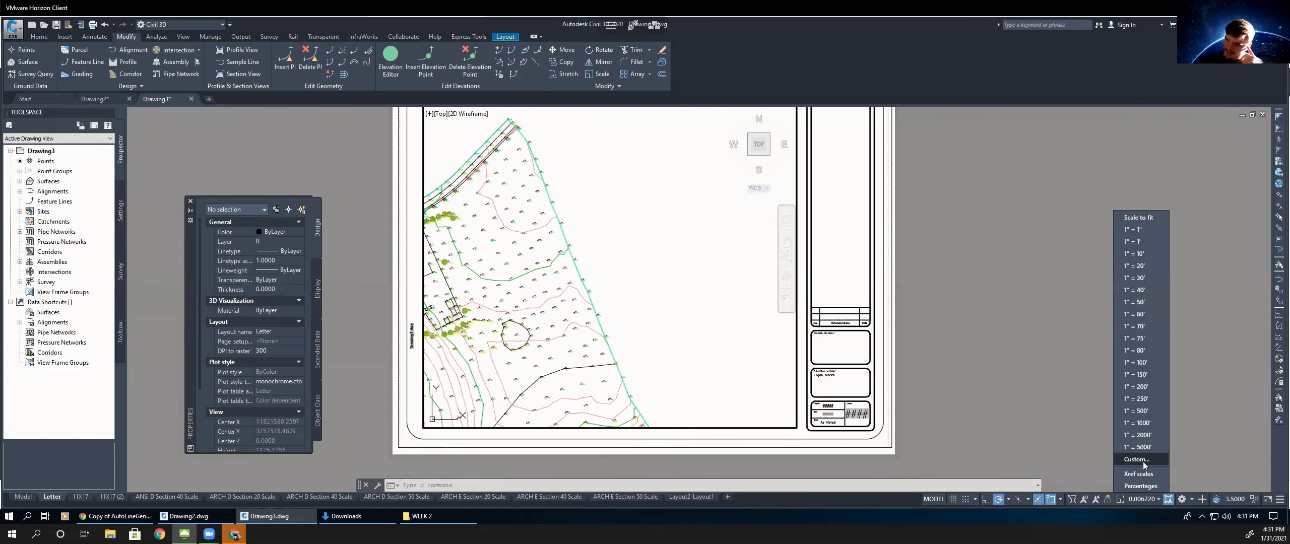
{"action": "left_click", "coordinate": [700, 217]}
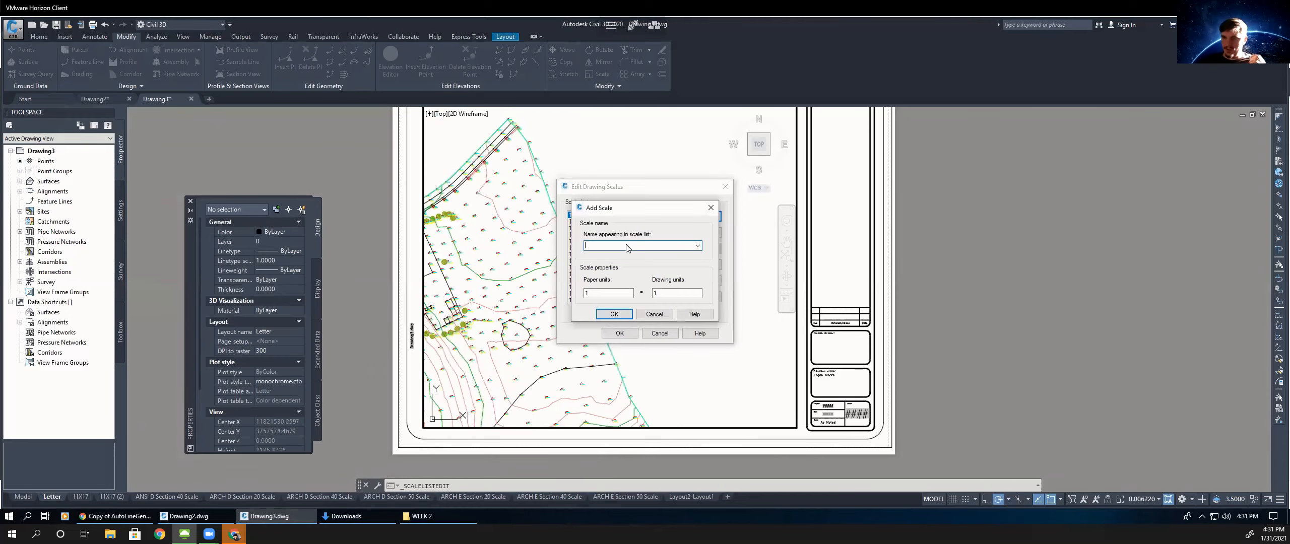
{"action": "type", "text": "1"}
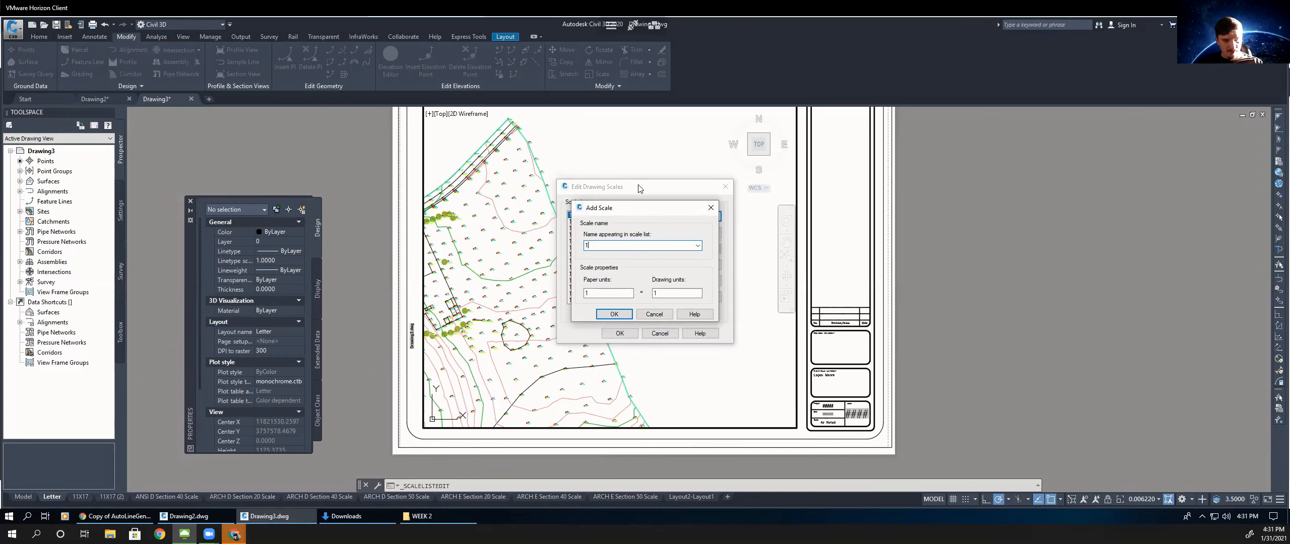
{"action": "type", "text": "=300"}
{"action": "left_click", "coordinate": [668, 294]}
{"action": "key", "text": "BackSpace"}
{"action": "type", "text": "300"}
{"action": "left_click", "coordinate": [614, 314]}
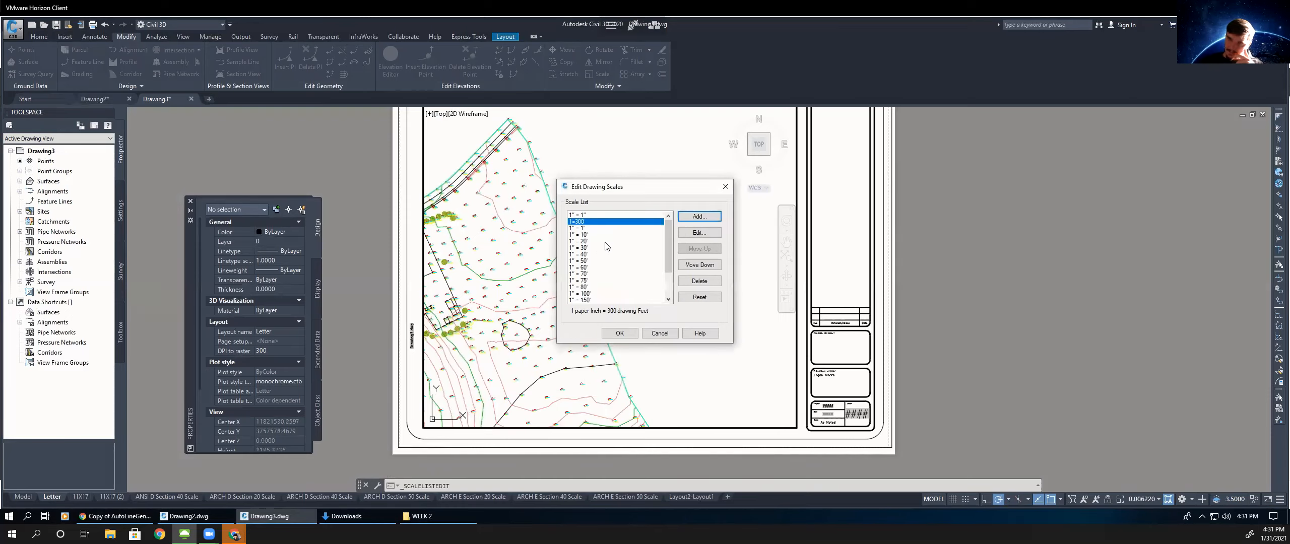
{"action": "left_click", "coordinate": [620, 334]}
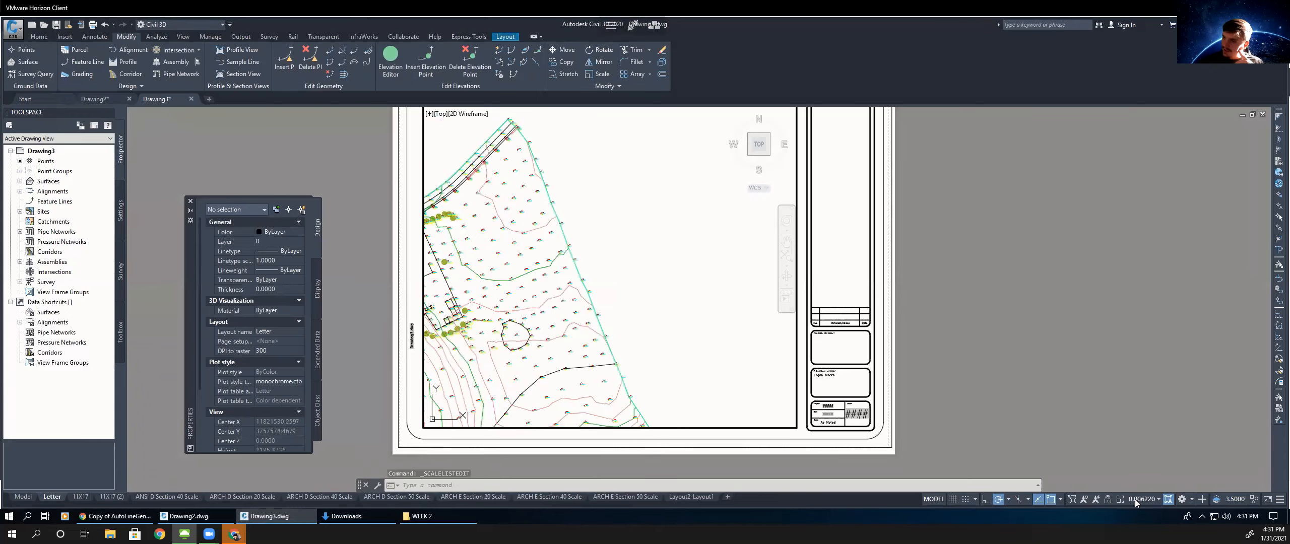
- Set the viewport to the 1=300 scale and lock it with the survey area centred in the frame
{"action": "left_click", "coordinate": [1158, 499]}
{"action": "left_click", "coordinate": [1140, 229]}
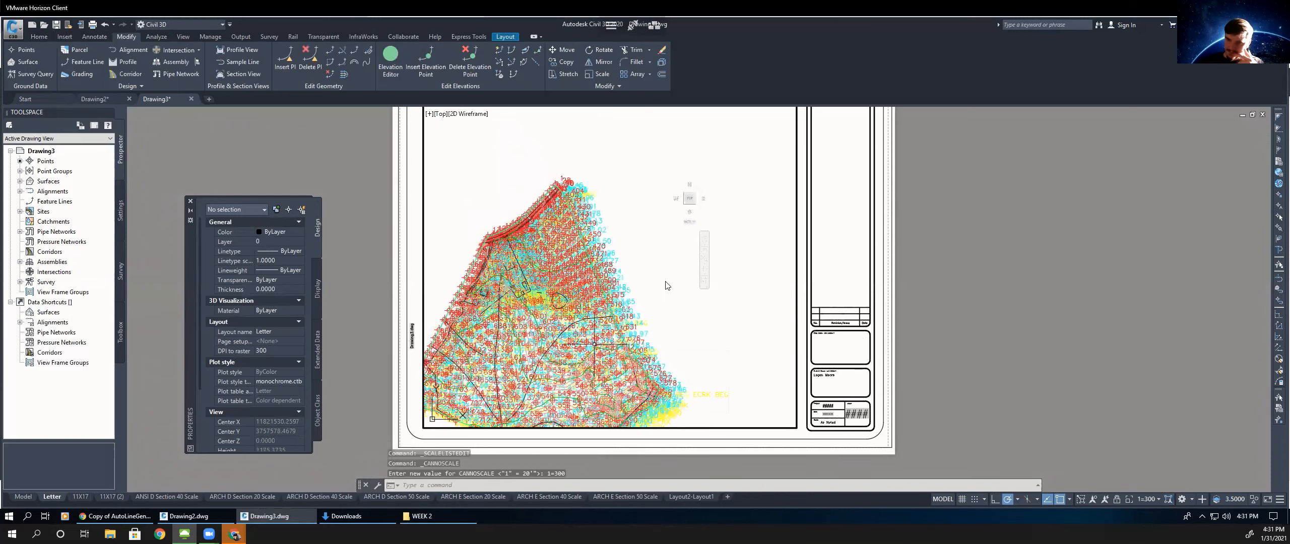
{"action": "middle_click_drag", "start_coordinate": [593, 345], "coordinate": [651, 283]}
{"action": "left_click", "coordinate": [1117, 499]}
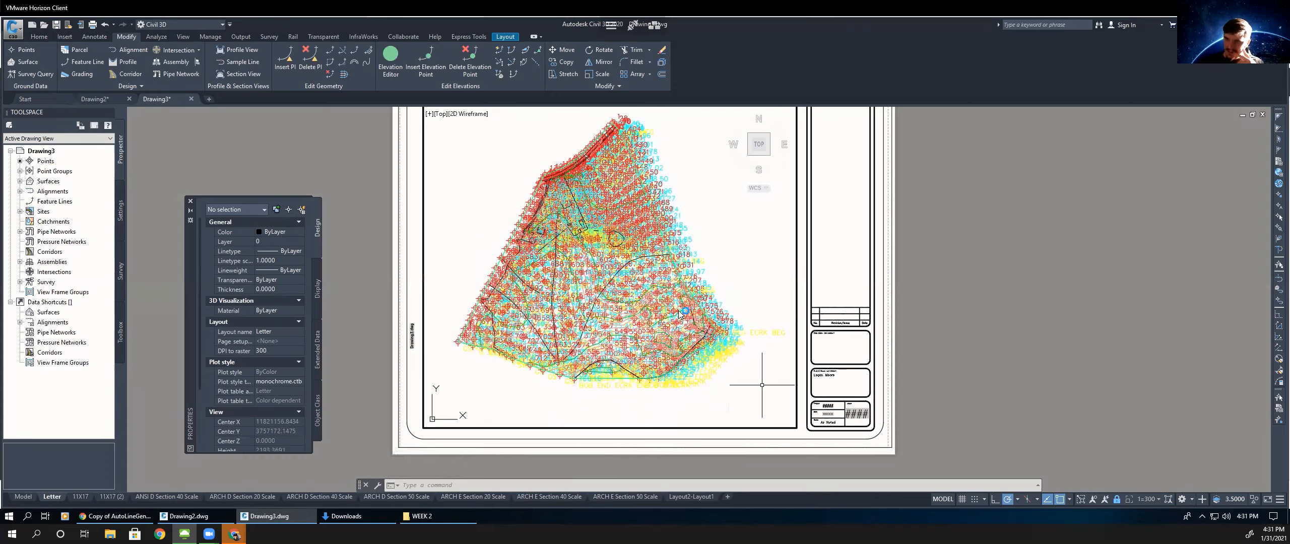
- Examine the survey points, their labels and the site's fit within the Letter sheet
{"action": "scroll", "coordinate": [681, 322], "scroll_direction": "up", "scroll_amount": 2}
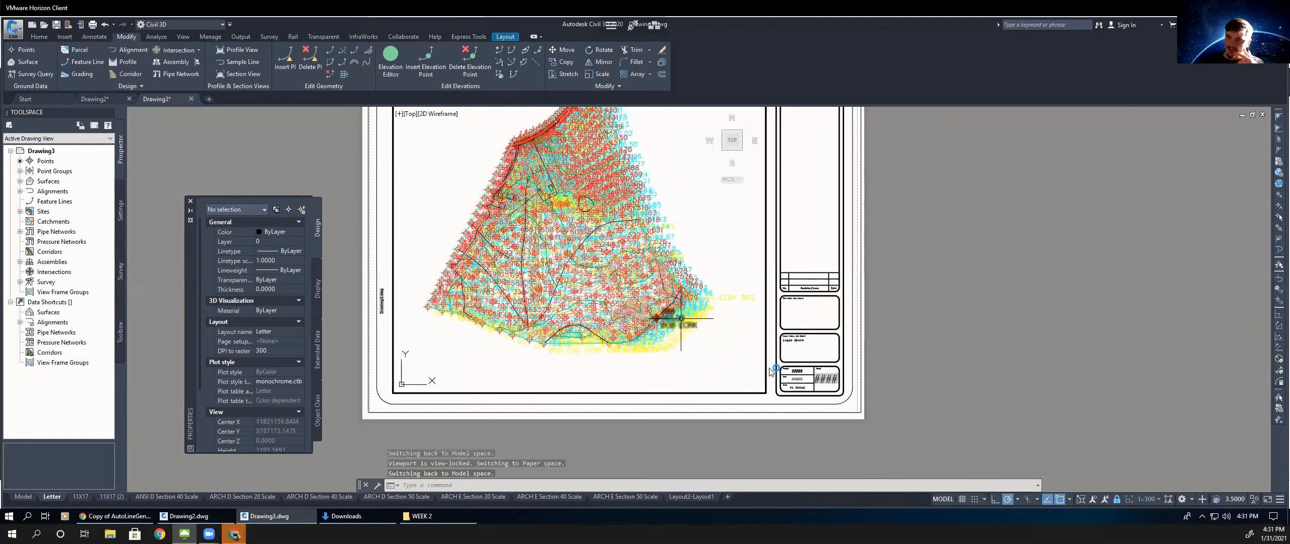
{"action": "scroll", "coordinate": [681, 321], "scroll_direction": "up", "scroll_amount": 4}
{"action": "scroll", "coordinate": [679, 278], "scroll_direction": "down", "scroll_amount": 2}
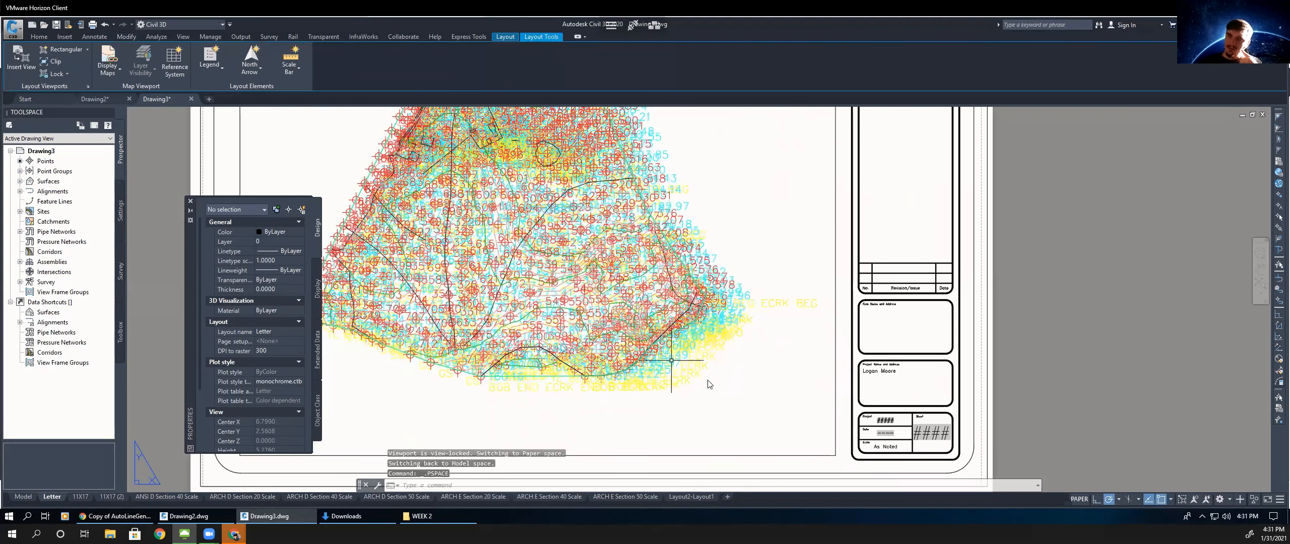
{"action": "scroll", "coordinate": [712, 377], "scroll_direction": "down", "scroll_amount": 1}
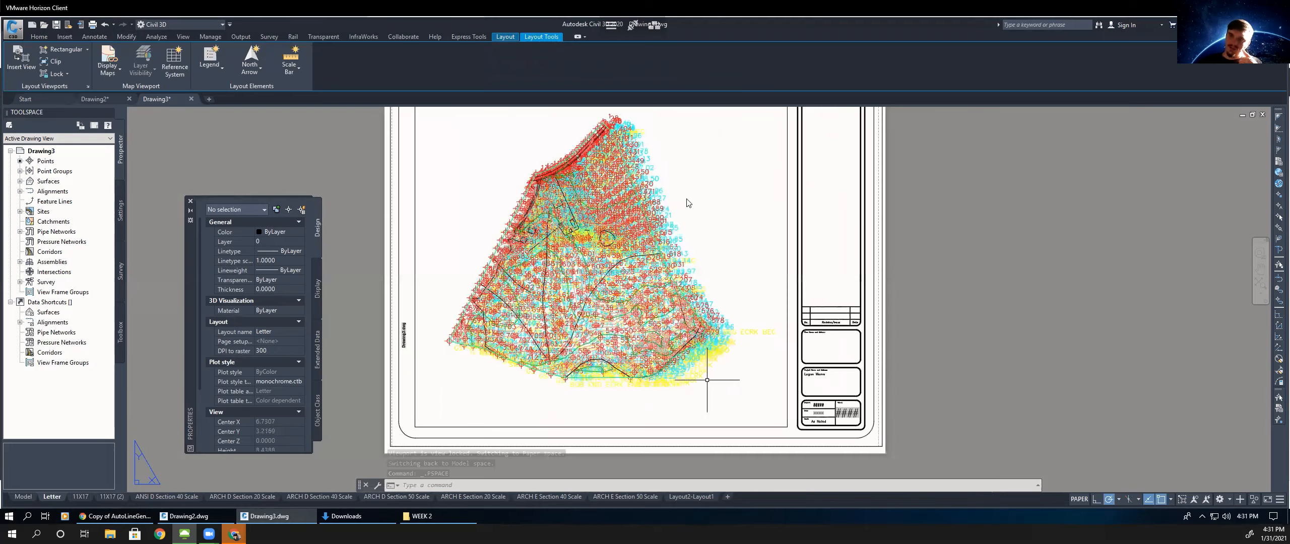
{"action": "scroll", "coordinate": [710, 199], "scroll_direction": "up", "scroll_amount": 4}
{"action": "scroll", "coordinate": [700, 197], "scroll_direction": "down", "scroll_amount": 3}
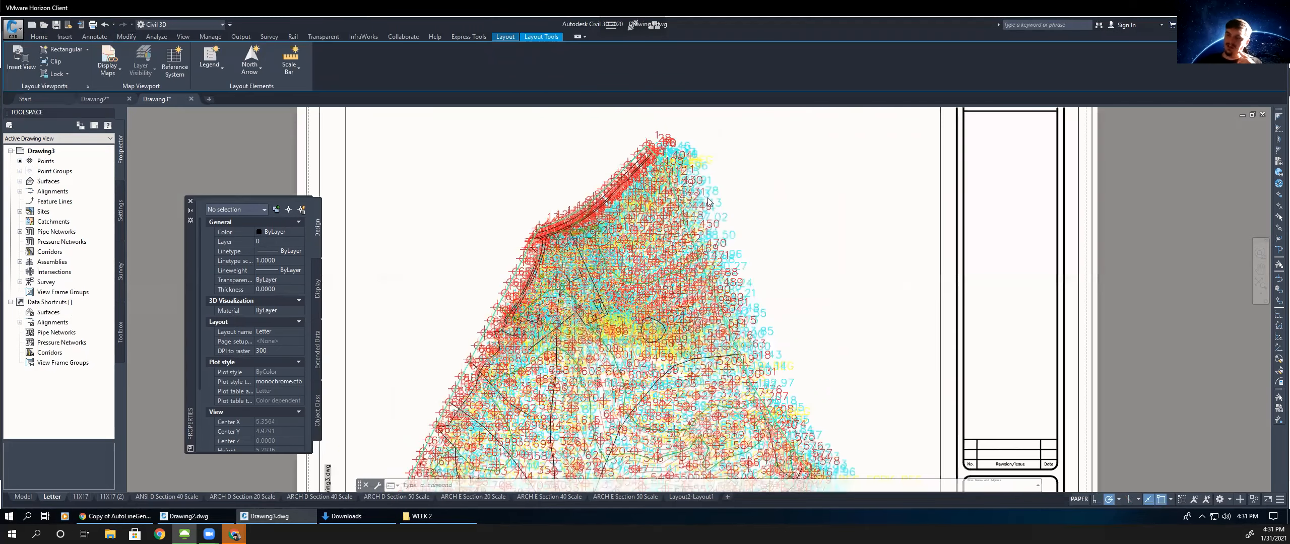
{"action": "scroll", "coordinate": [716, 221], "scroll_direction": "up", "scroll_amount": 3}
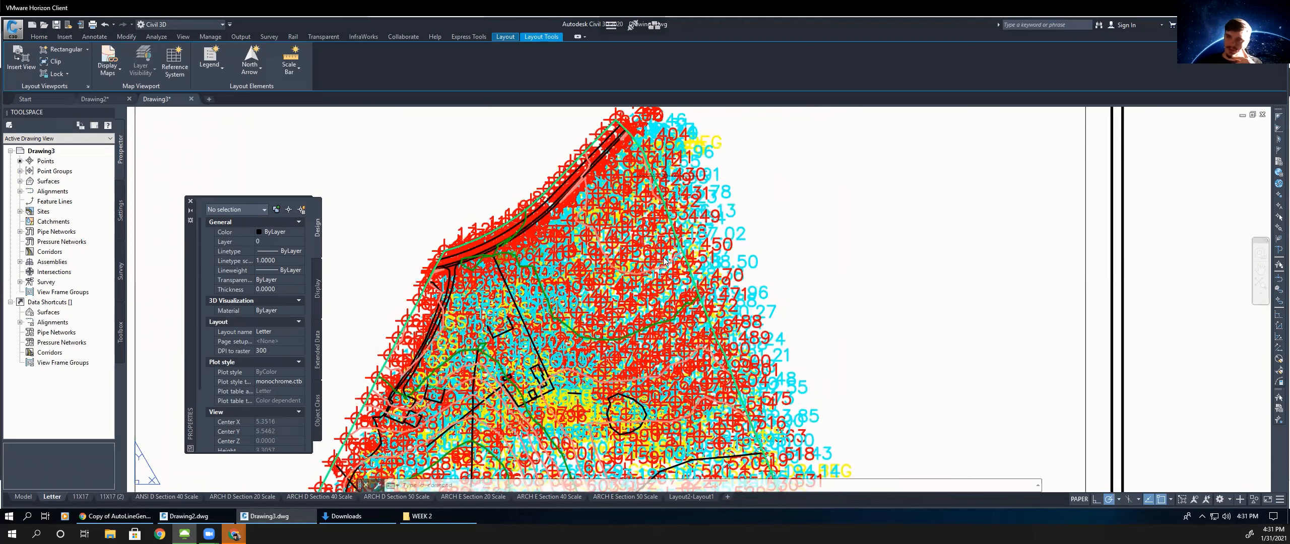
{"action": "scroll", "coordinate": [709, 260], "scroll_direction": "down", "scroll_amount": 3}
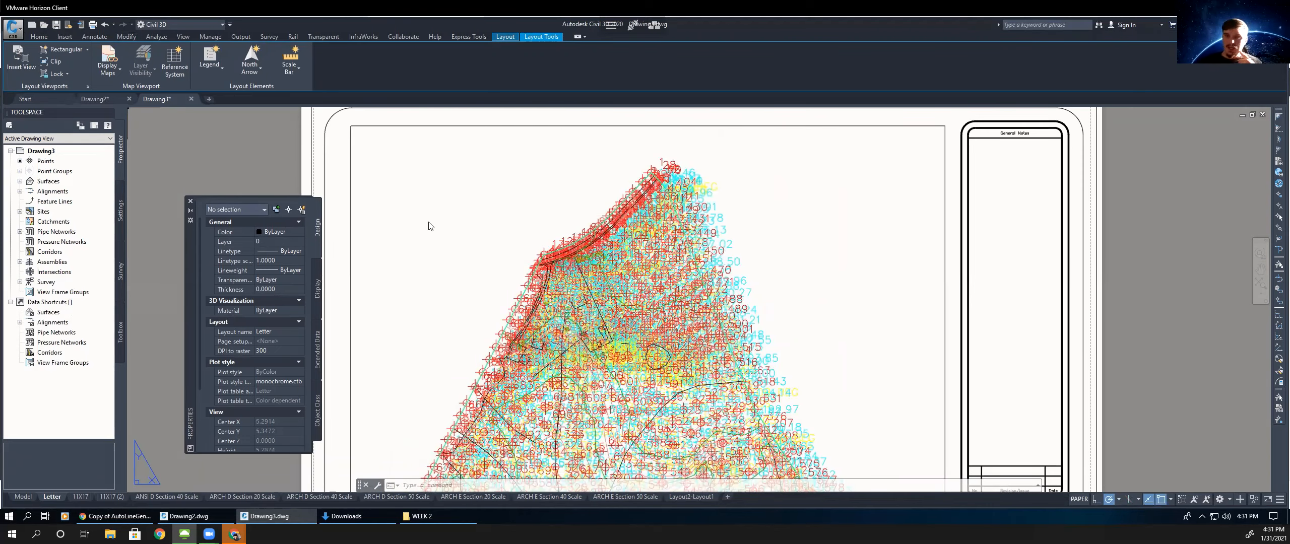
{"action": "scroll", "coordinate": [711, 217], "scroll_direction": "up", "scroll_amount": 2}
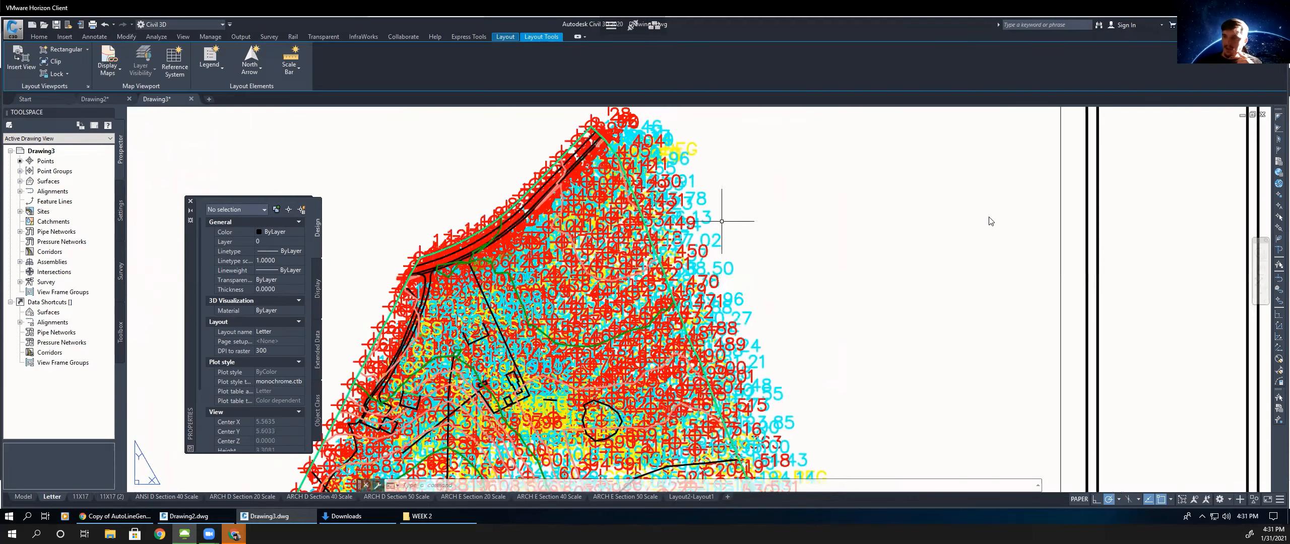
{"action": "scroll", "coordinate": [721, 221], "scroll_direction": "down", "scroll_amount": 3}
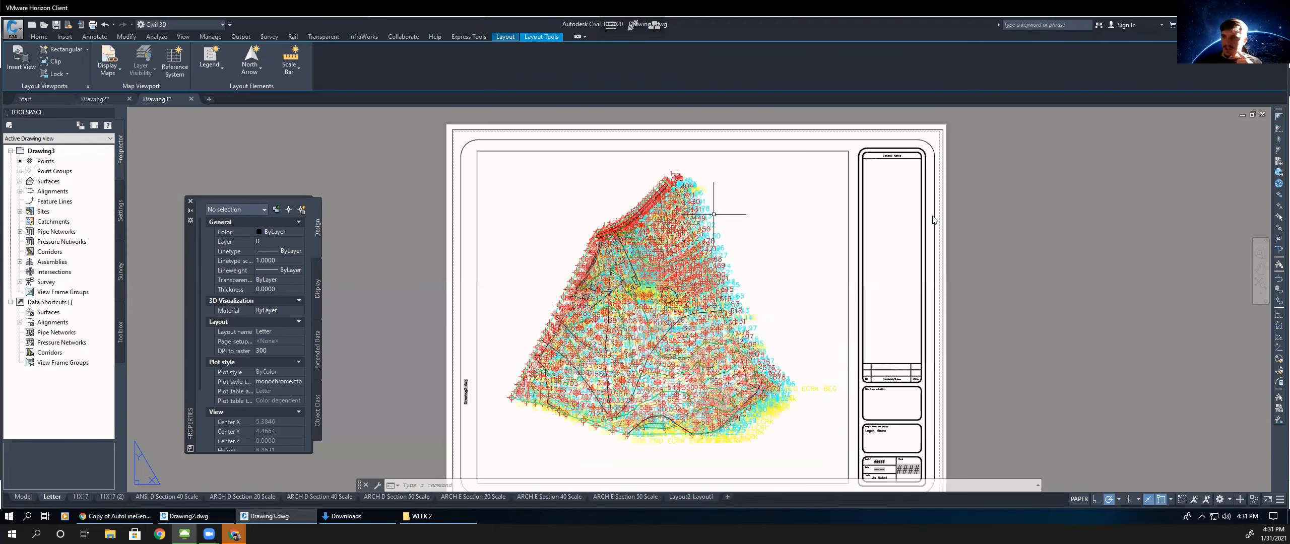
{"action": "left_click", "coordinate": [997, 201]}
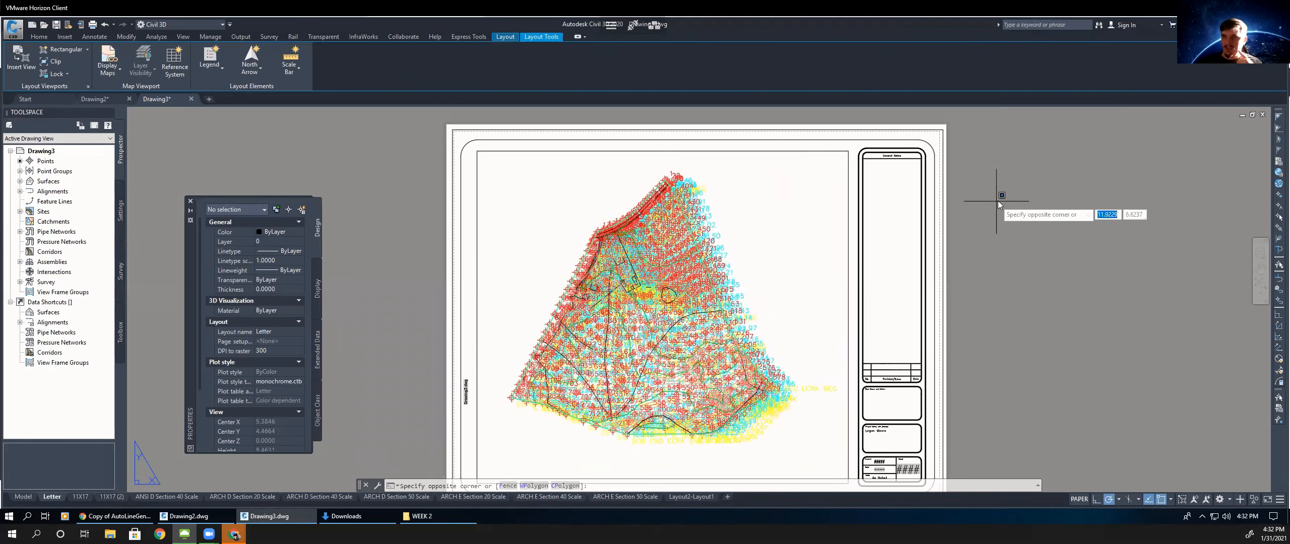
{"action": "left_click", "coordinate": [986, 225]}
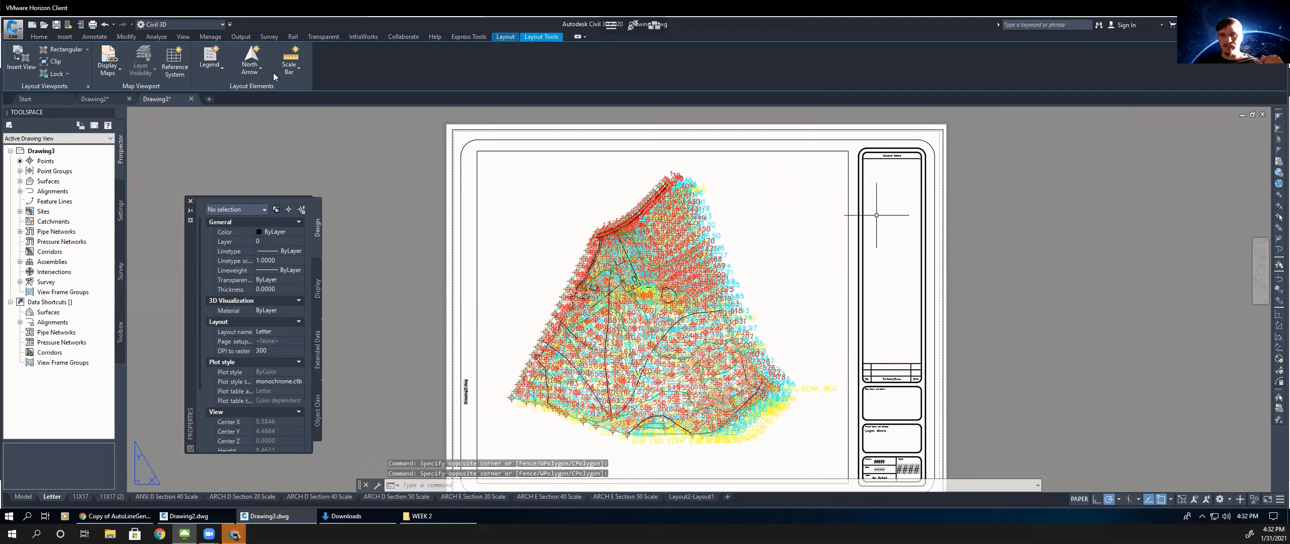
- Insert a north arrow for the survey viewport near the upper-left corner inside its frame
{"action": "left_click", "coordinate": [354, 172]}
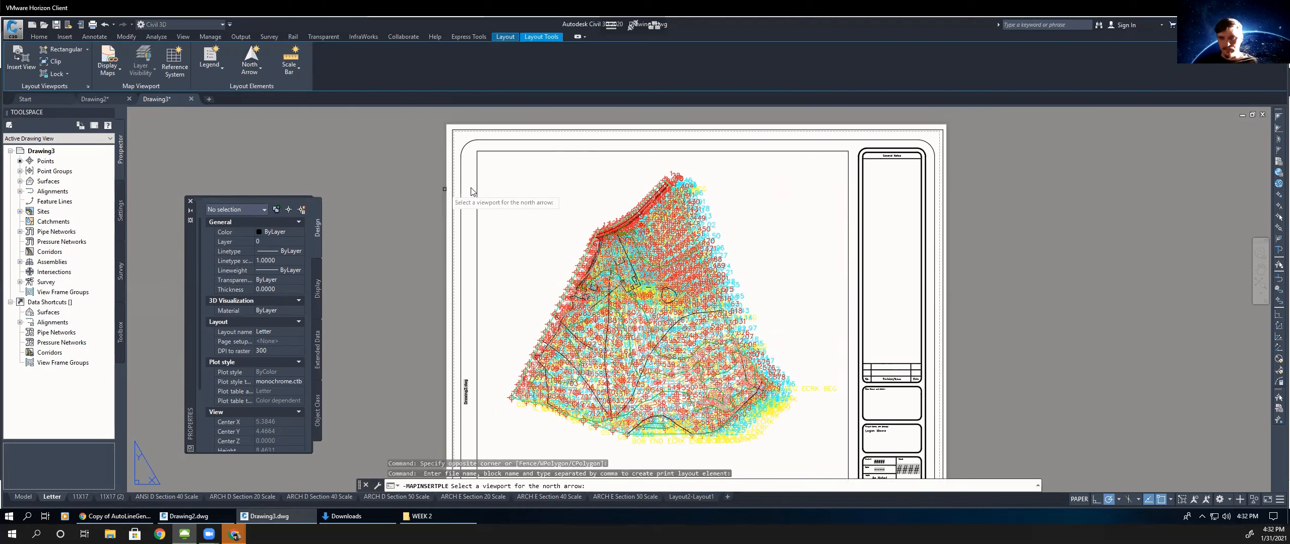
{"action": "left_click", "coordinate": [498, 193]}
{"action": "scroll", "coordinate": [504, 184], "scroll_direction": "down", "scroll_amount": 2}
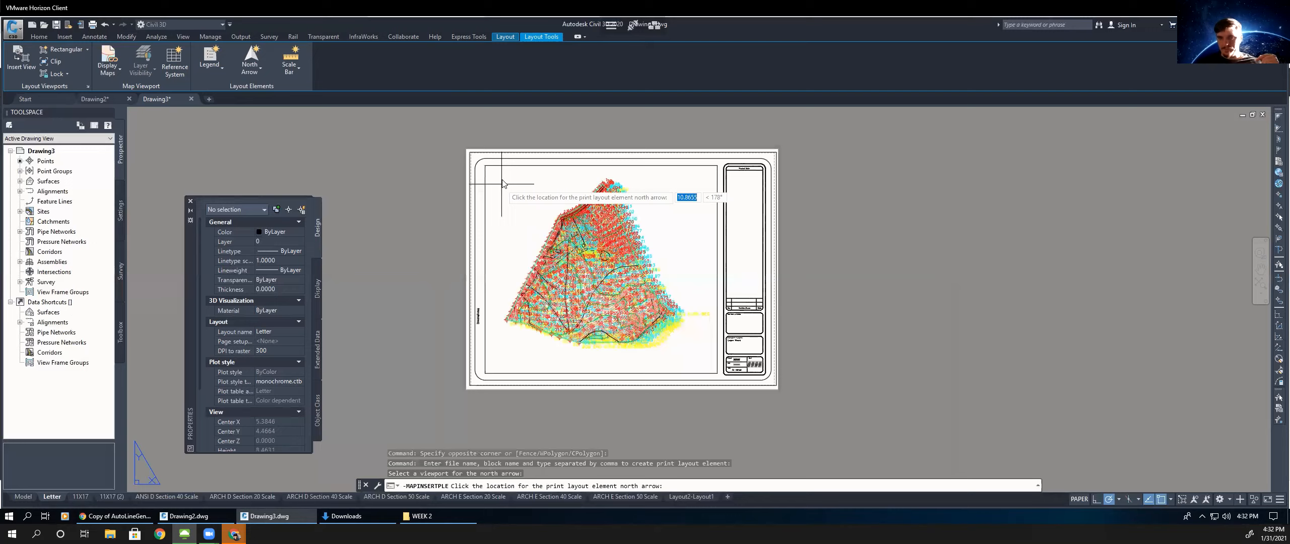
{"action": "scroll", "coordinate": [502, 183], "scroll_direction": "up", "scroll_amount": 3}
{"action": "scroll", "coordinate": [492, 194], "scroll_direction": "up", "scroll_amount": 2}
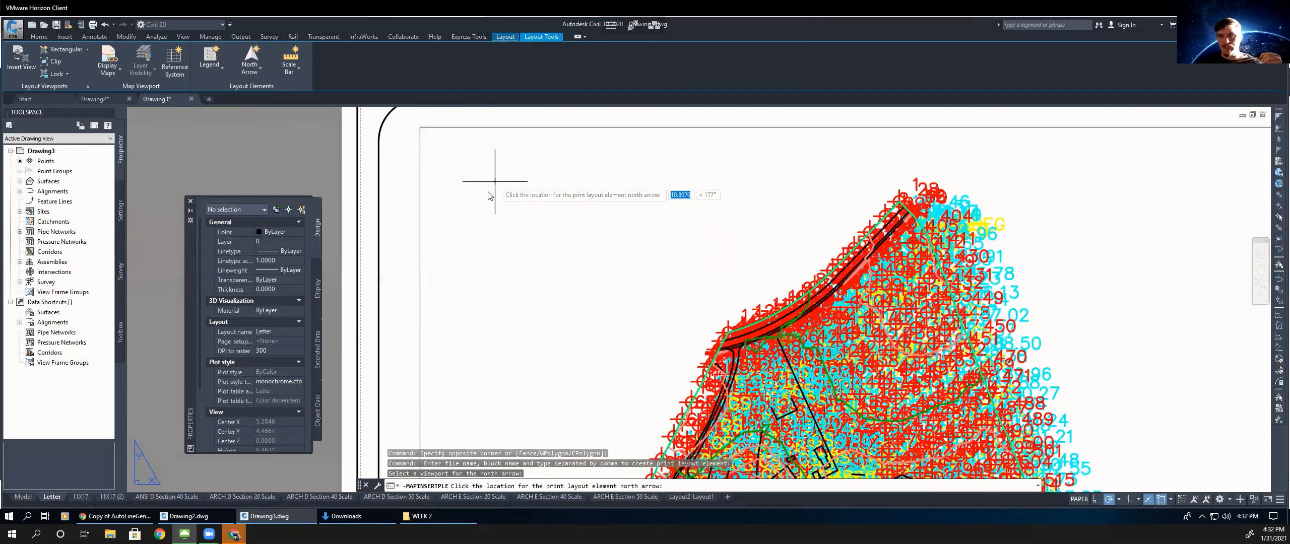
{"action": "left_click", "coordinate": [486, 197]}
{"action": "scroll", "coordinate": [487, 202], "scroll_direction": "down", "scroll_amount": 3}
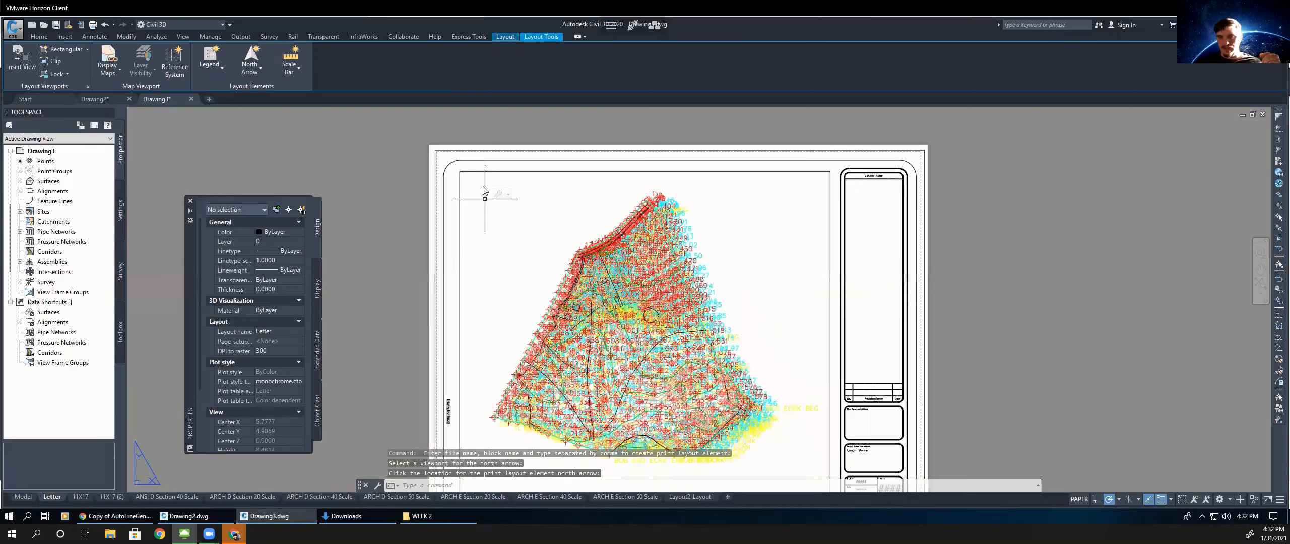
- Enlarge the north arrow on the sheet by stretching it outward from its scale grip
{"action": "scroll", "coordinate": [485, 199], "scroll_direction": "up", "scroll_amount": 5}
{"action": "left_click", "coordinate": [480, 181]}
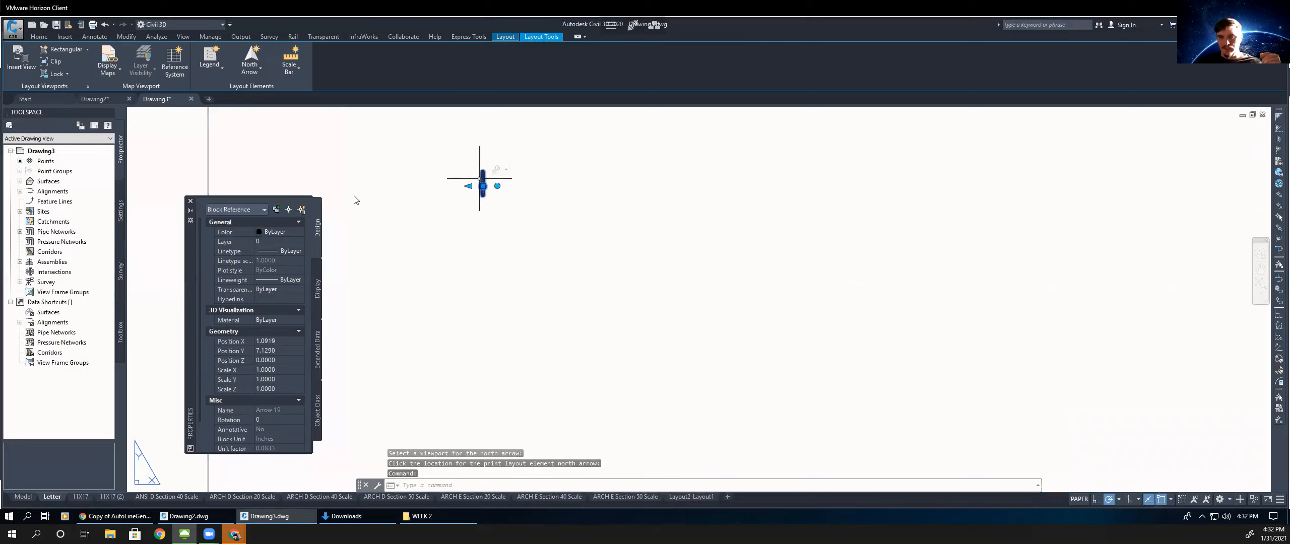
{"action": "left_click", "coordinate": [468, 186]}
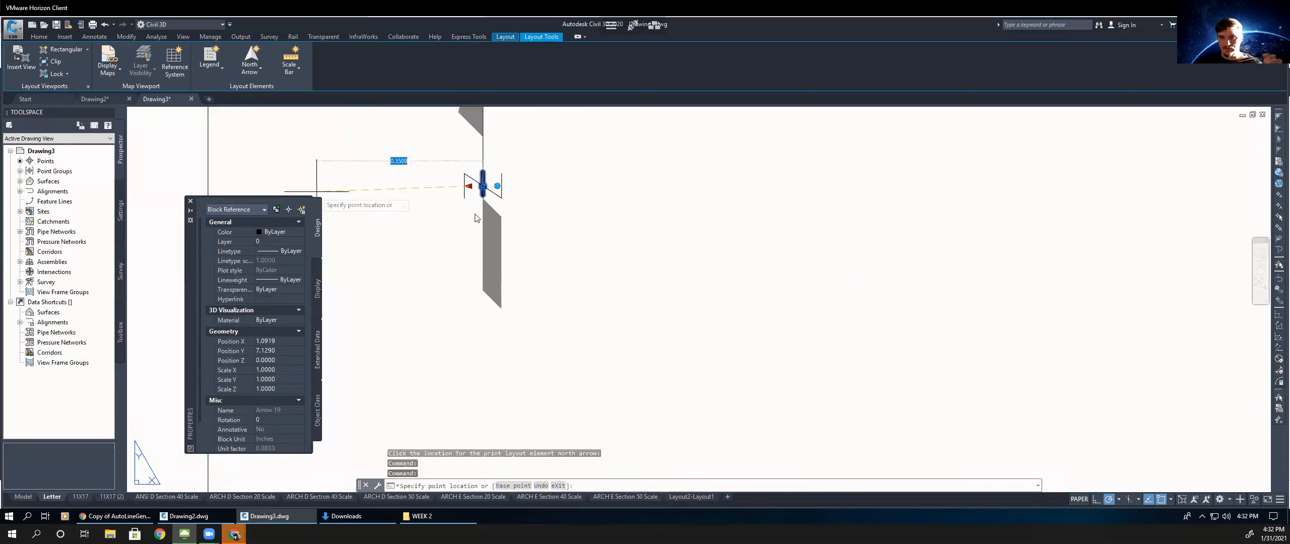
{"action": "left_click", "coordinate": [322, 183]}
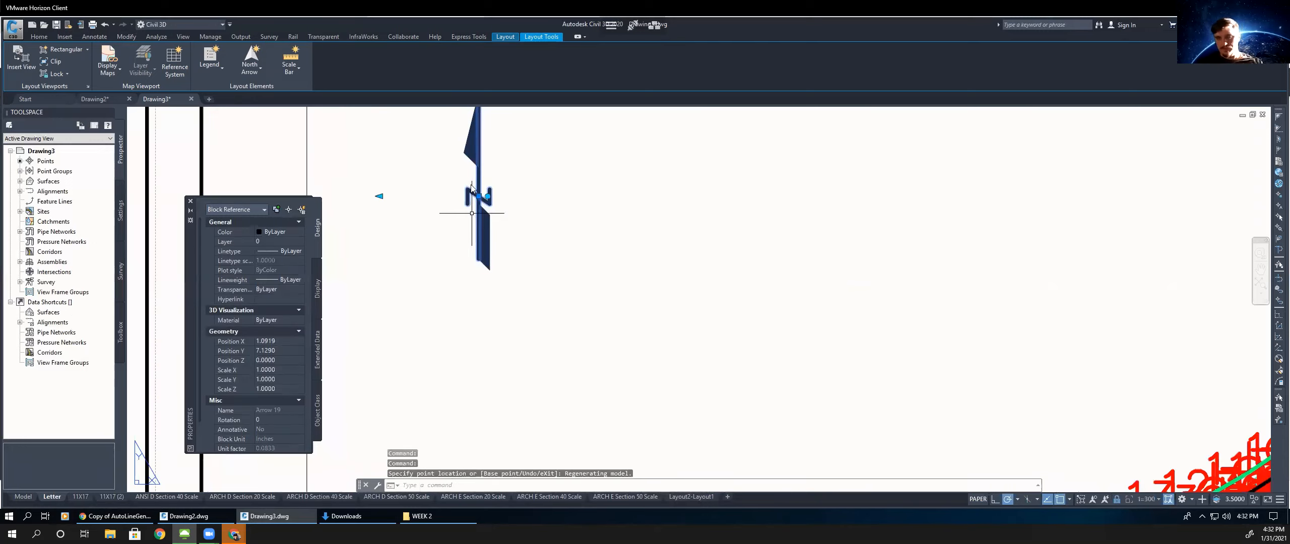
{"action": "scroll", "coordinate": [473, 211], "scroll_direction": "down", "scroll_amount": 5}
{"action": "key", "text": "Escape"}
{"action": "key", "text": "Escape"}
{"action": "key", "text": "Escape"}
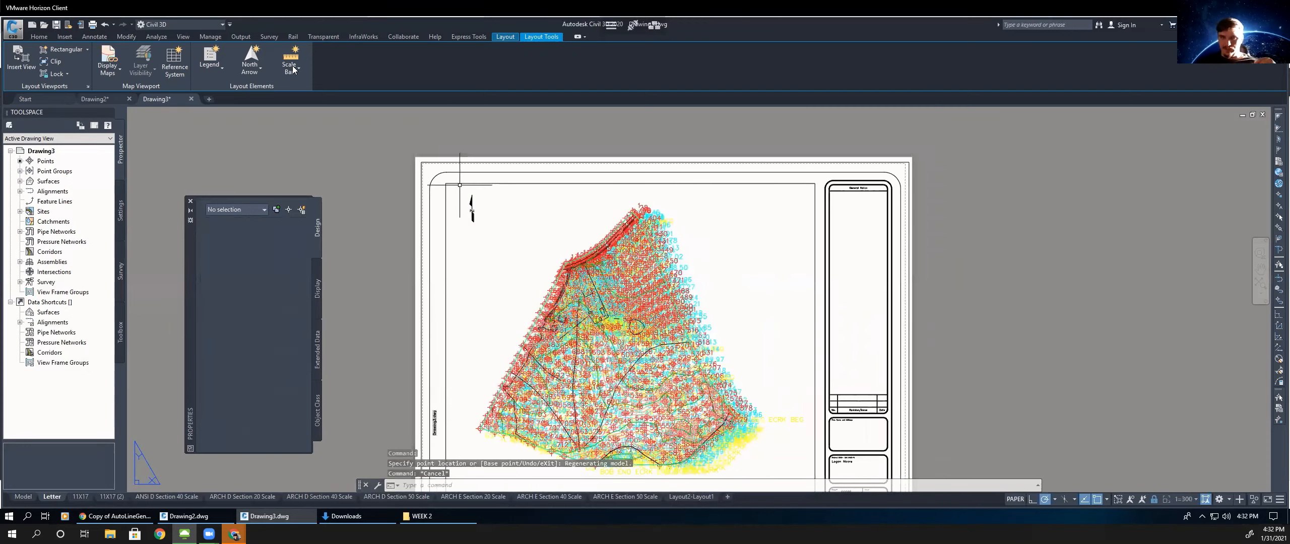
- Insert a scale bar for the survey viewport with 300-foot divisions in the frame's upper-right corner
{"action": "left_click", "coordinate": [289, 68]}
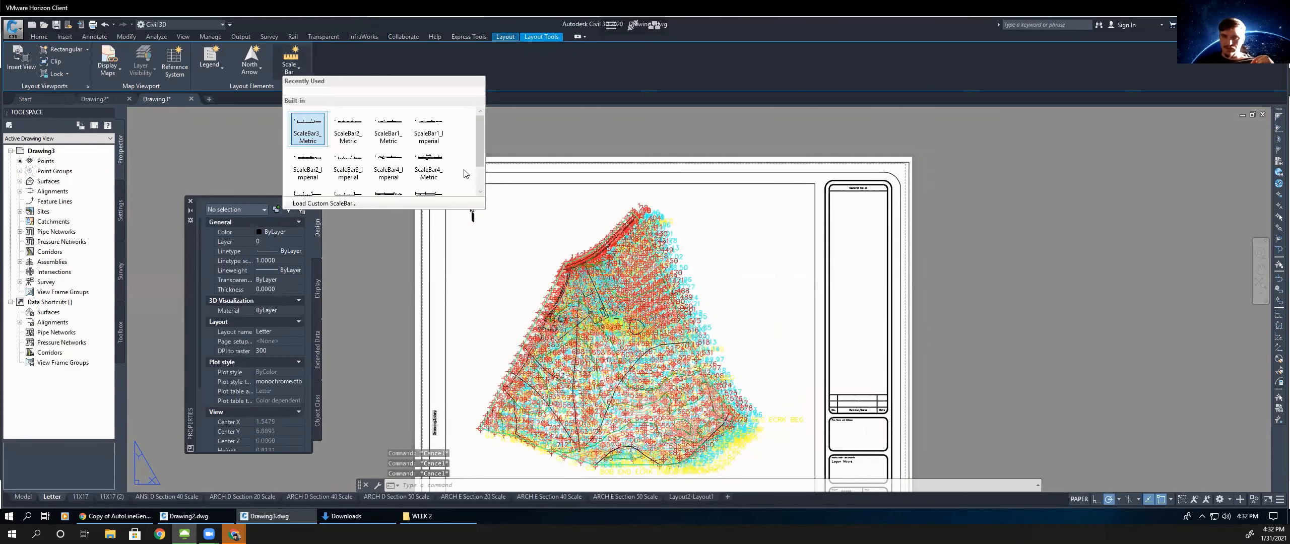
{"action": "left_click", "coordinate": [372, 150]}
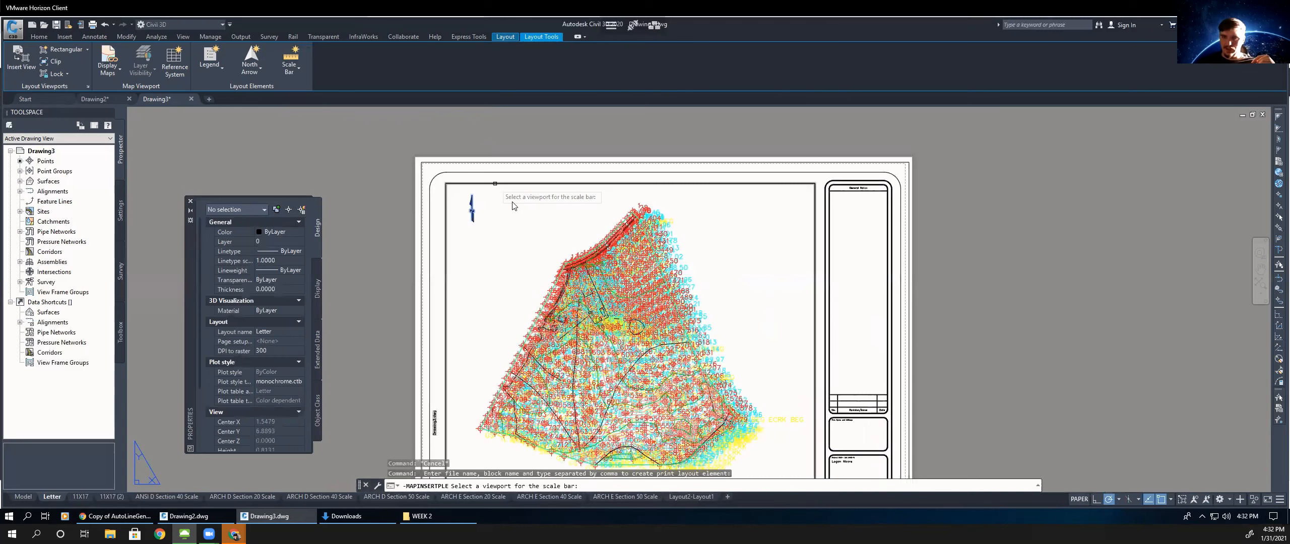
{"action": "left_click", "coordinate": [510, 200]}
{"action": "type", "text": "300"}
{"action": "left_click", "coordinate": [634, 246]}
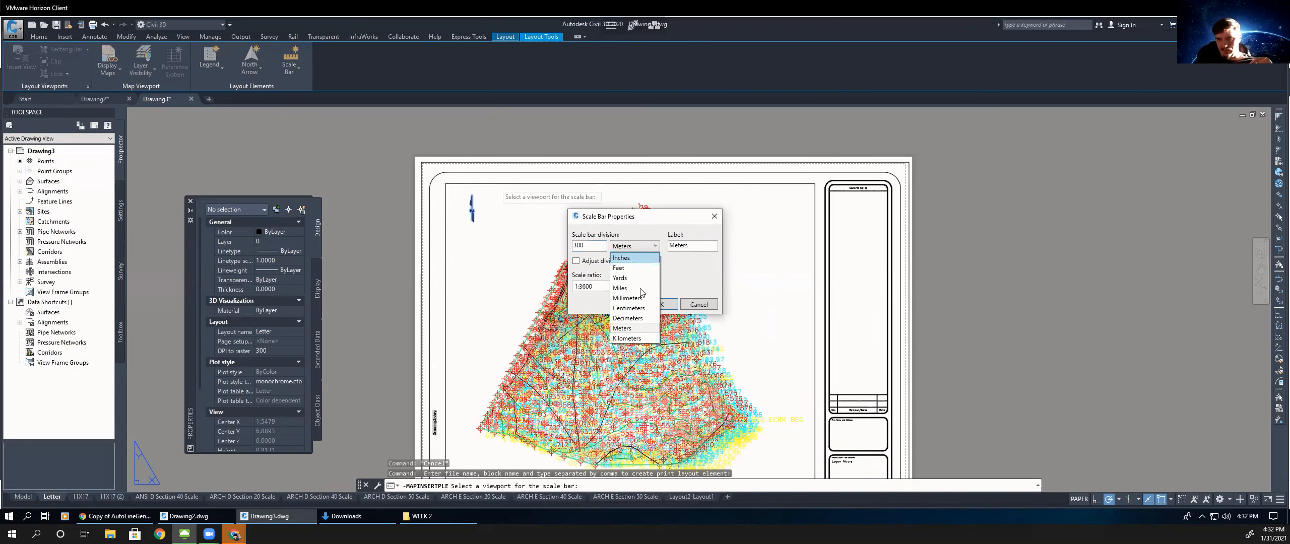
{"action": "key", "text": "Escape"}
{"action": "key", "text": "Escape"}
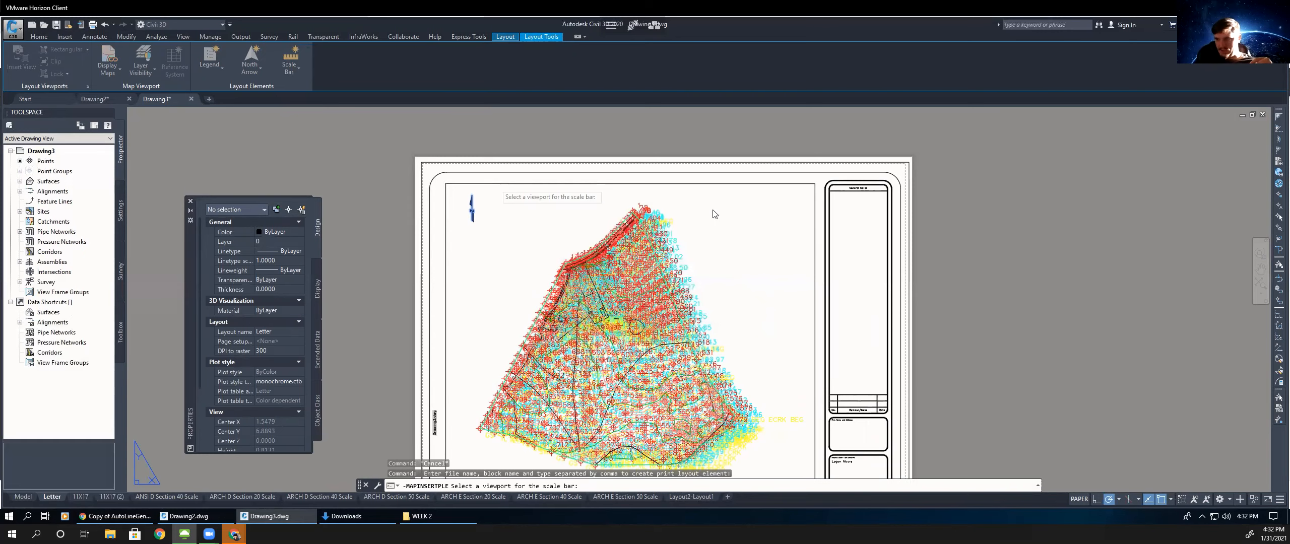
{"action": "left_click", "coordinate": [689, 211]}
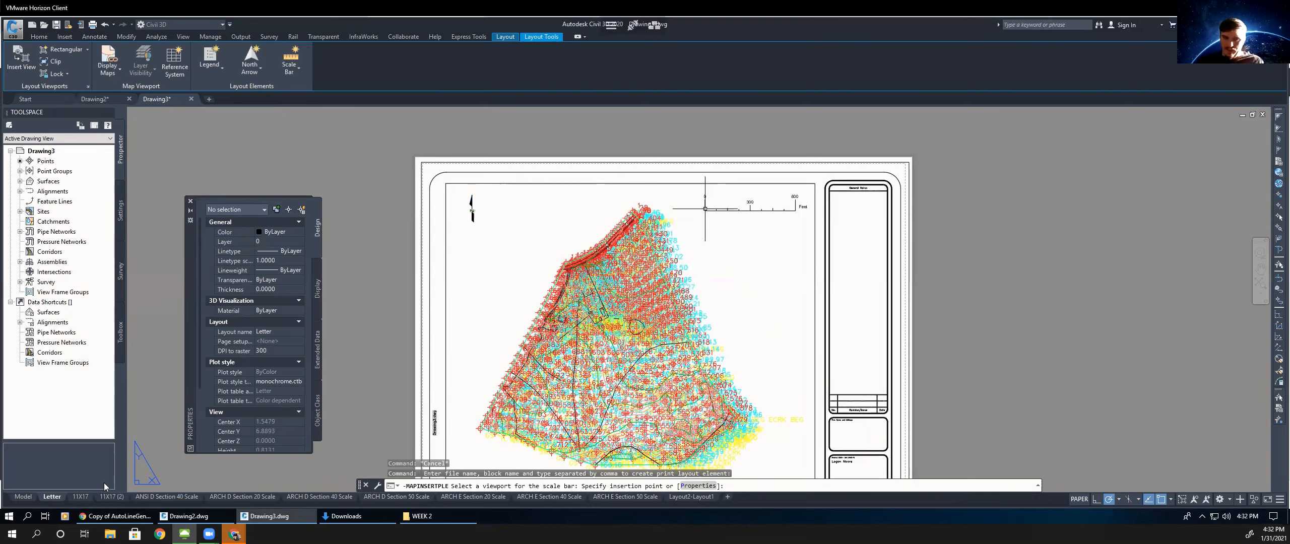
- Preview the Letter layout's plot with the DWG To PDF.pc3 plotter and no plot style table, and close it without plotting
{"action": "right_click", "coordinate": [97, 437]}
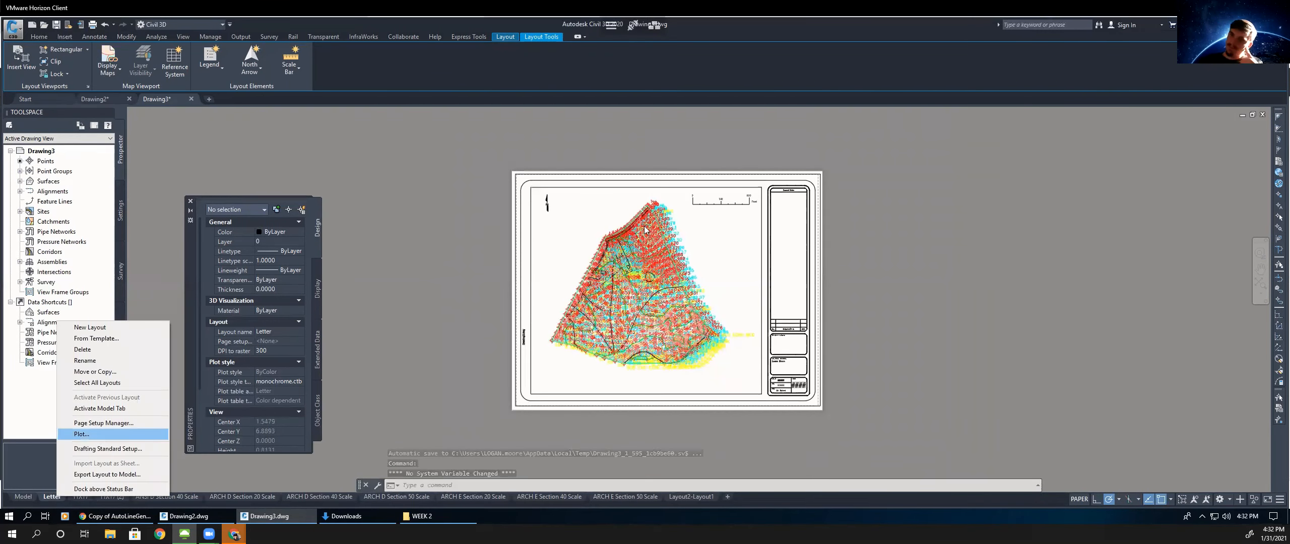
{"action": "key", "text": "Return"}
{"action": "left_click", "coordinate": [621, 293]}
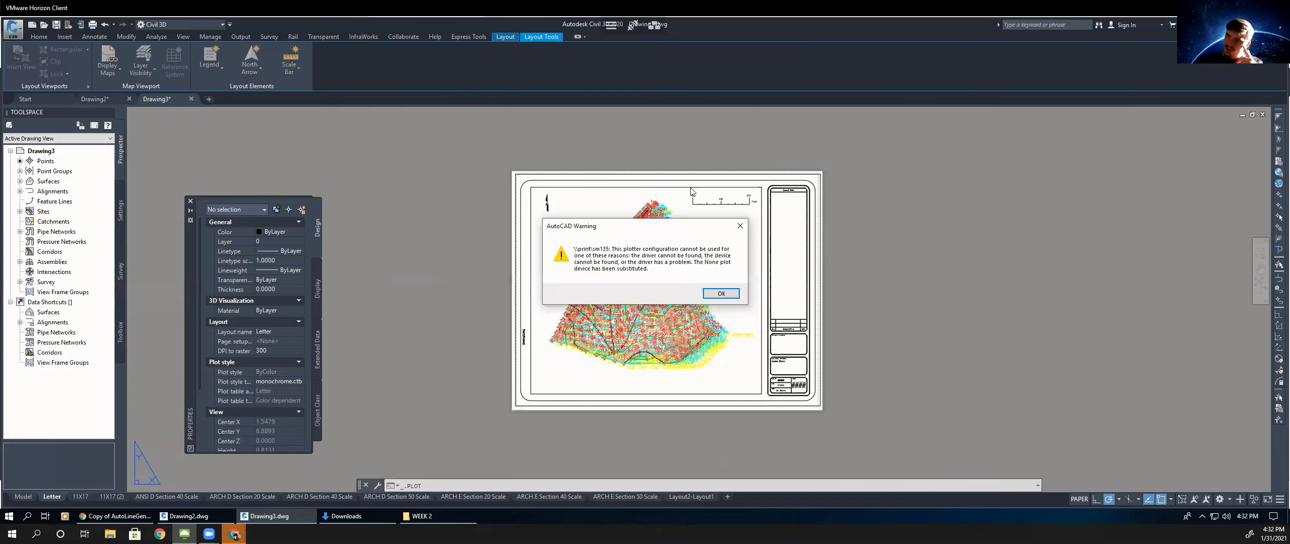
{"action": "key", "text": "Return"}
{"action": "left_click", "coordinate": [754, 165]}
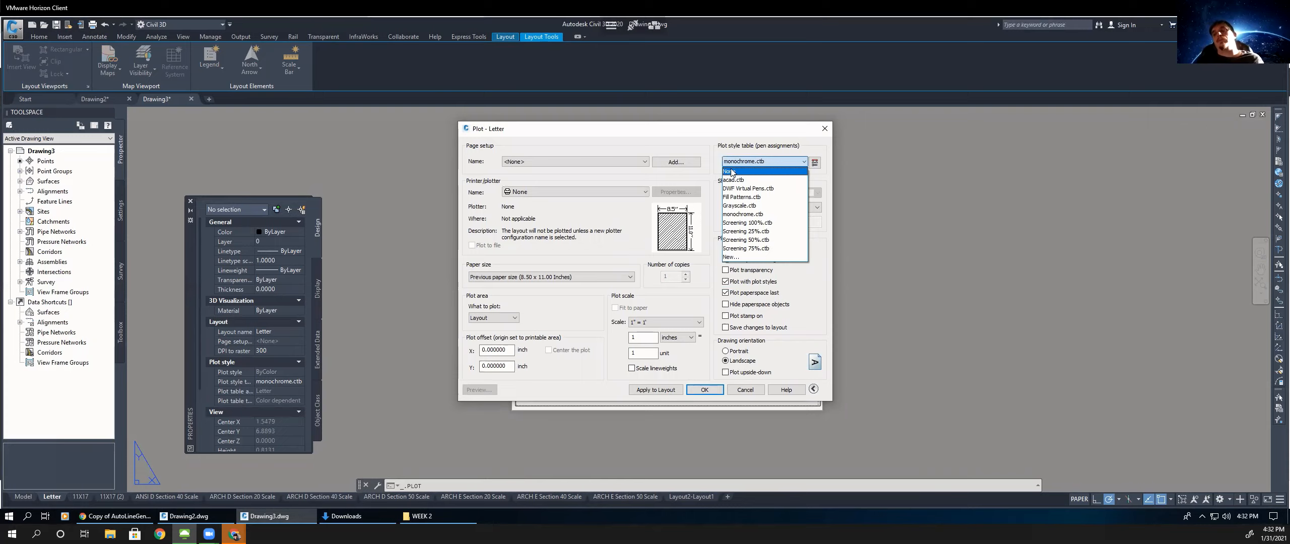
{"action": "left_click", "coordinate": [745, 171]}
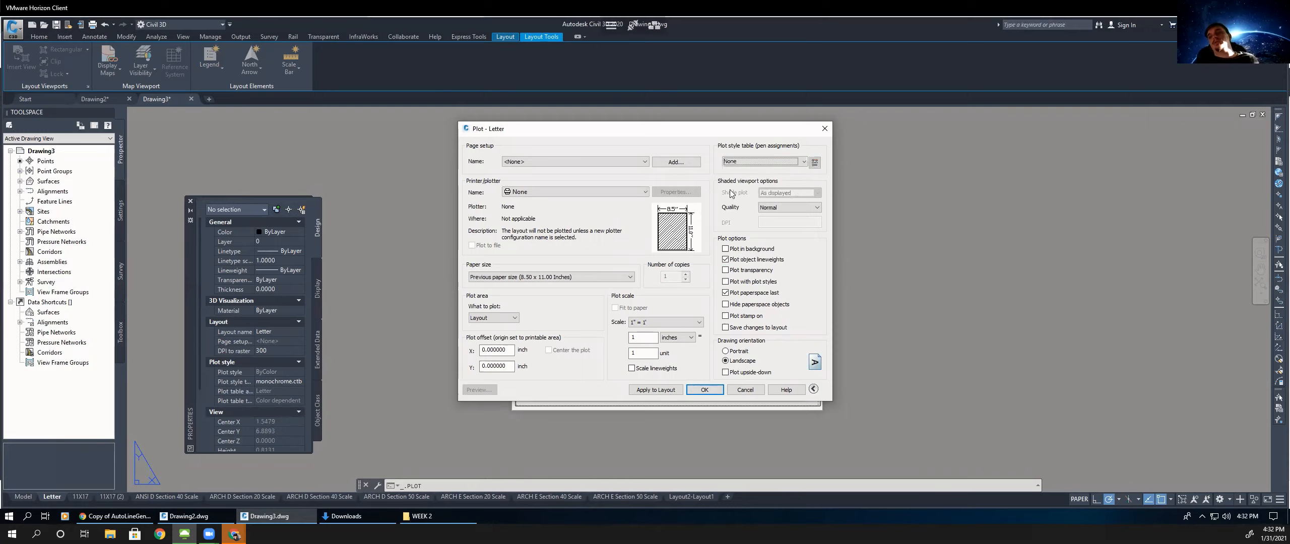
{"action": "left_click", "coordinate": [530, 194]}
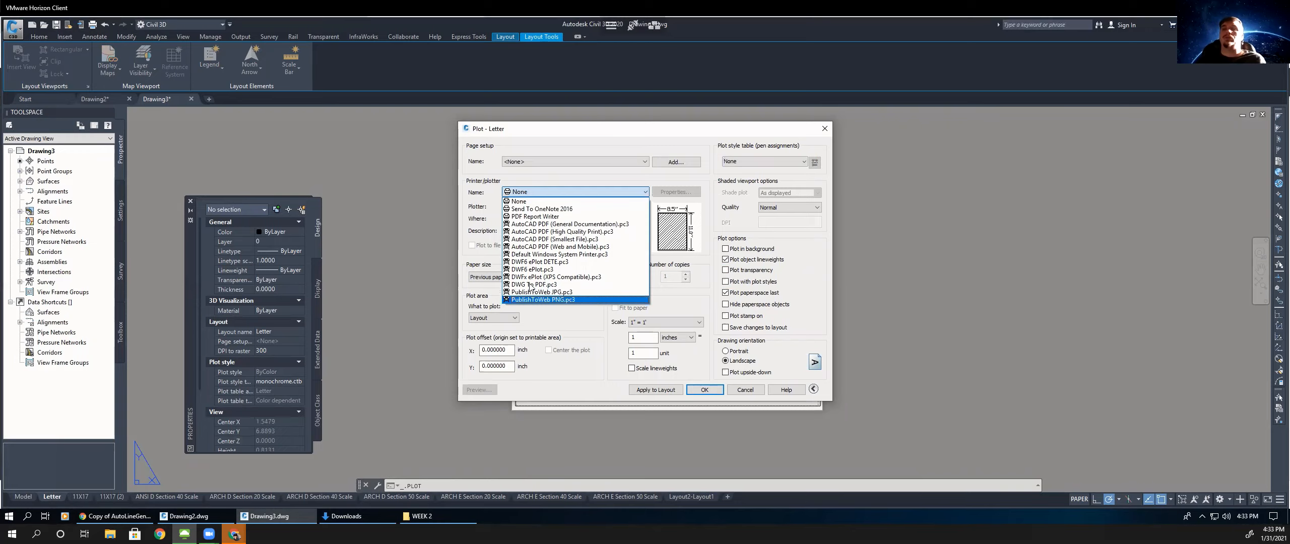
{"action": "left_click", "coordinate": [572, 284]}
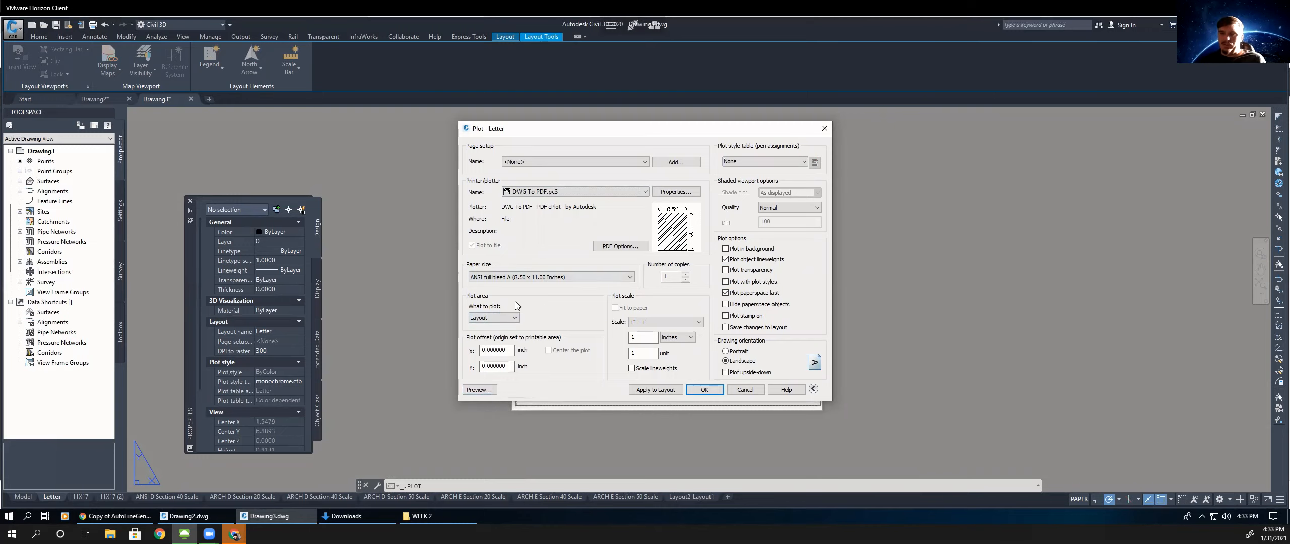
{"action": "left_click", "coordinate": [479, 389]}
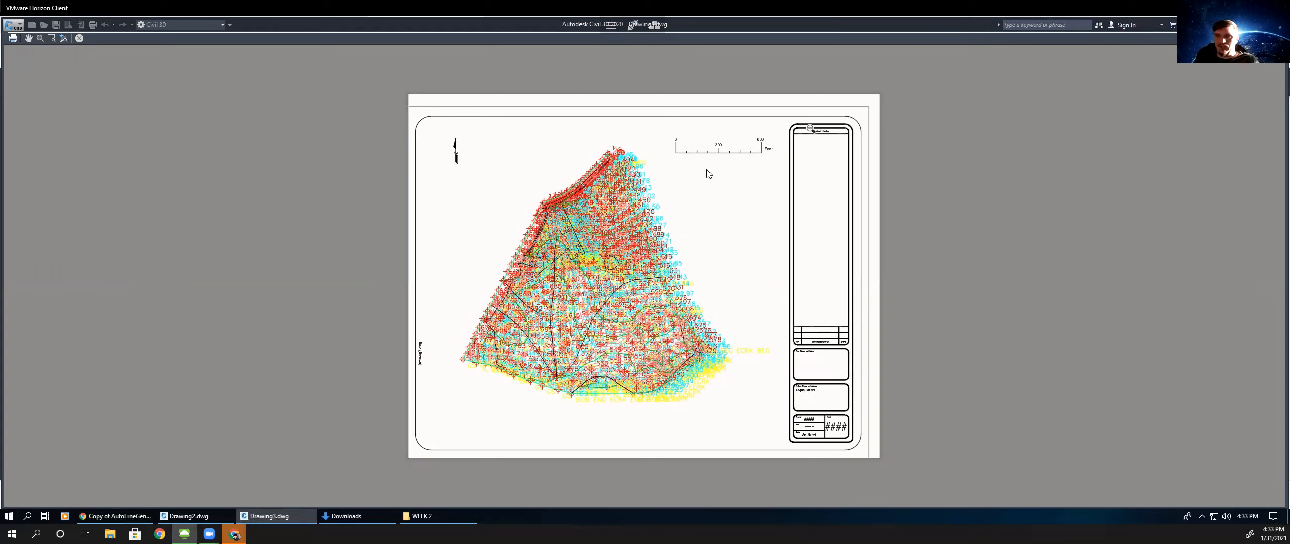
{"action": "right_click", "coordinate": [685, 157]}
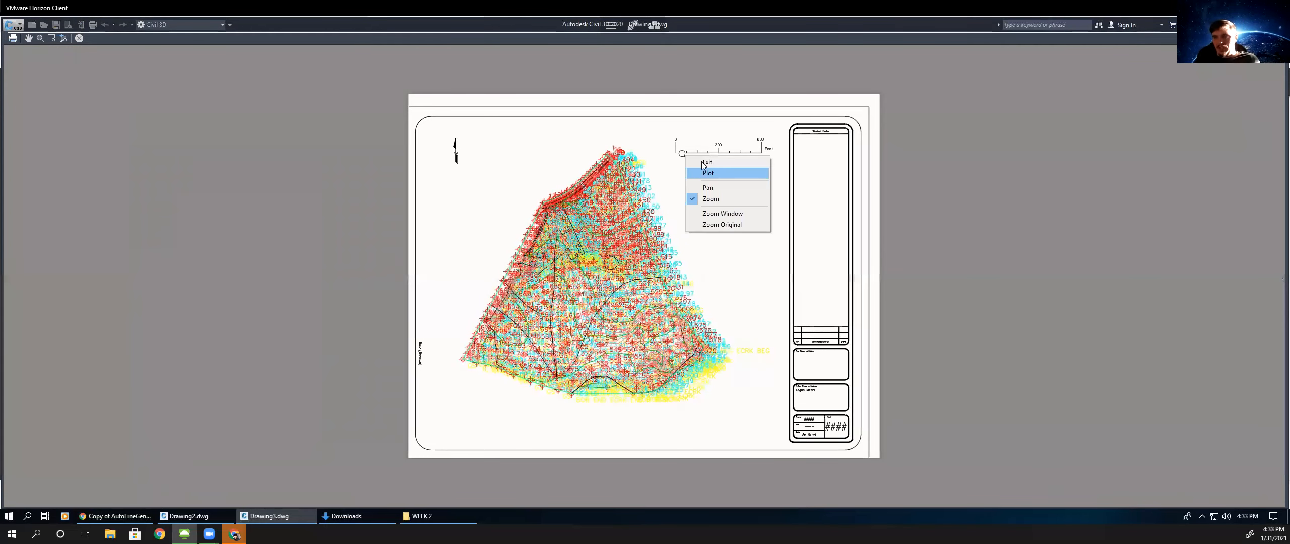
{"action": "left_click", "coordinate": [744, 162]}
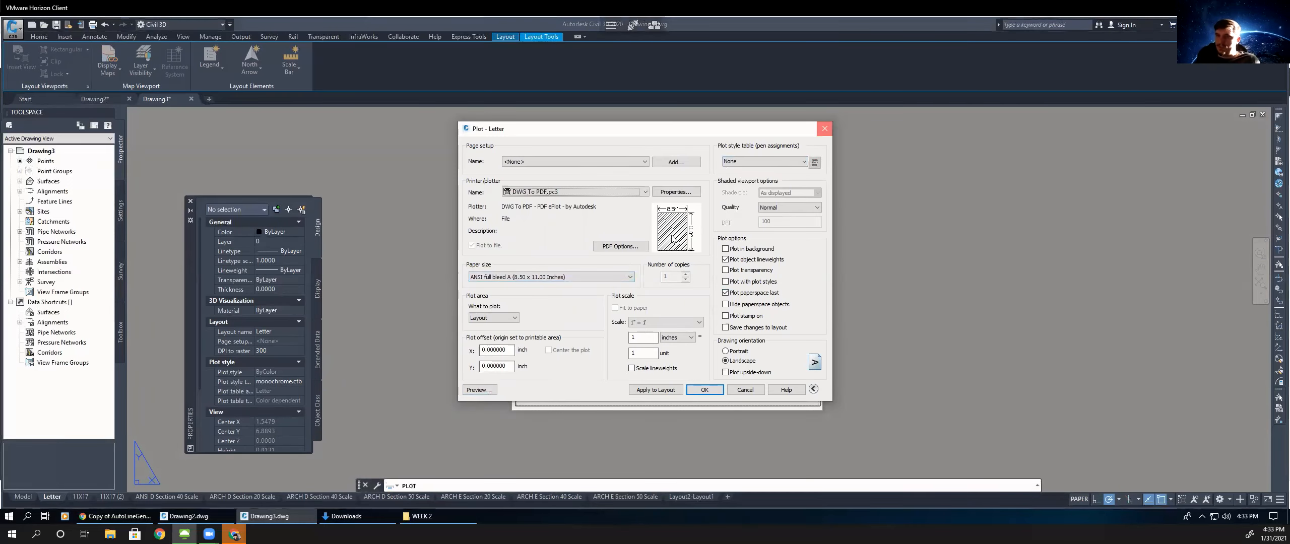
{"action": "key", "text": "Escape"}
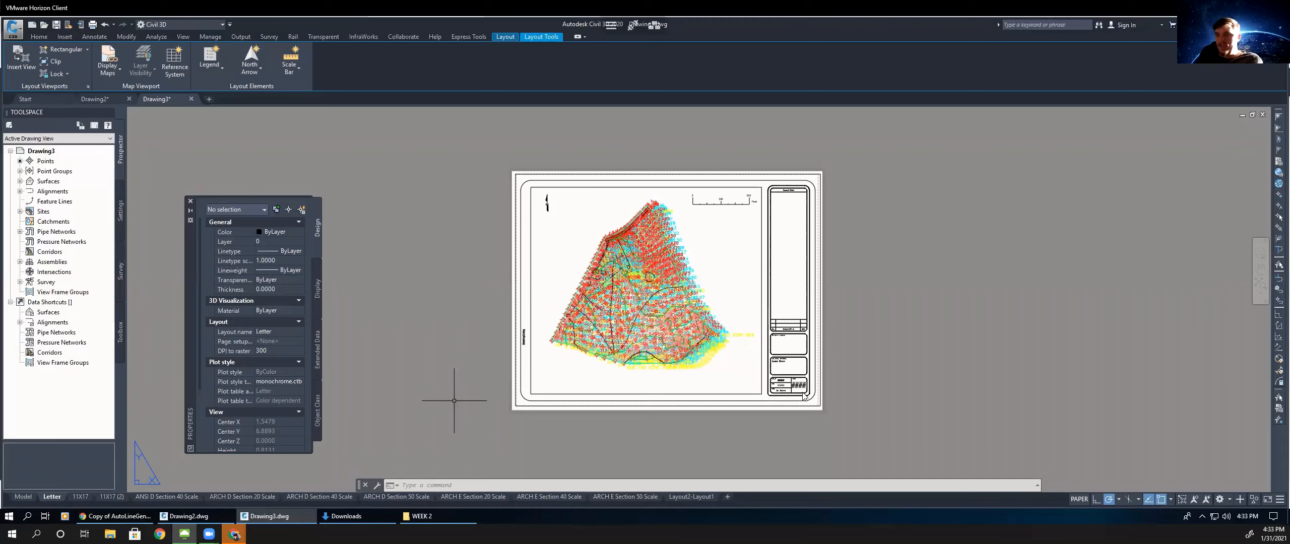
- Set the title block's Project attribute to WEEK 2
{"action": "scroll", "coordinate": [788, 410], "scroll_direction": "up", "scroll_amount": 3}
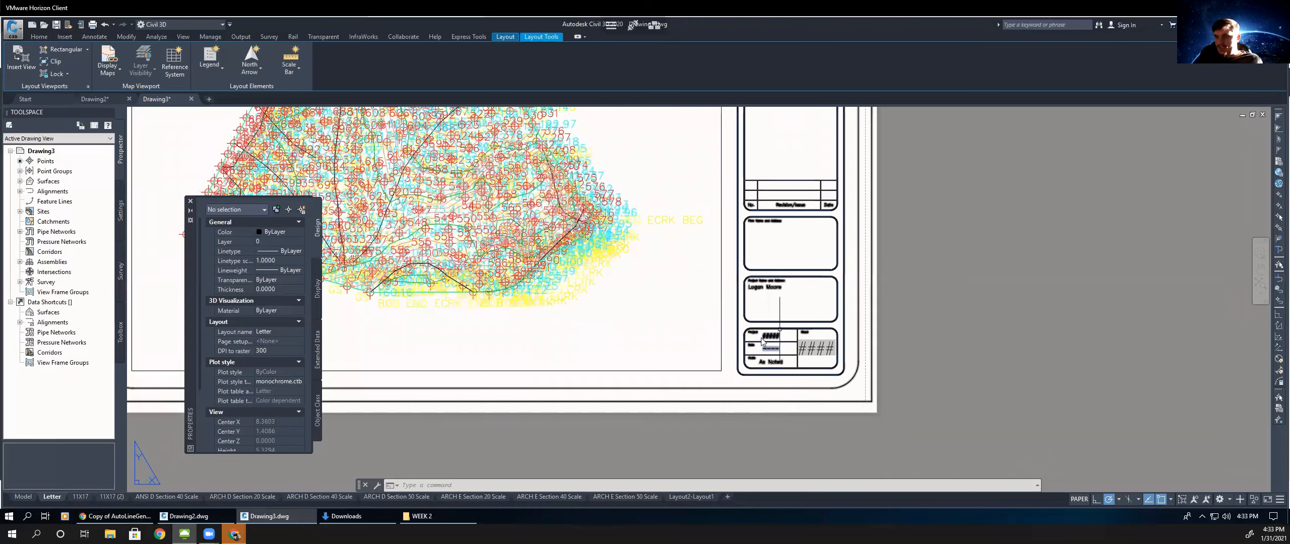
{"action": "left_click", "coordinate": [763, 343]}
{"action": "scroll", "coordinate": [763, 341], "scroll_direction": "up", "scroll_amount": 2}
{"action": "double_click", "coordinate": [763, 342]}
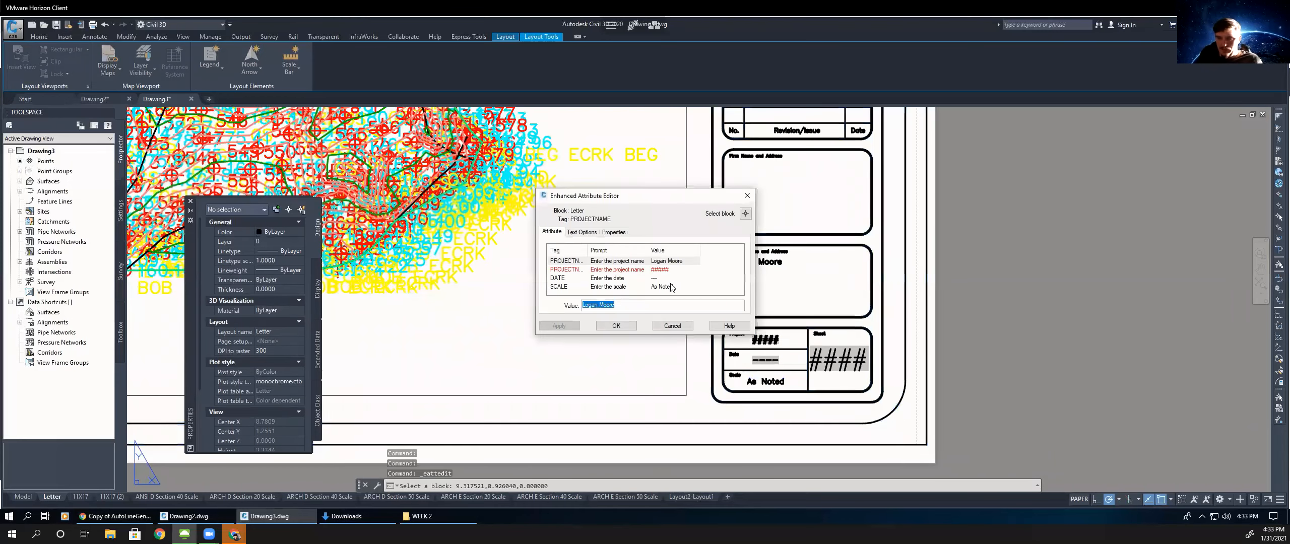
{"action": "key", "text": "Return"}
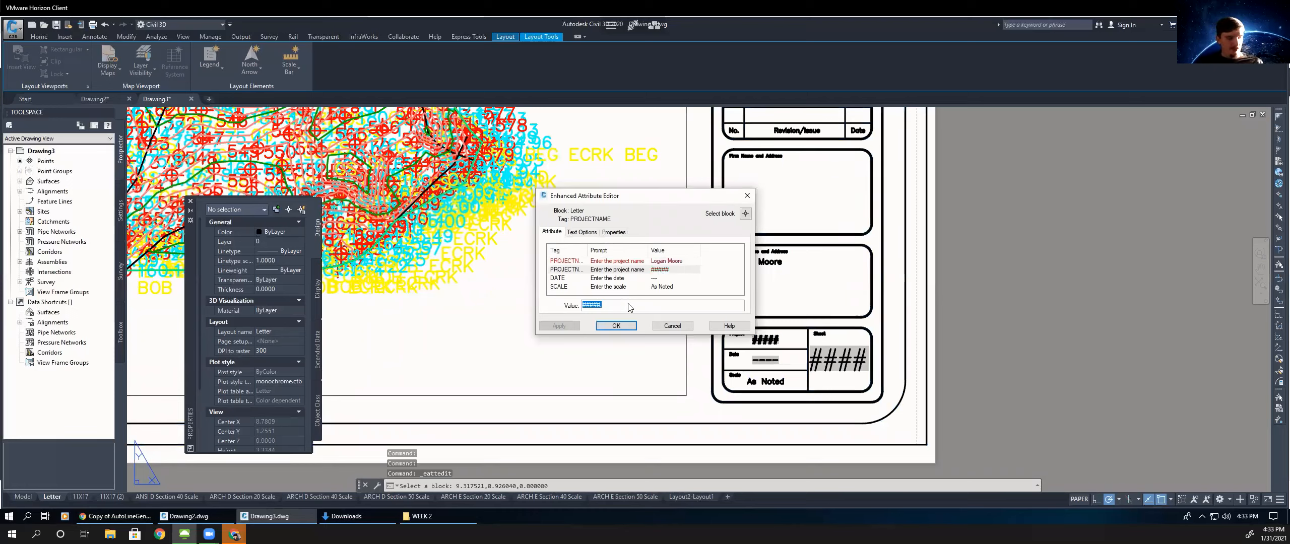
{"action": "type", "text": "WEE"}
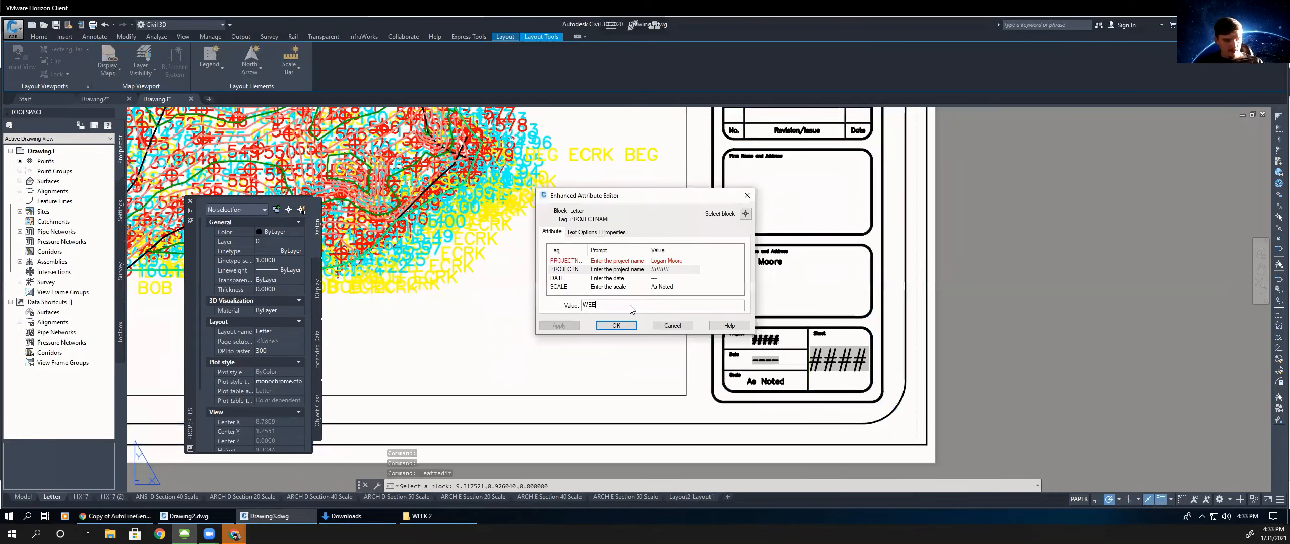
{"action": "type", "text": "K 2"}
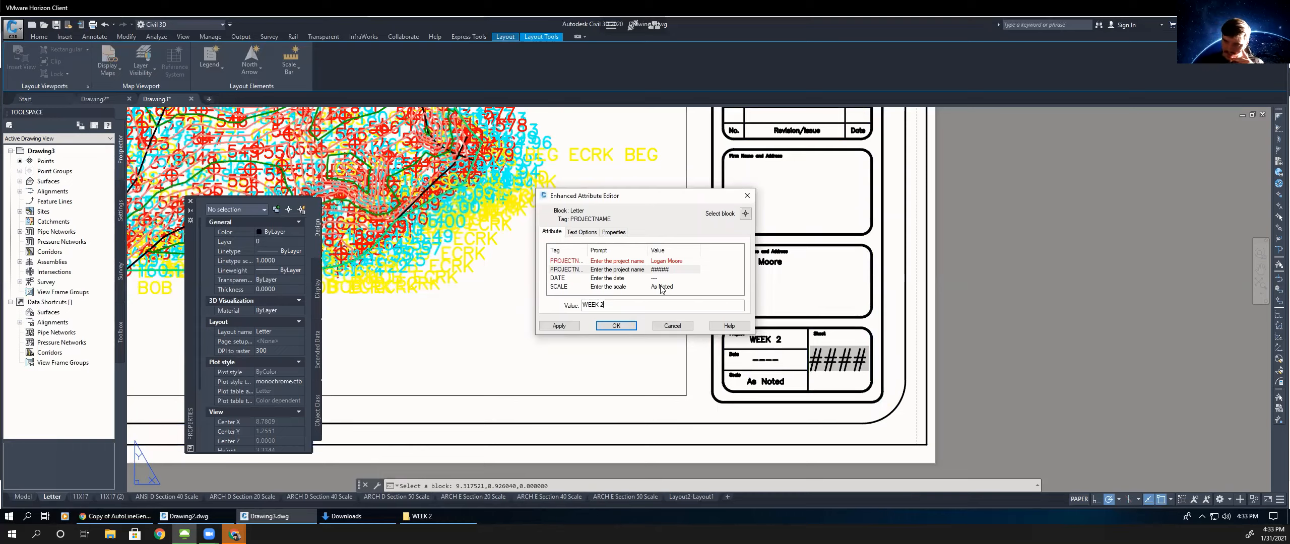
- Set the title block's Scale attribute to 1"=300' and apply the attribute edits
{"action": "left_click", "coordinate": [661, 287]}
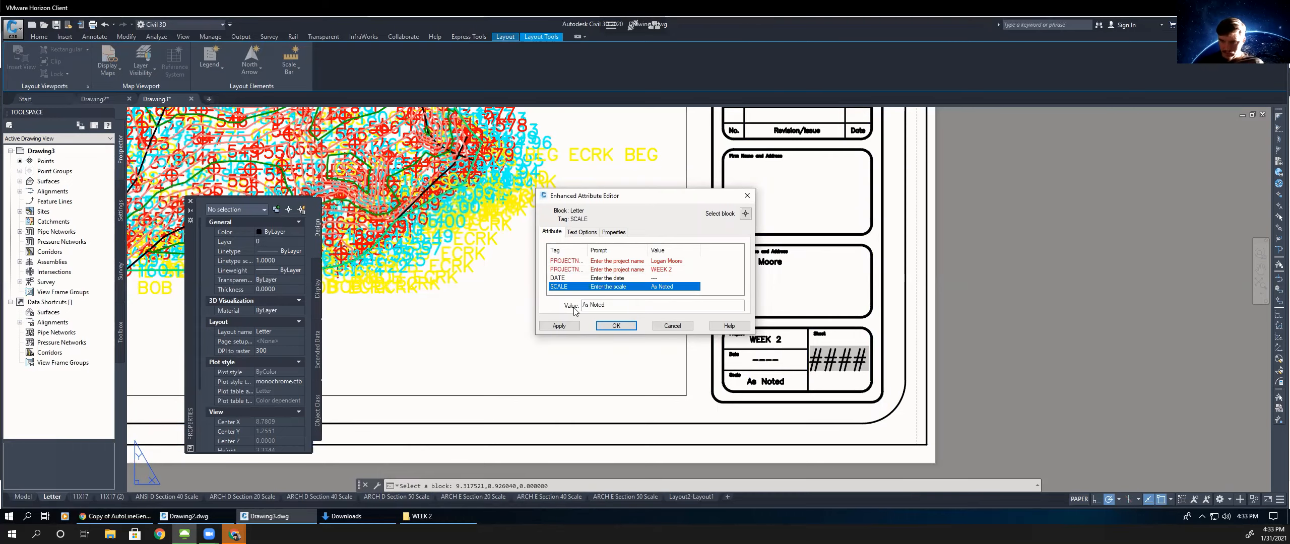
{"action": "left_click", "coordinate": [596, 307]}
{"action": "type", "text": "1"}
{"action": "key", "text": "Return"}
{"action": "left_click", "coordinate": [662, 287]}
{"action": "left_click", "coordinate": [619, 307]}
{"action": "type", "text": "\"=30"}
{"action": "type", "text": "'"}
{"action": "type", "text": "0"}
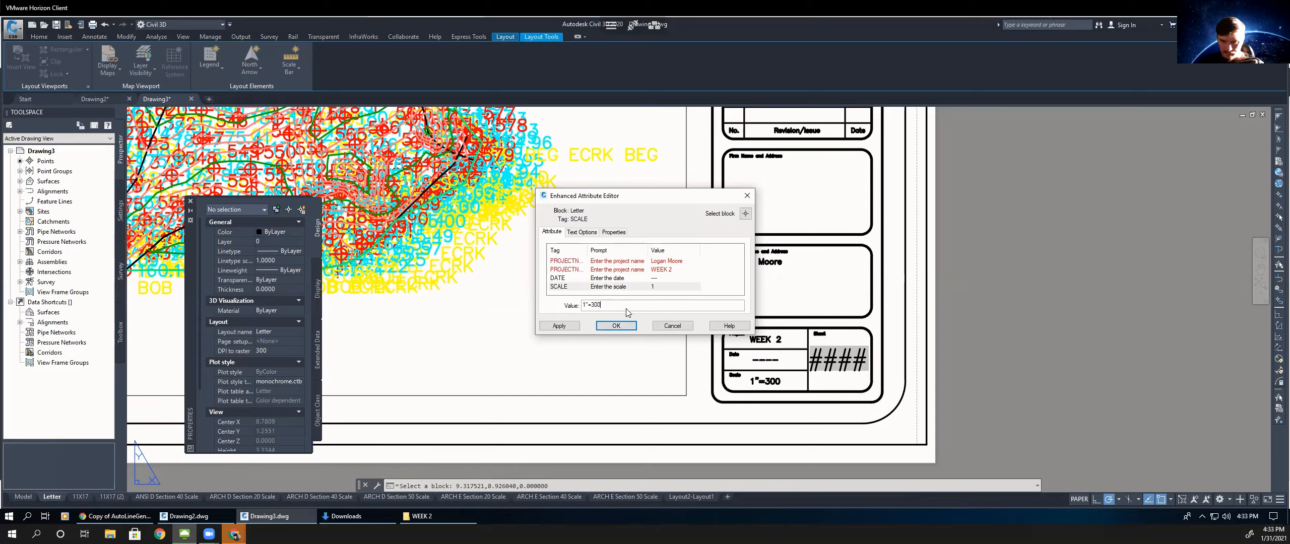
{"action": "left_click", "coordinate": [616, 325]}
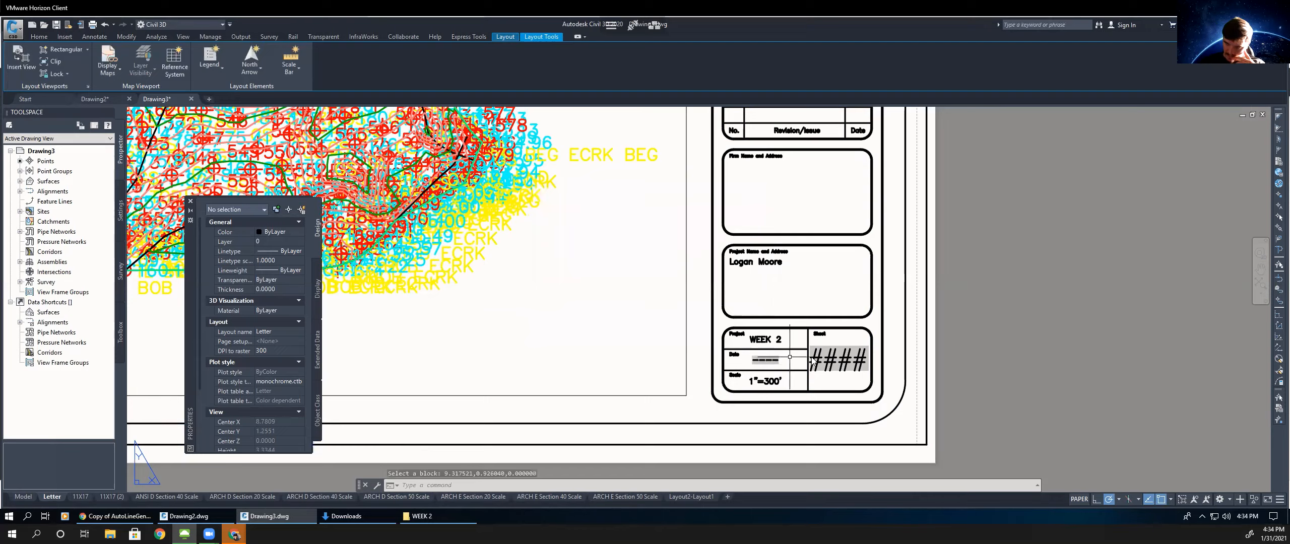
- Replace the #### placeholder in the title block's Sheet box with 1
{"action": "left_click", "coordinate": [822, 357]}
{"action": "left_click", "coordinate": [825, 355]}
{"action": "left_click", "coordinate": [826, 355]}
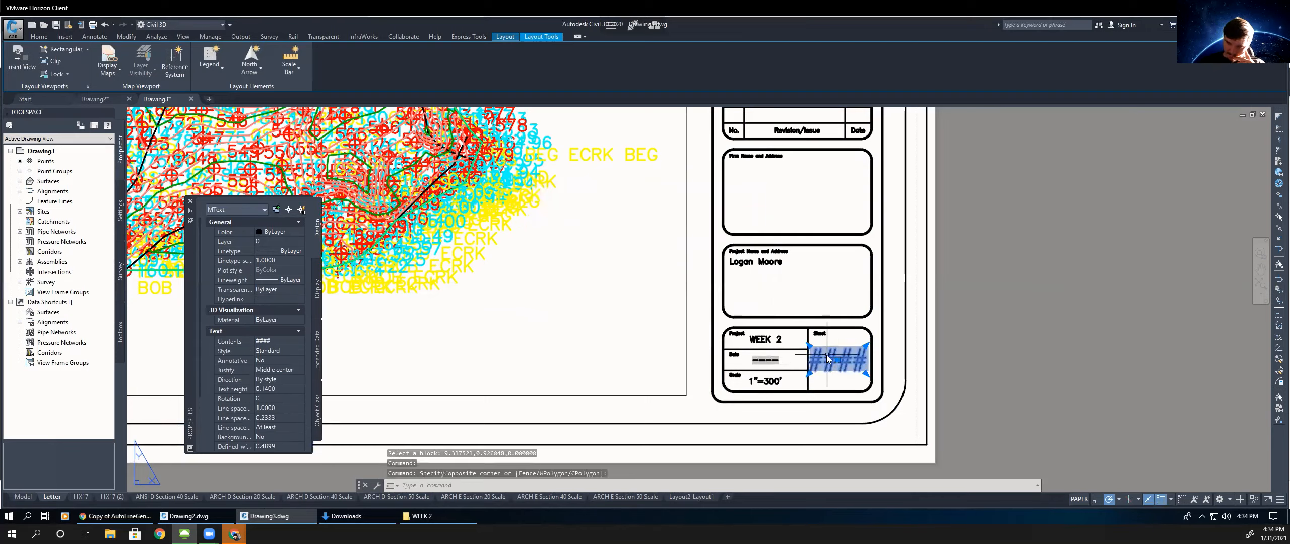
{"action": "left_click", "coordinate": [827, 355]}
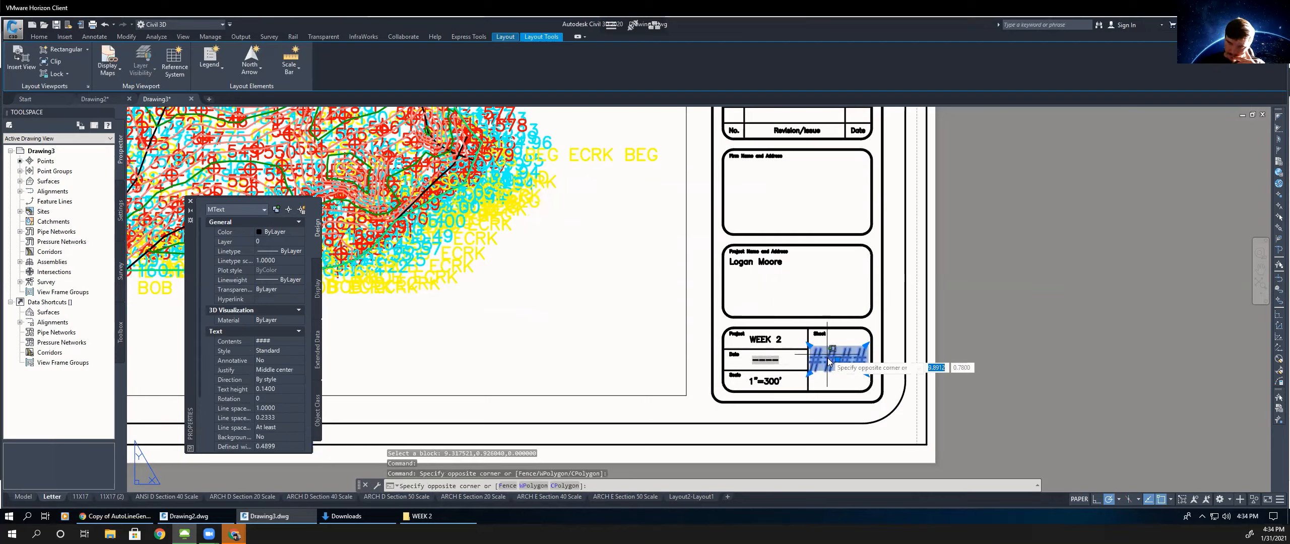
{"action": "left_click", "coordinate": [828, 358]}
{"action": "double_click", "coordinate": [827, 358]}
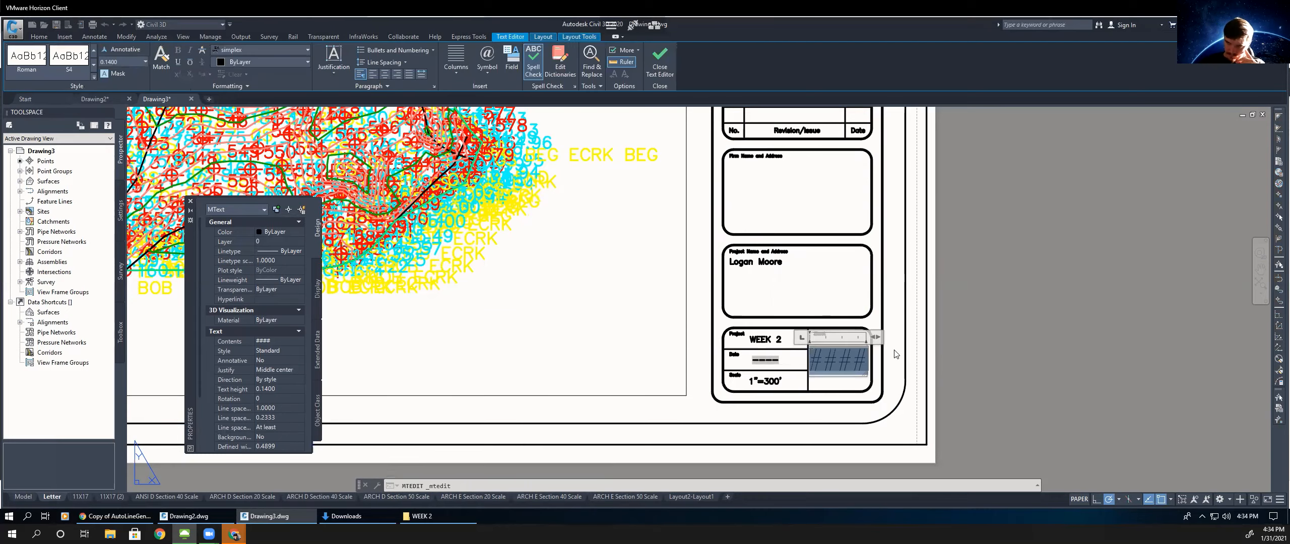
{"action": "type", "text": "1"}
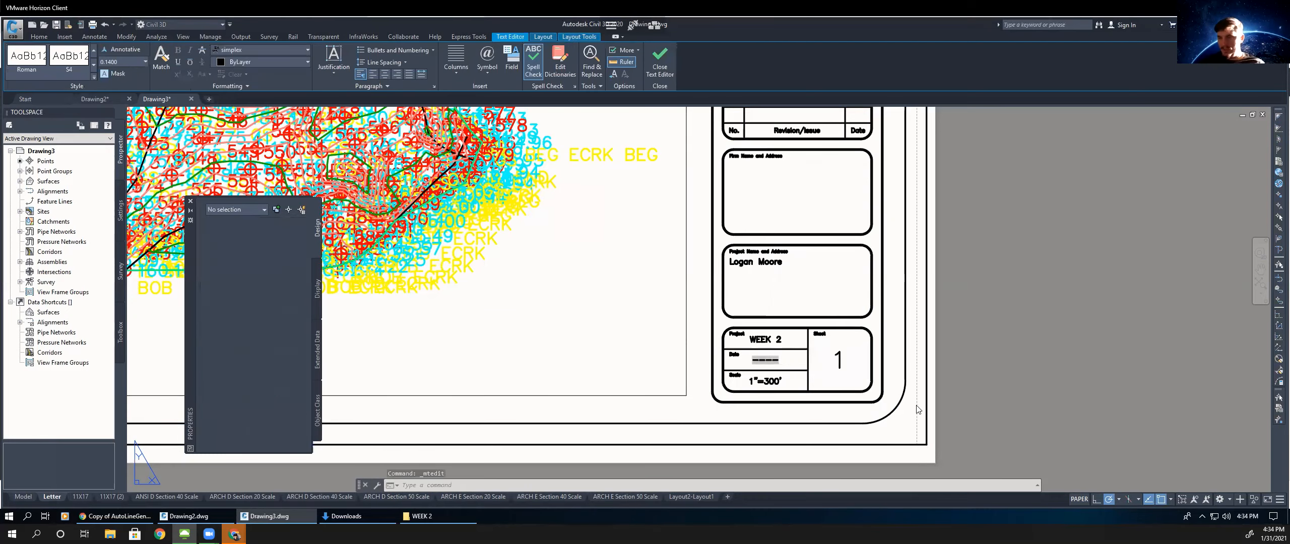
- Finish editing the title block's Sheet text, close the Properties palette and clear any active command
{"action": "left_click", "coordinate": [899, 353]}
{"action": "left_click", "coordinate": [191, 201]}
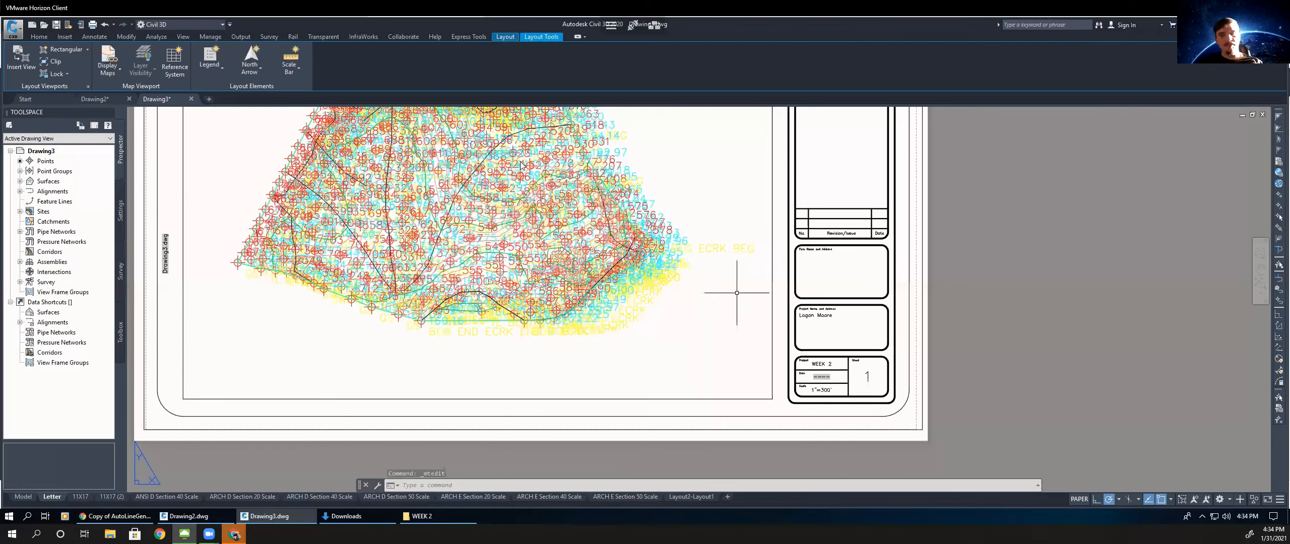
{"action": "key", "text": "Escape"}
{"action": "key", "text": "Escape"}
{"action": "key", "text": "Escape"}
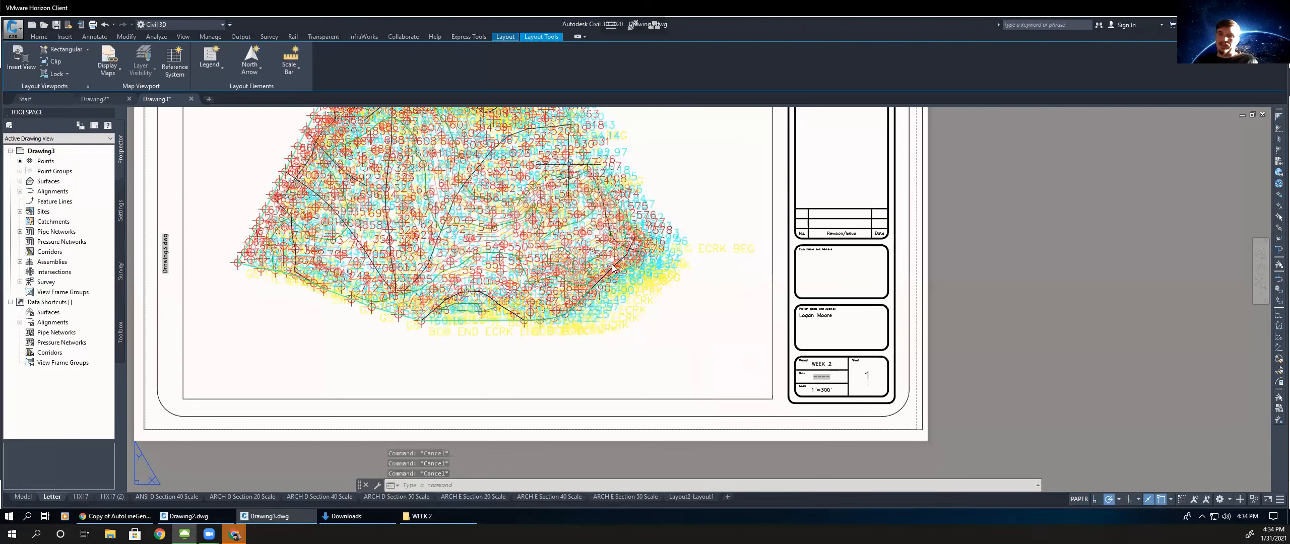
{"action": "middle_click_drag", "start_coordinate": [568, 164], "coordinate": [579, 289]}
{"action": "scroll", "coordinate": [604, 239], "scroll_direction": "down", "scroll_amount": 2}
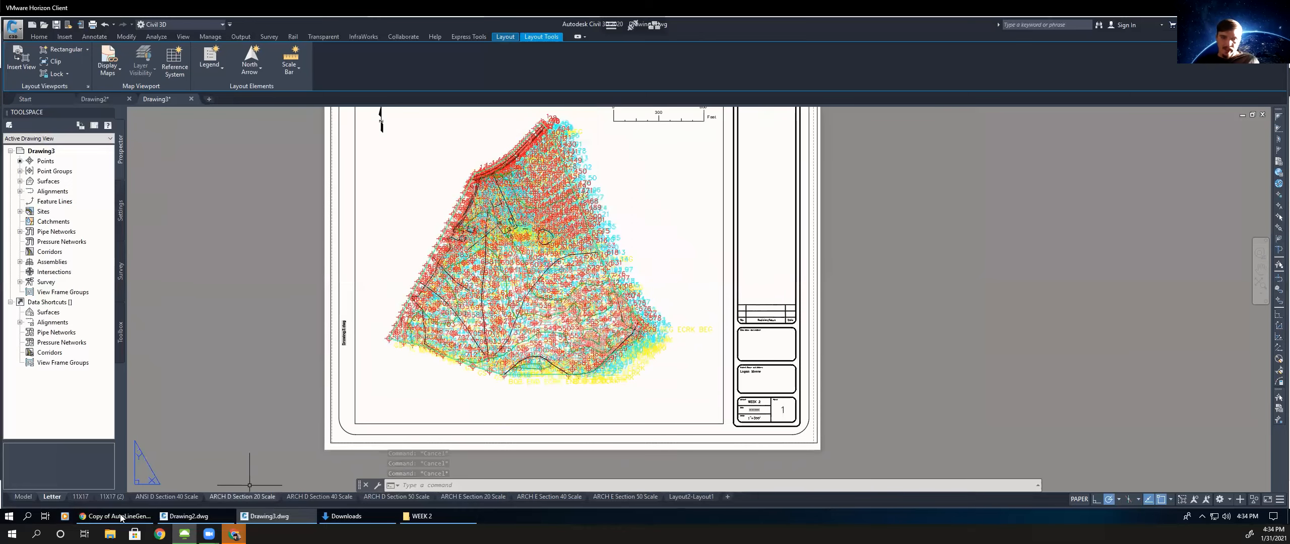
- Switch to the browser and open the Homework 2 PDF from the course's Week 2 section to read its tasks
{"action": "key", "text": "alt+Tab"}
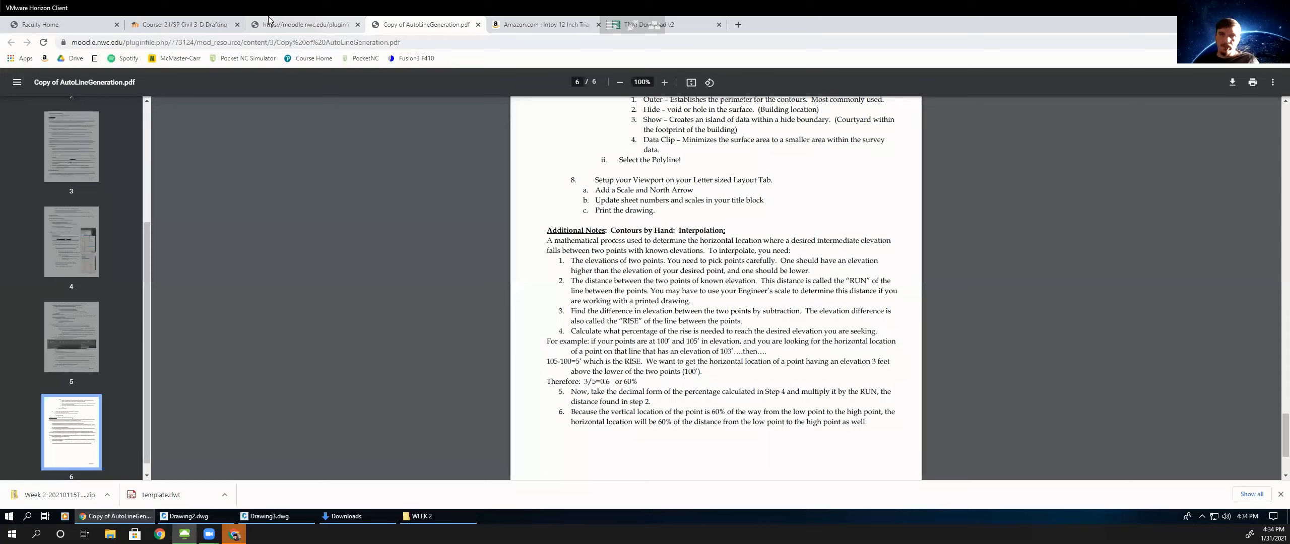
{"action": "left_click", "coordinate": [184, 25]}
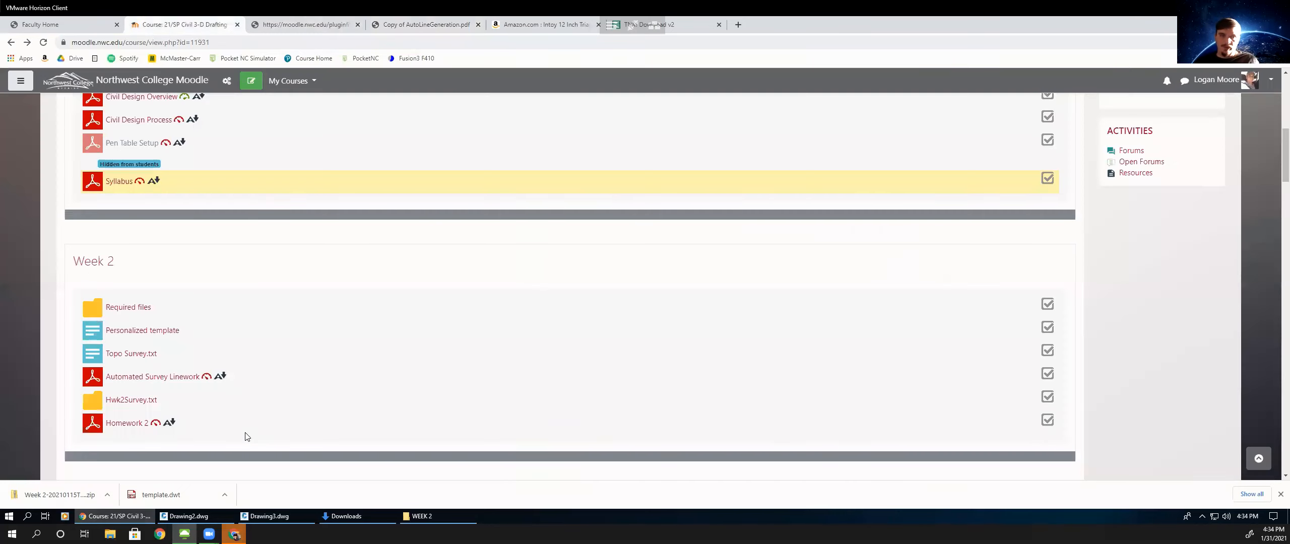
{"action": "left_click", "coordinate": [127, 423]}
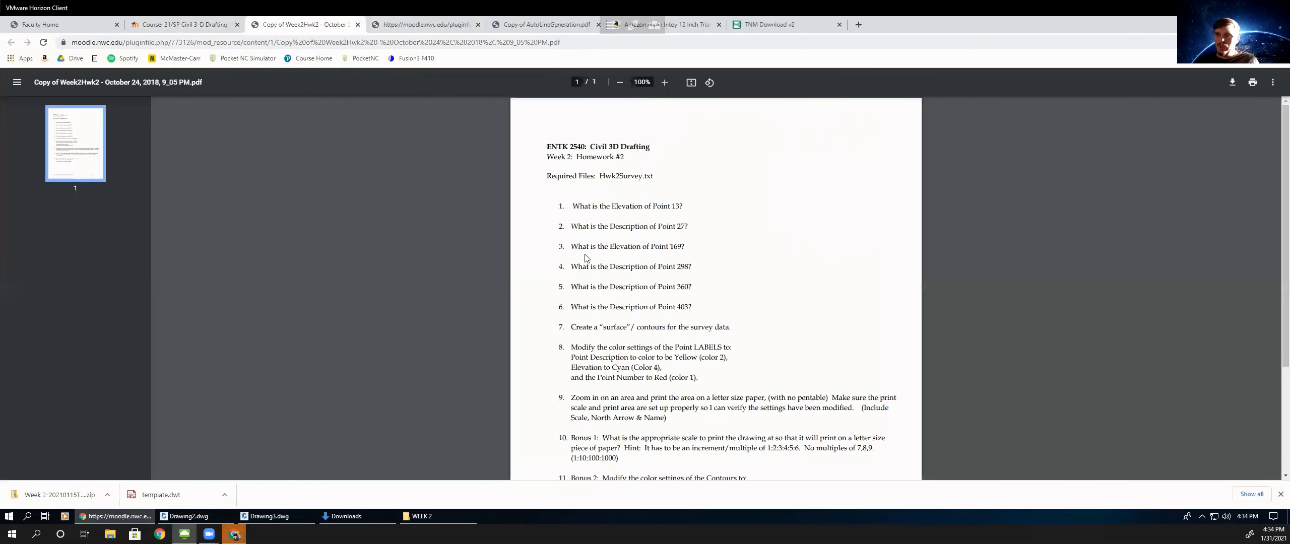
{"action": "scroll", "coordinate": [634, 218], "scroll_direction": "down", "scroll_amount": 1}
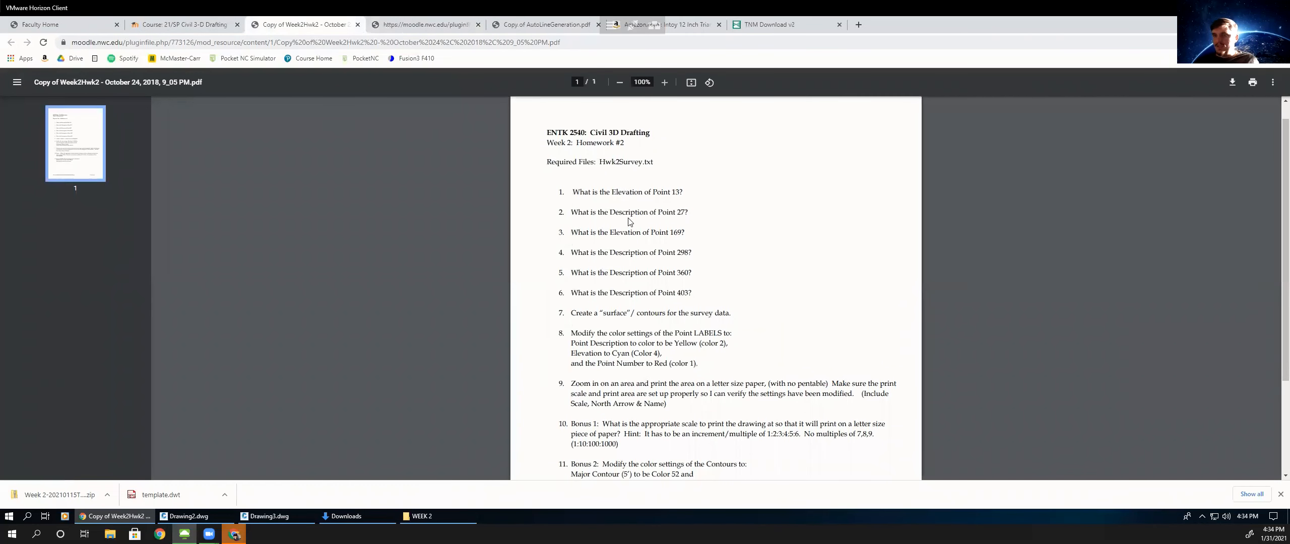
{"action": "scroll", "coordinate": [655, 262], "scroll_direction": "down", "scroll_amount": 1}
- Download the Hwk2Survey.txt folder from the Week 2 section of the course page
{"action": "left_click", "coordinate": [160, 23]}
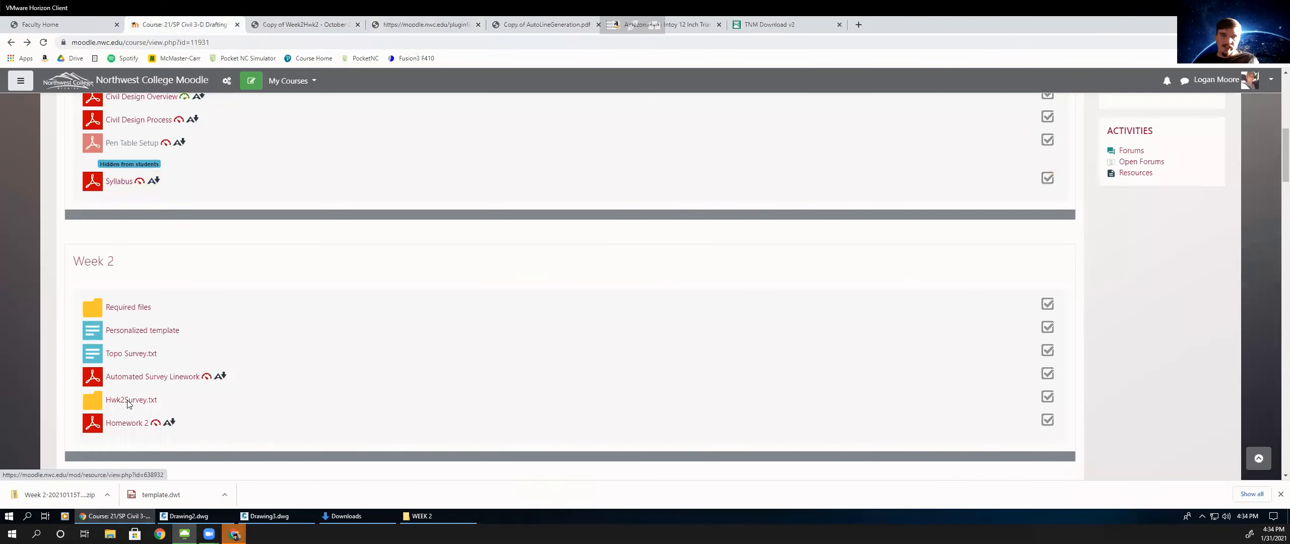
{"action": "left_click", "coordinate": [128, 401]}
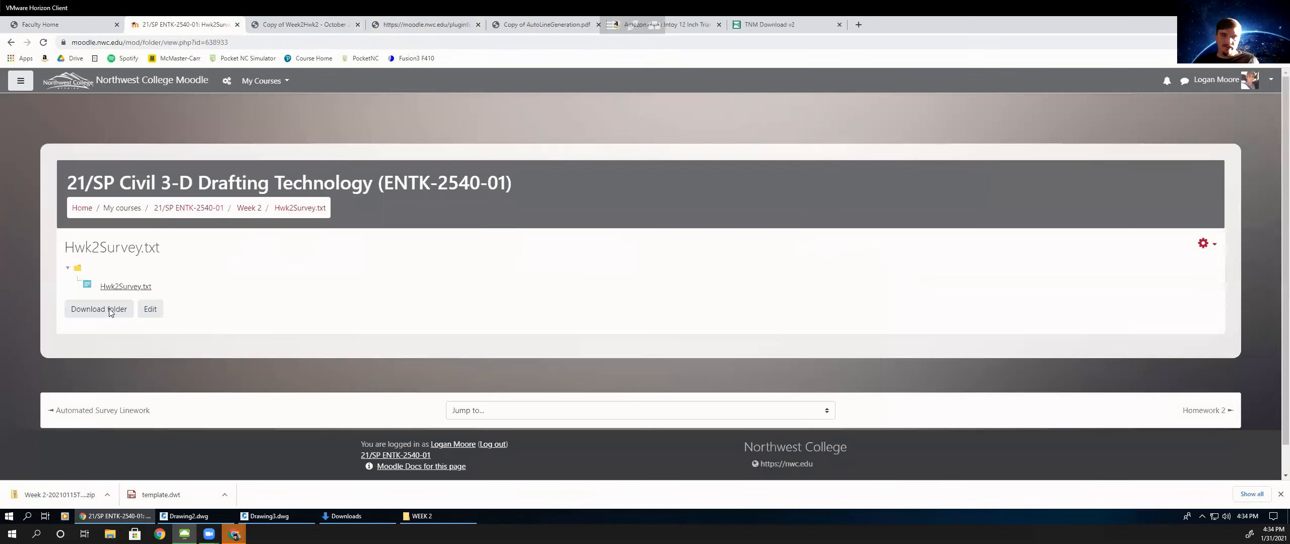
{"action": "left_click", "coordinate": [107, 307]}
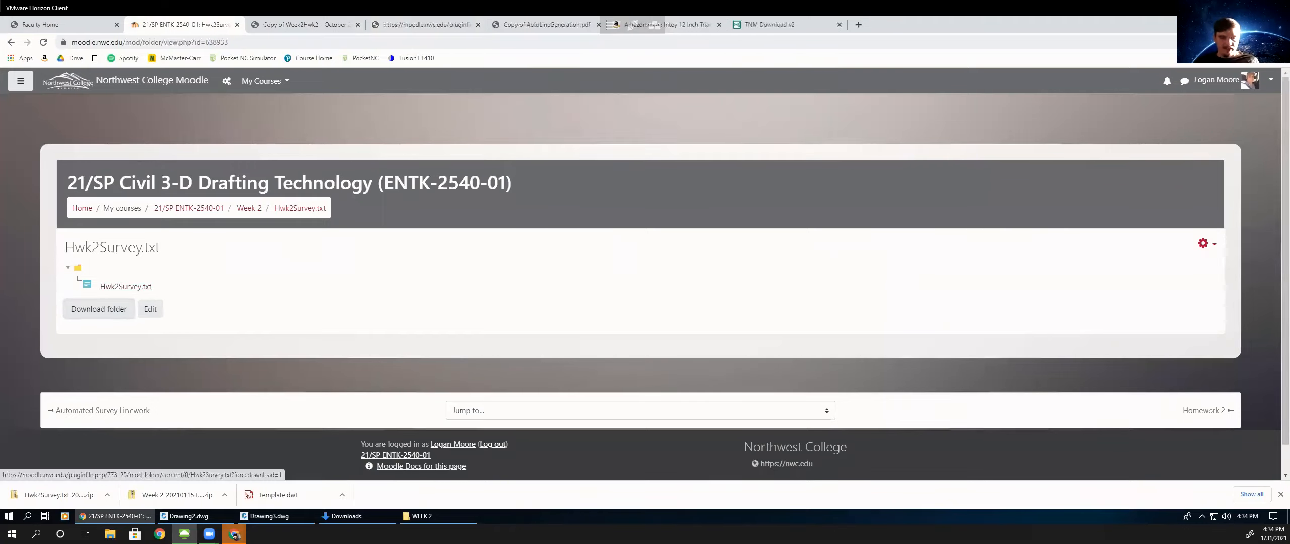
- Open the Hwk2Survey text file from the WEEK 2 folder, examine its point data and close it
{"action": "left_click", "coordinate": [110, 533]}
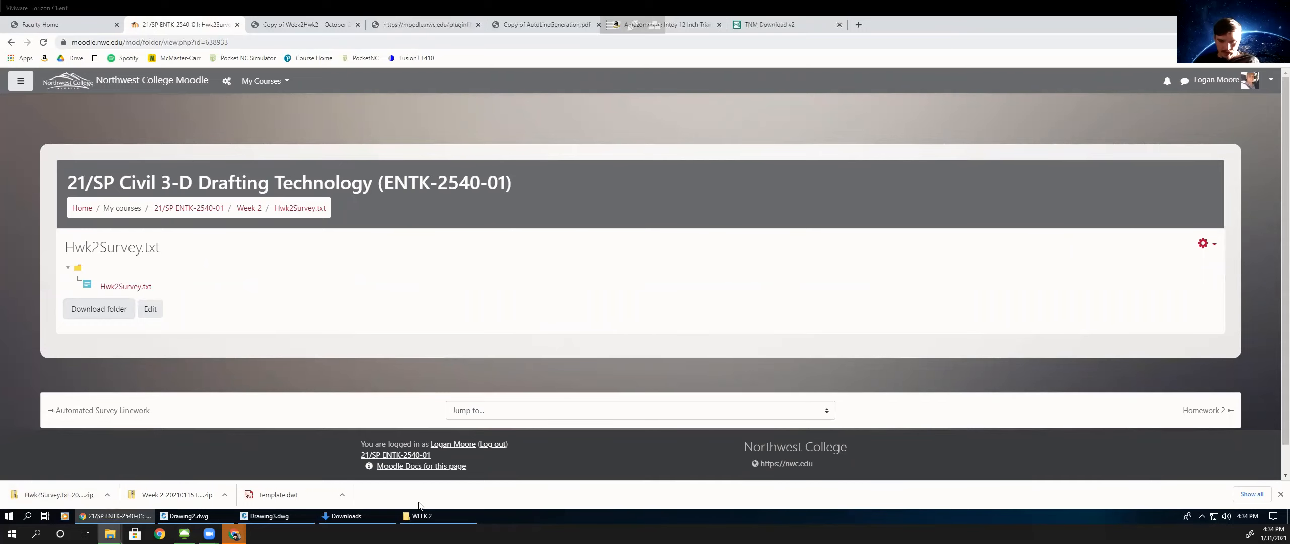
{"action": "left_click", "coordinate": [423, 518]}
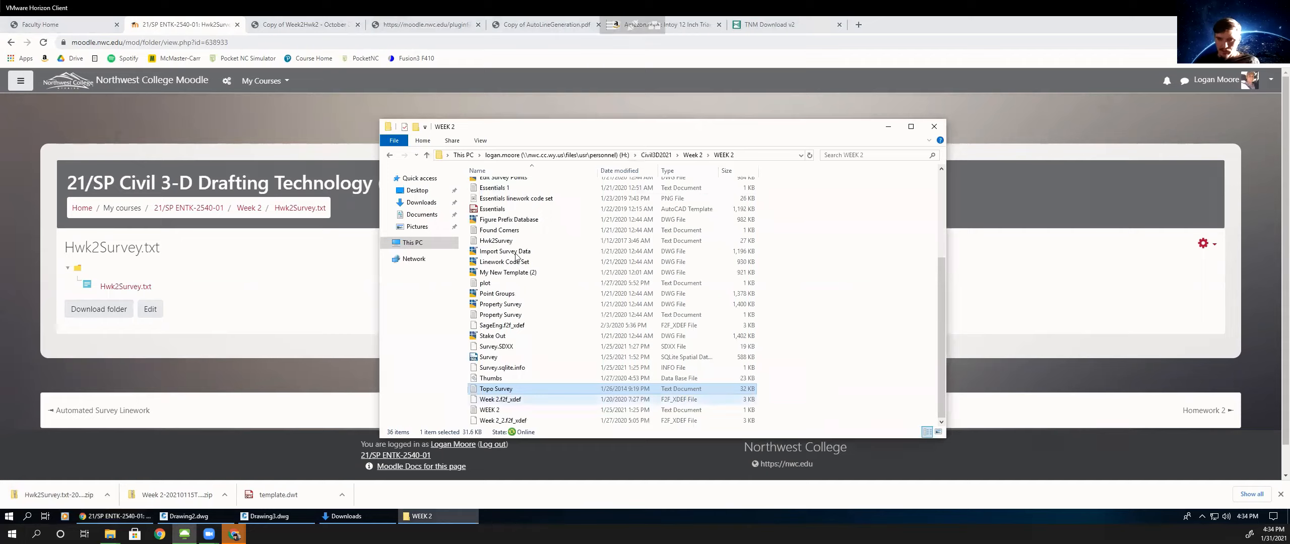
{"action": "left_click", "coordinate": [640, 245]}
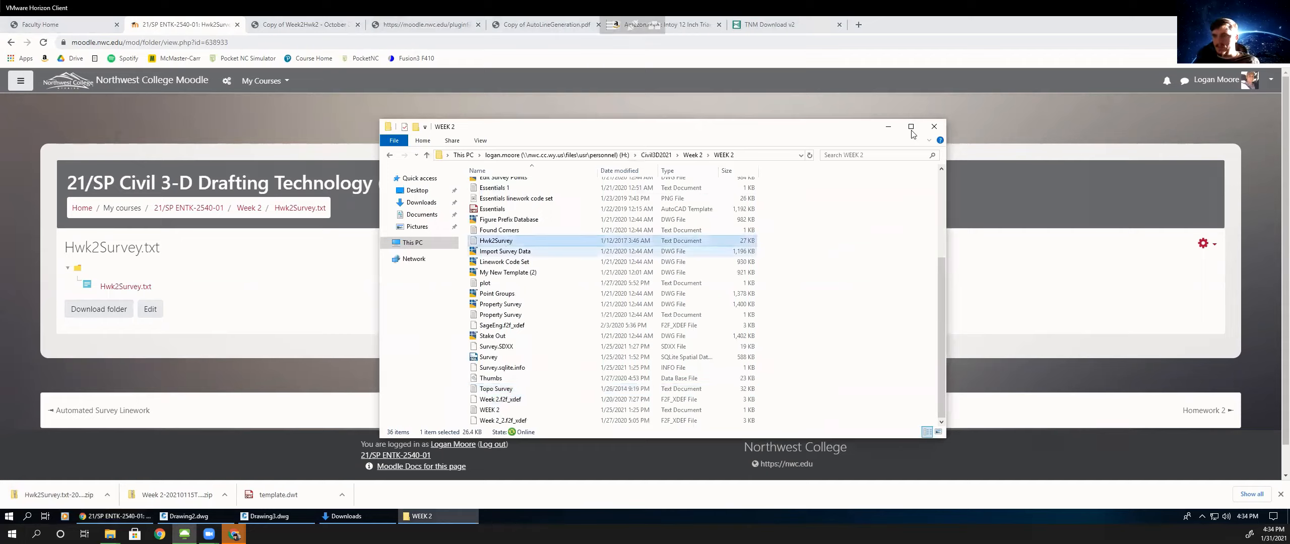
{"action": "double_click", "coordinate": [497, 242]}
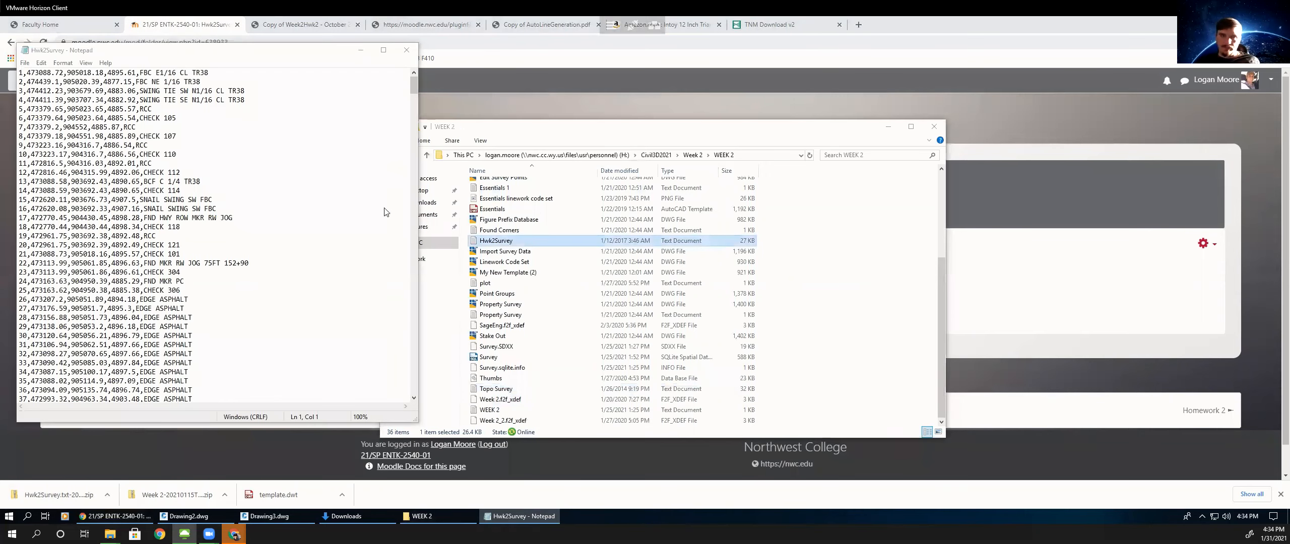
{"action": "left_click", "coordinate": [208, 192]}
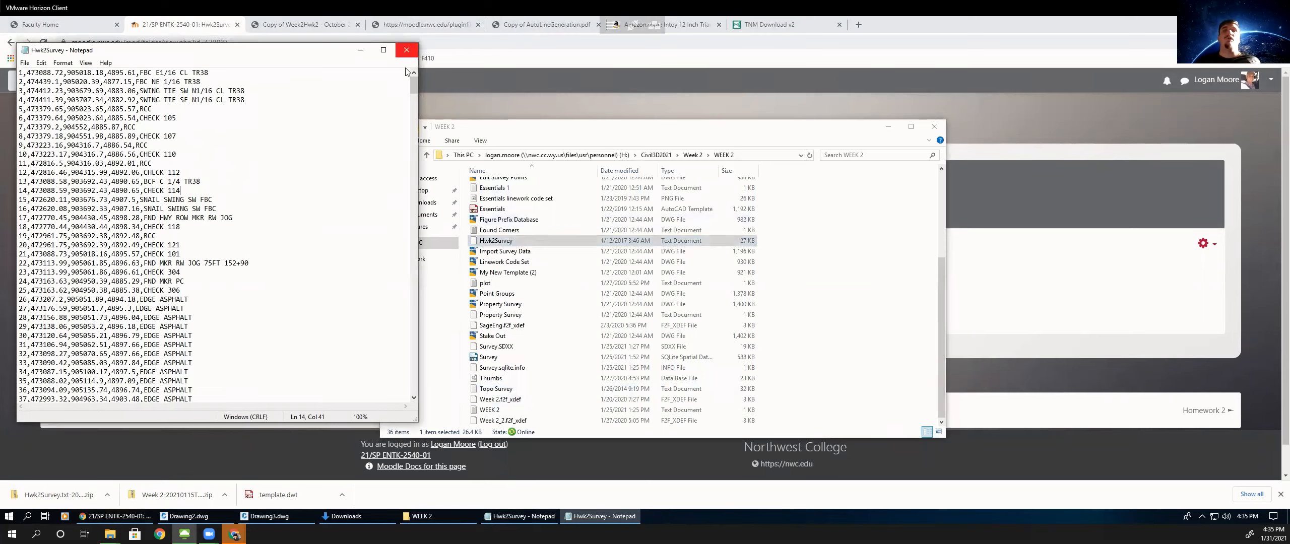
{"action": "left_click", "coordinate": [406, 51]}
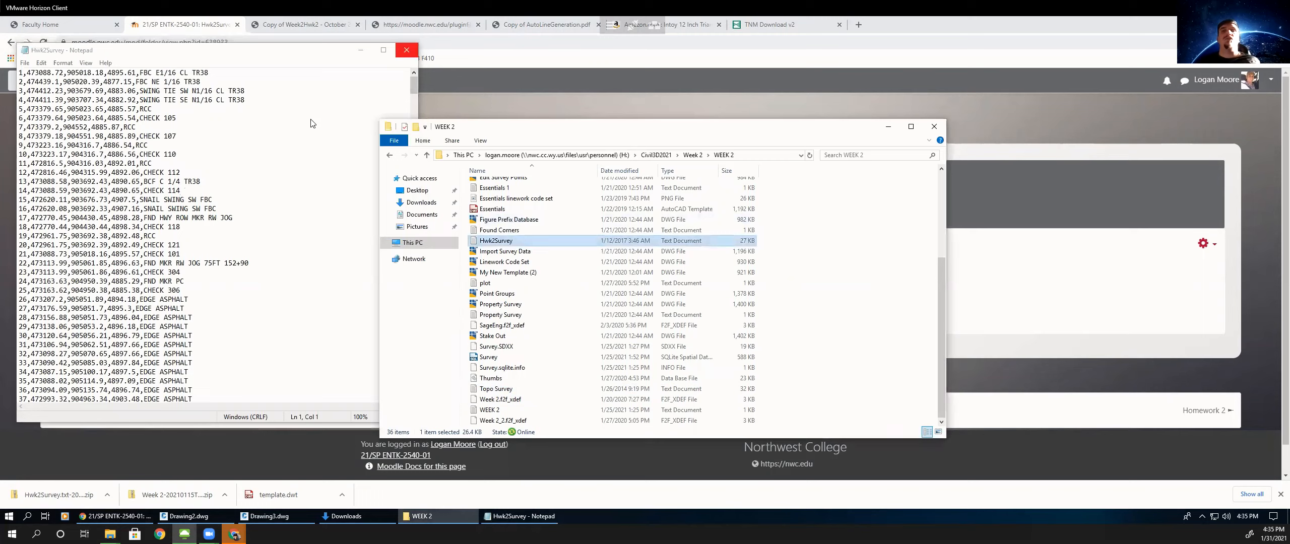
{"action": "left_click", "coordinate": [406, 50]}
- Return to the Homework 2 PDF and review its point questions, label color, printing and bonus tasks
{"action": "left_click", "coordinate": [287, 29]}
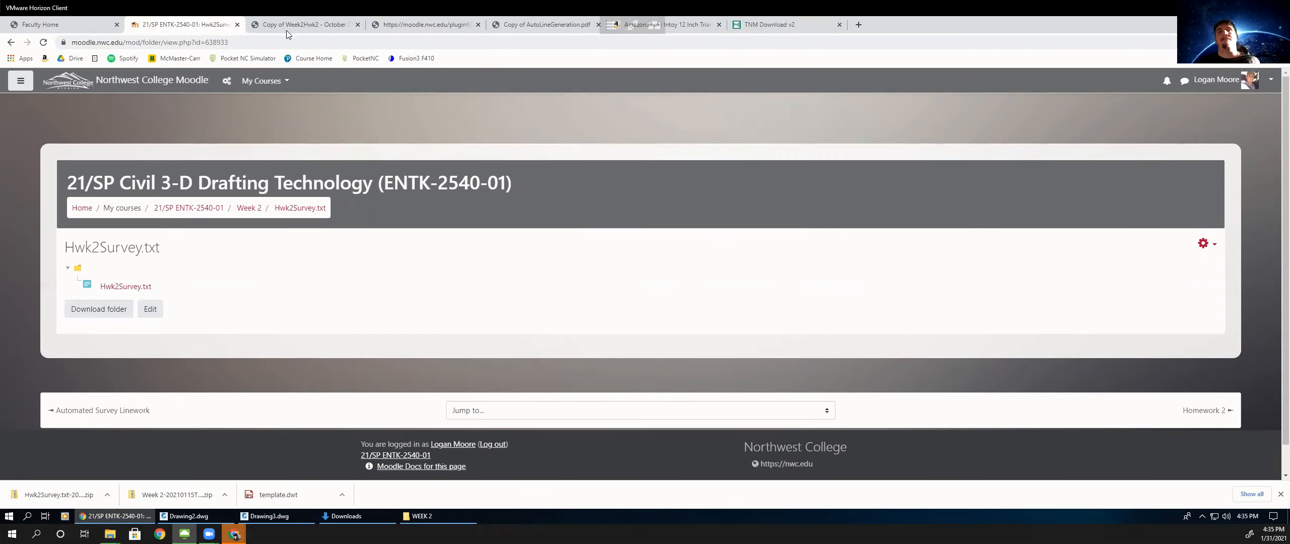
{"action": "key", "text": "ctrl+Tab"}
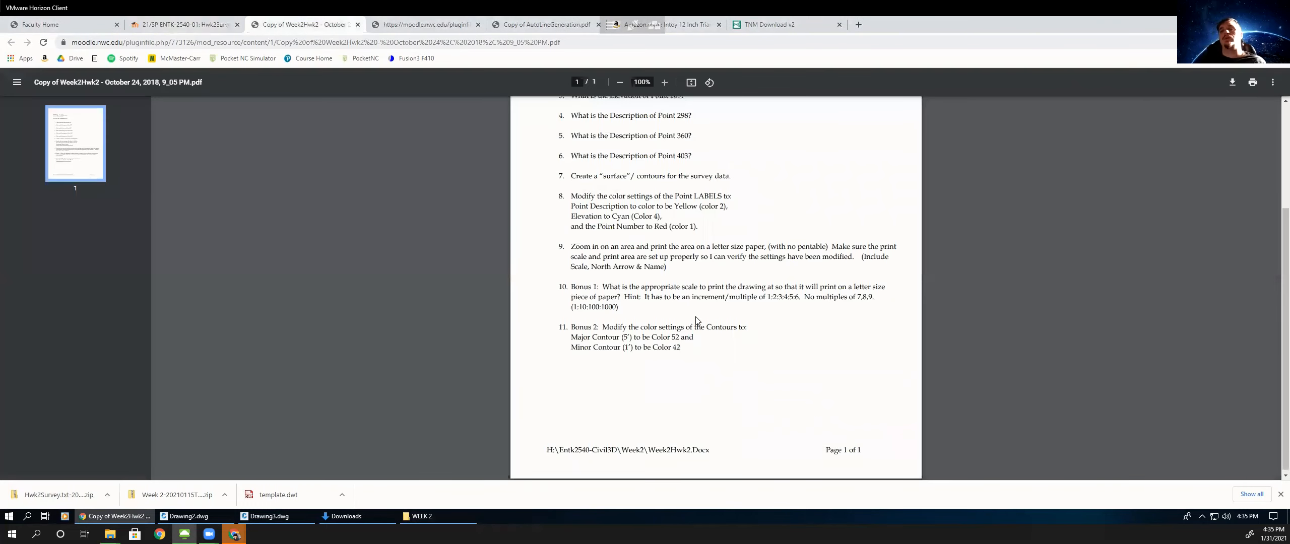
{"action": "scroll", "coordinate": [628, 241], "scroll_direction": "up", "scroll_amount": 3}
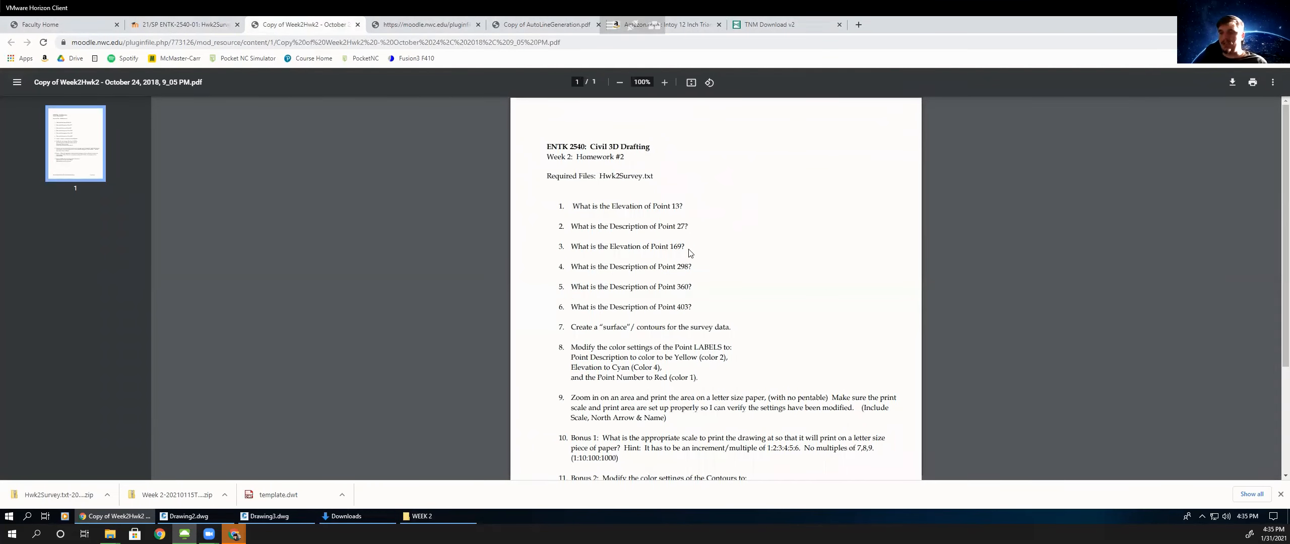
{"action": "scroll", "coordinate": [691, 277], "scroll_direction": "down", "scroll_amount": 2}
{"action": "scroll", "coordinate": [650, 212], "scroll_direction": "down", "scroll_amount": 1}
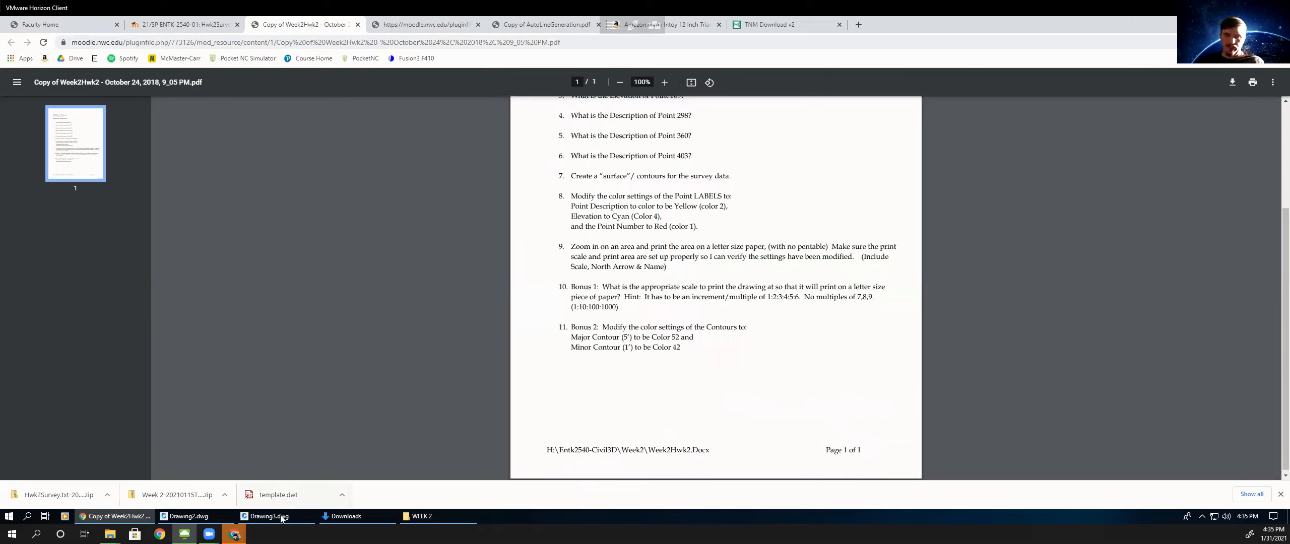
- Switch back to Civil 3D and save the survey drawing as "done week 2" in the Week 2 folder
{"action": "key", "text": "alt+Tab"}
{"action": "left_click", "coordinate": [295, 247]}
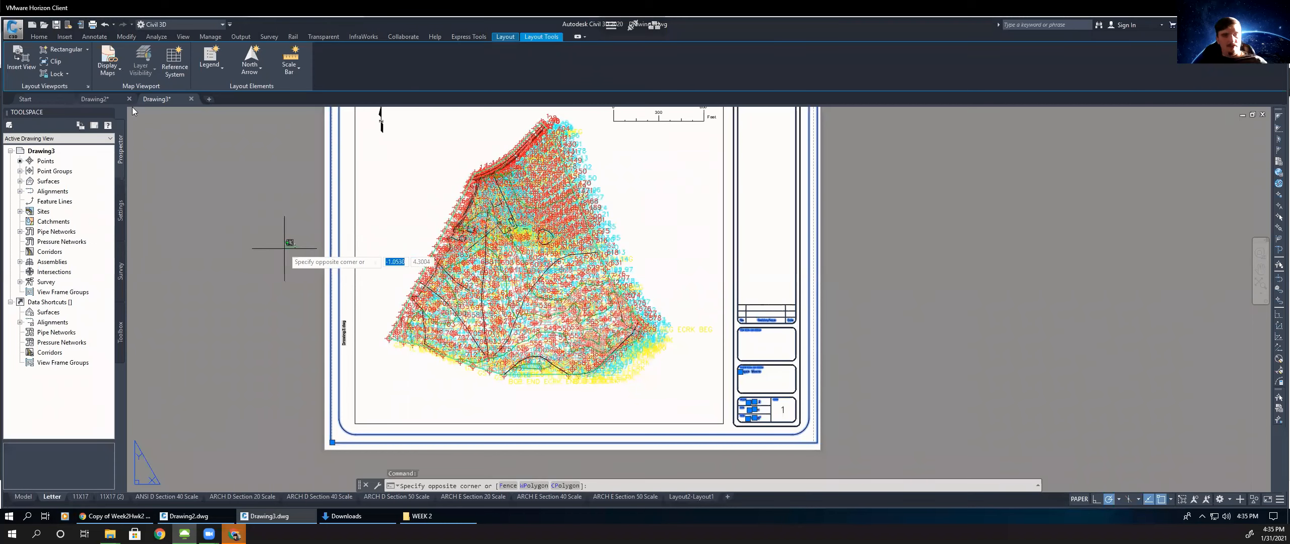
{"action": "key", "text": "Escape"}
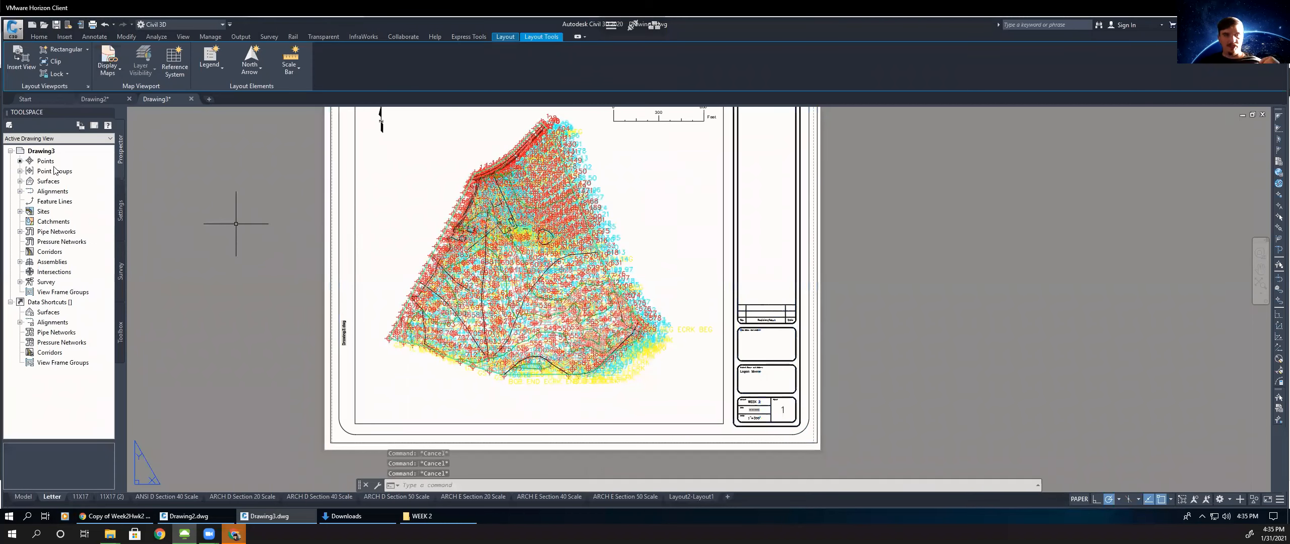
{"action": "left_click", "coordinate": [13, 29]}
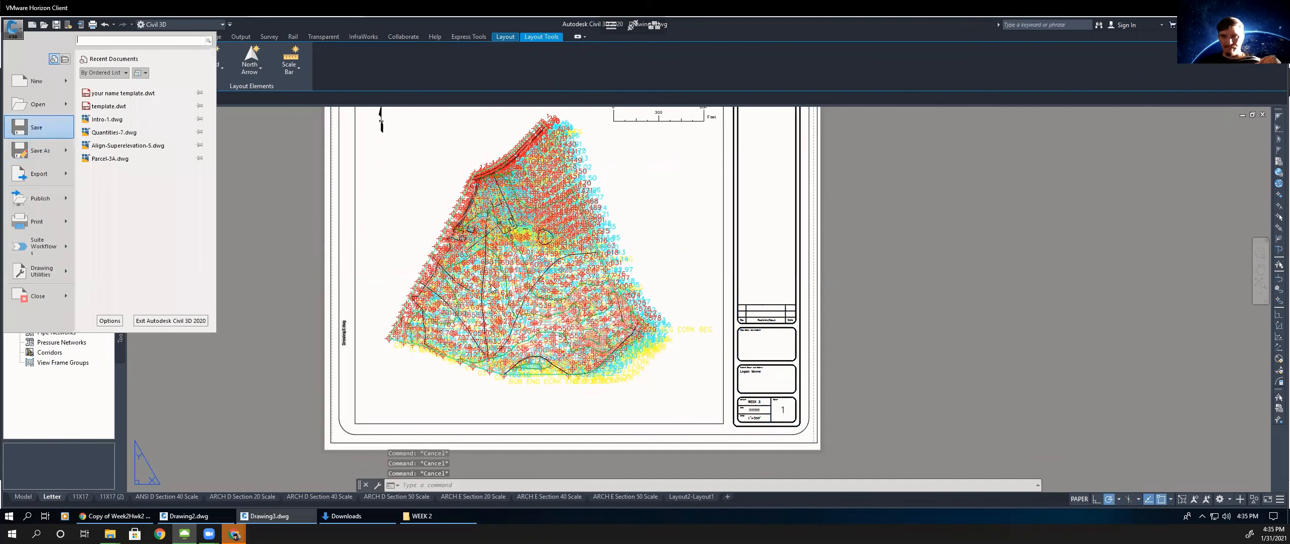
{"action": "key", "text": "ctrl+s"}
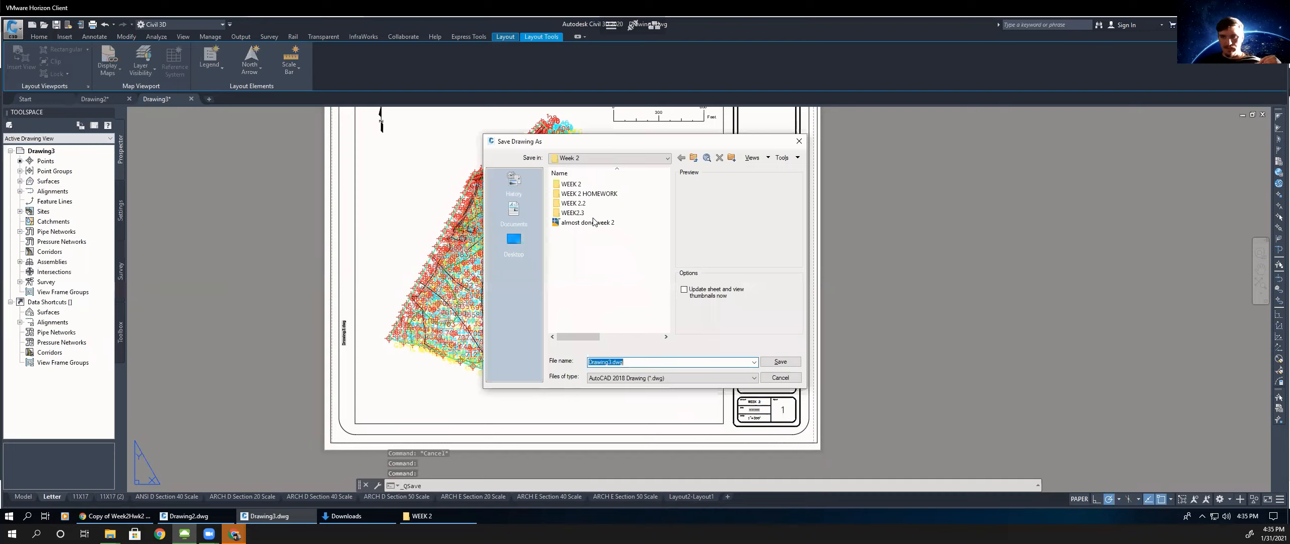
{"action": "left_click", "coordinate": [604, 362]}
{"action": "key", "text": "shift+Home"}
{"action": "key", "text": "BackSpace"}
{"action": "left_click", "coordinate": [780, 363]}
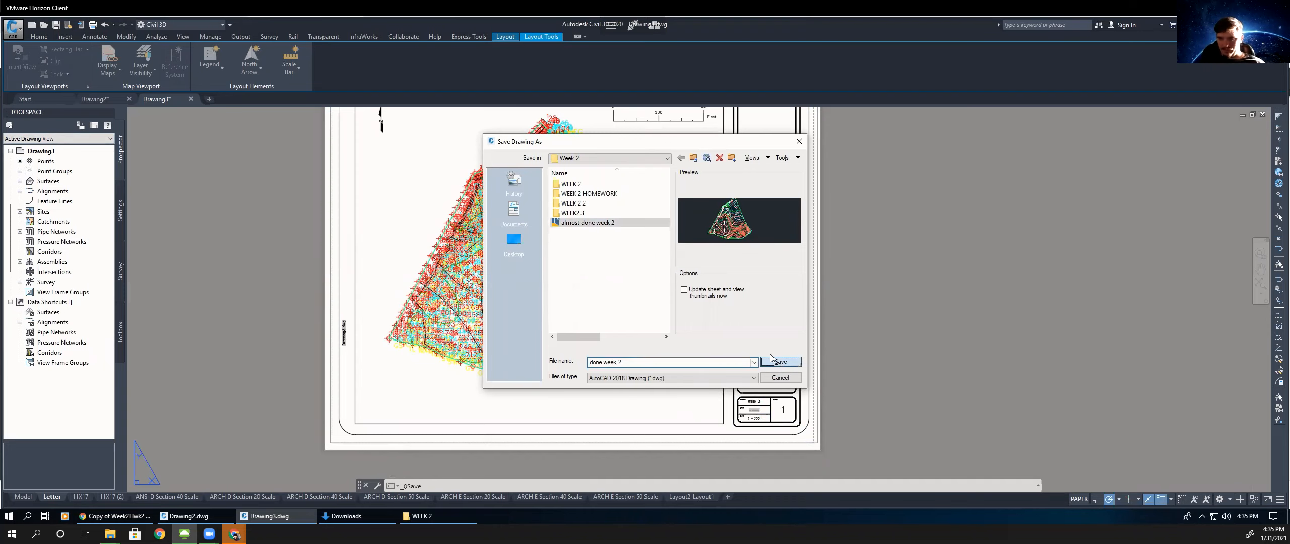
{"action": "left_click", "coordinate": [247, 216]}
{"action": "left_click", "coordinate": [270, 222]}
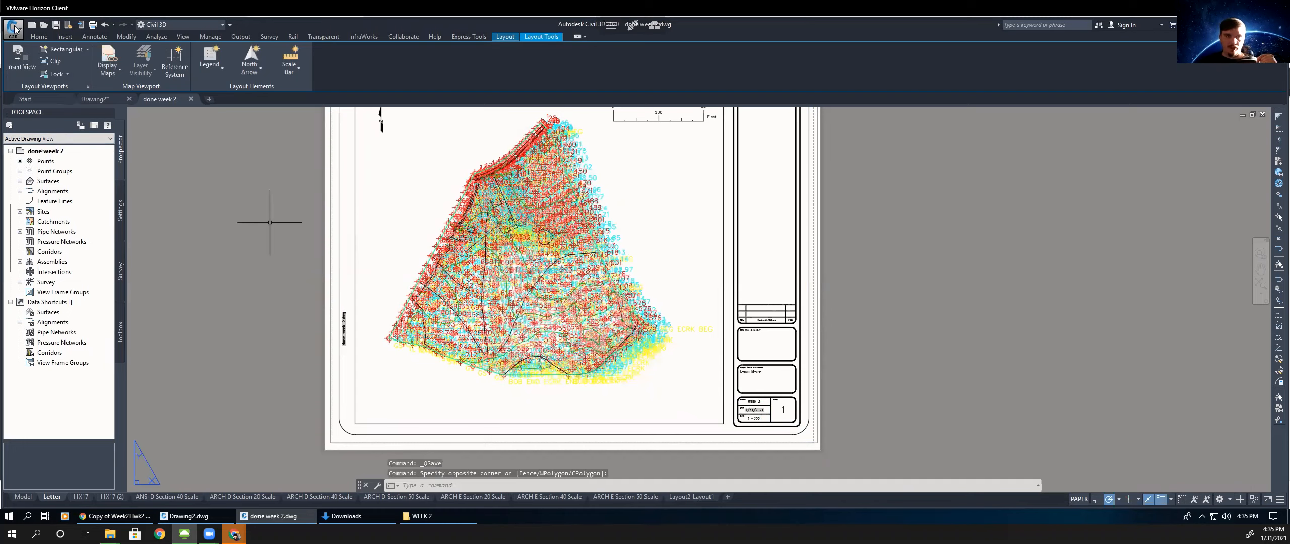
- Create a new drawing from "your name template" in the Week 2 folder and switch it to model space
{"action": "left_click", "coordinate": [14, 27]}
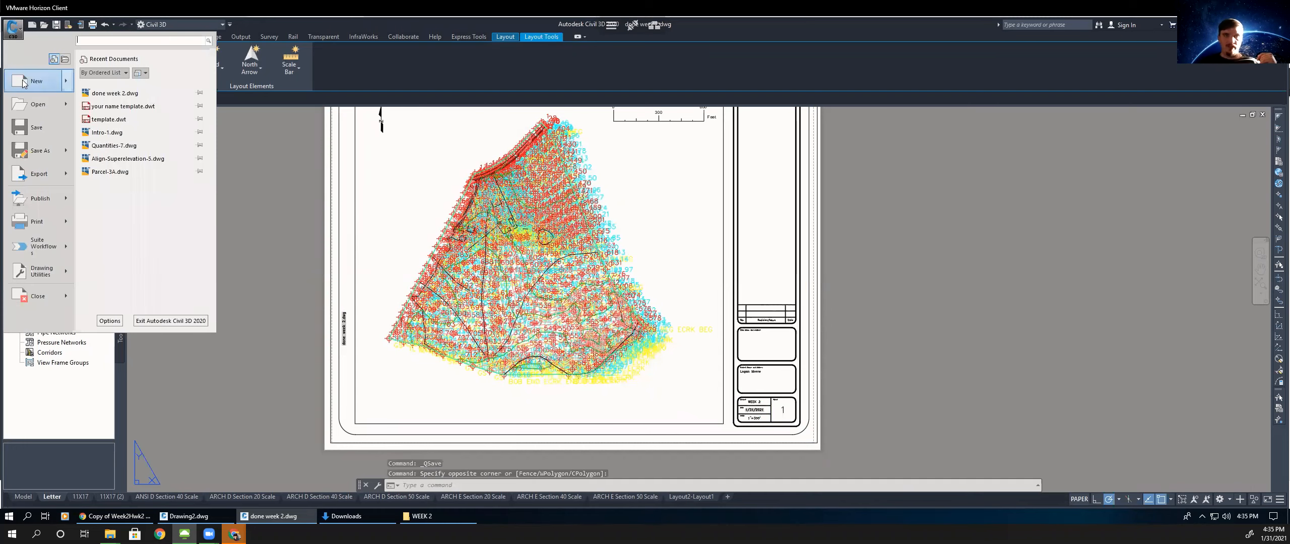
{"action": "left_click", "coordinate": [21, 82]}
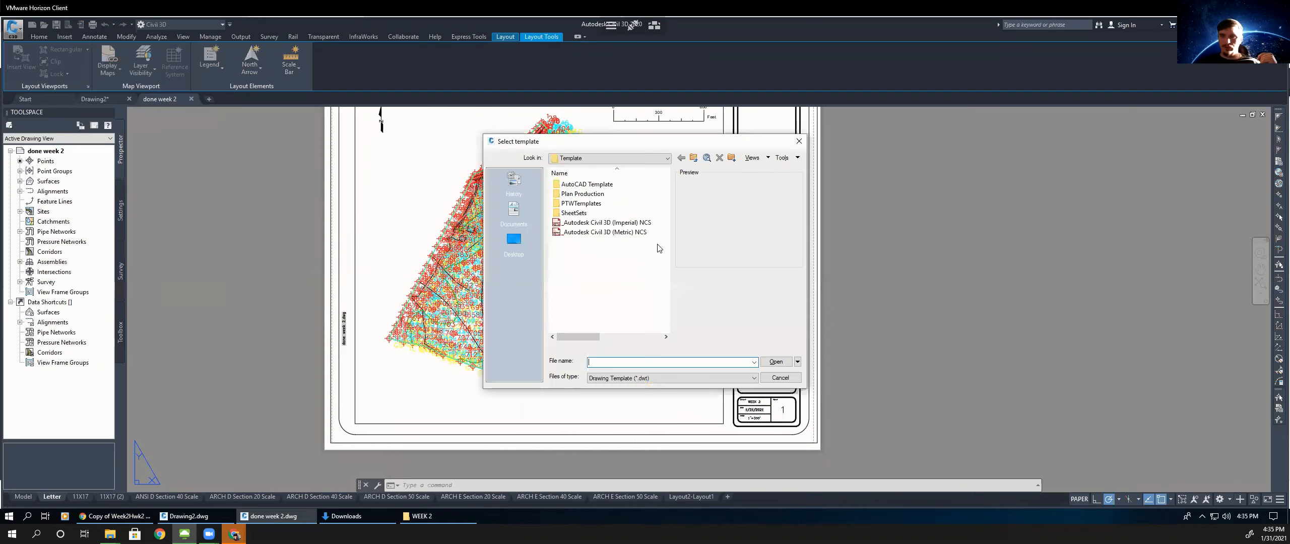
{"action": "left_click", "coordinate": [609, 159]}
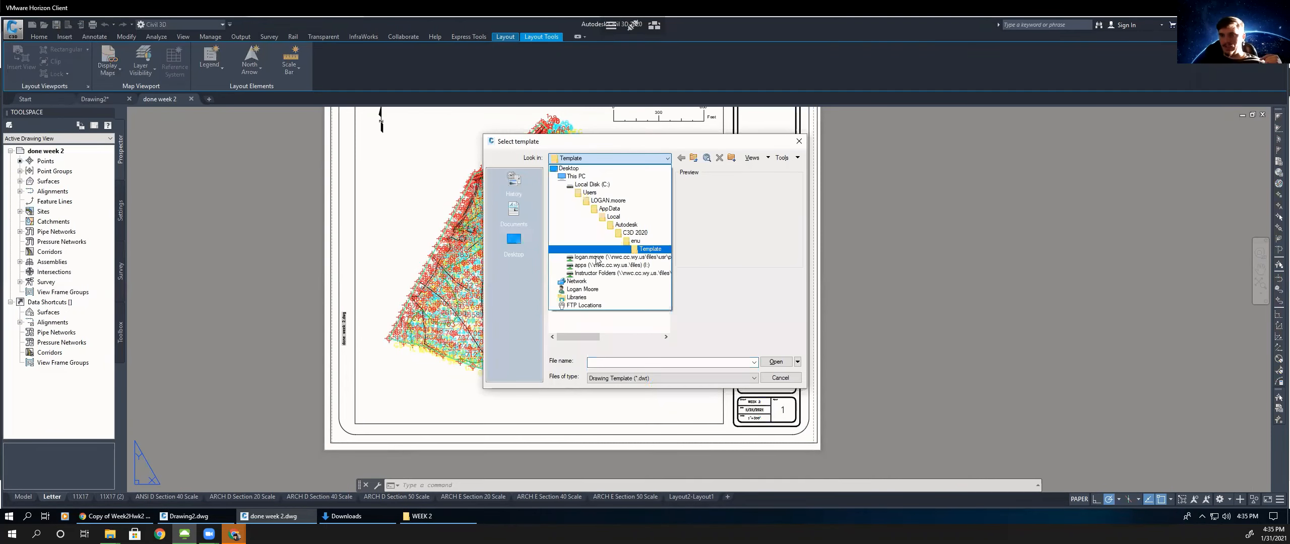
{"action": "left_click", "coordinate": [590, 220]}
{"action": "double_click", "coordinate": [579, 191]}
{"action": "double_click", "coordinate": [578, 185]}
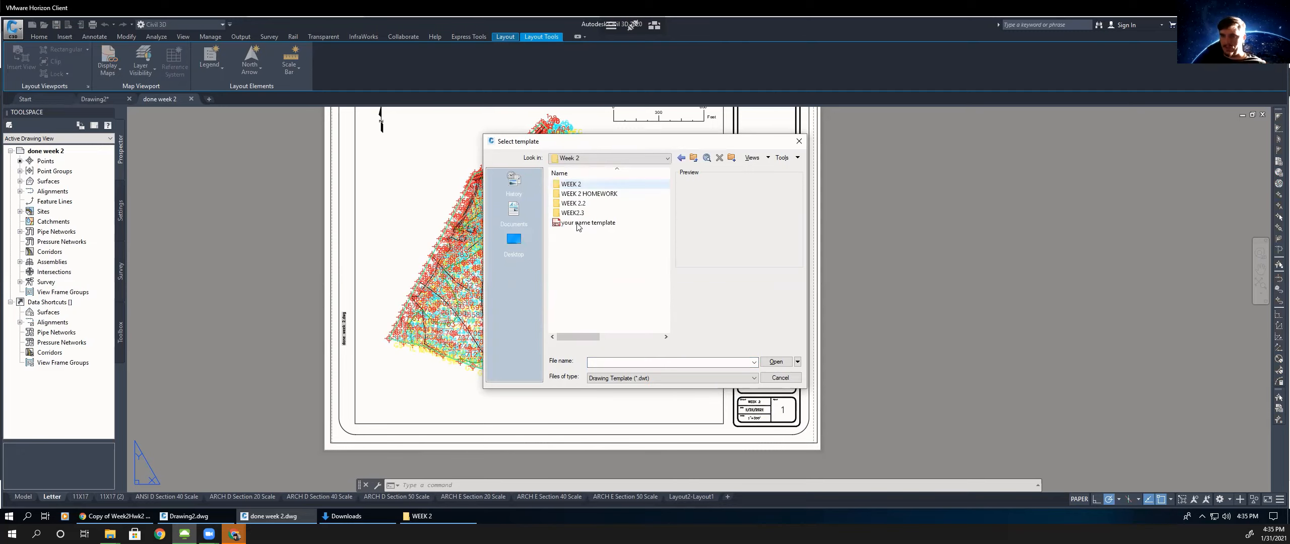
{"action": "left_click", "coordinate": [579, 223]}
{"action": "left_click", "coordinate": [776, 363]}
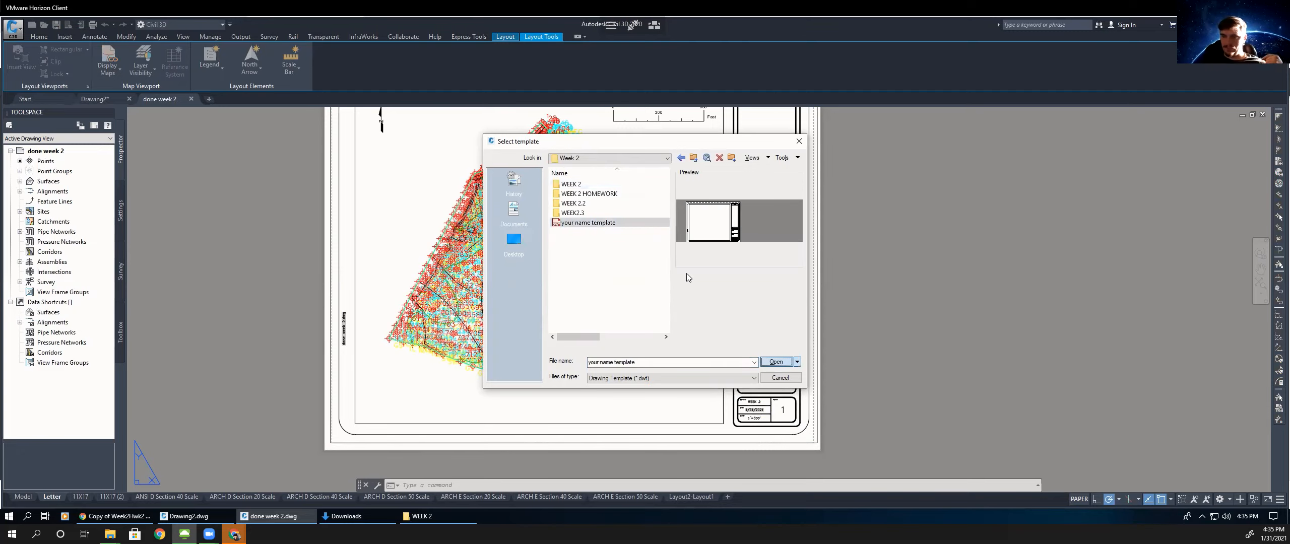
{"action": "left_click", "coordinate": [23, 498]}
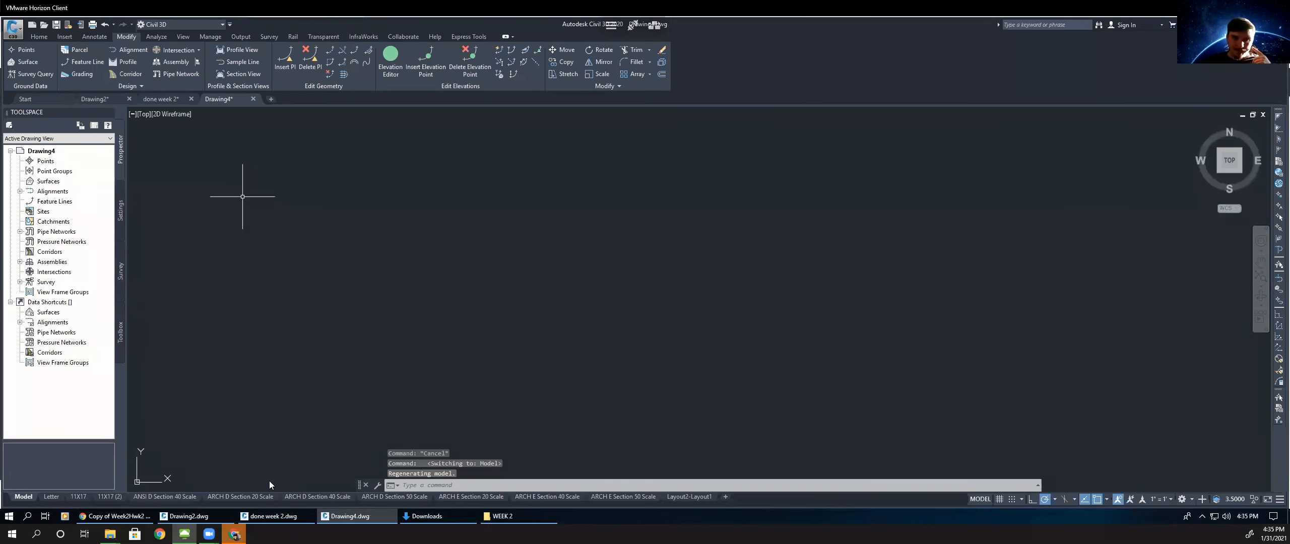
- Create a new local survey database named HOMEWORK2
{"action": "left_click", "coordinate": [121, 275]}
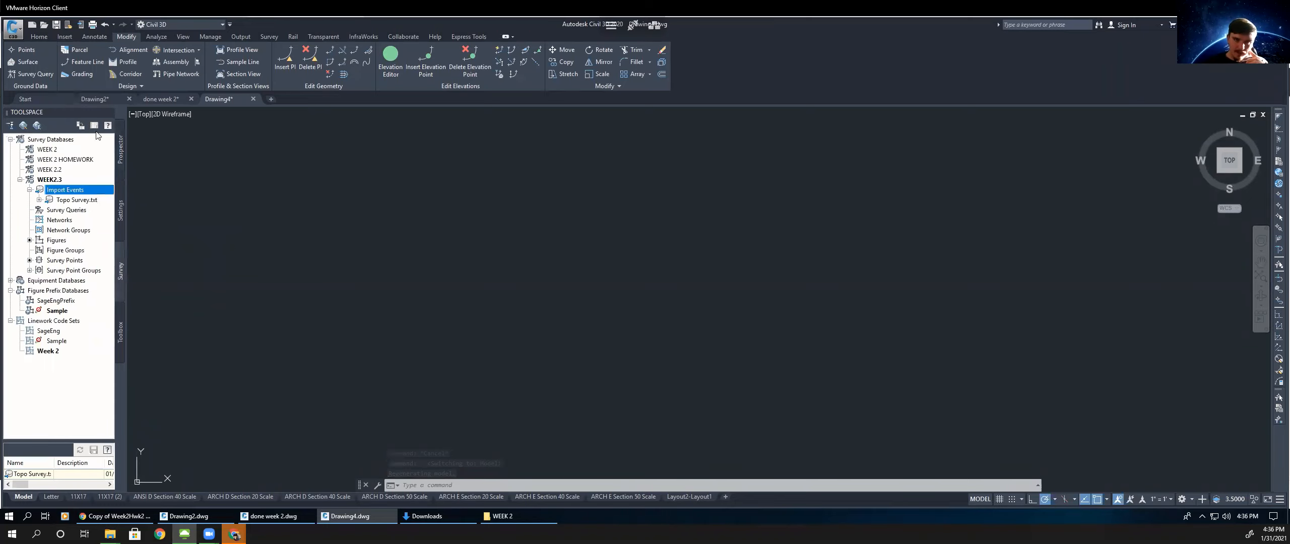
{"action": "left_click", "coordinate": [49, 140]}
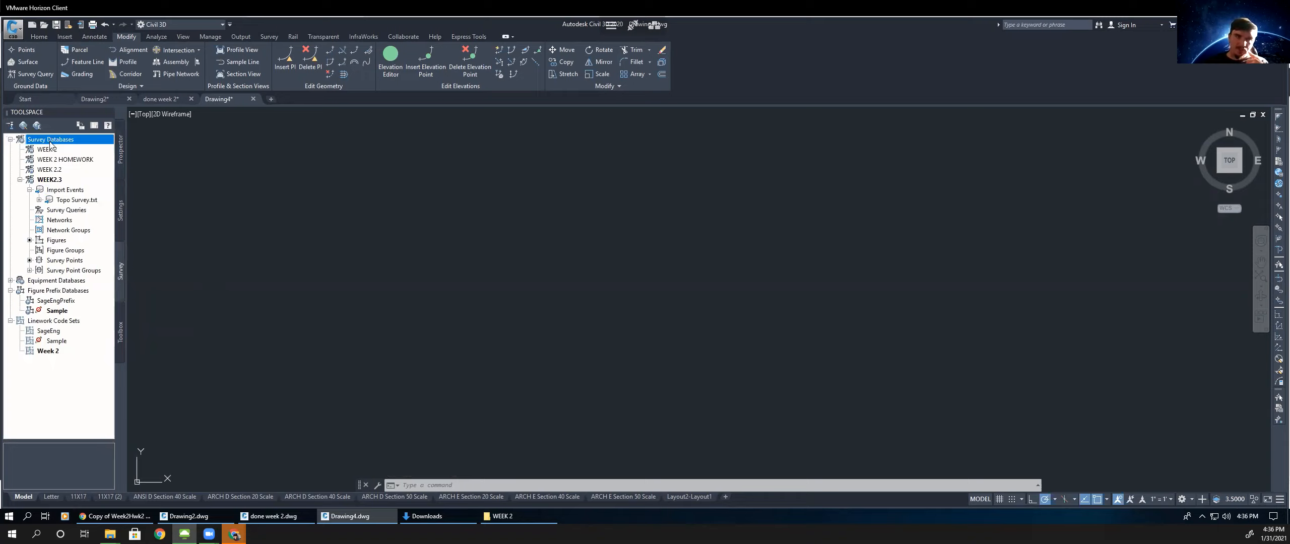
{"action": "right_click", "coordinate": [61, 142]}
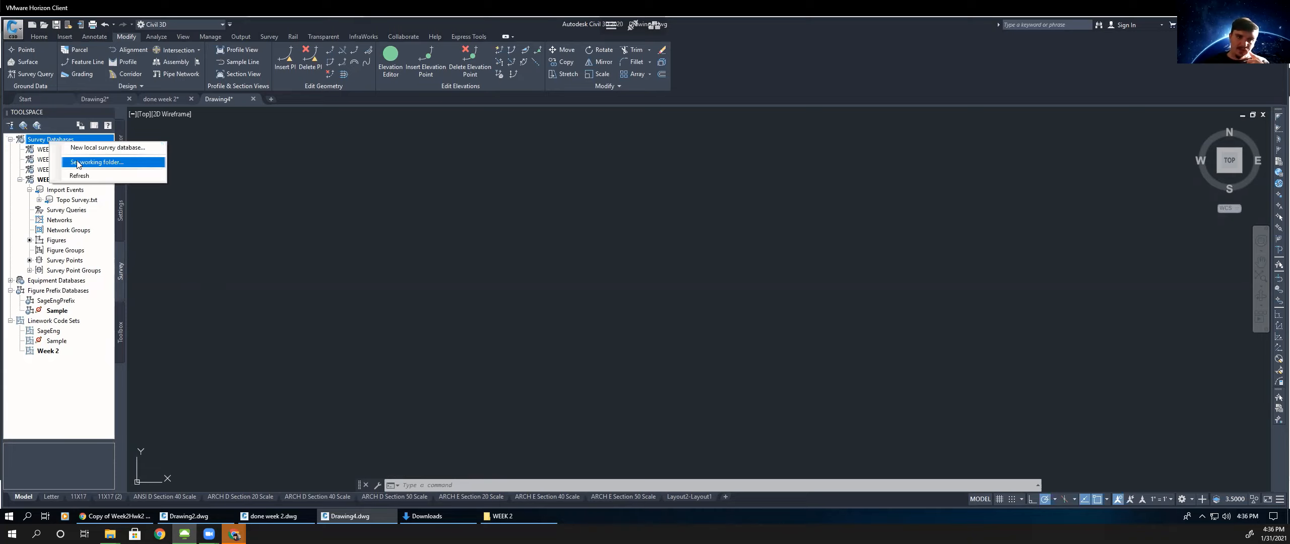
{"action": "left_click", "coordinate": [86, 148]}
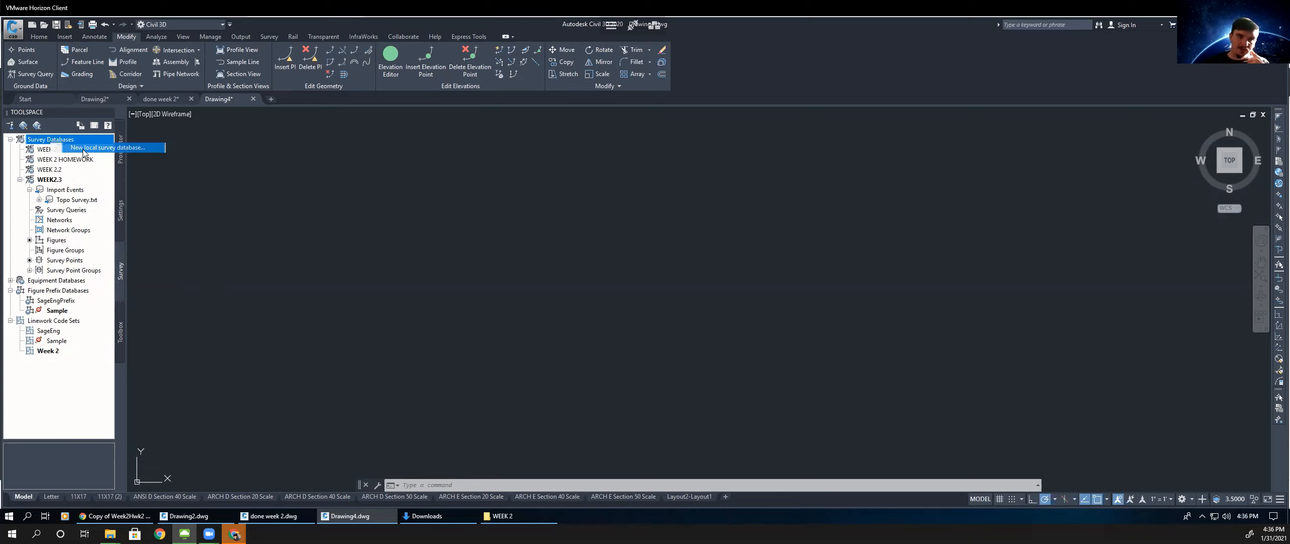
{"action": "type", "text": "HOMEWORK2"}
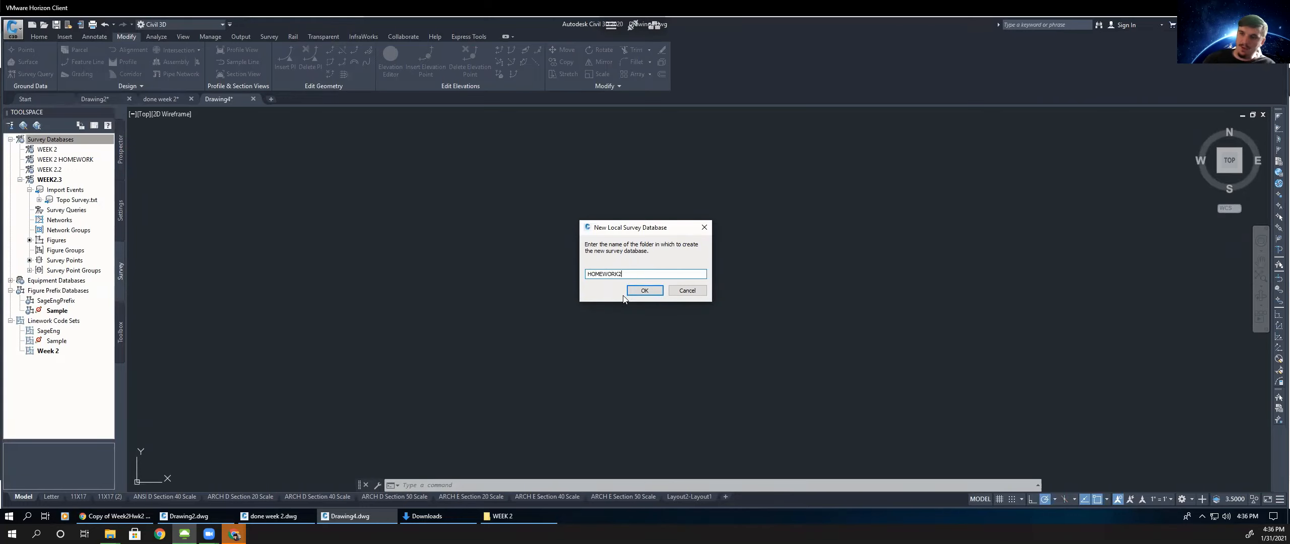
{"action": "left_click", "coordinate": [646, 291]}
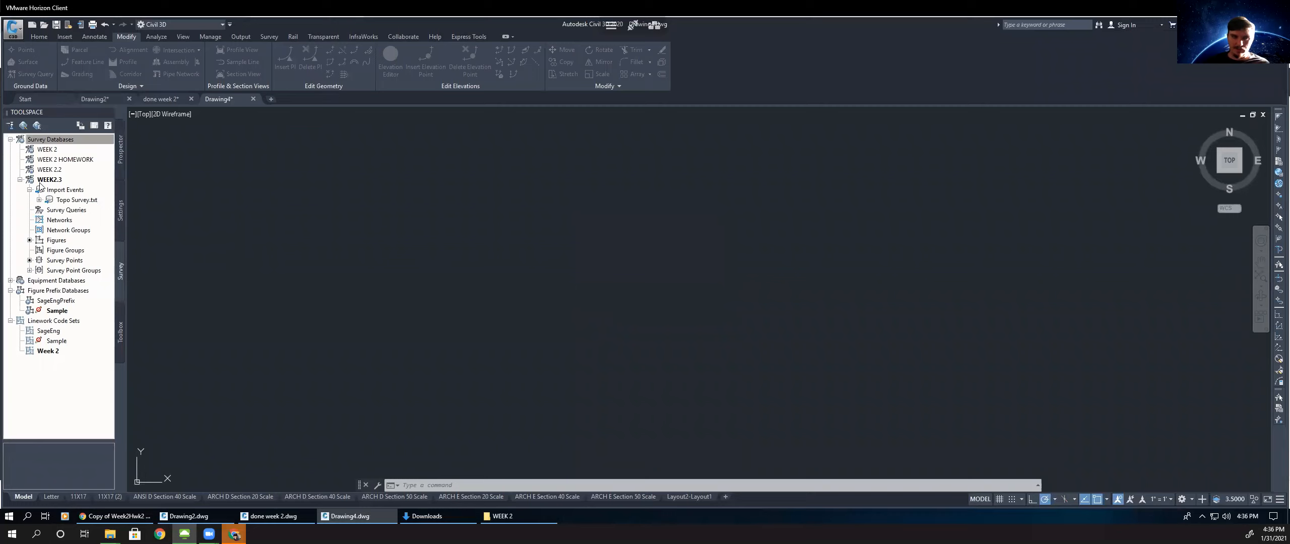
{"action": "left_click", "coordinate": [716, 288]}
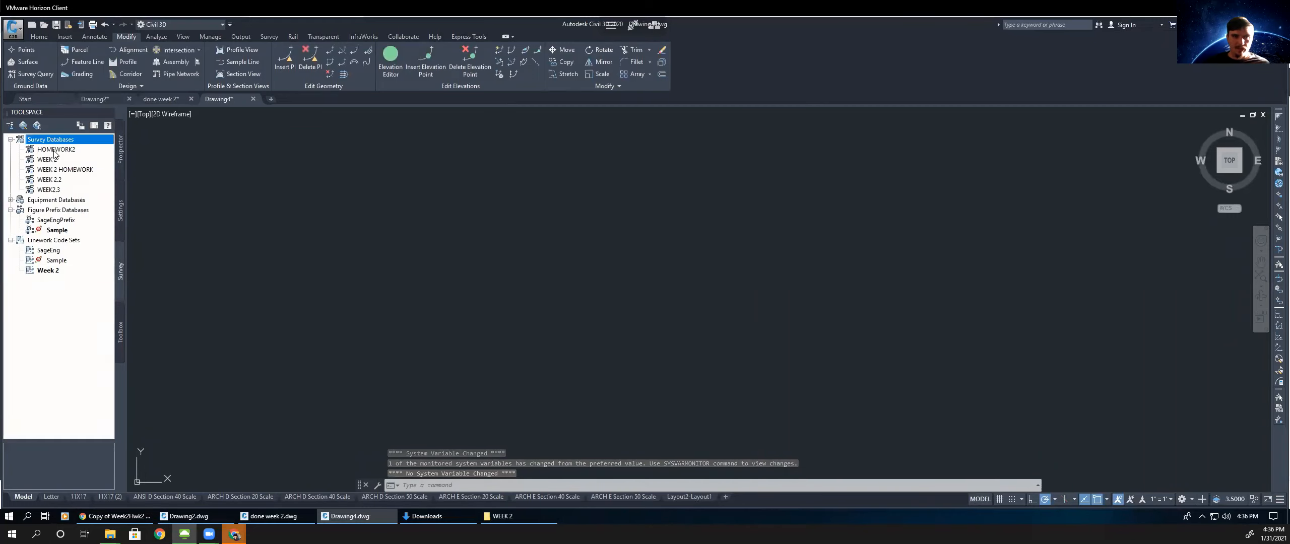
- Open the HOMEWORK2 database and set up a survey data import from the Hwk2Survey point file in PNEZD (comma delimited) format
{"action": "right_click", "coordinate": [65, 150]}
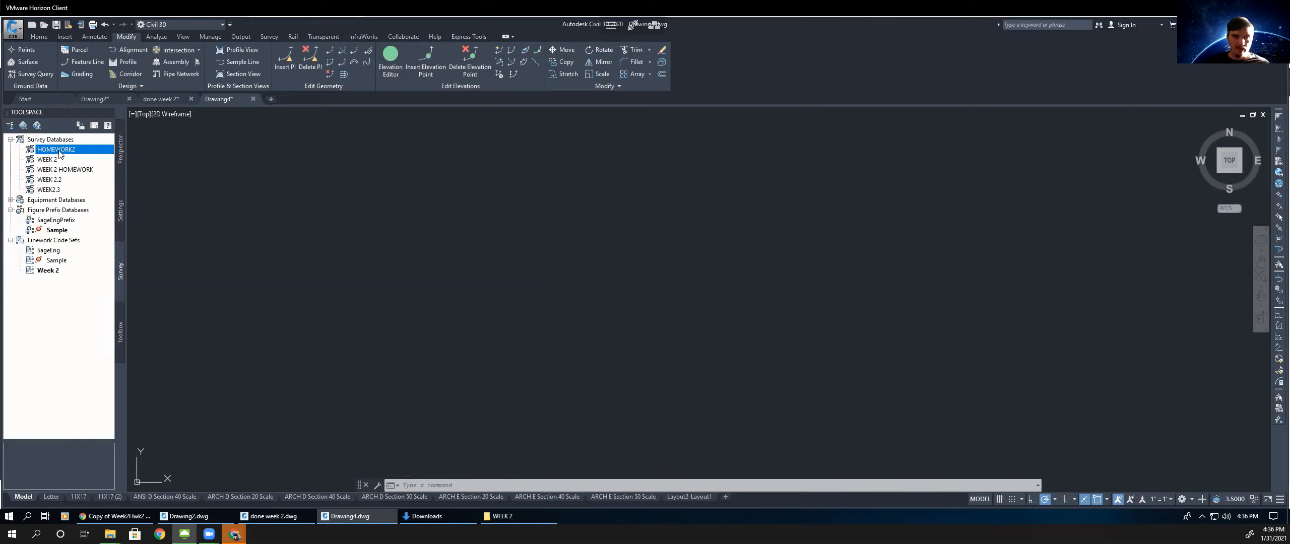
{"action": "left_click", "coordinate": [79, 157]}
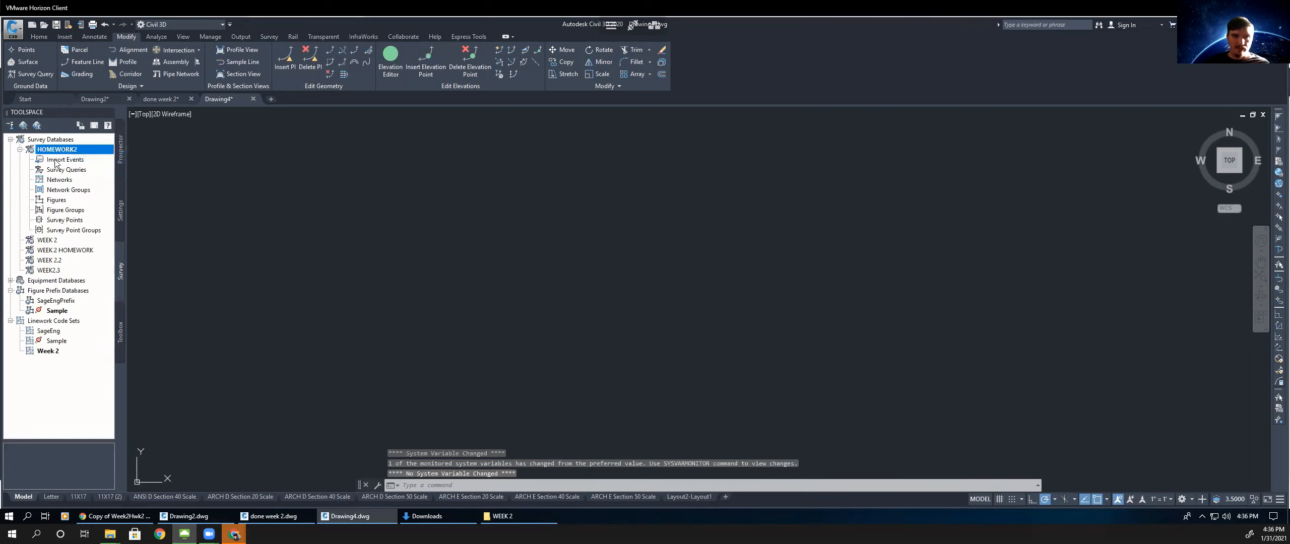
{"action": "right_click", "coordinate": [58, 161]}
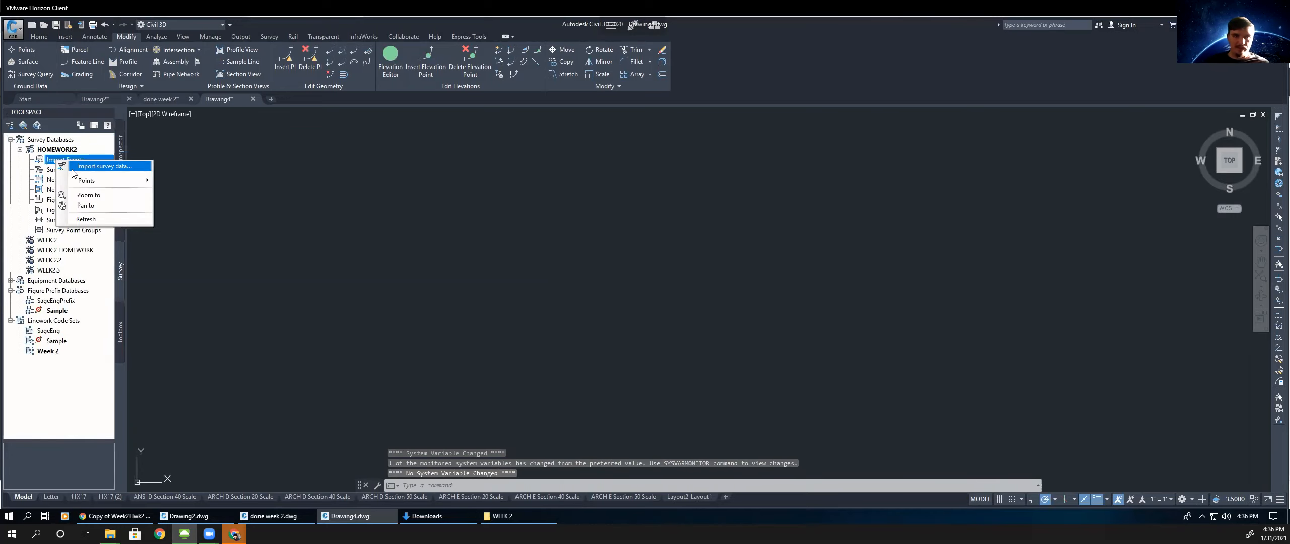
{"action": "left_click", "coordinate": [104, 166]}
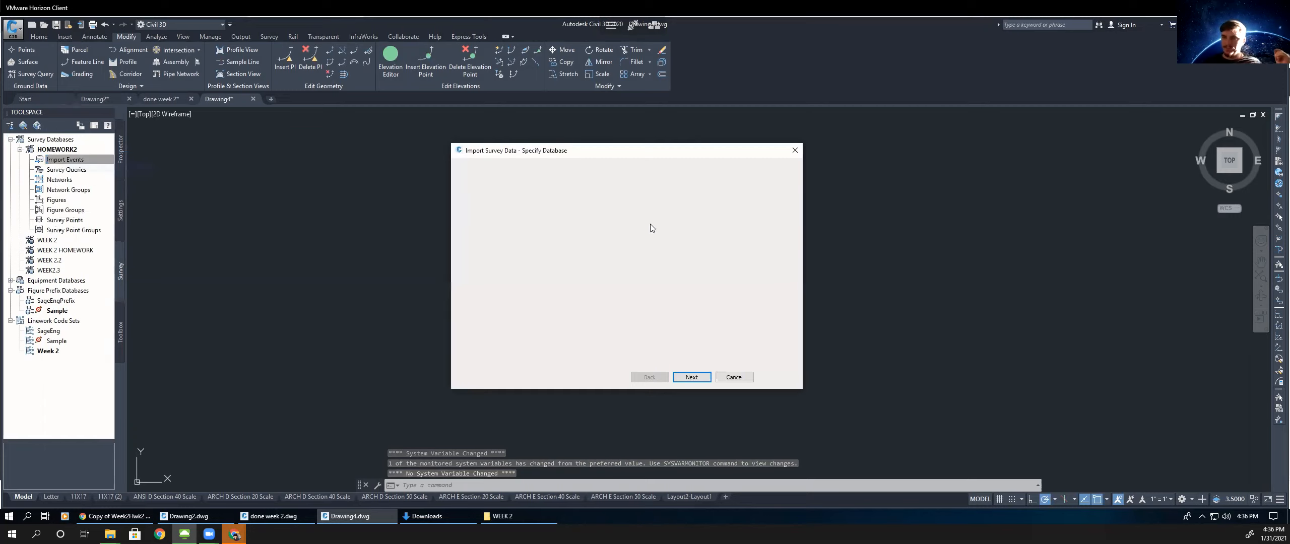
{"action": "left_click", "coordinate": [694, 379]}
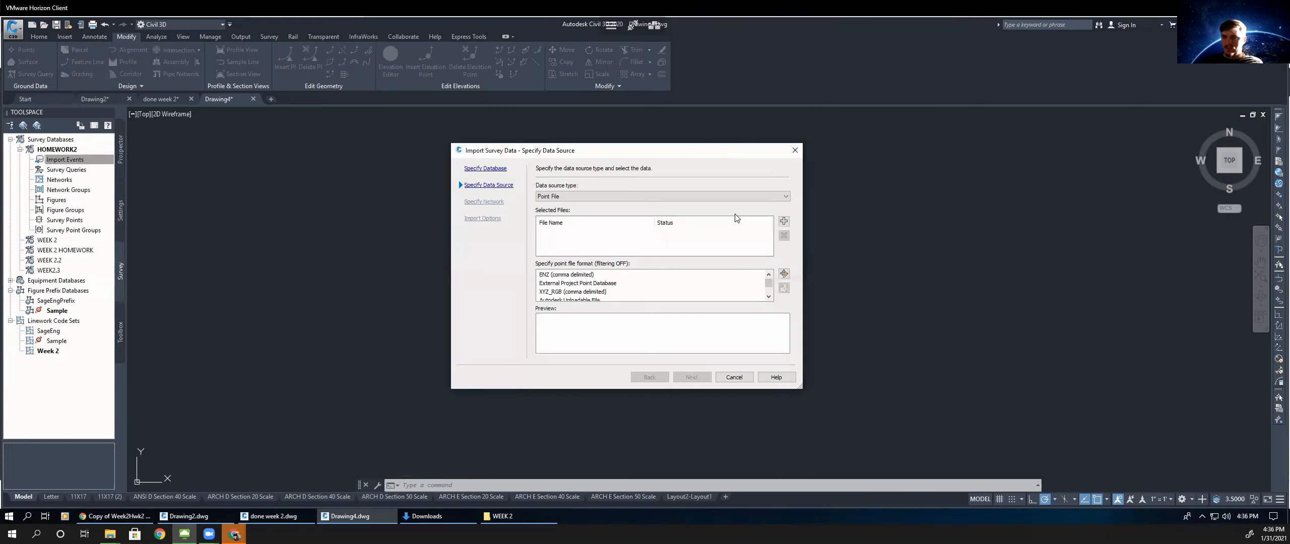
{"action": "left_click", "coordinate": [784, 223]}
{"action": "scroll", "coordinate": [609, 302], "scroll_direction": "down", "scroll_amount": 1}
{"action": "scroll", "coordinate": [583, 304], "scroll_direction": "down", "scroll_amount": 1}
{"action": "left_click", "coordinate": [579, 299]}
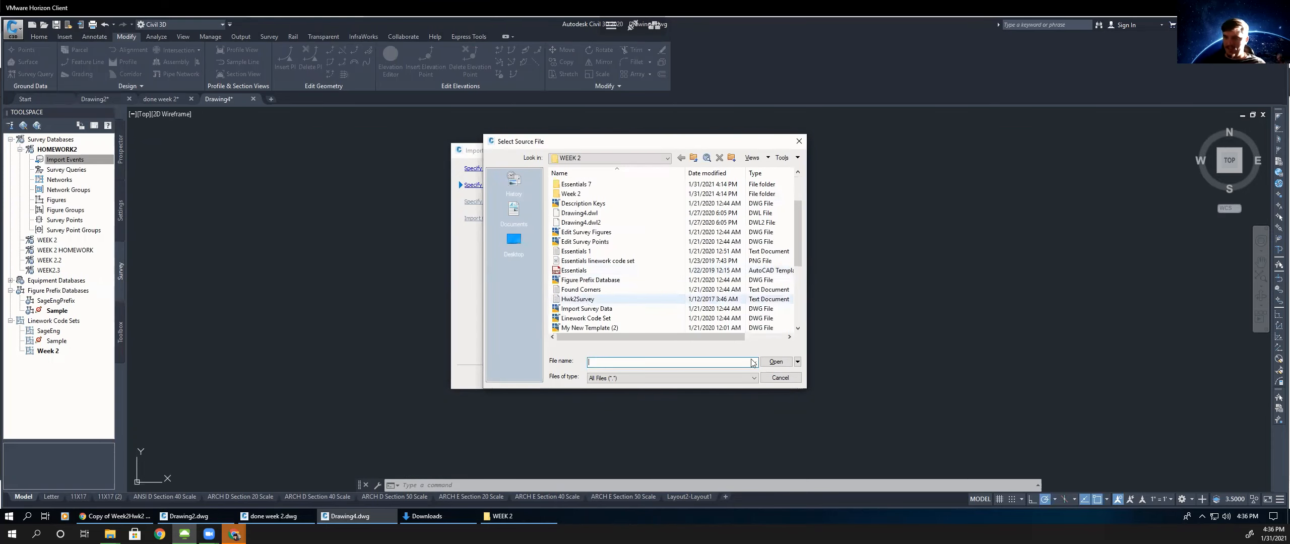
{"action": "left_click", "coordinate": [776, 362]}
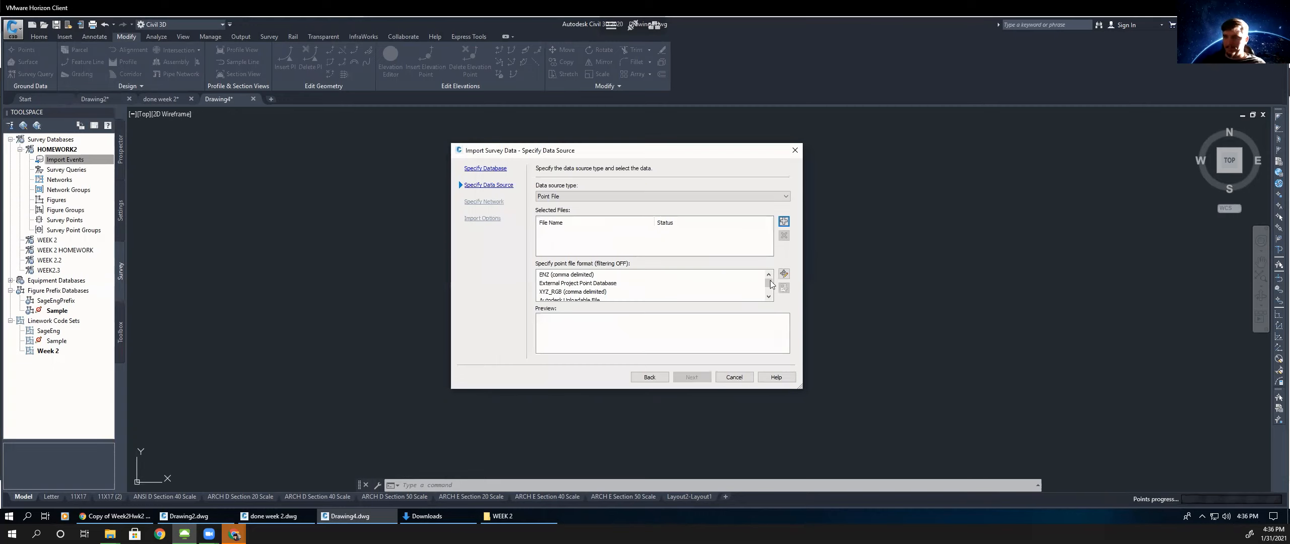
{"action": "left_click", "coordinate": [765, 297]}
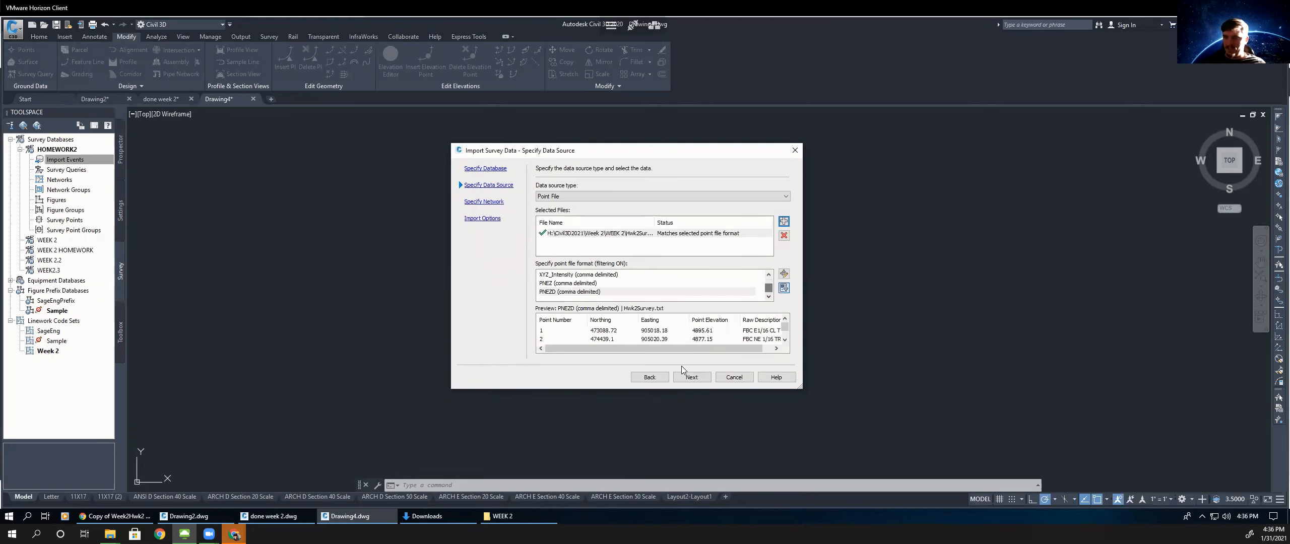
- Finish the import with the Sample figure prefix database and Week 2 linework code set, inserting figure objects and survey points
{"action": "left_click", "coordinate": [690, 378]}
{"action": "left_click", "coordinate": [691, 377]}
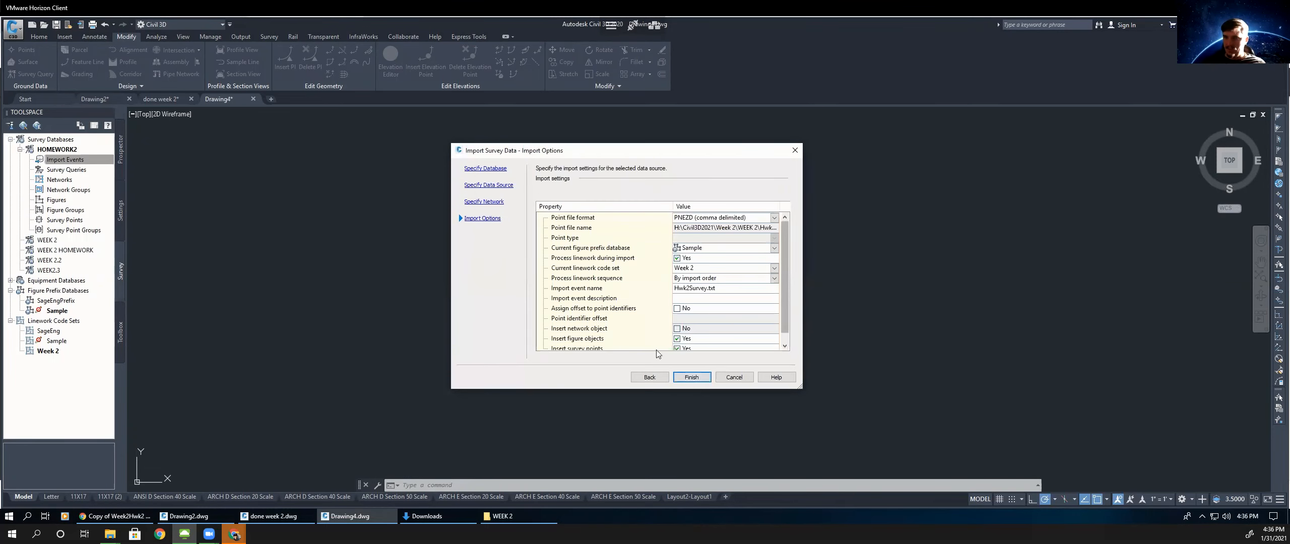
{"action": "scroll", "coordinate": [712, 344], "scroll_direction": "down", "scroll_amount": 1}
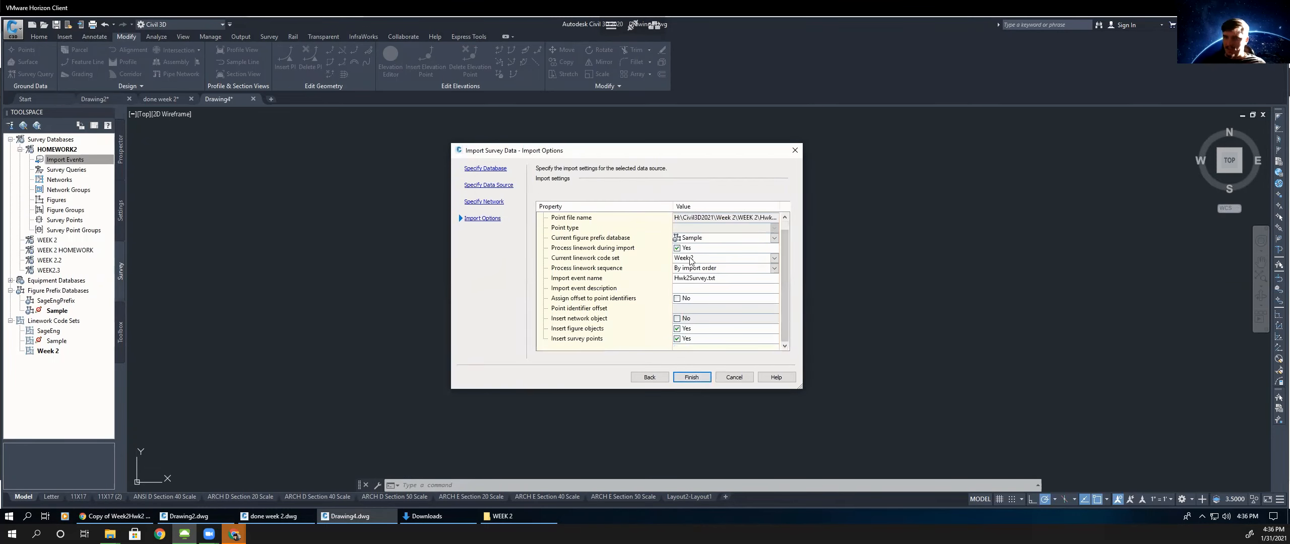
{"action": "left_click", "coordinate": [691, 378]}
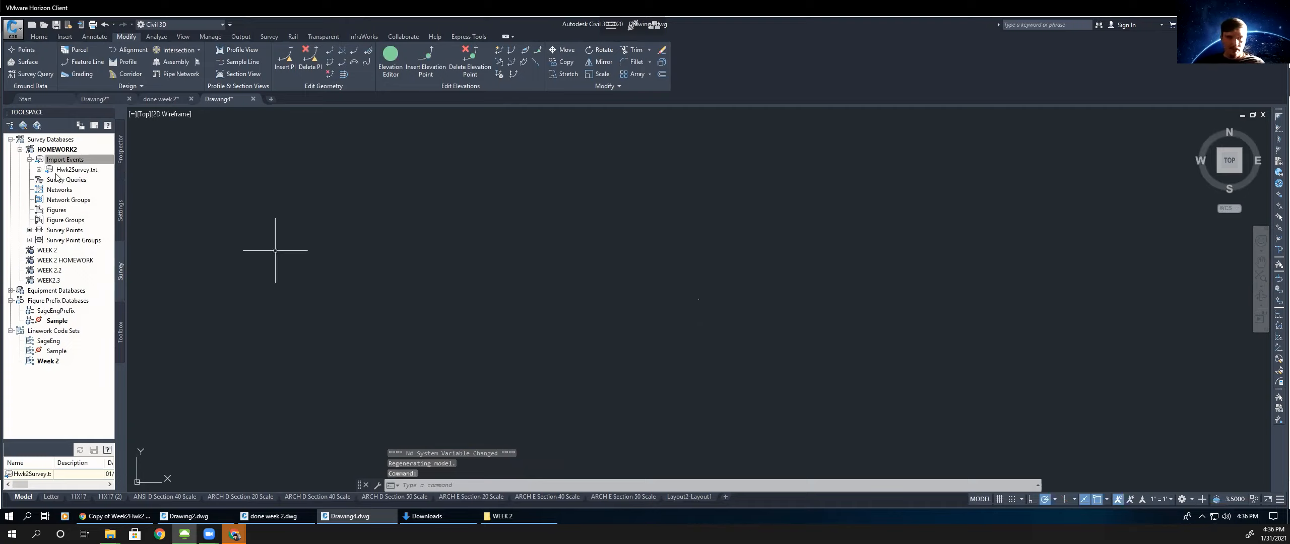
- Zoom to the survey points of the Hwk2Survey import event and examine their layout in the drawing
{"action": "right_click", "coordinate": [76, 200]}
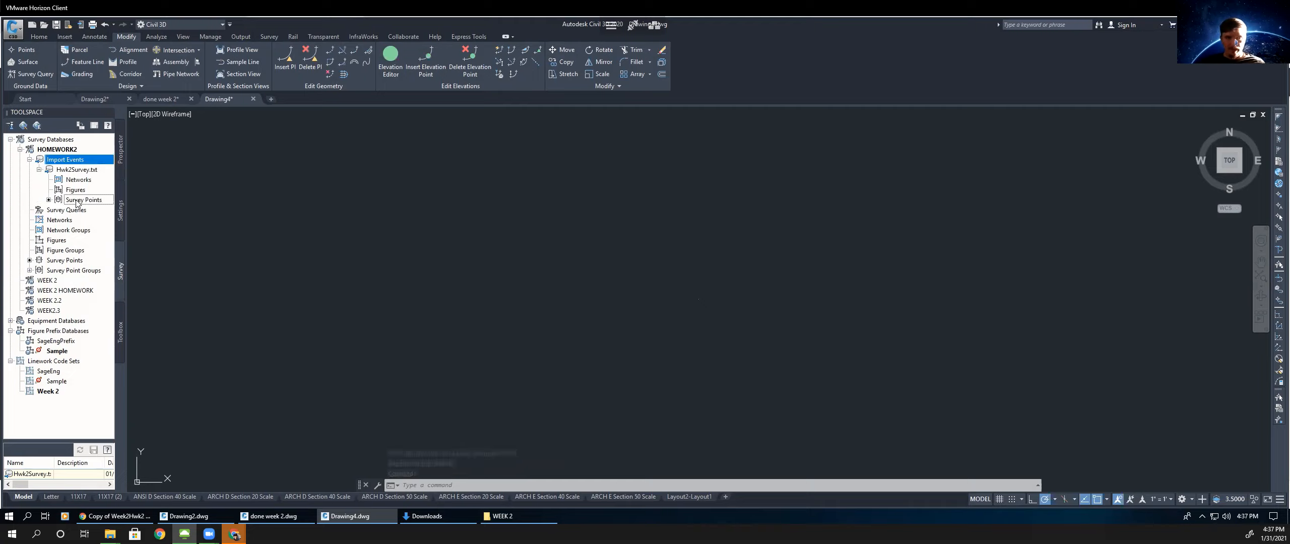
{"action": "left_click", "coordinate": [102, 221]}
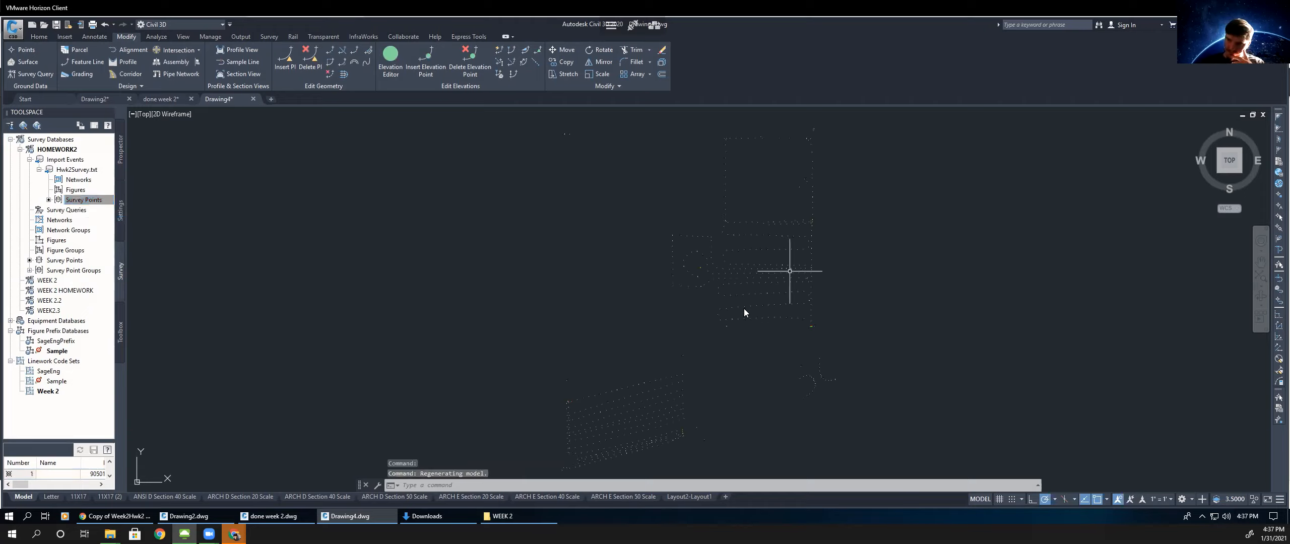
{"action": "mouse_move", "coordinate": [761, 307]}
{"action": "middle_mouse_down"}
{"action": "mouse_move", "coordinate": [742, 301]}
{"action": "mouse_move", "coordinate": [733, 257]}
{"action": "middle_mouse_up"}
{"action": "scroll", "coordinate": [732, 257], "scroll_direction": "up", "scroll_amount": 8}
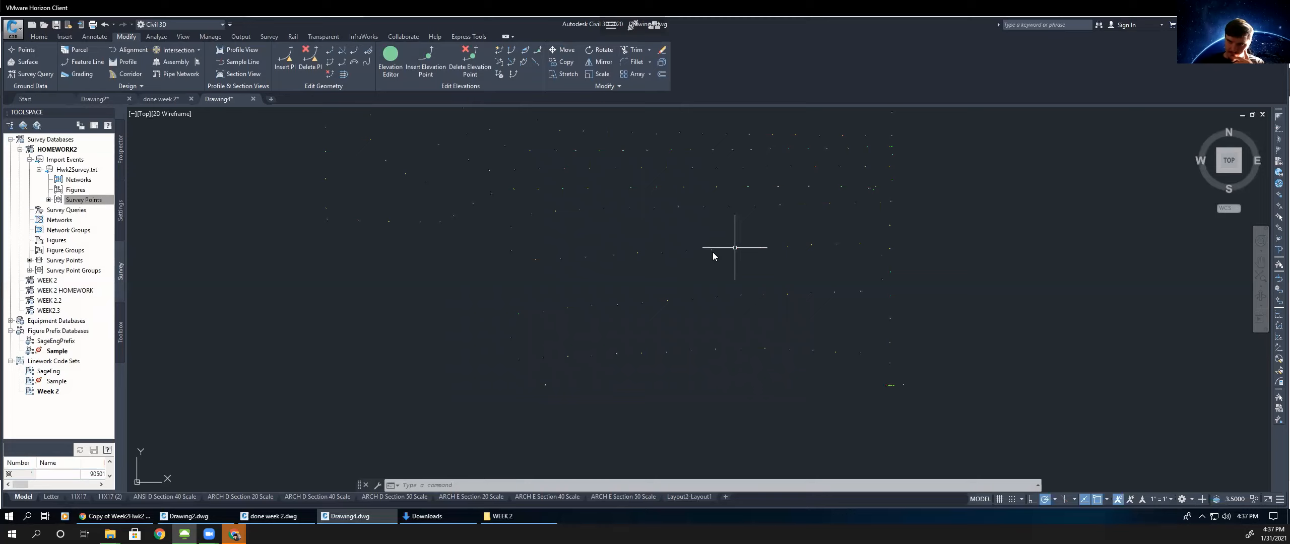
{"action": "scroll", "coordinate": [704, 258], "scroll_direction": "down", "scroll_amount": 5}
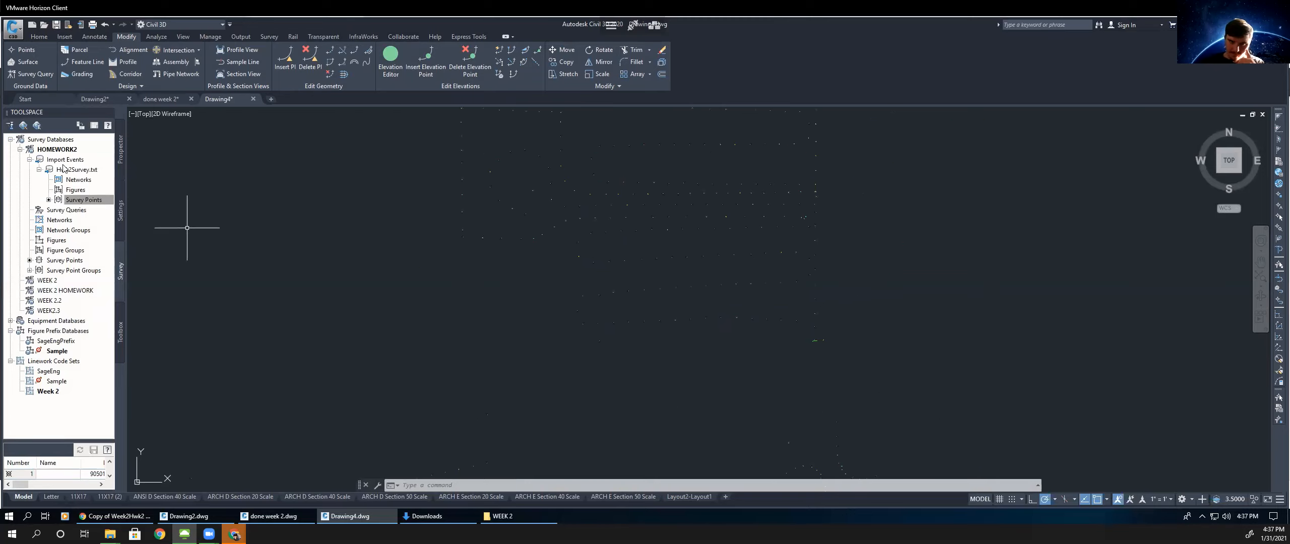
{"action": "scroll", "coordinate": [797, 329], "scroll_direction": "down", "scroll_amount": 2}
{"action": "middle_click_drag", "start_coordinate": [680, 339], "coordinate": [681, 264]}
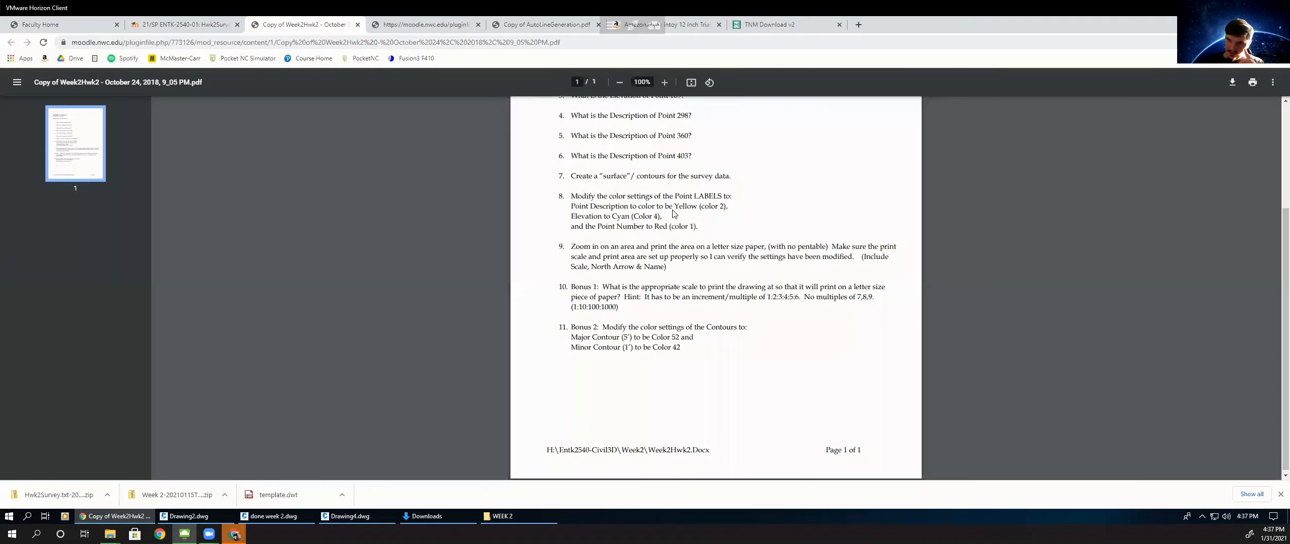
- Read the first question in the Homework 2 PDF, then switch to Drawing4 in Civil 3D and look up point 13's elevation
{"action": "scroll", "coordinate": [608, 218], "scroll_direction": "up", "scroll_amount": 2}
{"action": "scroll", "coordinate": [667, 209], "scroll_direction": "up", "scroll_amount": 2}
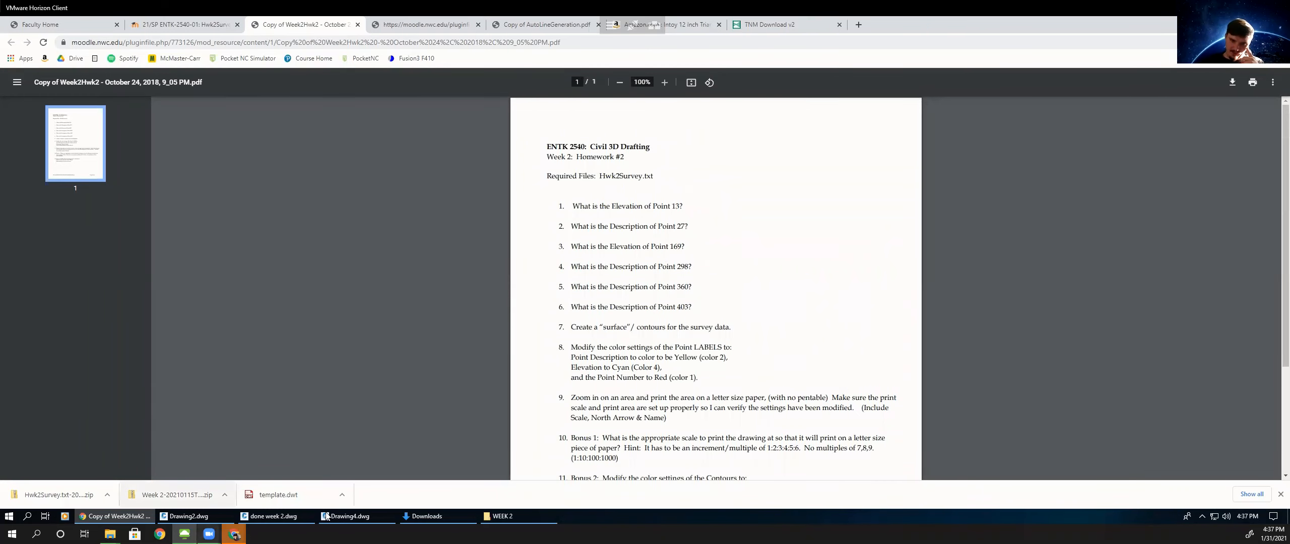
{"action": "mouse_move", "coordinate": [327, 516]}
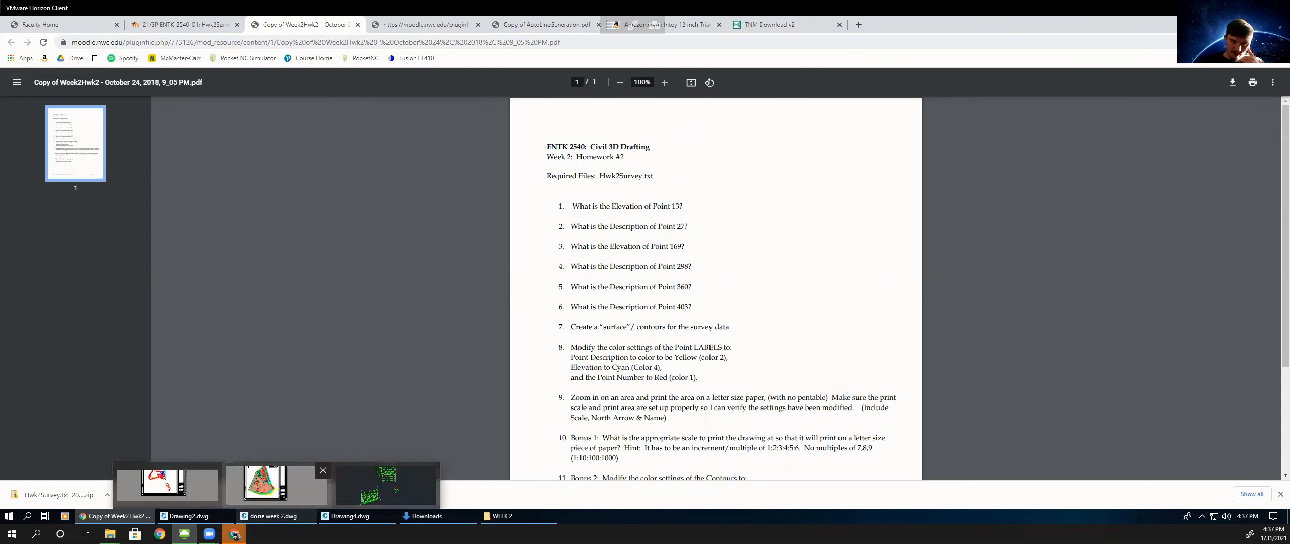
{"action": "left_click", "coordinate": [385, 484]}
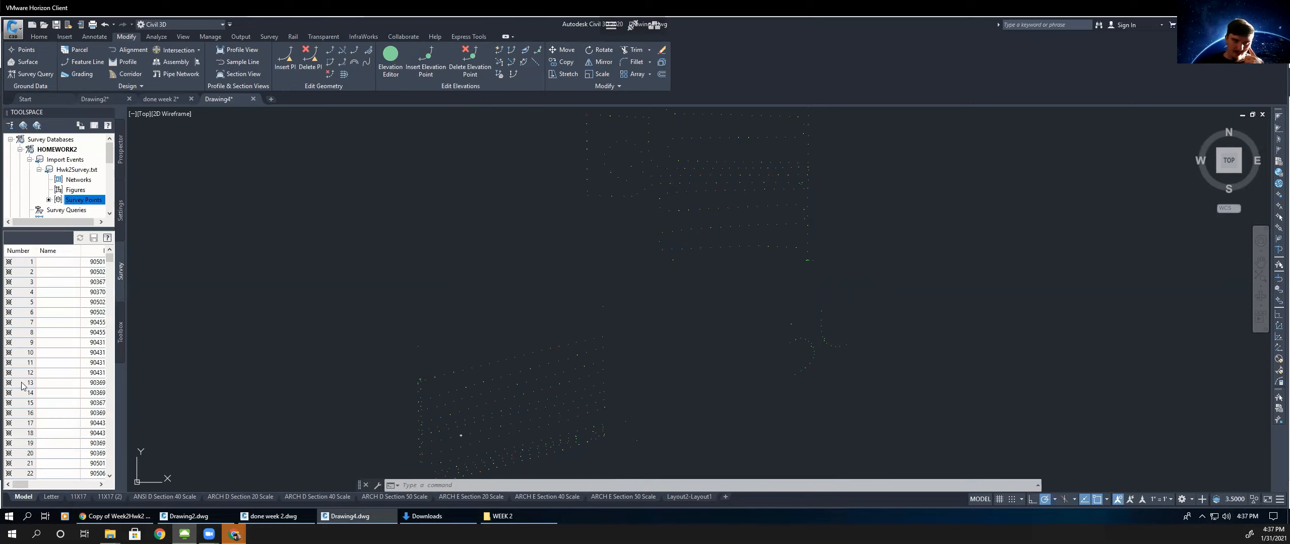
{"action": "left_click", "coordinate": [30, 384]}
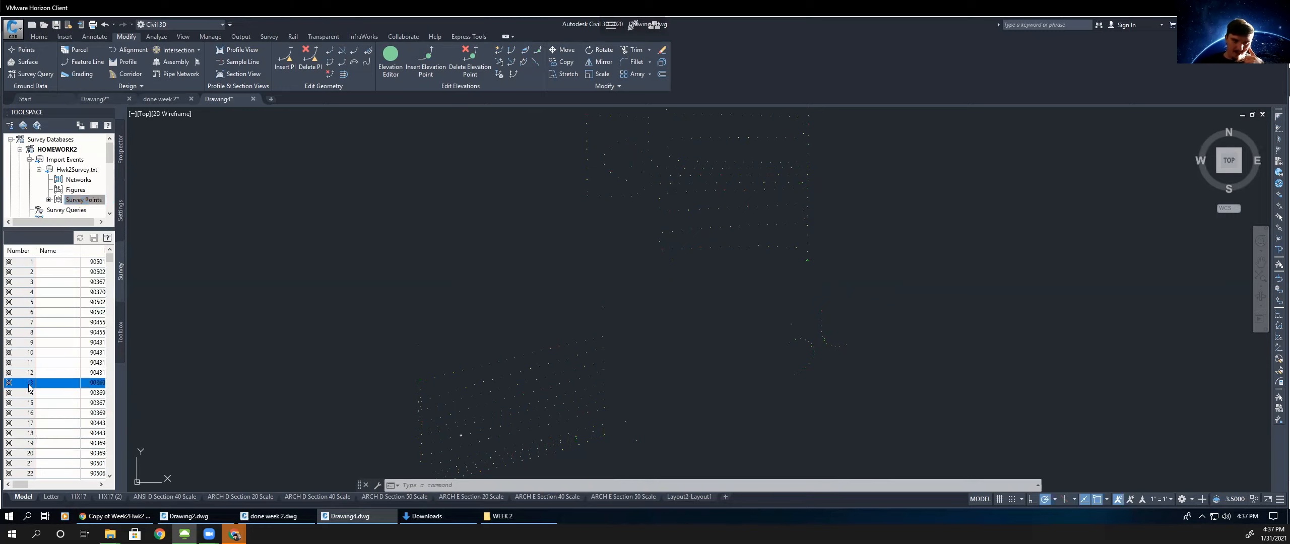
{"action": "left_click", "coordinate": [45, 484]}
{"action": "left_click", "coordinate": [45, 485]}
{"action": "left_click", "coordinate": [41, 383]}
{"action": "left_click", "coordinate": [43, 385]}
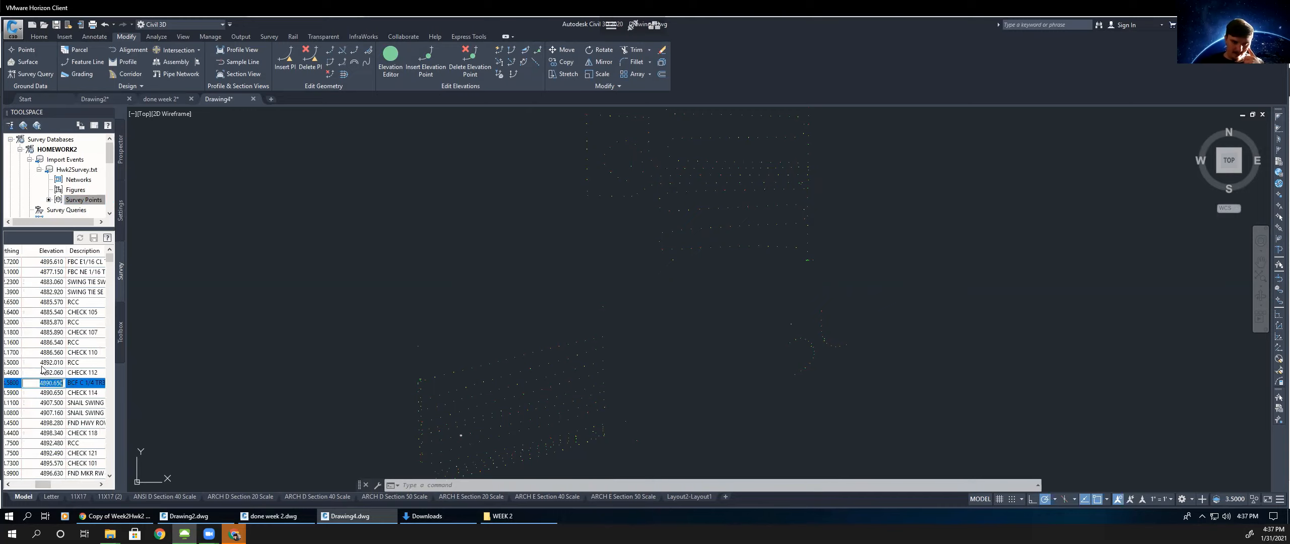
{"action": "scroll", "coordinate": [57, 385], "scroll_direction": "up", "scroll_amount": 2}
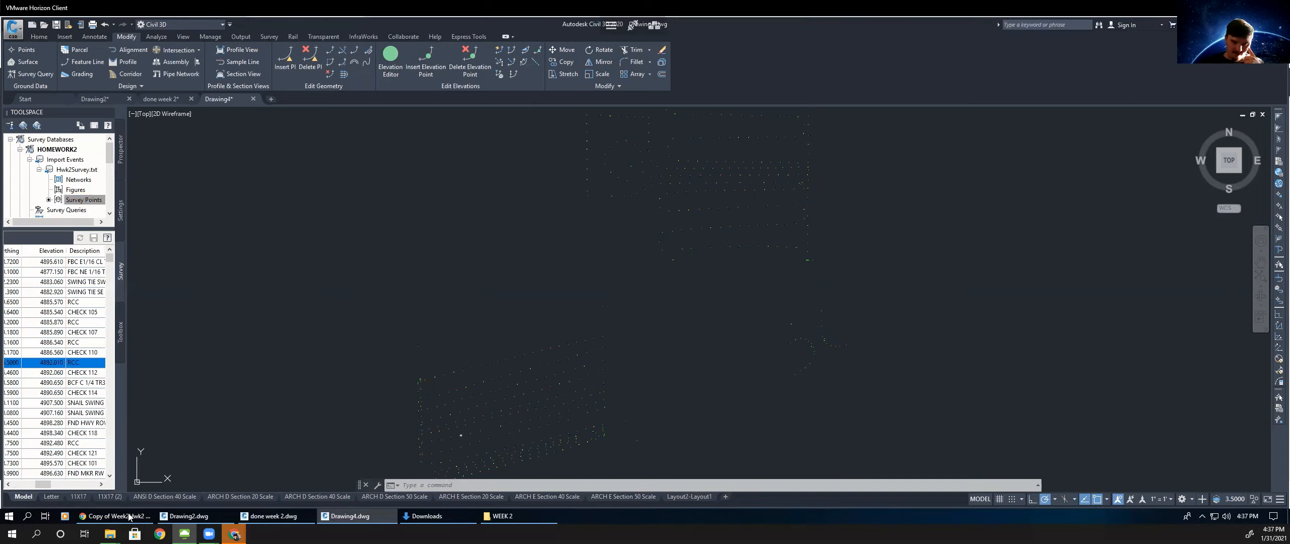
- Check the second question in the homework PDF and look up point 27's description in the Civil 3D survey point list
{"action": "left_click", "coordinate": [140, 518]}
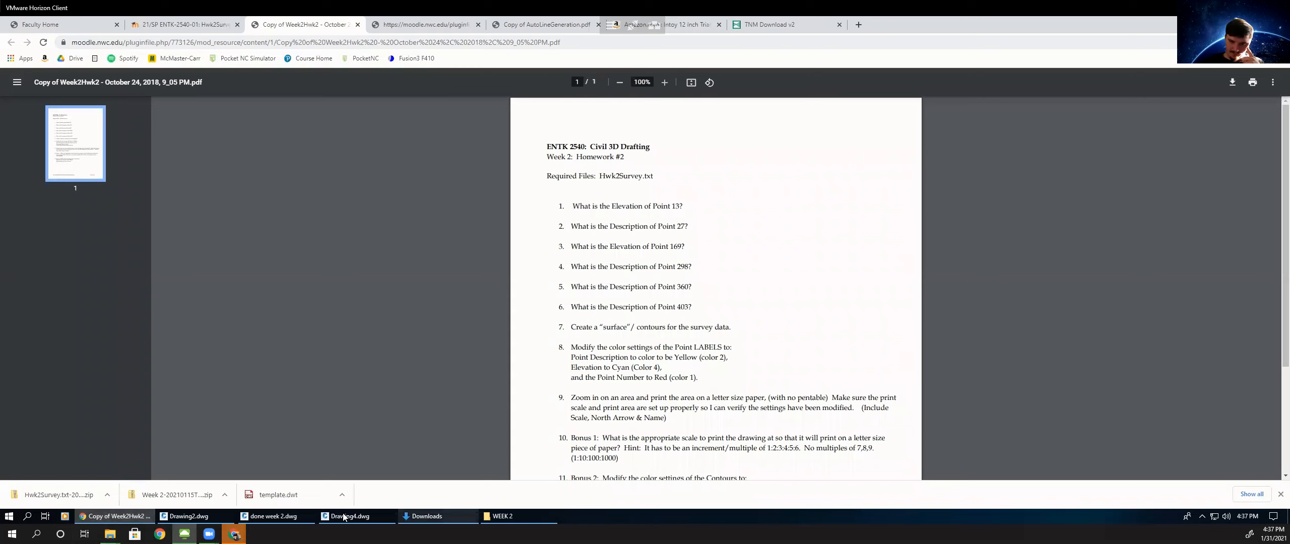
{"action": "mouse_move", "coordinate": [343, 521]}
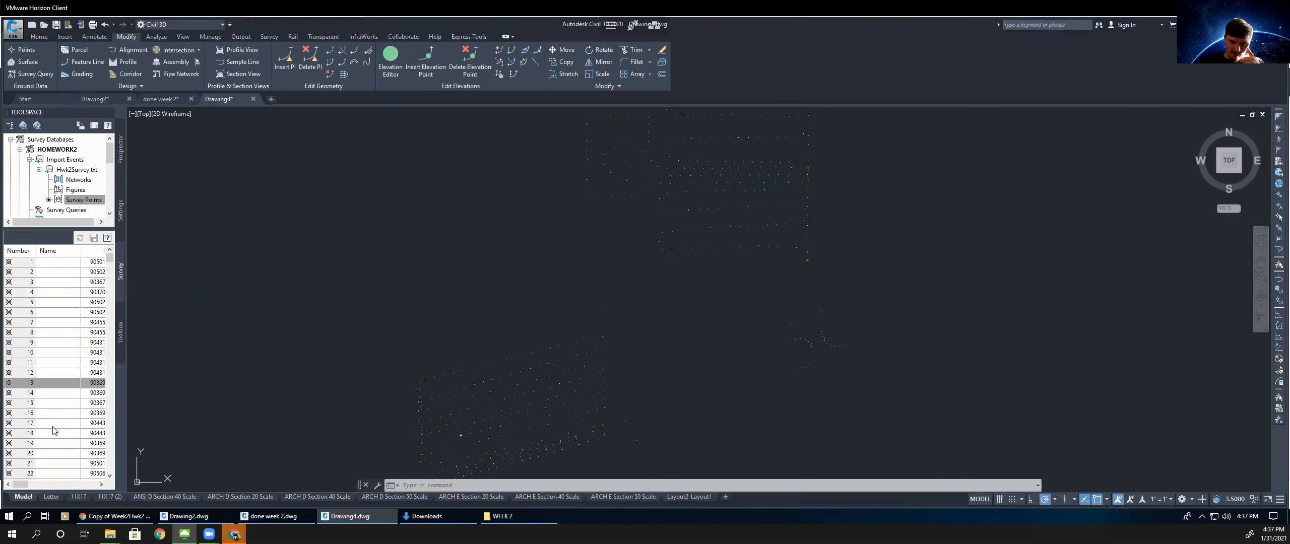
{"action": "scroll", "coordinate": [34, 434], "scroll_direction": "down", "scroll_amount": 3}
{"action": "left_click_drag", "start_coordinate": [90, 488], "coordinate": [53, 473]}
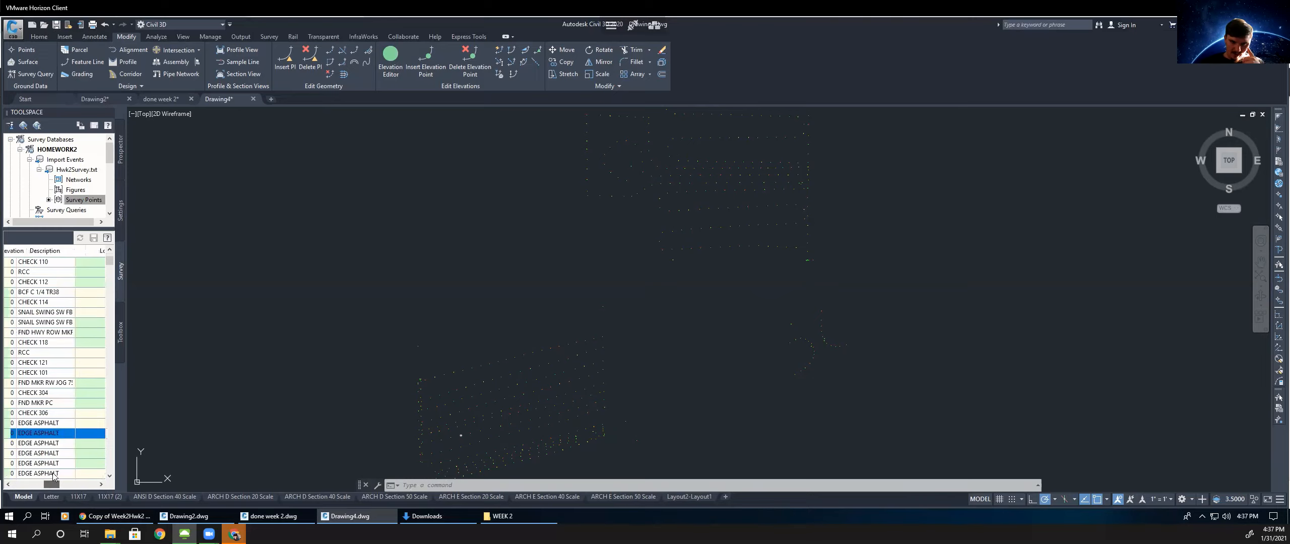
{"action": "left_click", "coordinate": [62, 433]}
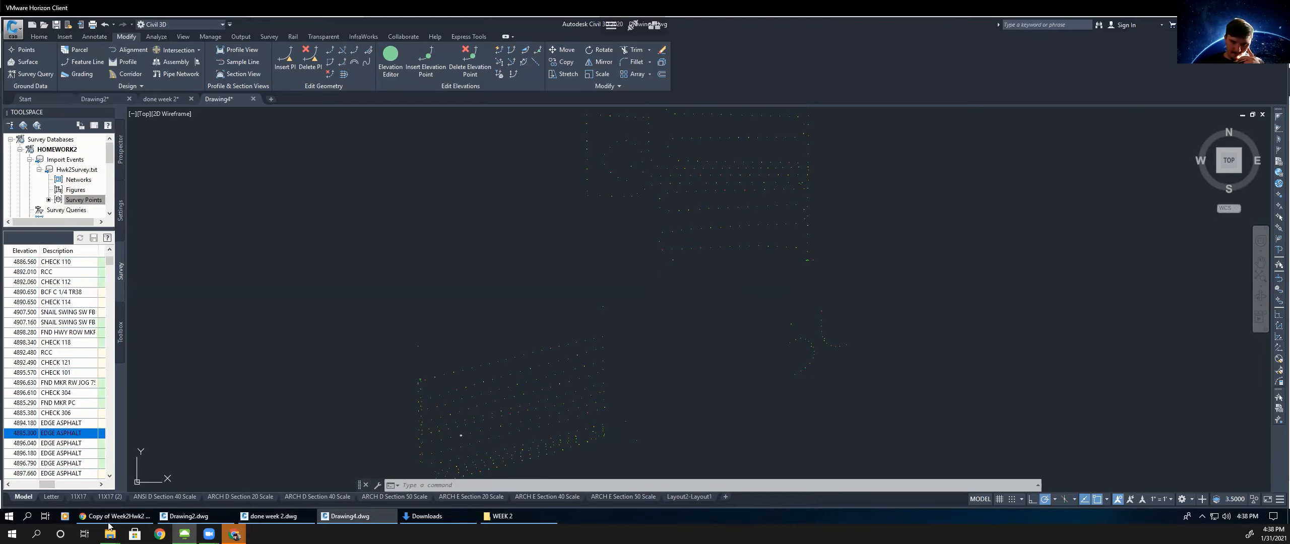
- Return to the Homework 2 PDF in the browser and review the task about creating a surface and contours
{"action": "left_click", "coordinate": [127, 518]}
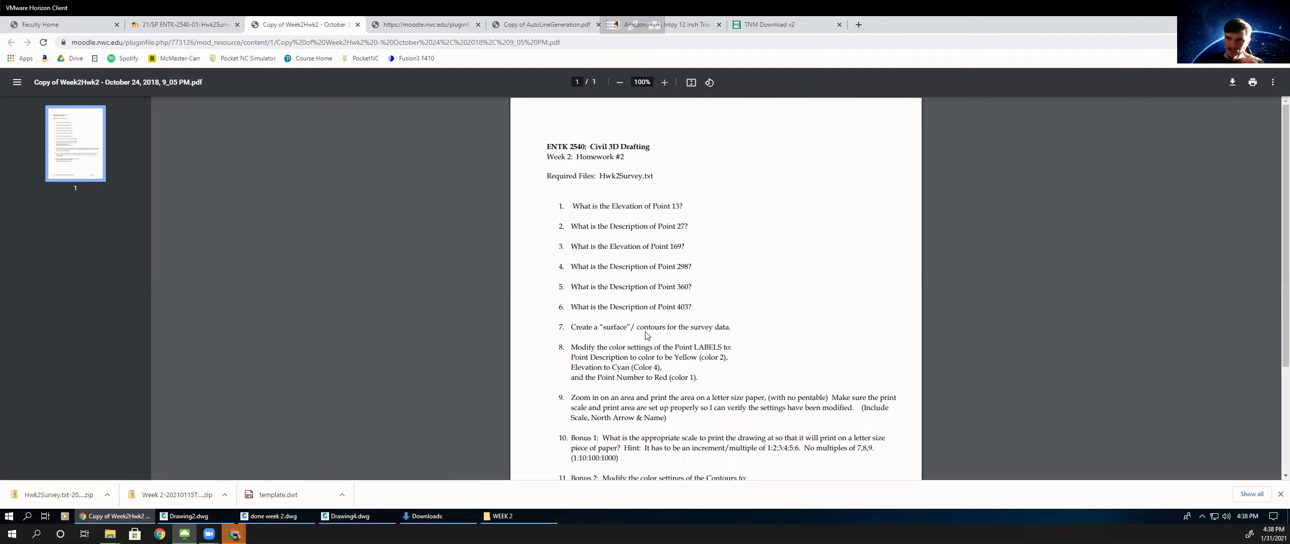
{"action": "left_click_drag", "start_coordinate": [669, 326], "coordinate": [706, 331]}
{"action": "left_click", "coordinate": [707, 331]}
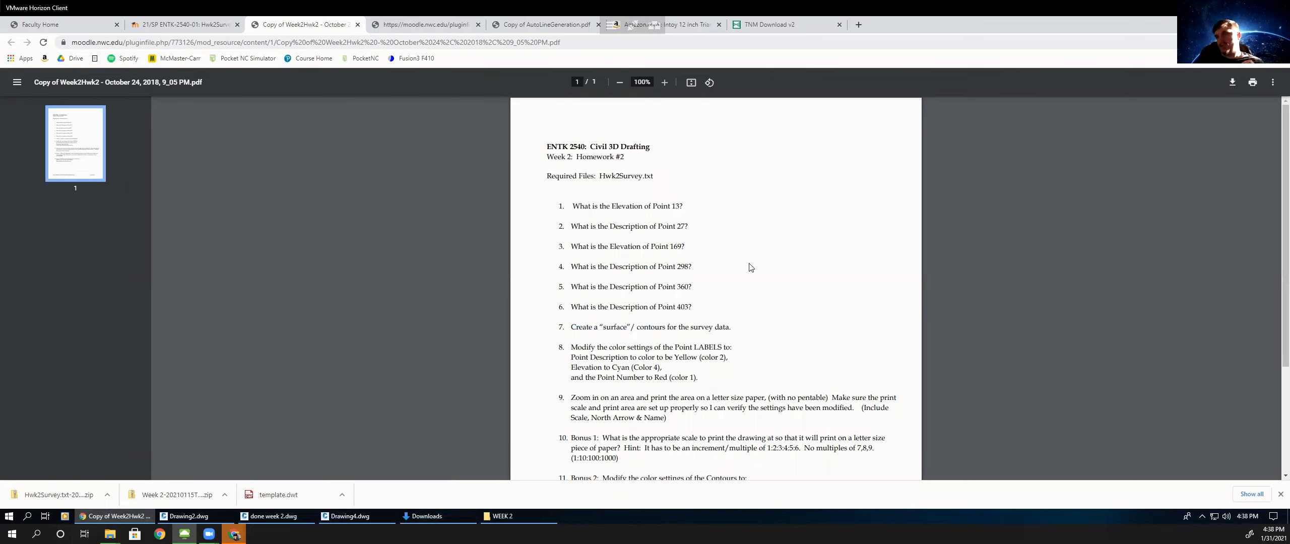
- Switch to Drawing4 in Civil 3D and start a new TIN surface named EG from the drawing's surface collection
{"action": "left_click", "coordinate": [351, 516]}
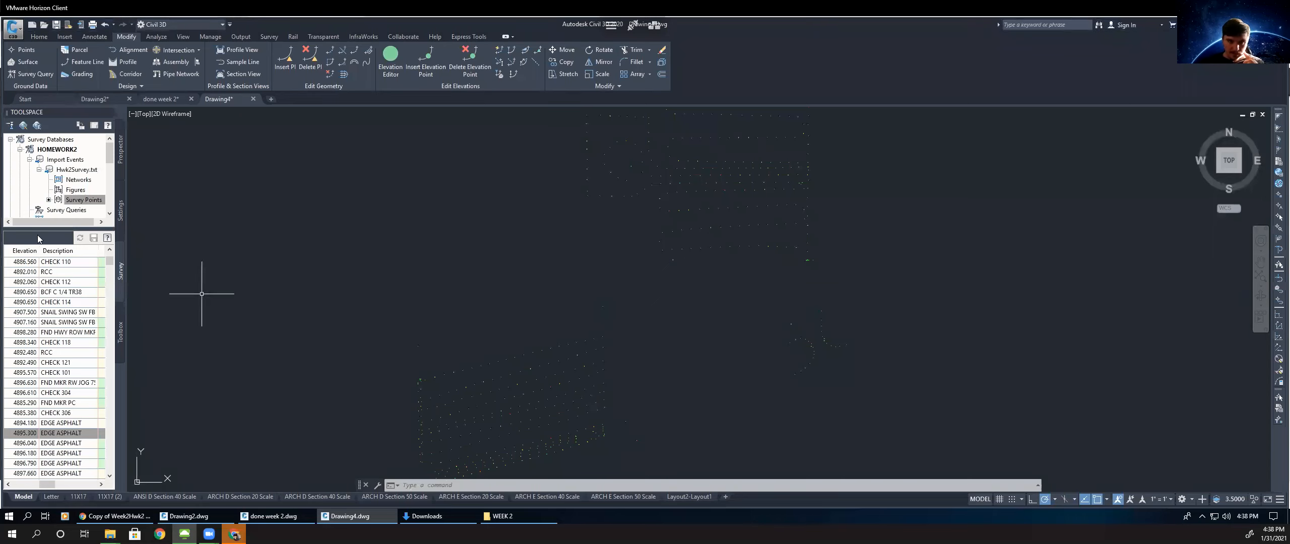
{"action": "mouse_move", "coordinate": [50, 230]}
{"action": "left_mouse_down"}
{"action": "mouse_move", "coordinate": [42, 382]}
{"action": "mouse_move", "coordinate": [59, 418]}
{"action": "left_mouse_up"}
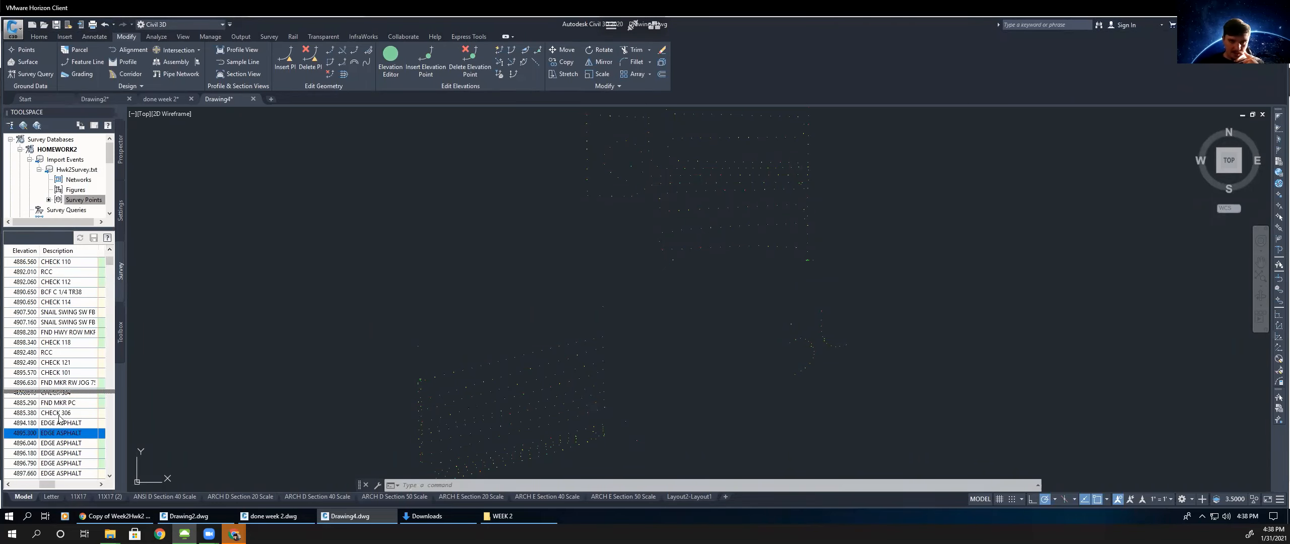
{"action": "left_click", "coordinate": [119, 151]}
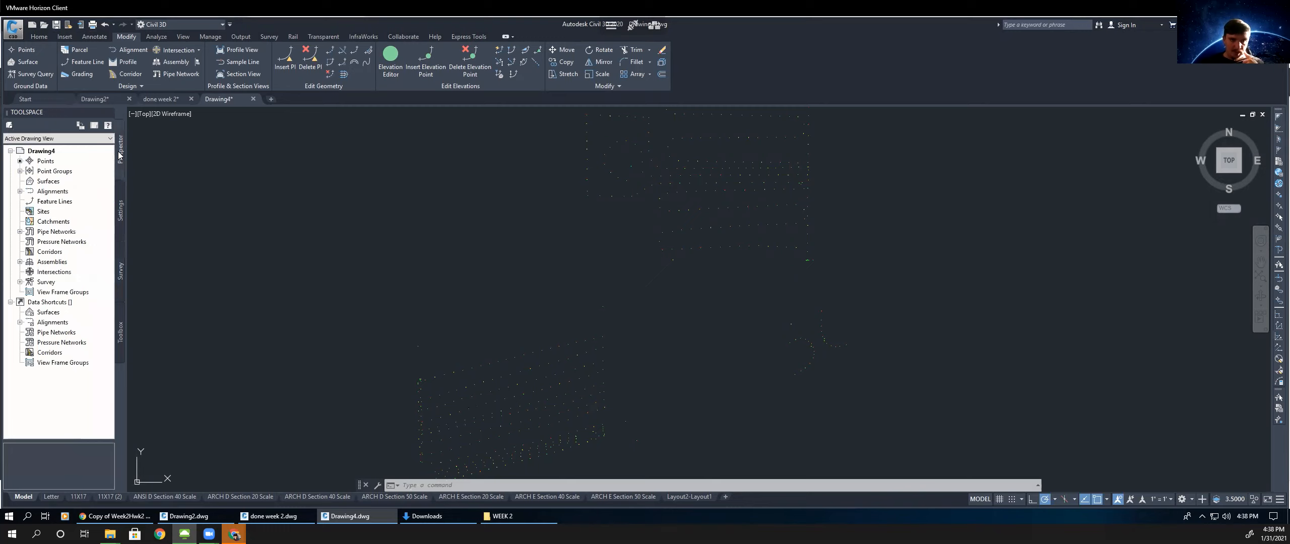
{"action": "right_click", "coordinate": [46, 184]}
{"action": "left_click", "coordinate": [76, 197]}
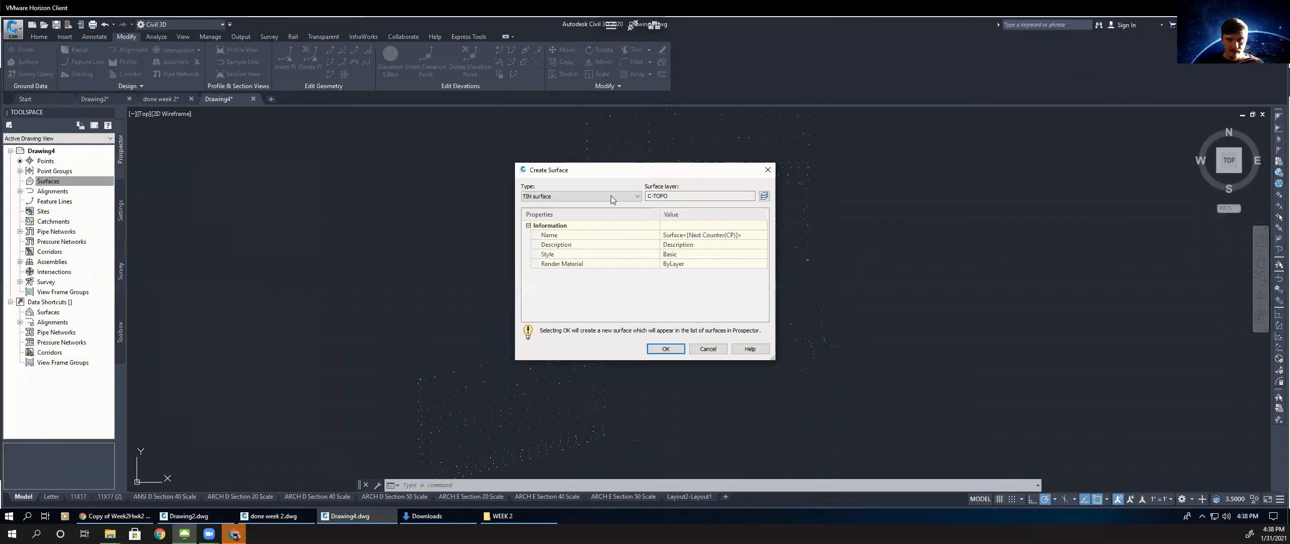
{"action": "left_click_drag", "start_coordinate": [679, 195], "coordinate": [612, 209]}
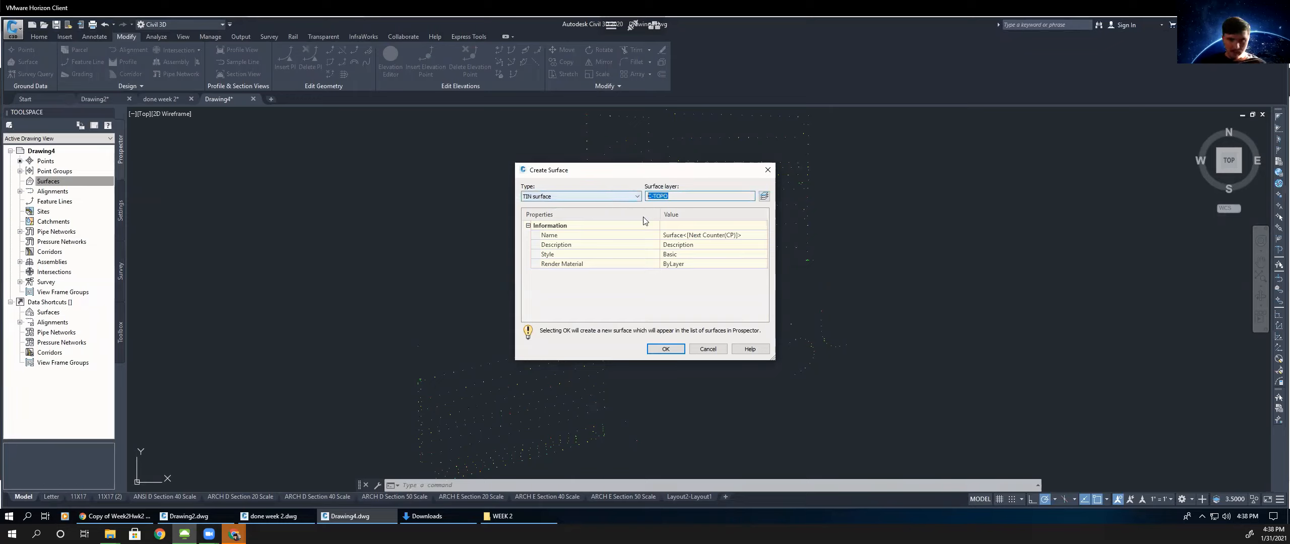
{"action": "left_click", "coordinate": [723, 235]}
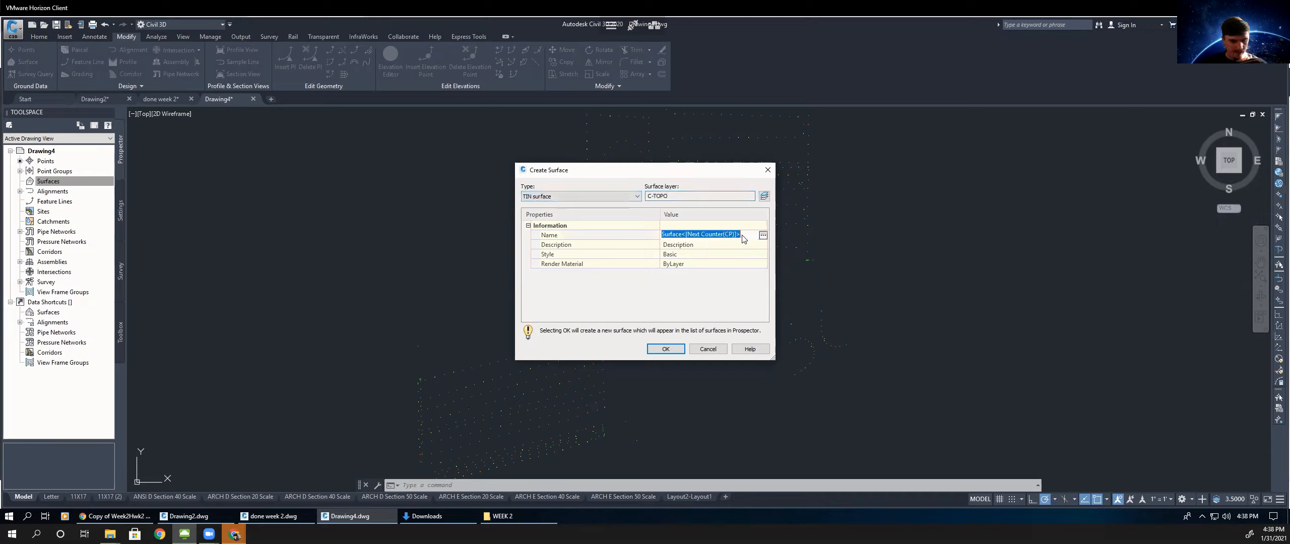
{"action": "type", "text": "EG"}
{"action": "key", "text": "Return"}
{"action": "left_click", "coordinate": [726, 257]}
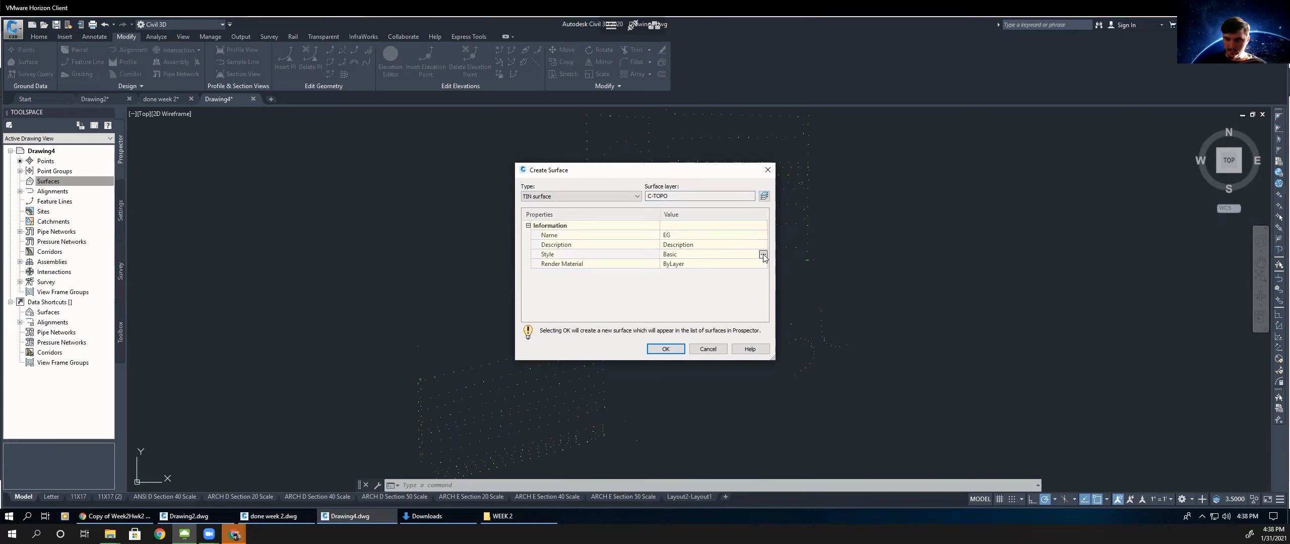
- Check the homework PDF for the required contour intervals and colors, then return to the surface creation in Drawing4
{"action": "left_click", "coordinate": [121, 516]}
{"action": "scroll", "coordinate": [605, 345], "scroll_direction": "down", "scroll_amount": 2}
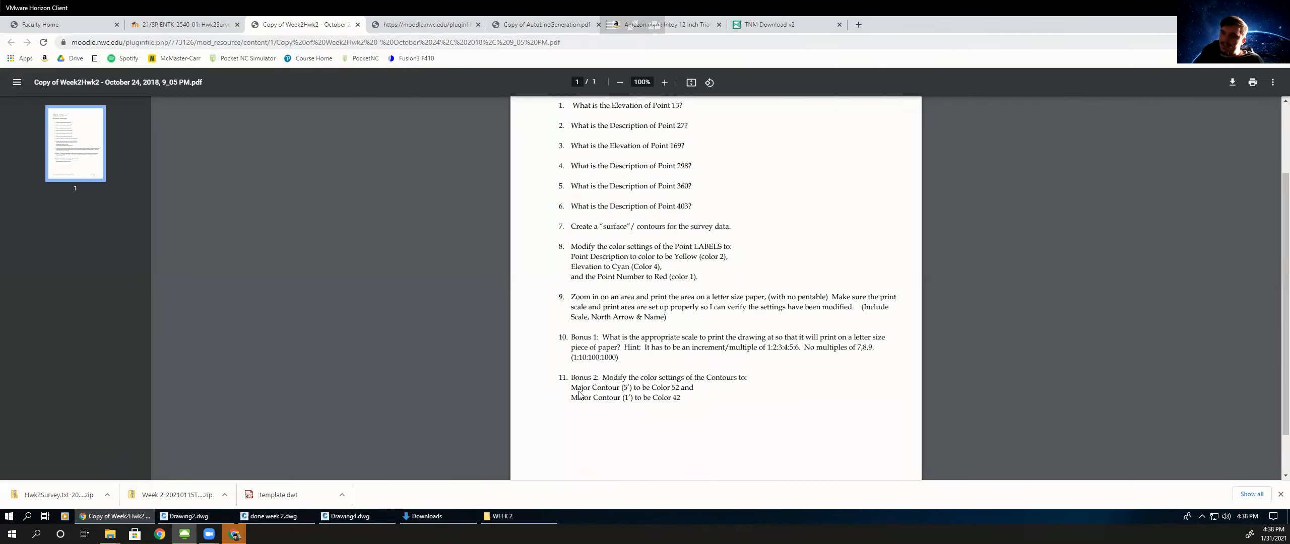
{"action": "left_click_drag", "start_coordinate": [570, 387], "coordinate": [634, 389]}
{"action": "left_click", "coordinate": [655, 392]}
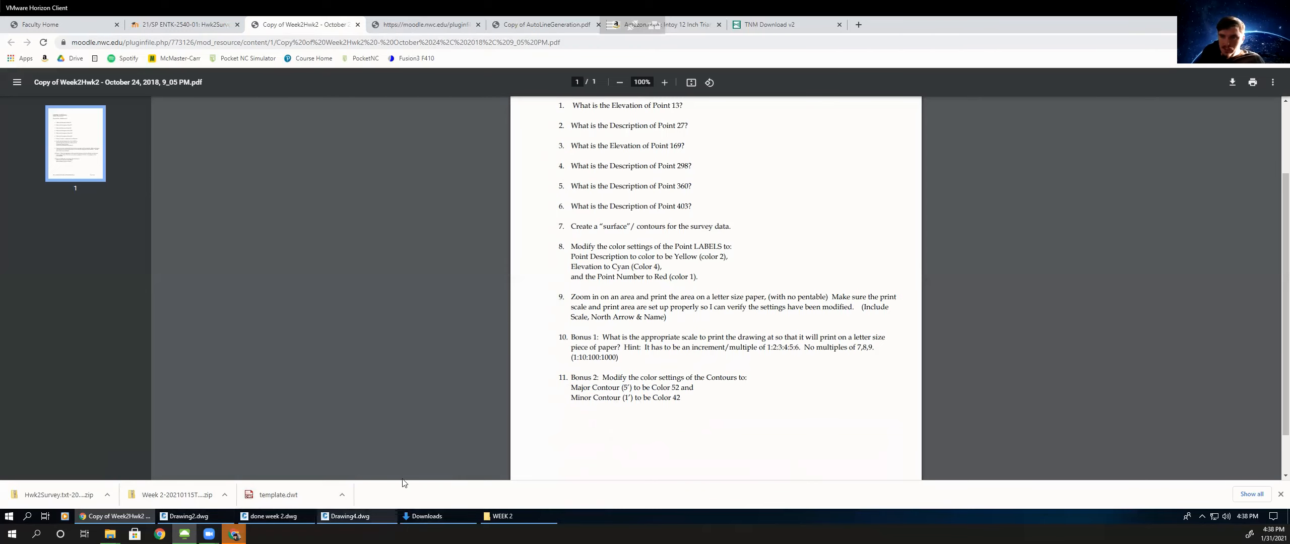
{"action": "left_click", "coordinate": [383, 516]}
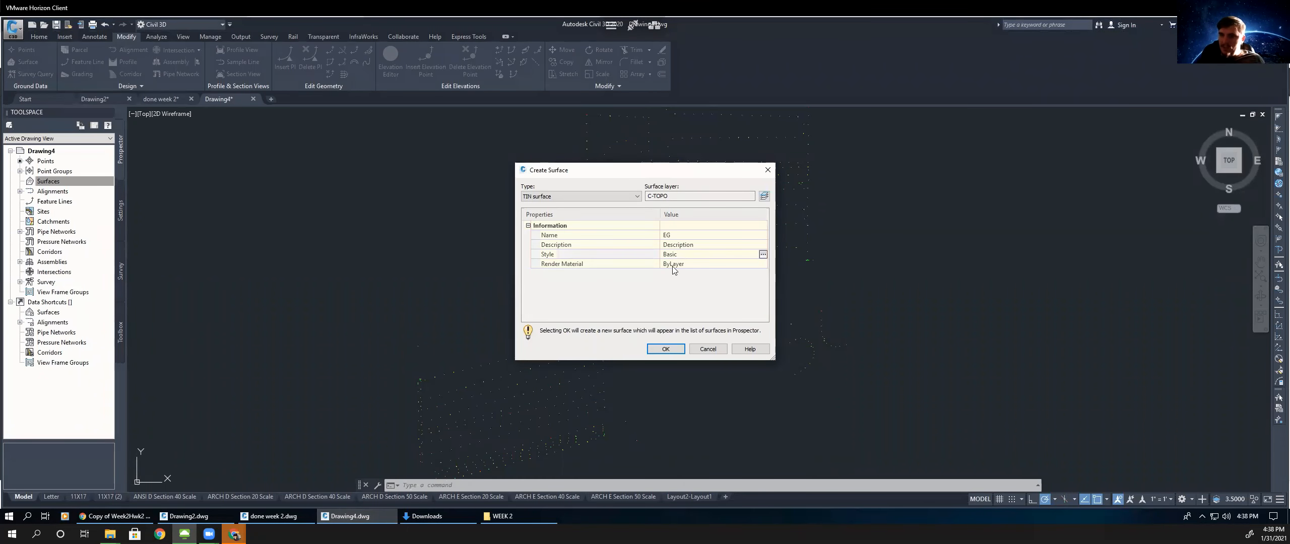
- Select Contours 1' and 5' (Design) as the style for the EG surface
{"action": "double_click", "coordinate": [664, 256]}
{"action": "left_click", "coordinate": [664, 262]}
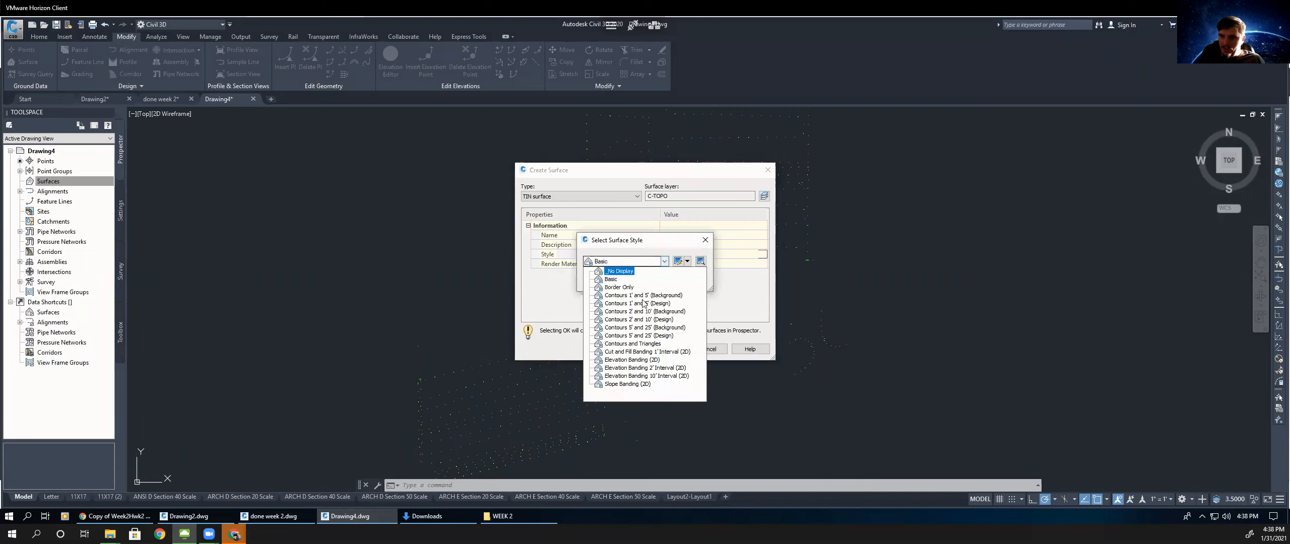
{"action": "key", "text": "Up"}
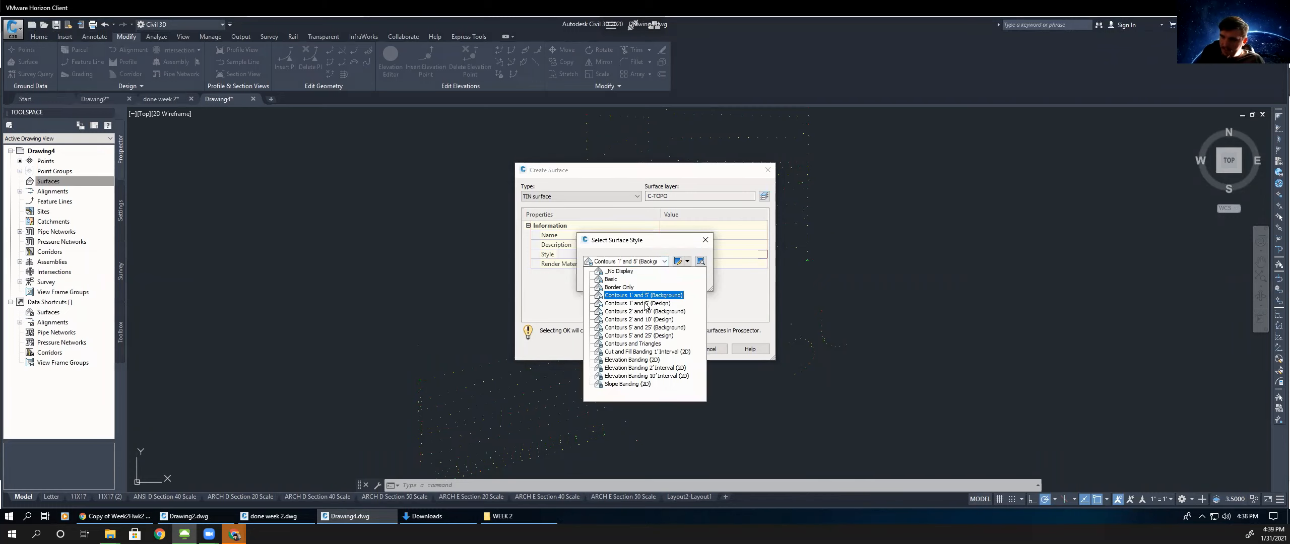
{"action": "key", "text": "Down"}
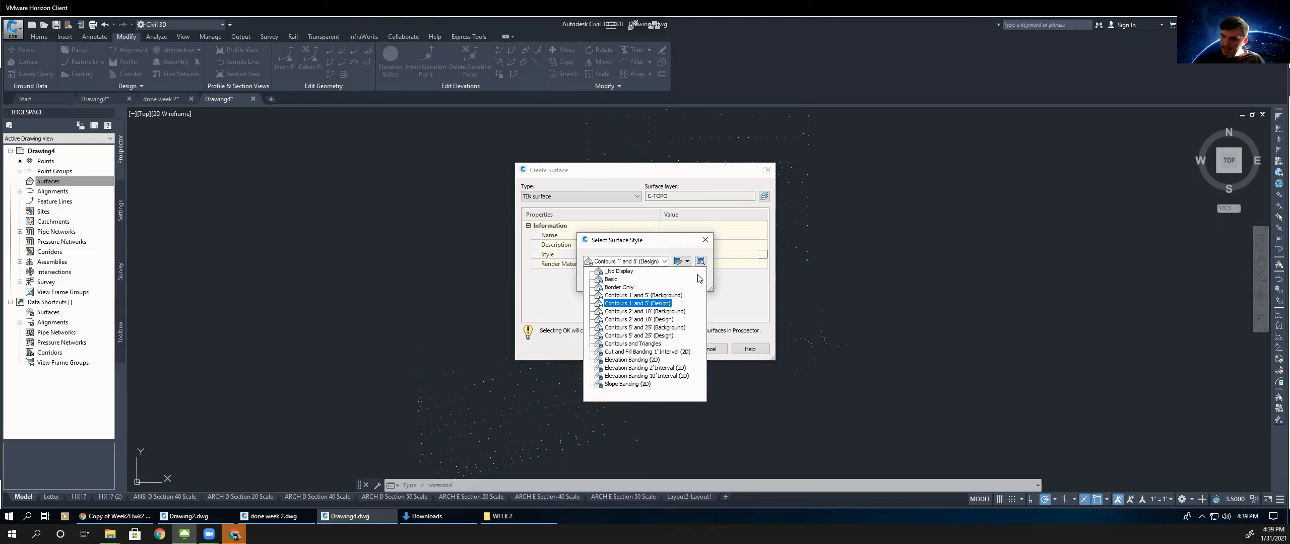
- Edit the selected surface style's plan display, setting the major contour color to 52 and the minor contour color to 42
{"action": "left_click", "coordinate": [686, 261]}
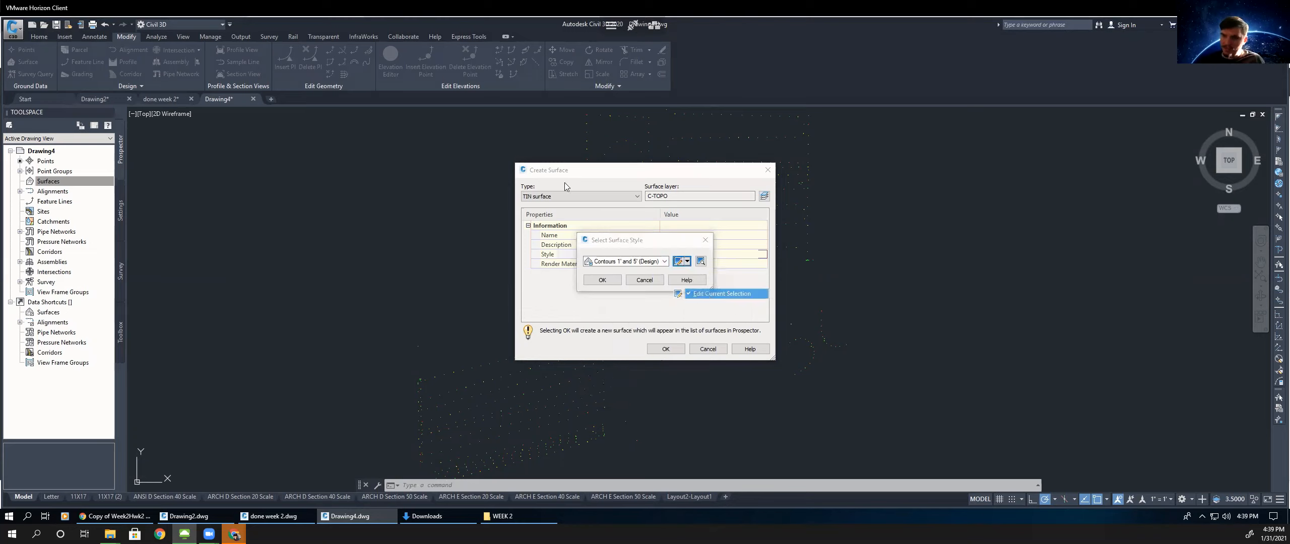
{"action": "left_click", "coordinate": [707, 294]}
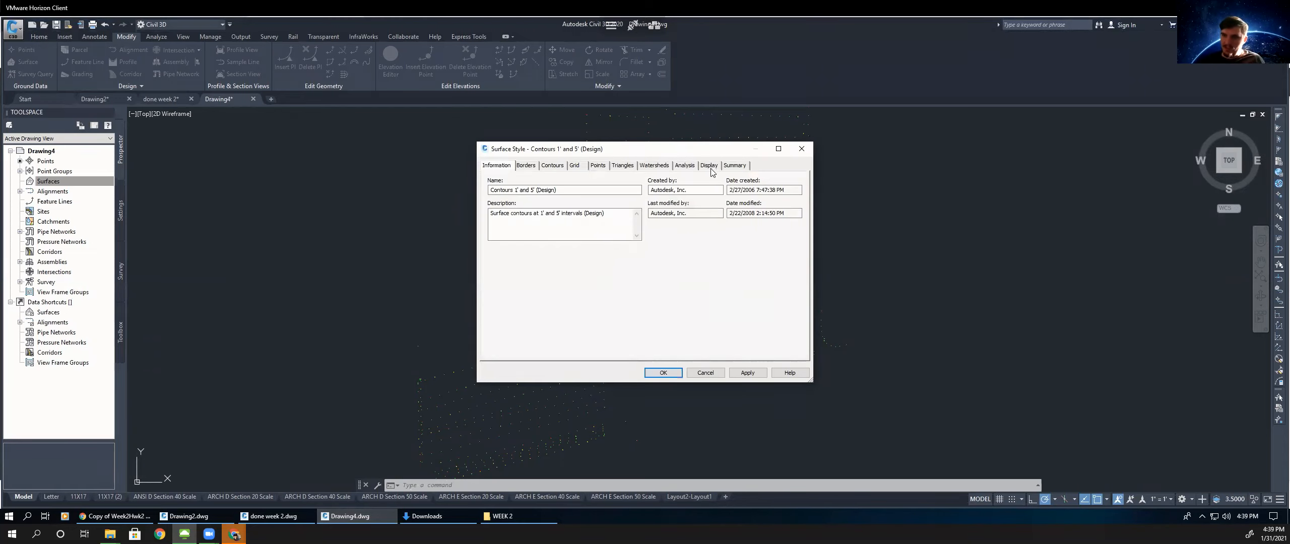
{"action": "left_click", "coordinate": [708, 166]}
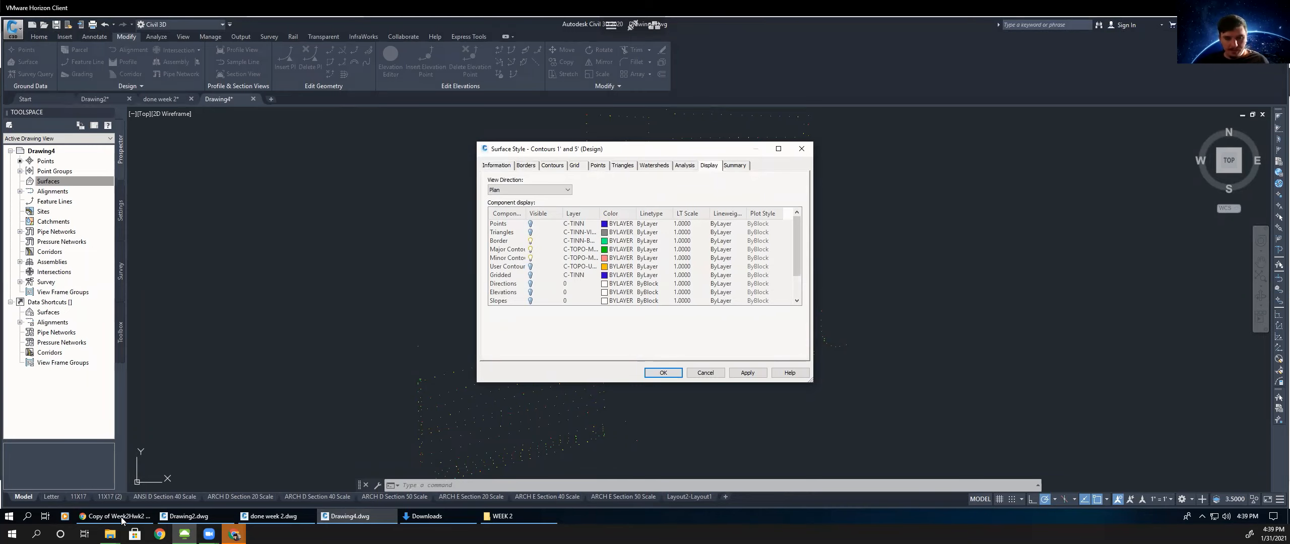
{"action": "key", "text": "alt+Tab"}
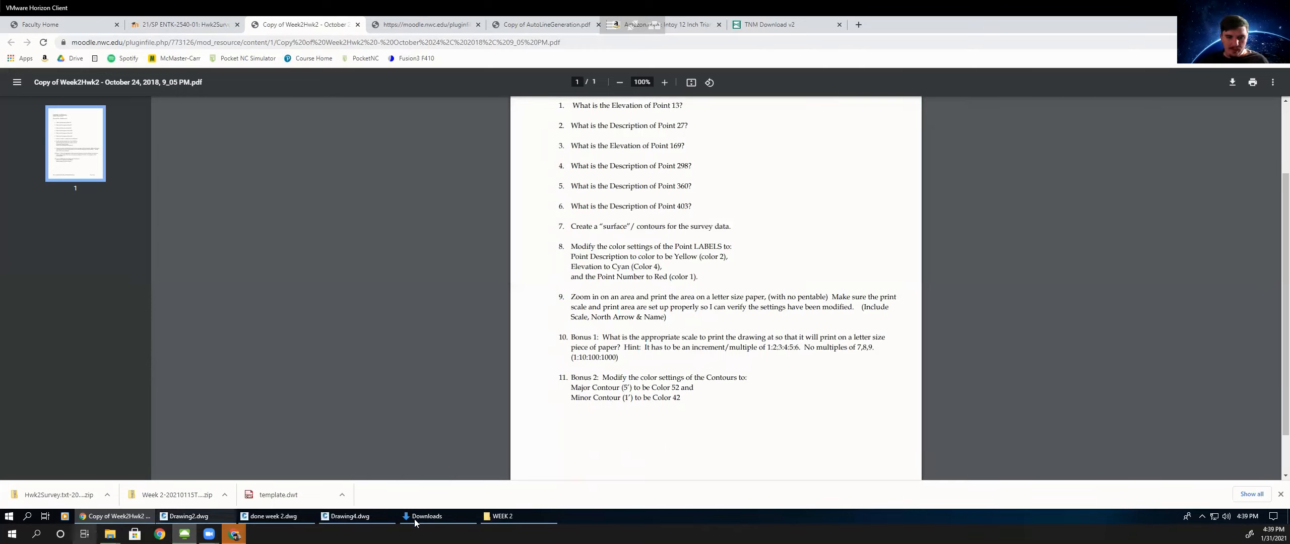
{"action": "left_click", "coordinate": [352, 515]}
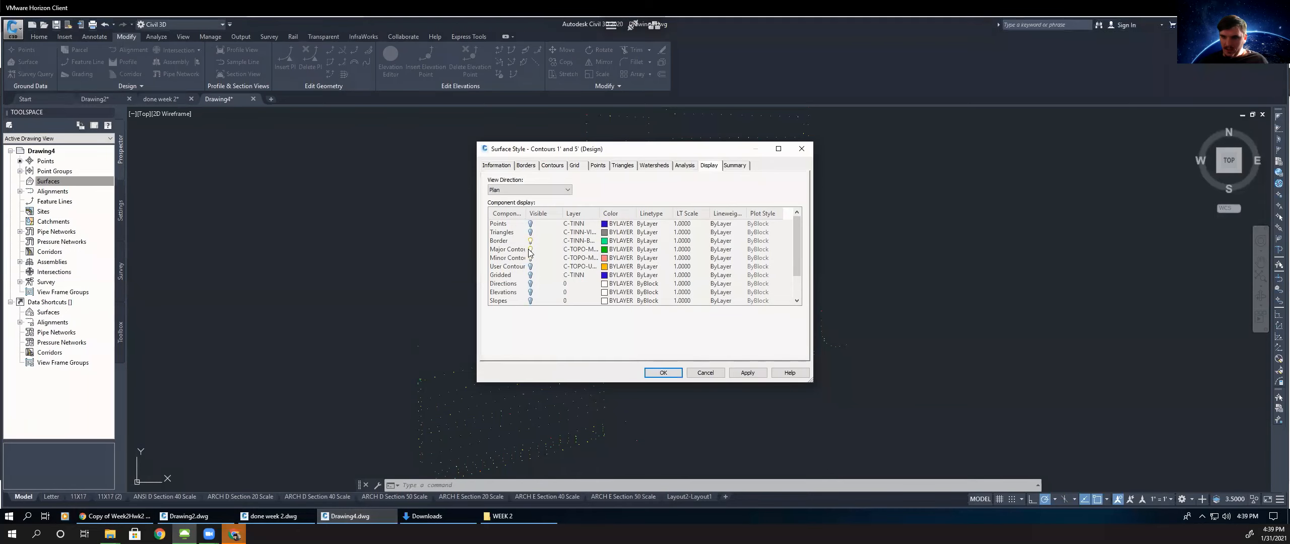
{"action": "left_click", "coordinate": [605, 251]}
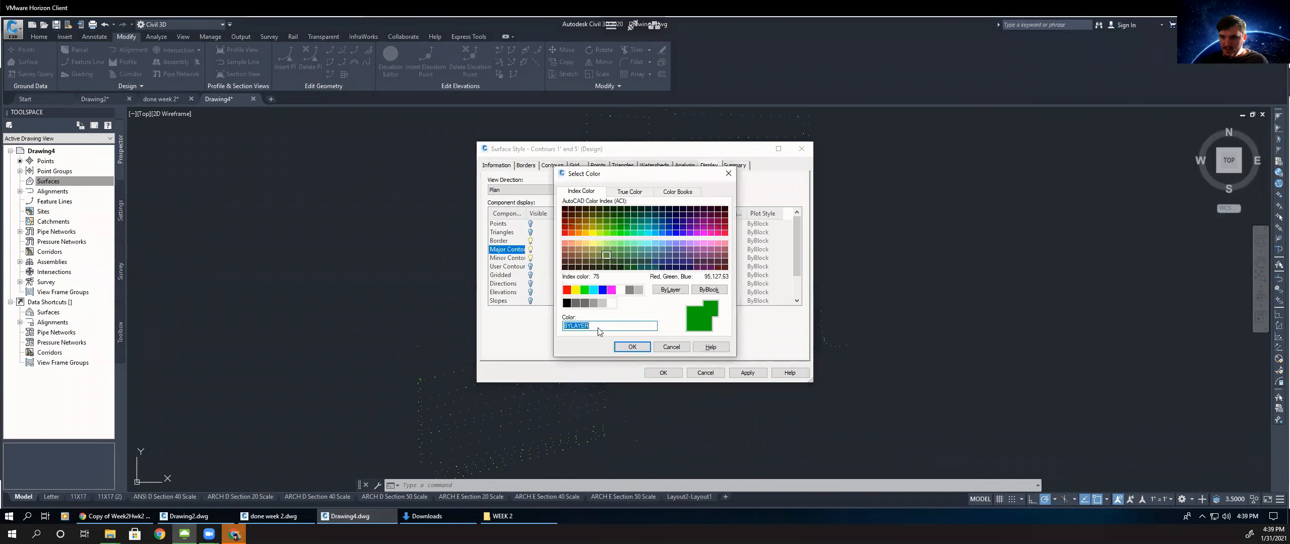
{"action": "type", "text": "52"}
{"action": "key", "text": "Return"}
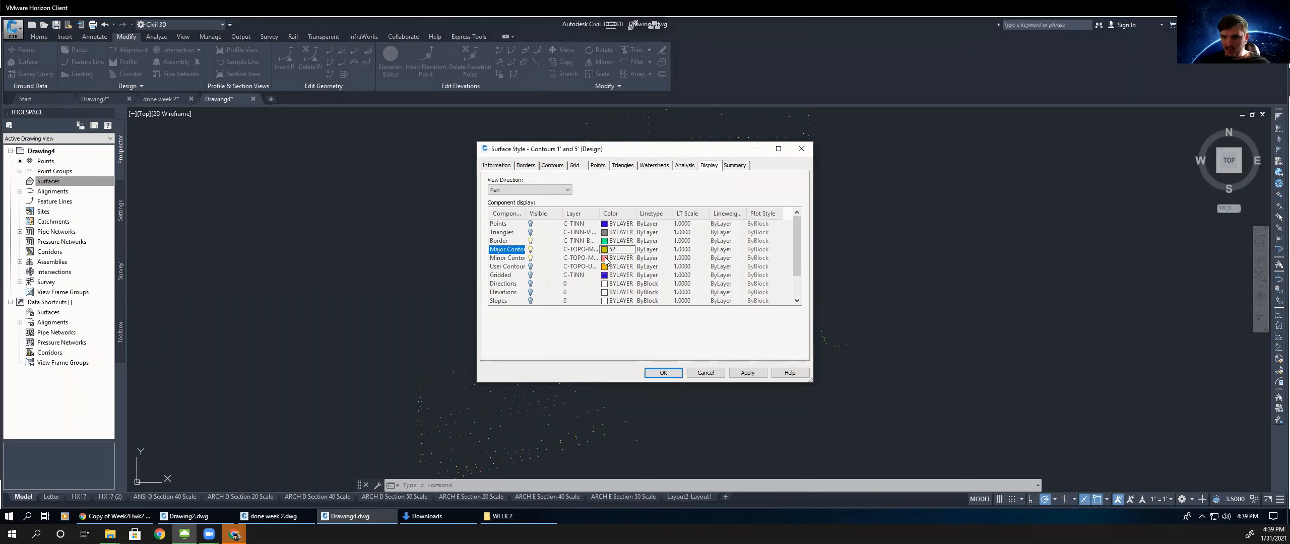
{"action": "left_click", "coordinate": [603, 260]}
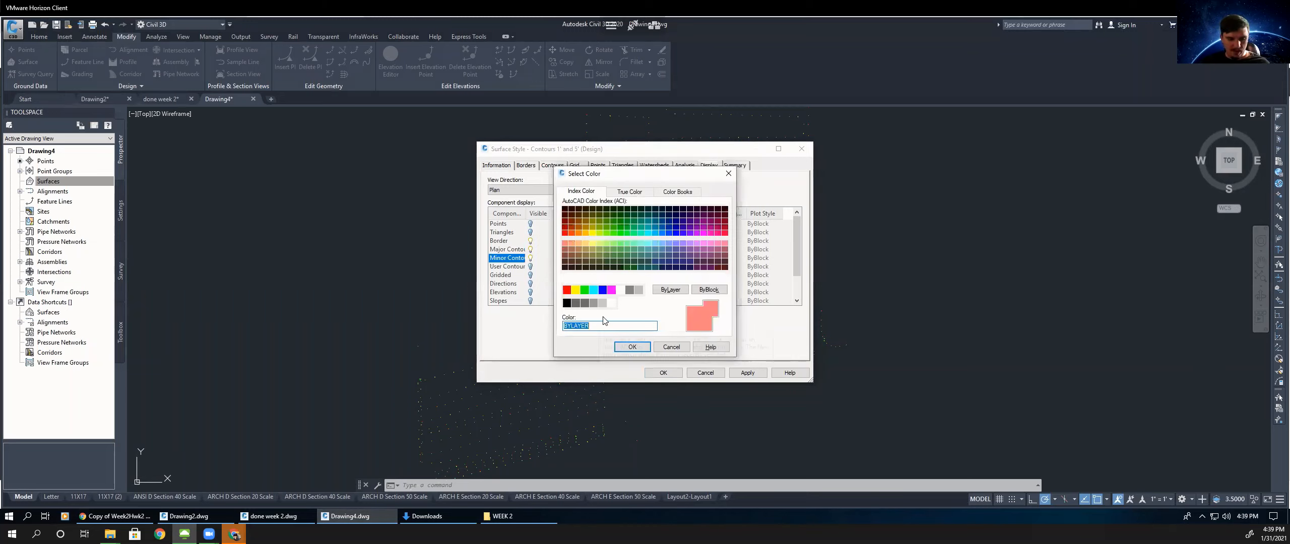
{"action": "type", "text": "42"}
{"action": "key", "text": "Return"}
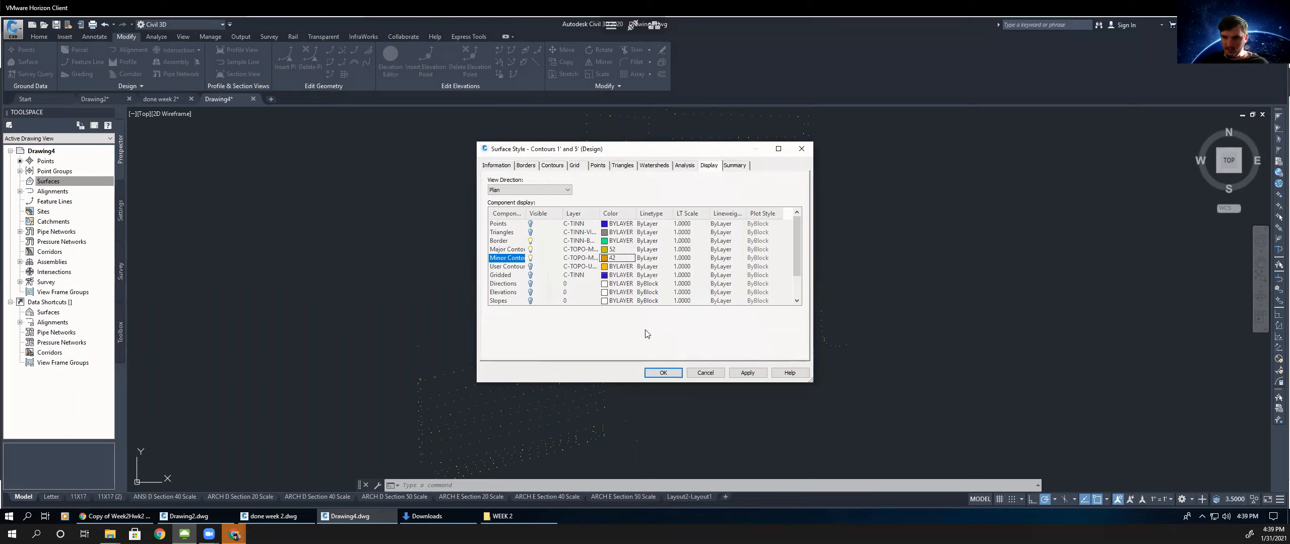
- Accept the edited contour style and create the EG surface
{"action": "left_click", "coordinate": [671, 378]}
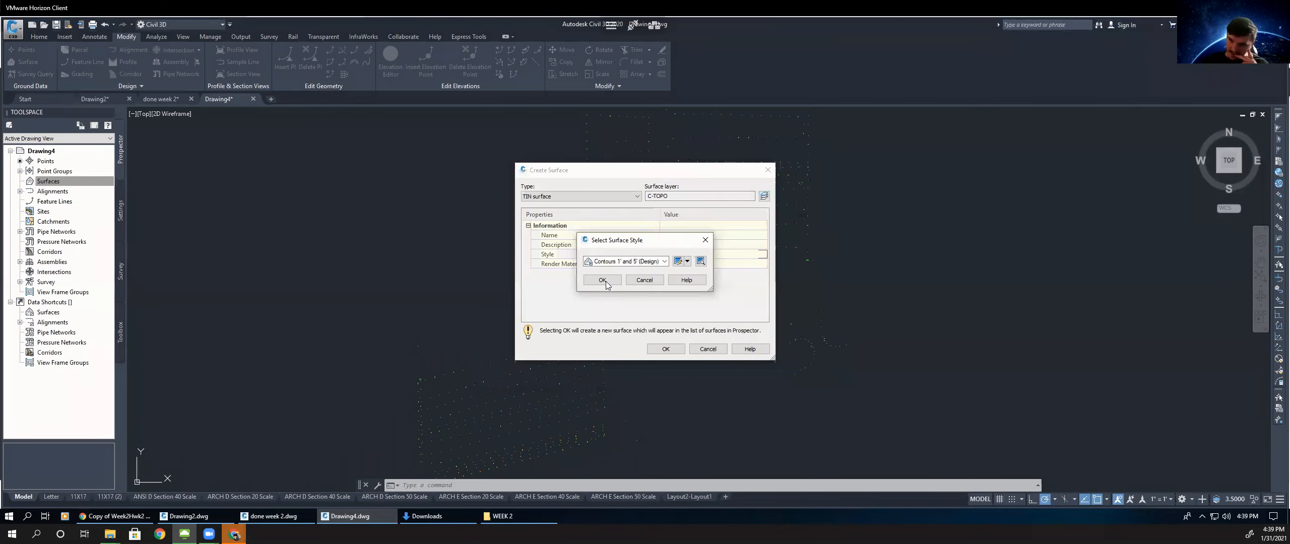
{"action": "left_click", "coordinate": [611, 277]}
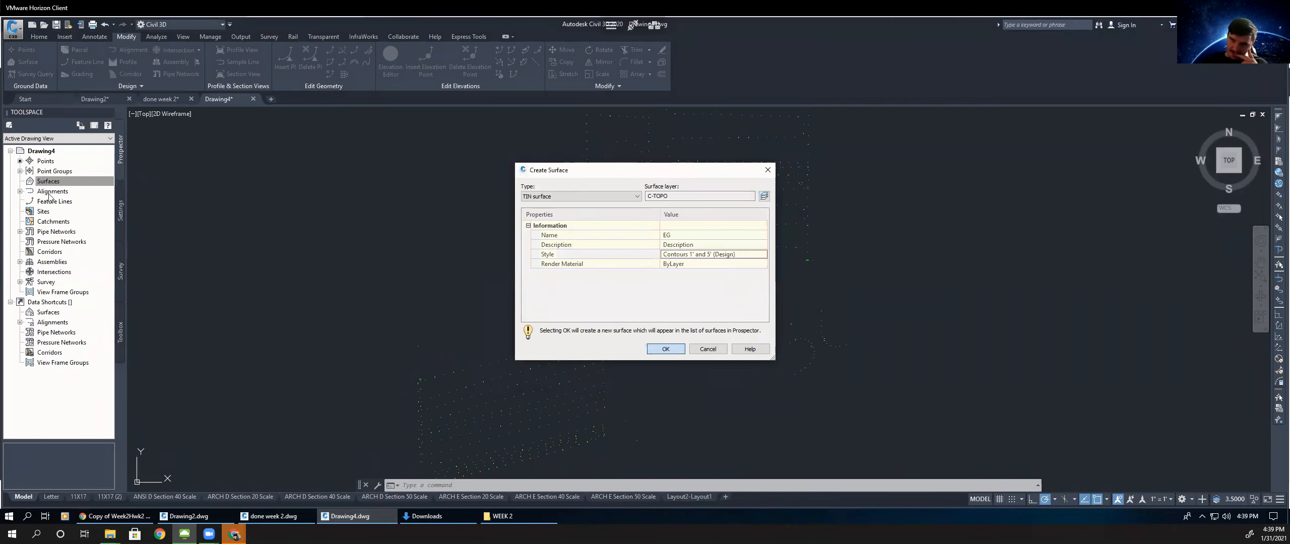
{"action": "key", "text": "Return"}
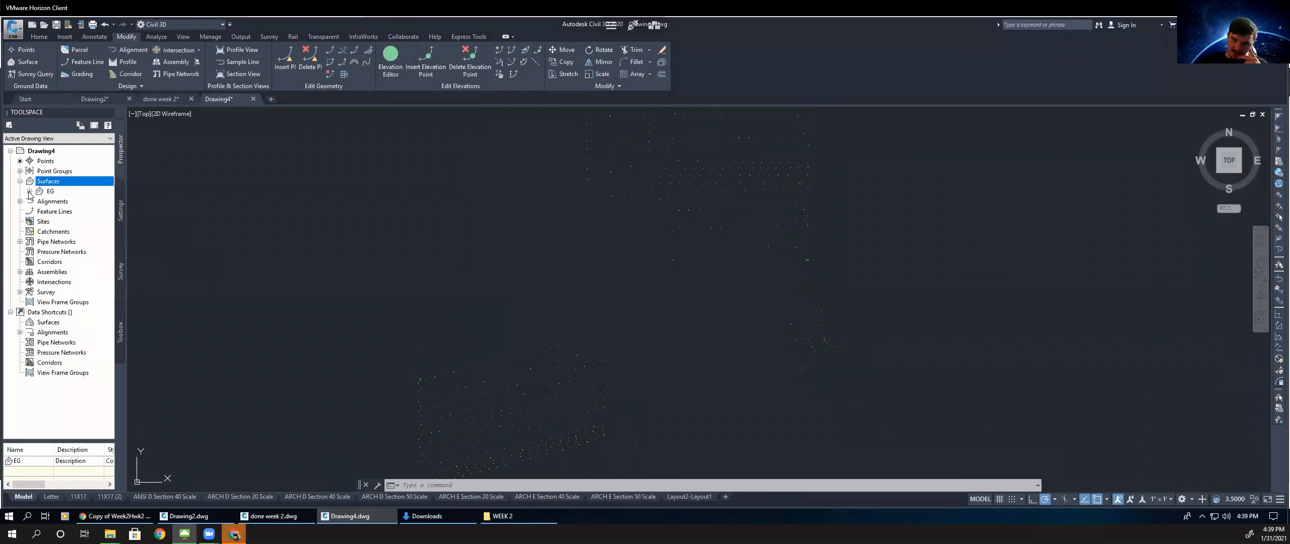
- Add the _All Points point group to the EG surface definition
{"action": "left_click", "coordinate": [30, 191]}
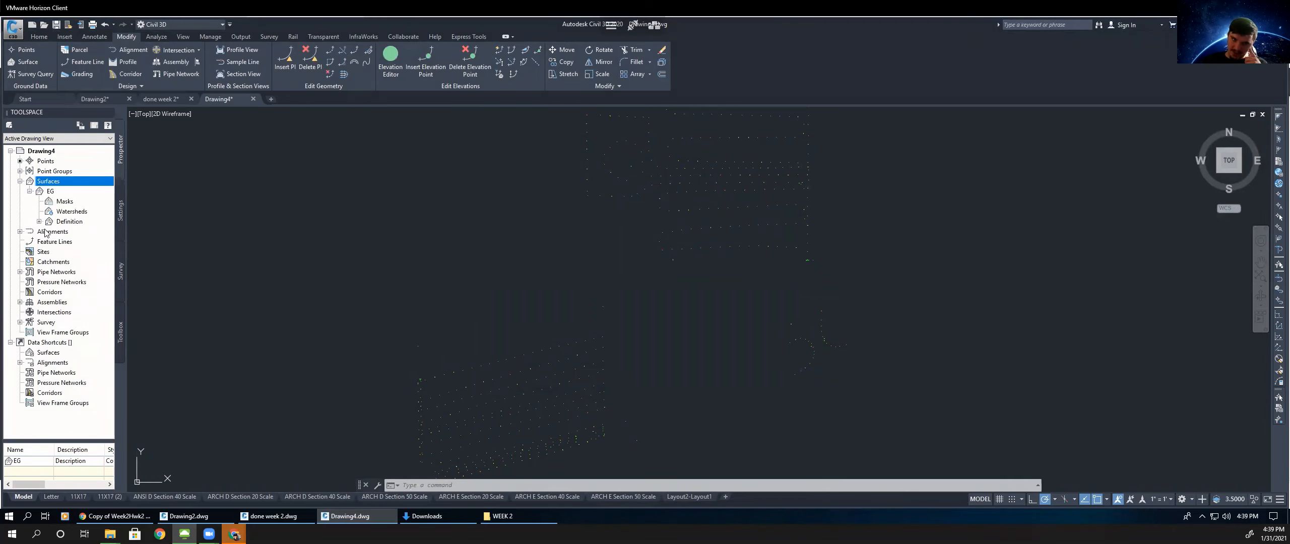
{"action": "double_click", "coordinate": [70, 222]}
{"action": "left_click", "coordinate": [74, 303]}
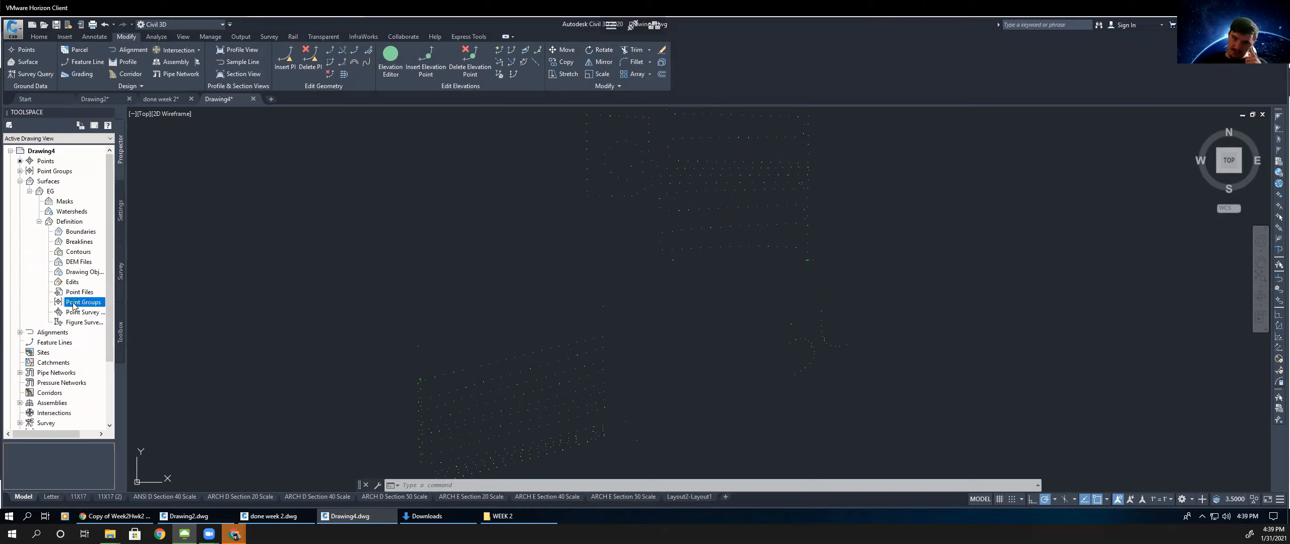
{"action": "right_click", "coordinate": [102, 303]}
{"action": "left_click", "coordinate": [102, 310]}
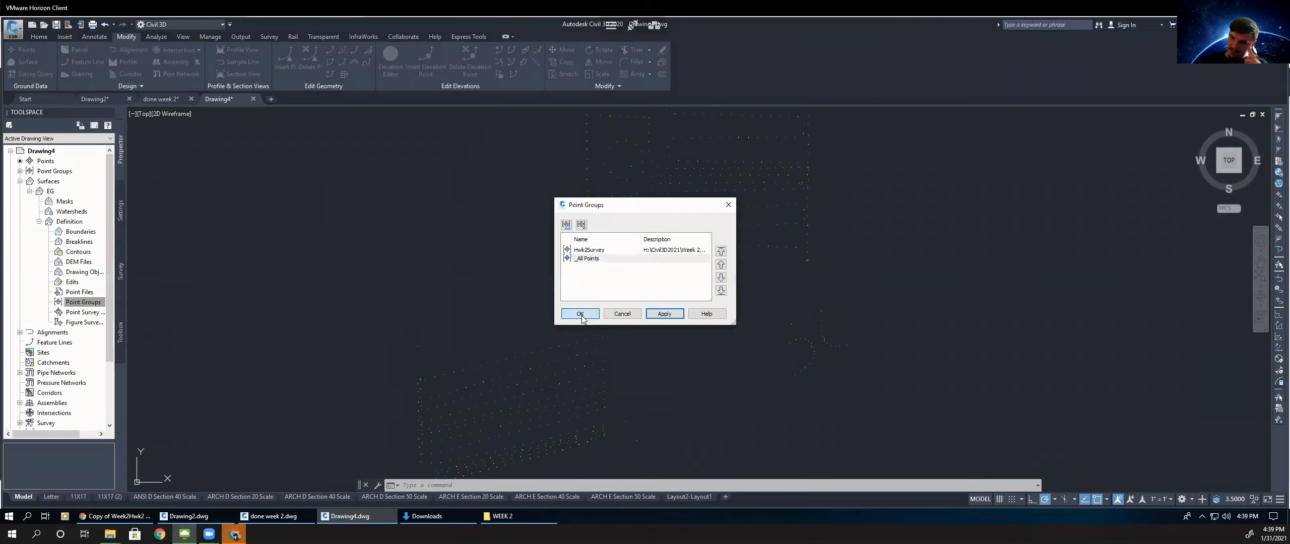
{"action": "left_click", "coordinate": [583, 316]}
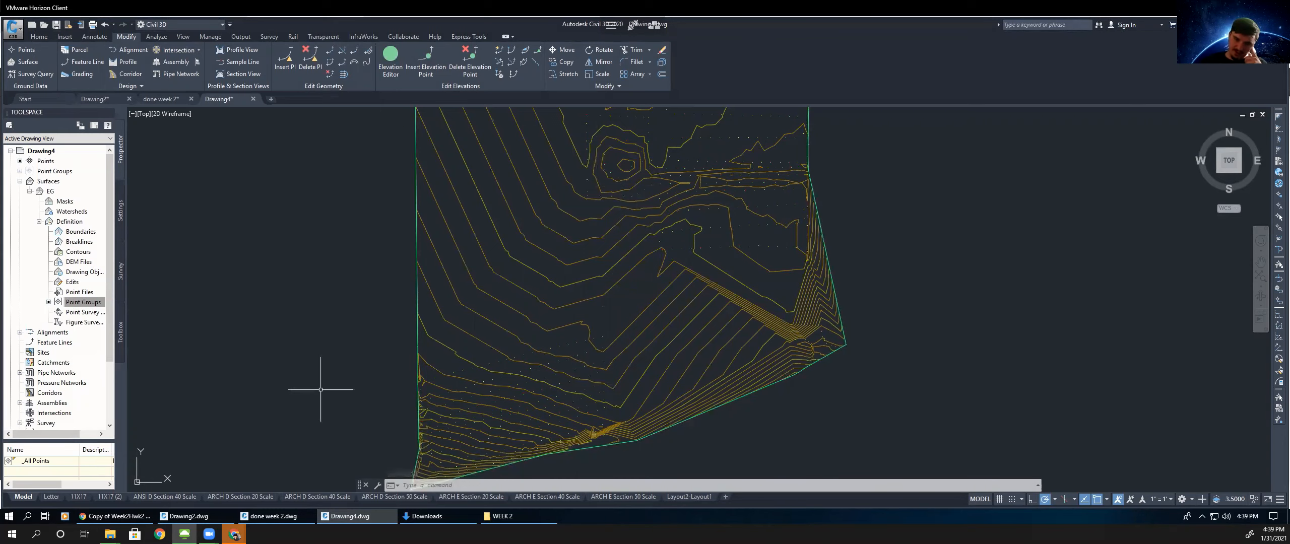
- Check the homework's label color requirements and open the Hwk2Survey point group's Basic point label style for editing from a point in Drawing4
{"action": "left_click", "coordinate": [130, 519]}
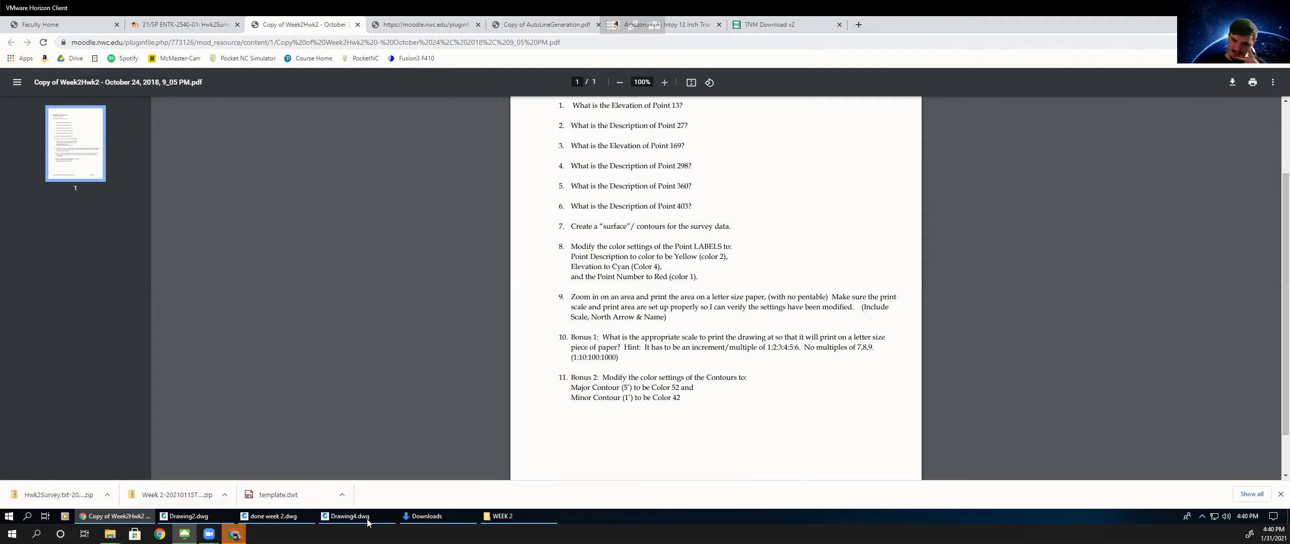
{"action": "left_click", "coordinate": [350, 517]}
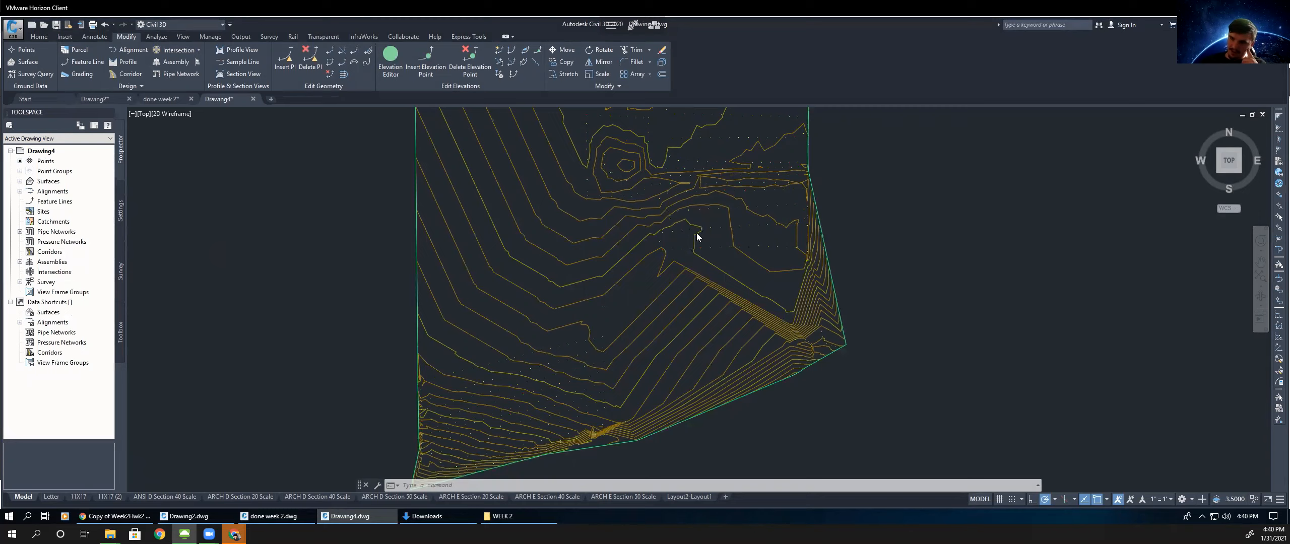
{"action": "scroll", "coordinate": [696, 231], "scroll_direction": "up", "scroll_amount": 4}
{"action": "scroll", "coordinate": [697, 232], "scroll_direction": "up", "scroll_amount": 8}
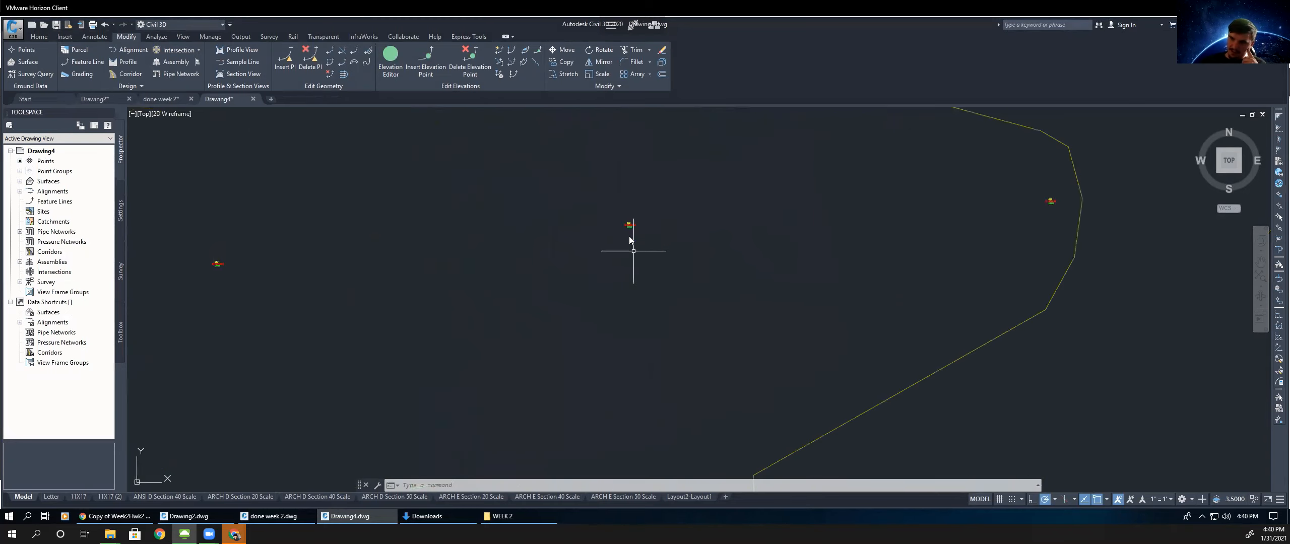
{"action": "scroll", "coordinate": [633, 207], "scroll_direction": "up", "scroll_amount": 2}
{"action": "scroll", "coordinate": [655, 296], "scroll_direction": "up", "scroll_amount": 4}
{"action": "left_click", "coordinate": [650, 296]}
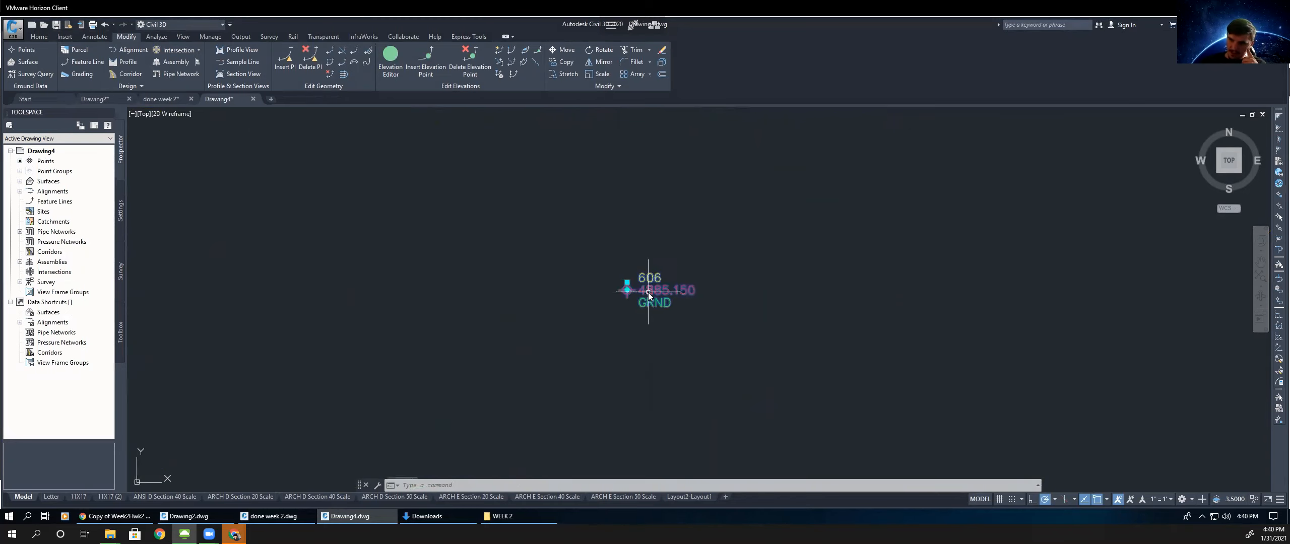
{"action": "right_click", "coordinate": [591, 231]}
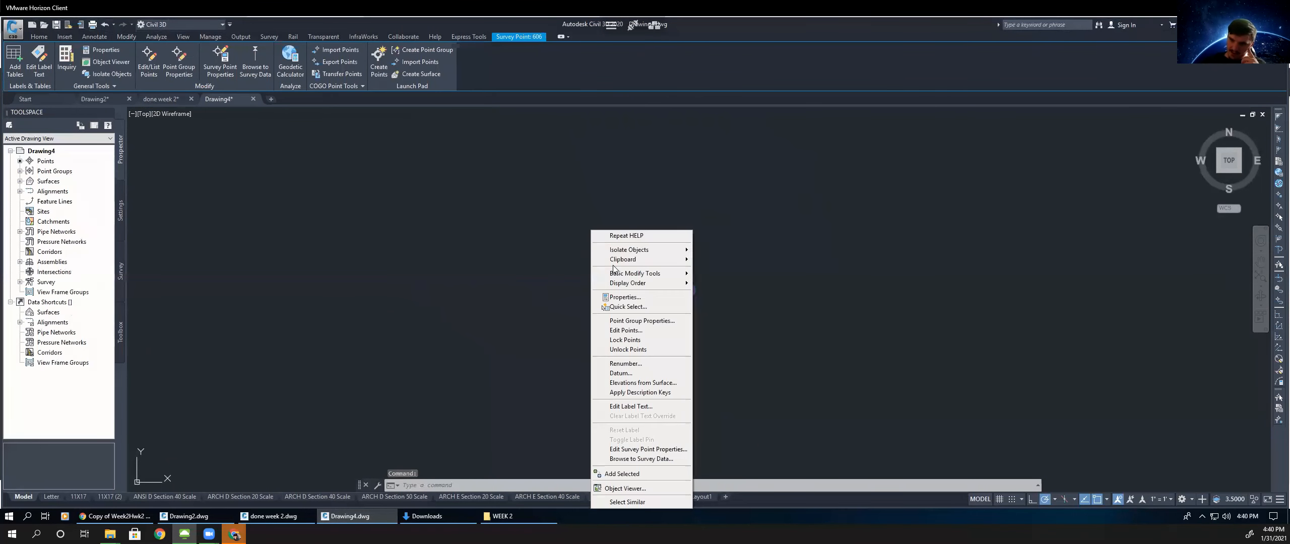
{"action": "left_click", "coordinate": [626, 323]}
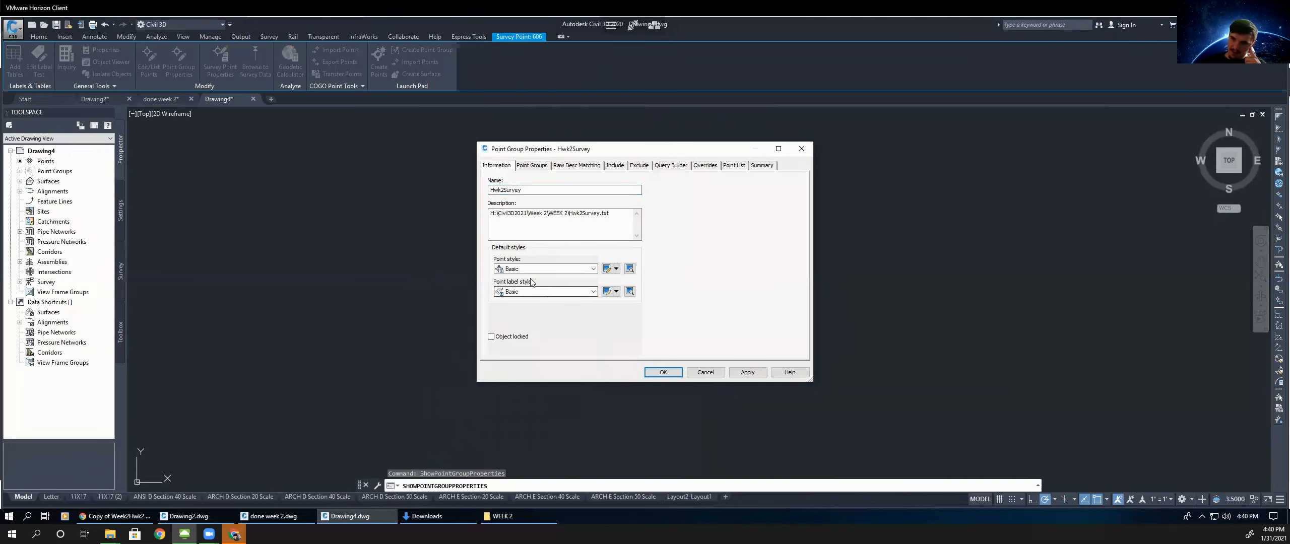
{"action": "left_click", "coordinate": [615, 291]}
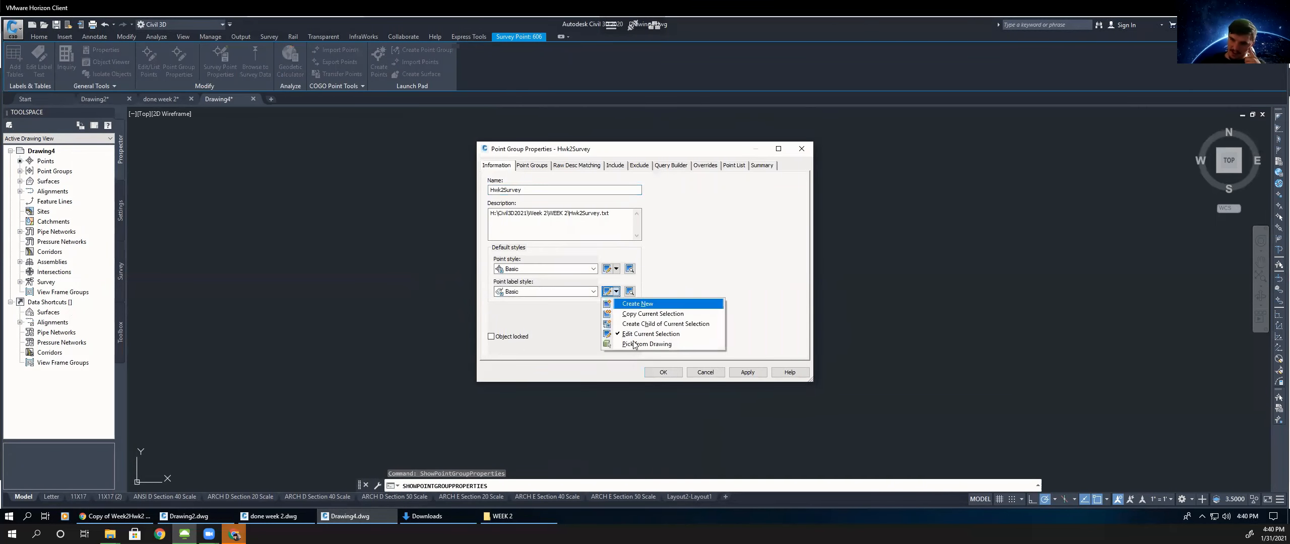
{"action": "left_click", "coordinate": [640, 334]}
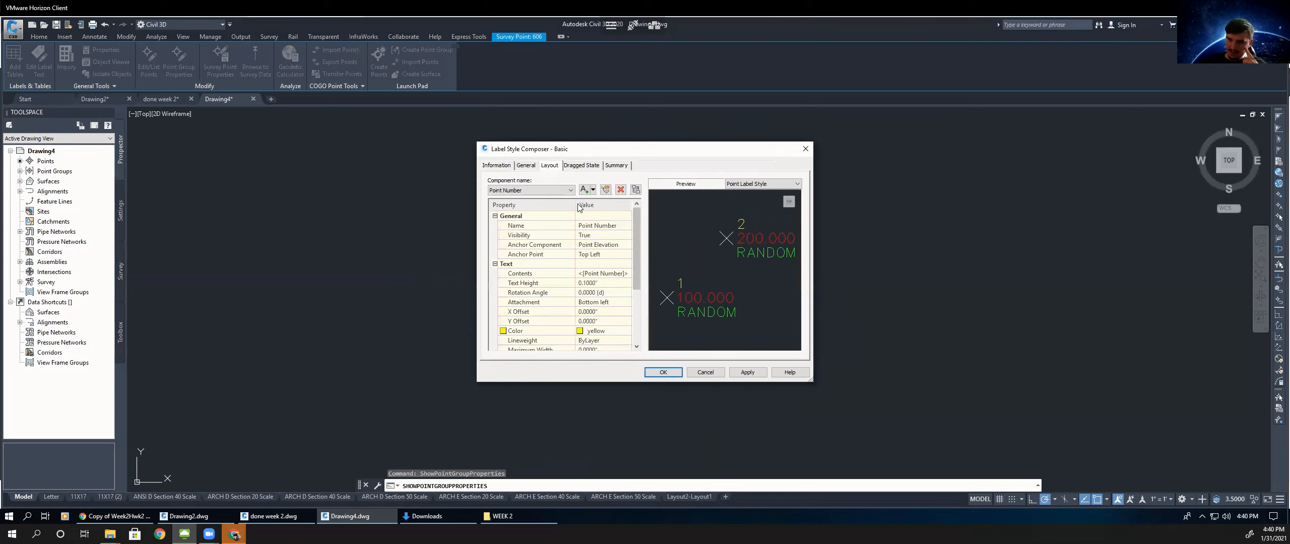
- Set the Point Description component's color to yellow, as required by the homework sheet
{"action": "left_click", "coordinate": [115, 516]}
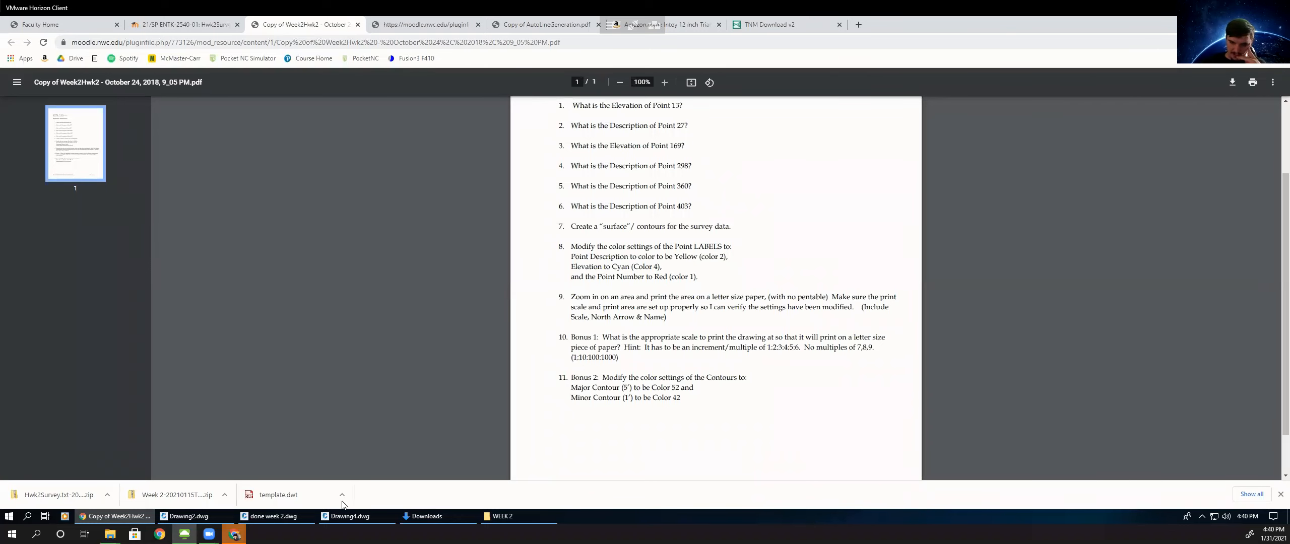
{"action": "key", "text": "alt+Tab"}
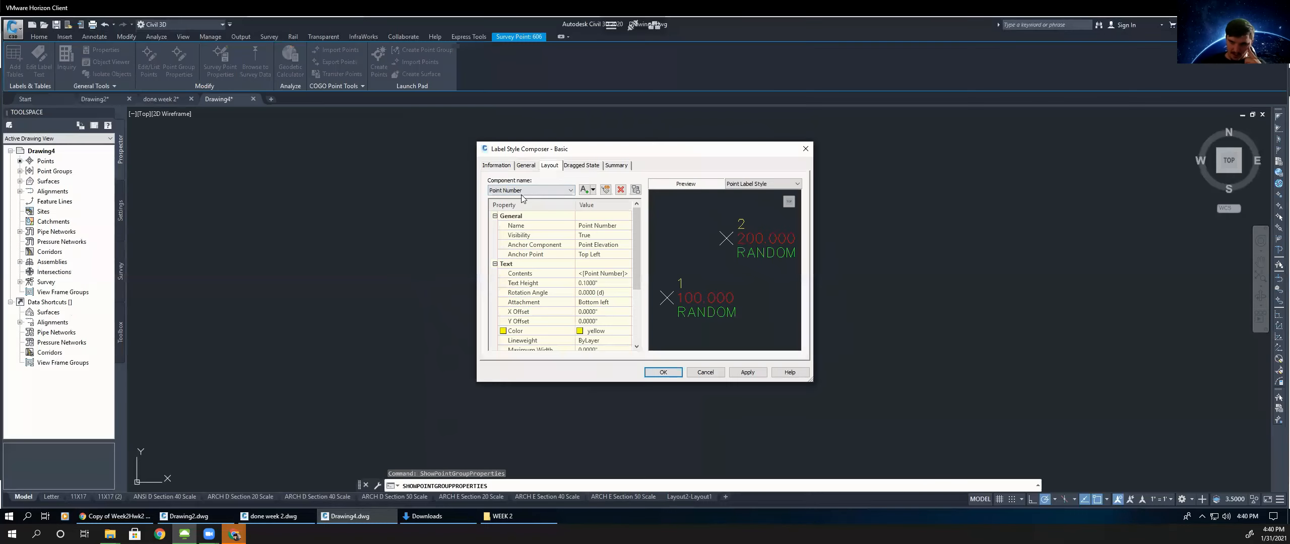
{"action": "left_click", "coordinate": [522, 191]}
{"action": "left_click", "coordinate": [522, 215]}
{"action": "left_click", "coordinate": [597, 331]}
{"action": "left_click", "coordinate": [626, 331]}
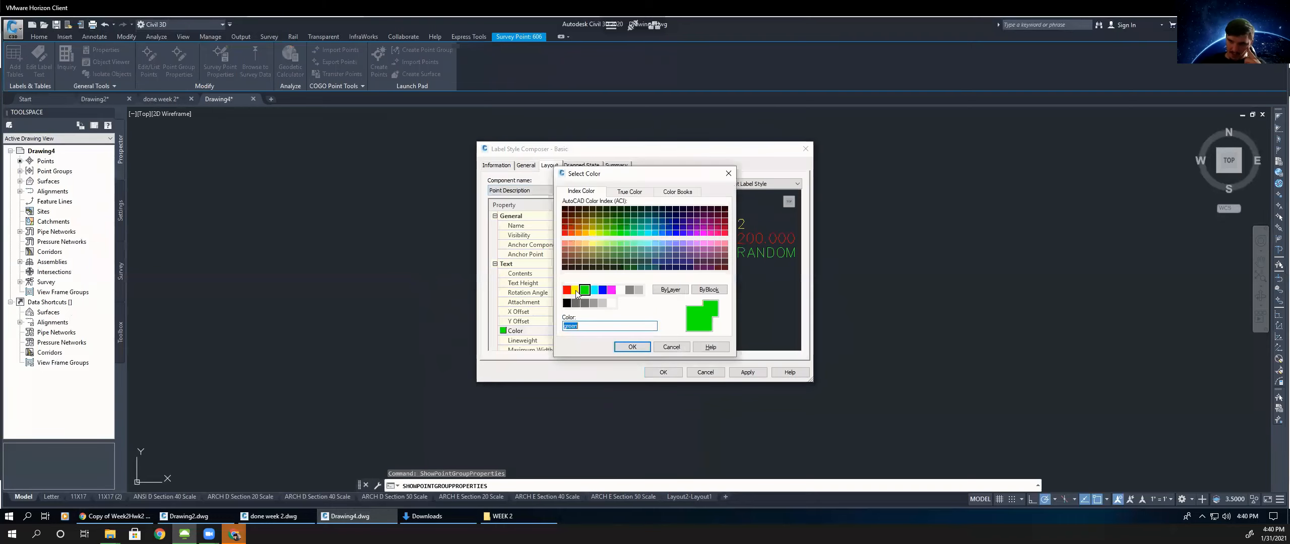
{"action": "left_click", "coordinate": [574, 290]}
{"action": "left_click", "coordinate": [632, 347]}
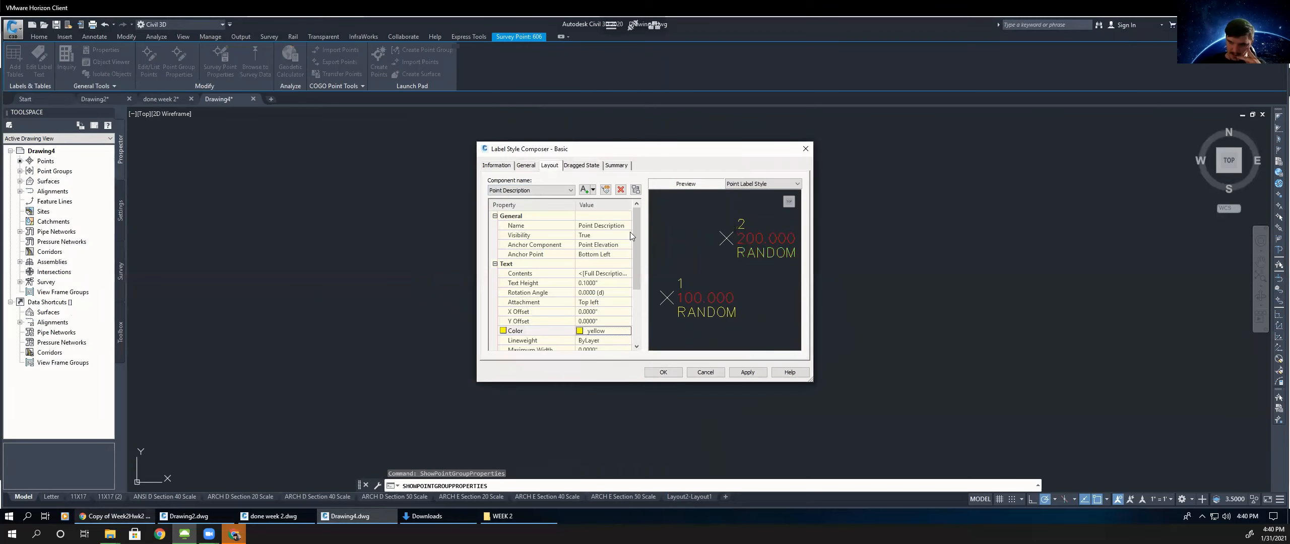
- Set the Point Elevation component's color to cyan after checking the homework sheet
{"action": "key", "text": "alt+Tab"}
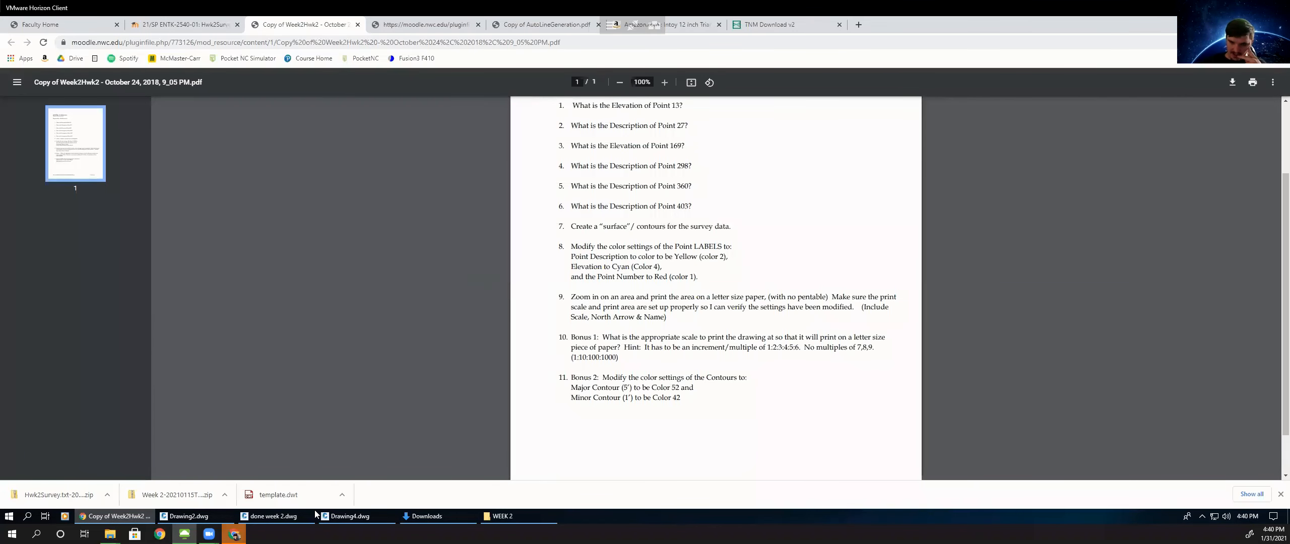
{"action": "key", "text": "alt+Tab"}
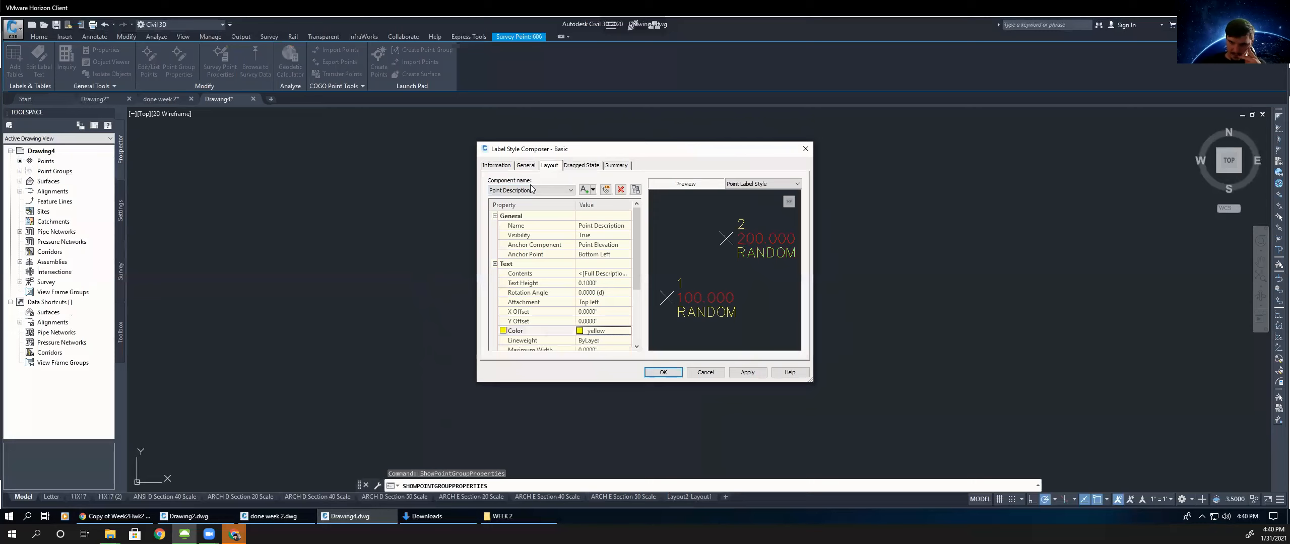
{"action": "left_click", "coordinate": [515, 206]}
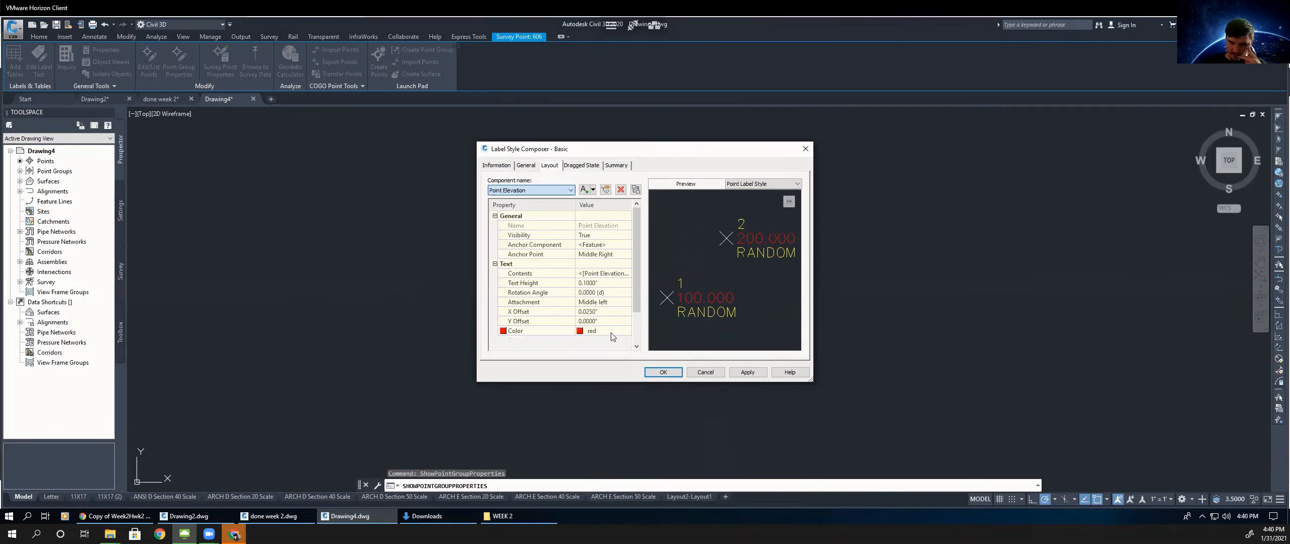
{"action": "left_click", "coordinate": [623, 333]}
{"action": "left_click", "coordinate": [626, 333]}
{"action": "left_click", "coordinate": [594, 289]}
{"action": "left_click", "coordinate": [631, 347]}
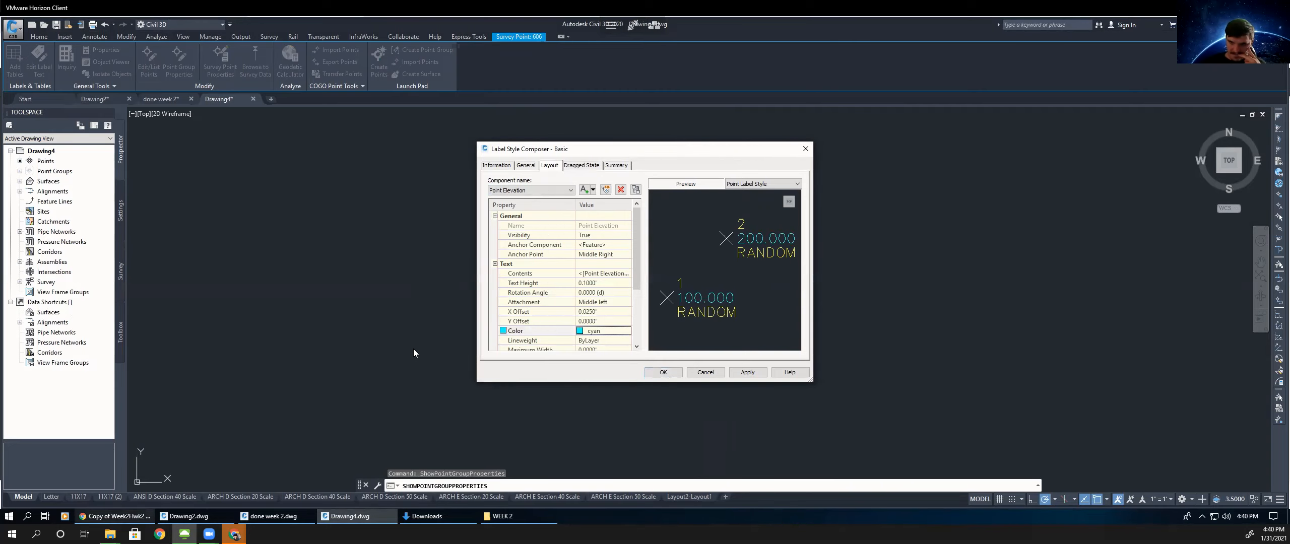
- Set the Point Number component's color to red and accept the label style and point group properties
{"action": "left_click", "coordinate": [115, 516]}
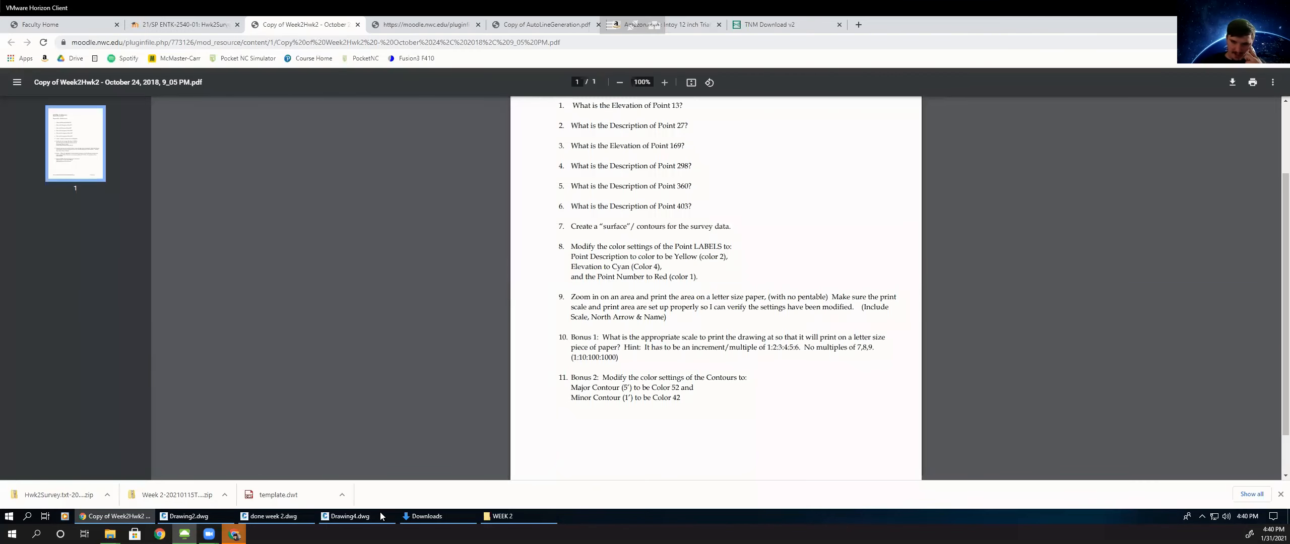
{"action": "key", "text": "alt+Tab"}
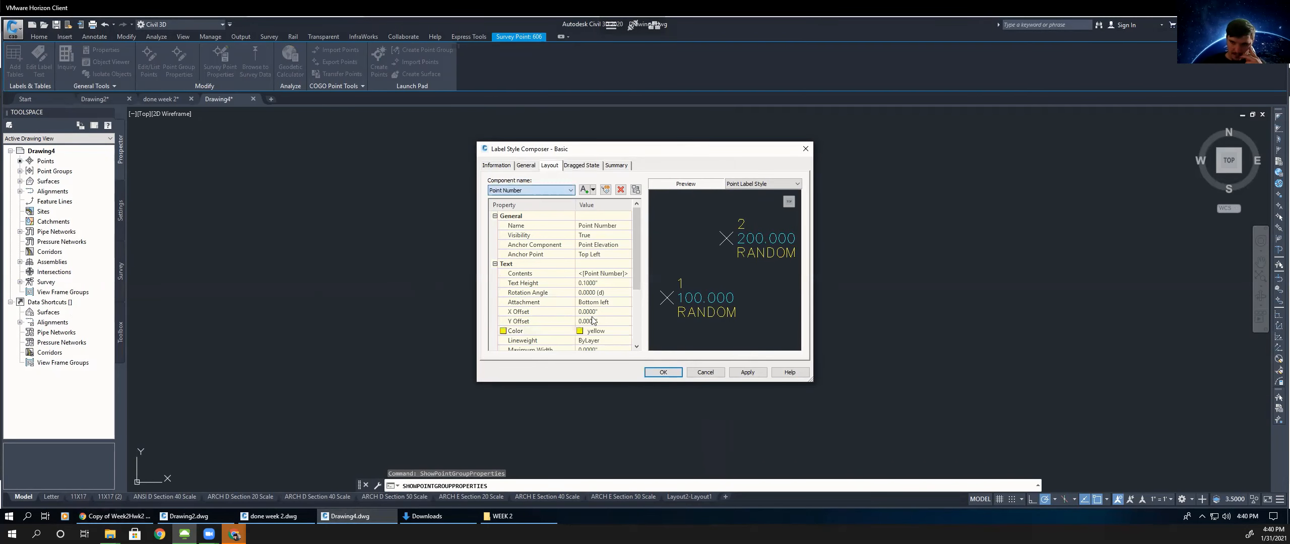
{"action": "left_click", "coordinate": [622, 331]}
{"action": "left_click", "coordinate": [628, 336]}
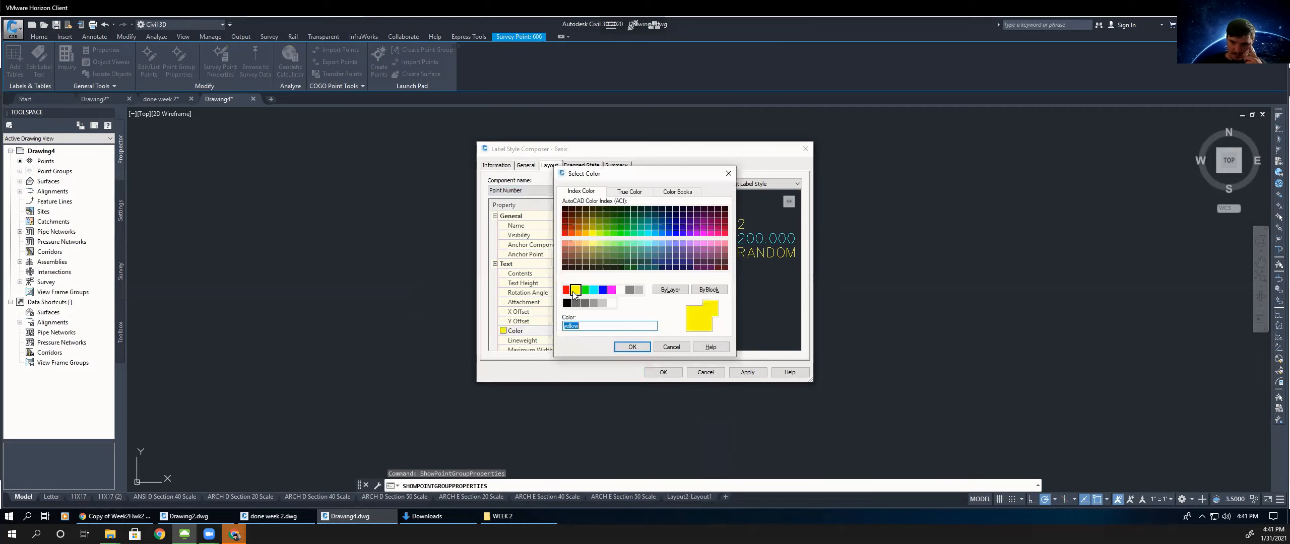
{"action": "left_click", "coordinate": [670, 290]}
{"action": "left_click", "coordinate": [632, 348]}
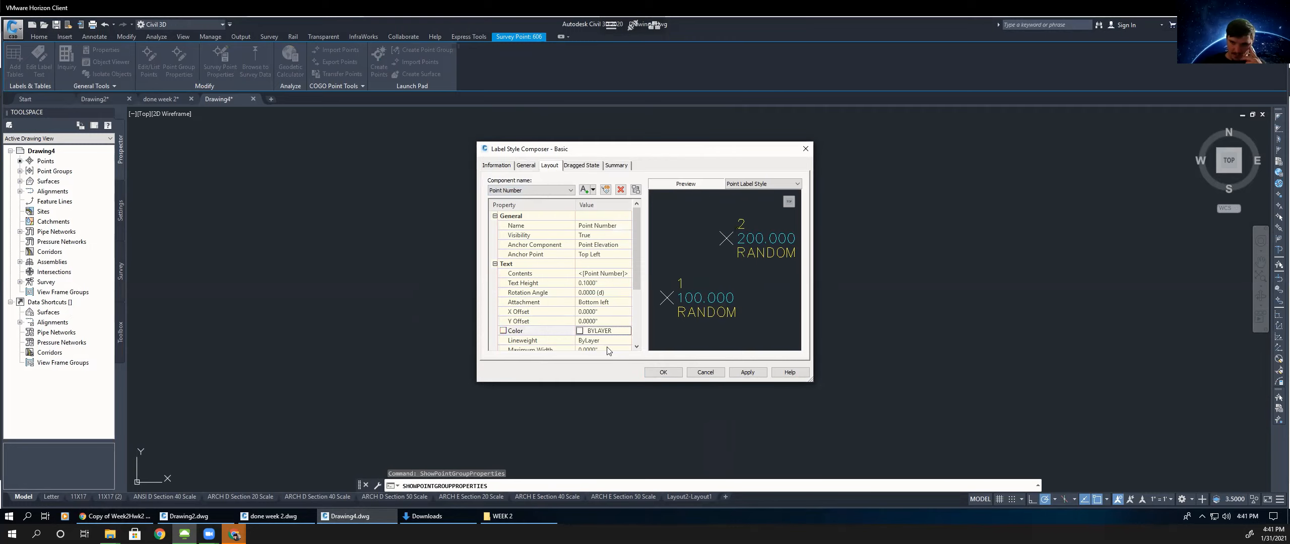
{"action": "left_click", "coordinate": [628, 334]}
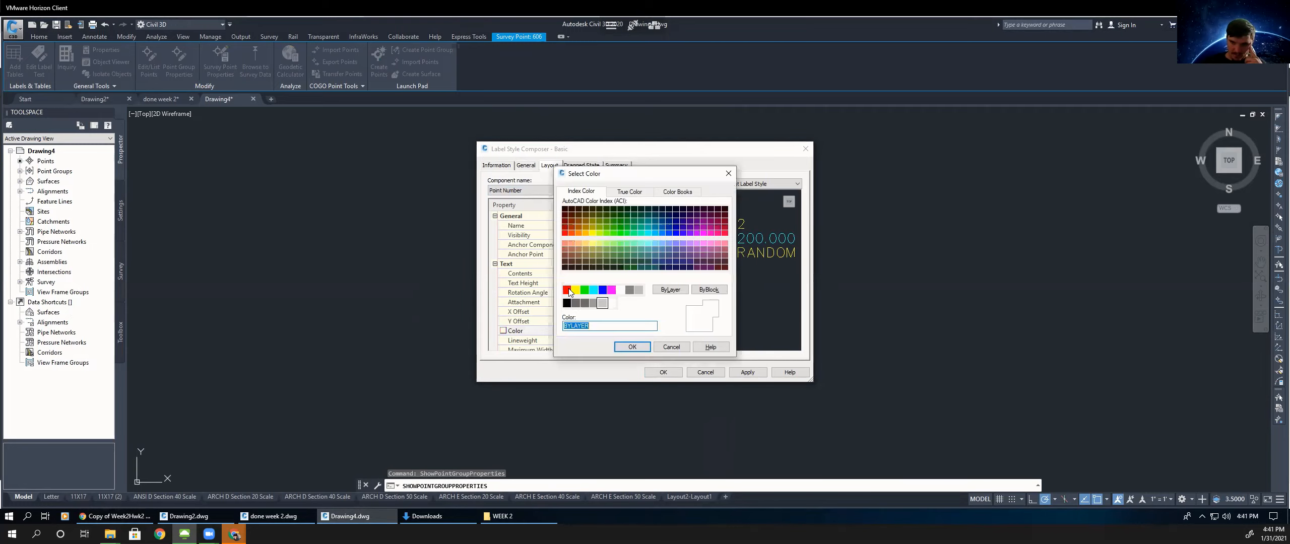
{"action": "key", "text": "Return"}
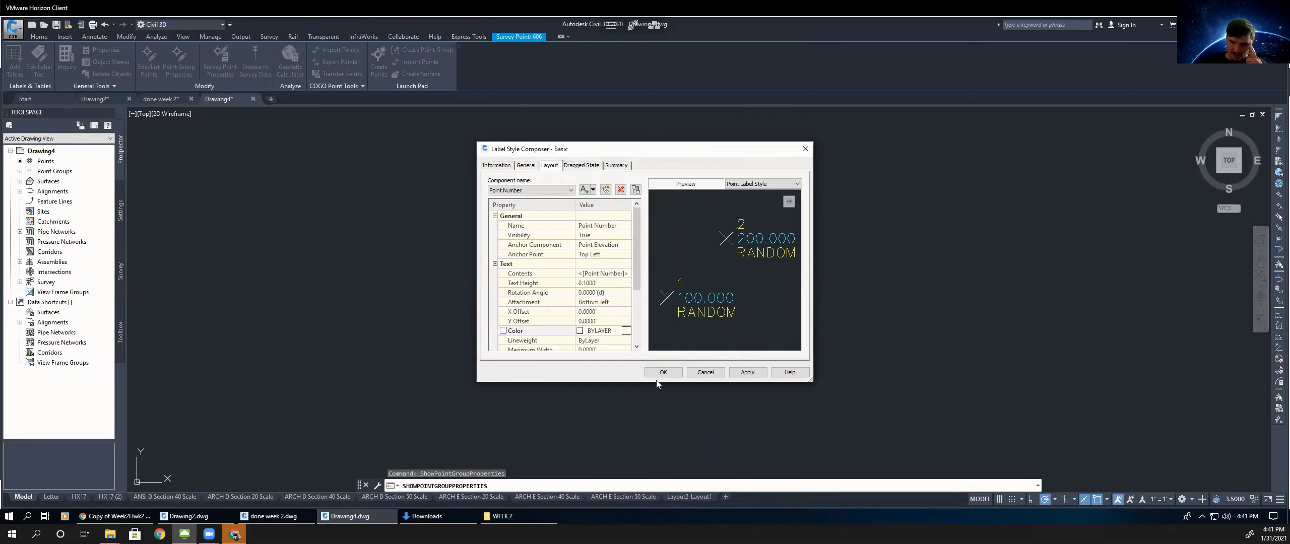
{"action": "left_click", "coordinate": [663, 372]}
{"action": "left_click", "coordinate": [665, 374]}
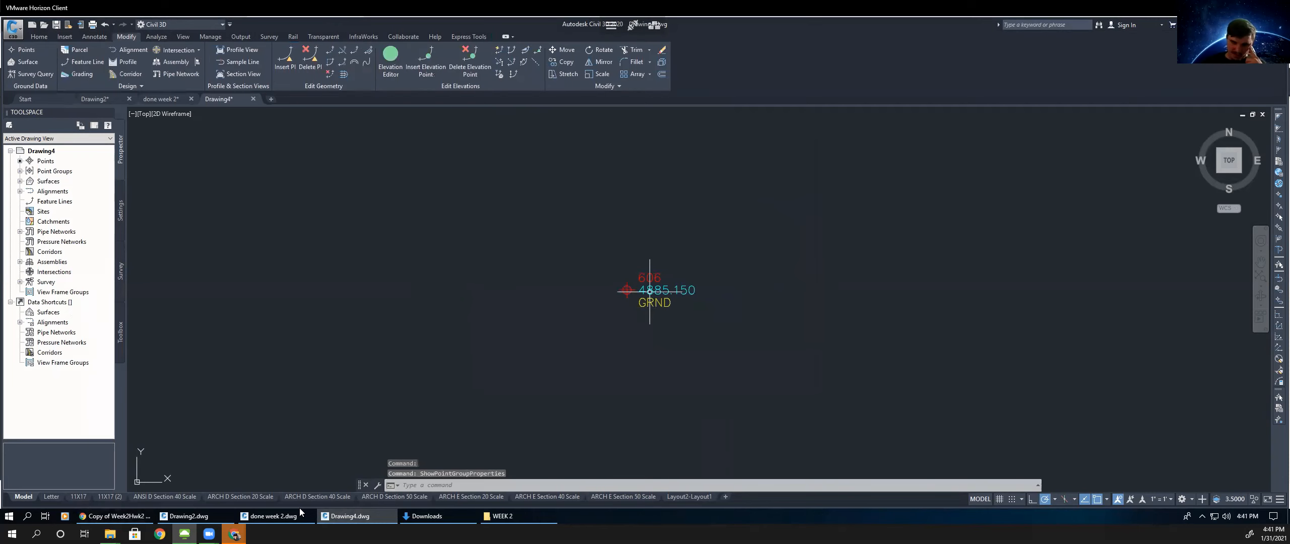
- Review the homework's print requirements and activate the viewport on the Letter layout of Drawing4
{"action": "key", "text": "alt+Tab"}
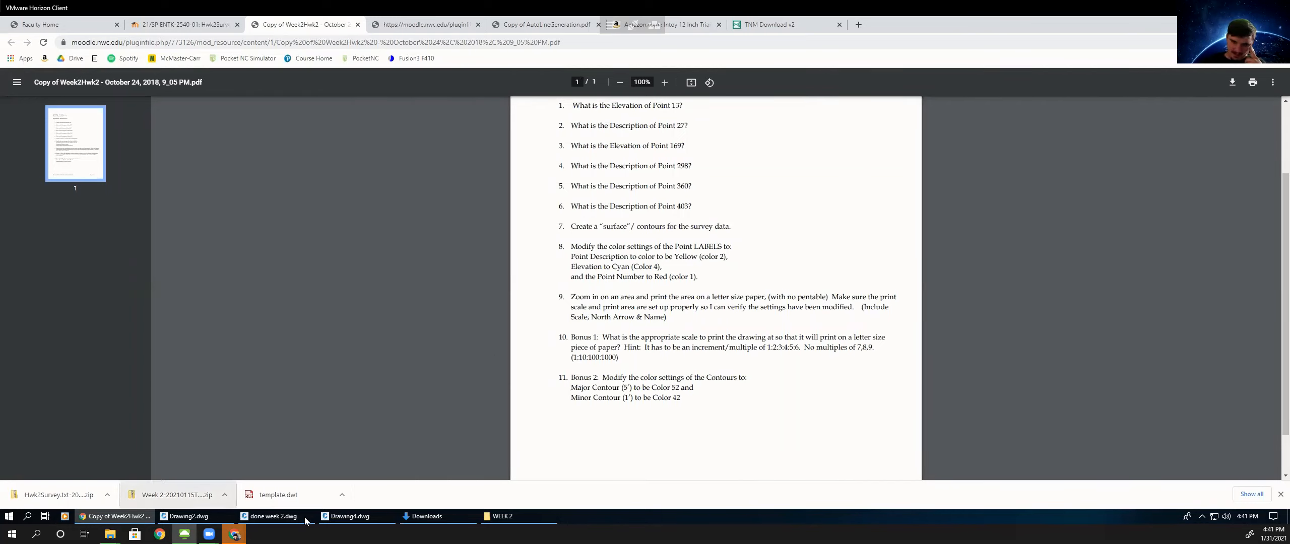
{"action": "mouse_move", "coordinate": [358, 522]}
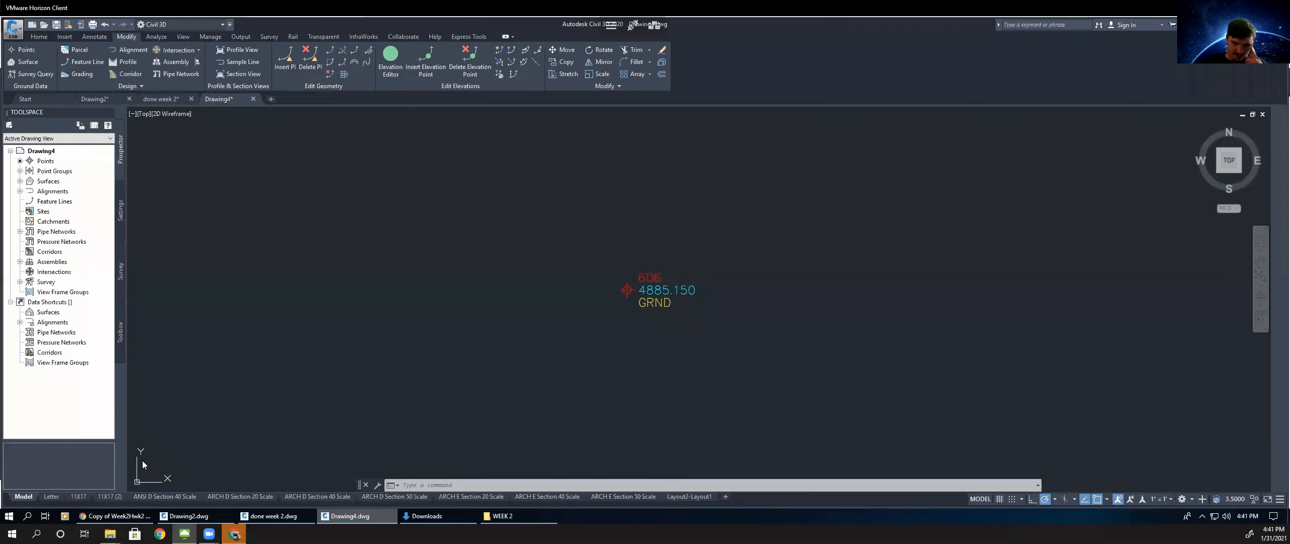
{"action": "left_click", "coordinate": [52, 497]}
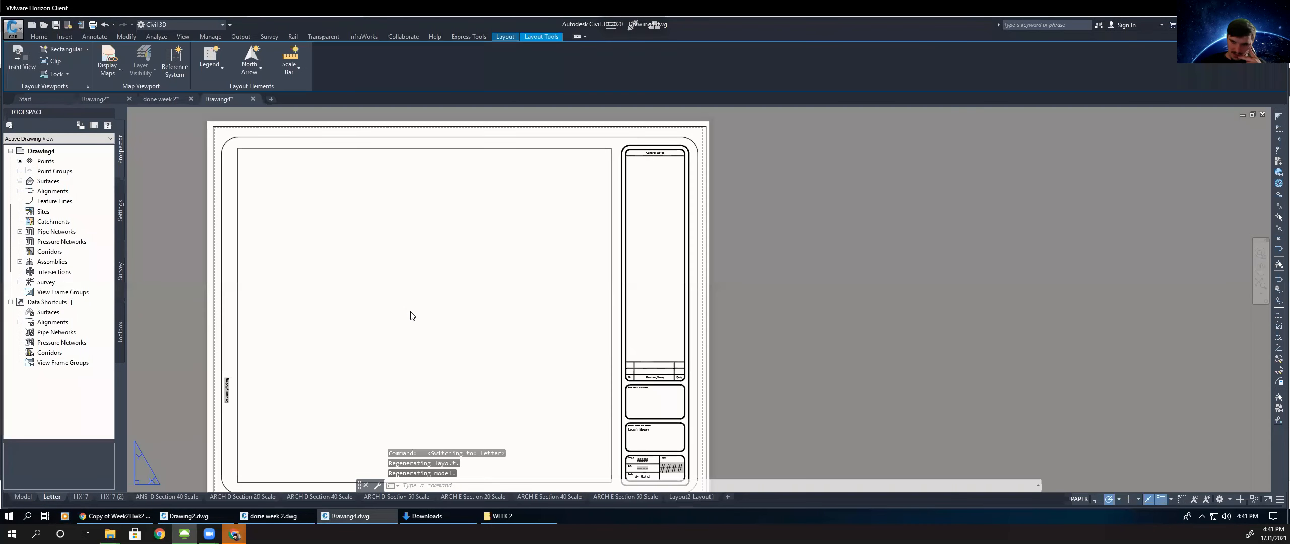
{"action": "double_click", "coordinate": [411, 312]}
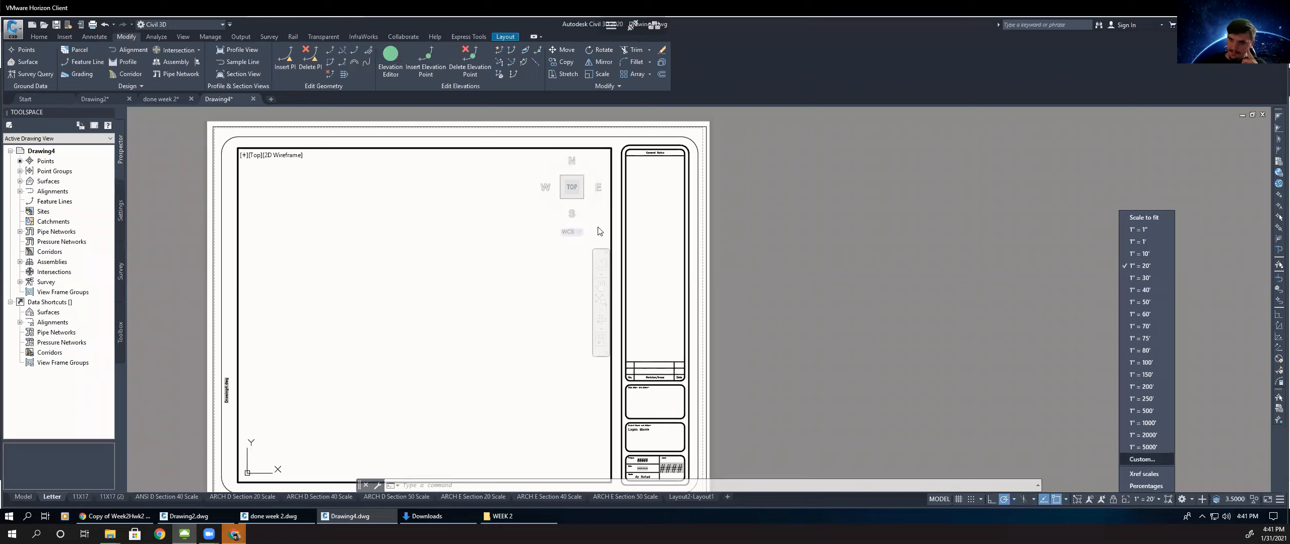
- Add a custom drawing scale named 1=300, with 1 paper unit equal to 300 drawing units
{"action": "key", "text": "Tab"}
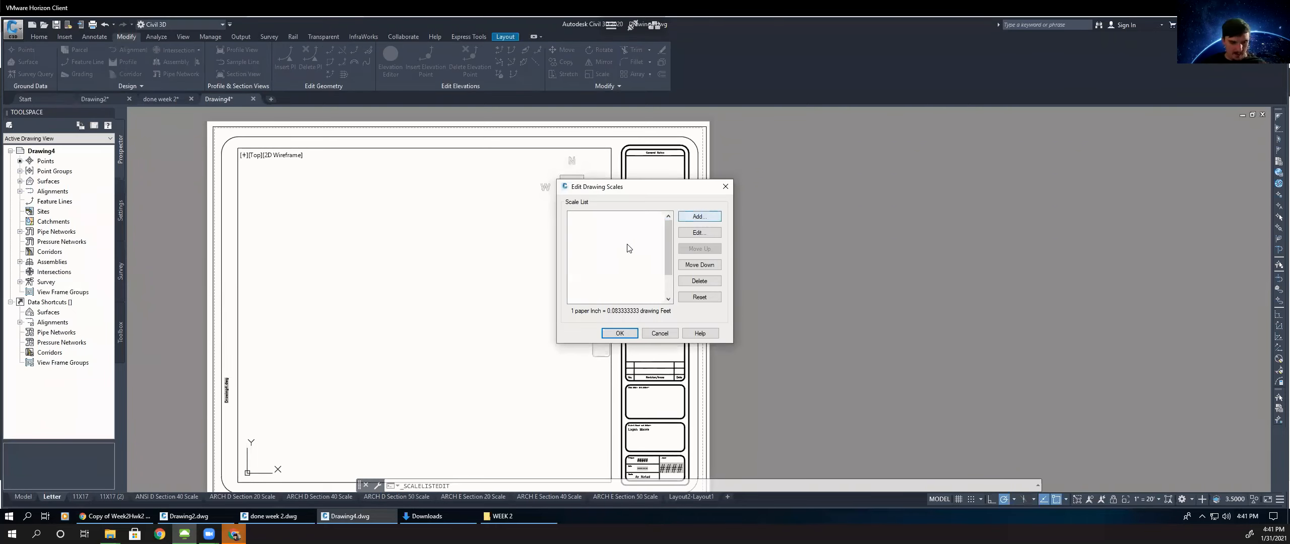
{"action": "key", "text": "Return"}
{"action": "type", "text": "1=300"}
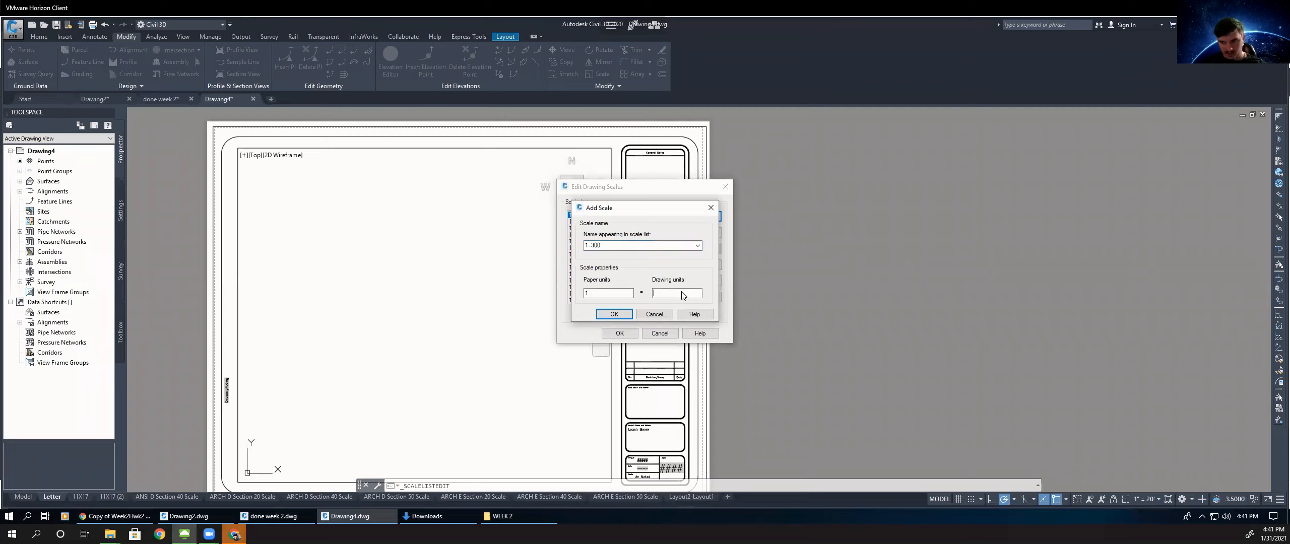
{"action": "key", "text": "Tab"}
{"action": "key", "text": "Tab"}
{"action": "type", "text": "300"}
{"action": "left_click", "coordinate": [621, 318]}
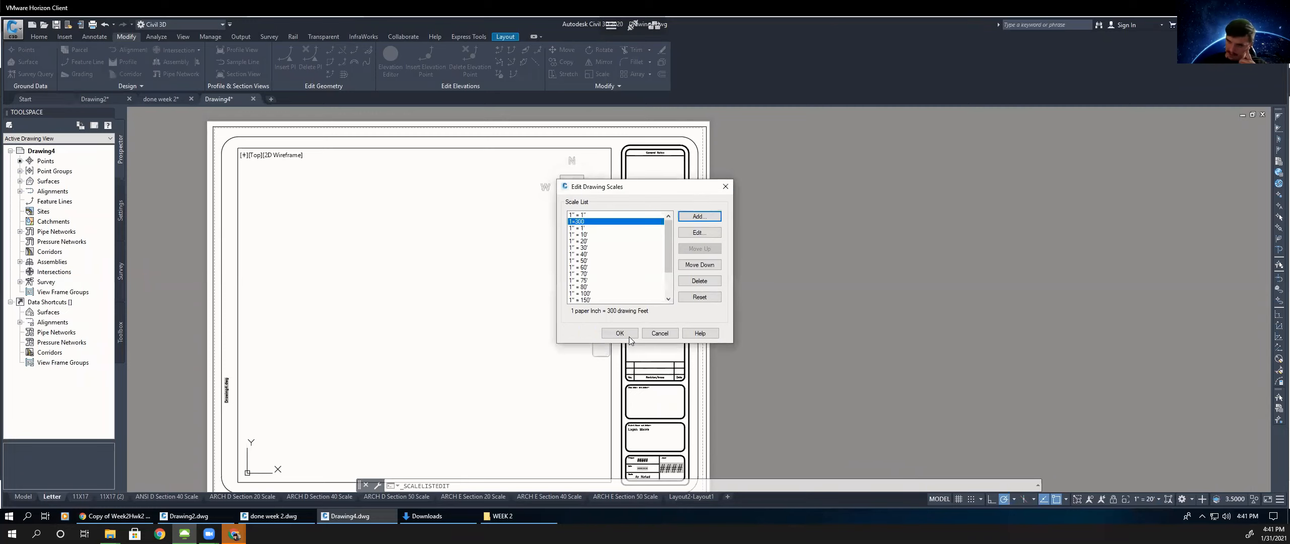
{"action": "key", "text": "Return"}
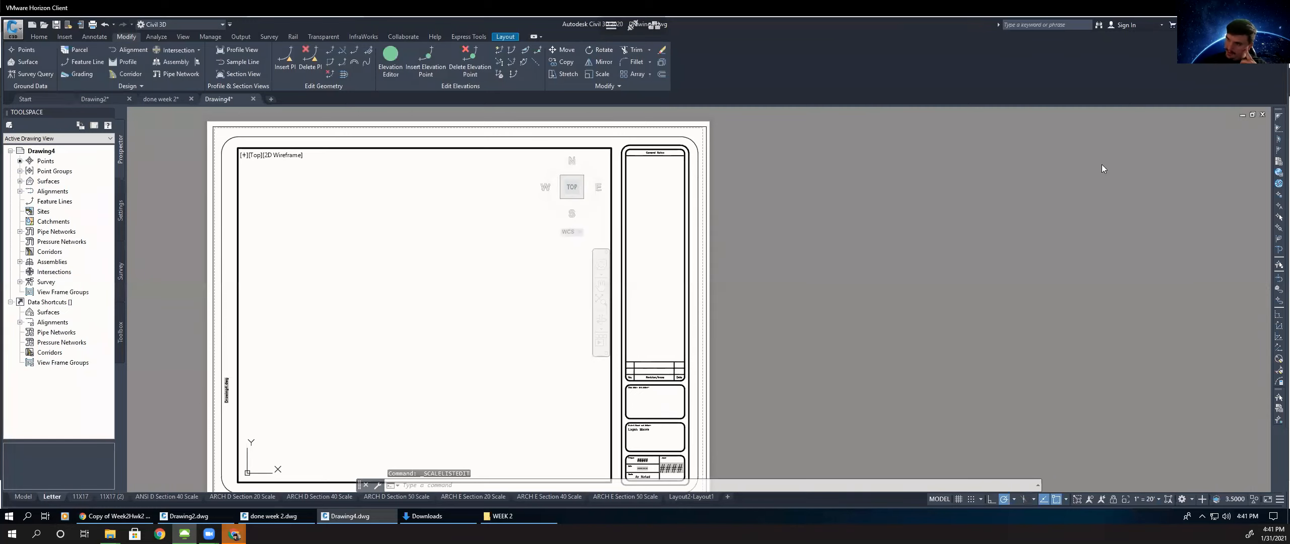
- Zoom the Letter layout's viewport to the drawing extents and set its scale to 1=300
{"action": "left_click", "coordinate": [408, 337]}
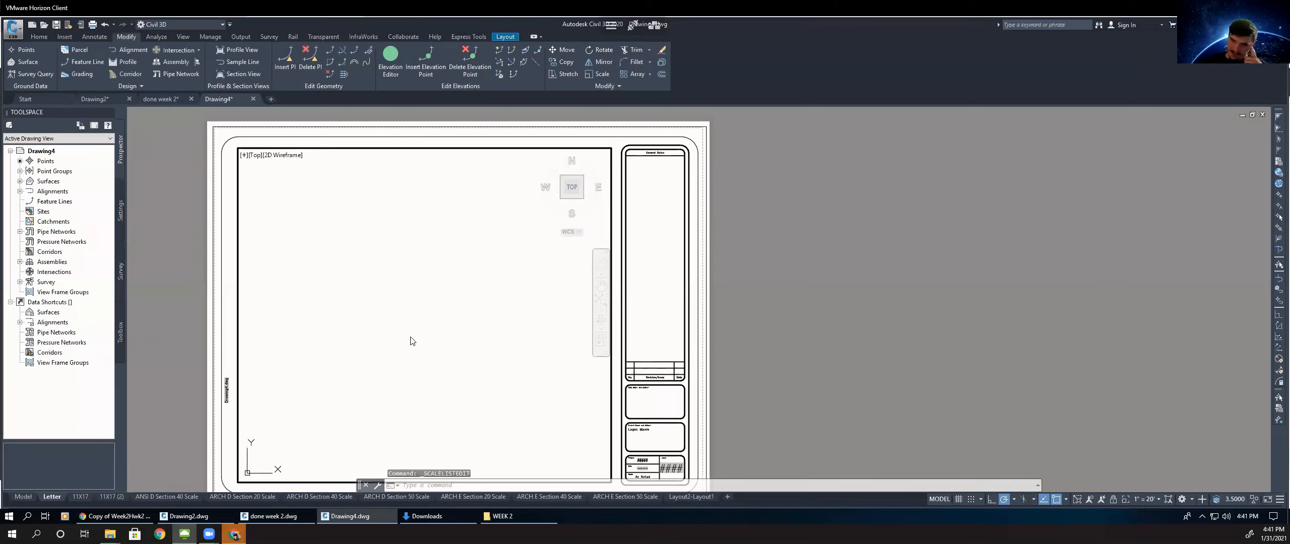
{"action": "type", "text": "z"}
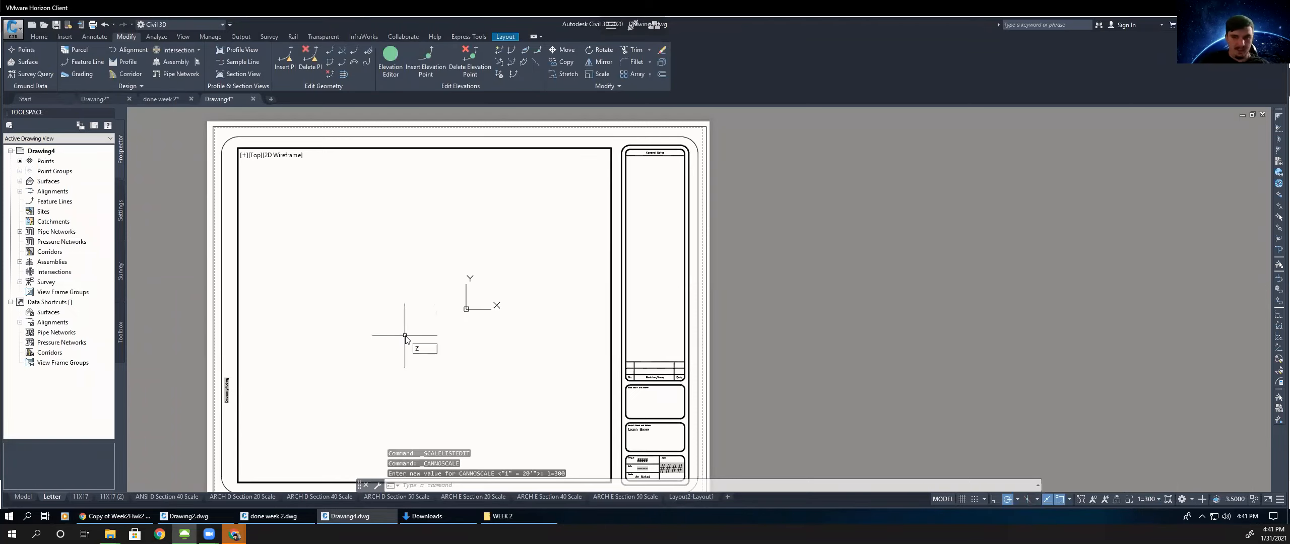
{"action": "key", "text": "Return"}
{"action": "type", "text": "e"}
{"action": "key", "text": "Return"}
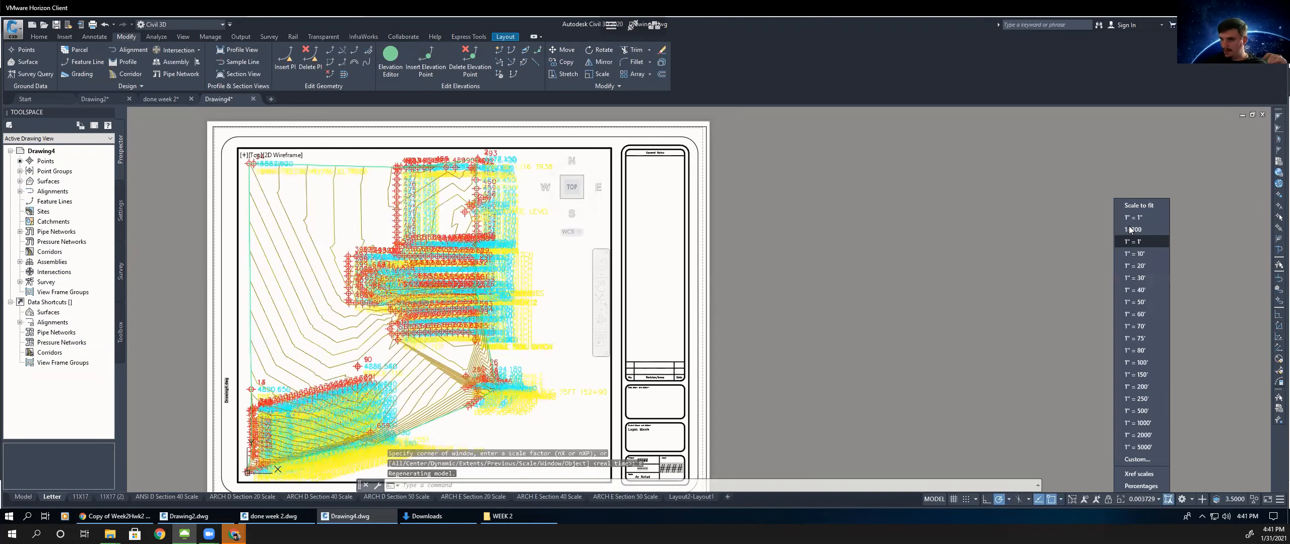
{"action": "left_click", "coordinate": [1111, 479]}
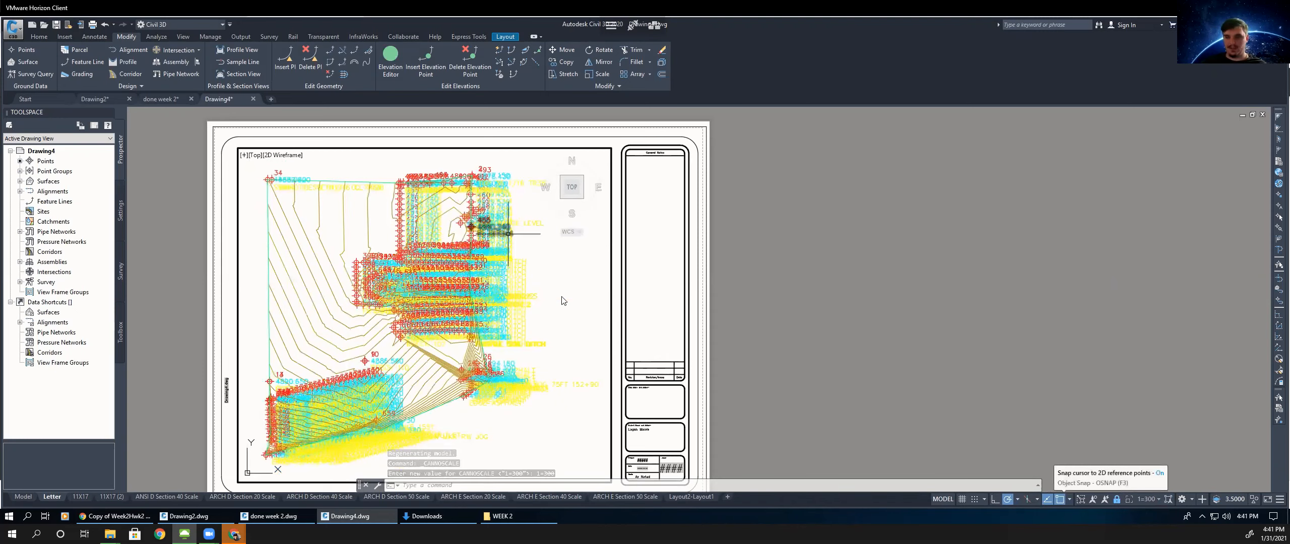
- Return to paper space on the Letter layout and insert north arrow Arrow 19 near the viewport's upper-right corner
{"action": "scroll", "coordinate": [821, 327], "scroll_direction": "down", "scroll_amount": 2}
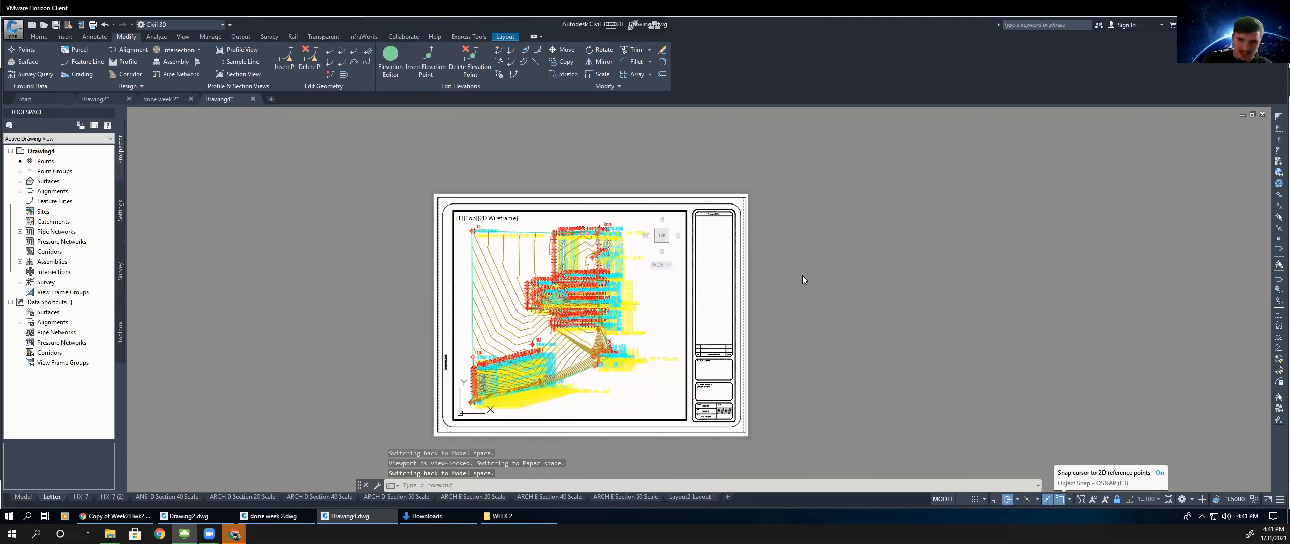
{"action": "type", "text": "ps"}
{"action": "key", "text": "Return"}
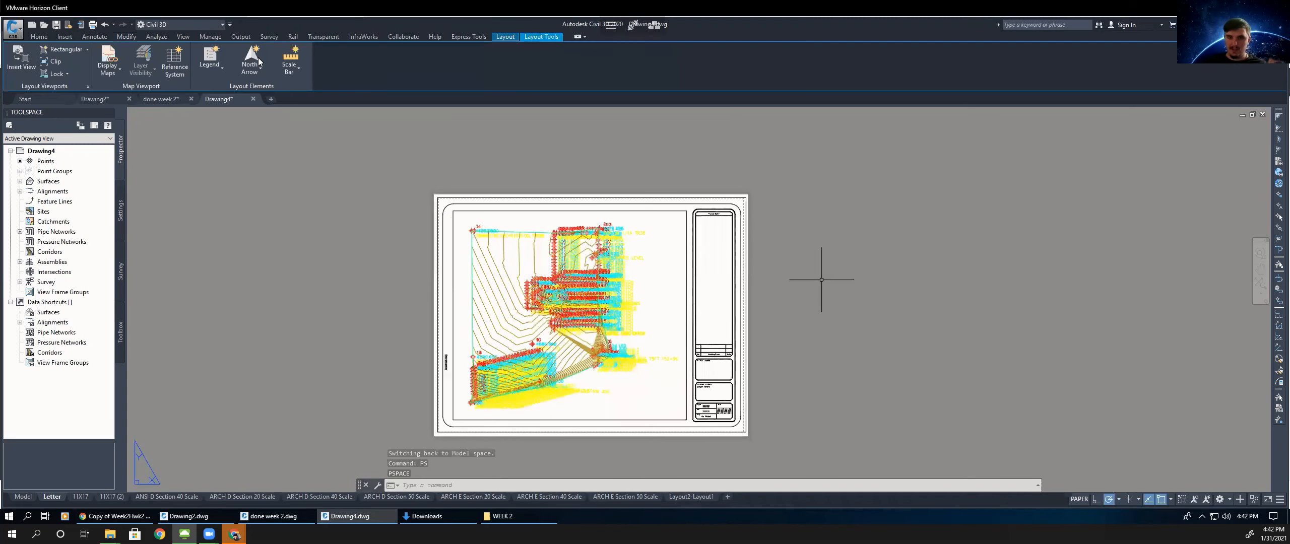
{"action": "left_click", "coordinate": [252, 56]}
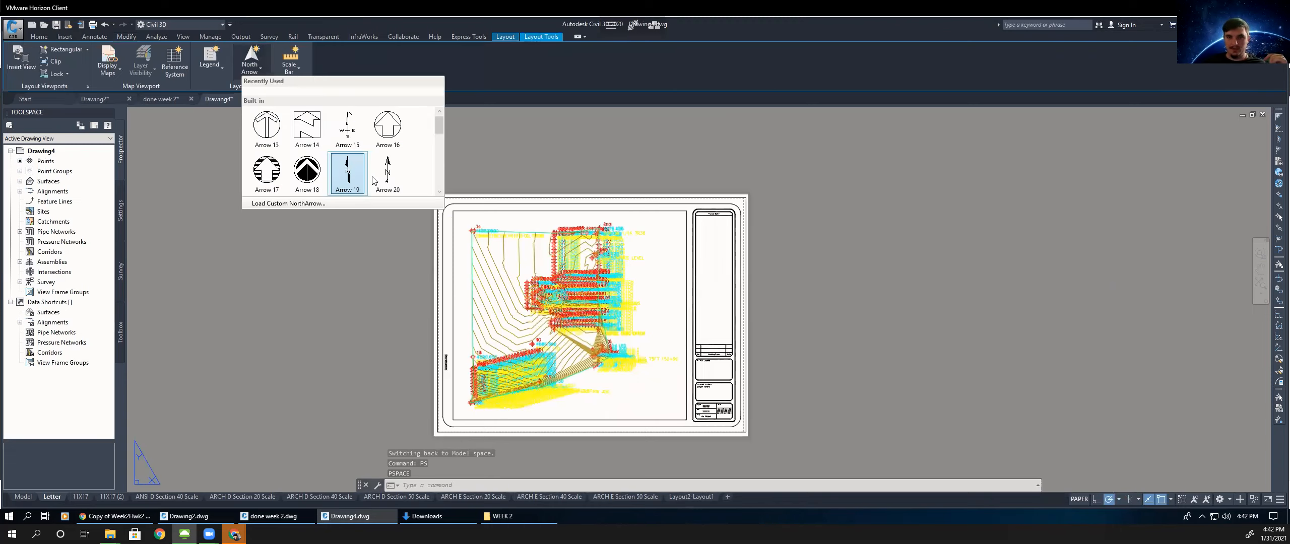
{"action": "scroll", "coordinate": [586, 234], "scroll_direction": "down", "scroll_amount": 1}
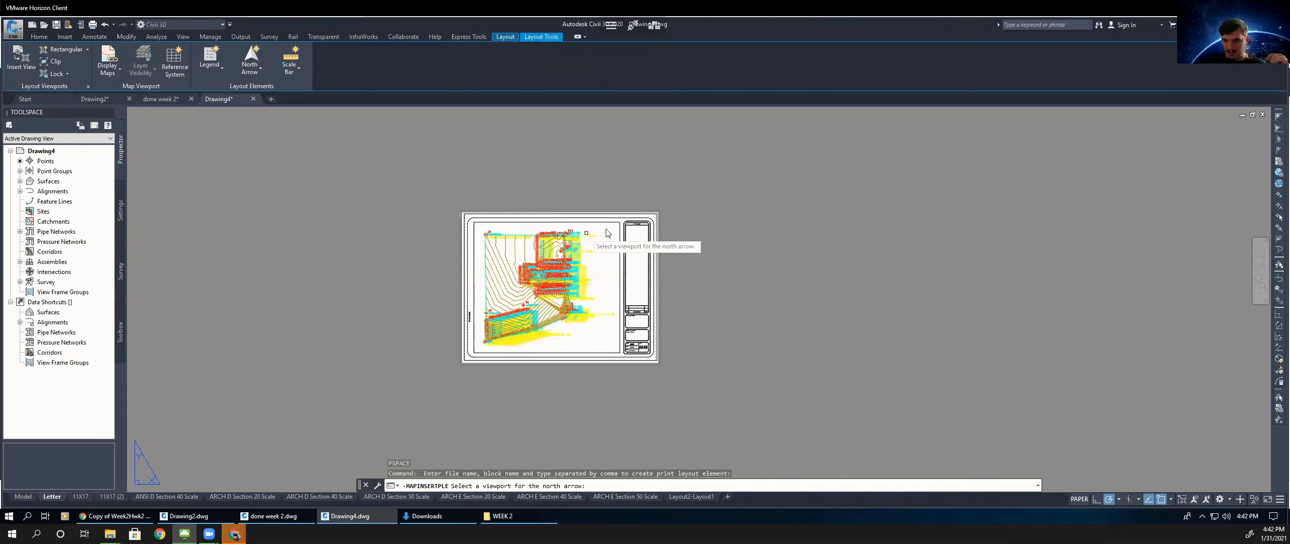
{"action": "scroll", "coordinate": [610, 215], "scroll_direction": "up", "scroll_amount": 1}
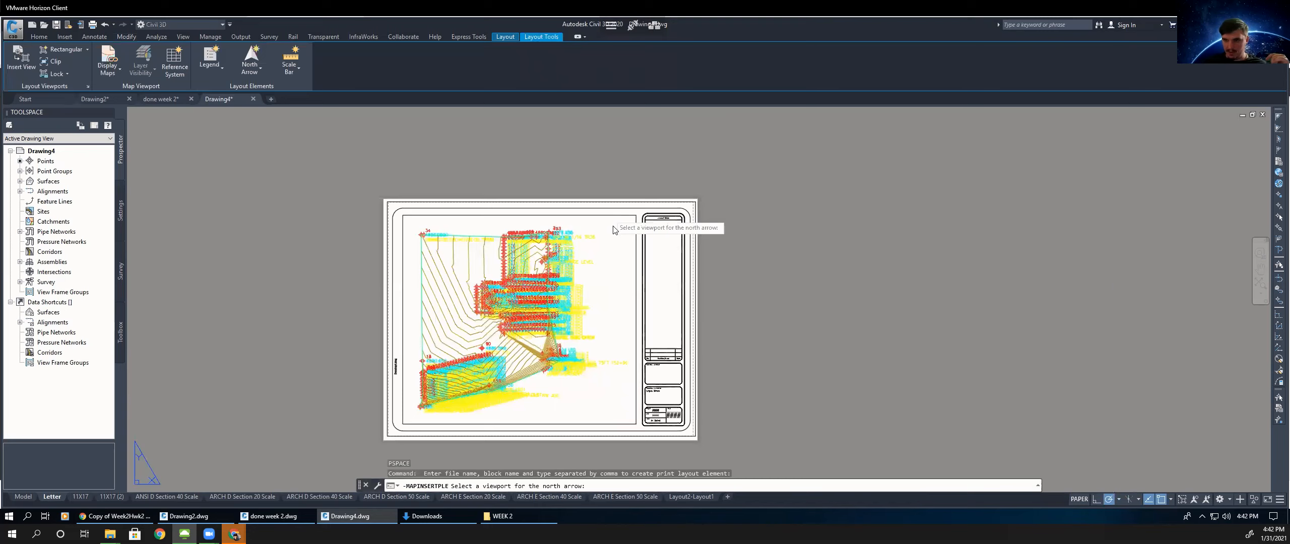
{"action": "left_click", "coordinate": [616, 234]}
{"action": "middle_click_drag", "start_coordinate": [615, 232], "coordinate": [615, 235]}
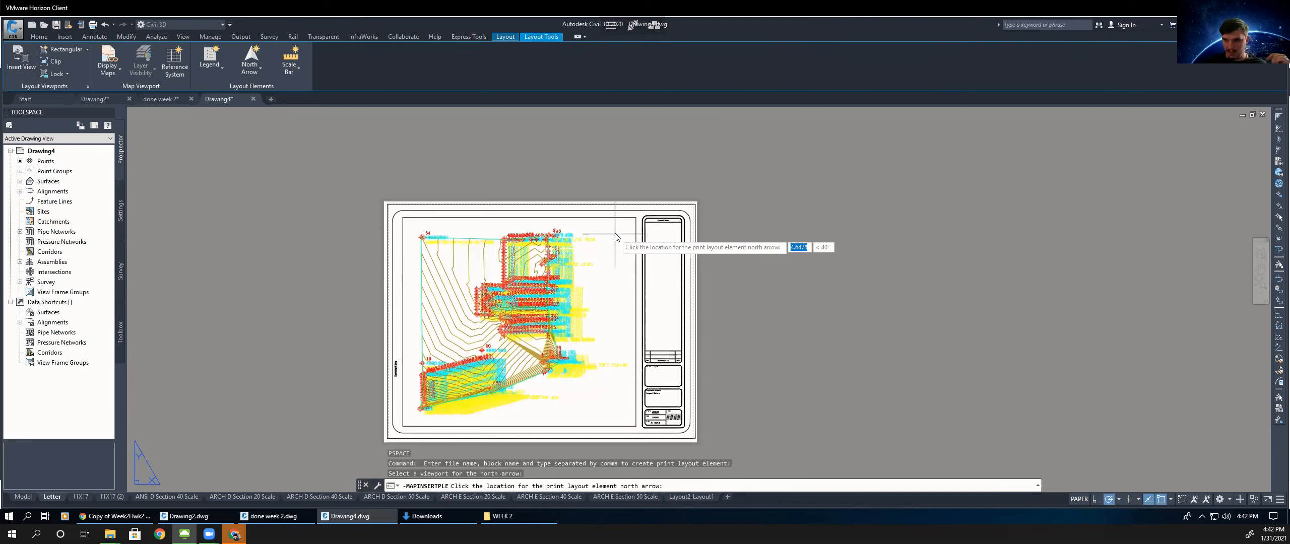
{"action": "left_click", "coordinate": [615, 235]}
- Enlarge the north arrow with its scaling grip so it is readable on the sheet, and deselect it
{"action": "scroll", "coordinate": [614, 235], "scroll_direction": "up", "scroll_amount": 4}
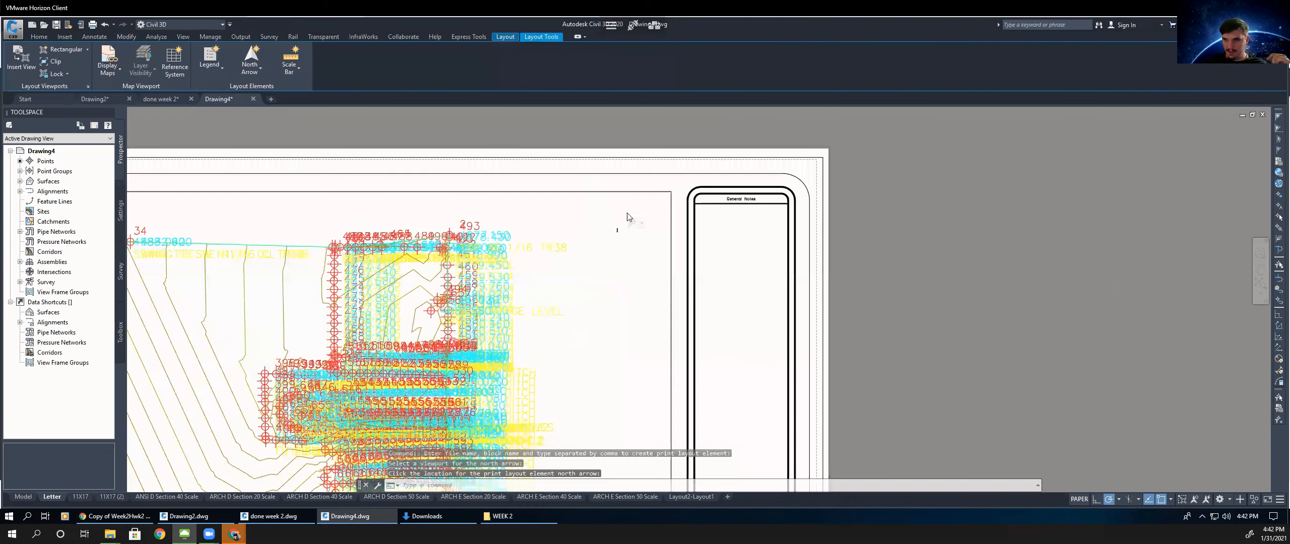
{"action": "scroll", "coordinate": [617, 229], "scroll_direction": "up", "scroll_amount": 5}
{"action": "left_click", "coordinate": [619, 214]}
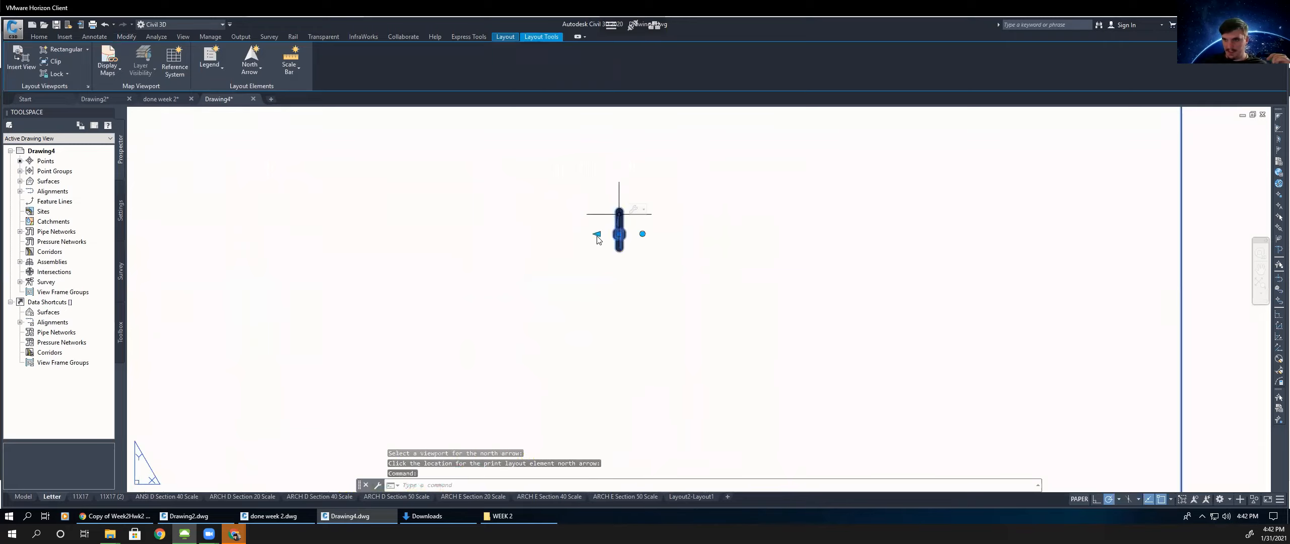
{"action": "left_click", "coordinate": [597, 234]}
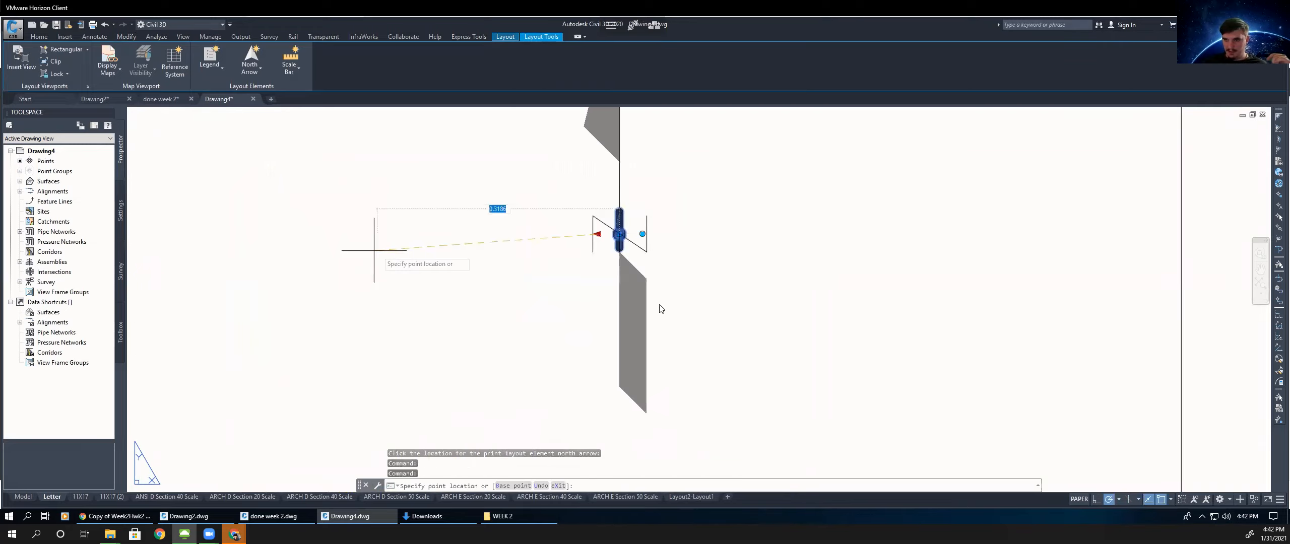
{"action": "left_click", "coordinate": [328, 247]}
{"action": "scroll", "coordinate": [647, 299], "scroll_direction": "down", "scroll_amount": 2}
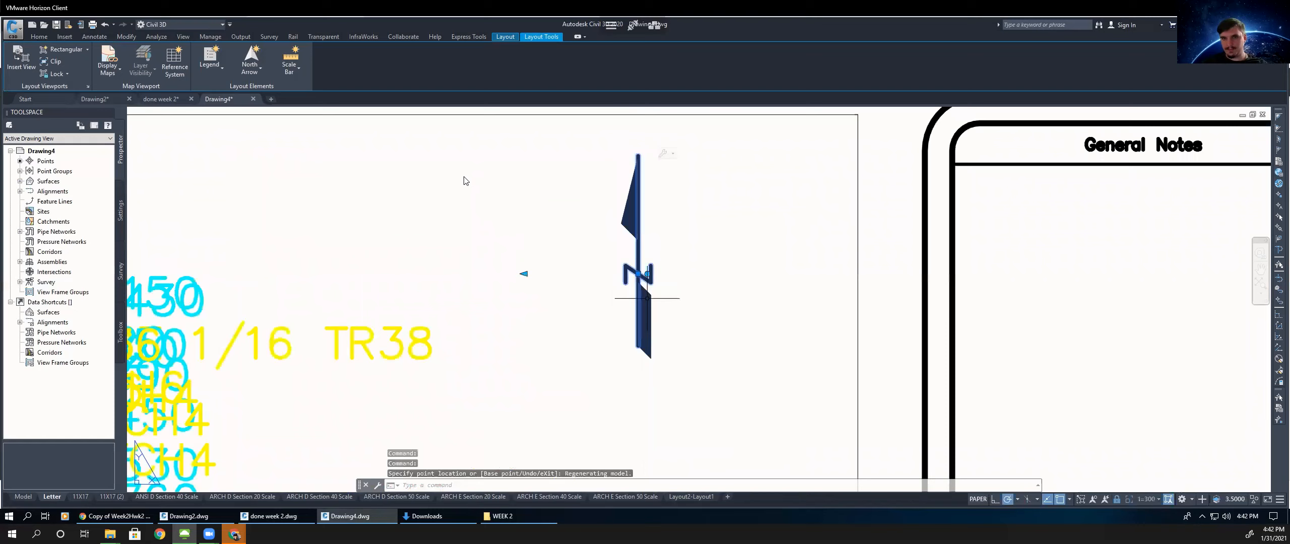
{"action": "scroll", "coordinate": [653, 296], "scroll_direction": "down", "scroll_amount": 2}
{"action": "key", "text": "Escape"}
{"action": "key", "text": "Escape"}
{"action": "key", "text": "Escape"}
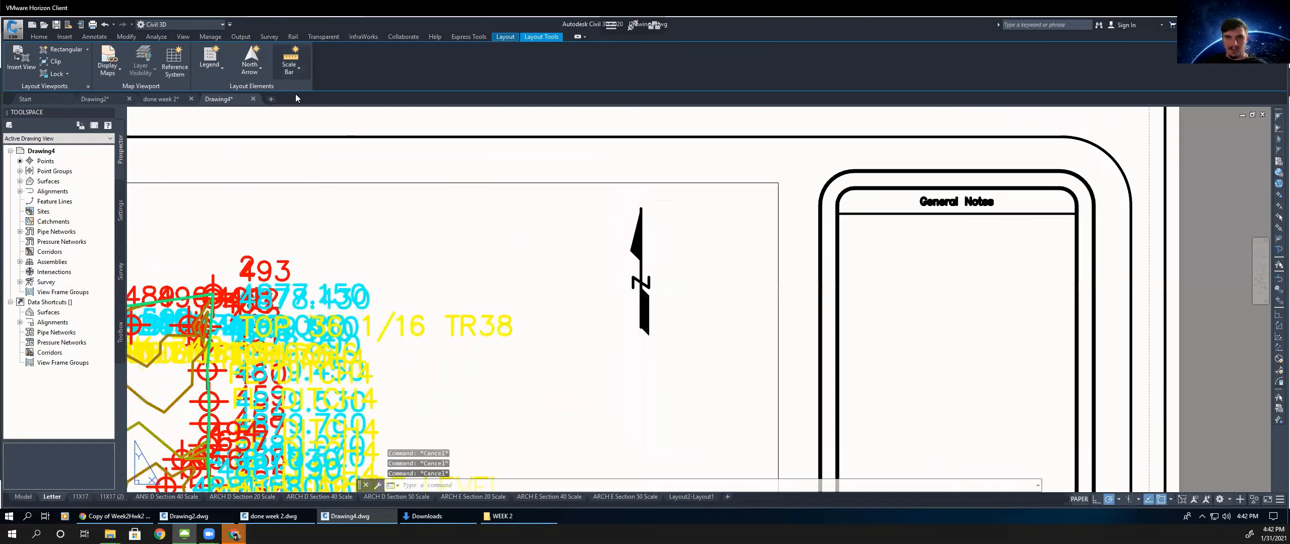
- Start a scale bar for the layout's viewport with its division set to 300 and its units to Feet
{"action": "left_click", "coordinate": [288, 61]}
{"action": "left_click", "coordinate": [477, 185]}
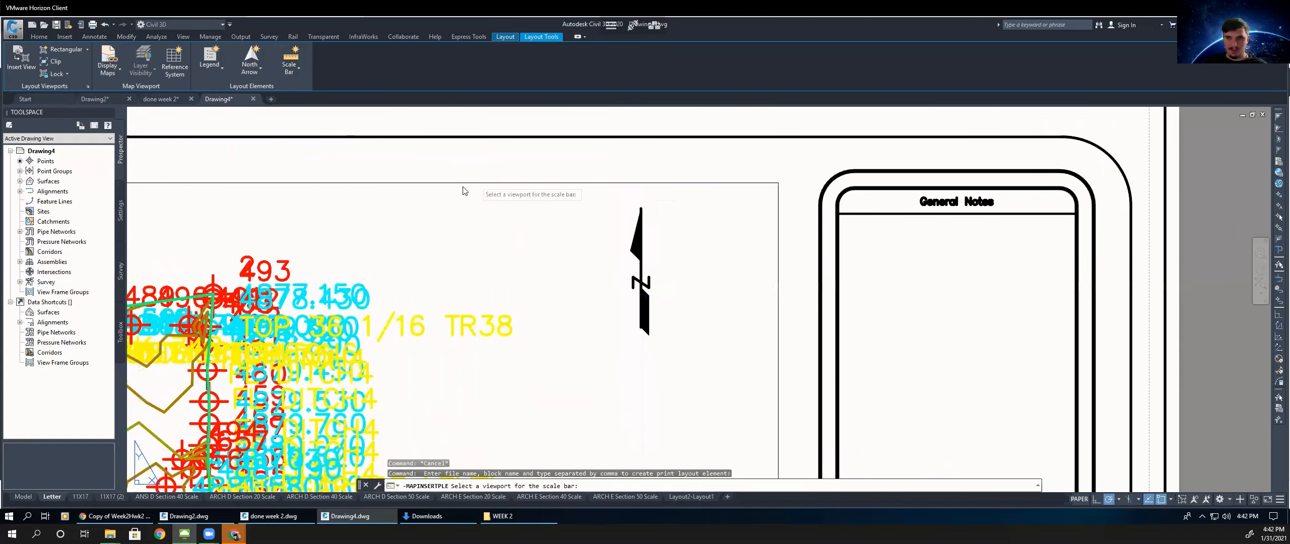
{"action": "left_click", "coordinate": [579, 246]}
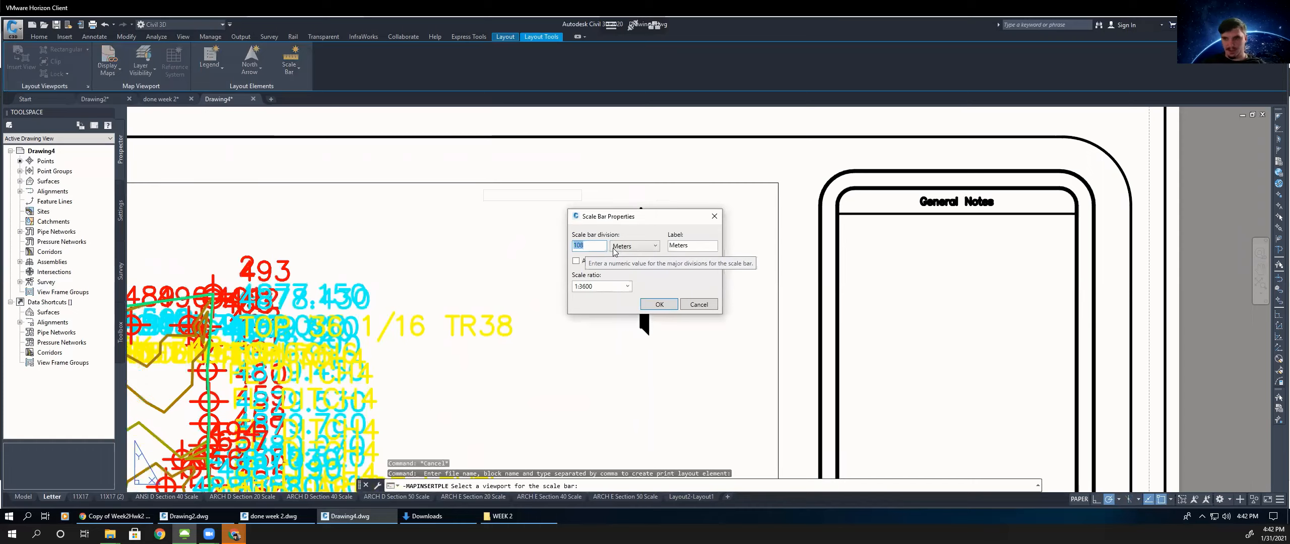
{"action": "type", "text": "300"}
{"action": "left_click", "coordinate": [632, 246]}
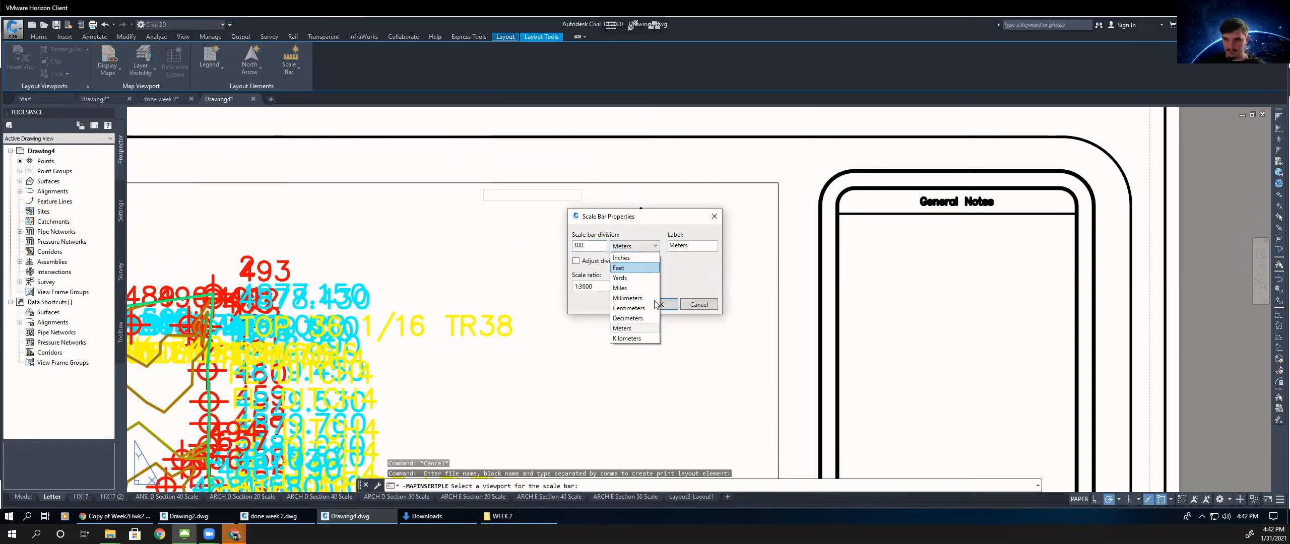
{"action": "left_click", "coordinate": [634, 268]}
{"action": "left_click", "coordinate": [659, 304]}
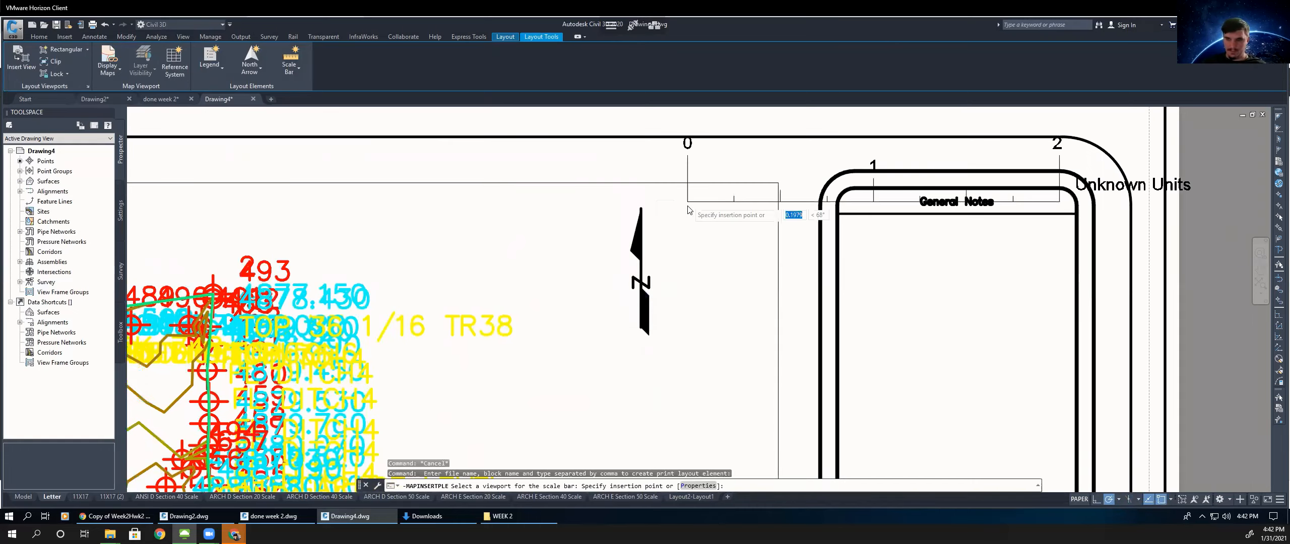
- Place the scale bar in the viewport's upper-left corner, above the contours
{"action": "scroll", "coordinate": [686, 210], "scroll_direction": "up", "scroll_amount": 2}
{"action": "scroll", "coordinate": [682, 215], "scroll_direction": "down", "scroll_amount": 4}
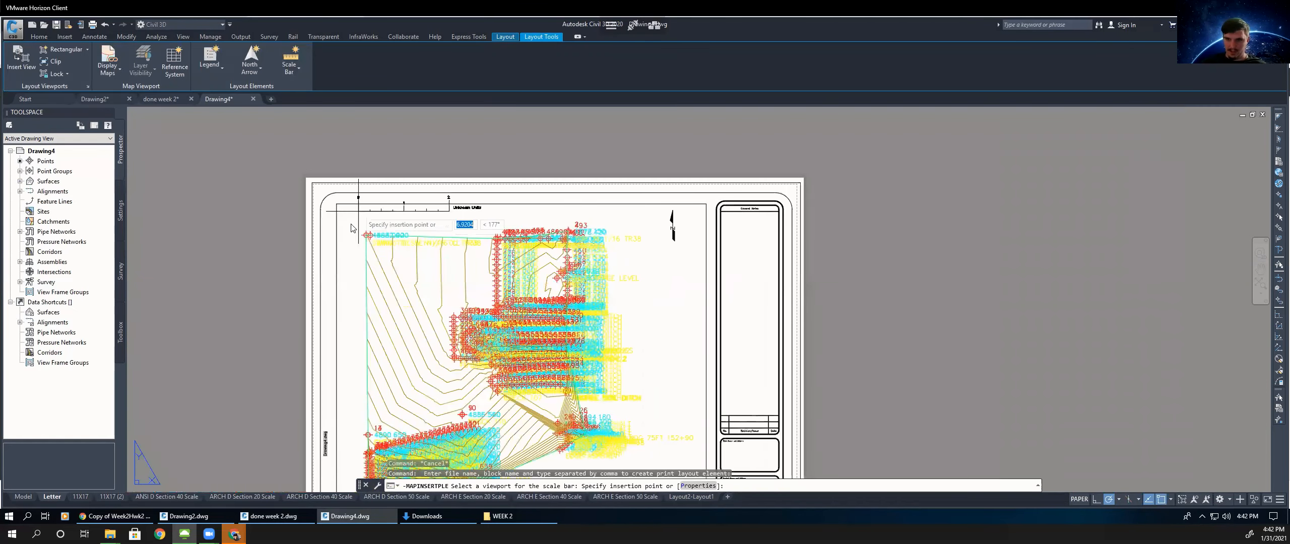
{"action": "left_click", "coordinate": [343, 227]}
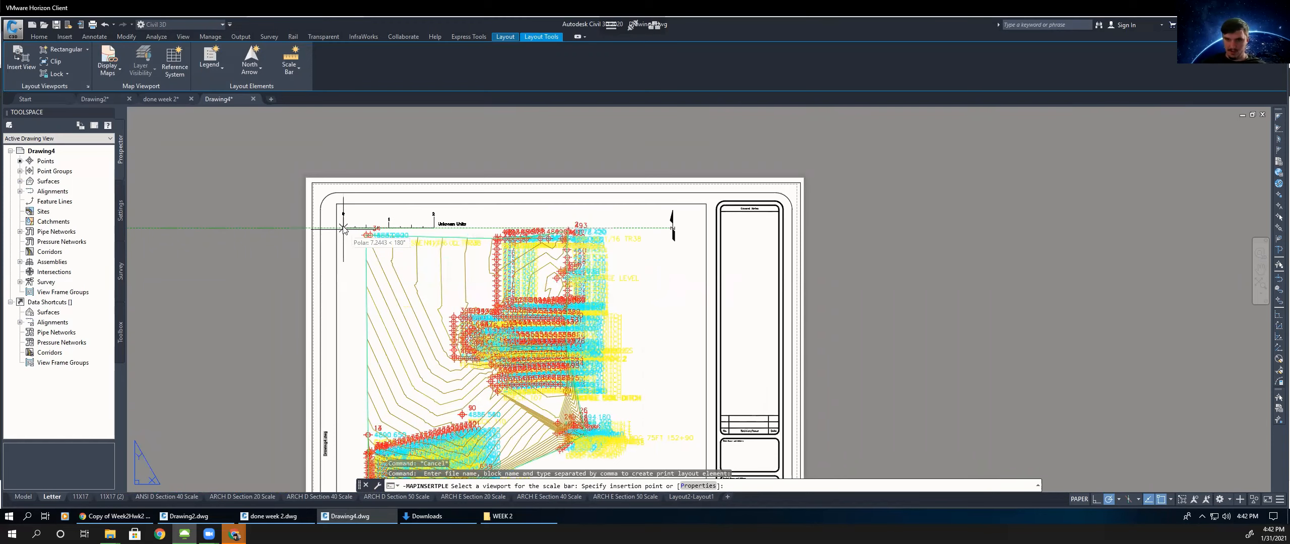
{"action": "scroll", "coordinate": [363, 233], "scroll_direction": "down", "scroll_amount": 4}
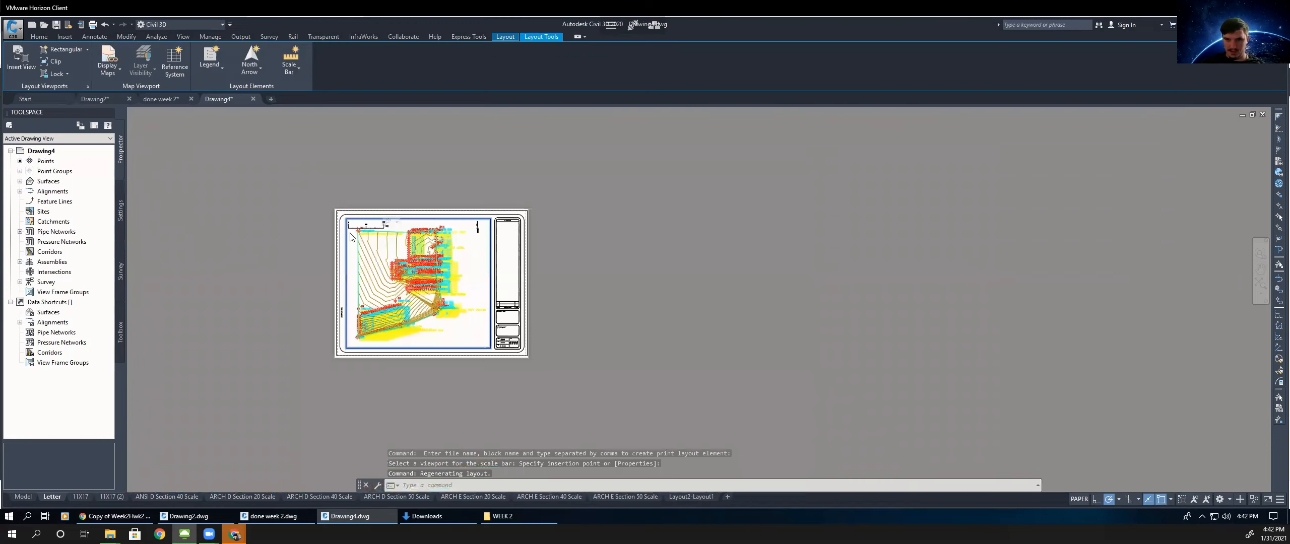
{"action": "scroll", "coordinate": [262, 275], "scroll_direction": "up", "scroll_amount": 8}
{"action": "key", "text": "Escape"}
{"action": "key", "text": "Escape"}
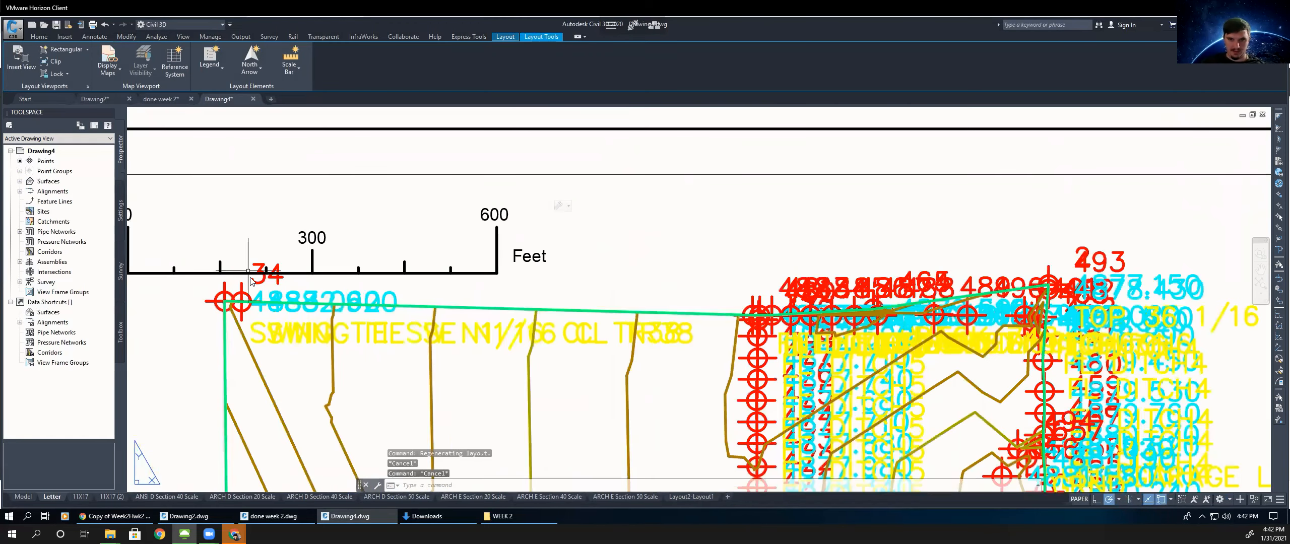
- Move the scale bar straight up, clear of the point labels beneath it
{"action": "scroll", "coordinate": [229, 276], "scroll_direction": "down", "scroll_amount": 2}
{"action": "left_click", "coordinate": [245, 275]}
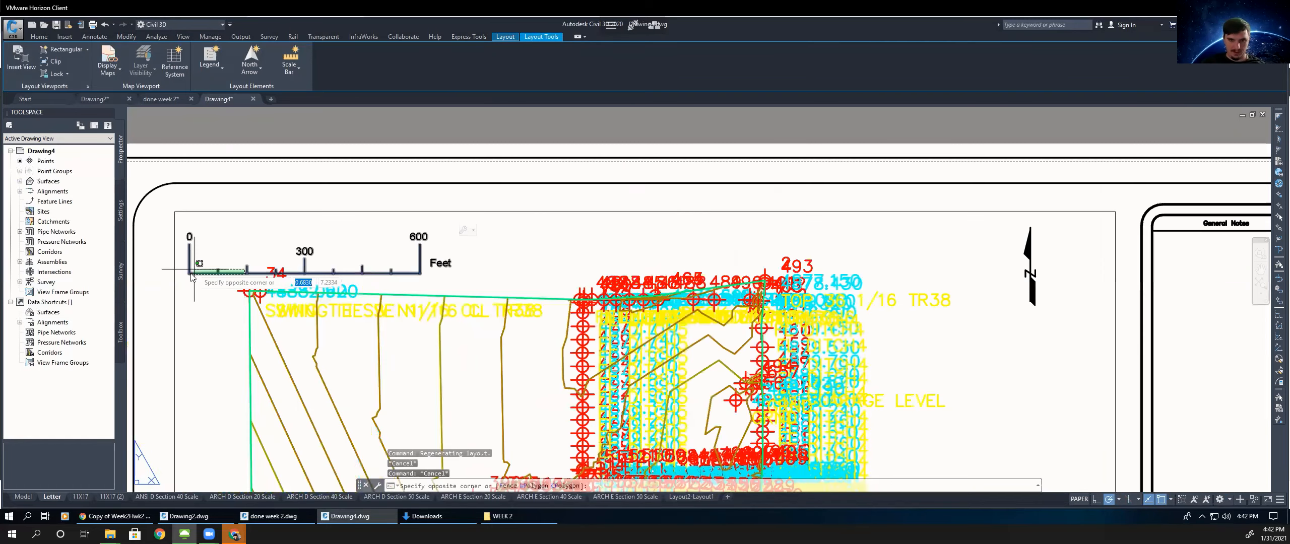
{"action": "left_click", "coordinate": [191, 273]}
{"action": "left_click", "coordinate": [189, 273]}
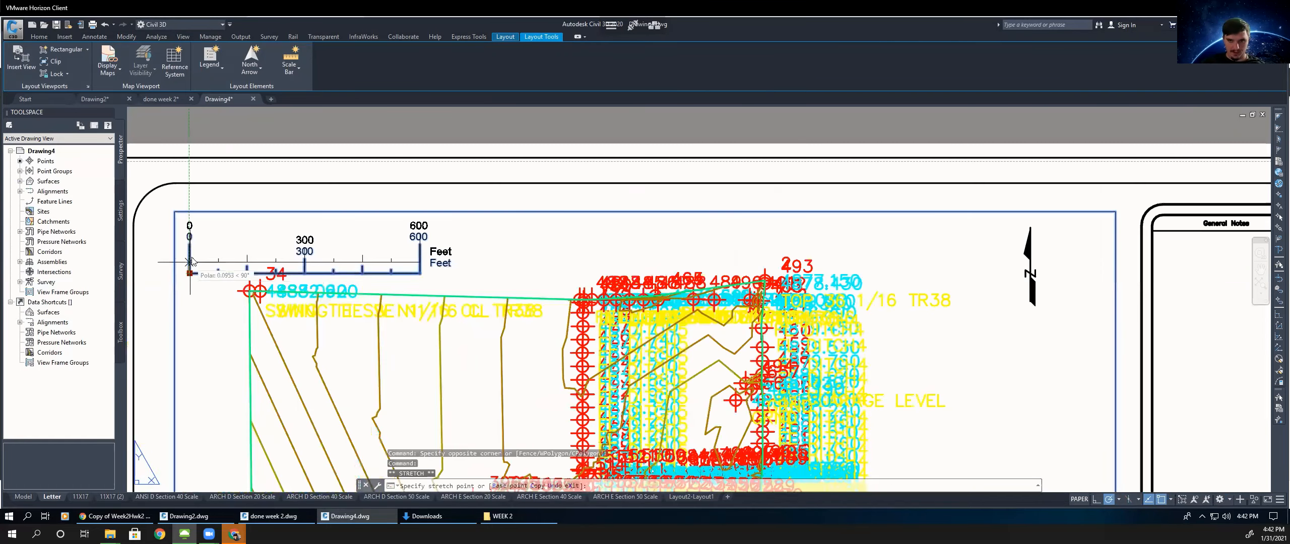
{"action": "key", "text": "Escape"}
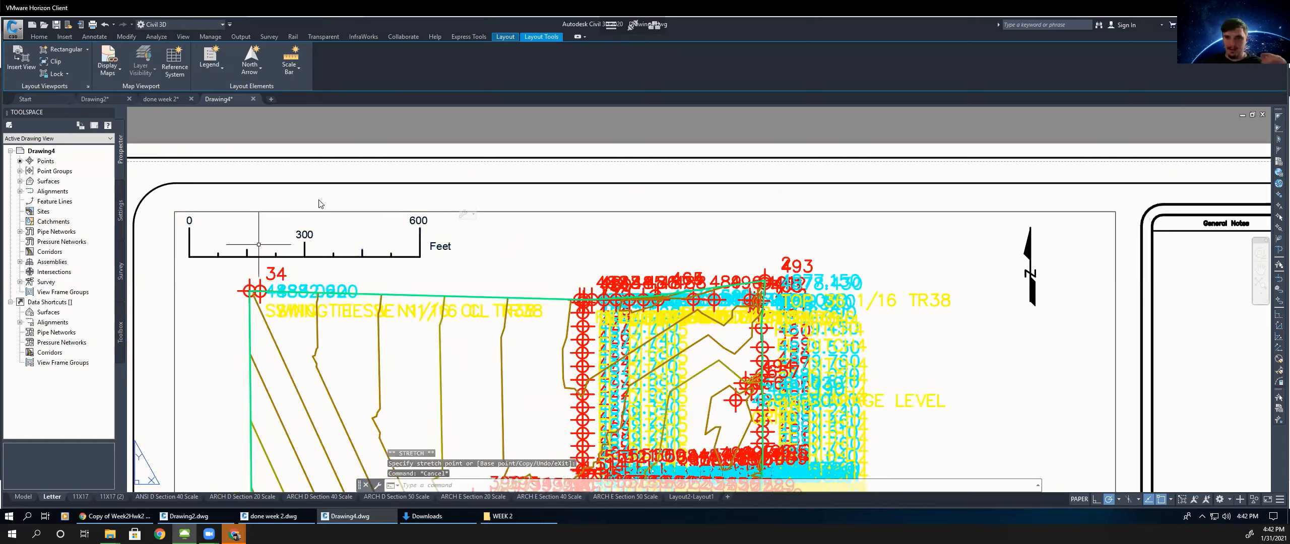
{"action": "key", "text": "Escape"}
{"action": "key", "text": "Escape"}
- Try a single-sheet plot setup for the Letter layout with the plot style table set to None, and check the available plotters
{"action": "scroll", "coordinate": [352, 191], "scroll_direction": "down", "scroll_amount": 6}
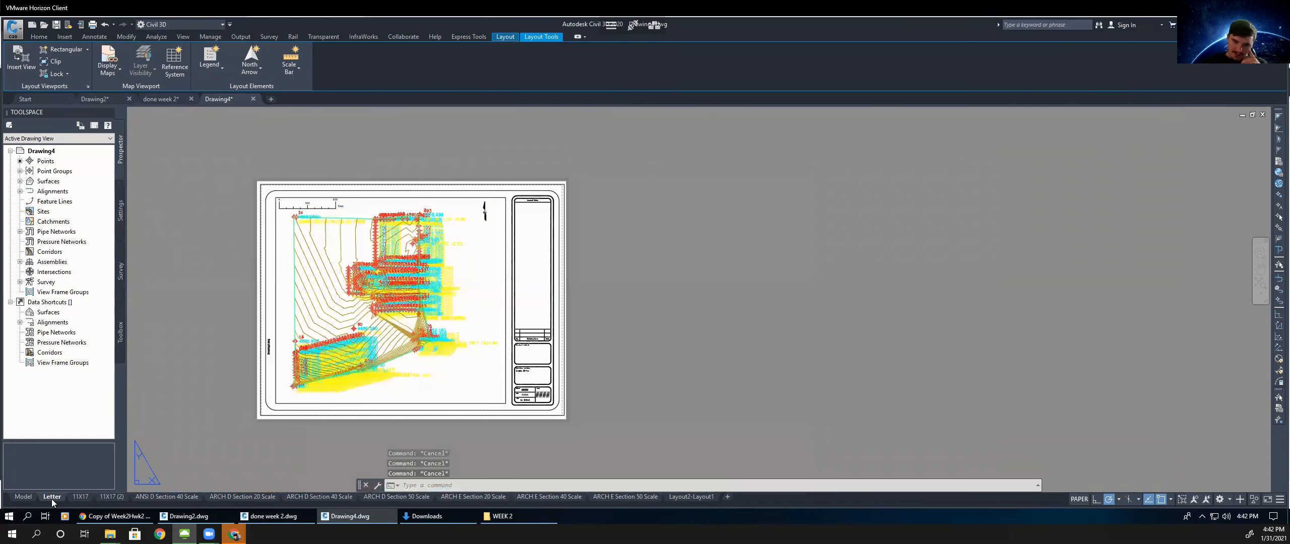
{"action": "right_click", "coordinate": [52, 497]}
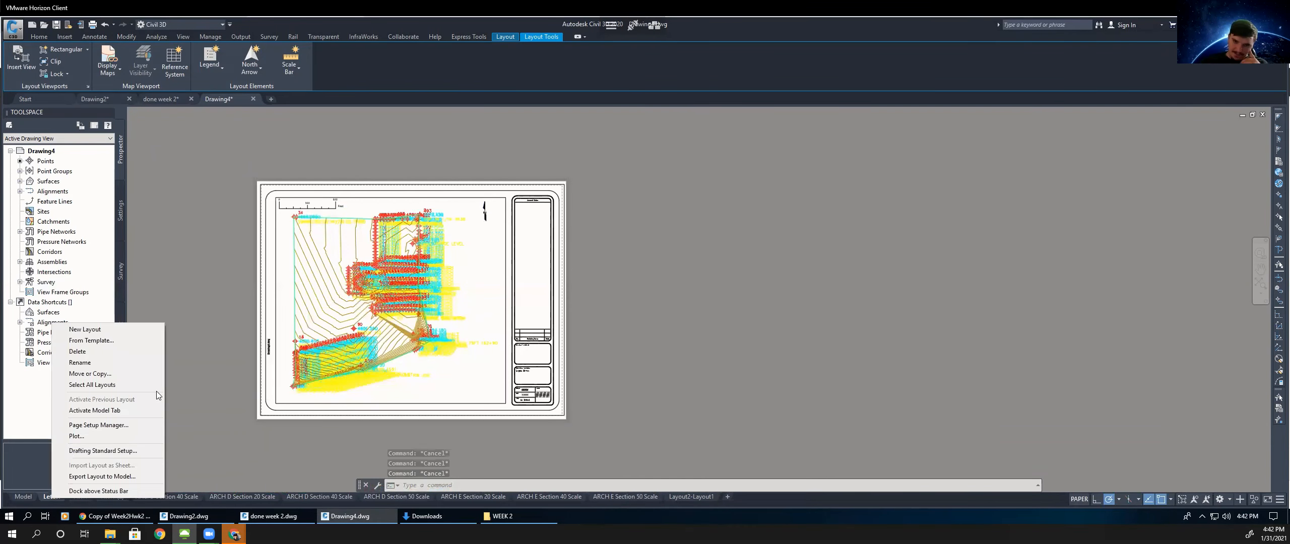
{"action": "left_click", "coordinate": [76, 435]}
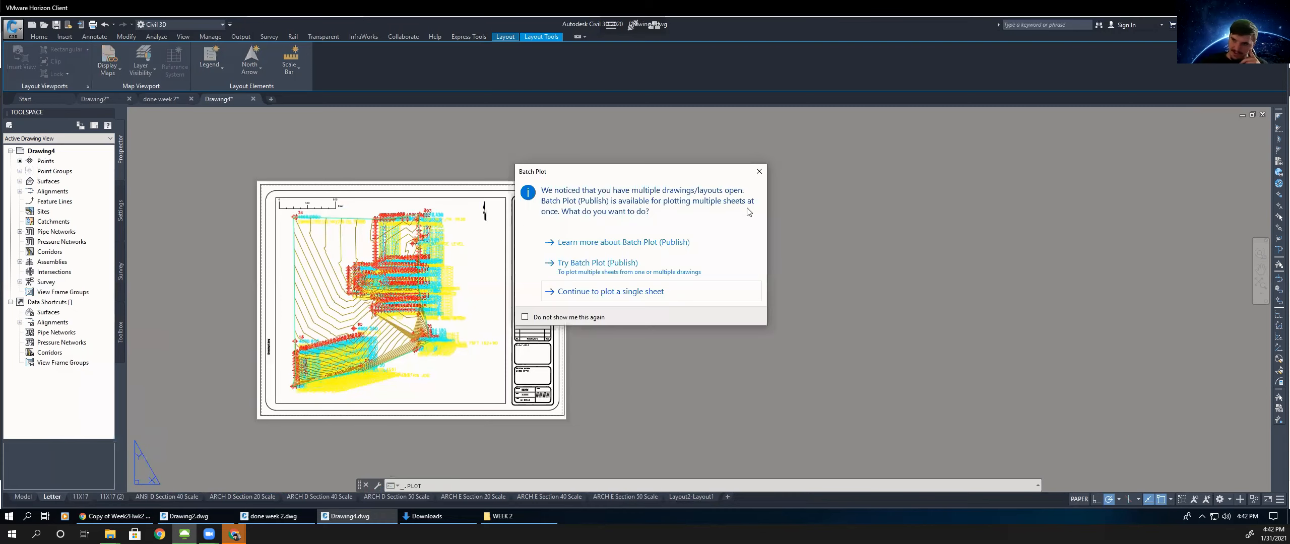
{"action": "left_click", "coordinate": [711, 298]}
{"action": "left_click", "coordinate": [722, 294]}
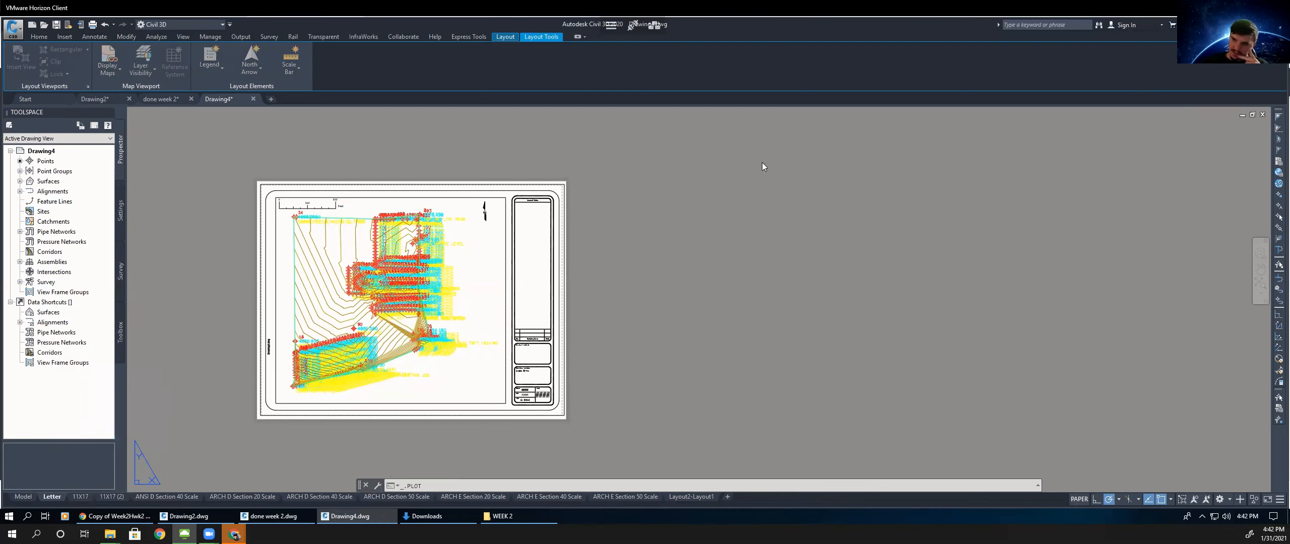
{"action": "left_click", "coordinate": [735, 161]}
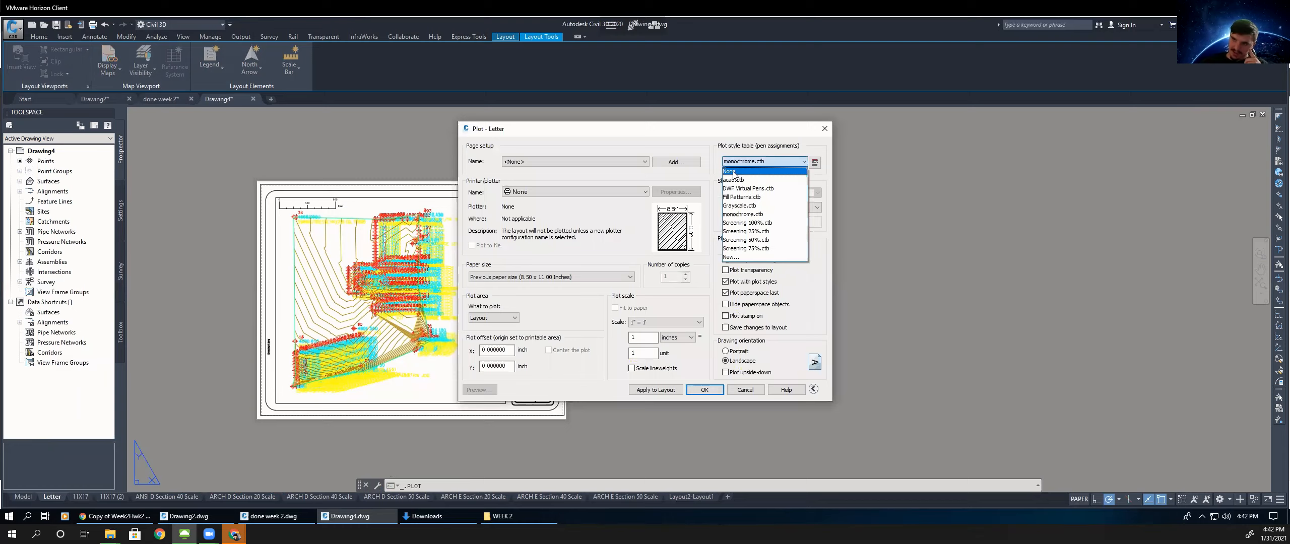
{"action": "left_click", "coordinate": [742, 171]}
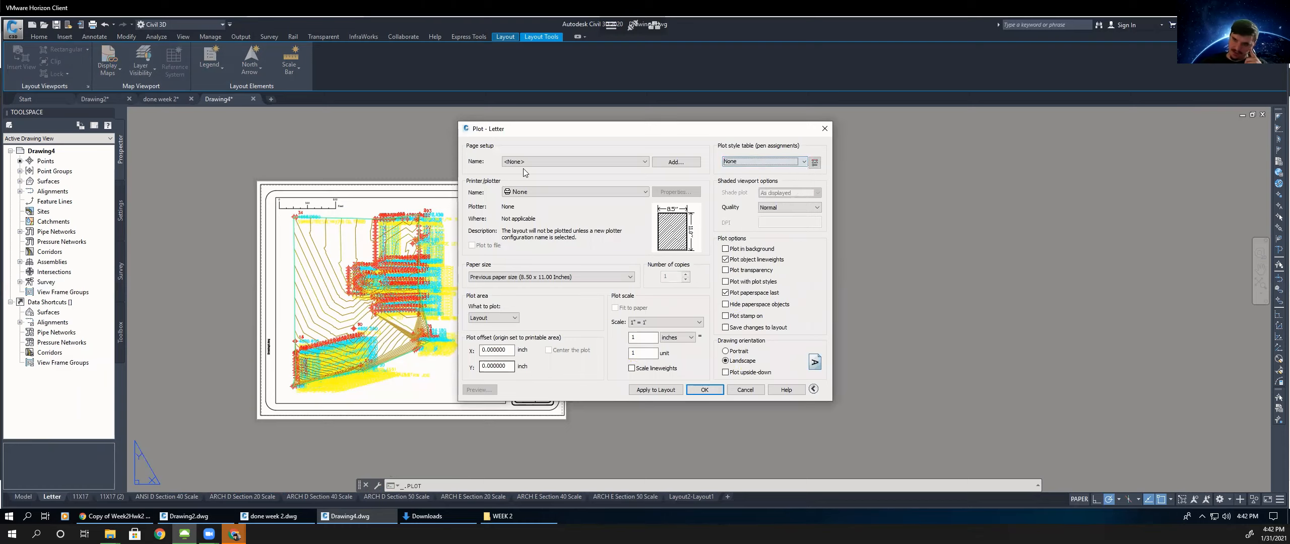
{"action": "left_click", "coordinate": [537, 196]}
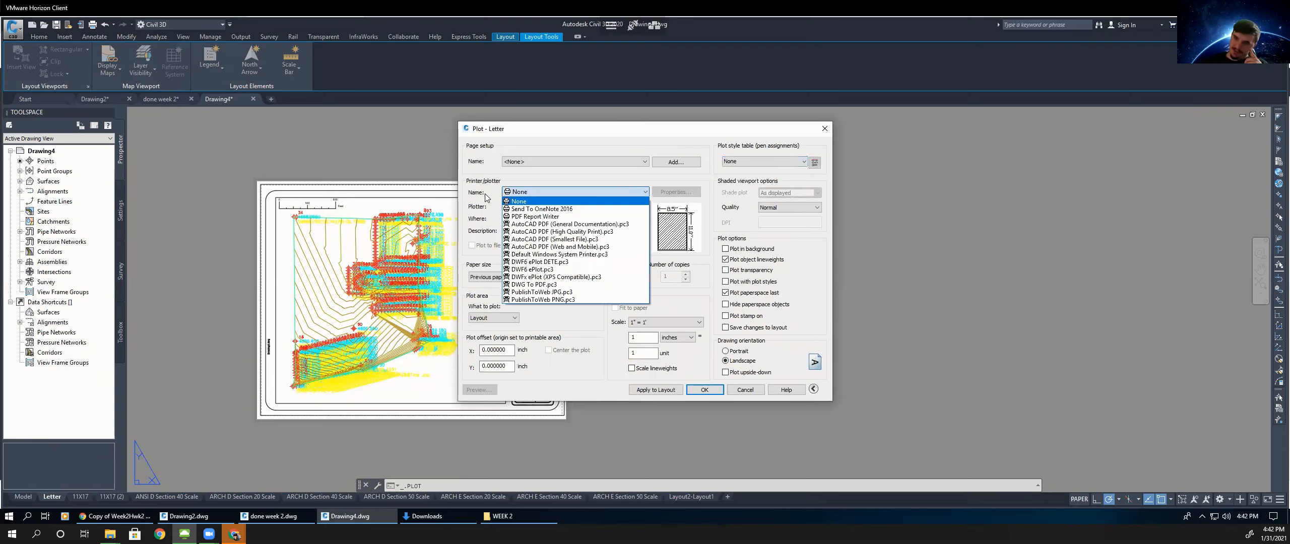
{"action": "left_click", "coordinate": [866, 108]}
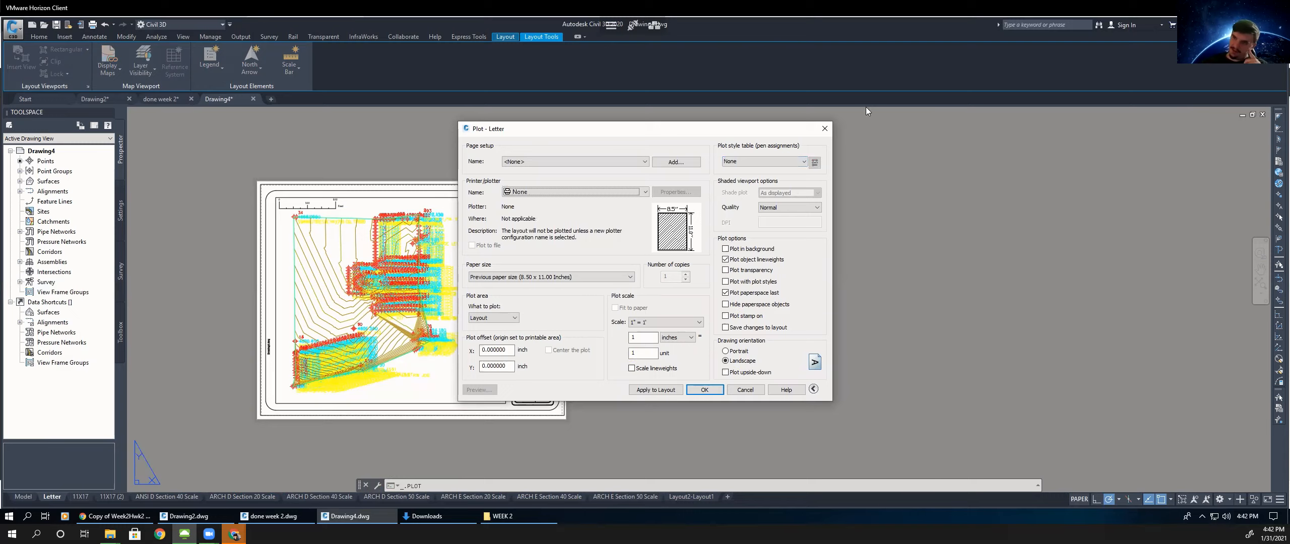
{"action": "left_click", "coordinate": [825, 130]}
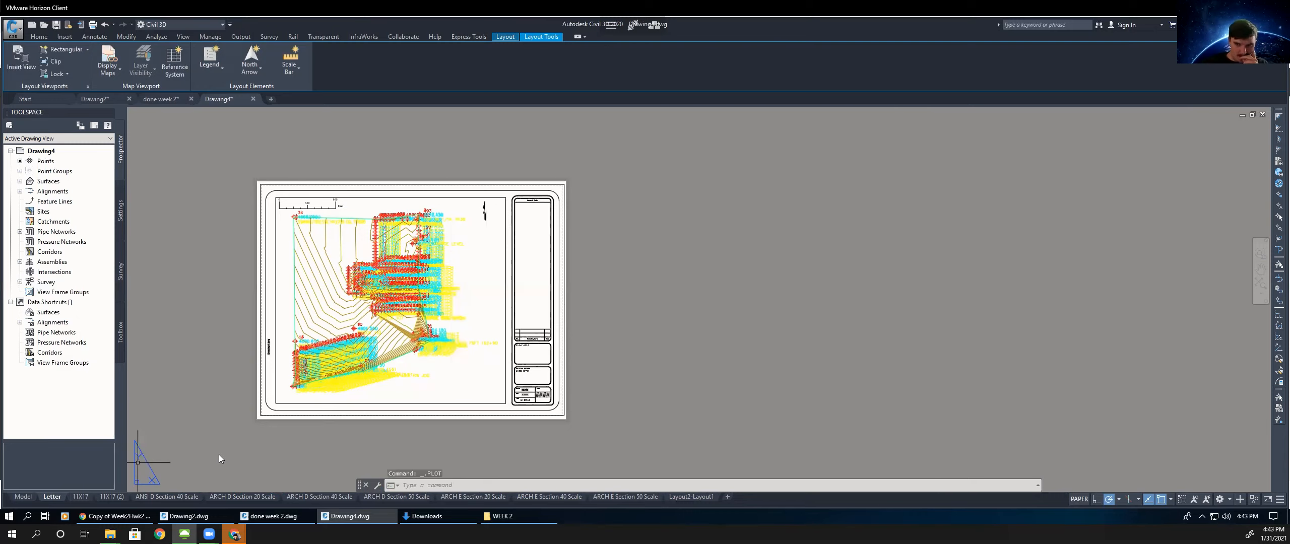
- Review the homework's print scale bonus question in the browser and go back to the course's Hwk2Survey.txt page
{"action": "key", "text": "alt+Tab"}
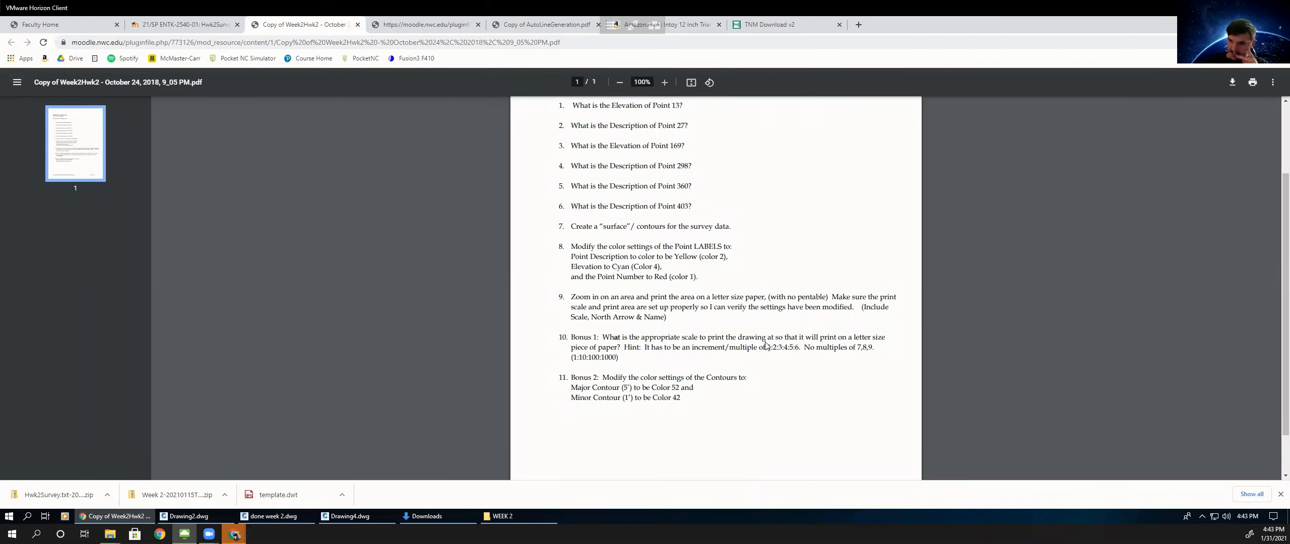
{"action": "left_click_drag", "start_coordinate": [614, 338], "coordinate": [772, 338]}
{"action": "left_click", "coordinate": [614, 344]}
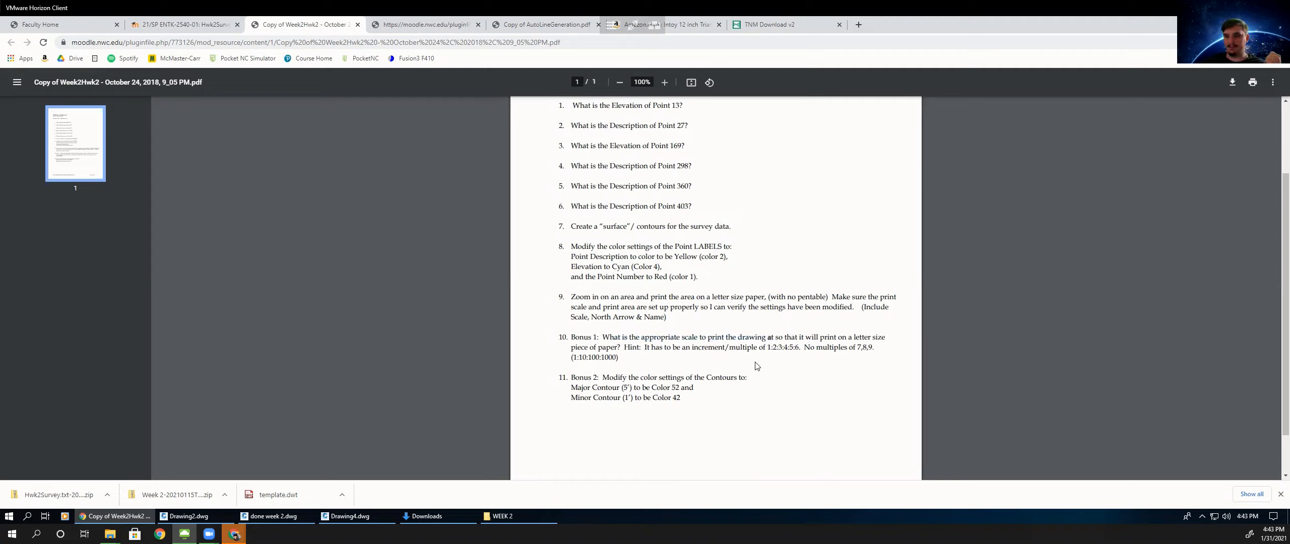
{"action": "scroll", "coordinate": [756, 365], "scroll_direction": "up", "scroll_amount": 3}
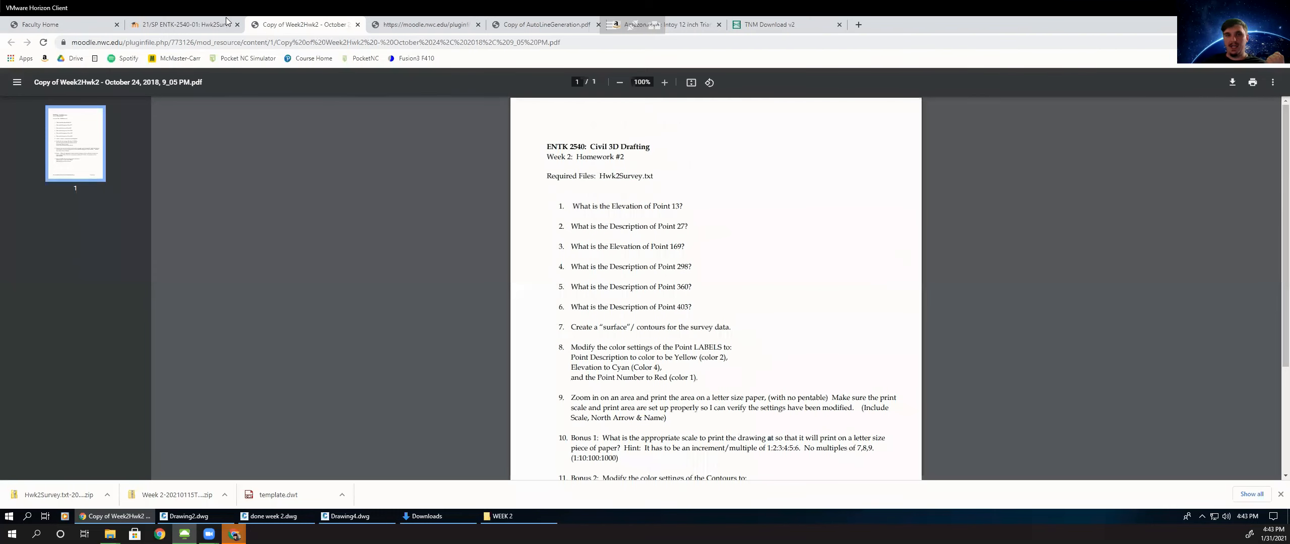
{"action": "left_click", "coordinate": [194, 25]}
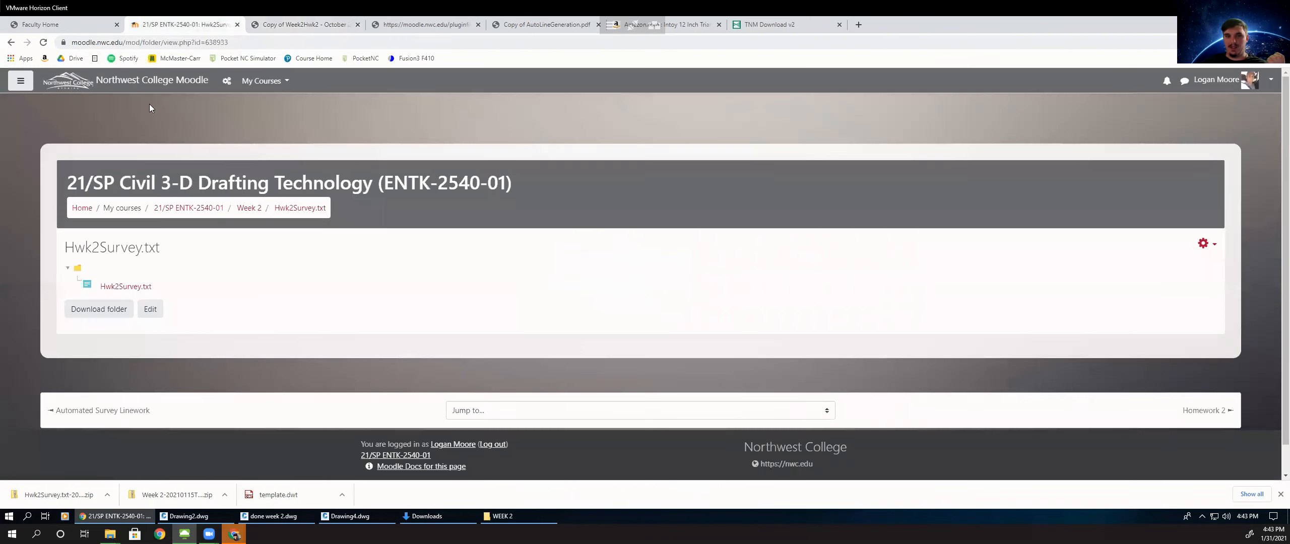